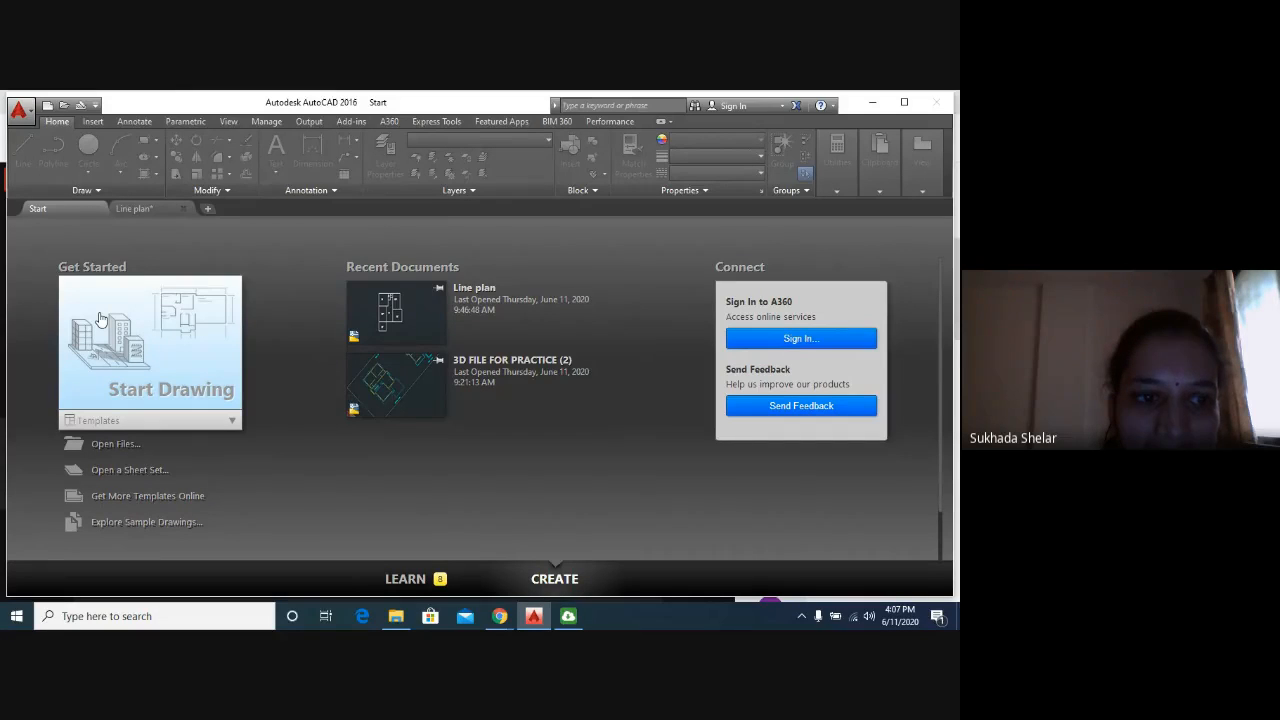
Start a new blank drawing.
{"action": "left_click", "coordinate": [192, 407]}
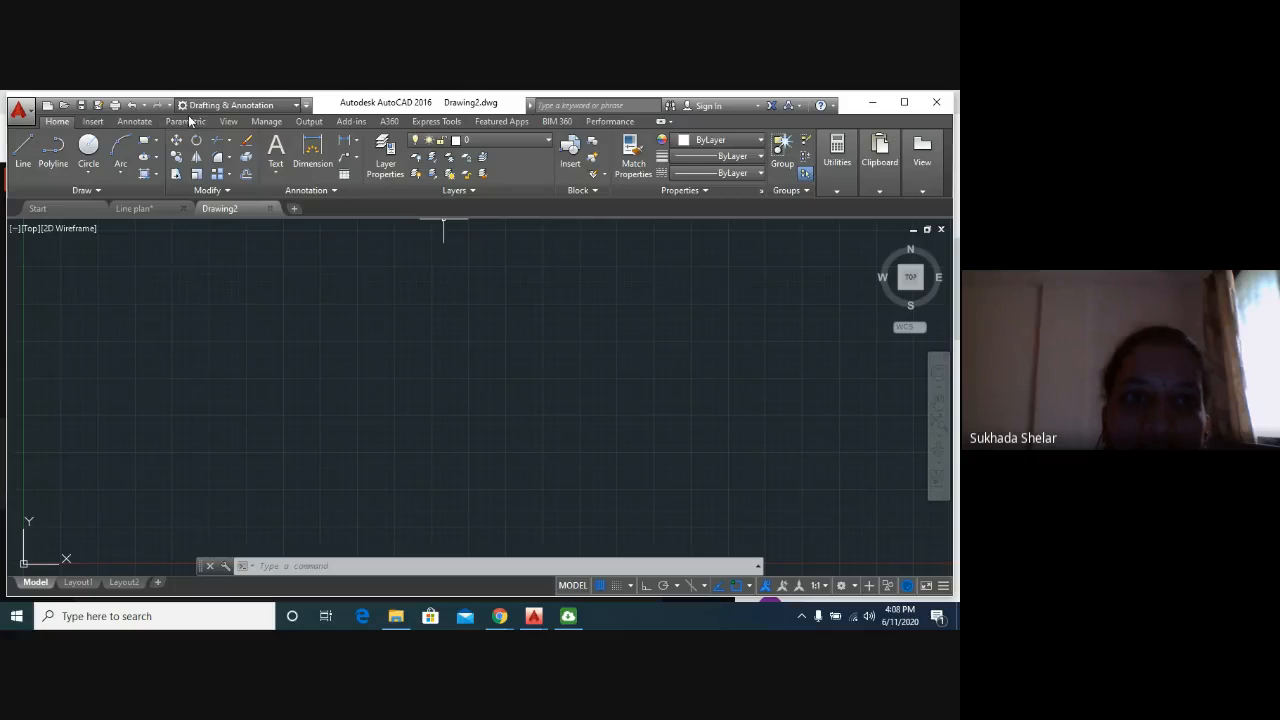
Hide the Workspace switcher from the Quick Access Toolbar and show it again.
{"action": "left_click", "coordinate": [307, 105]}
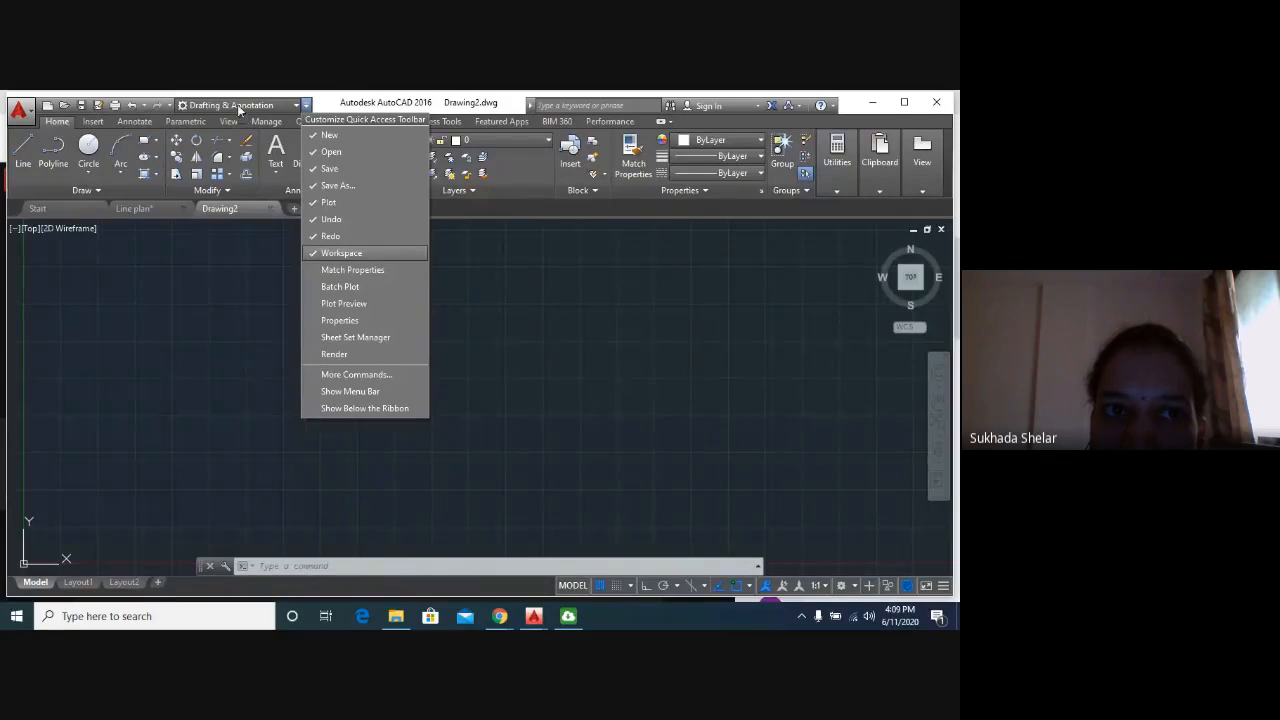
{"action": "left_click", "coordinate": [322, 253]}
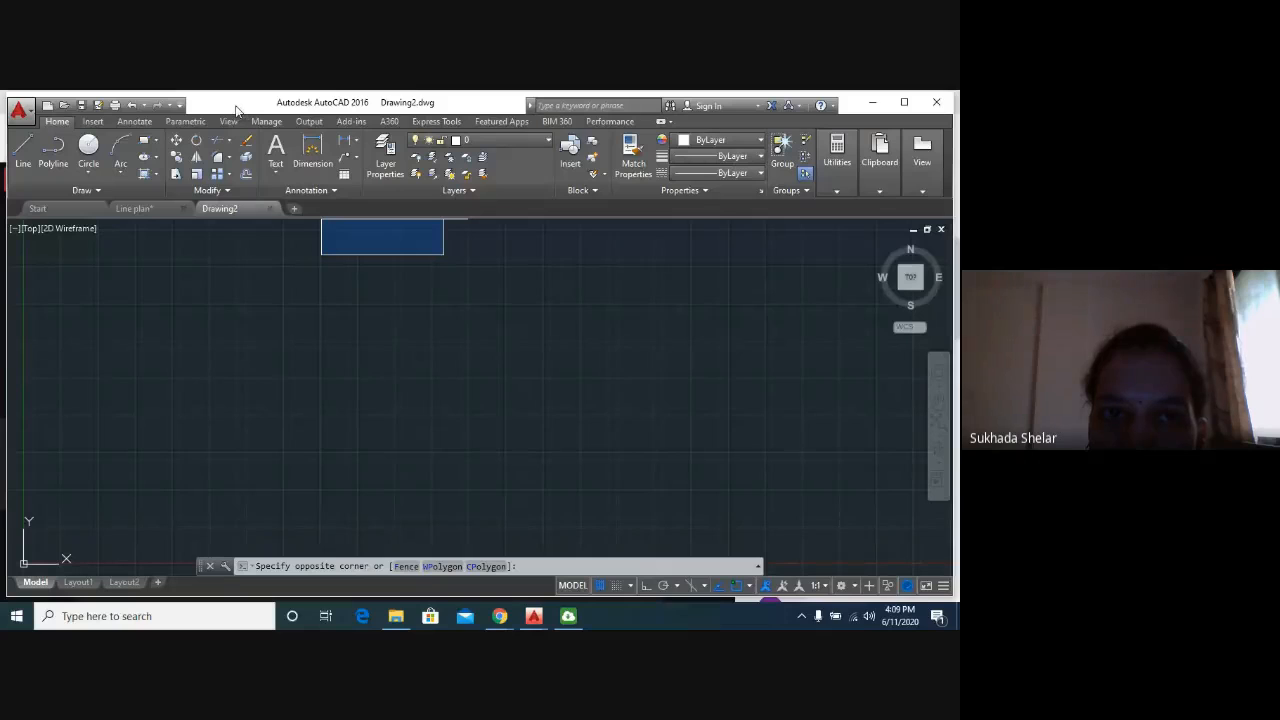
{"action": "left_click", "coordinate": [180, 104]}
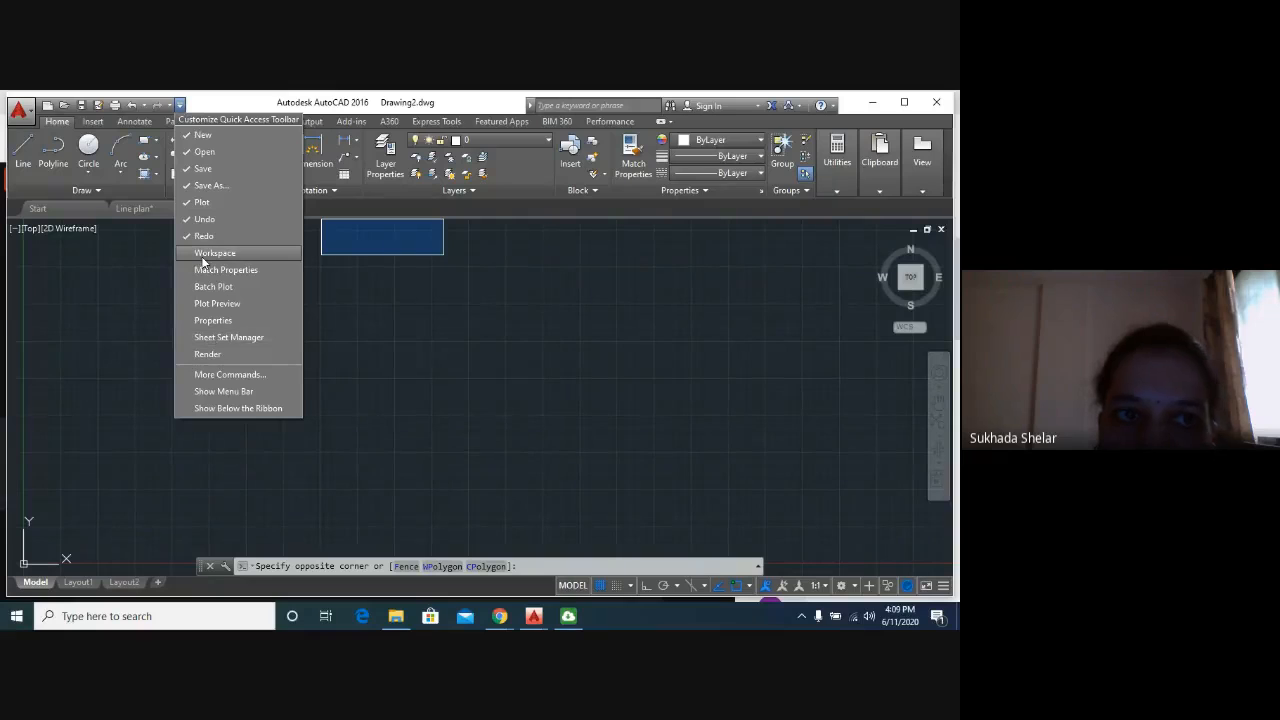
{"action": "left_click", "coordinate": [203, 256]}
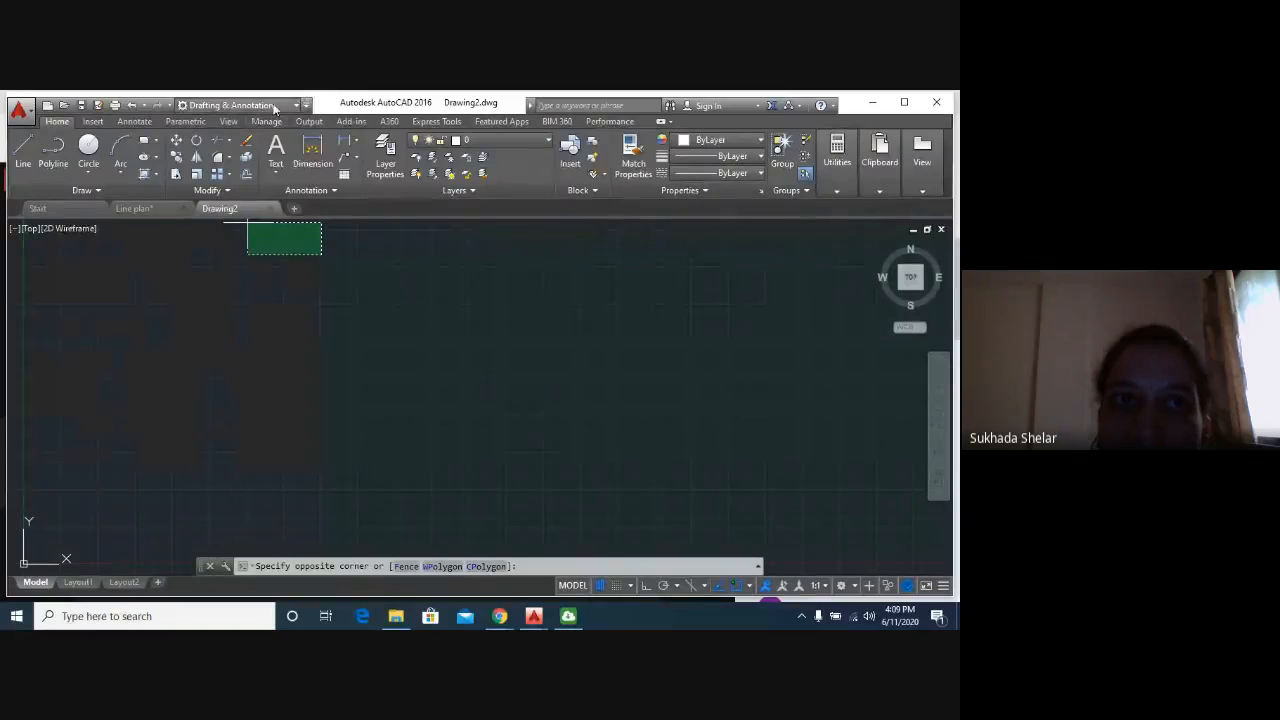
Choose the Drafting & Annotation workspace and cancel the stray selection window in the drawing area.
{"action": "left_click", "coordinate": [296, 104]}
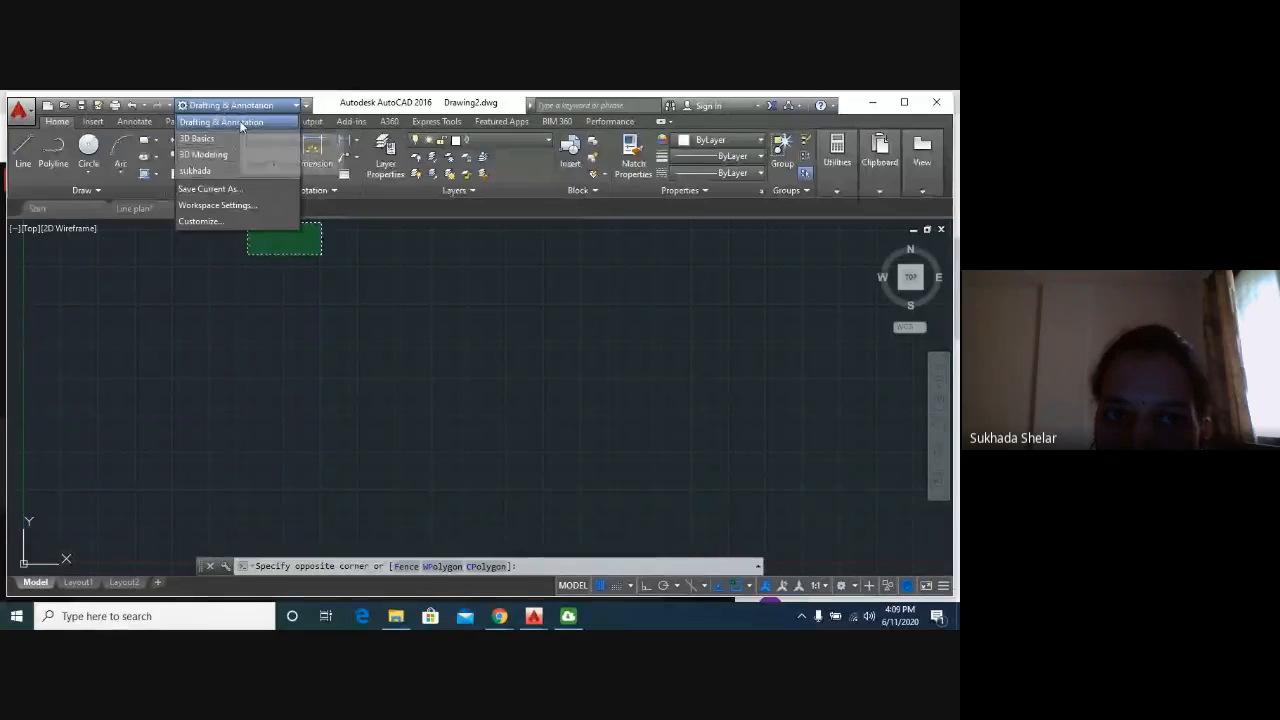
{"action": "left_click", "coordinate": [240, 122]}
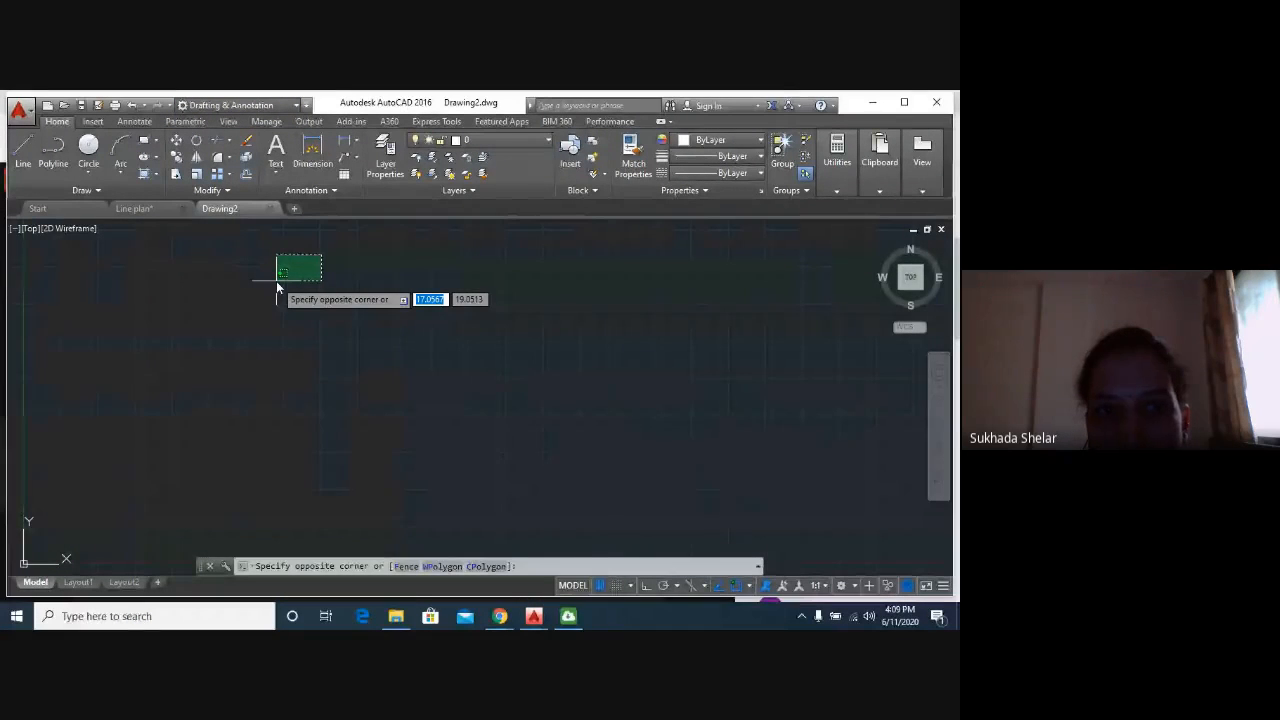
{"action": "key", "text": "Escape"}
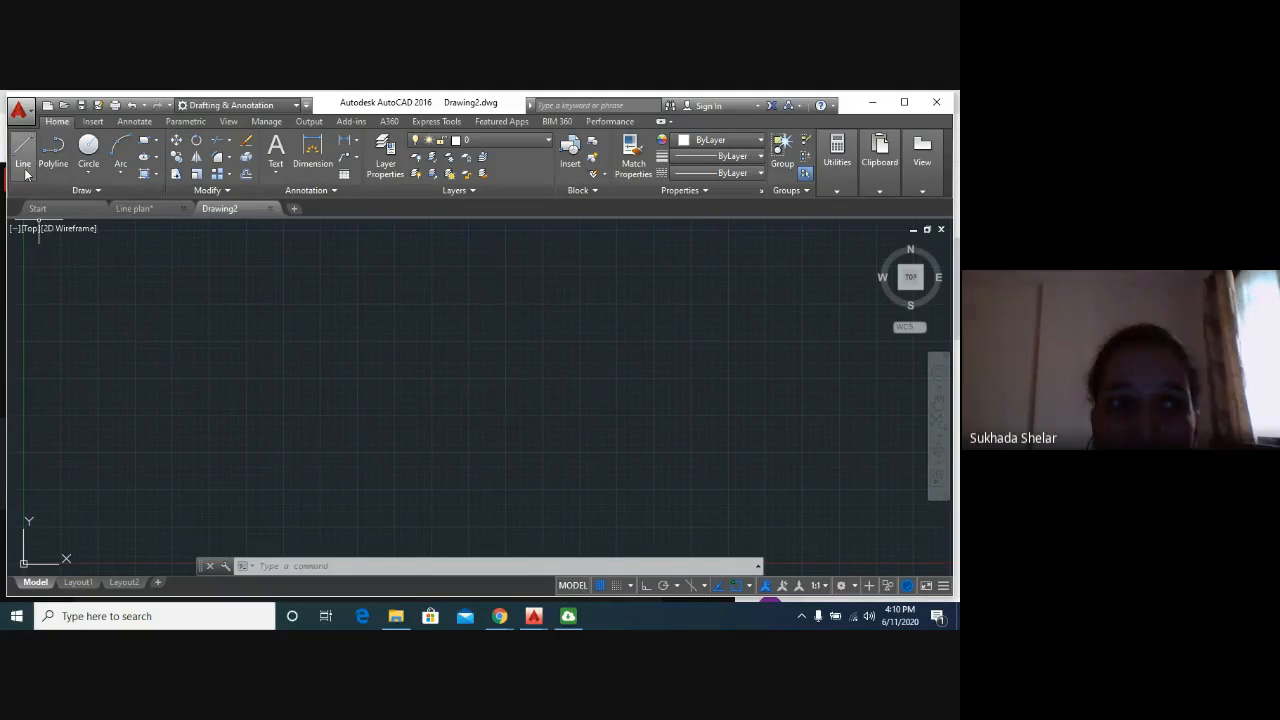
Draw a circle with a radius of about 2.5 units in the lower-left part of the empty drawing.
{"action": "left_click", "coordinate": [89, 148]}
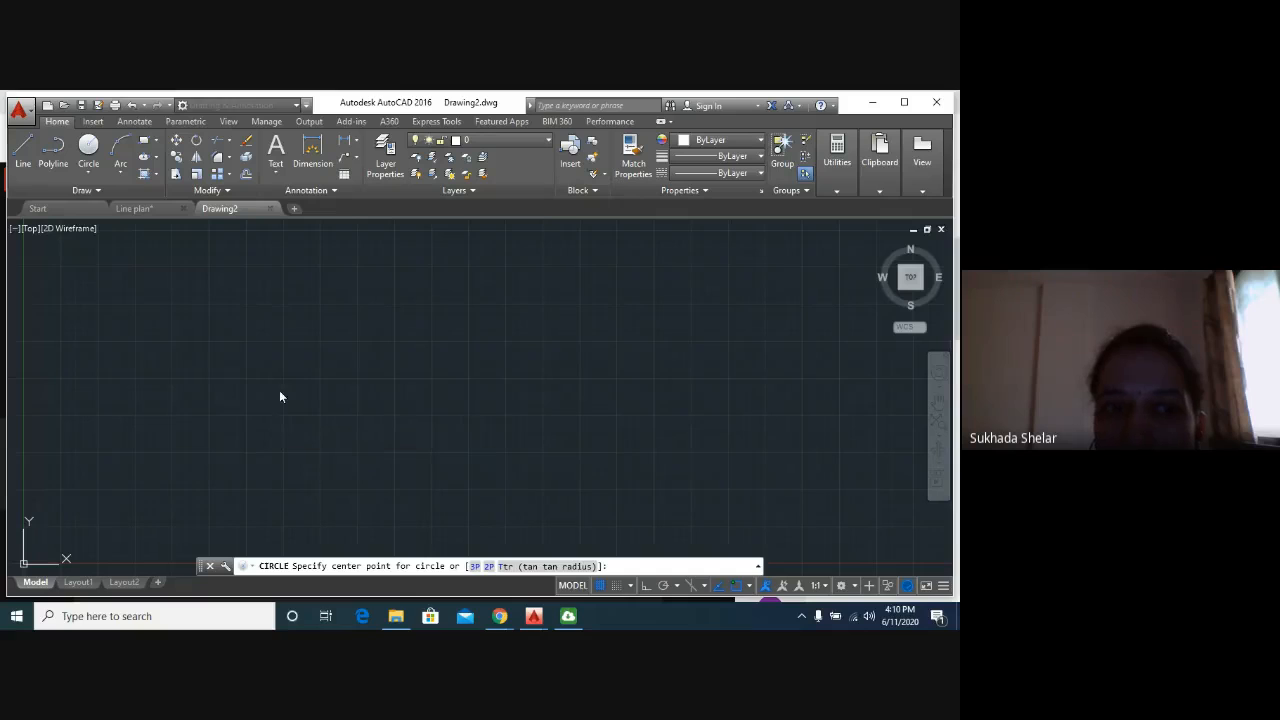
{"action": "left_click", "coordinate": [272, 417]}
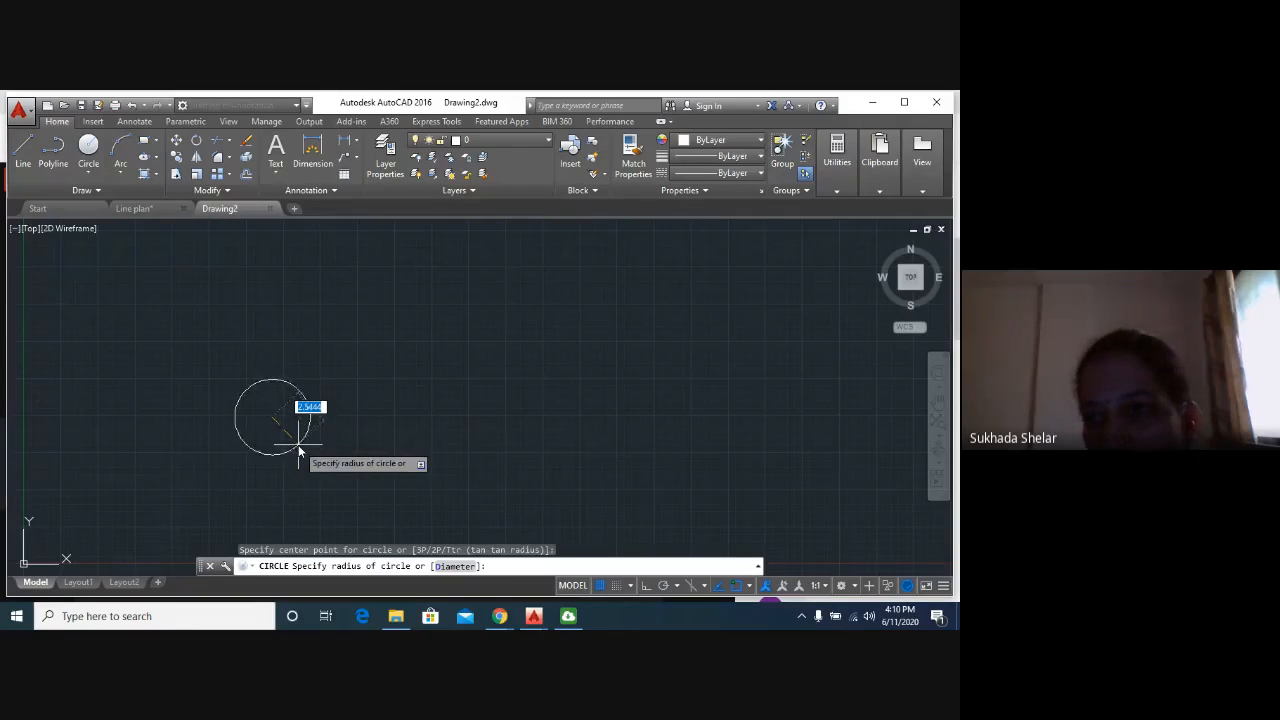
{"action": "left_click", "coordinate": [298, 446]}
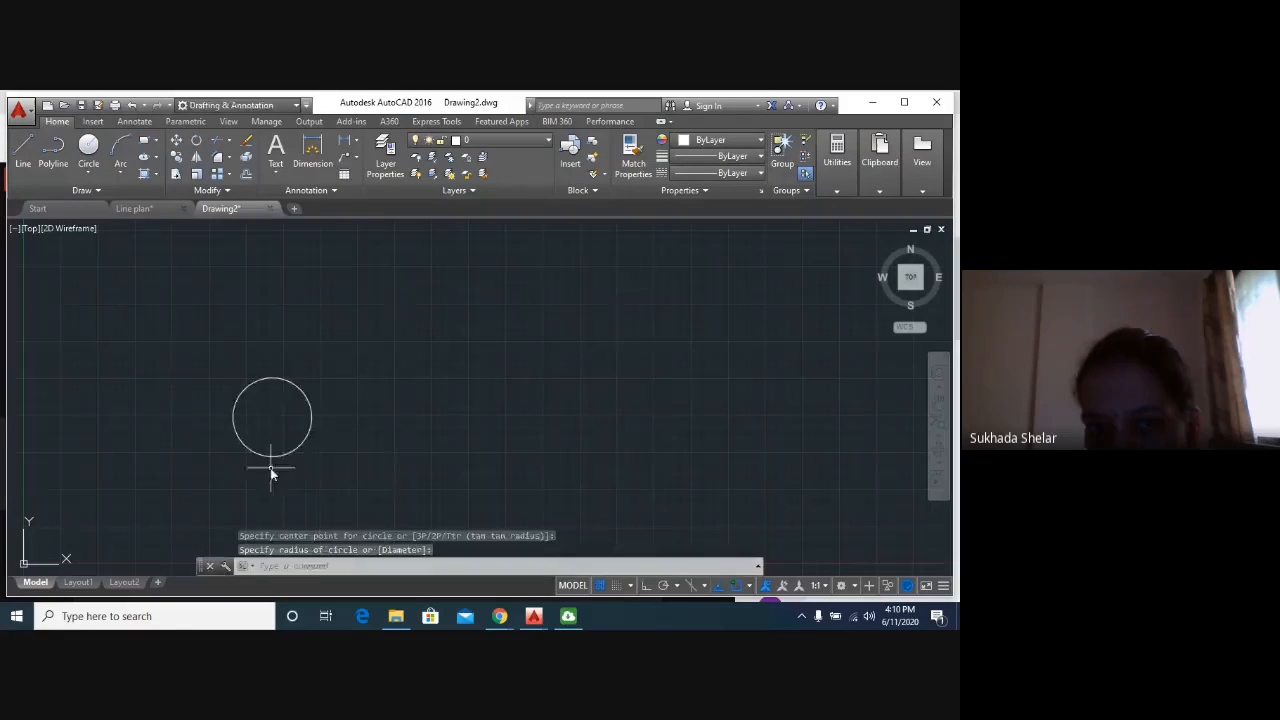
Select the circle with a crossing selection and delete it from the drawing.
{"action": "left_click", "coordinate": [334, 362]}
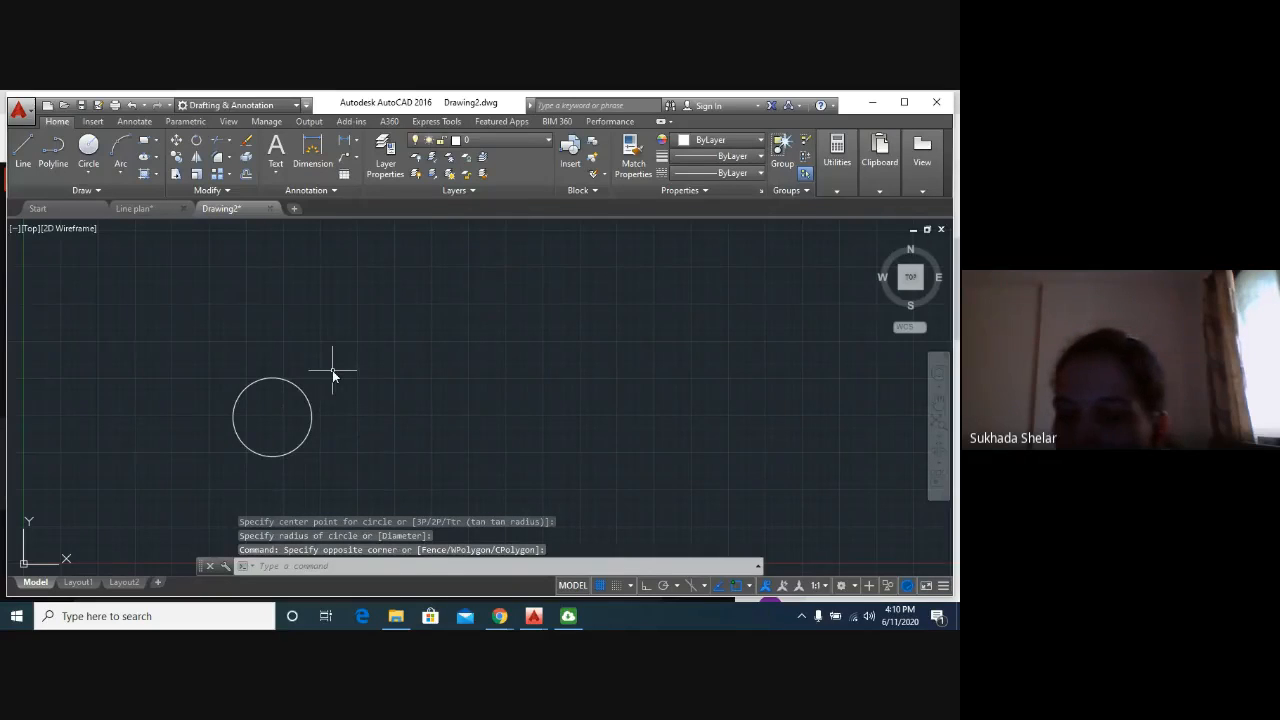
{"action": "mouse_move", "coordinate": [333, 372]}
{"action": "left_mouse_down"}
{"action": "mouse_move", "coordinate": [287, 425]}
{"action": "mouse_move", "coordinate": [323, 430]}
{"action": "left_mouse_up"}
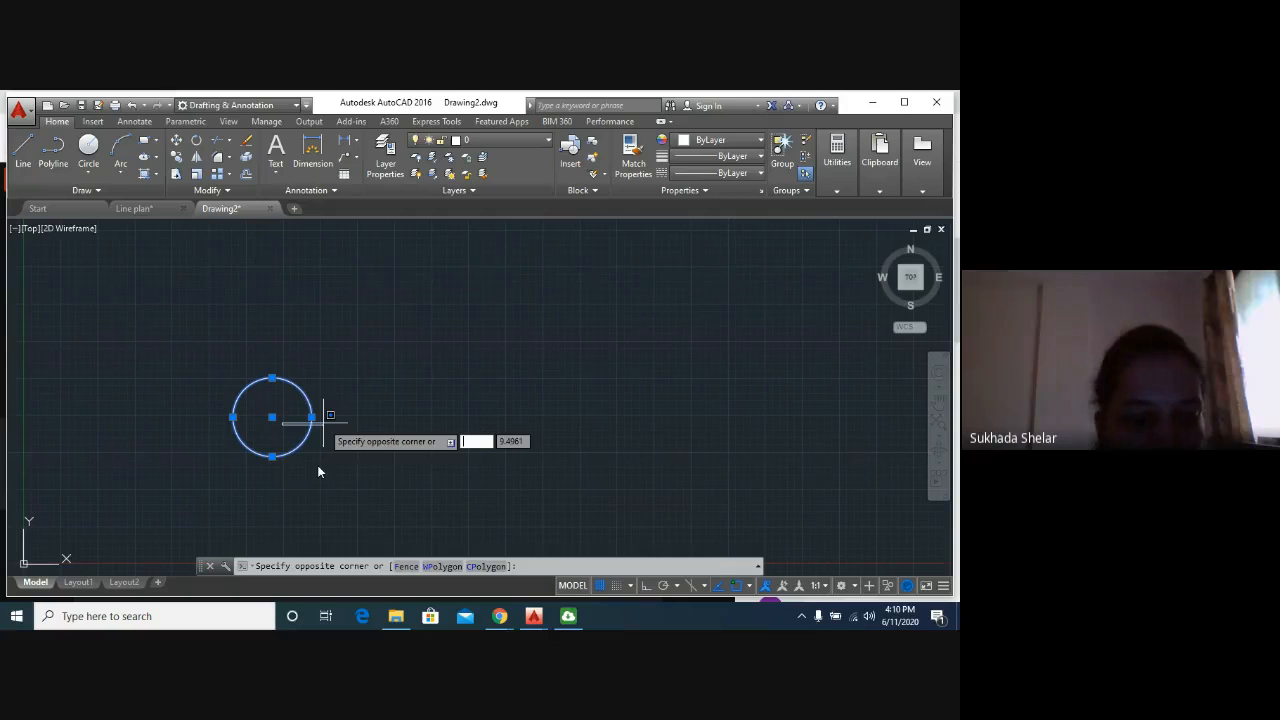
{"action": "key", "text": "Escape"}
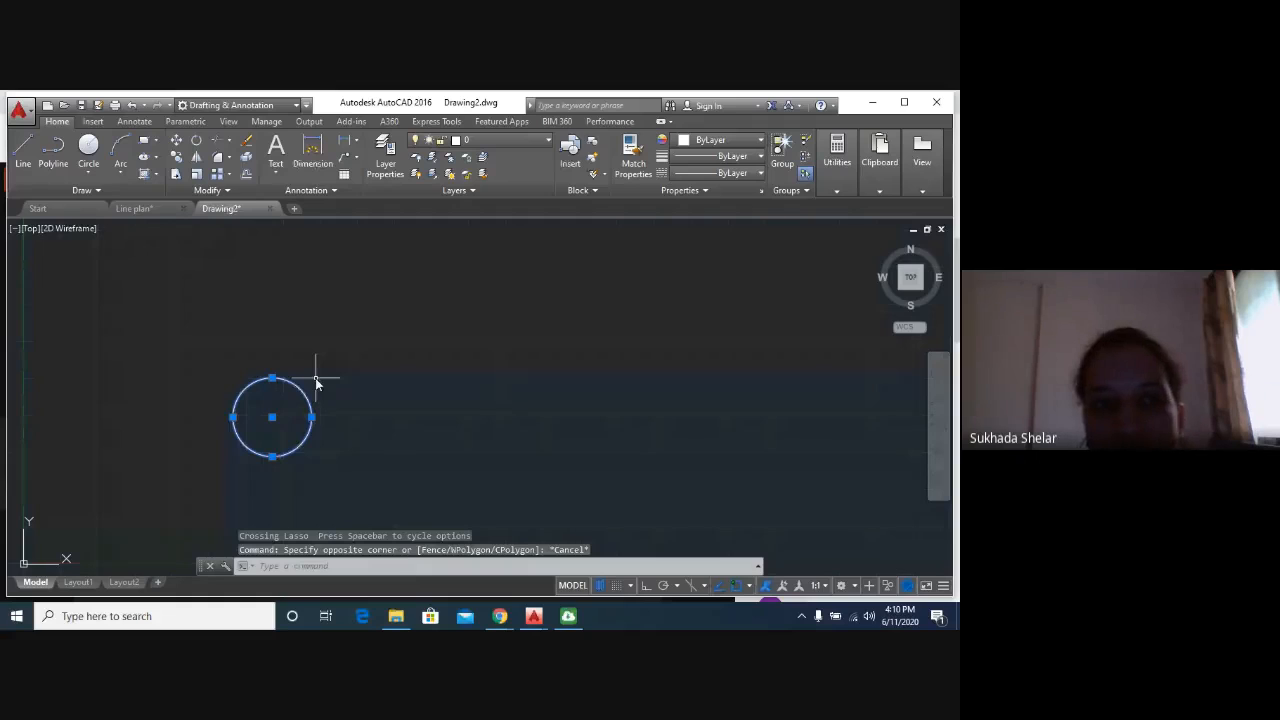
{"action": "key", "text": "Delete"}
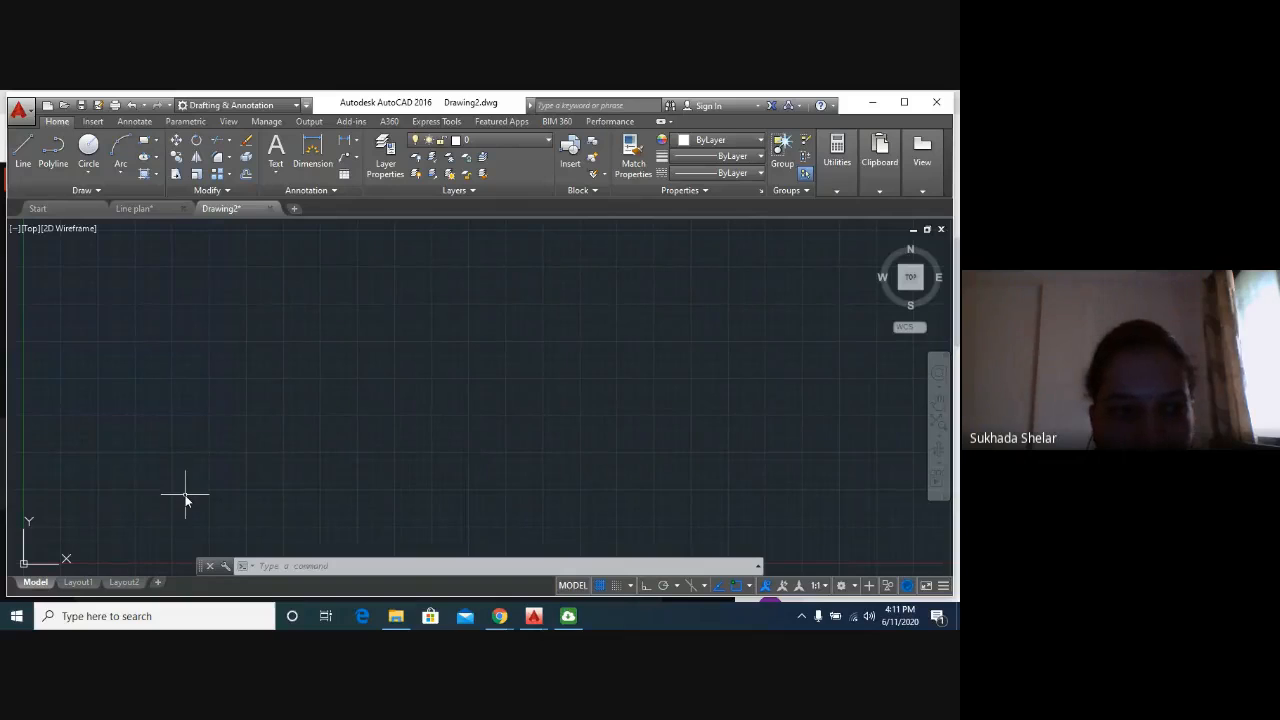
Examine the empty model space around the UCS origin and its X and Y axes by panning and zooming.
{"action": "middle_click_drag", "start_coordinate": [117, 501], "coordinate": [168, 479]}
{"action": "scroll", "coordinate": [168, 479], "scroll_direction": "down", "scroll_amount": 2}
{"action": "scroll", "coordinate": [116, 528], "scroll_direction": "down", "scroll_amount": 2}
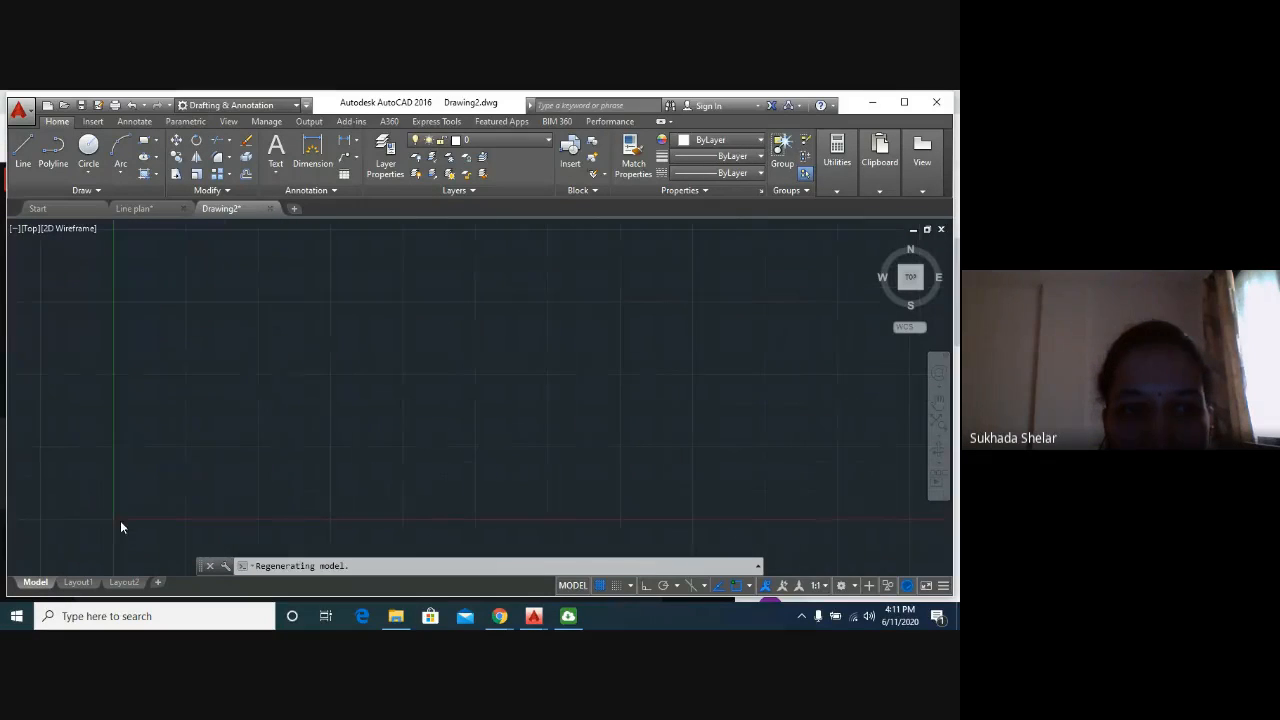
{"action": "middle_click_drag", "start_coordinate": [126, 523], "coordinate": [200, 433]}
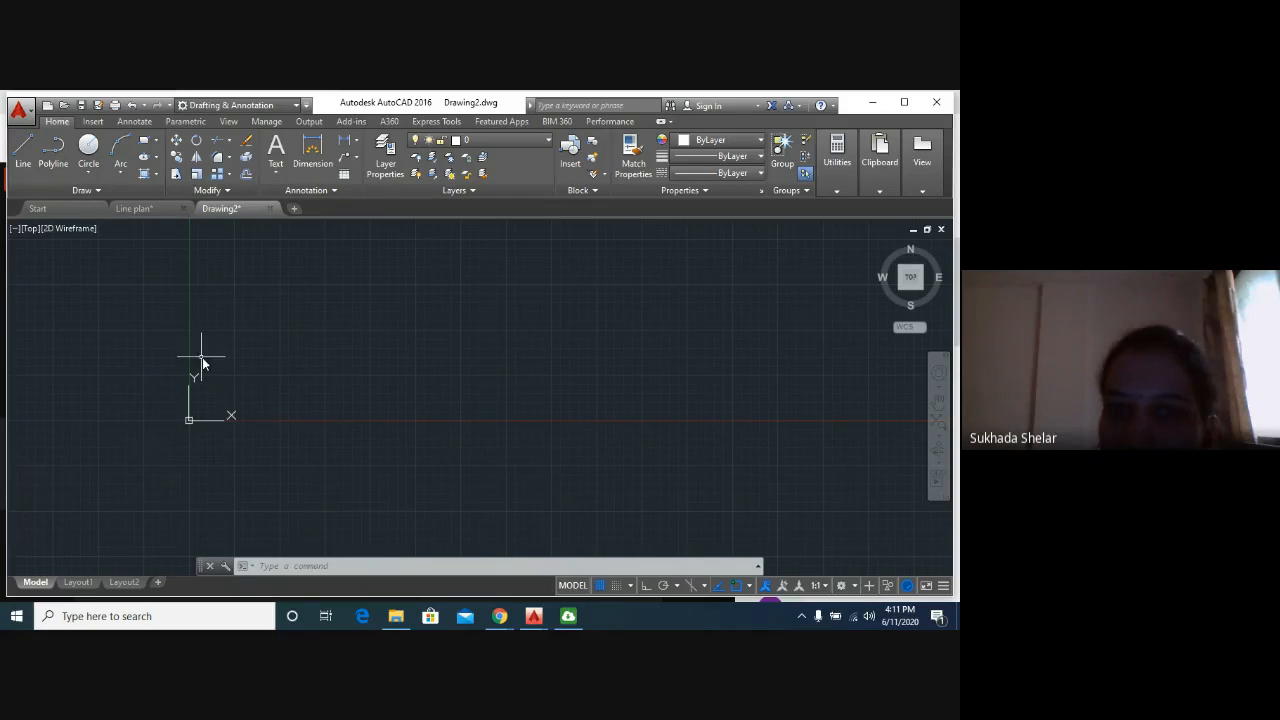
{"action": "middle_click_drag", "start_coordinate": [321, 373], "coordinate": [214, 495]}
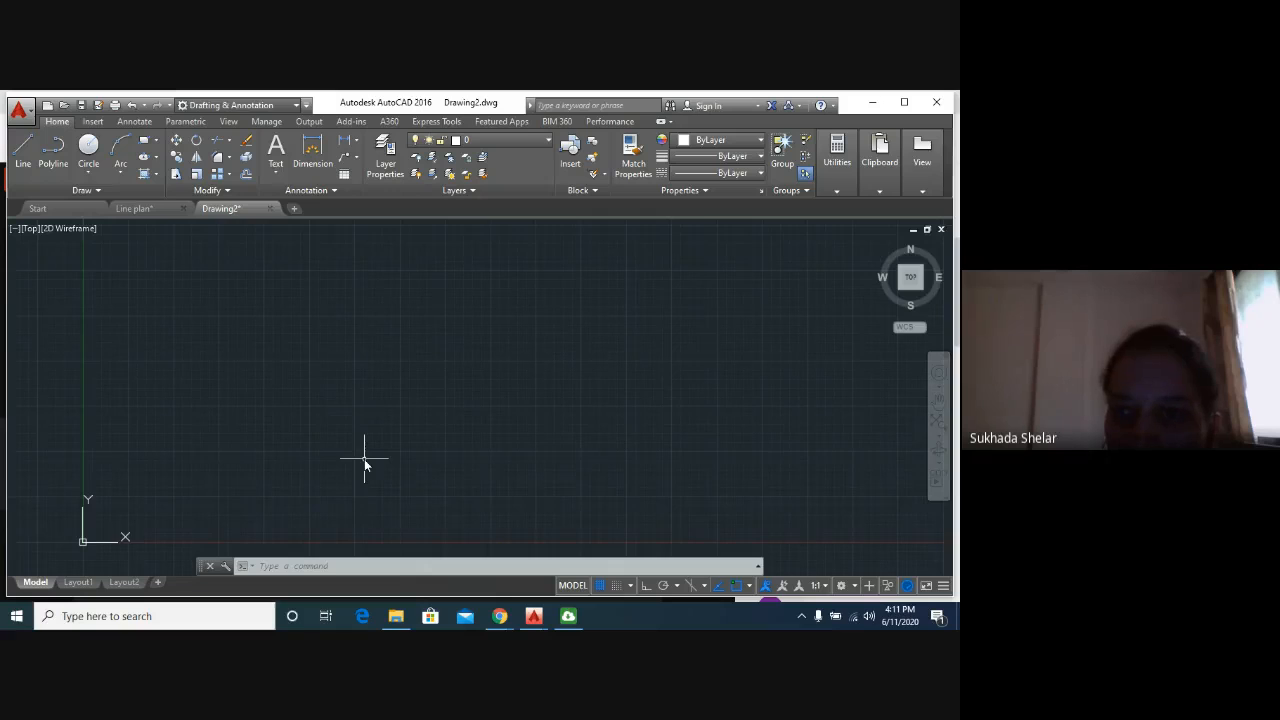
{"action": "left_click", "coordinate": [910, 277]}
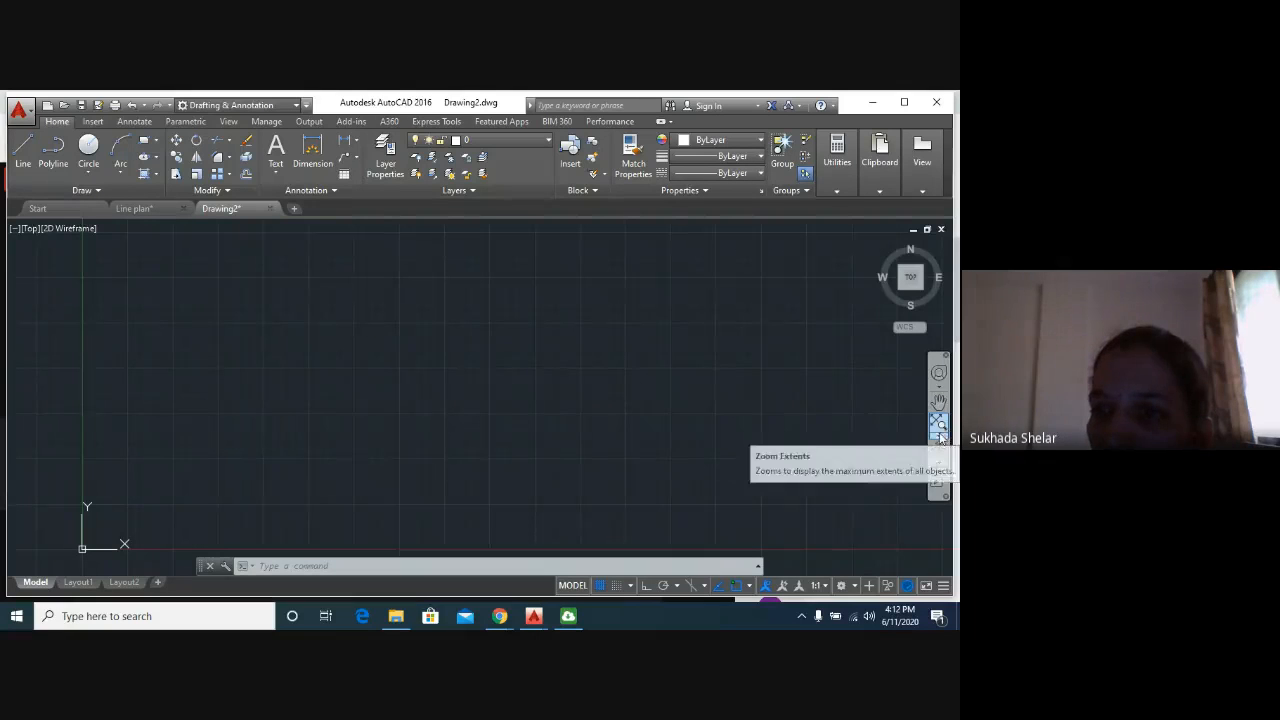
{"action": "scroll", "coordinate": [491, 408], "scroll_direction": "down", "scroll_amount": 3}
{"action": "scroll", "coordinate": [491, 408], "scroll_direction": "up", "scroll_amount": 2}
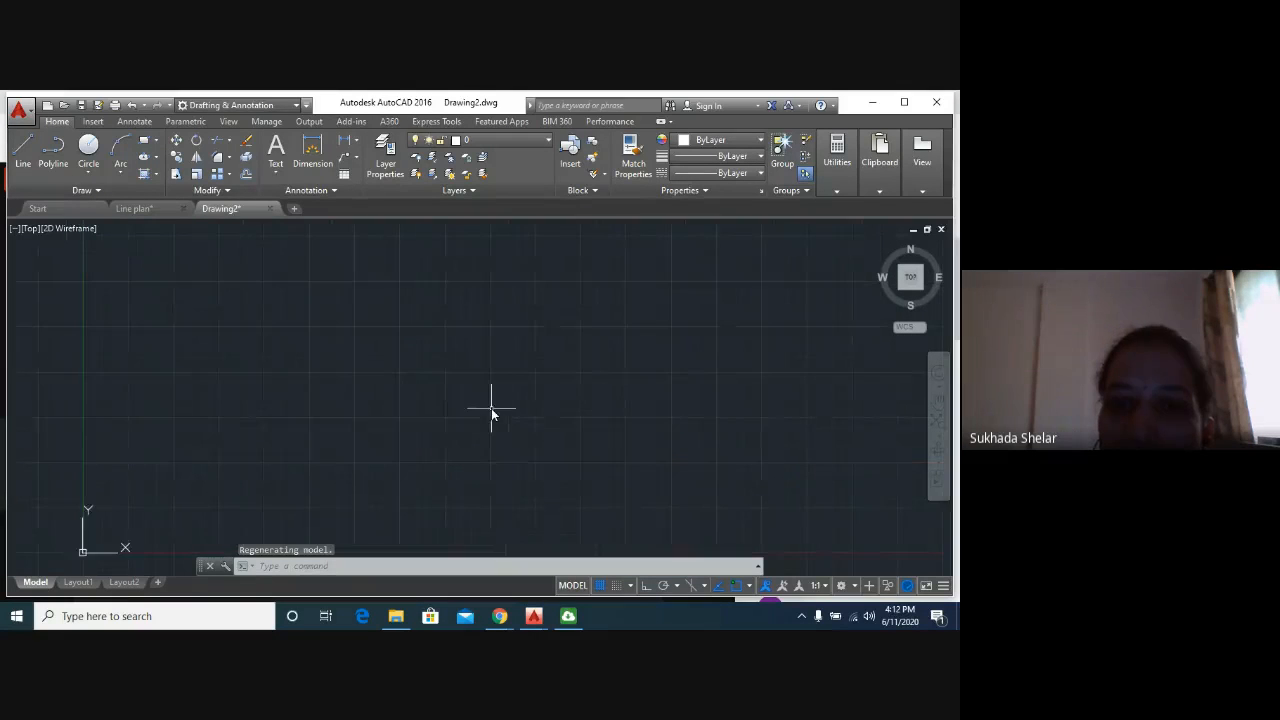
{"action": "scroll", "coordinate": [490, 414], "scroll_direction": "down", "scroll_amount": 4}
{"action": "scroll", "coordinate": [490, 414], "scroll_direction": "up", "scroll_amount": 5}
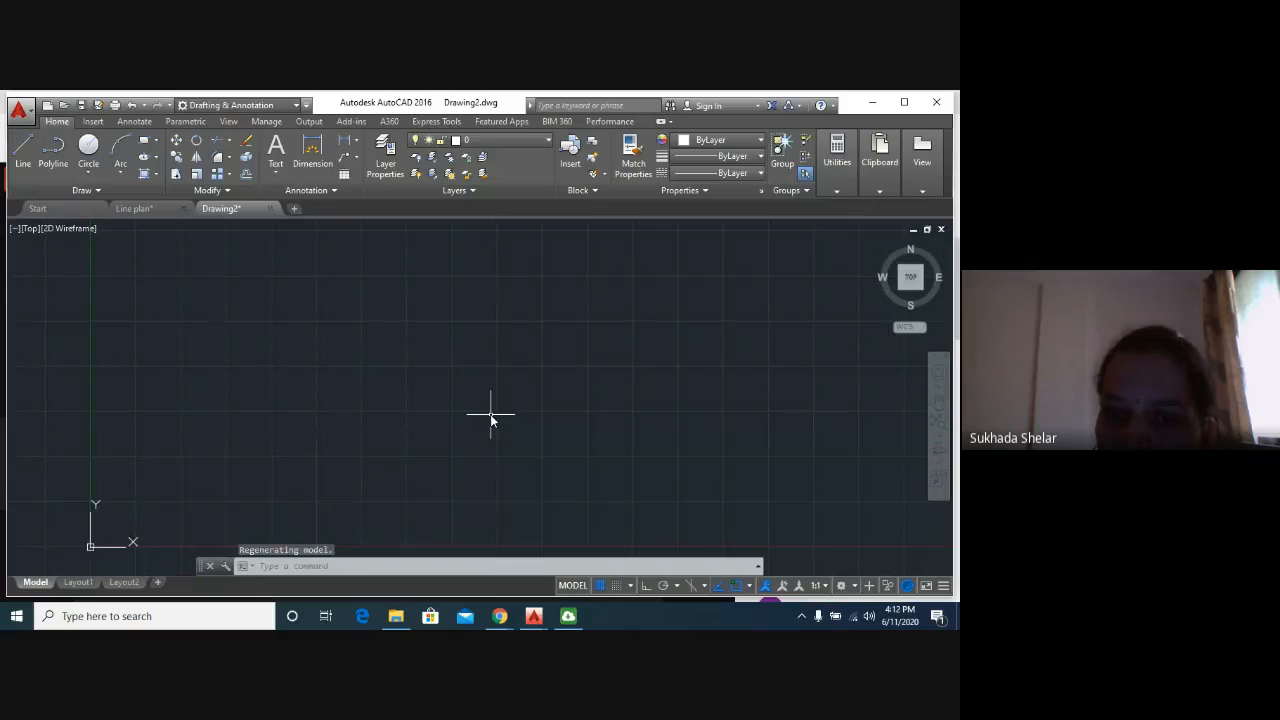
{"action": "mouse_move", "coordinate": [490, 414]}
{"action": "middle_mouse_down"}
{"action": "mouse_move", "coordinate": [726, 406]}
{"action": "mouse_move", "coordinate": [116, 360]}
{"action": "mouse_move", "coordinate": [714, 343]}
{"action": "mouse_move", "coordinate": [571, 323]}
{"action": "mouse_move", "coordinate": [320, 343]}
{"action": "mouse_move", "coordinate": [719, 341]}
{"action": "mouse_move", "coordinate": [857, 393]}
{"action": "mouse_move", "coordinate": [323, 357]}
{"action": "middle_mouse_up"}
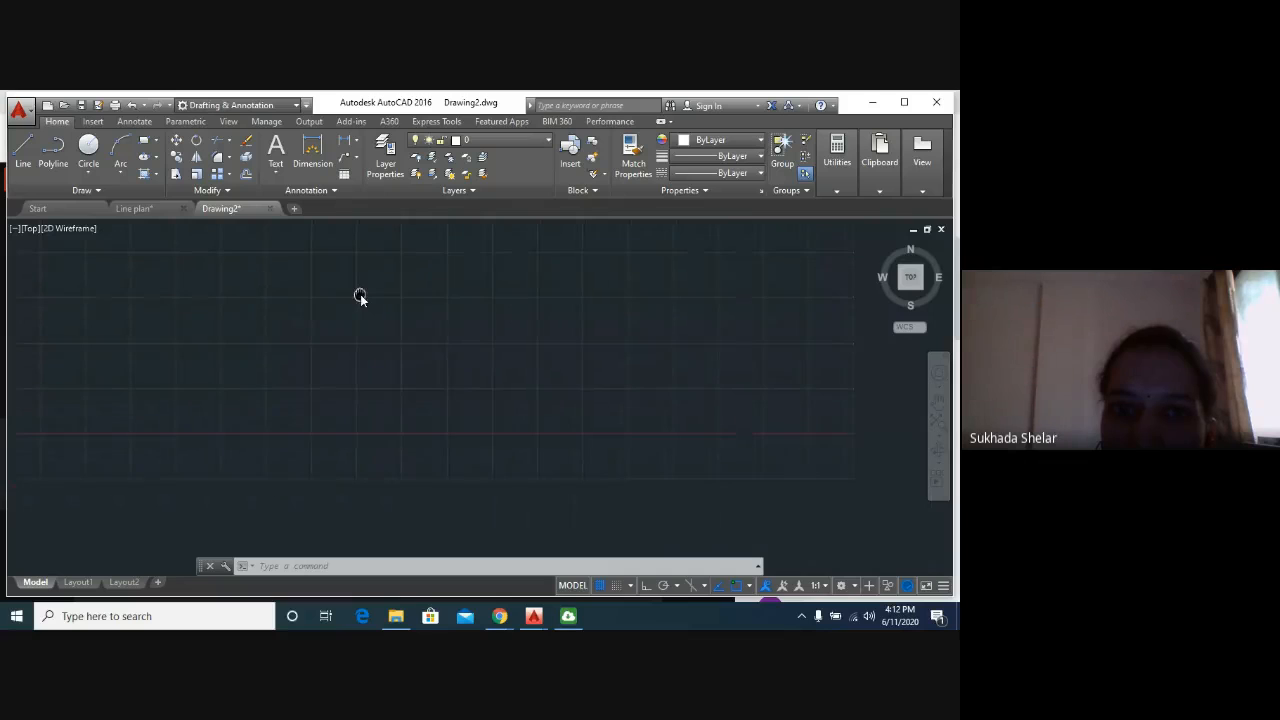
{"action": "mouse_move", "coordinate": [360, 294]}
{"action": "middle_mouse_down"}
{"action": "mouse_move", "coordinate": [738, 397]}
{"action": "mouse_move", "coordinate": [405, 474]}
{"action": "middle_mouse_up"}
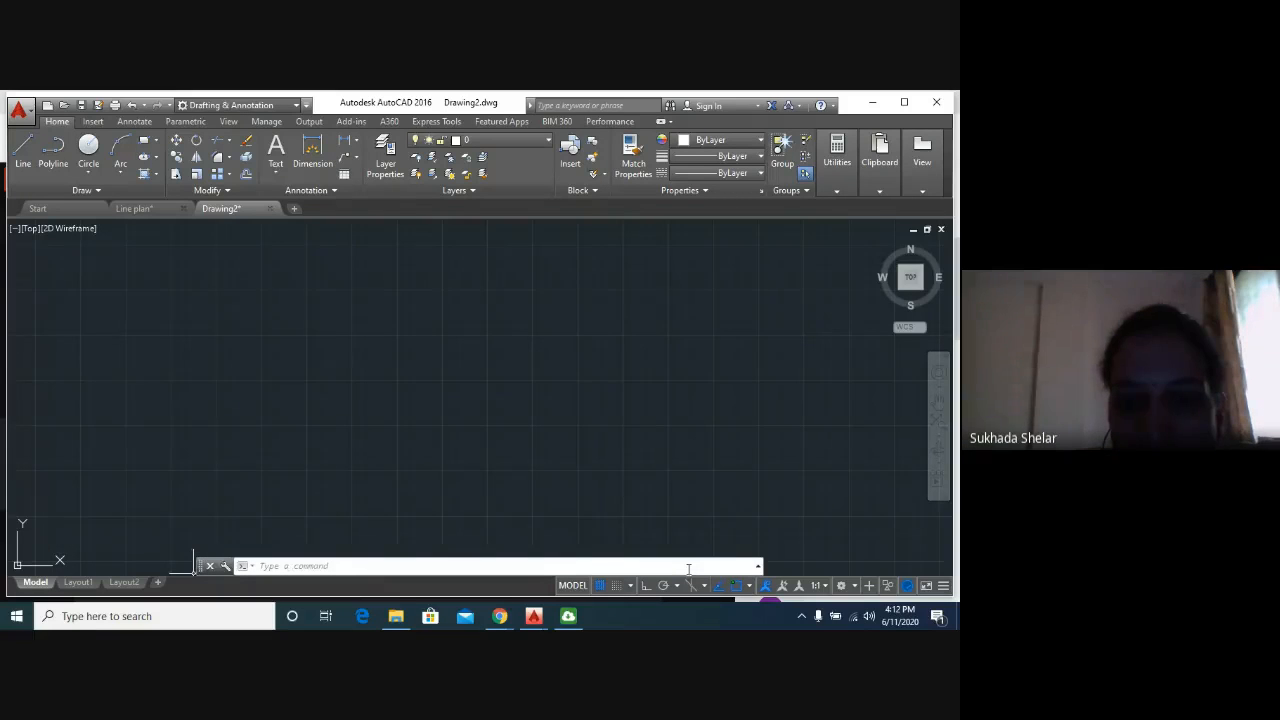
Draw a single horizontal line across the lower middle of the drawing with the Line command.
{"action": "left_click", "coordinate": [263, 566]}
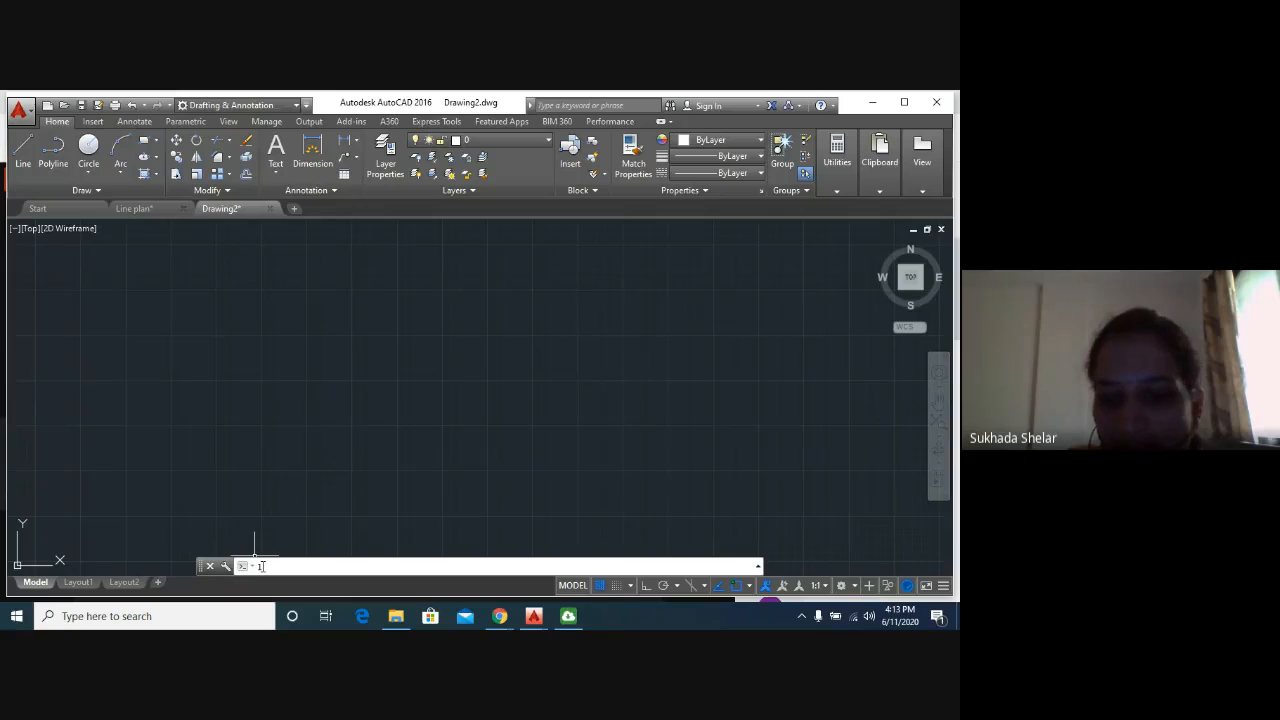
{"action": "type", "text": "l"}
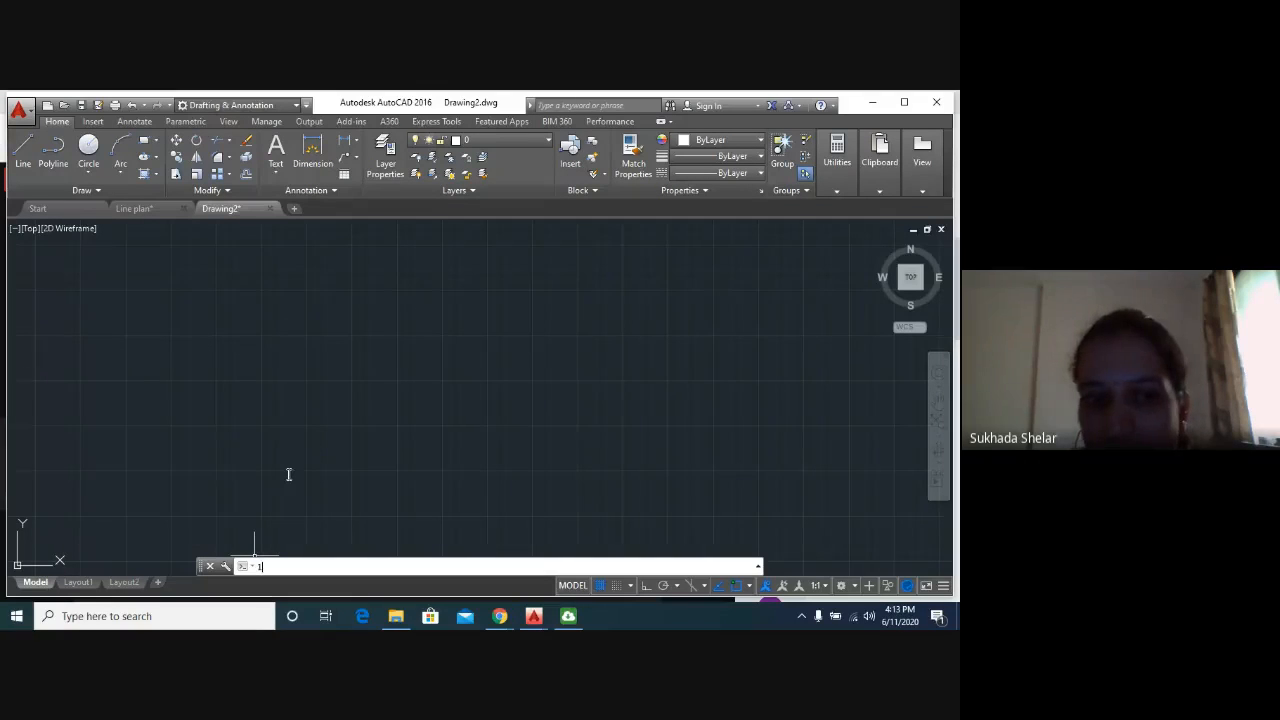
{"action": "key", "text": "Return"}
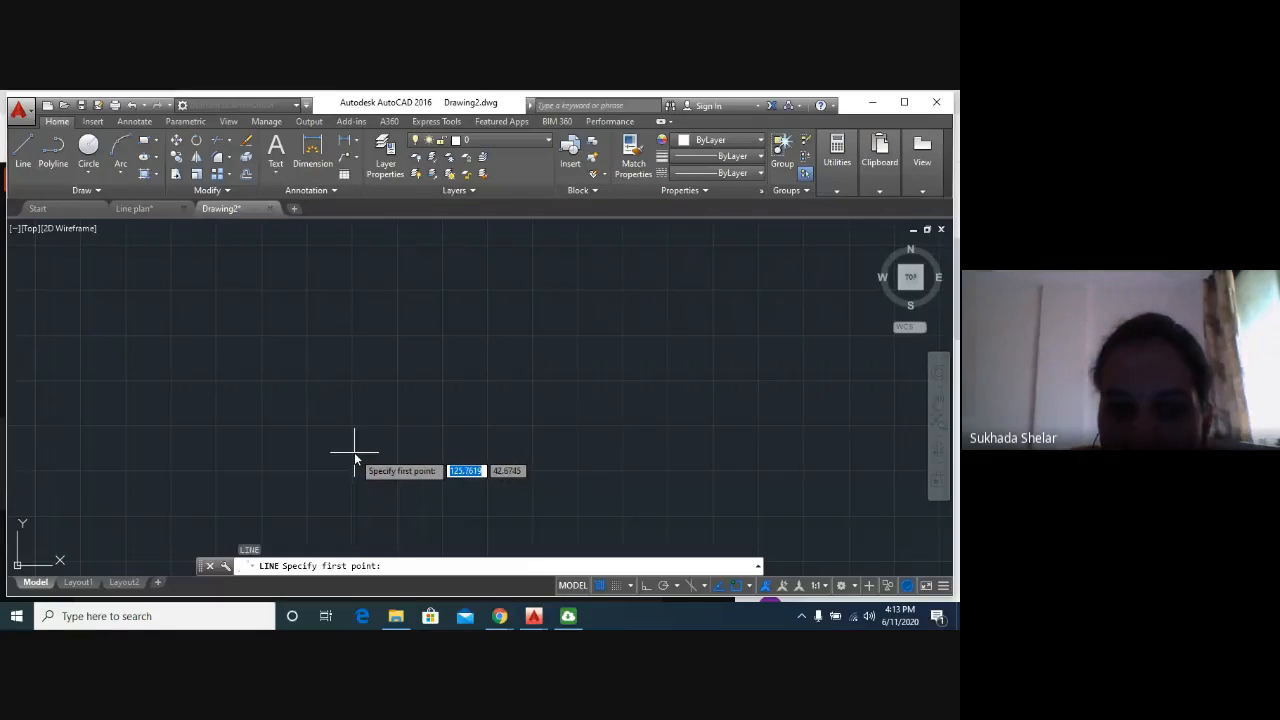
{"action": "left_click", "coordinate": [298, 458]}
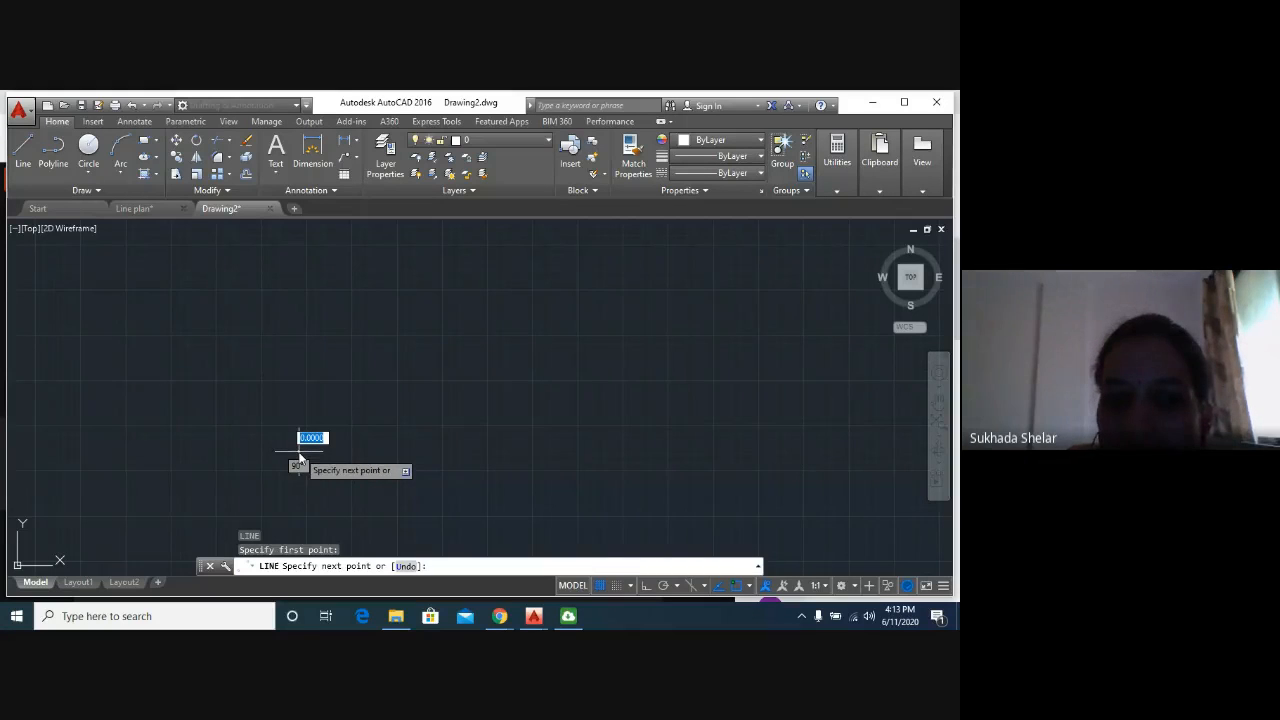
{"action": "left_click", "coordinate": [529, 457]}
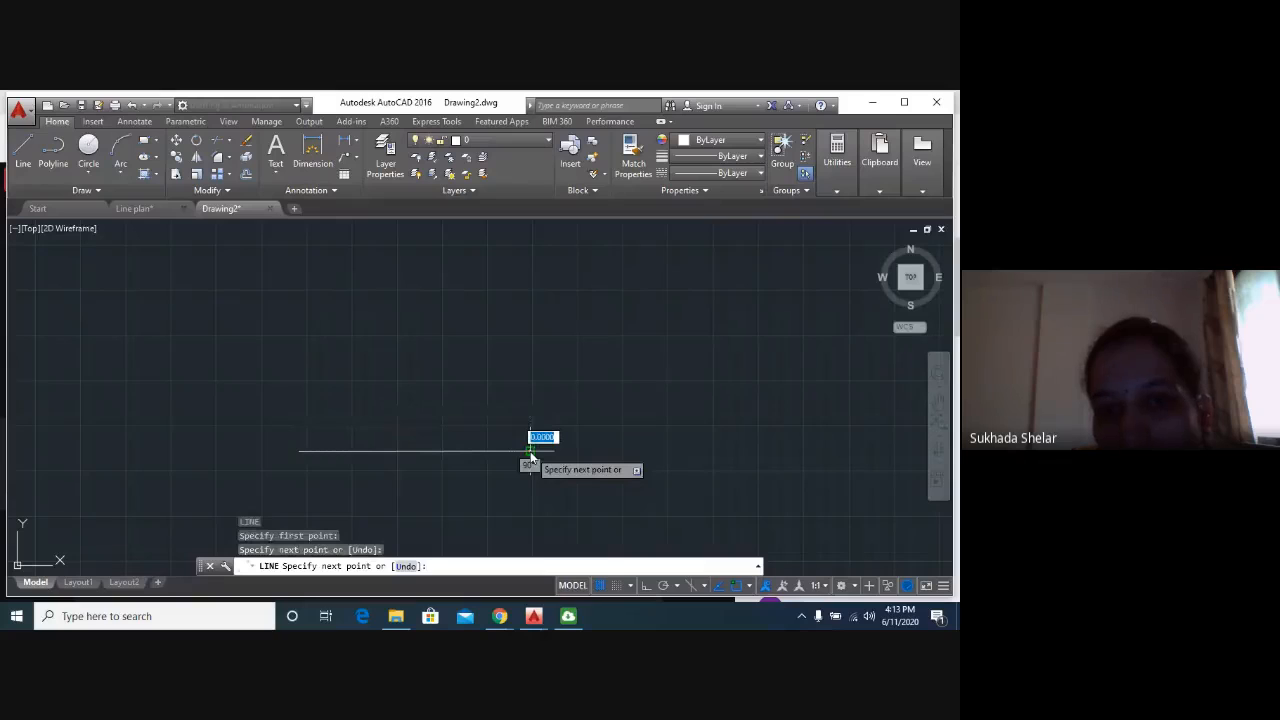
{"action": "key", "text": "Escape"}
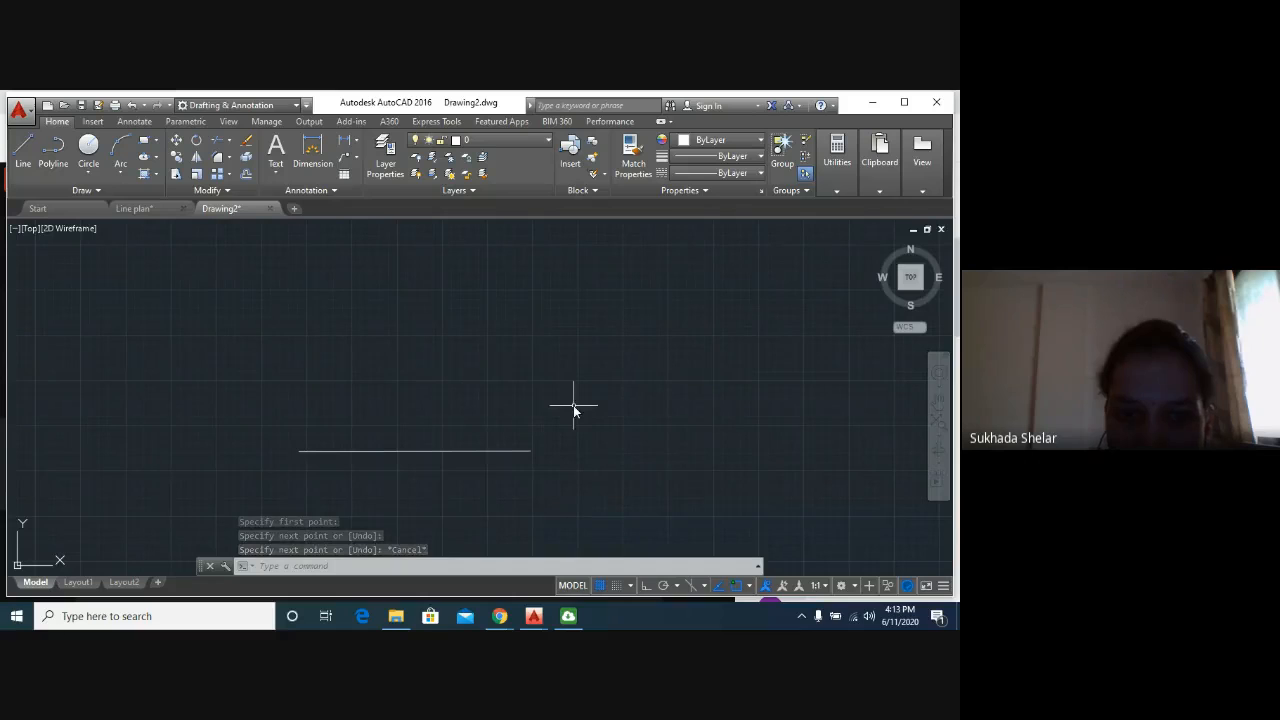
Select the horizontal line with a crossing selection and delete it.
{"action": "left_click_drag", "start_coordinate": [574, 406], "coordinate": [424, 489]}
{"action": "left_click", "coordinate": [423, 489]}
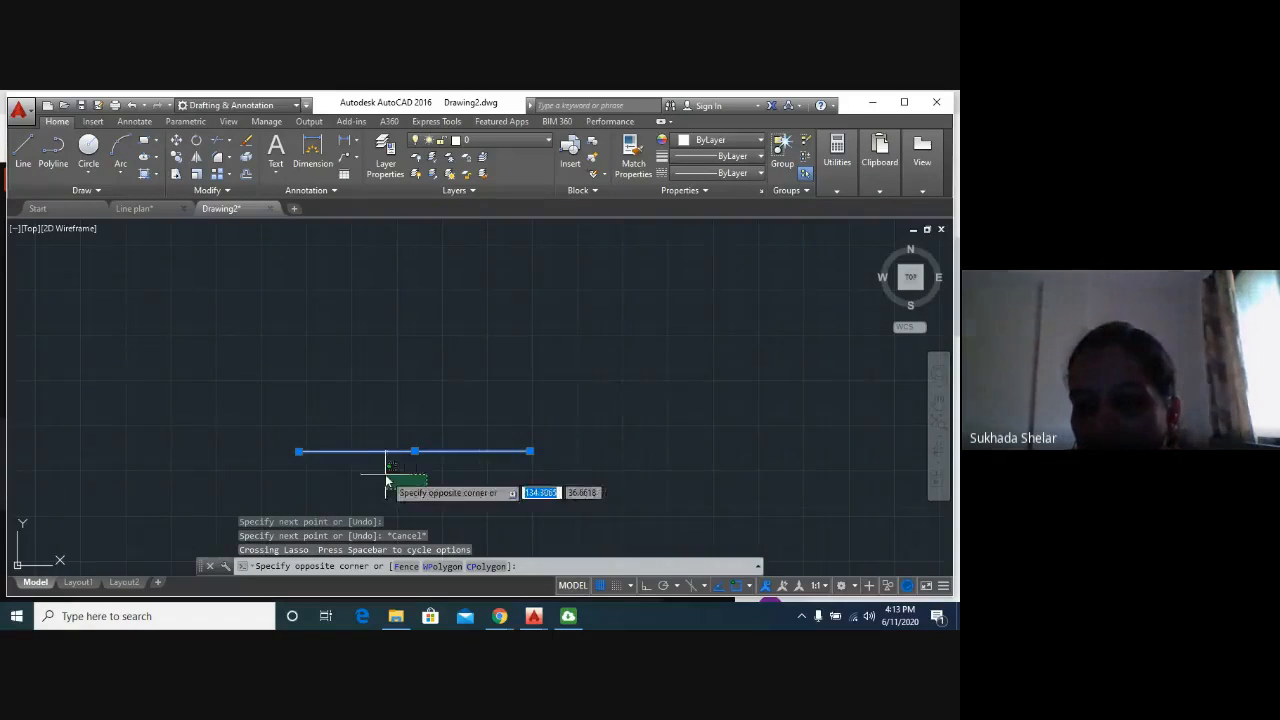
{"action": "key", "text": "Escape"}
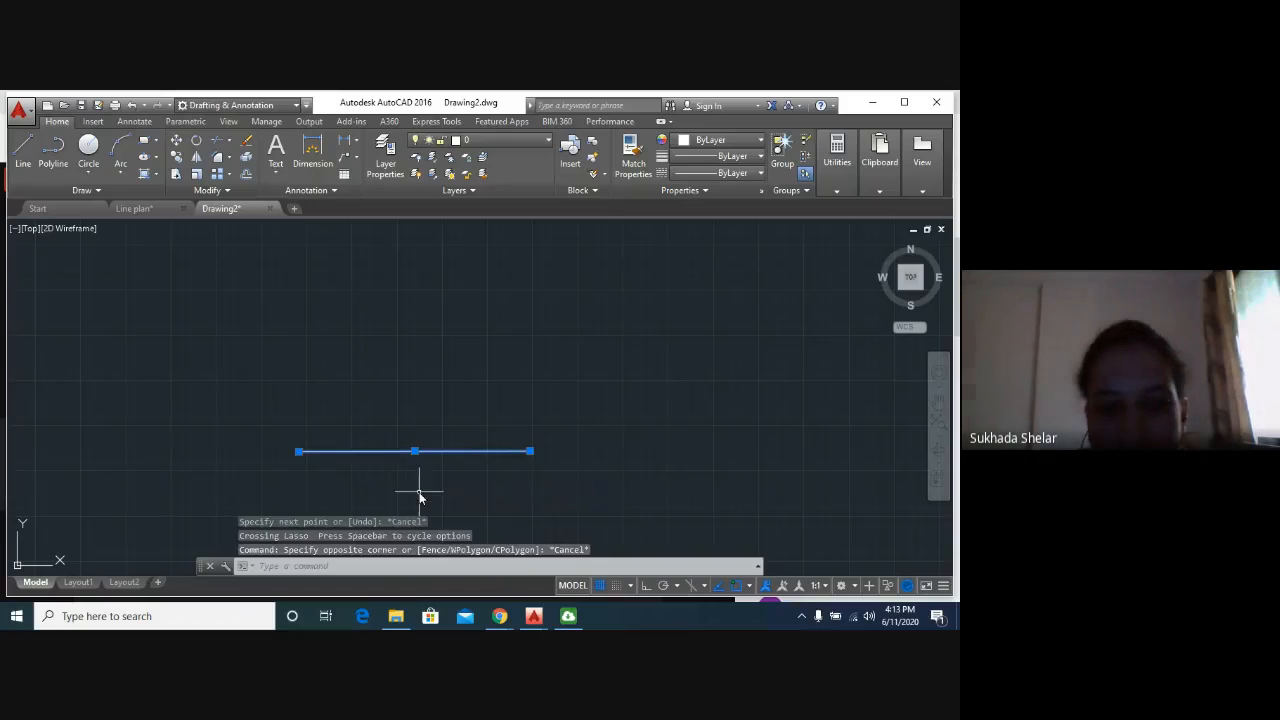
{"action": "key", "text": "Delete"}
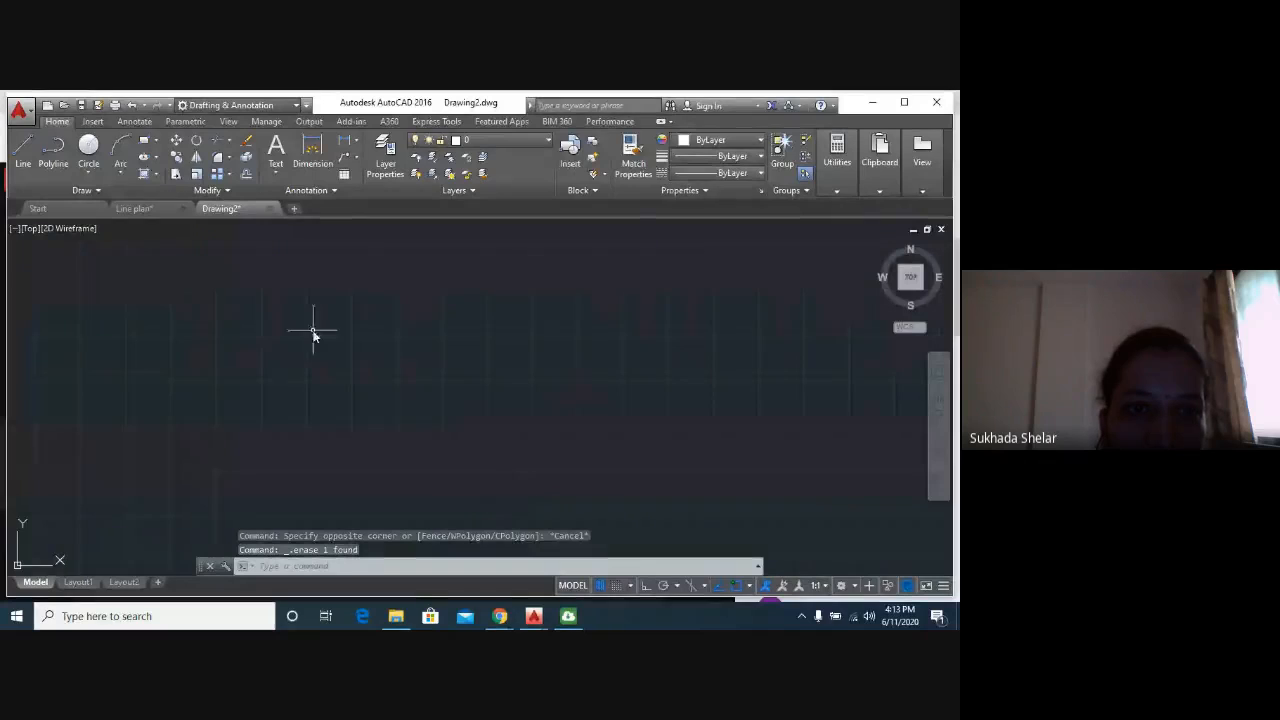
{"action": "scroll", "coordinate": [310, 352], "scroll_direction": "down", "scroll_amount": 3}
{"action": "scroll", "coordinate": [308, 352], "scroll_direction": "up", "scroll_amount": 5}
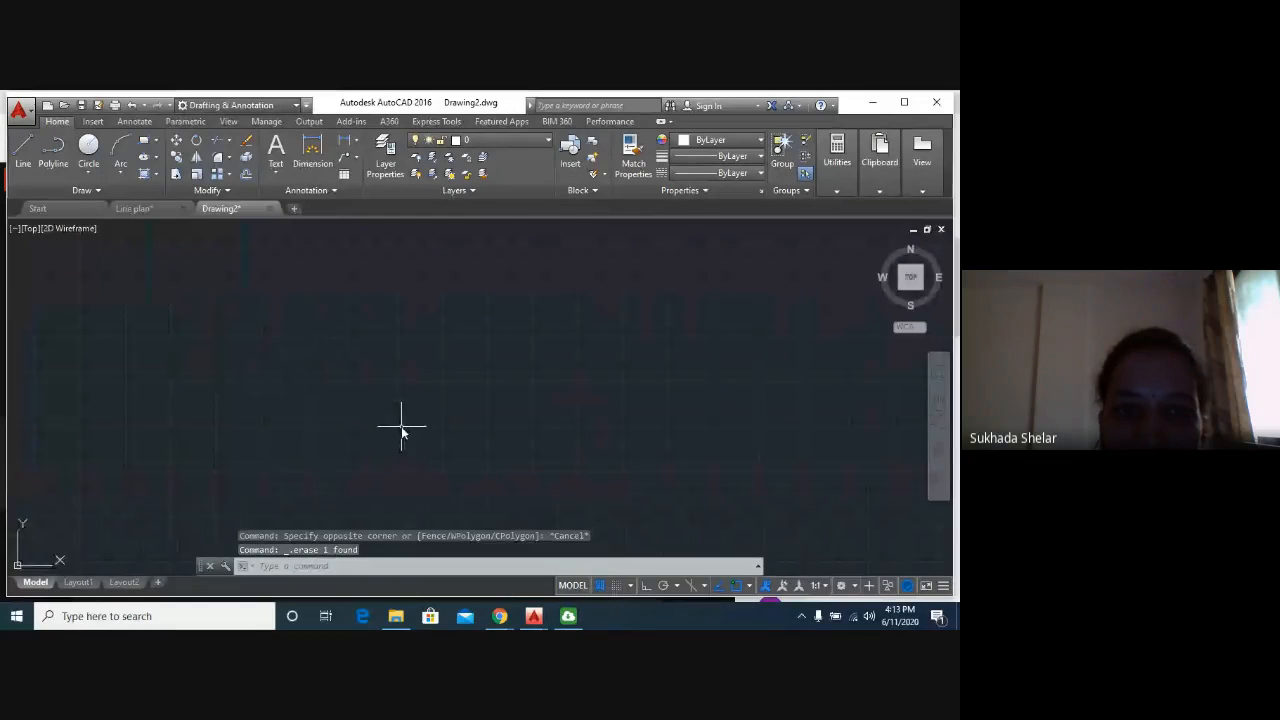
{"action": "scroll", "coordinate": [404, 428], "scroll_direction": "down", "scroll_amount": 5}
{"action": "scroll", "coordinate": [404, 428], "scroll_direction": "up", "scroll_amount": 6}
{"action": "scroll", "coordinate": [404, 428], "scroll_direction": "down", "scroll_amount": 5}
{"action": "scroll", "coordinate": [404, 428], "scroll_direction": "up", "scroll_amount": 3}
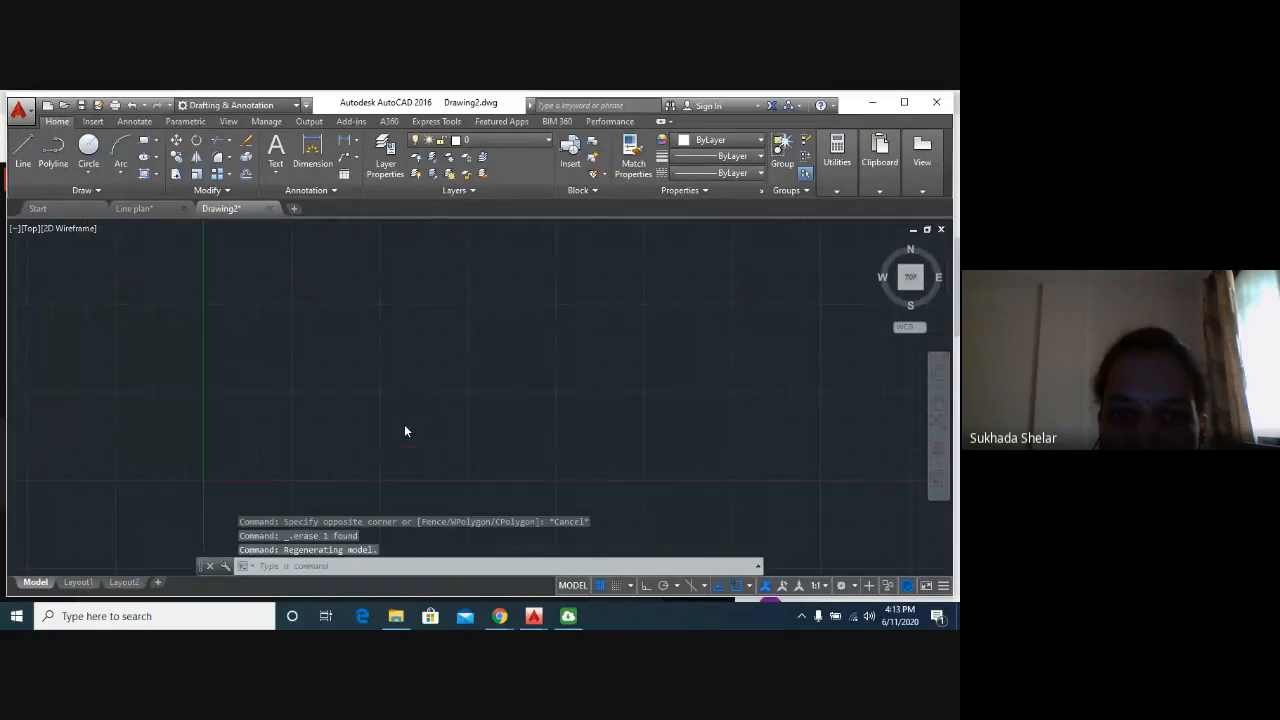
{"action": "scroll", "coordinate": [404, 430], "scroll_direction": "up", "scroll_amount": 2}
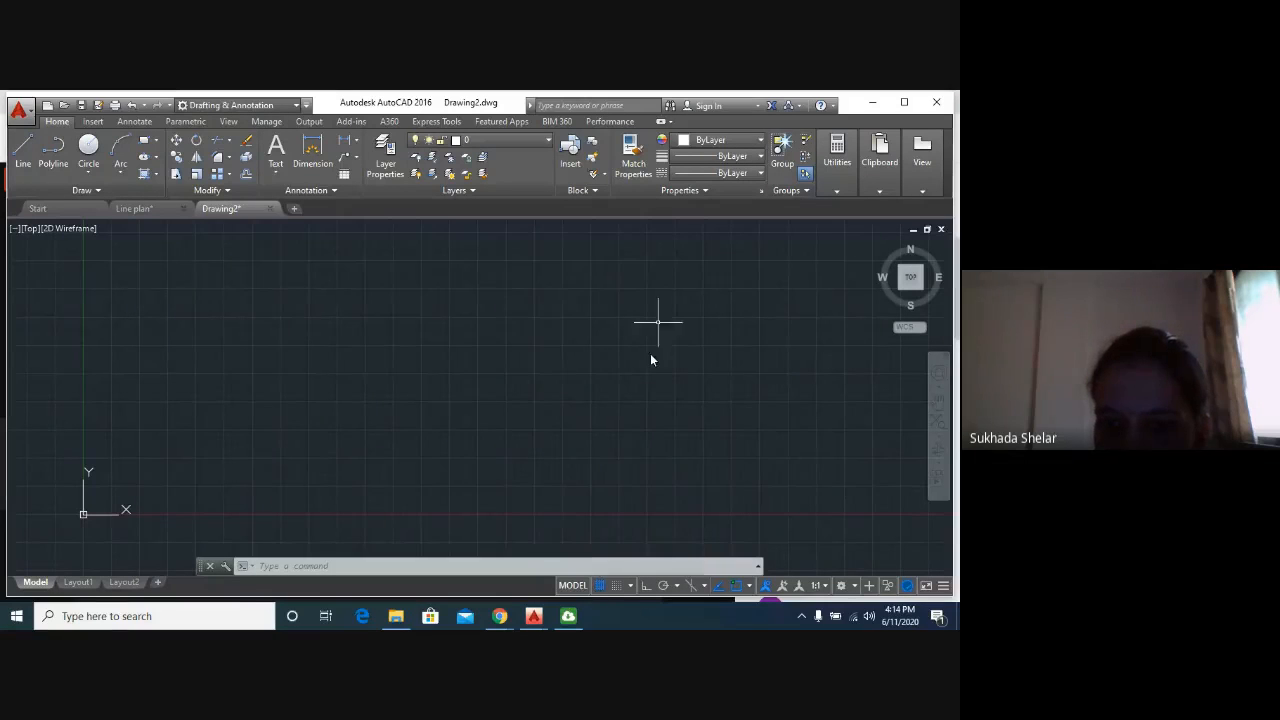
Turn off the grid display and turn on Ortho mode for the drawing.
{"action": "left_click", "coordinate": [600, 586]}
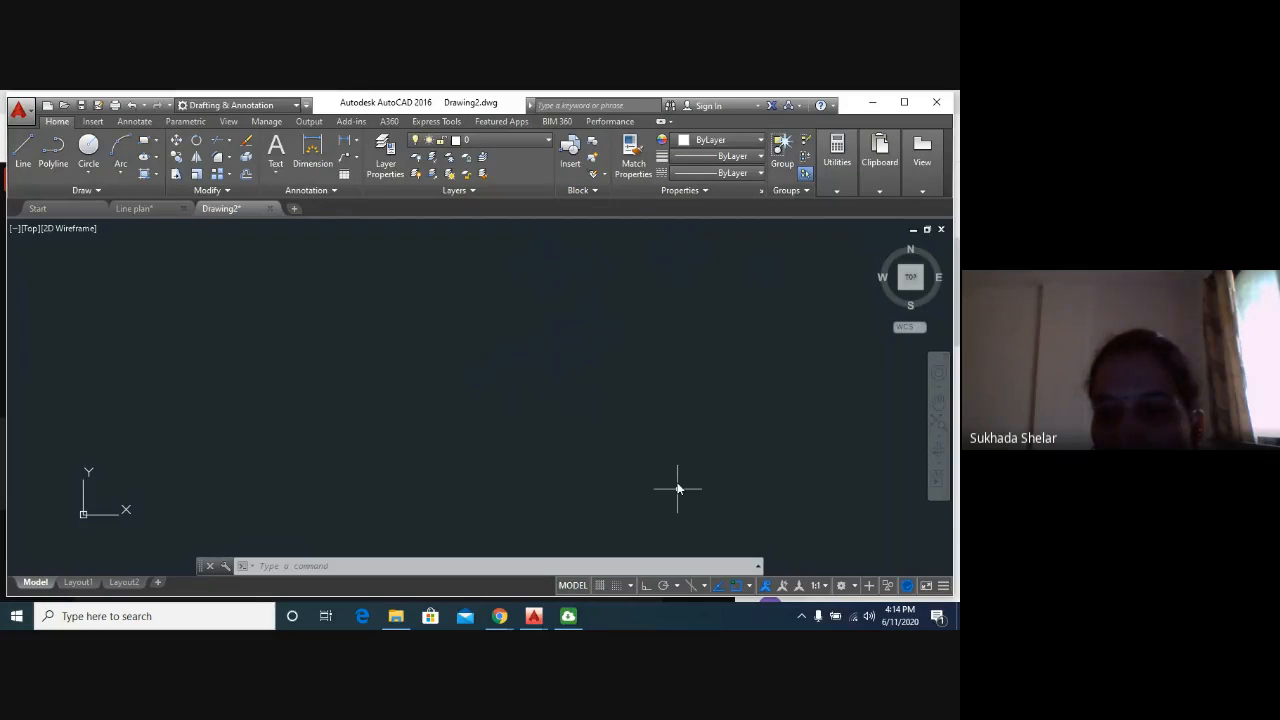
{"action": "left_click", "coordinate": [644, 585]}
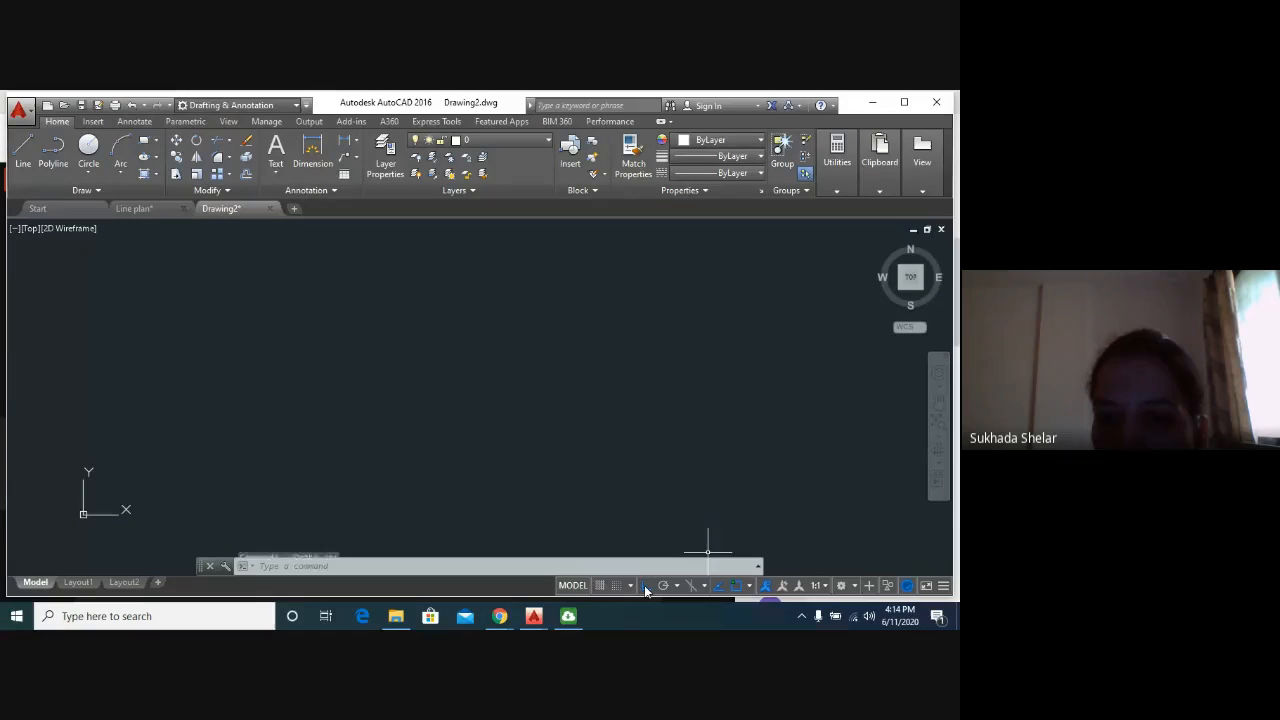
{"action": "left_click", "coordinate": [369, 390]}
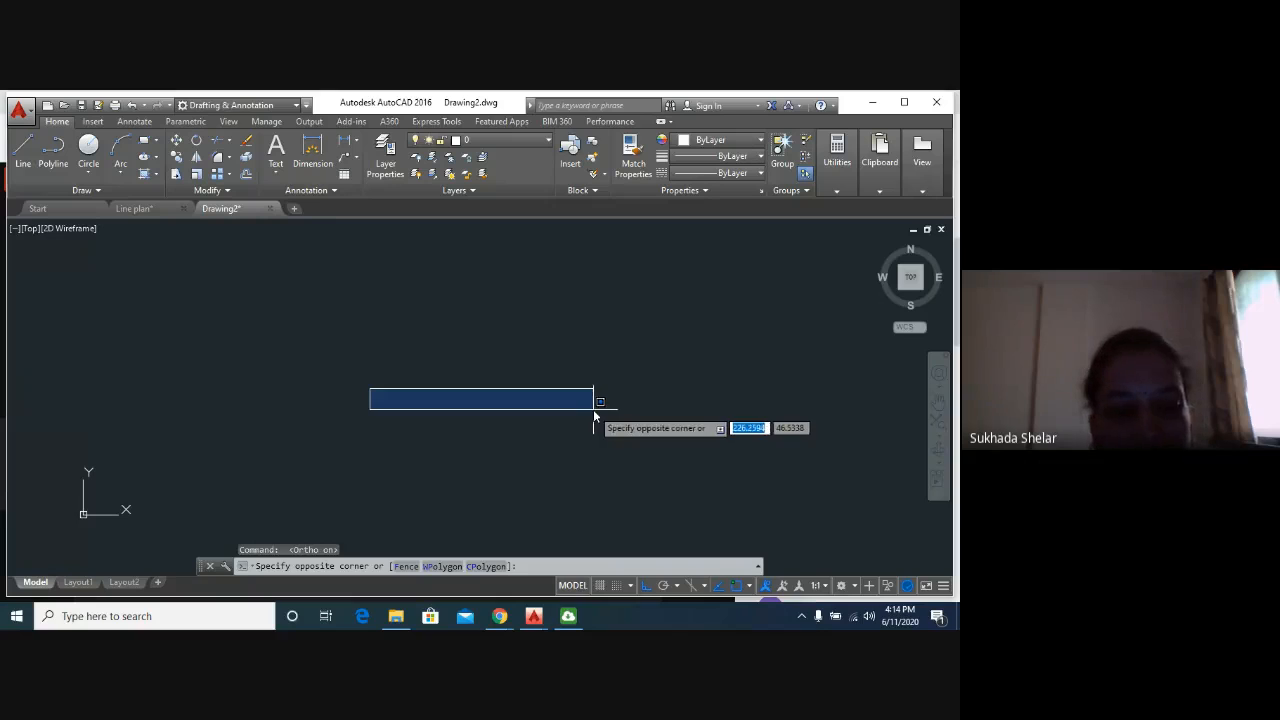
{"action": "key", "text": "Escape"}
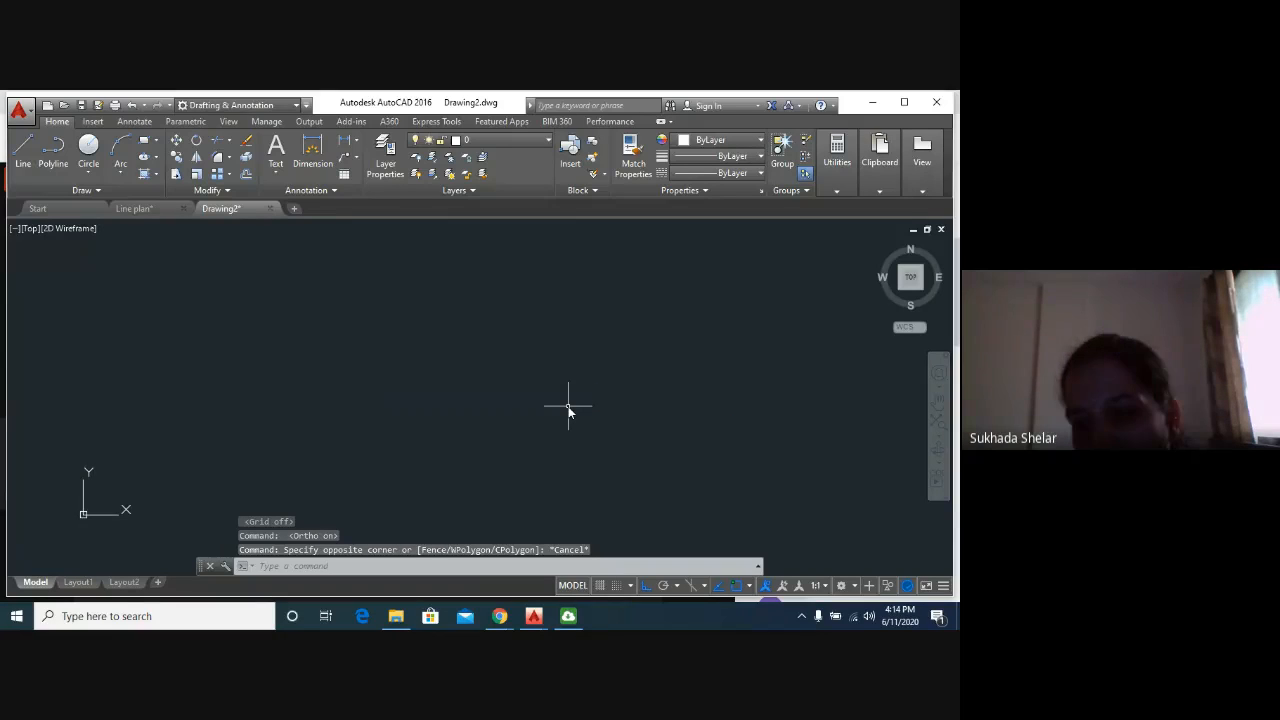
{"action": "key", "text": "Delete"}
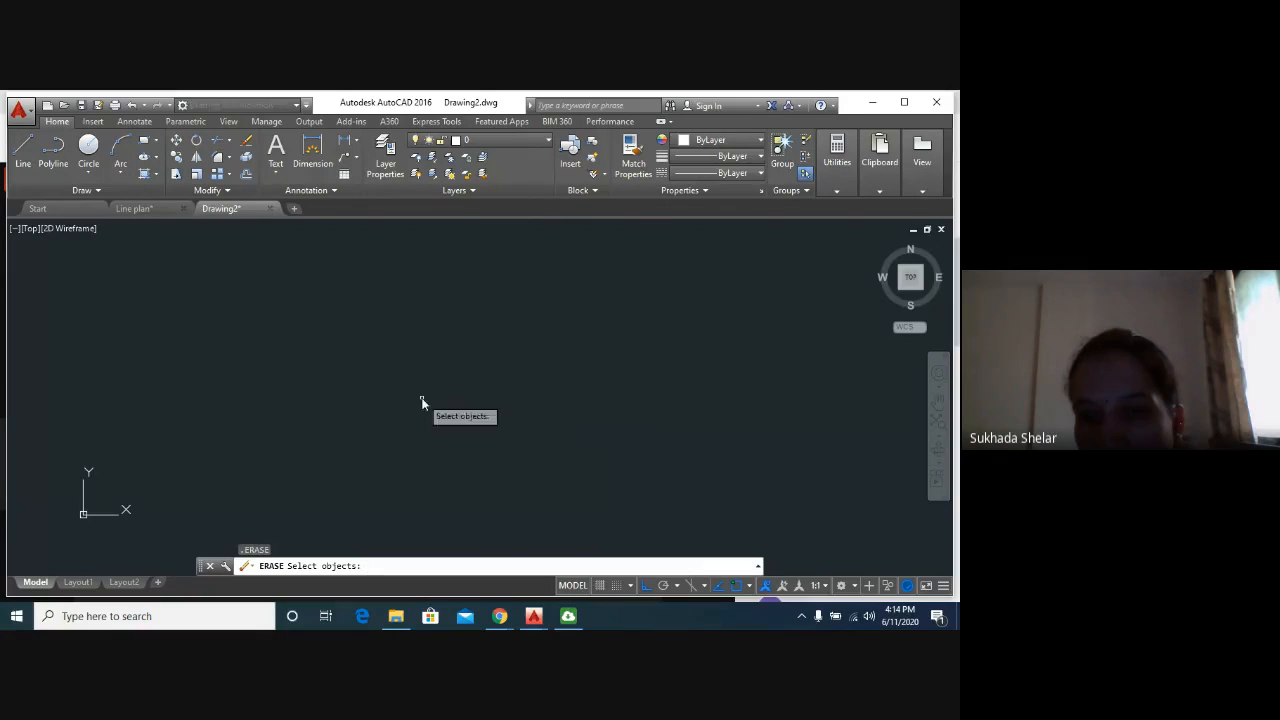
{"action": "key", "text": "Return"}
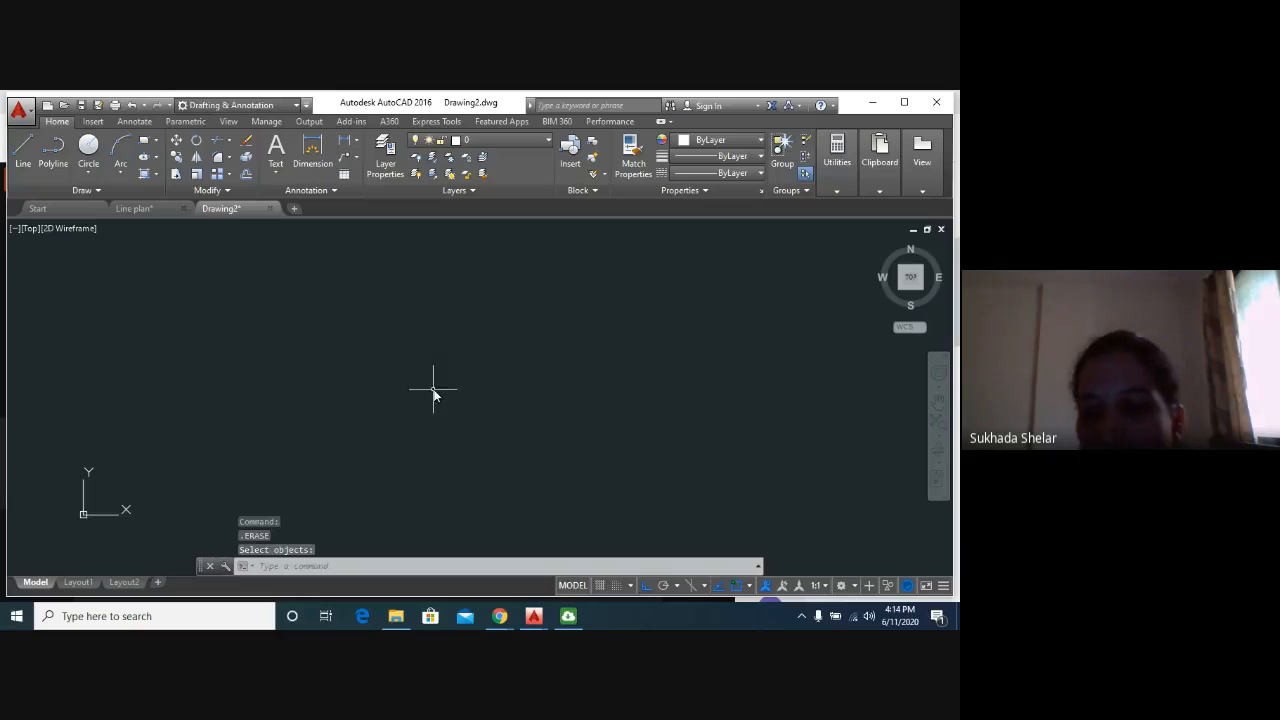
Draw a chain of four Ortho-constrained lines running right, up, left and down past the starting level with the Line command.
{"action": "left_click", "coordinate": [29, 158]}
{"action": "left_click", "coordinate": [339, 406]}
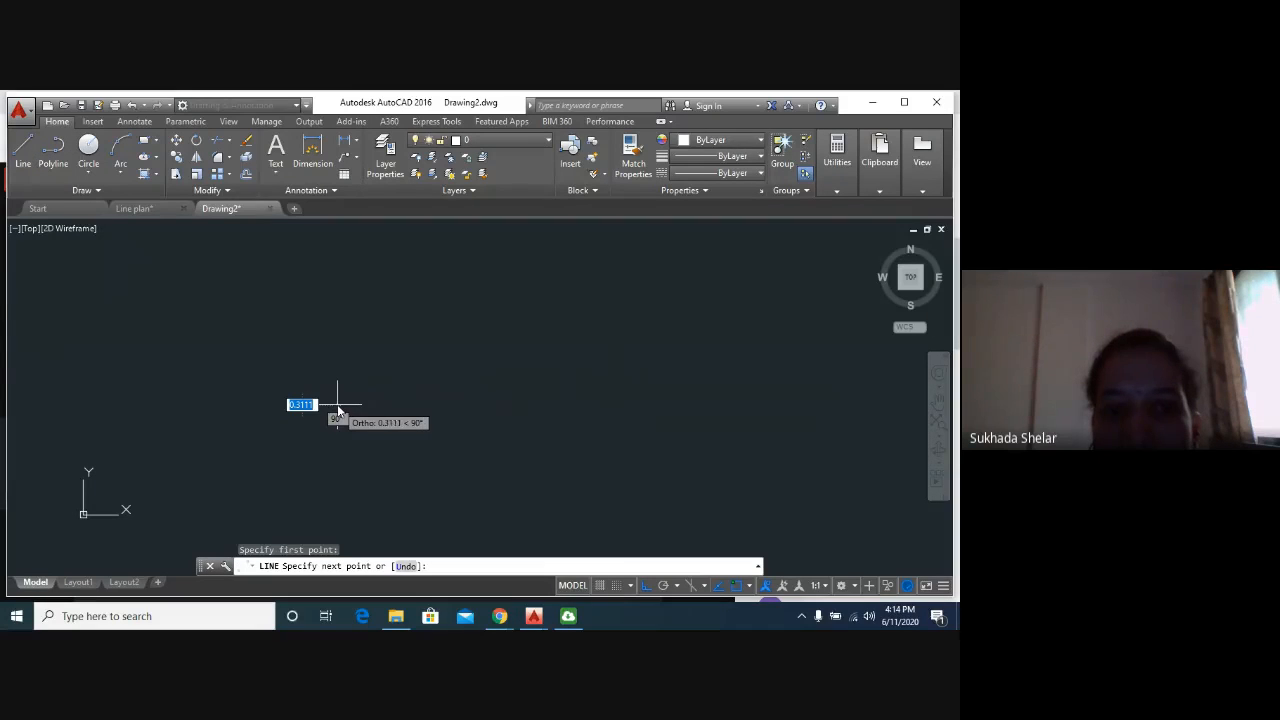
{"action": "left_click", "coordinate": [608, 402]}
{"action": "left_click", "coordinate": [589, 237]}
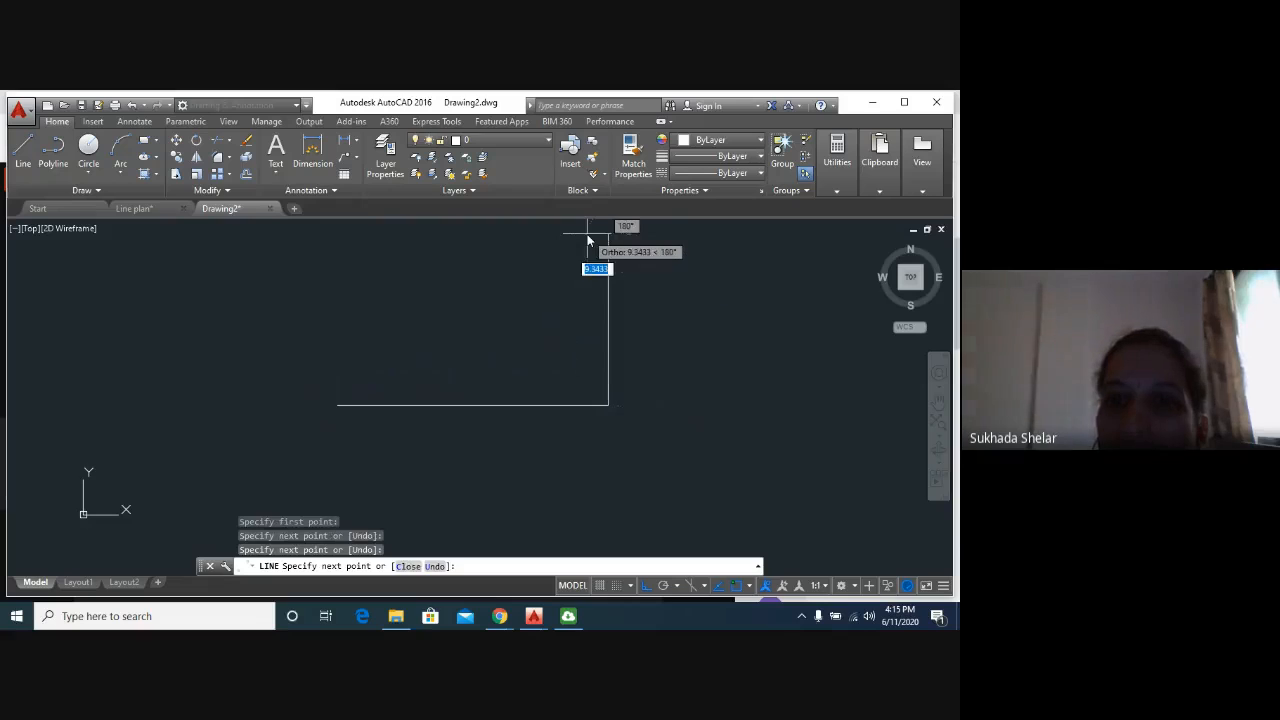
{"action": "left_click", "coordinate": [333, 258]}
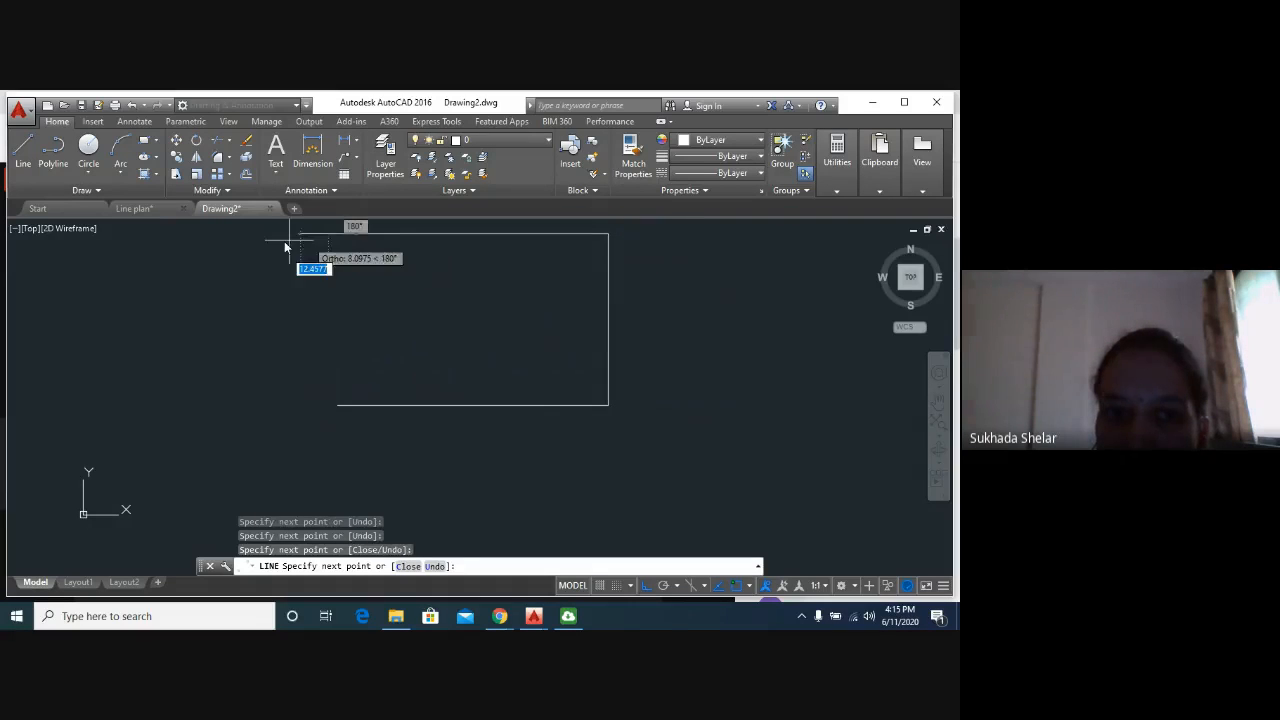
{"action": "left_click", "coordinate": [279, 492]}
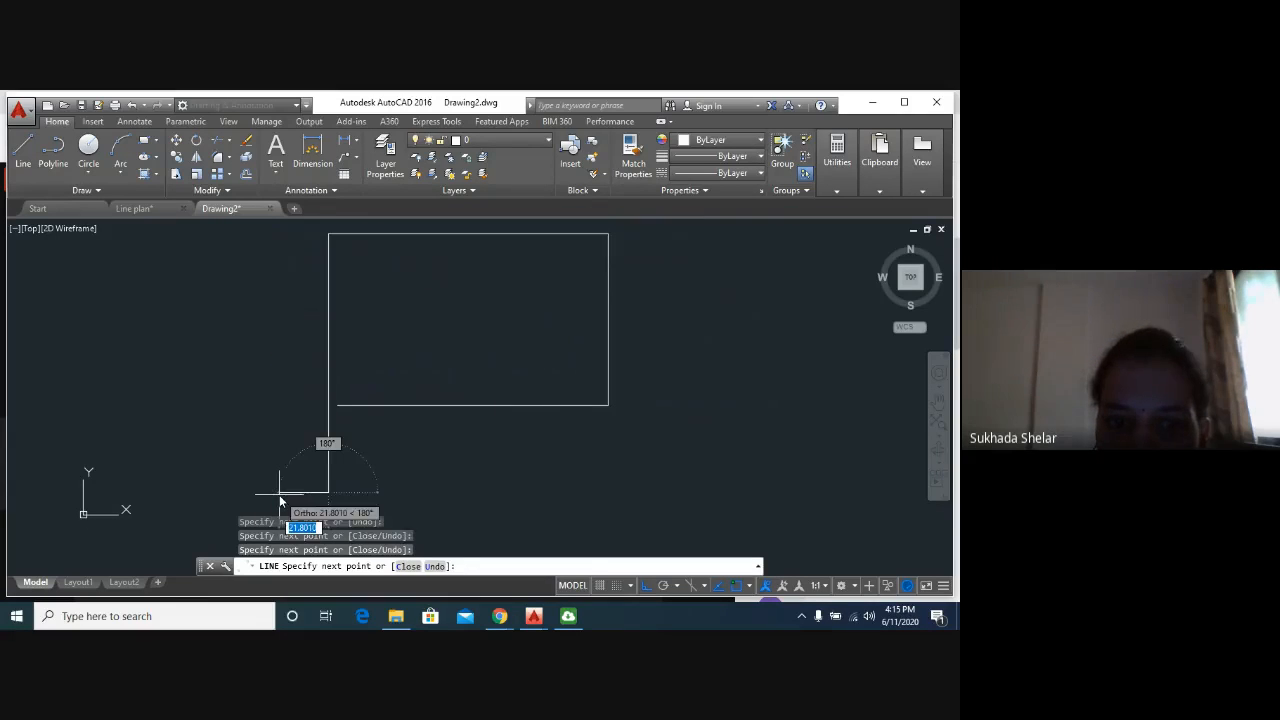
{"action": "key", "text": "Escape"}
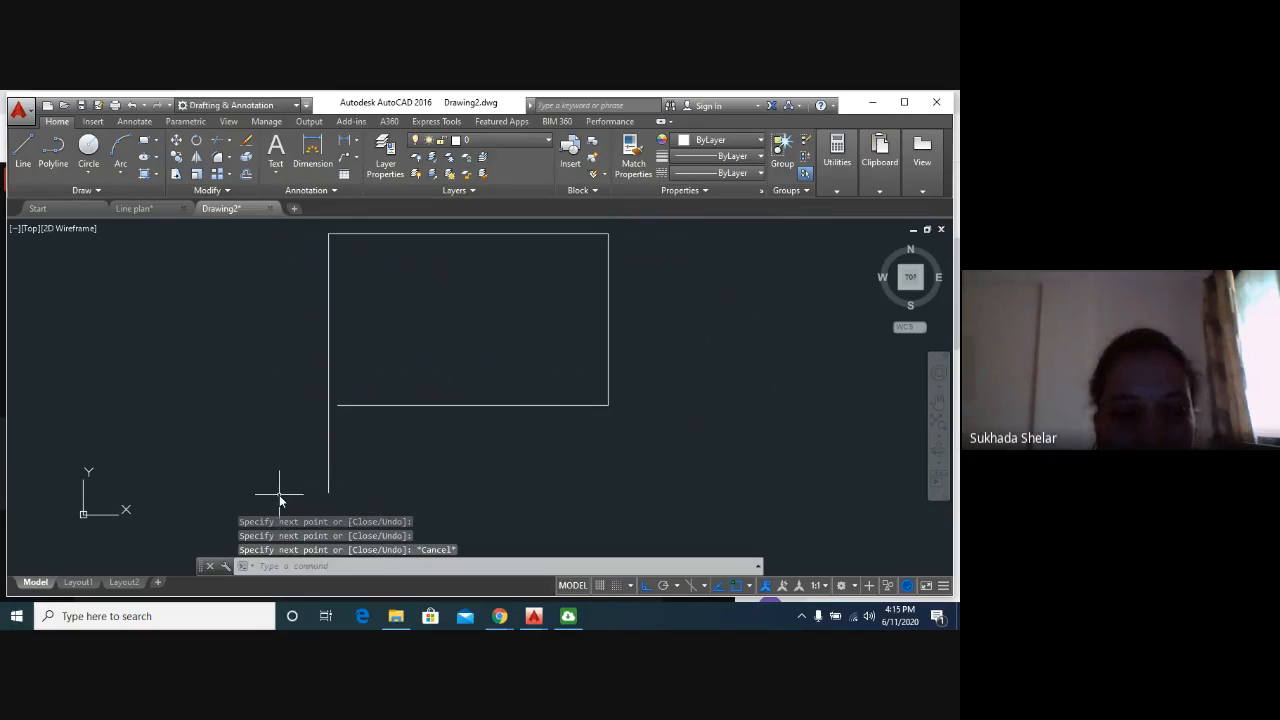
Turn off Ortho mode and draw a connected chain of seven freely angled lines across and beside the rectangular outline.
{"action": "left_click", "coordinate": [644, 586]}
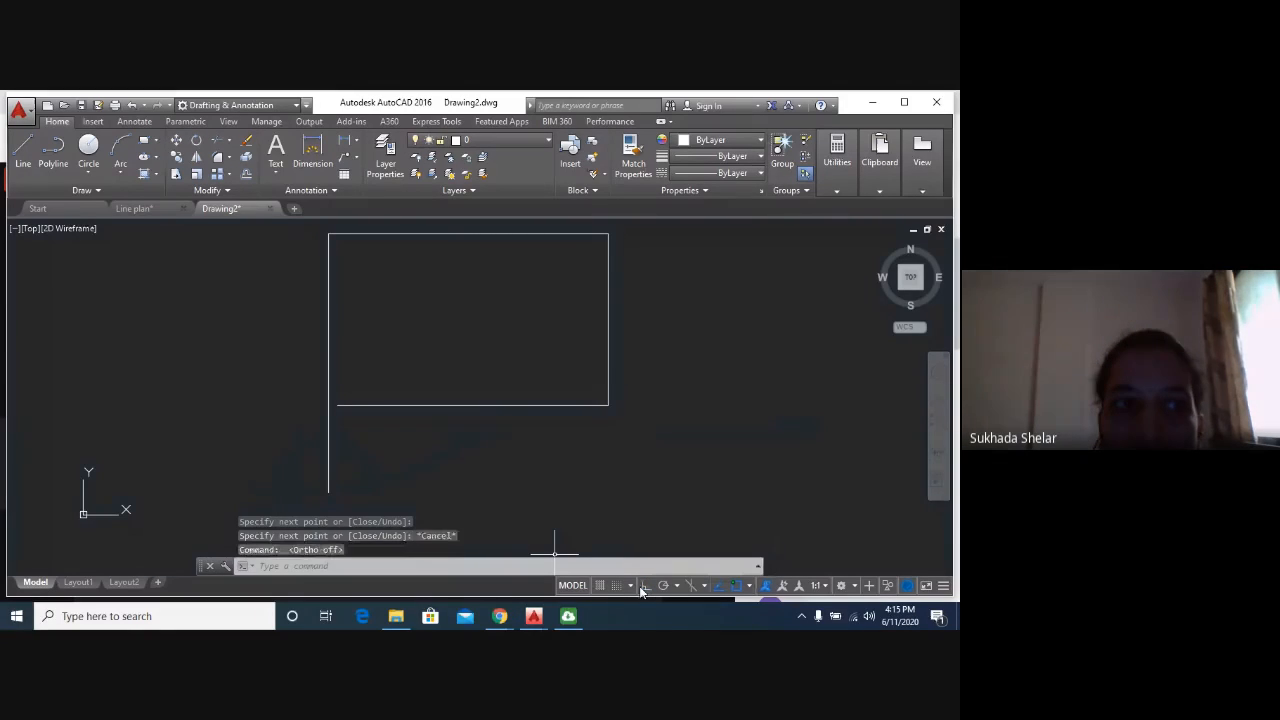
{"action": "left_click", "coordinate": [26, 150]}
{"action": "left_click", "coordinate": [569, 493]}
{"action": "left_click", "coordinate": [802, 345]}
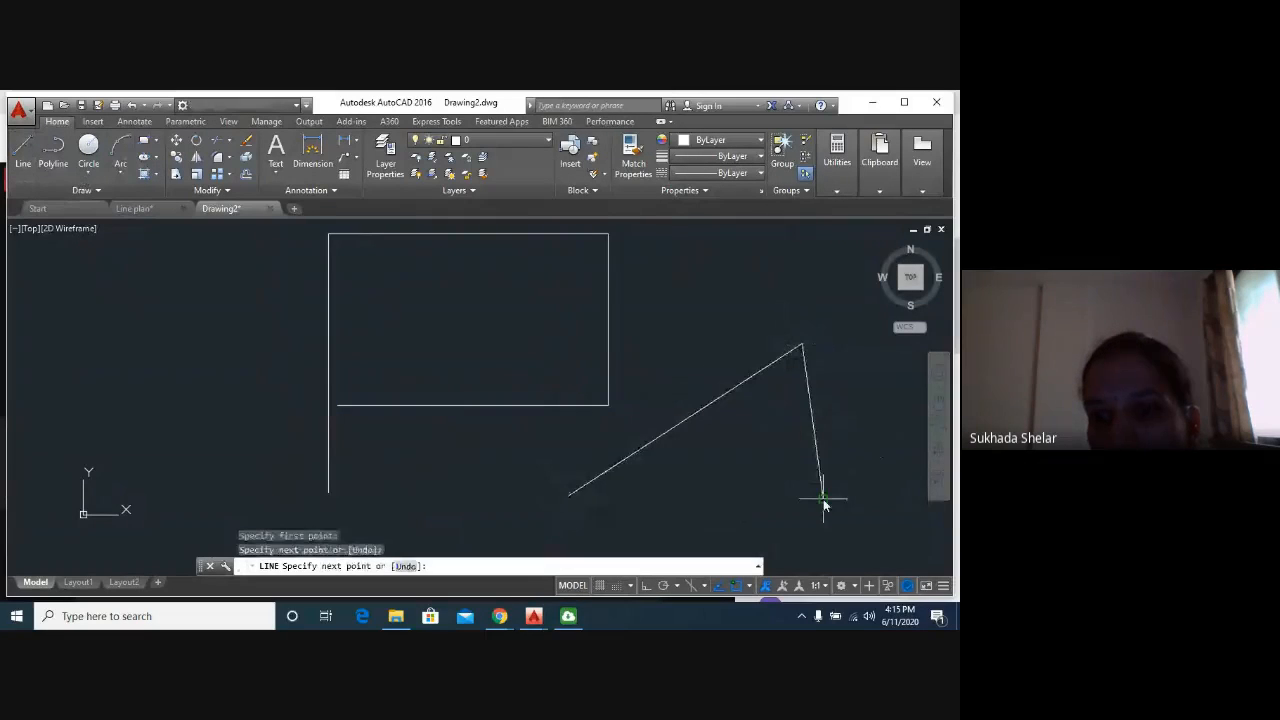
{"action": "left_click", "coordinate": [822, 497]}
{"action": "left_click", "coordinate": [459, 446]}
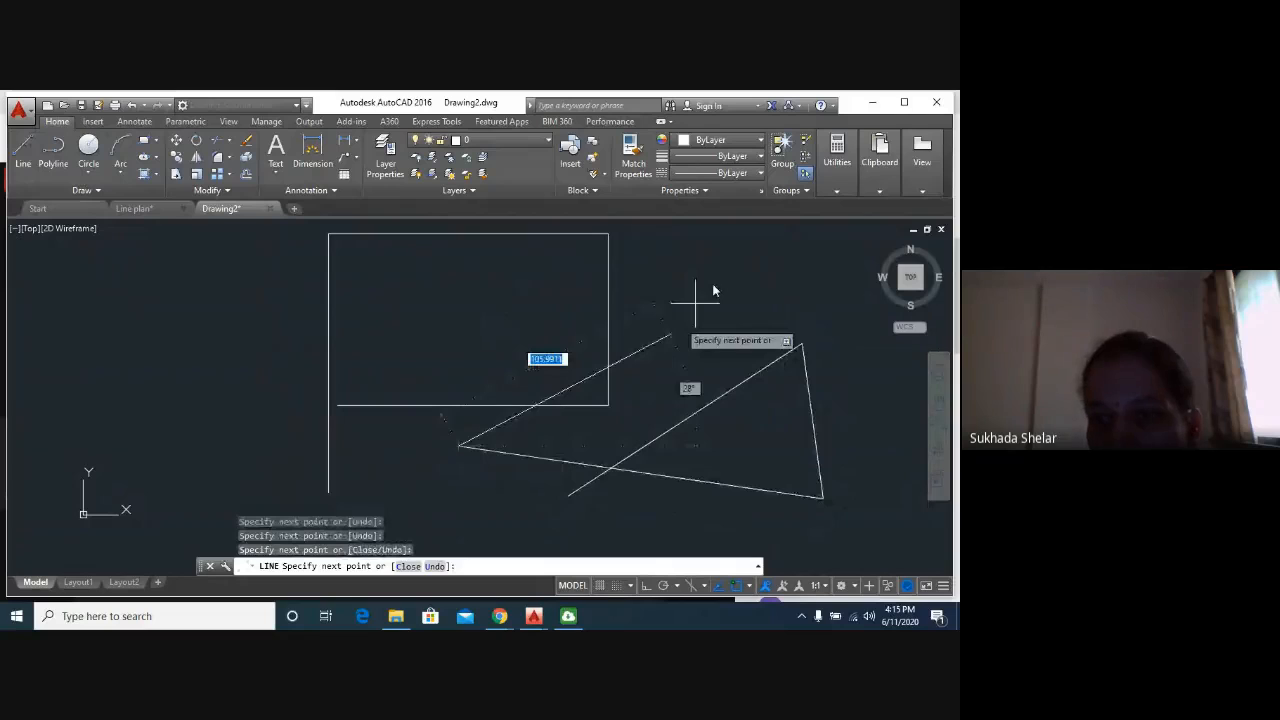
{"action": "left_click", "coordinate": [733, 245]}
{"action": "left_click", "coordinate": [746, 424]}
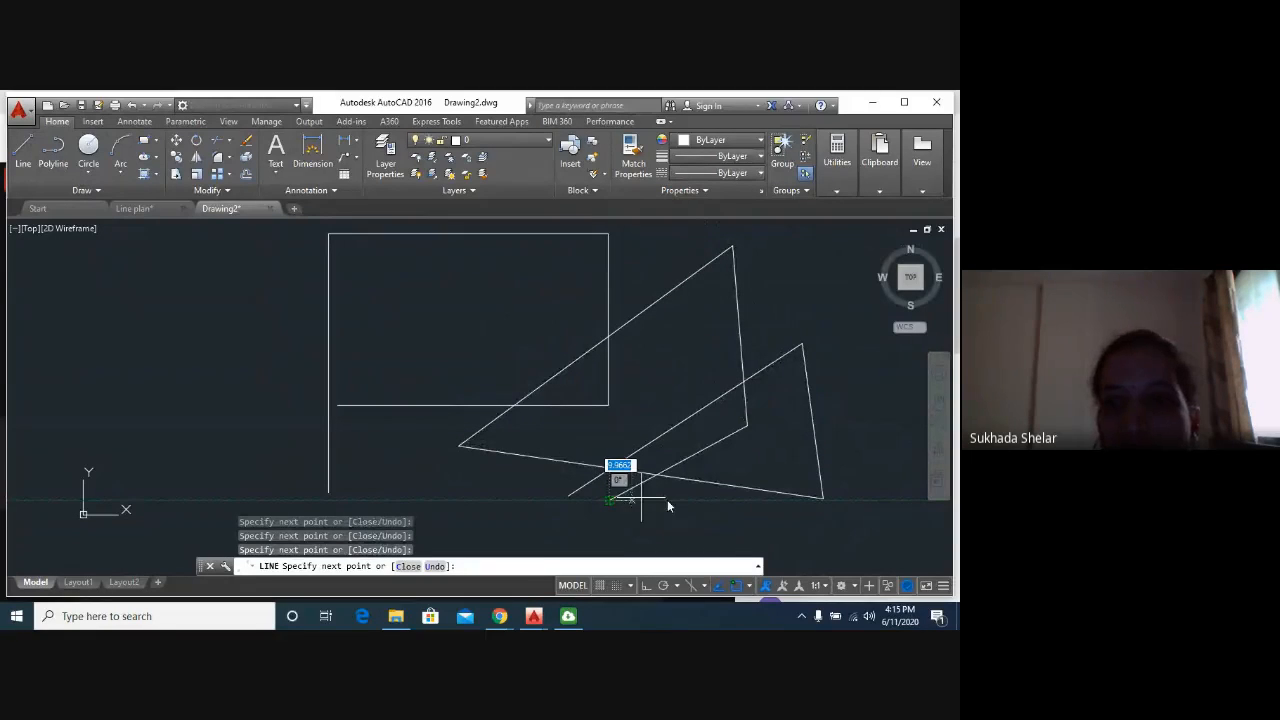
{"action": "left_click", "coordinate": [641, 498]}
{"action": "key", "text": "Escape"}
Delete all the drawn lines using crossing selections and turn Ortho mode back on.
{"action": "left_click", "coordinate": [800, 251]}
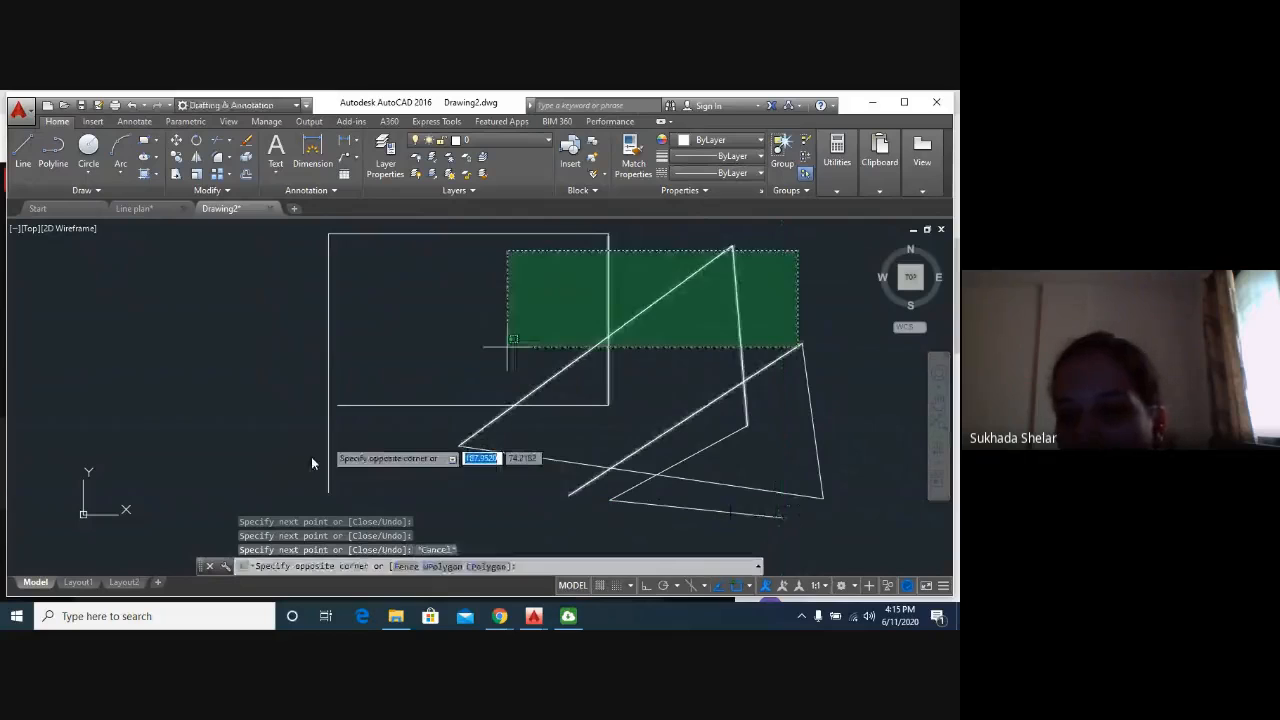
{"action": "left_click", "coordinate": [311, 456]}
{"action": "key", "text": "Delete"}
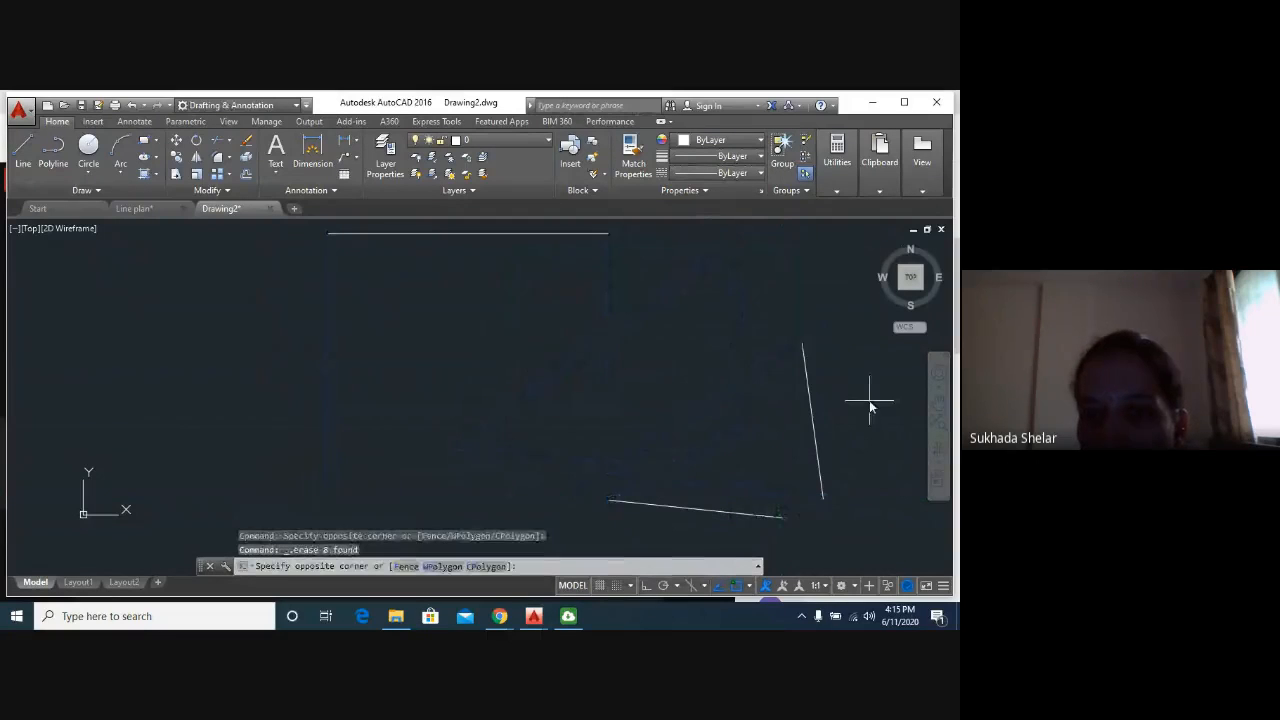
{"action": "left_click", "coordinate": [869, 400]}
{"action": "left_click", "coordinate": [598, 524]}
{"action": "key", "text": "Delete"}
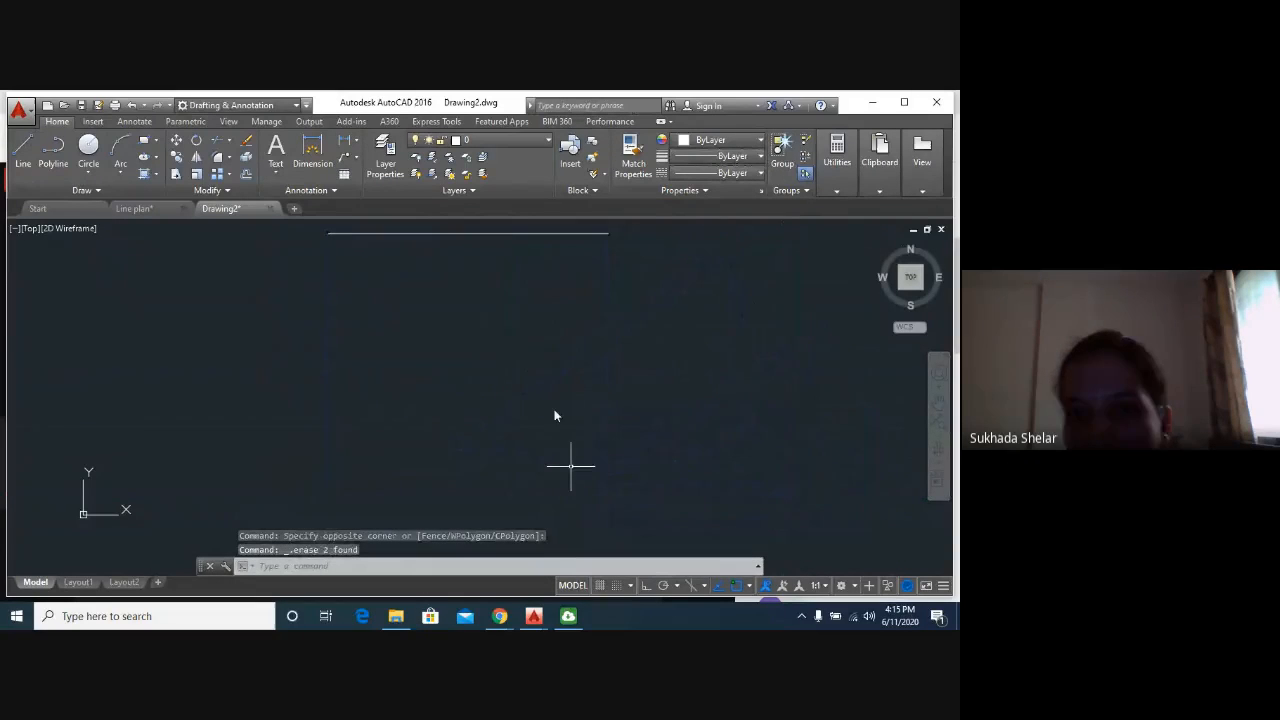
{"action": "left_click", "coordinate": [597, 226]}
{"action": "left_click", "coordinate": [514, 263]}
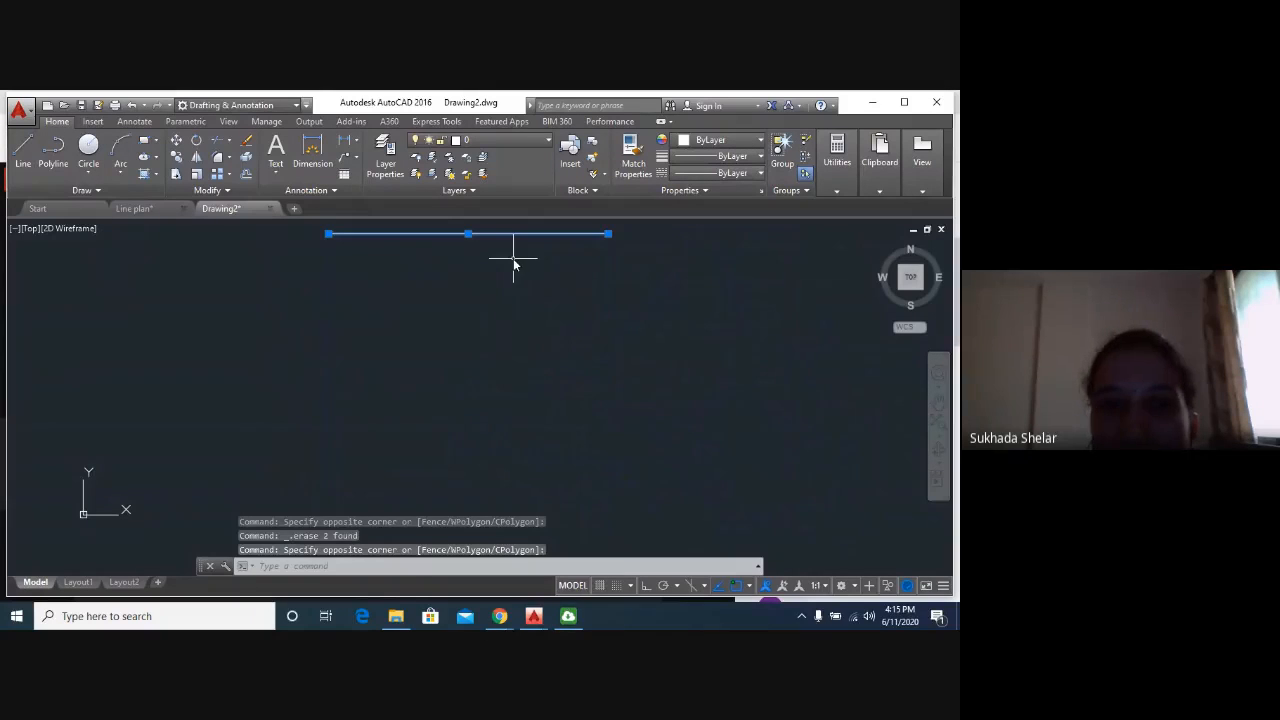
{"action": "key", "text": "Delete"}
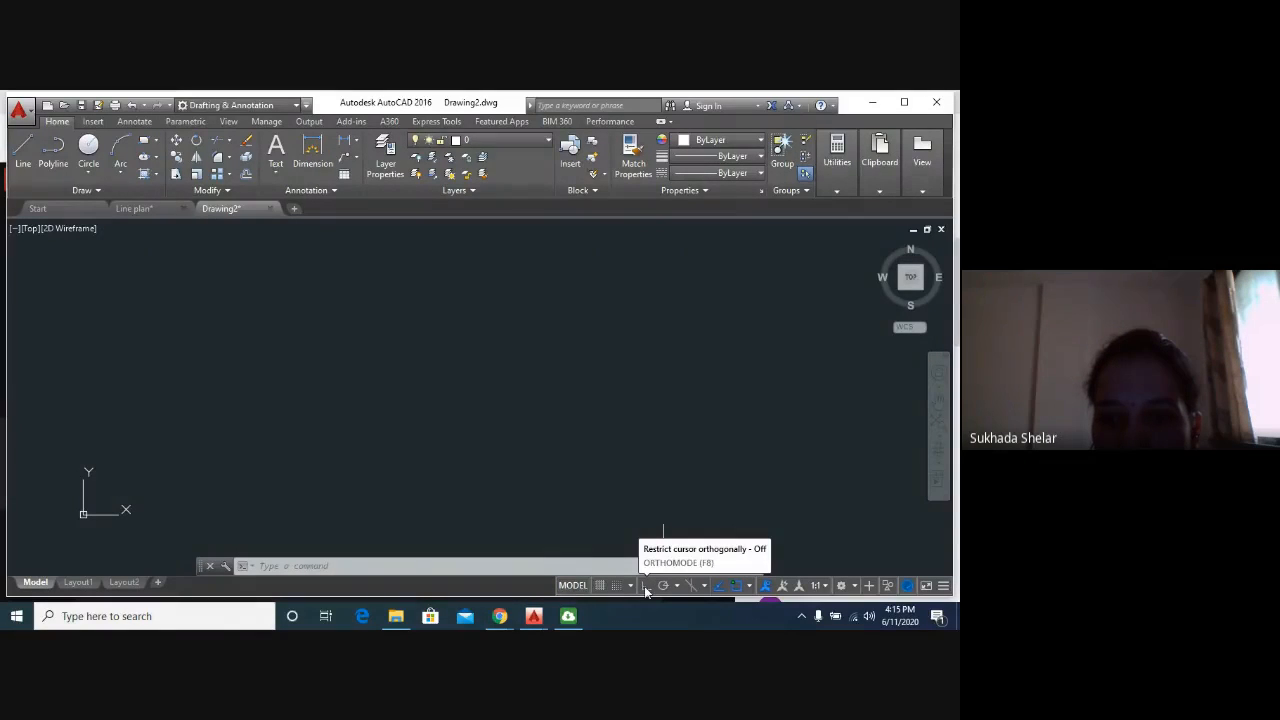
{"action": "left_click", "coordinate": [645, 587]}
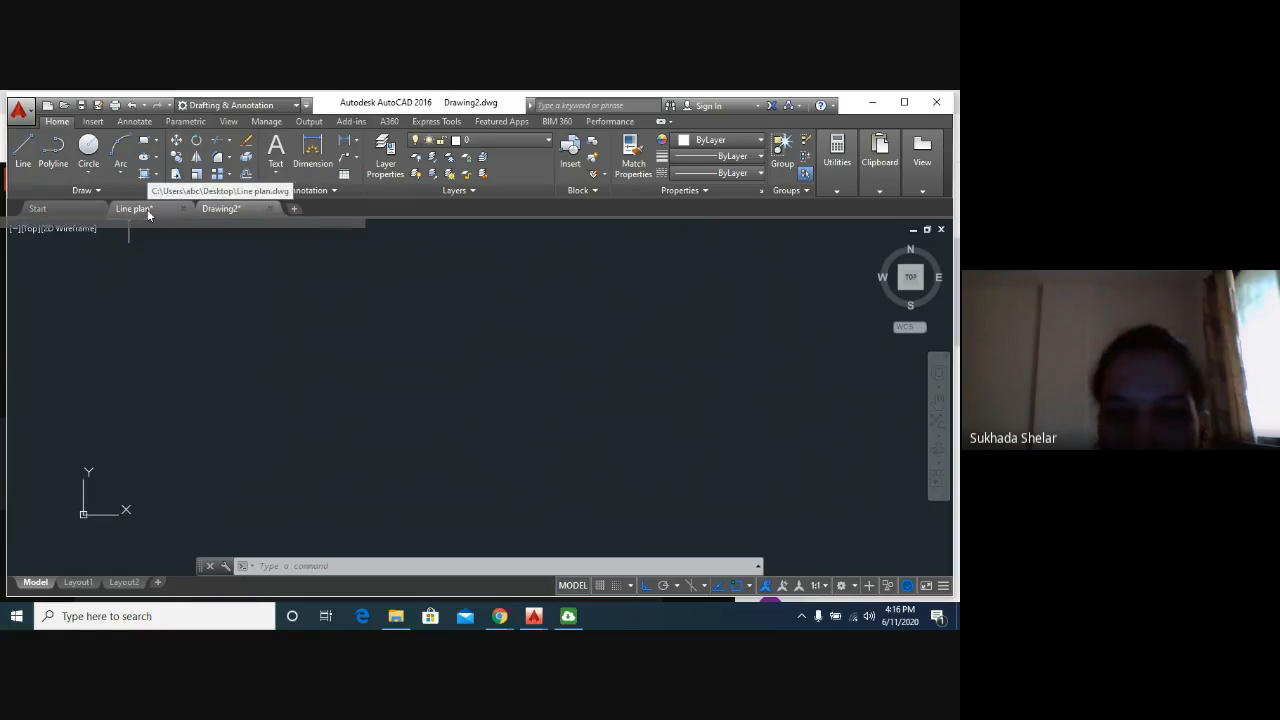
Switch to the Line plan drawing and examine its room layout, including the kitchen, bath, WC, bedrooms, lobby and dashed outer outline.
{"action": "mouse_move", "coordinate": [148, 213]}
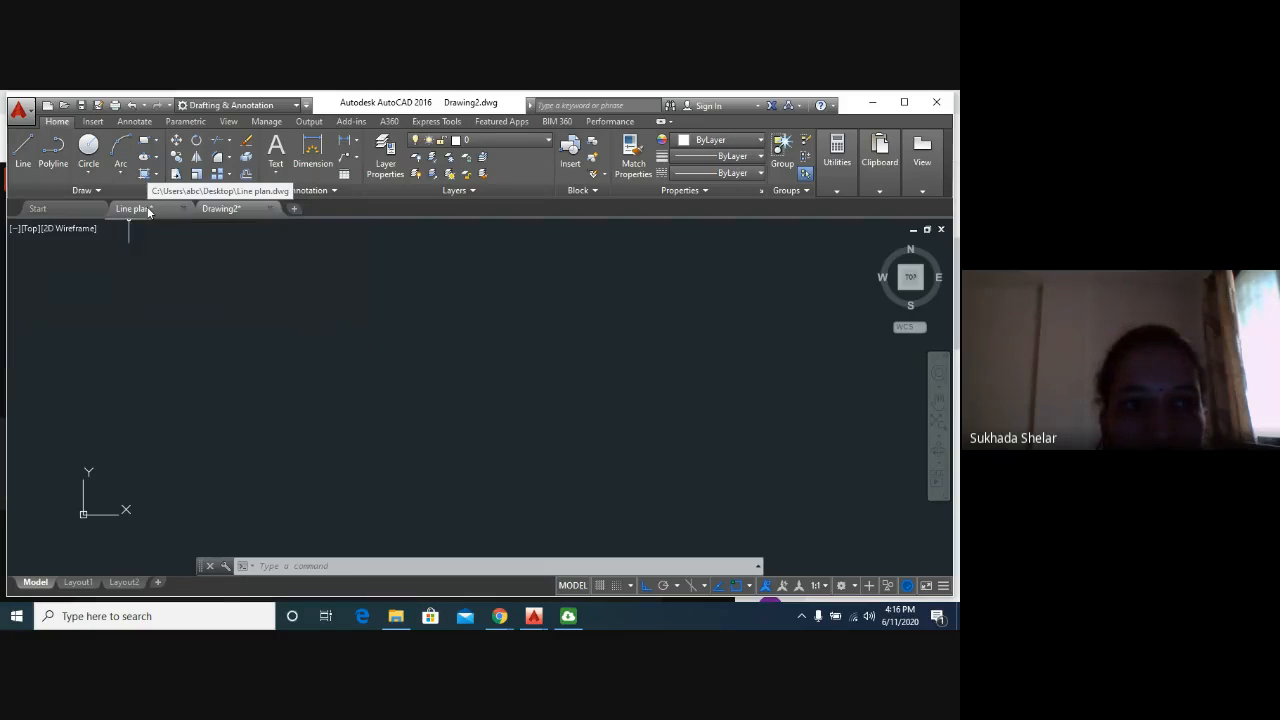
{"action": "left_click", "coordinate": [148, 209]}
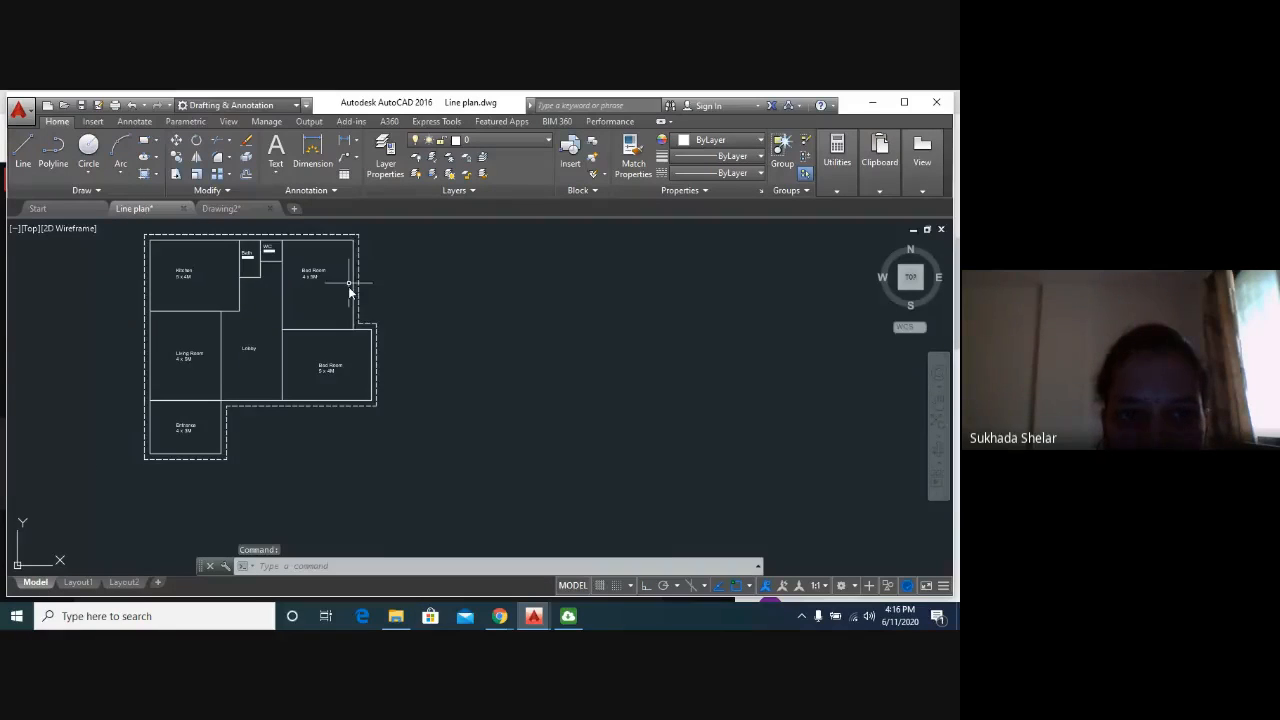
{"action": "middle_click_drag", "start_coordinate": [443, 329], "coordinate": [546, 374]}
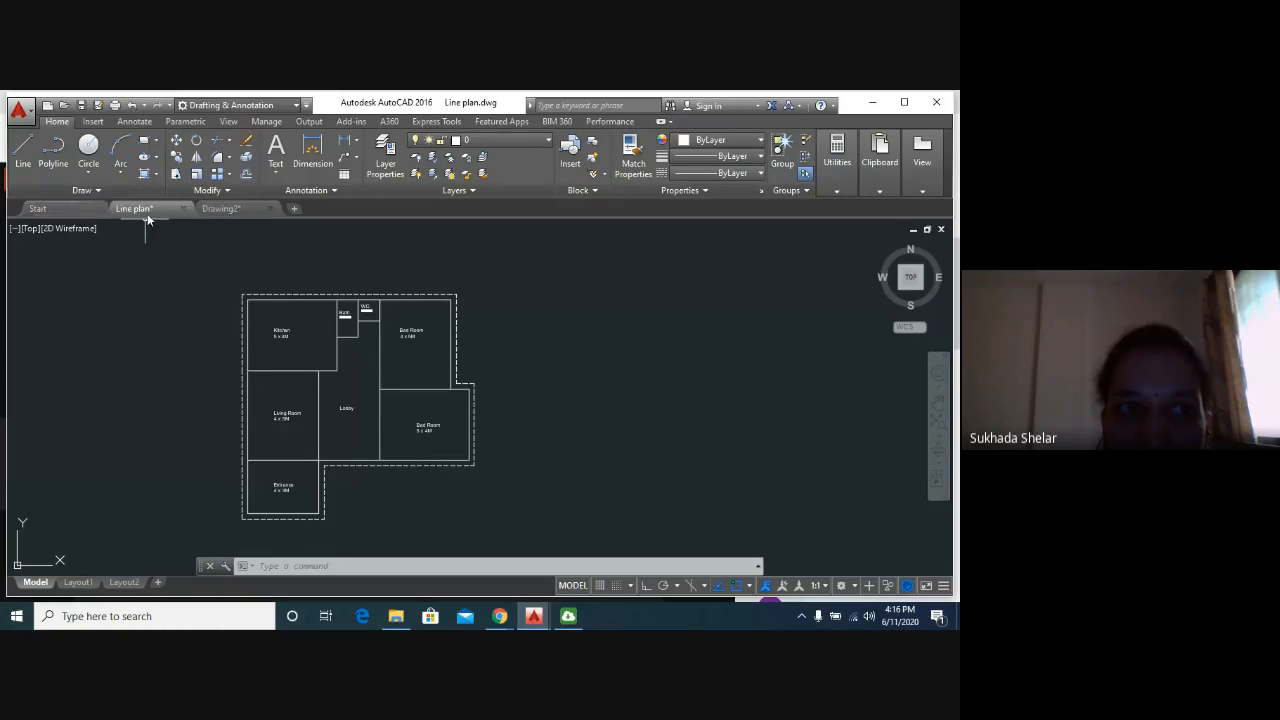
{"action": "mouse_move", "coordinate": [161, 209]}
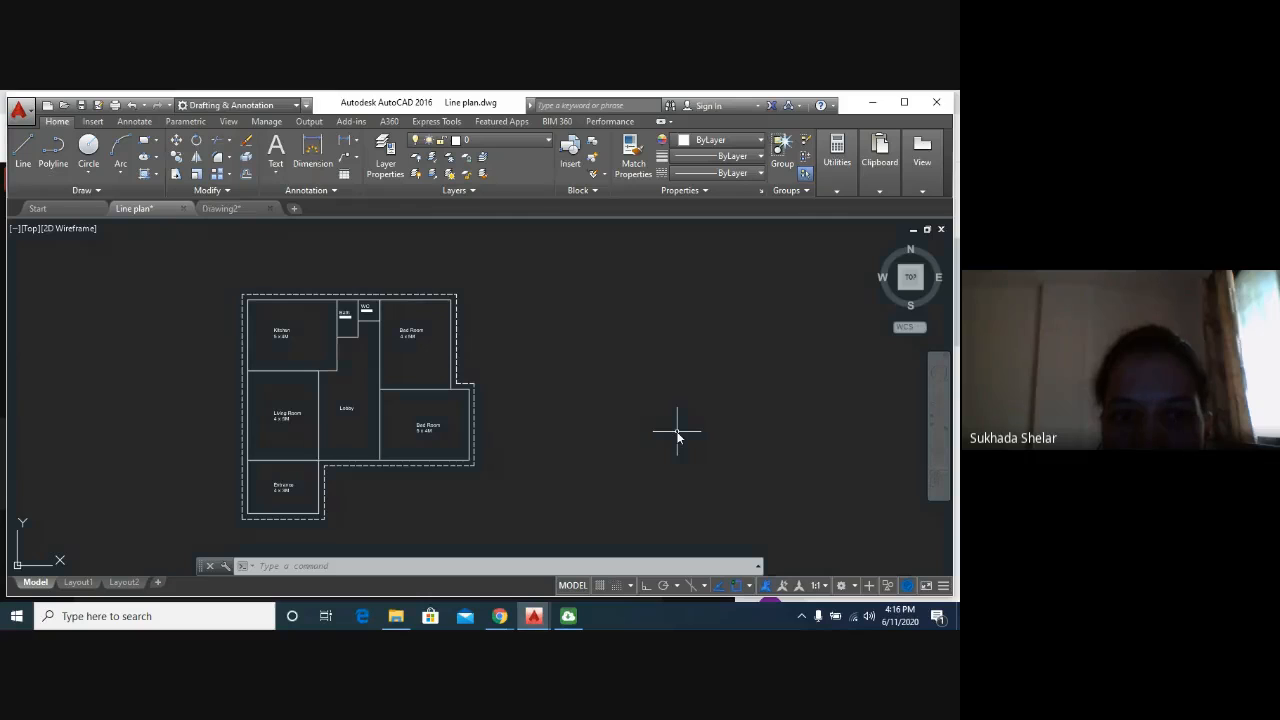
{"action": "scroll", "coordinate": [414, 446], "scroll_direction": "up", "scroll_amount": 2}
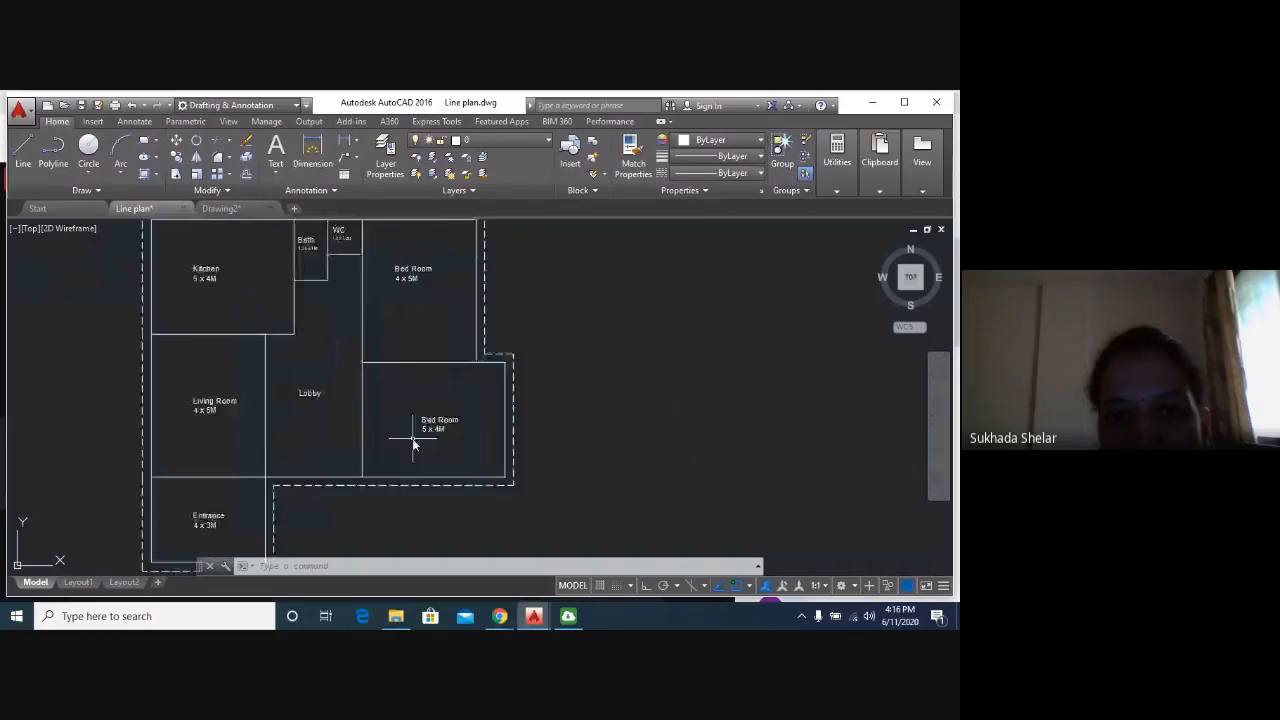
{"action": "scroll", "coordinate": [471, 414], "scroll_direction": "down", "scroll_amount": 2}
{"action": "middle_click_drag", "start_coordinate": [475, 418], "coordinate": [402, 409]}
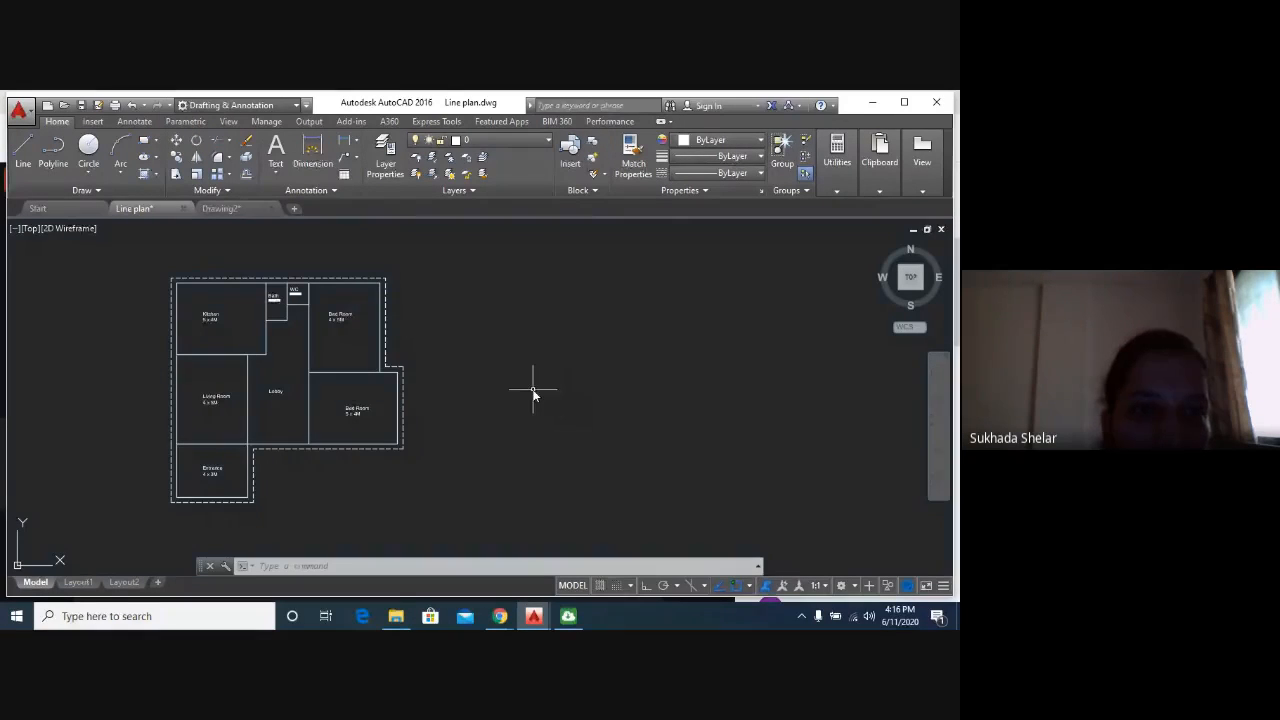
{"action": "scroll", "coordinate": [264, 348], "scroll_direction": "up", "scroll_amount": 2}
{"action": "middle_click_drag", "start_coordinate": [266, 348], "coordinate": [360, 359]}
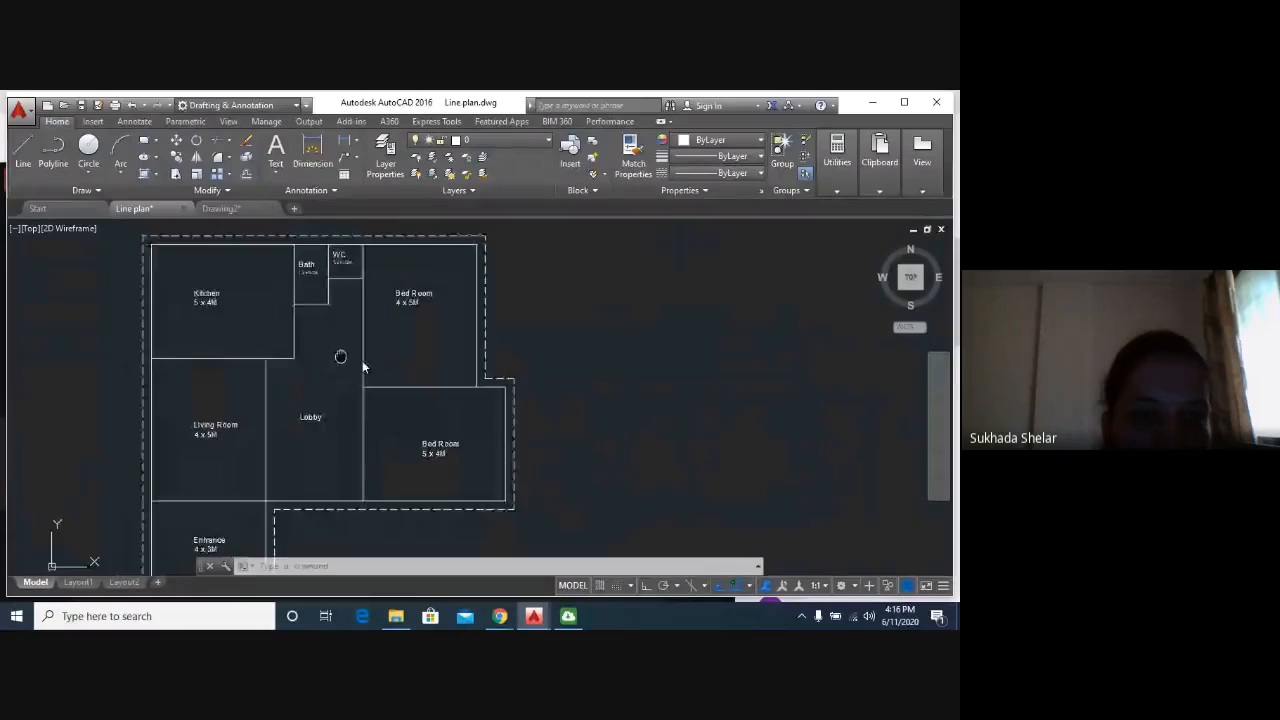
{"action": "scroll", "coordinate": [275, 547], "scroll_direction": "down", "scroll_amount": 2}
{"action": "scroll", "coordinate": [284, 425], "scroll_direction": "up", "scroll_amount": 2}
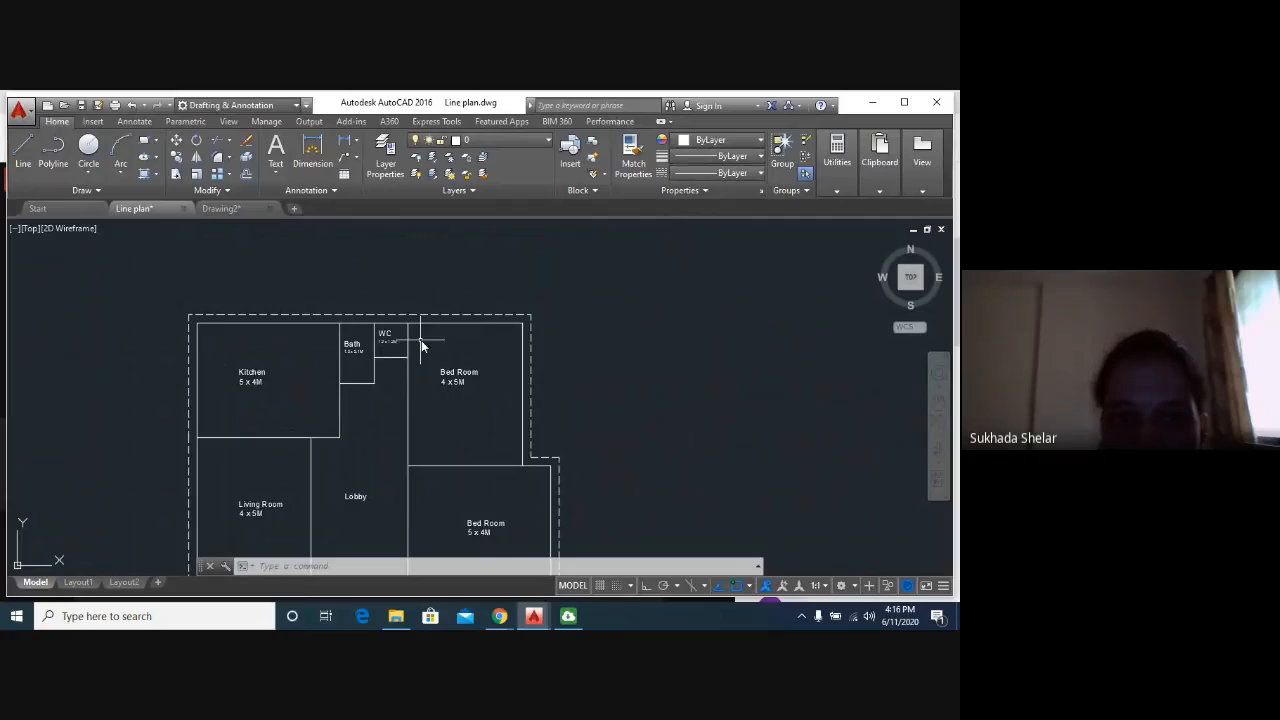
{"action": "scroll", "coordinate": [360, 531], "scroll_direction": "down", "scroll_amount": 2}
{"action": "middle_click_drag", "start_coordinate": [360, 531], "coordinate": [356, 413]}
{"action": "middle_click_drag", "start_coordinate": [465, 393], "coordinate": [391, 378]}
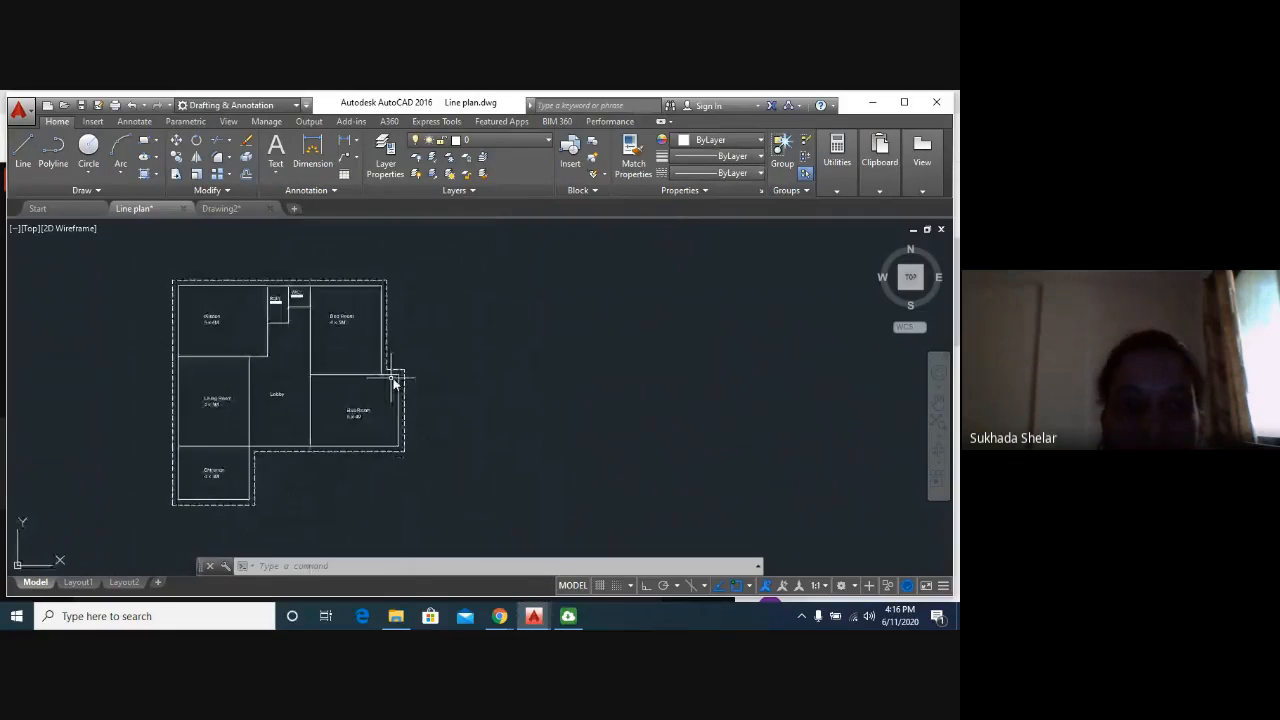
{"action": "scroll", "coordinate": [294, 371], "scroll_direction": "up", "scroll_amount": 2}
{"action": "scroll", "coordinate": [354, 409], "scroll_direction": "down", "scroll_amount": 2}
Compare the empty Drawing2 with the Line plan drawing, examine the plan's living room, lobby and bedroom up close, and return to Drawing2.
{"action": "mouse_move", "coordinate": [242, 213]}
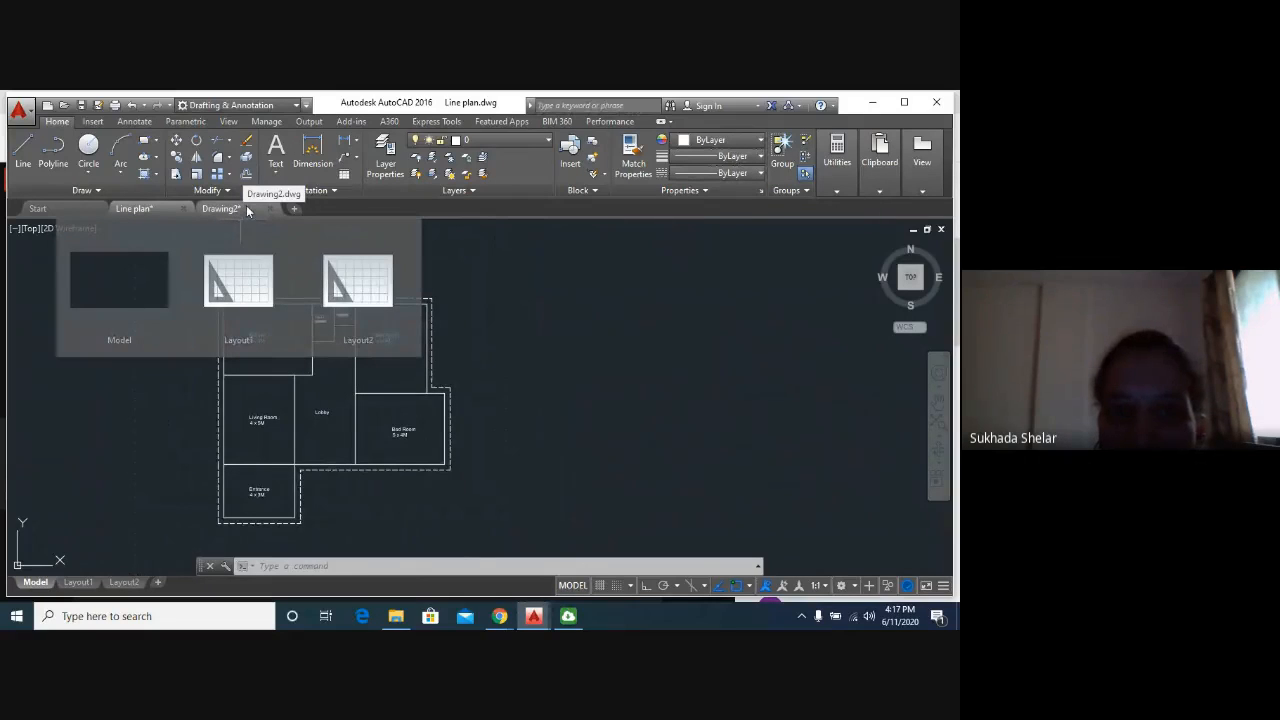
{"action": "left_click", "coordinate": [246, 205]}
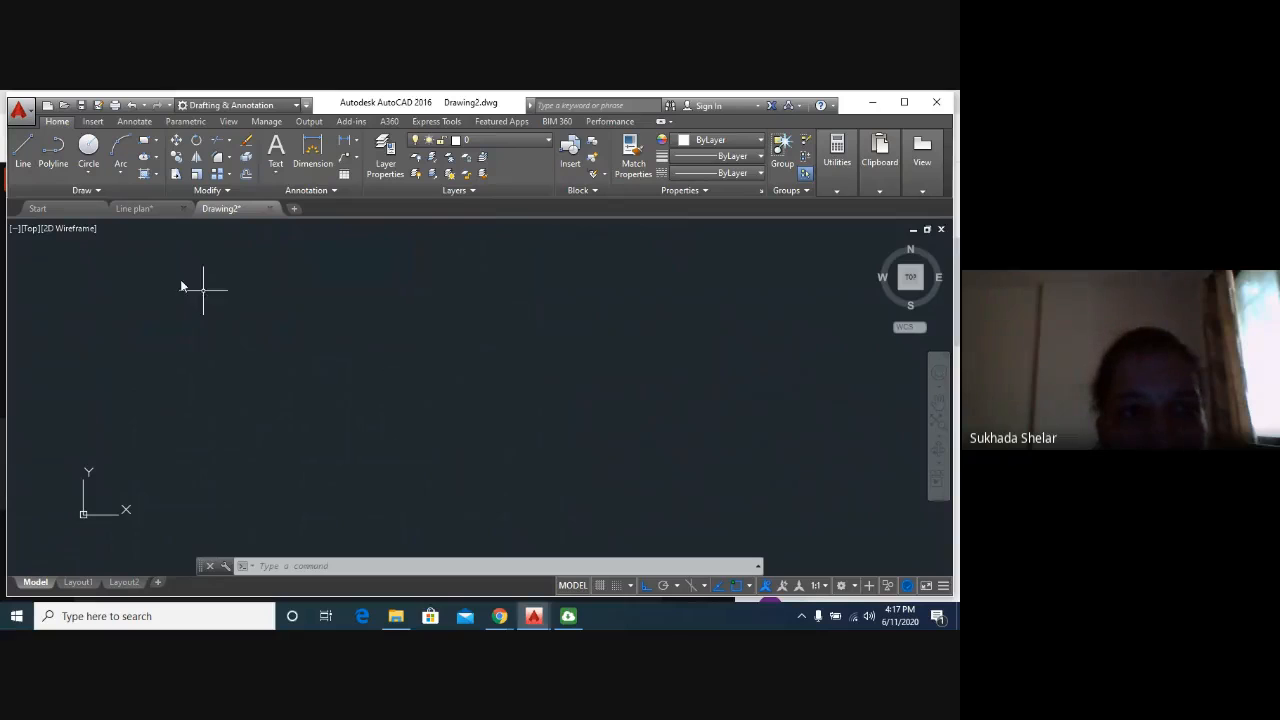
{"action": "left_click", "coordinate": [157, 212]}
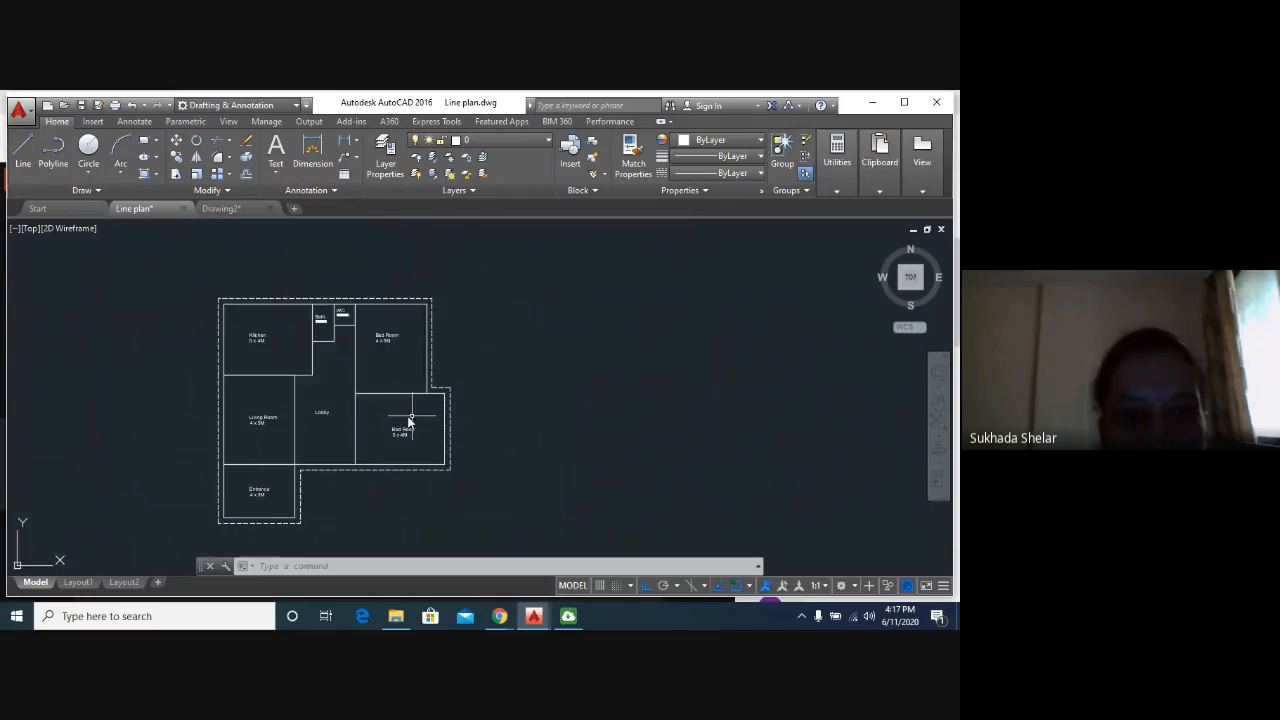
{"action": "scroll", "coordinate": [262, 448], "scroll_direction": "up", "scroll_amount": 4}
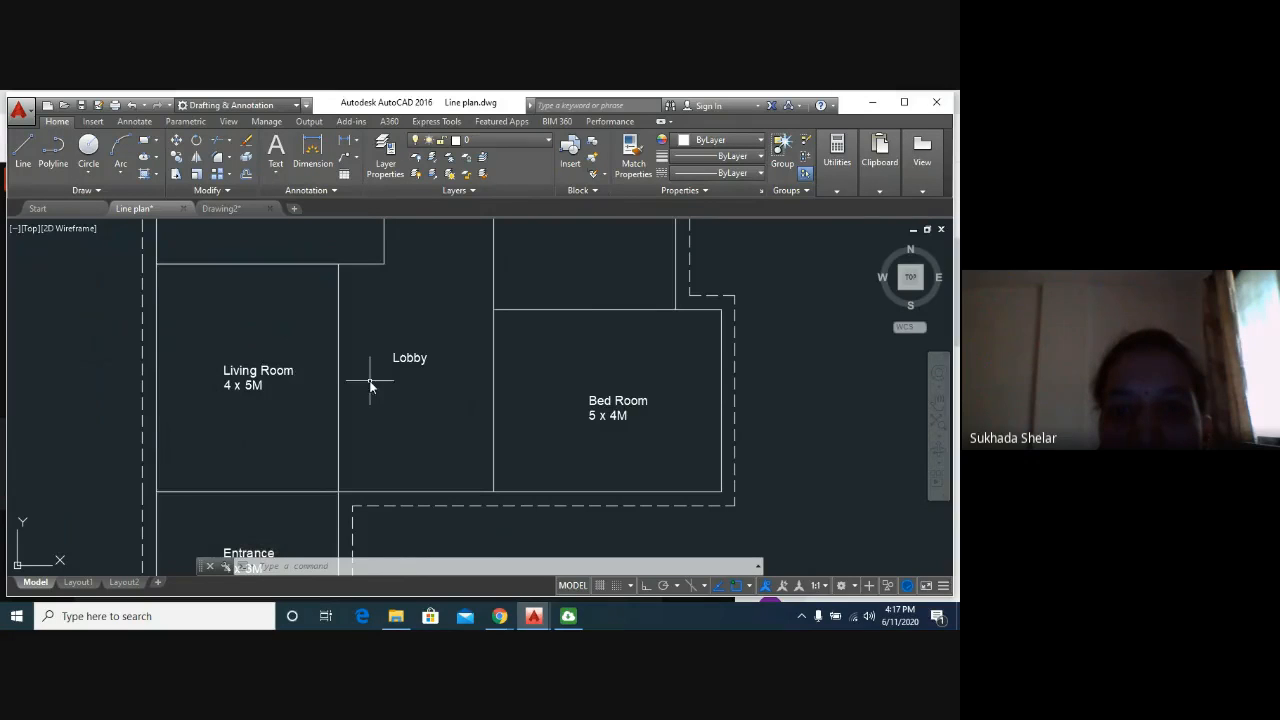
{"action": "left_click", "coordinate": [228, 209]}
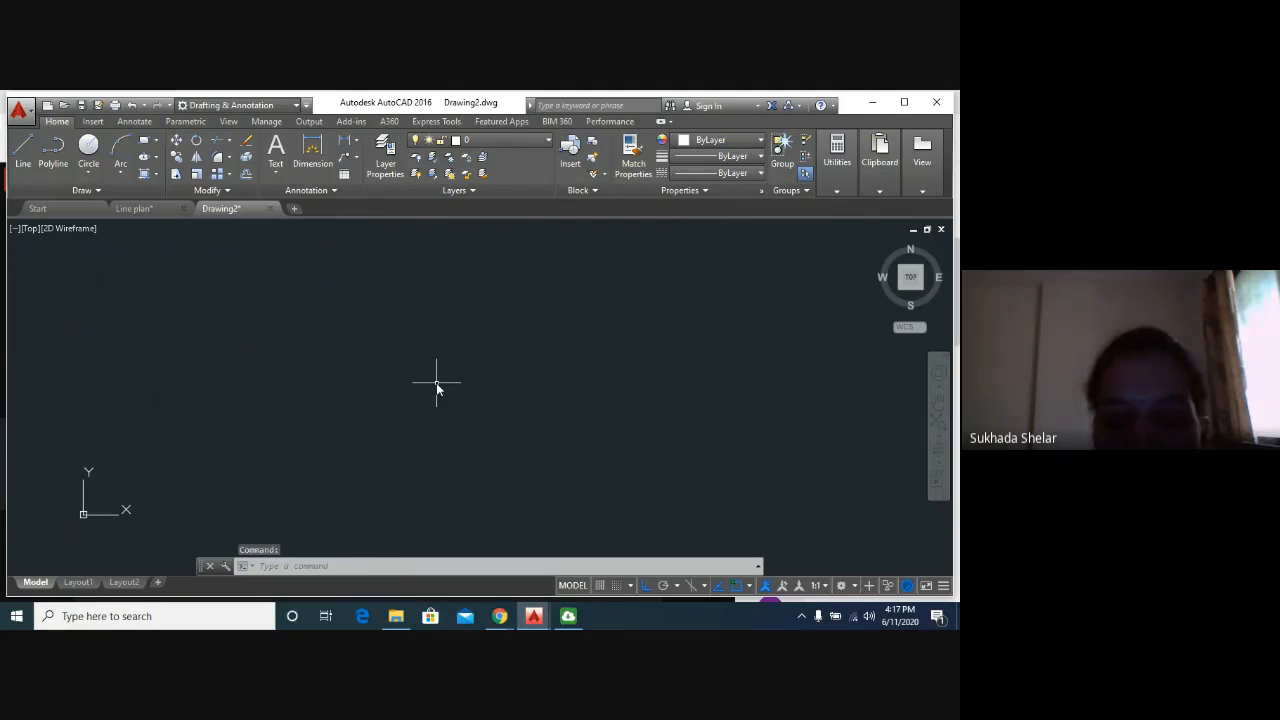
Set the drawing units to a length precision of 0.00 and the insertion scale to meters.
{"action": "type", "text": "UN"}
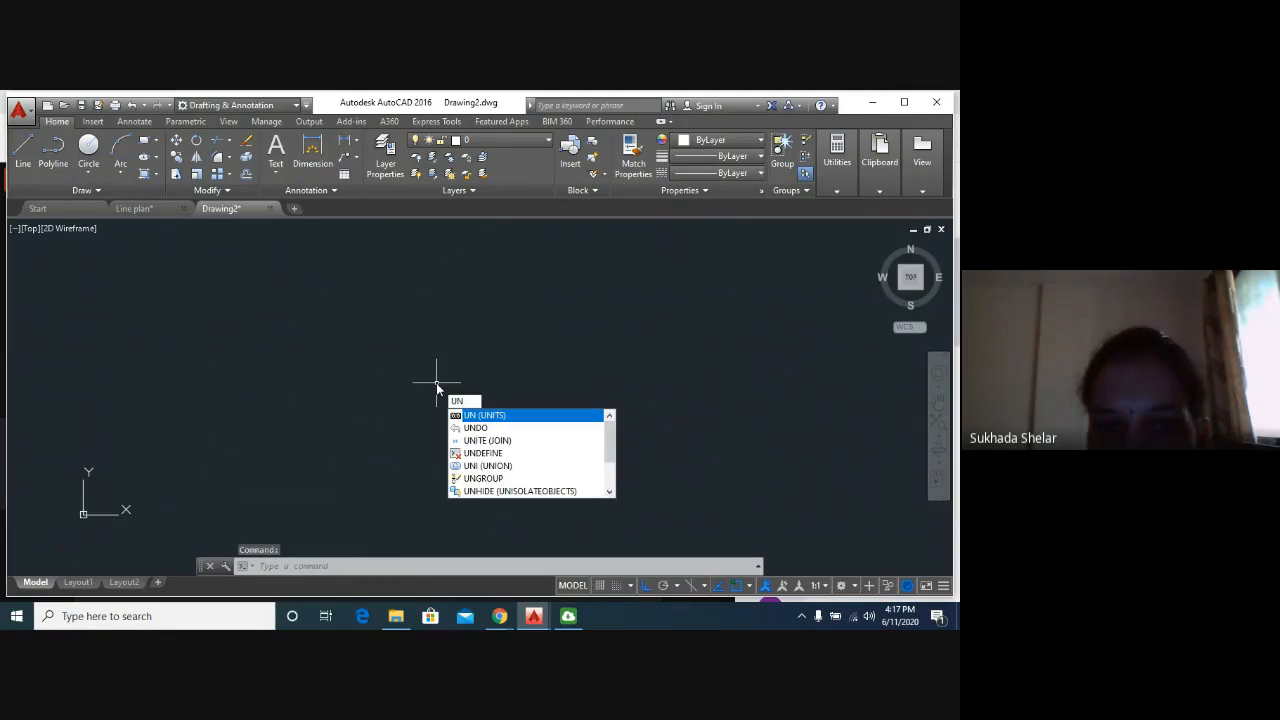
{"action": "key", "text": "Return"}
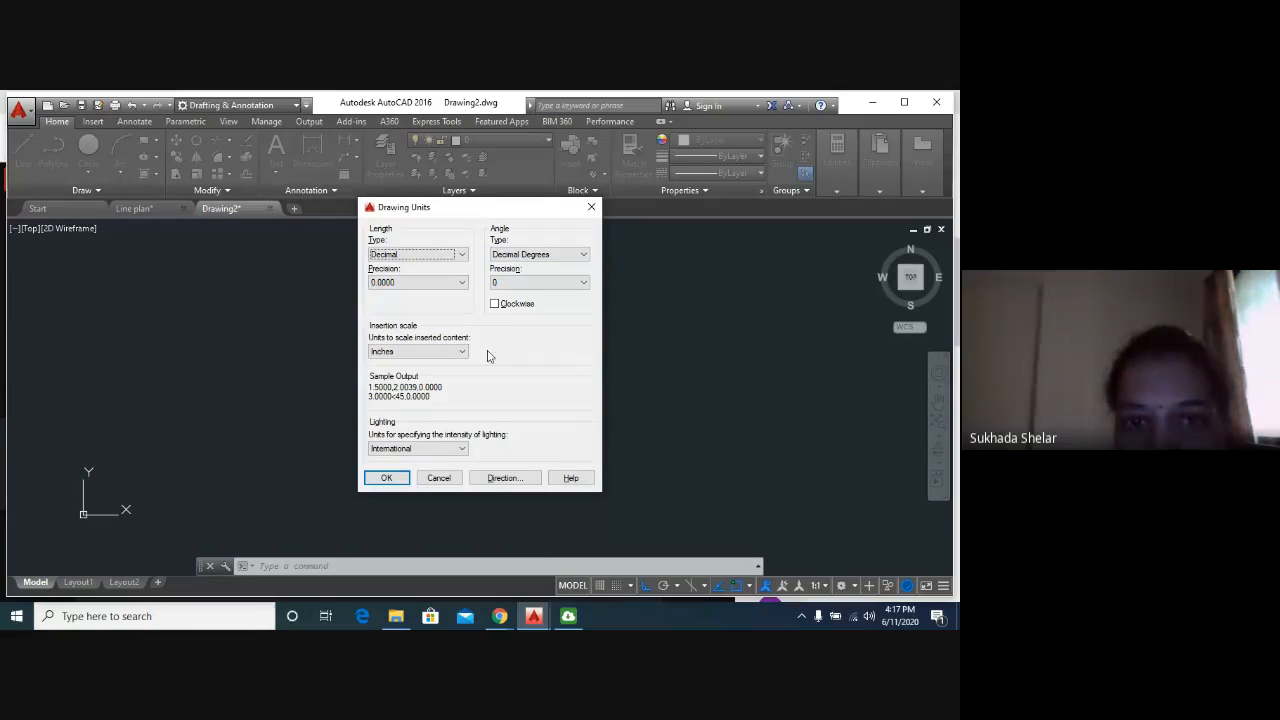
{"action": "left_click", "coordinate": [438, 357]}
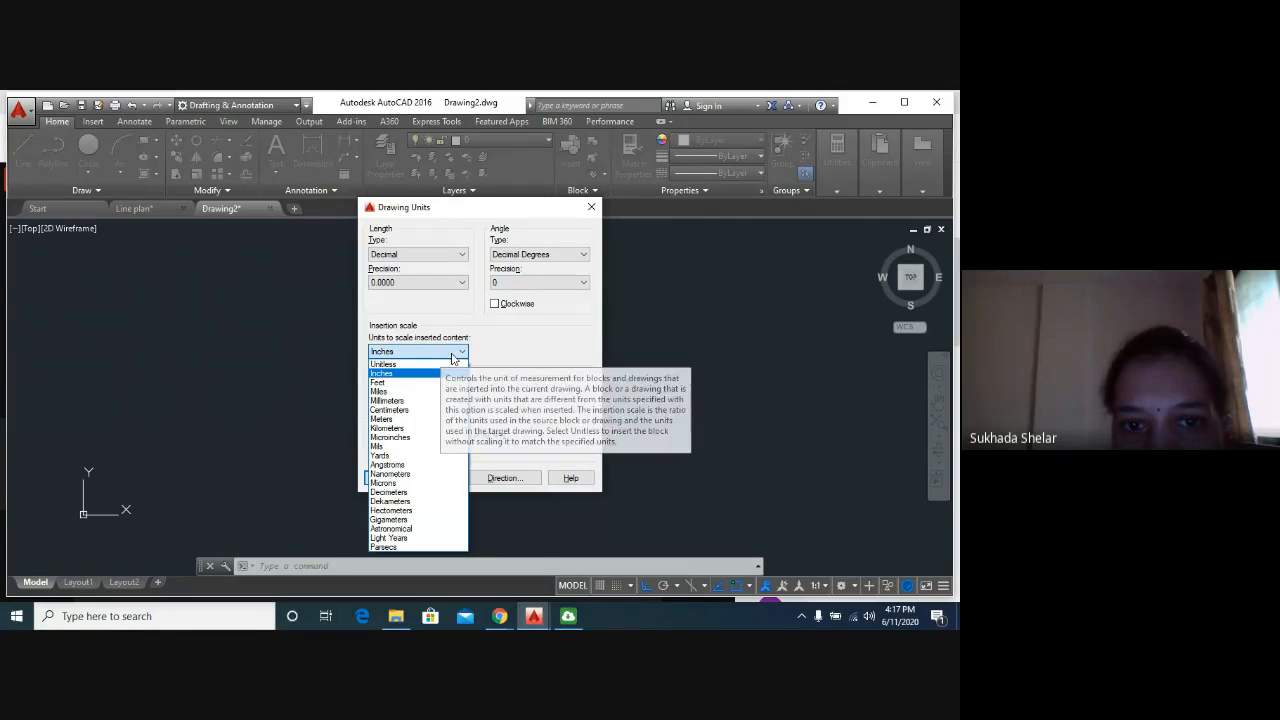
{"action": "left_click", "coordinate": [437, 419]}
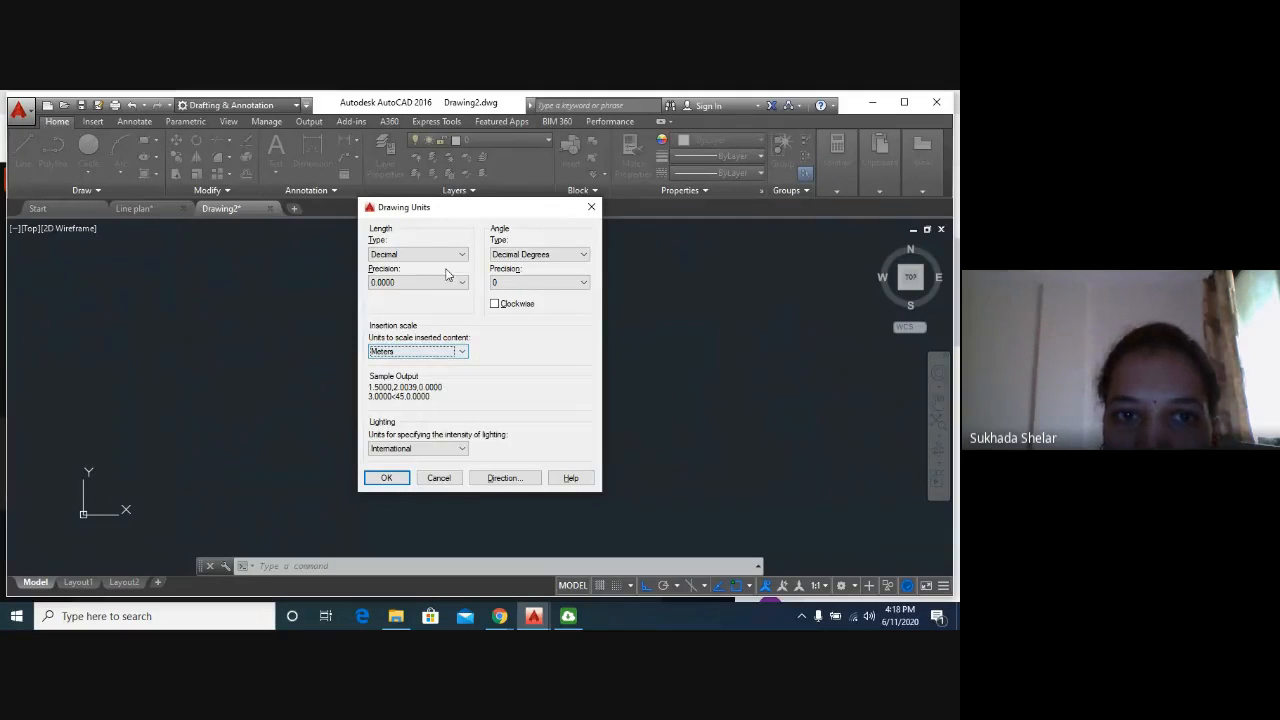
{"action": "left_click", "coordinate": [423, 286]}
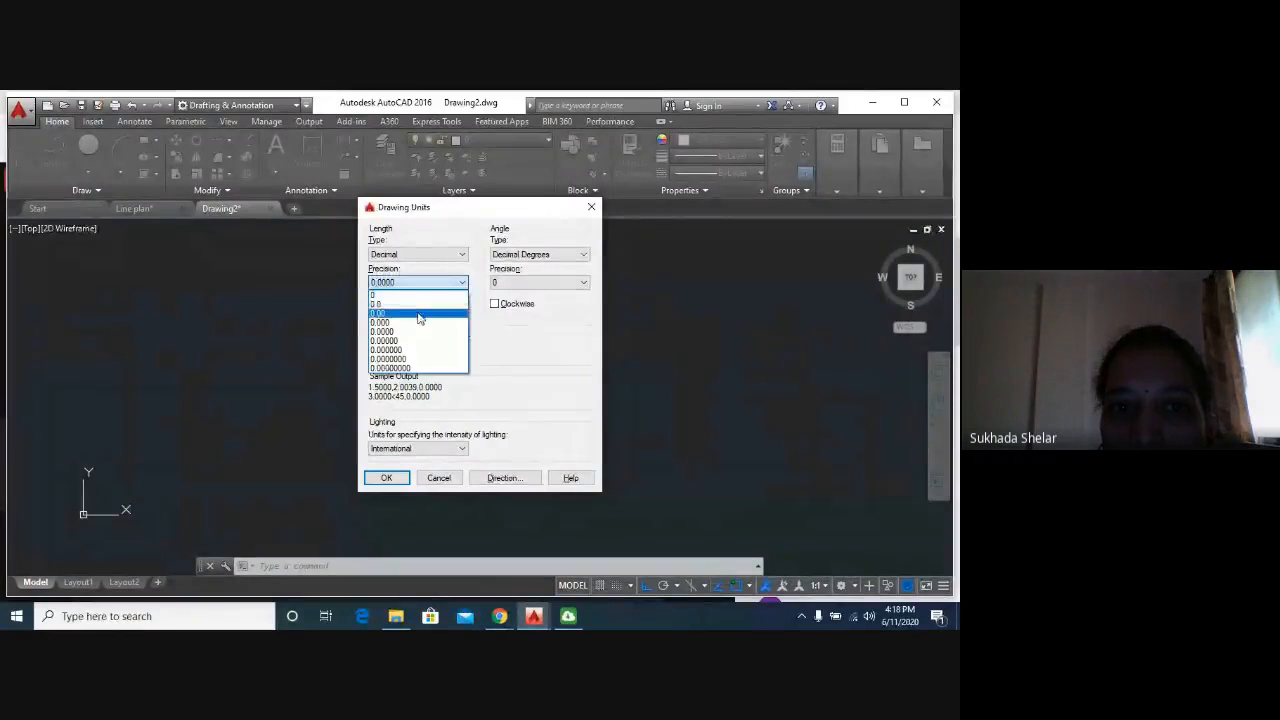
{"action": "left_click", "coordinate": [419, 313]}
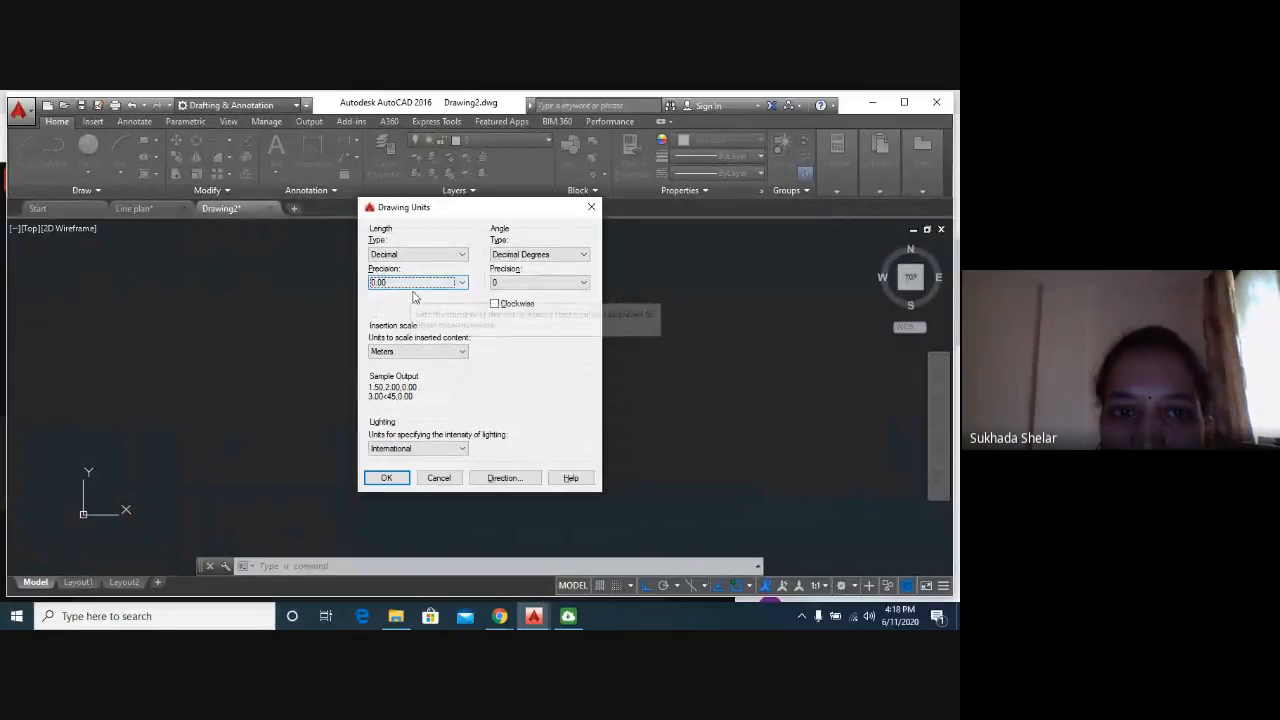
{"action": "left_click", "coordinate": [376, 479]}
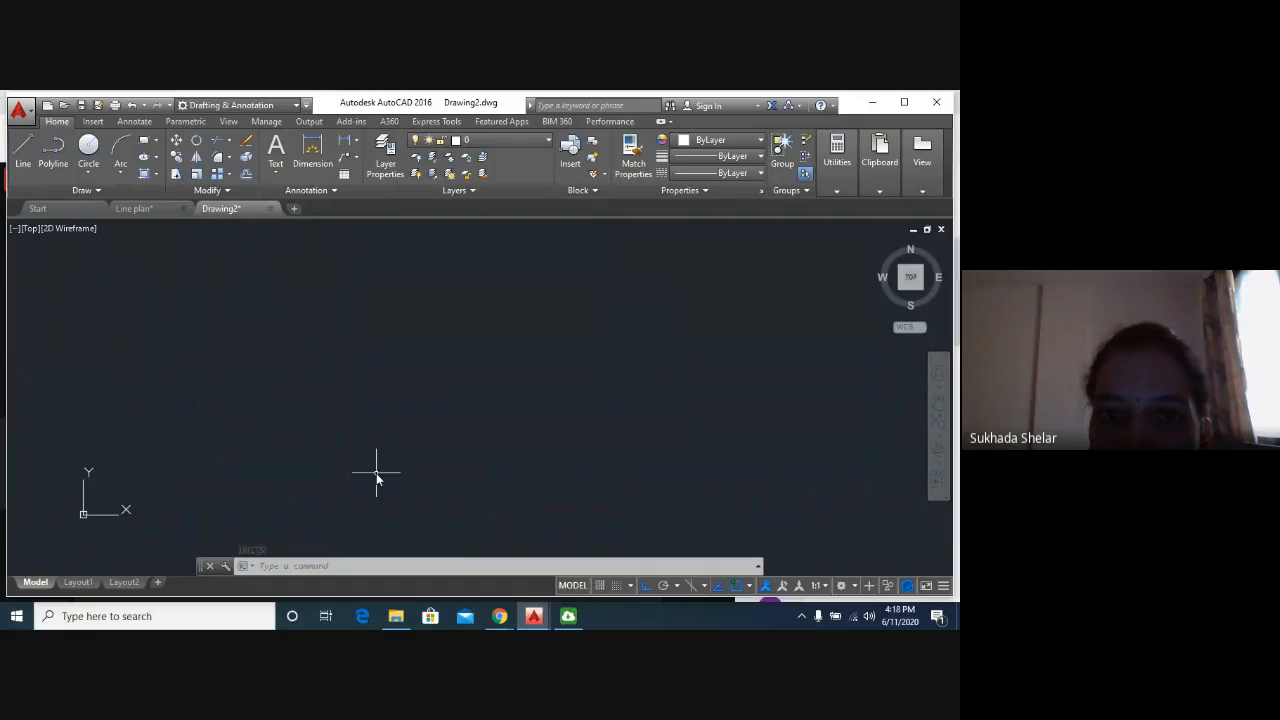
{"action": "left_click", "coordinate": [22, 150]}
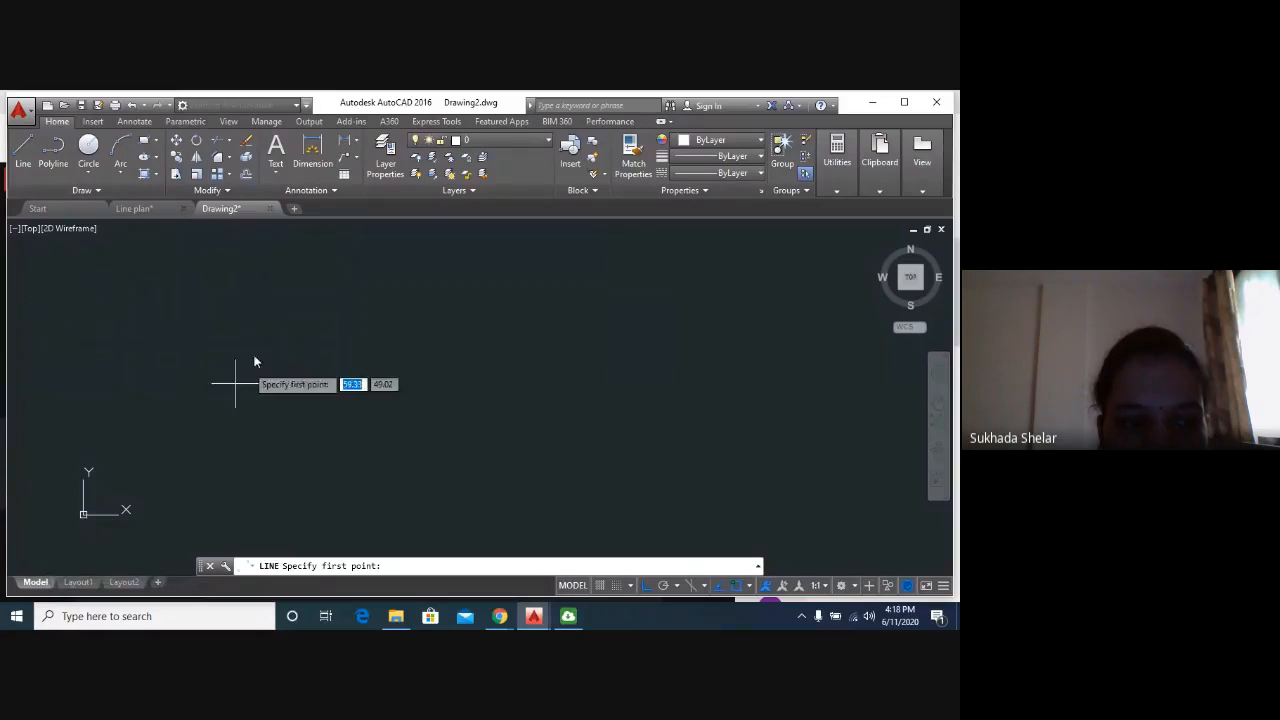
{"action": "left_click", "coordinate": [35, 575]}
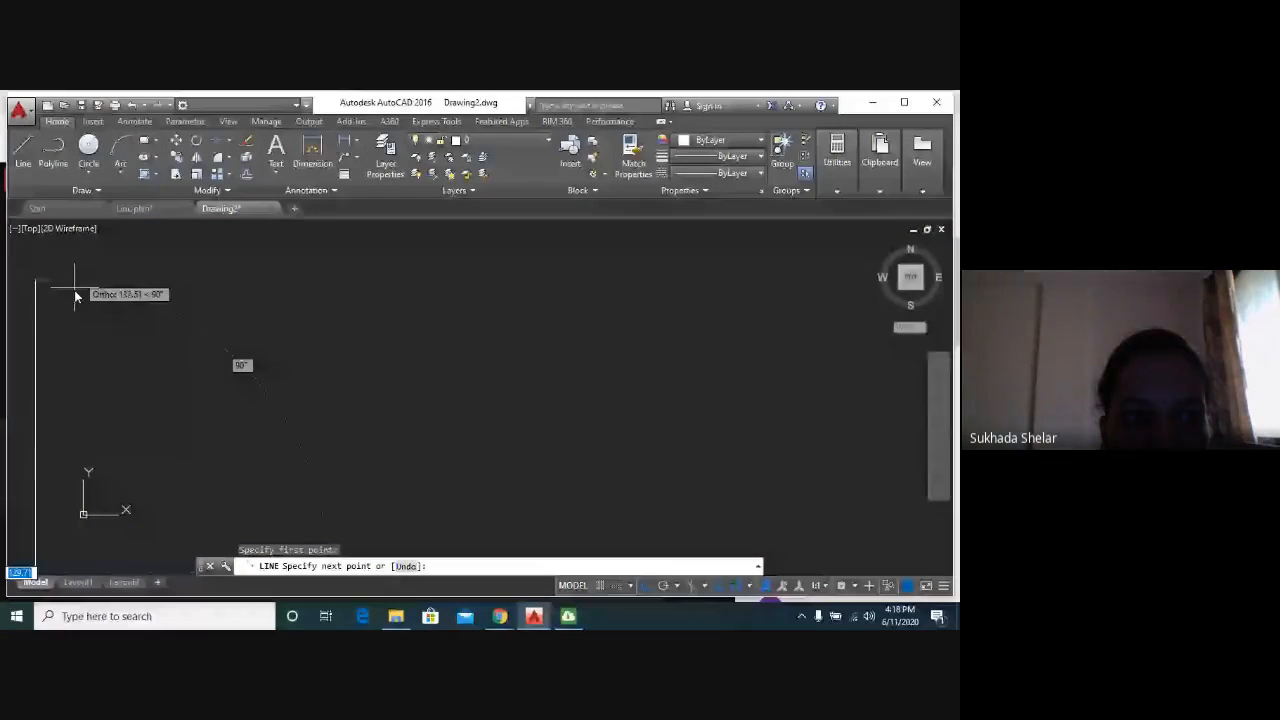
{"action": "scroll", "coordinate": [74, 290], "scroll_direction": "down", "scroll_amount": 1}
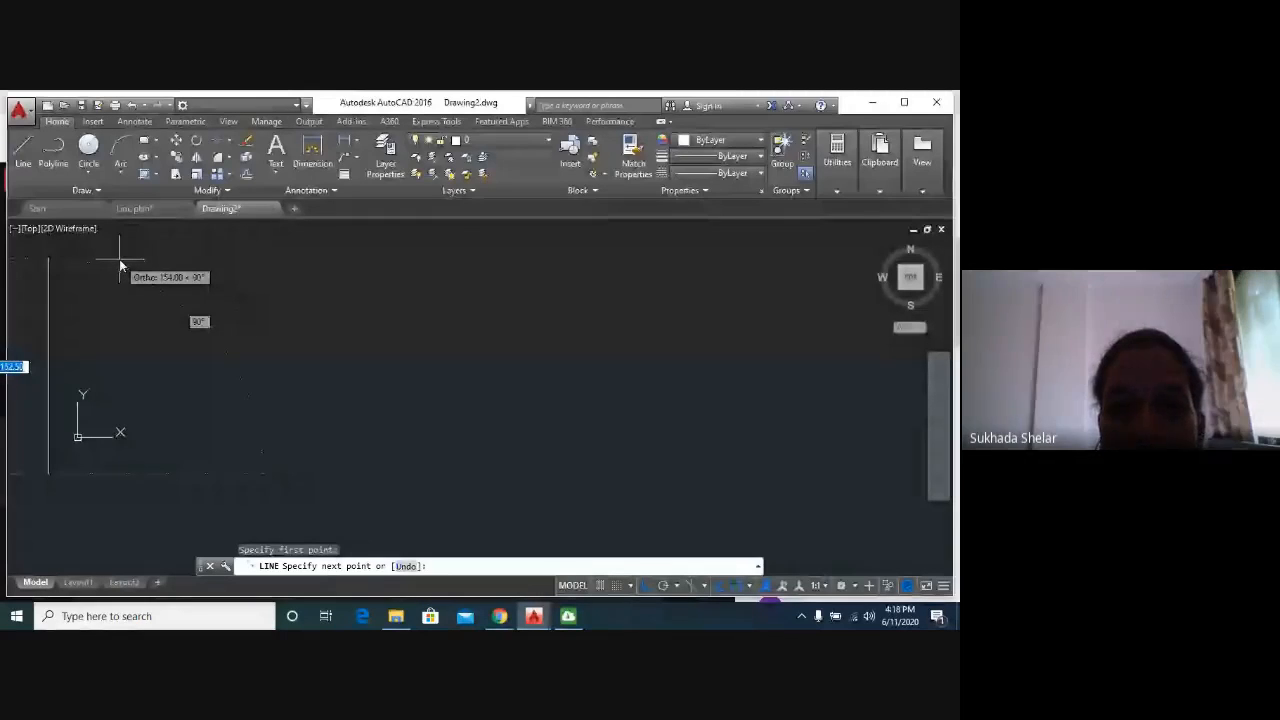
{"action": "scroll", "coordinate": [122, 263], "scroll_direction": "up", "scroll_amount": 3}
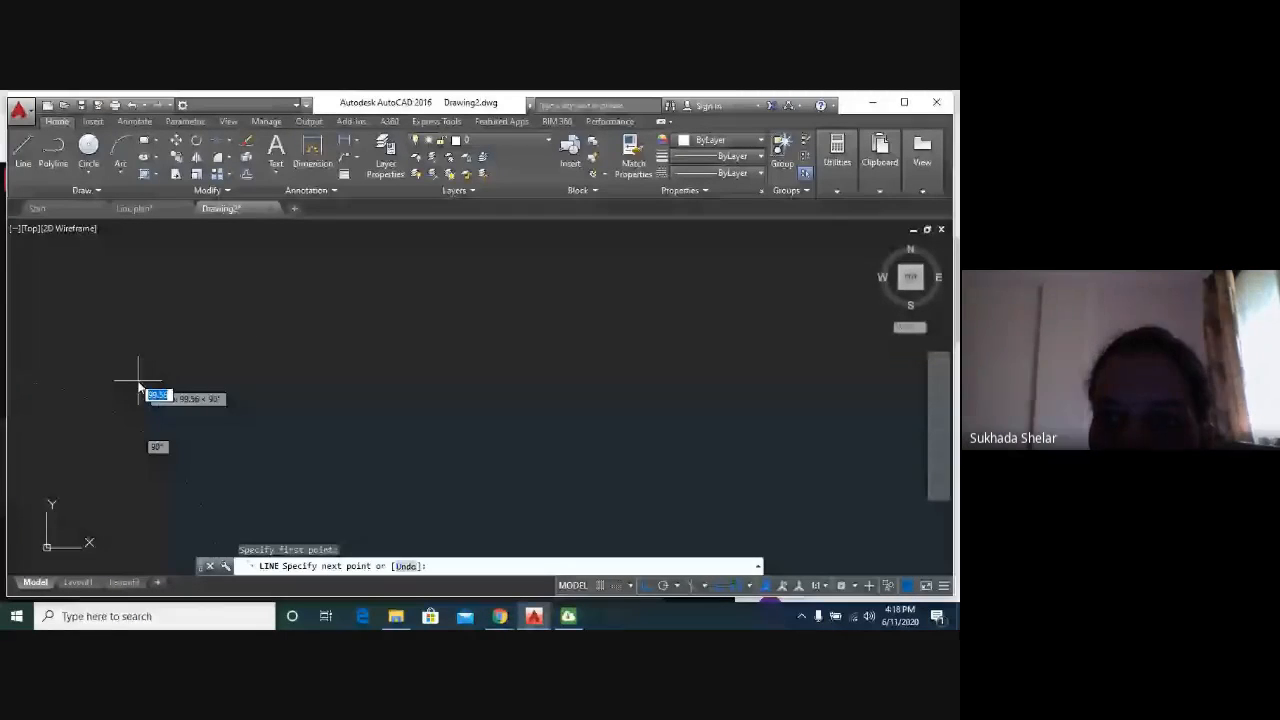
{"action": "key", "text": "Escape"}
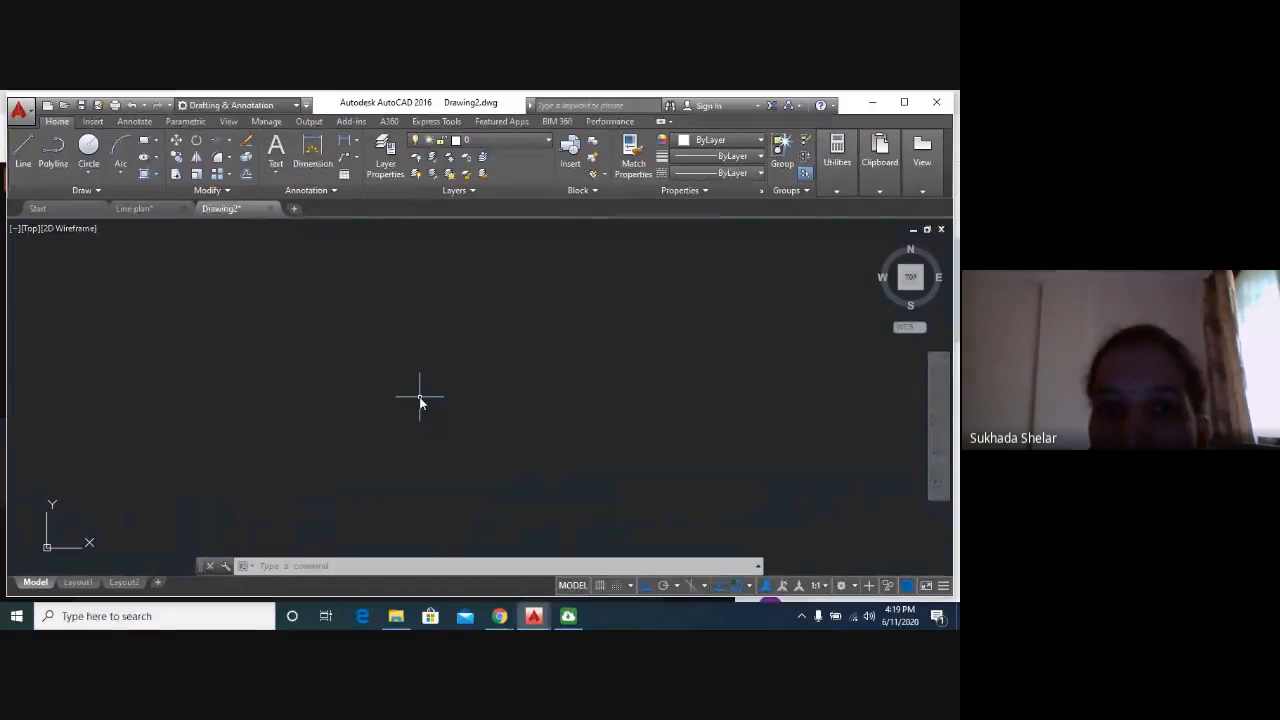
Start resetting the model space limits and set the lower left corner to 0,0.
{"action": "scroll", "coordinate": [420, 398], "scroll_direction": "up", "scroll_amount": 3}
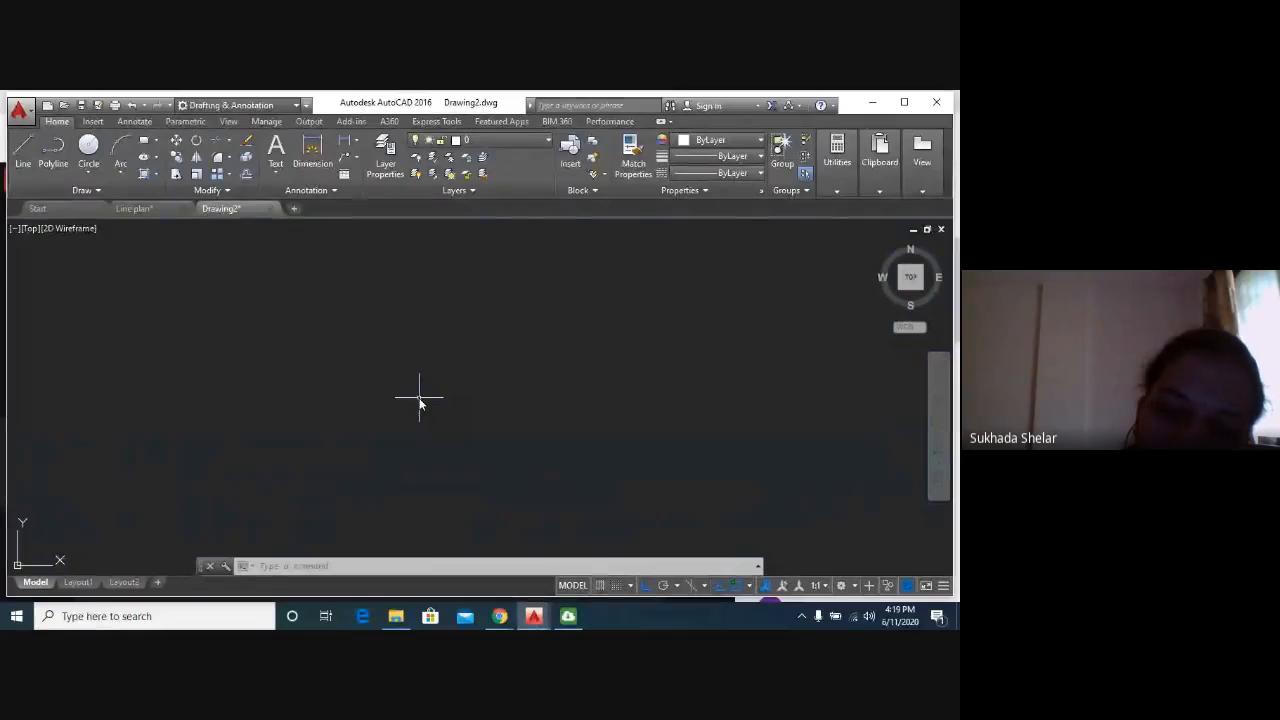
{"action": "type", "text": "L"}
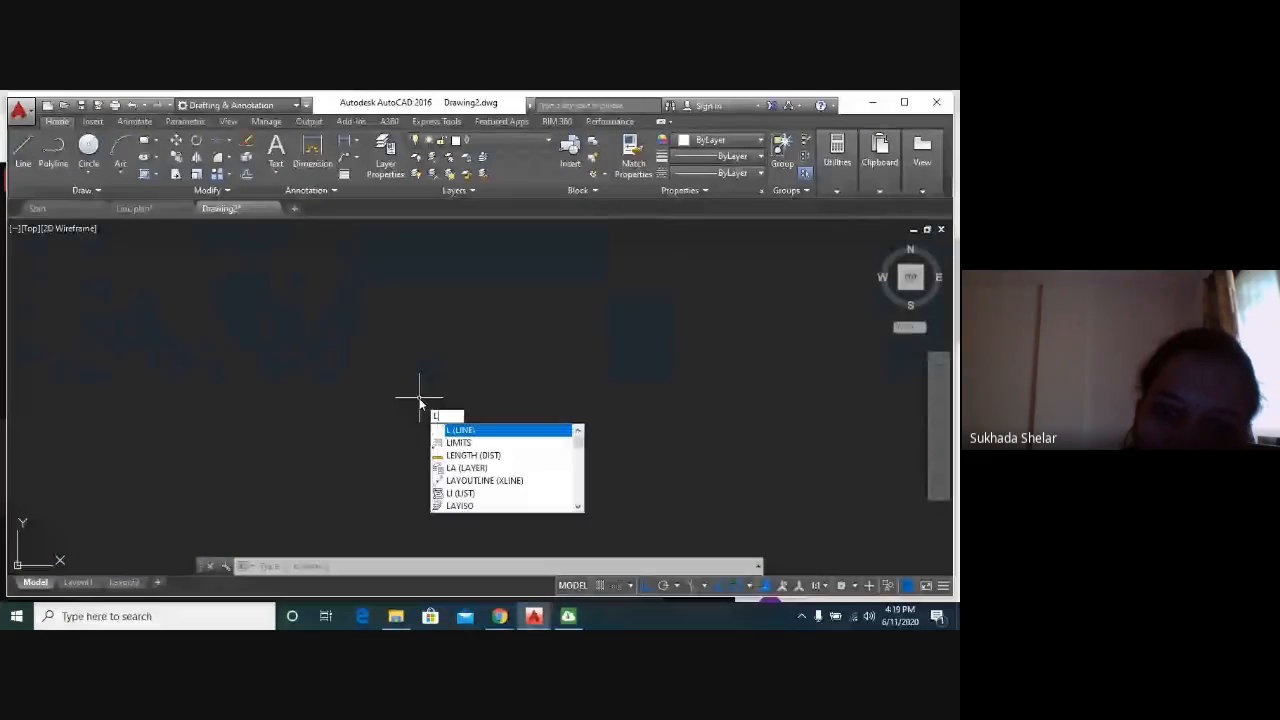
{"action": "type", "text": "IM"}
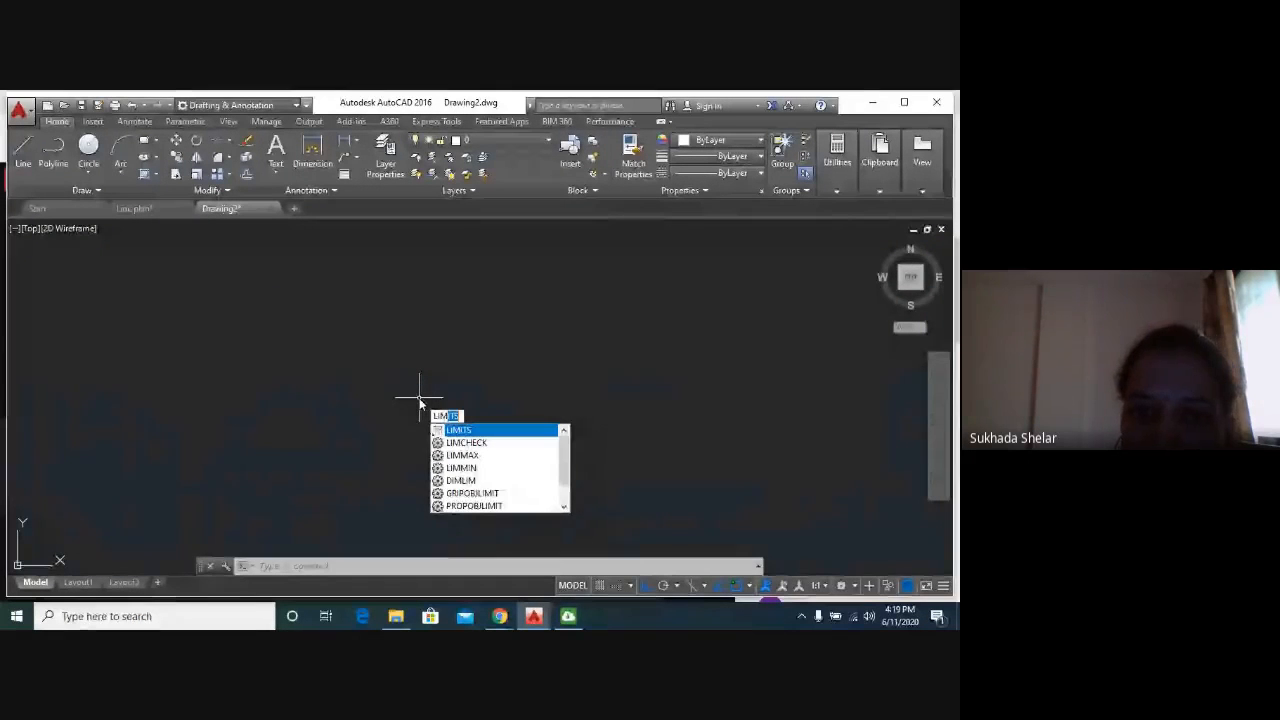
{"action": "key", "text": "Return"}
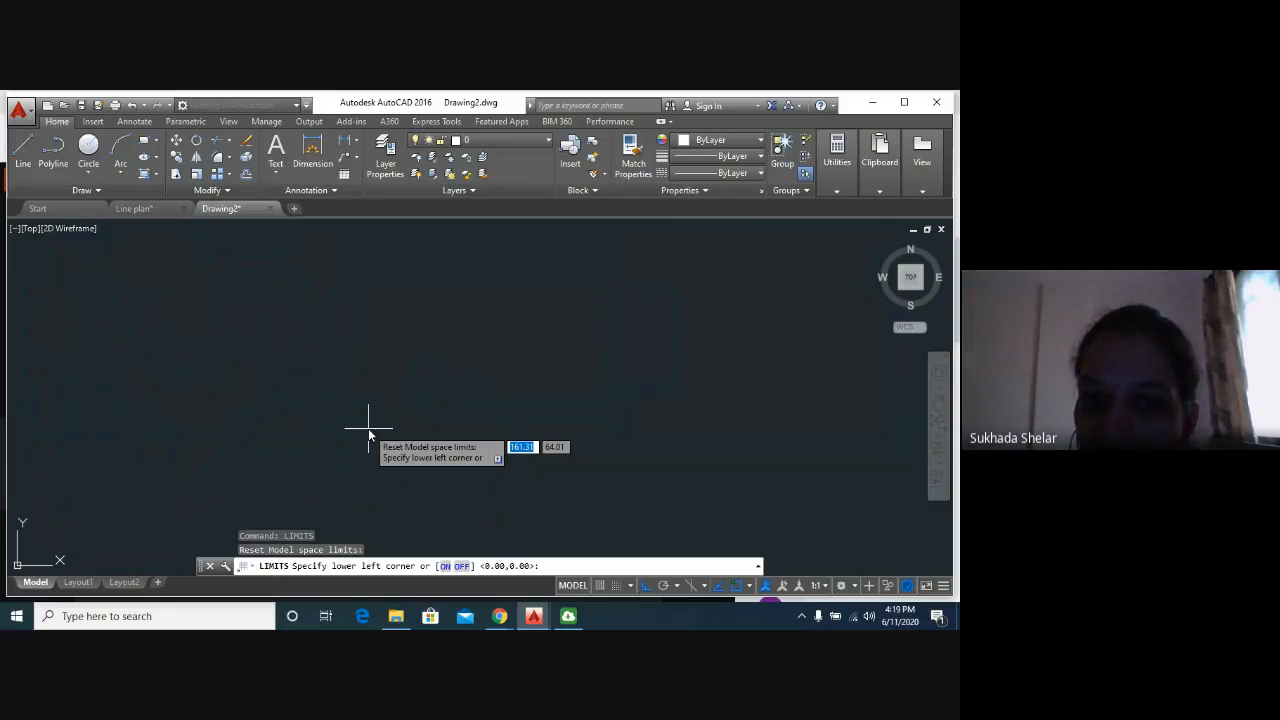
{"action": "type", "text": "0"}
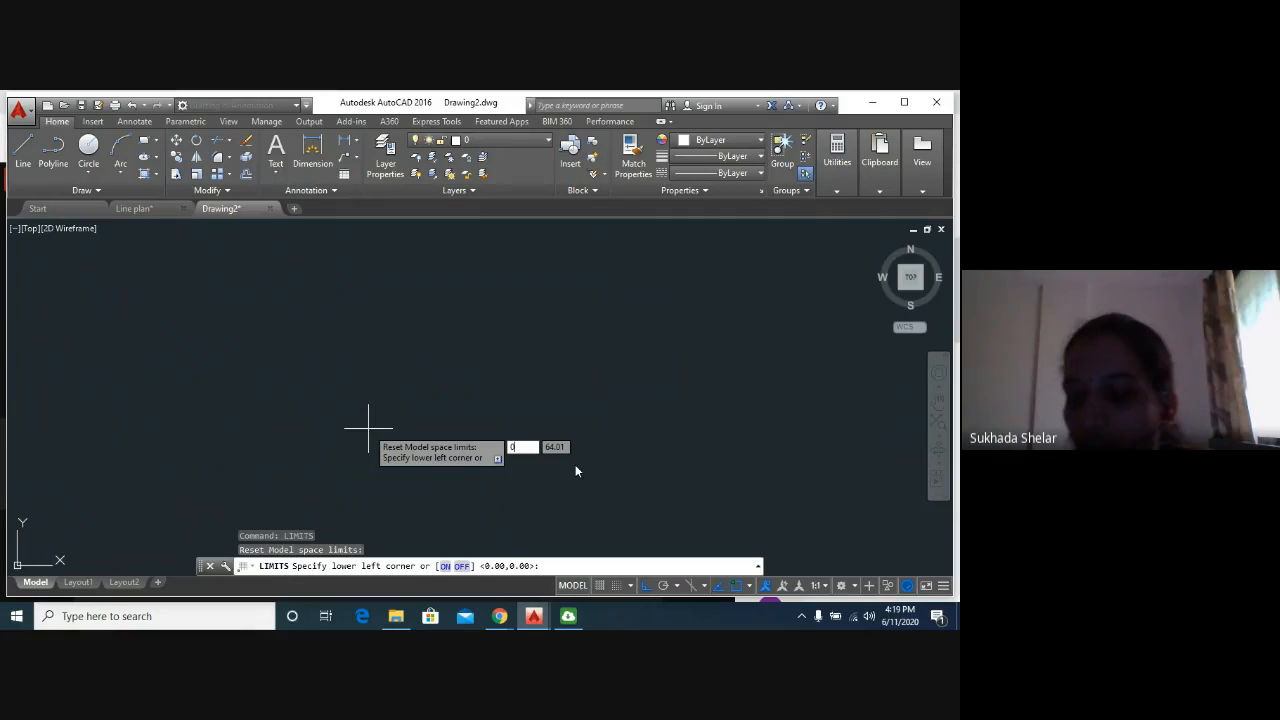
{"action": "key", "text": "Tab"}
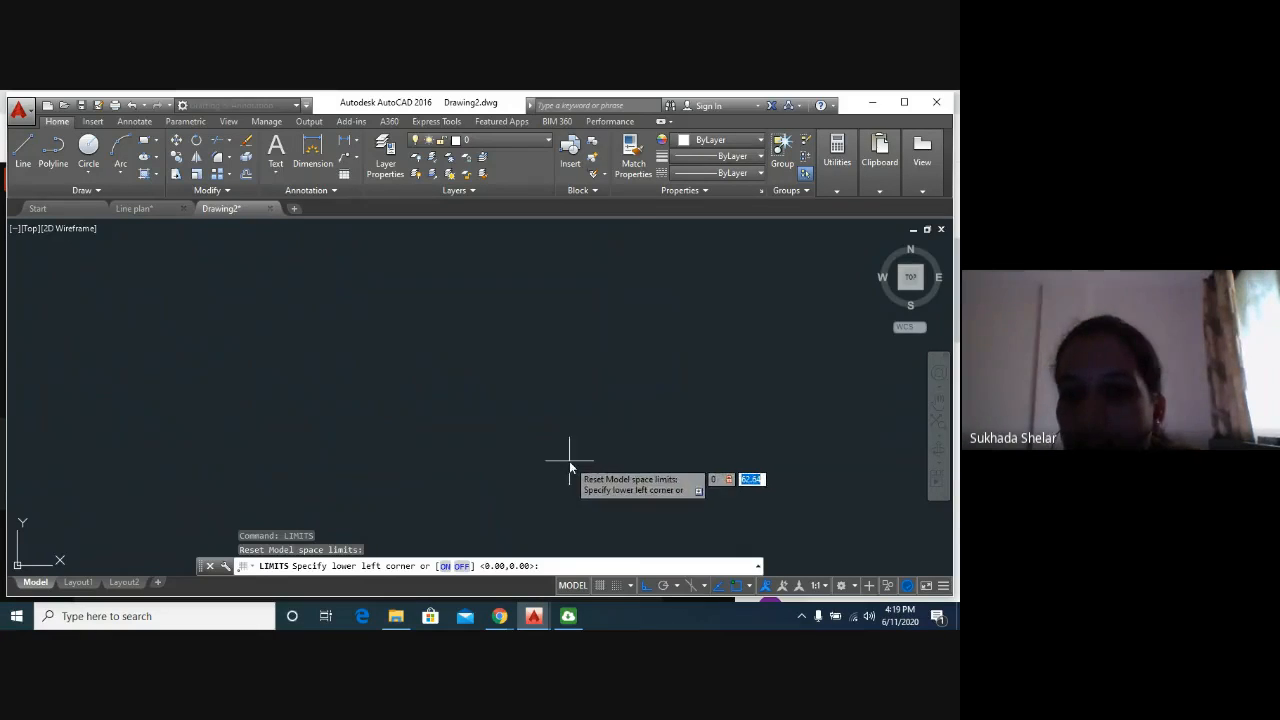
{"action": "type", "text": "0"}
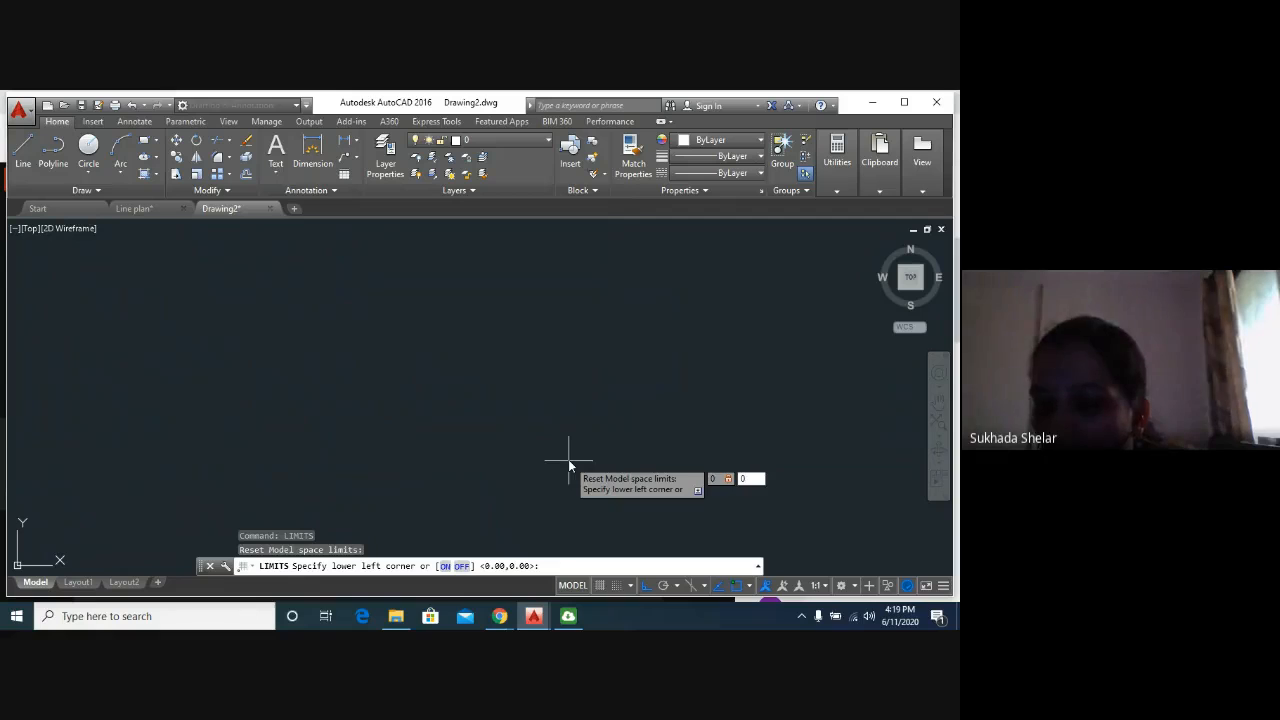
{"action": "key", "text": "Return"}
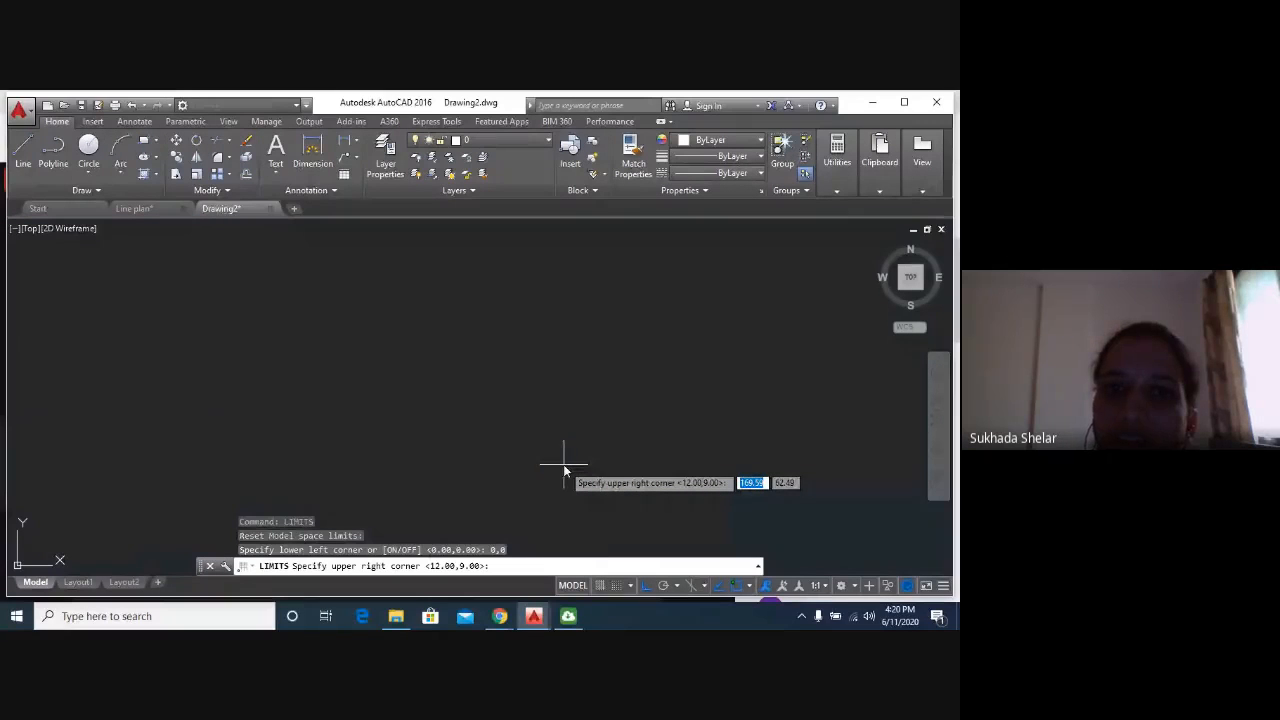
Set the upper right corner of the model space limits to 50,50.
{"action": "type", "text": "1"}
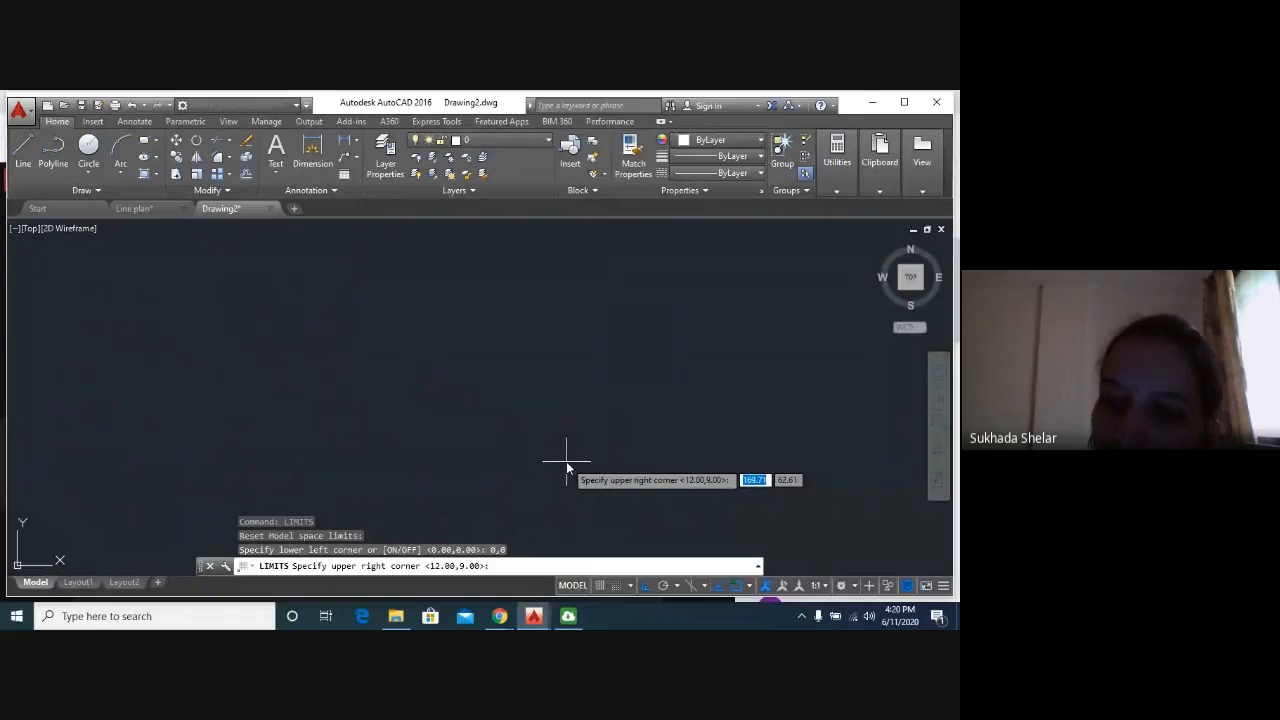
{"action": "type", "text": "50"}
{"action": "key", "text": "Tab"}
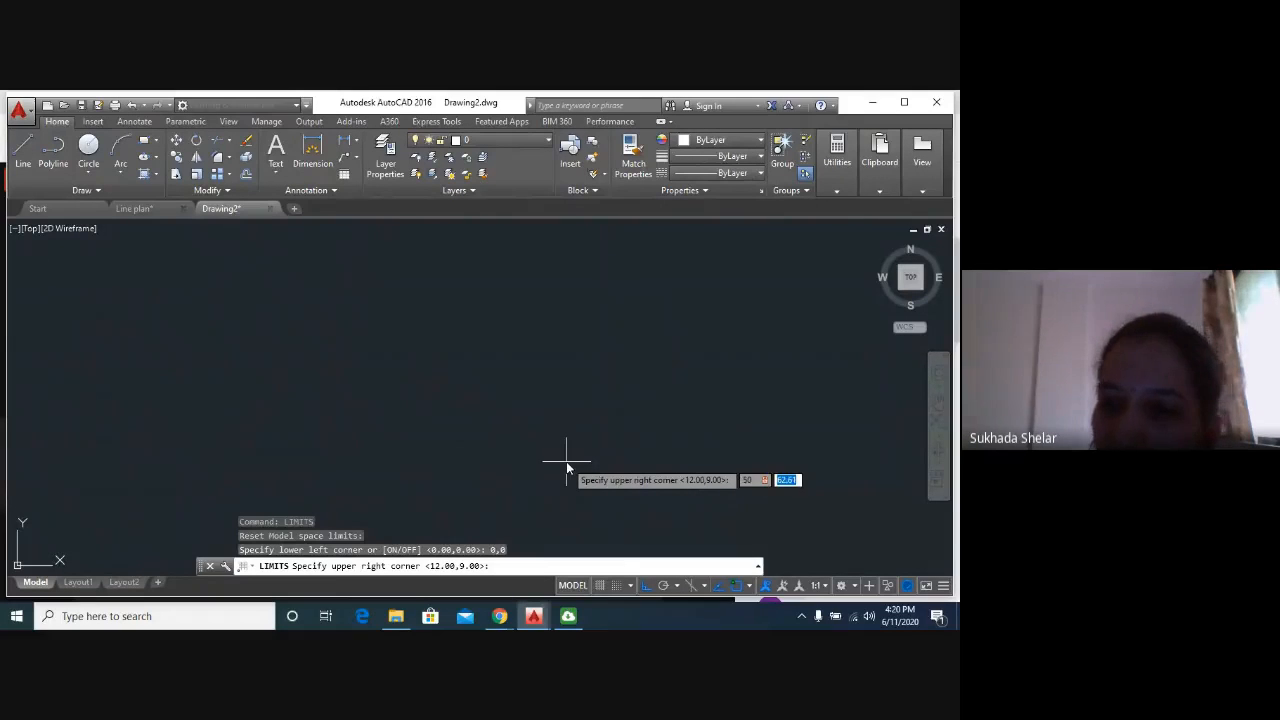
{"action": "type", "text": "50"}
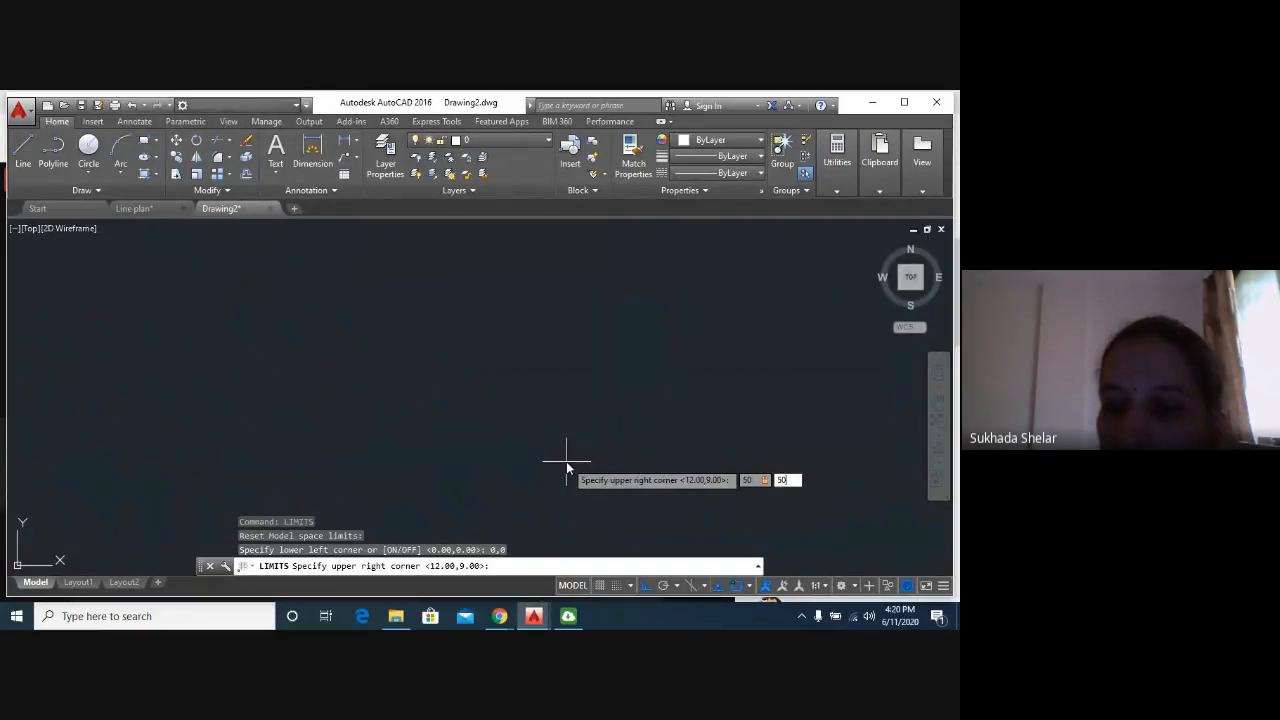
{"action": "key", "text": "Return"}
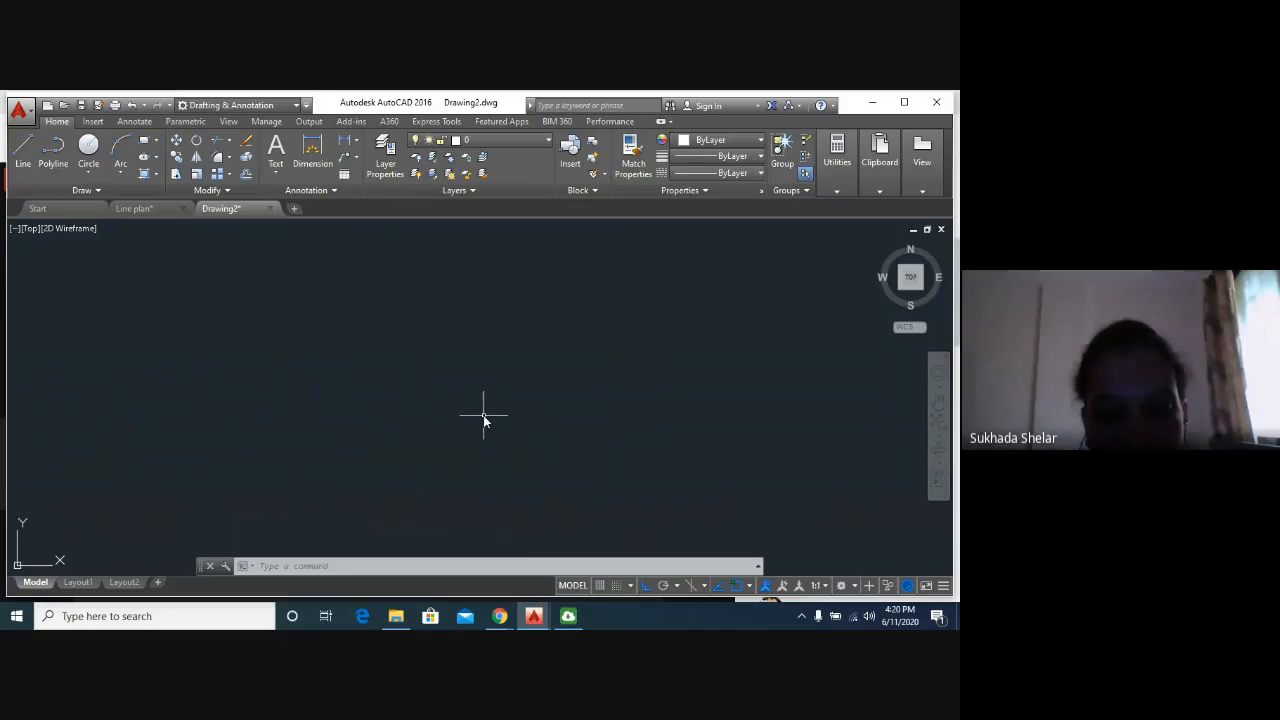
Zoom with the All option to fit the entire drawing limits in the view.
{"action": "type", "text": "z"}
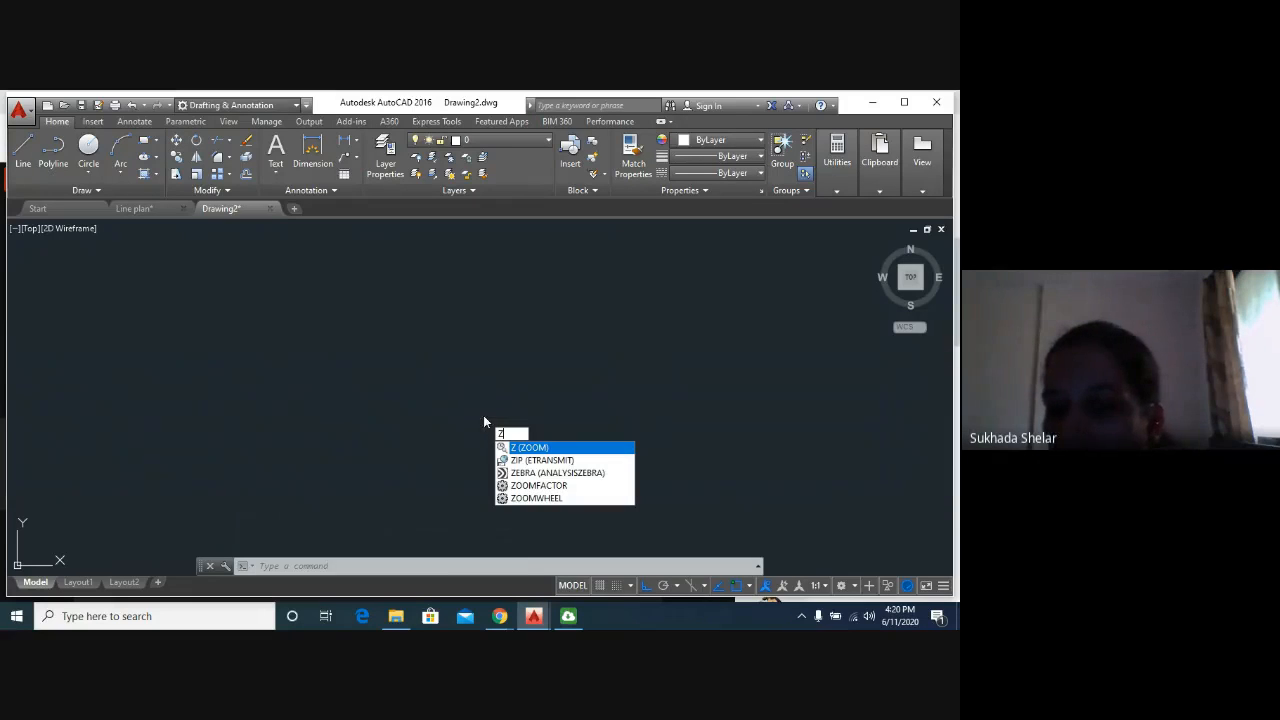
{"action": "key", "text": "Return"}
{"action": "type", "text": "a"}
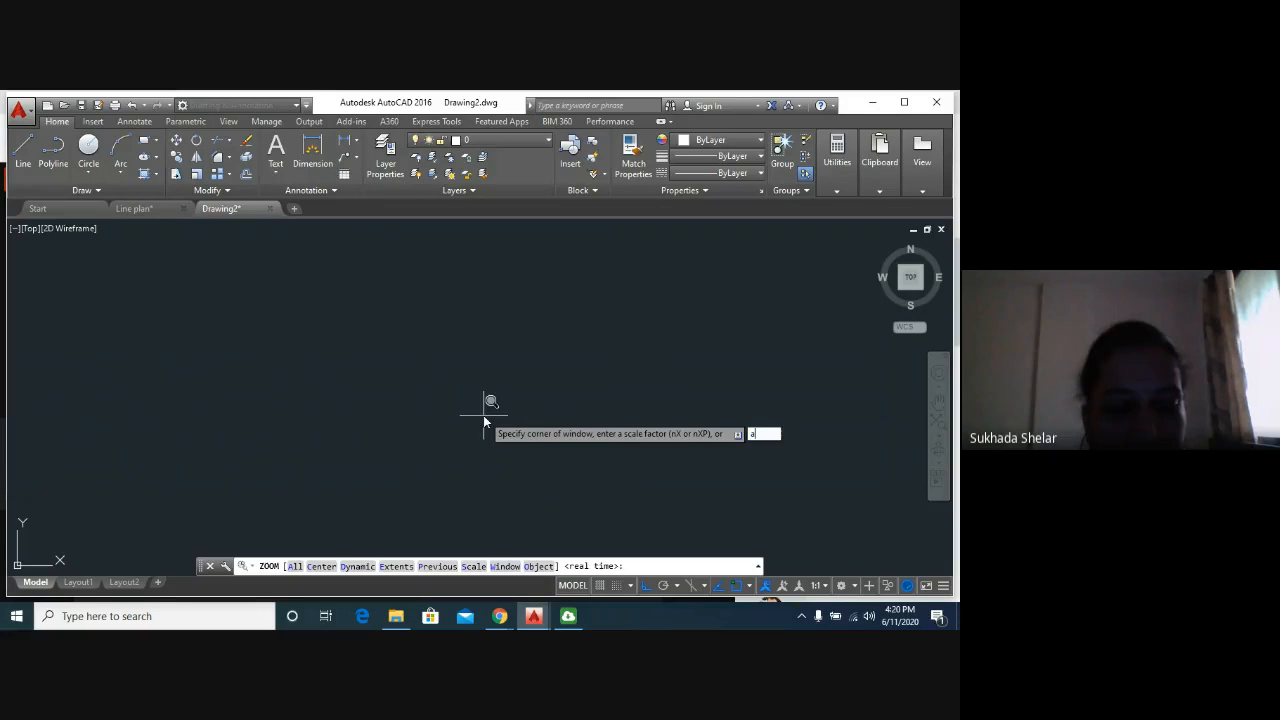
{"action": "key", "text": "Return"}
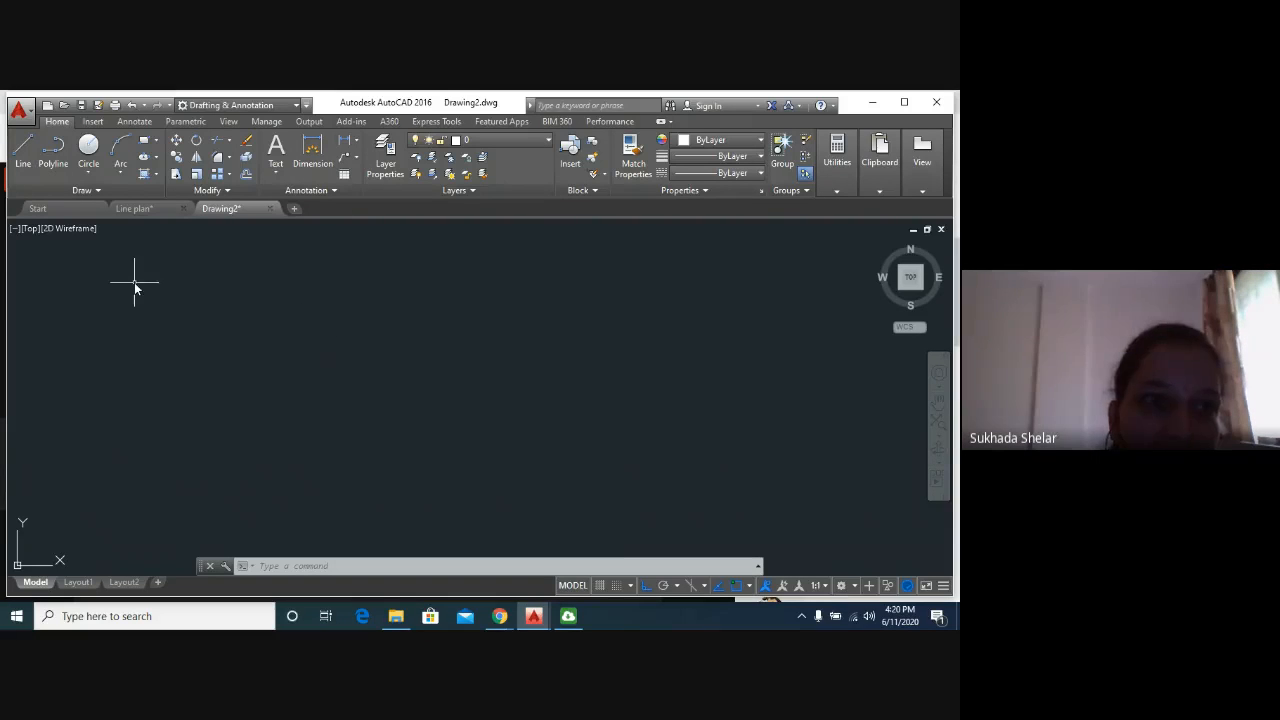
Check the Entrance room's dimensions in the Line plan drawing and return to Drawing2.
{"action": "left_click", "coordinate": [137, 208]}
{"action": "scroll", "coordinate": [470, 370], "scroll_direction": "down", "scroll_amount": 4}
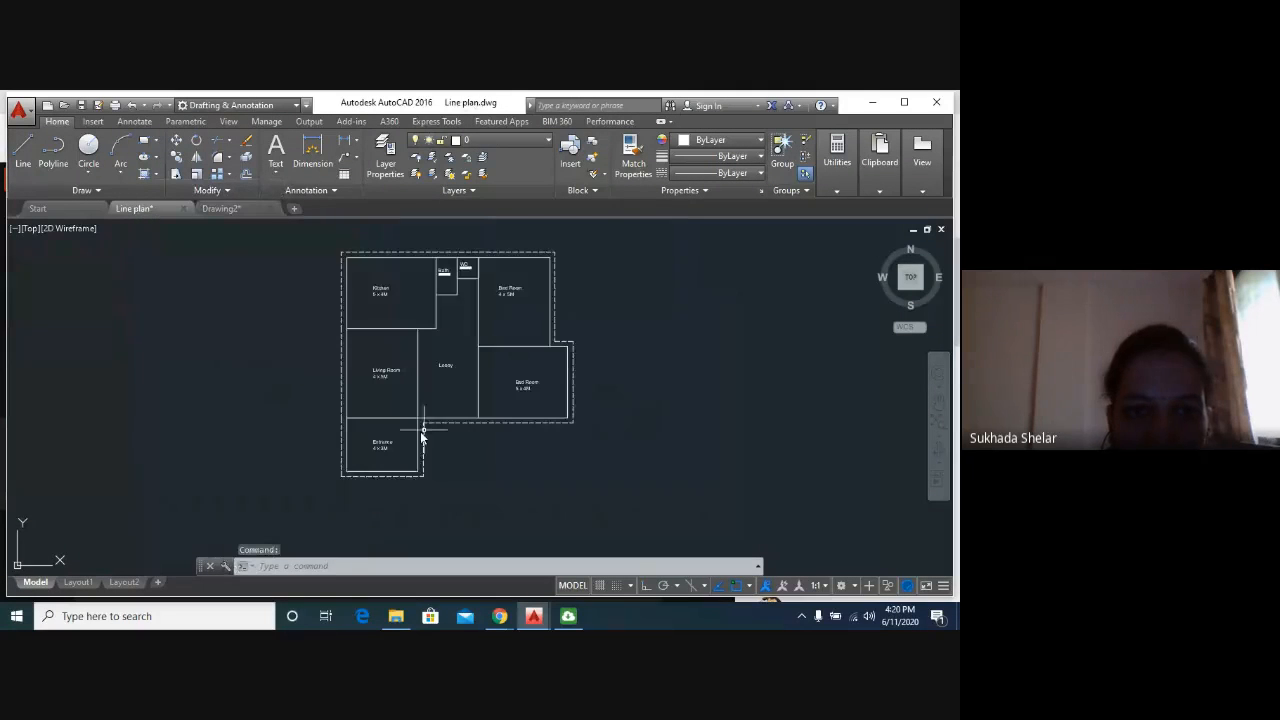
{"action": "middle_click_drag", "start_coordinate": [423, 434], "coordinate": [394, 429]}
{"action": "scroll", "coordinate": [345, 513], "scroll_direction": "up", "scroll_amount": 2}
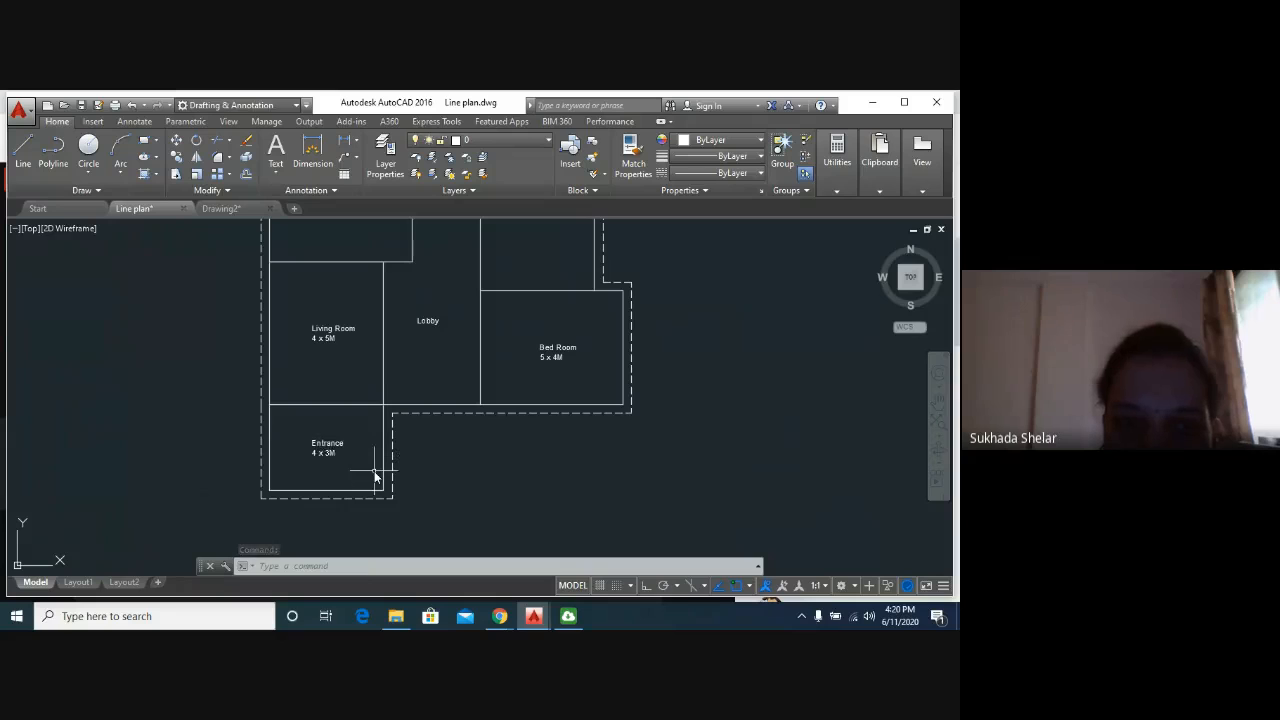
{"action": "left_click", "coordinate": [219, 208]}
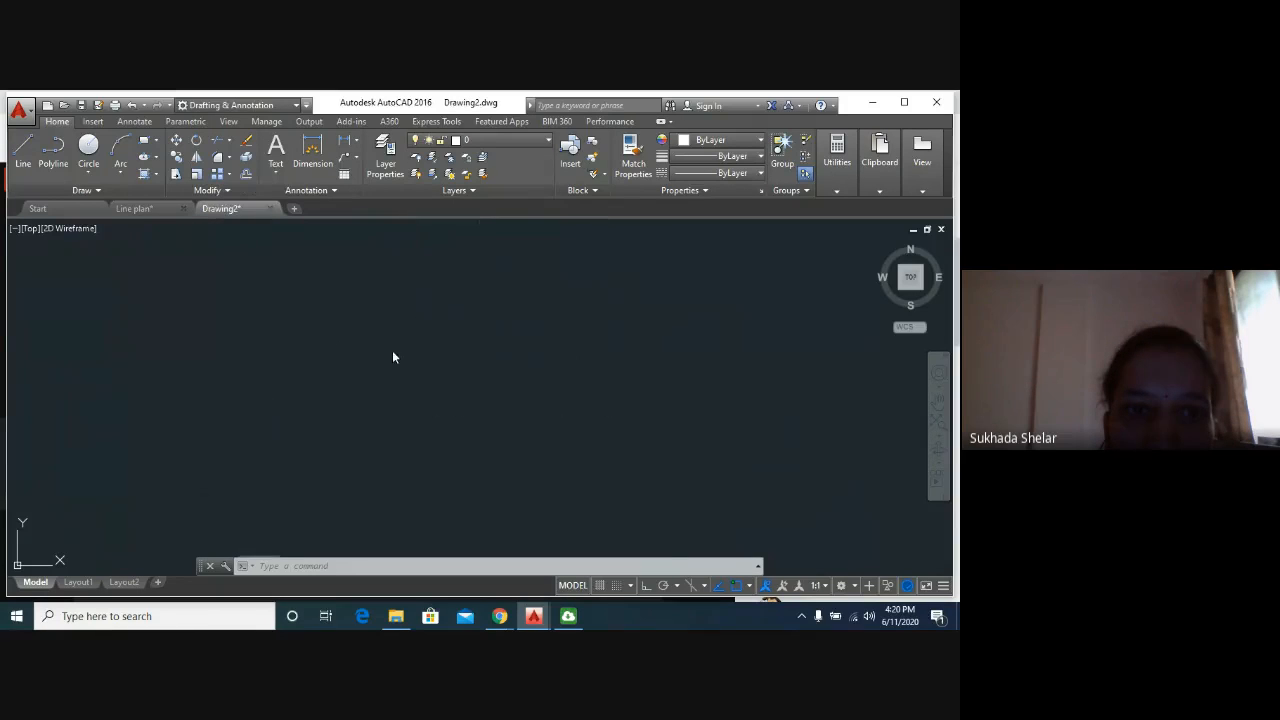
Draw the Entrance as a closed 4 by 3 rectangle with the Line tool, using orthogonal segments of 4, 3, 4 and 3.
{"action": "left_click", "coordinate": [22, 152]}
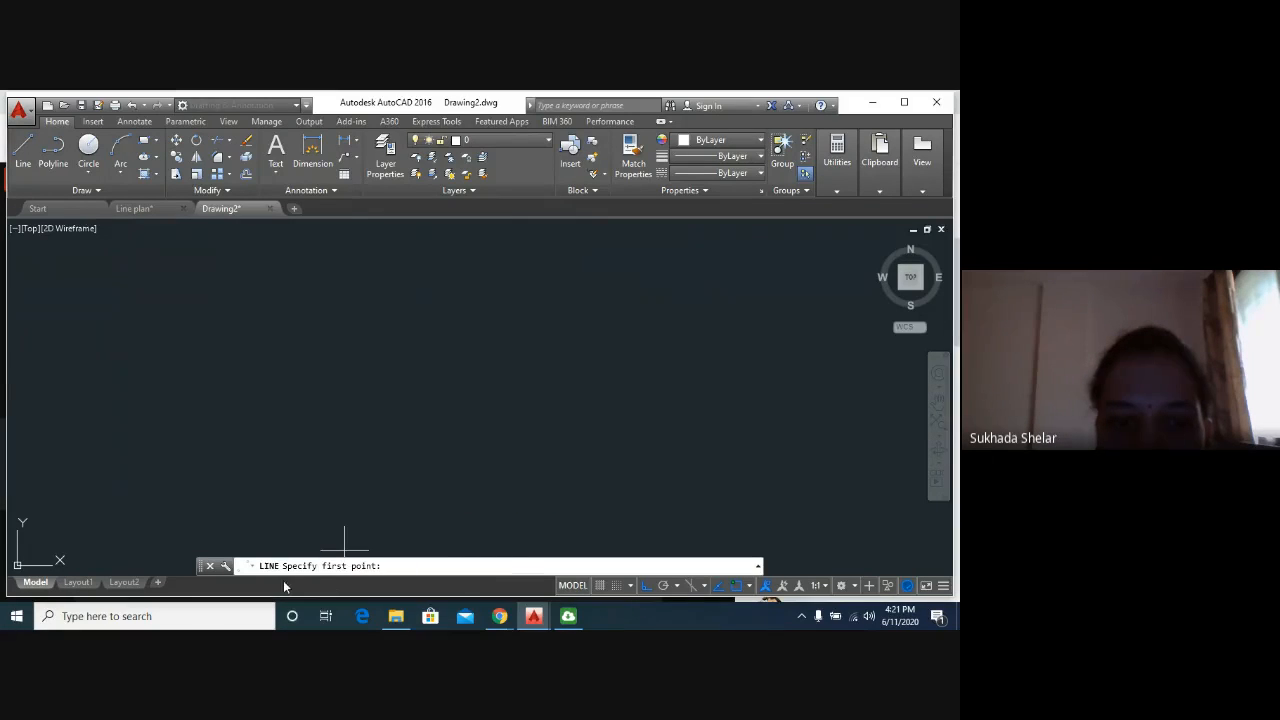
{"action": "left_click", "coordinate": [458, 484]}
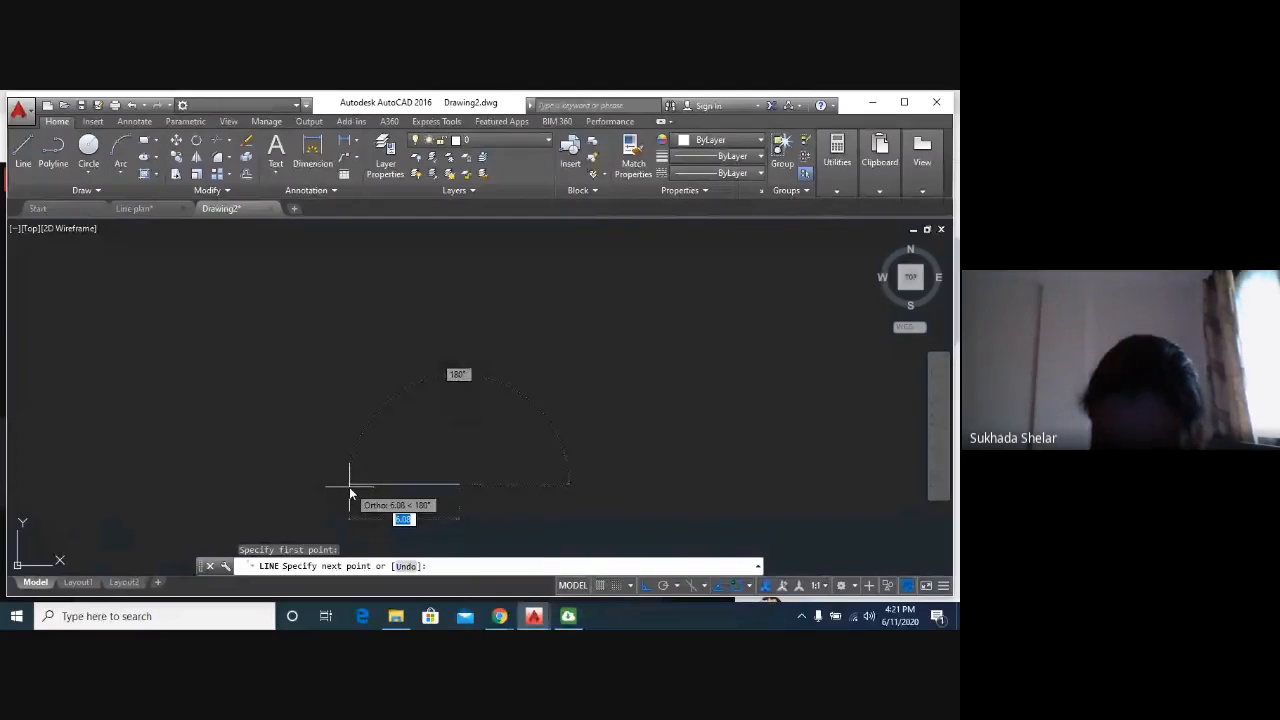
{"action": "type", "text": "4"}
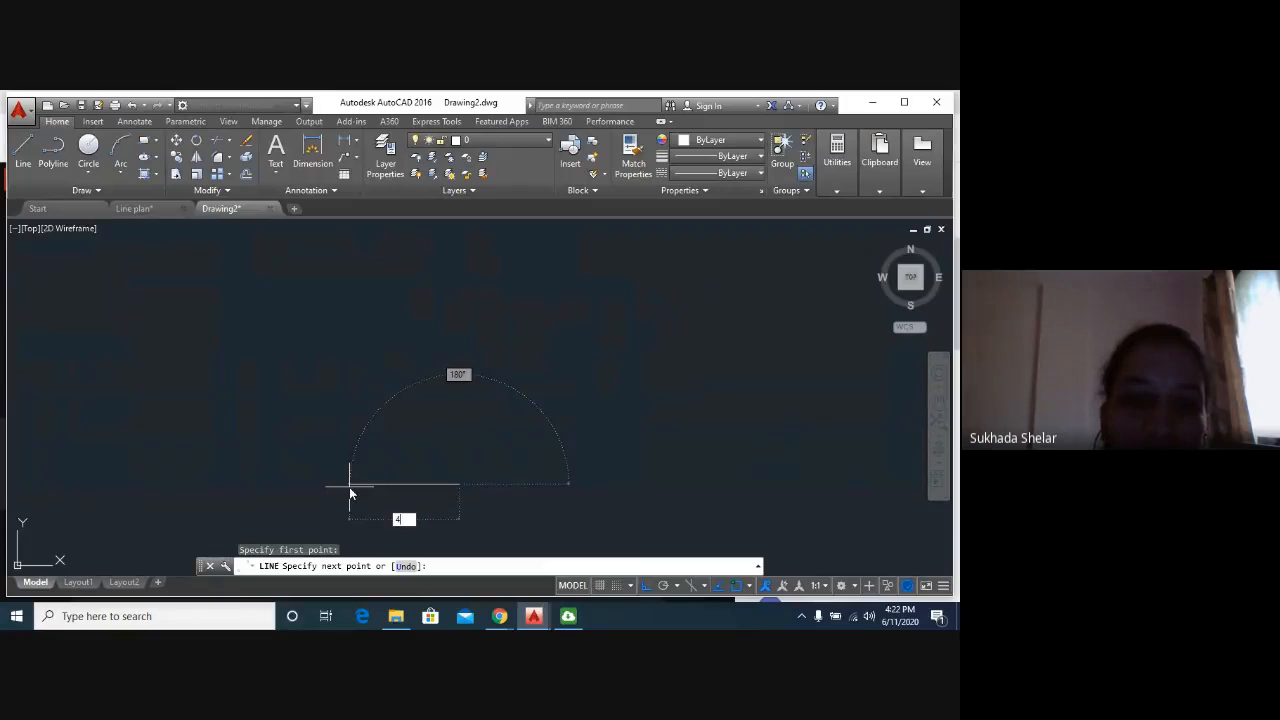
{"action": "key", "text": "Return"}
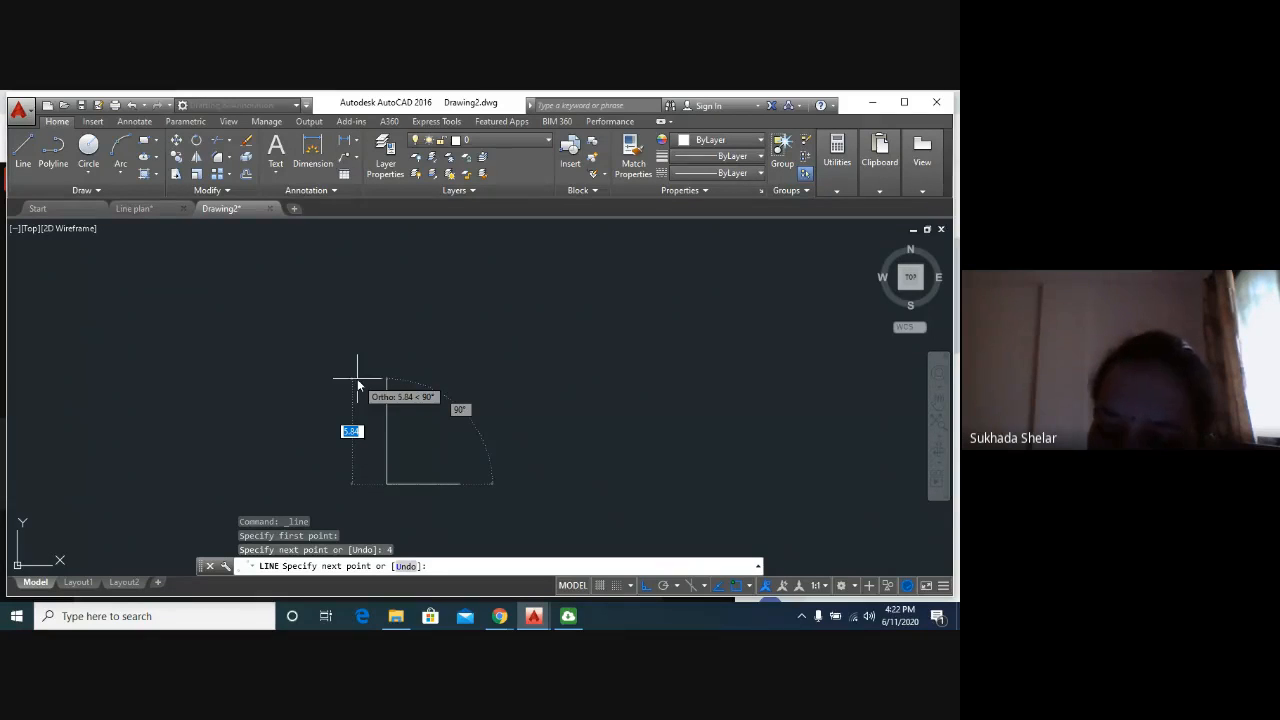
{"action": "type", "text": "3"}
{"action": "key", "text": "Return"}
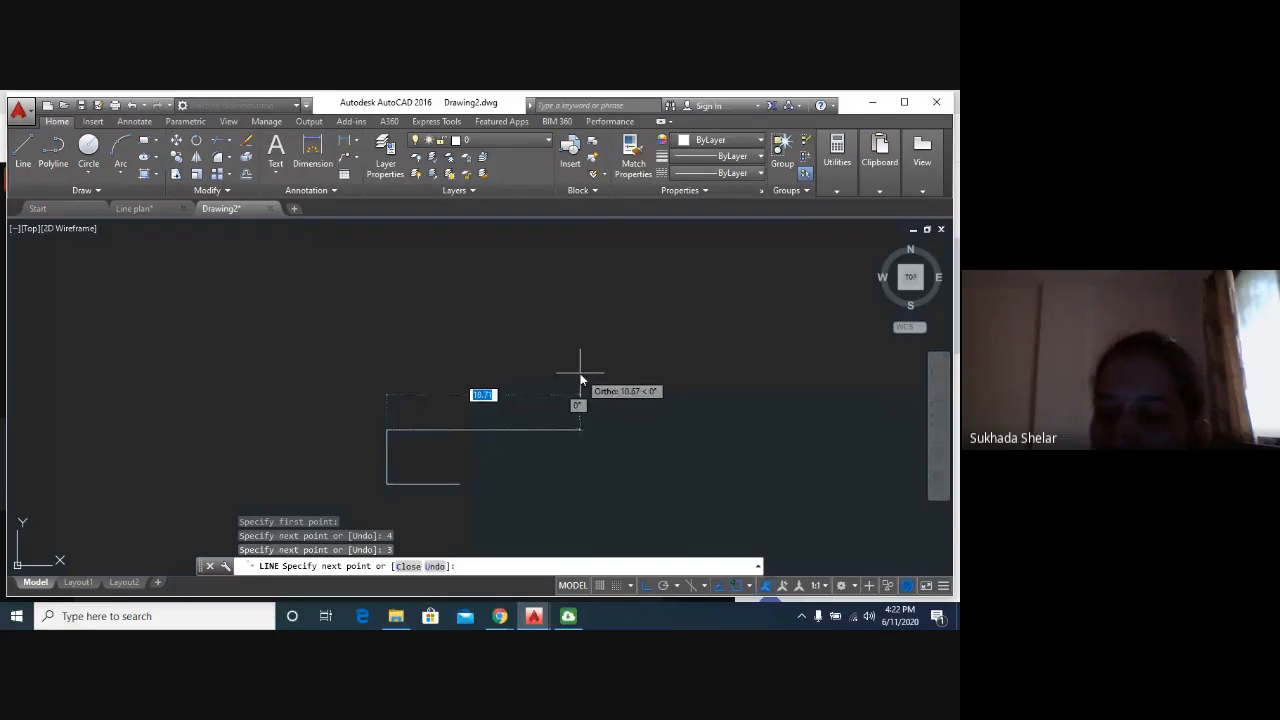
{"action": "type", "text": "4"}
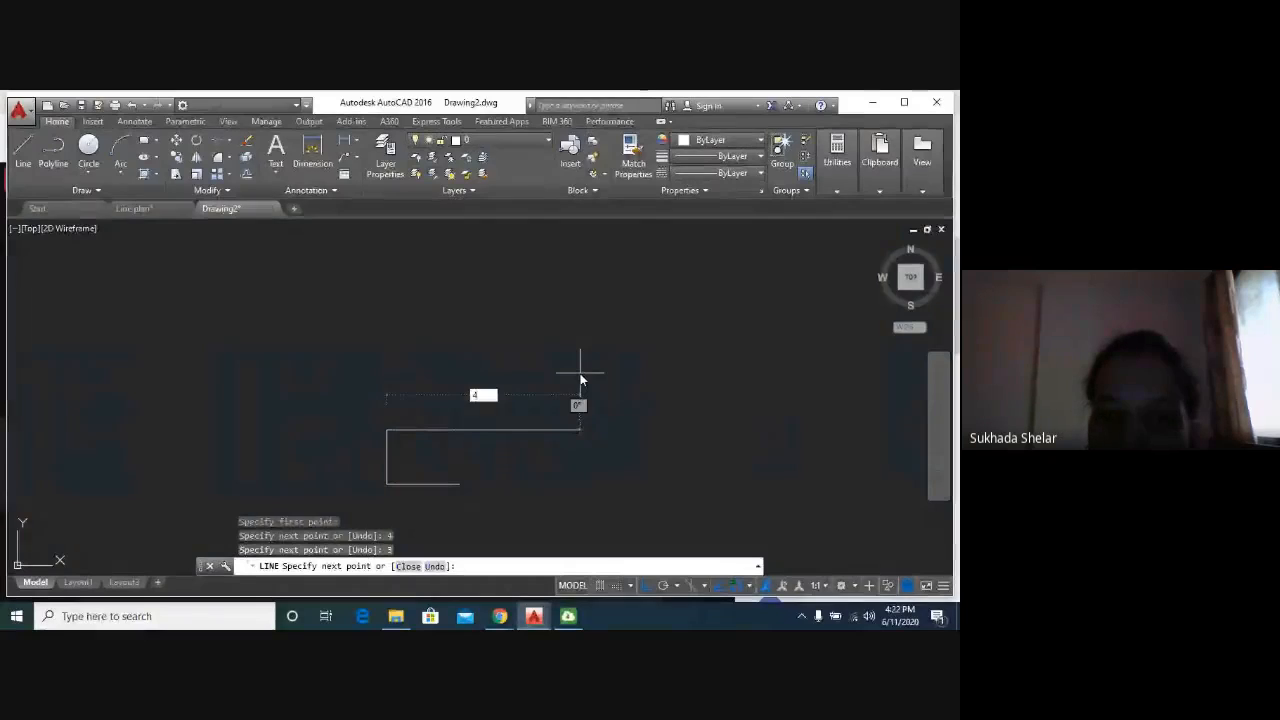
{"action": "key", "text": "Return"}
{"action": "type", "text": "3"}
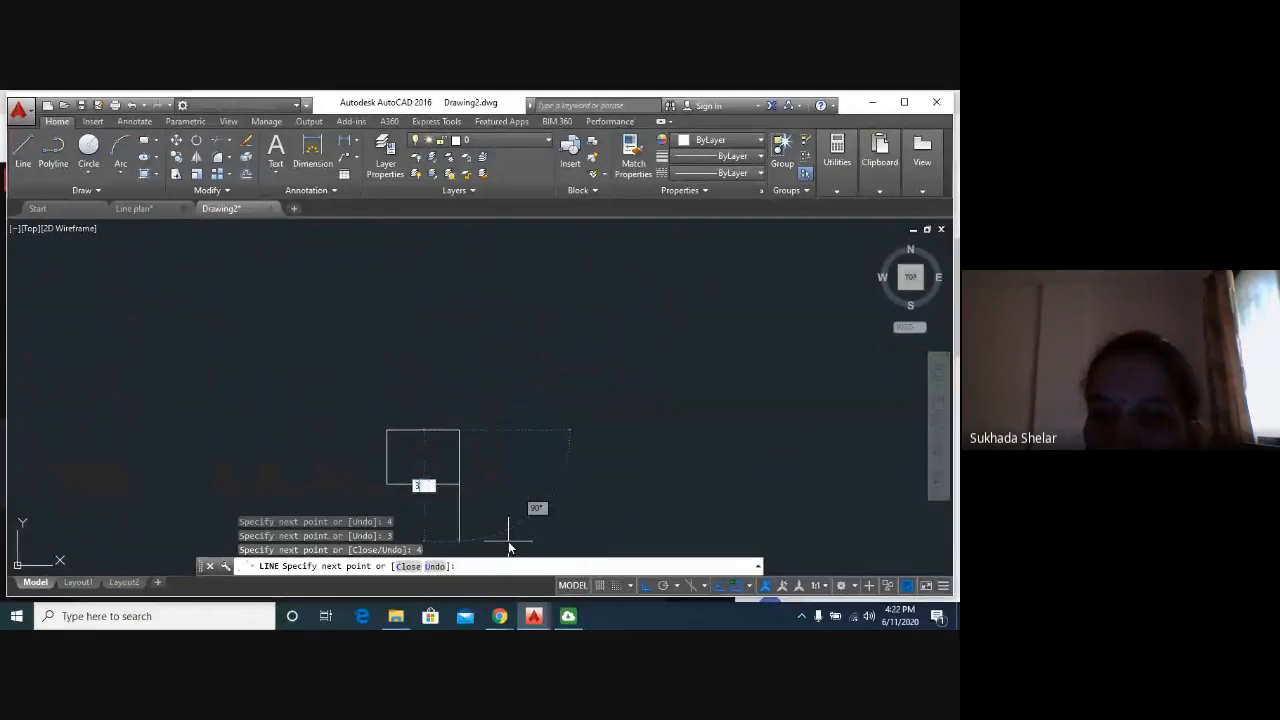
{"action": "key", "text": "Return"}
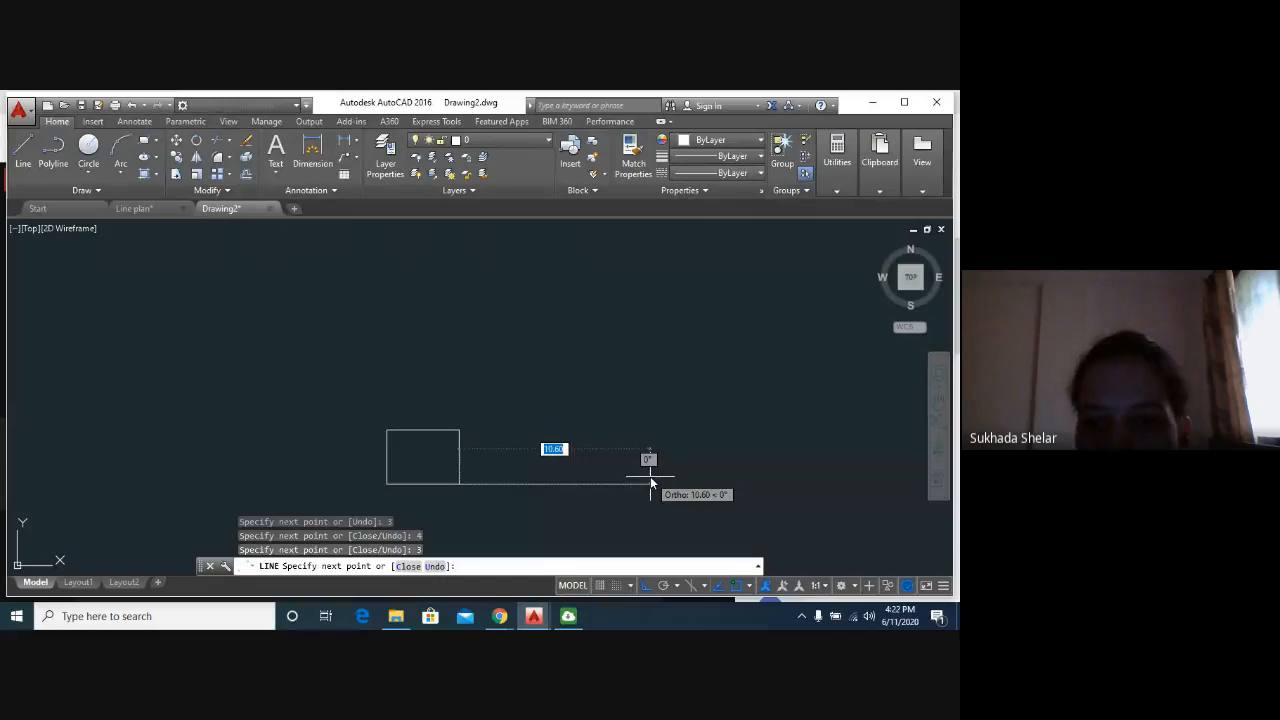
{"action": "key", "text": "Escape"}
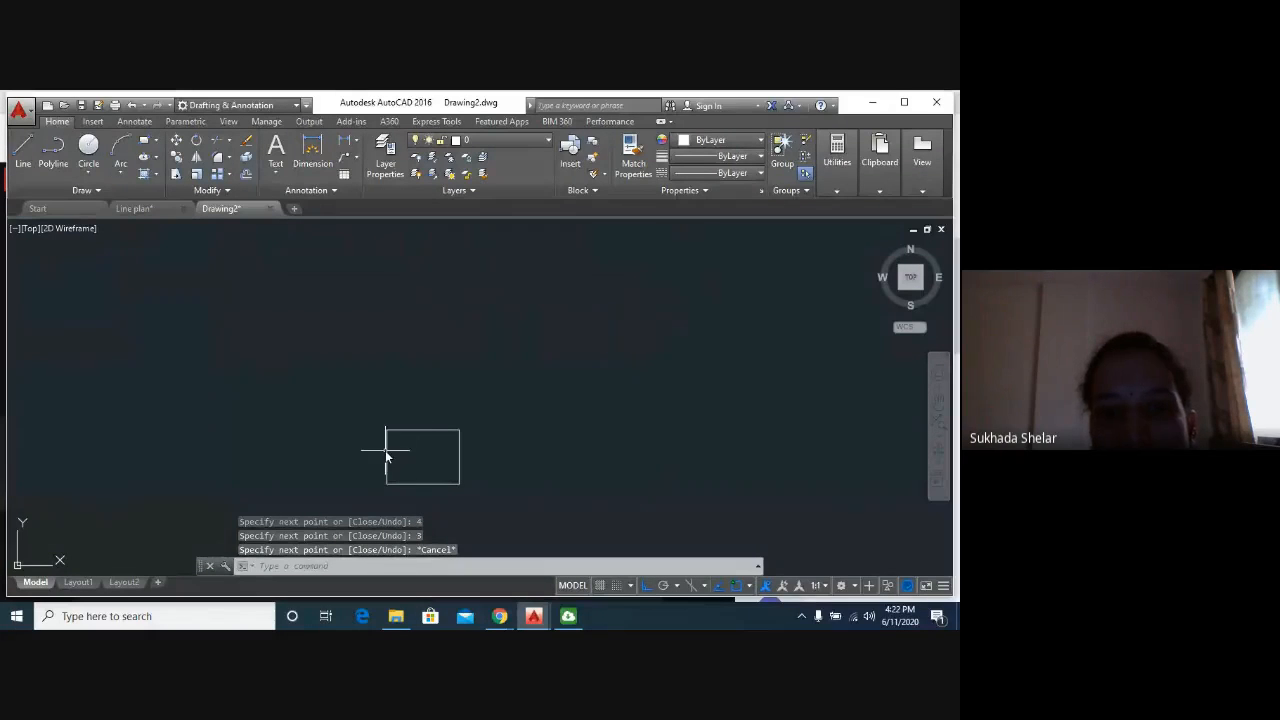
Check the Living Room's dimensions and its position above the Entrance in the Line plan drawing, and return to Drawing2.
{"action": "middle_click_drag", "start_coordinate": [386, 449], "coordinate": [398, 410]}
{"action": "scroll", "coordinate": [460, 429], "scroll_direction": "up", "scroll_amount": 2}
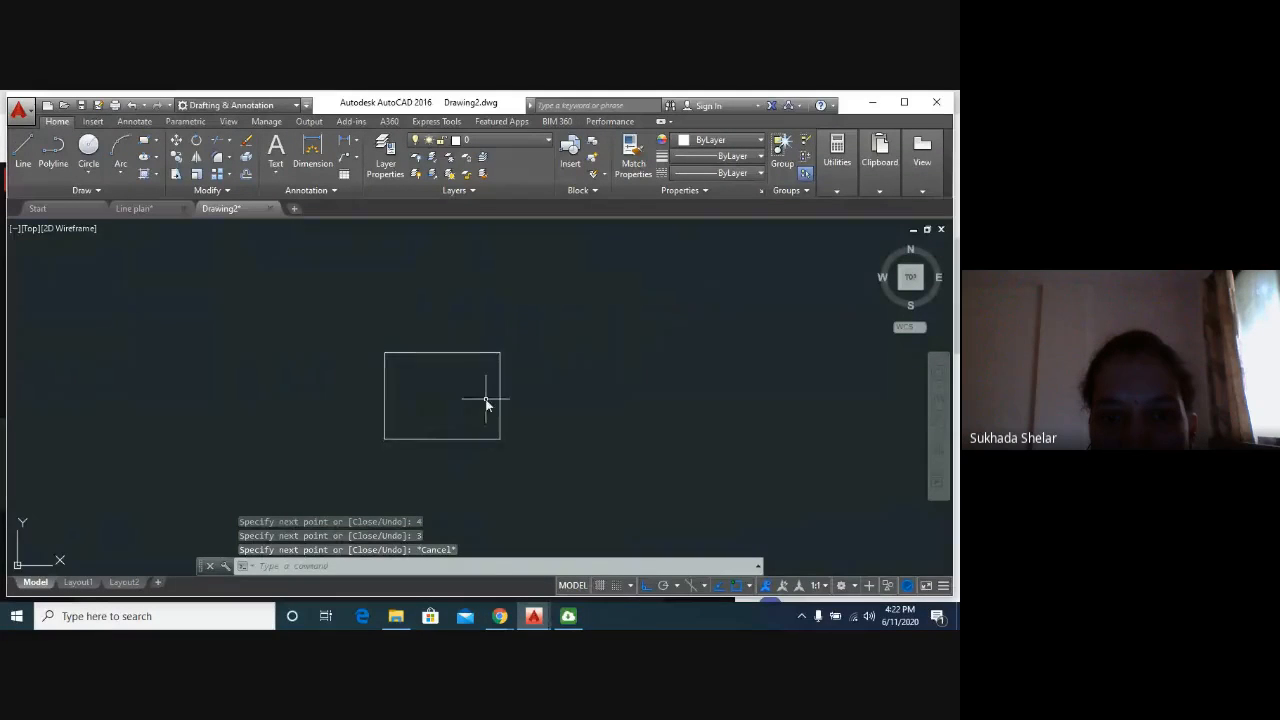
{"action": "middle_click_drag", "start_coordinate": [486, 403], "coordinate": [474, 512]}
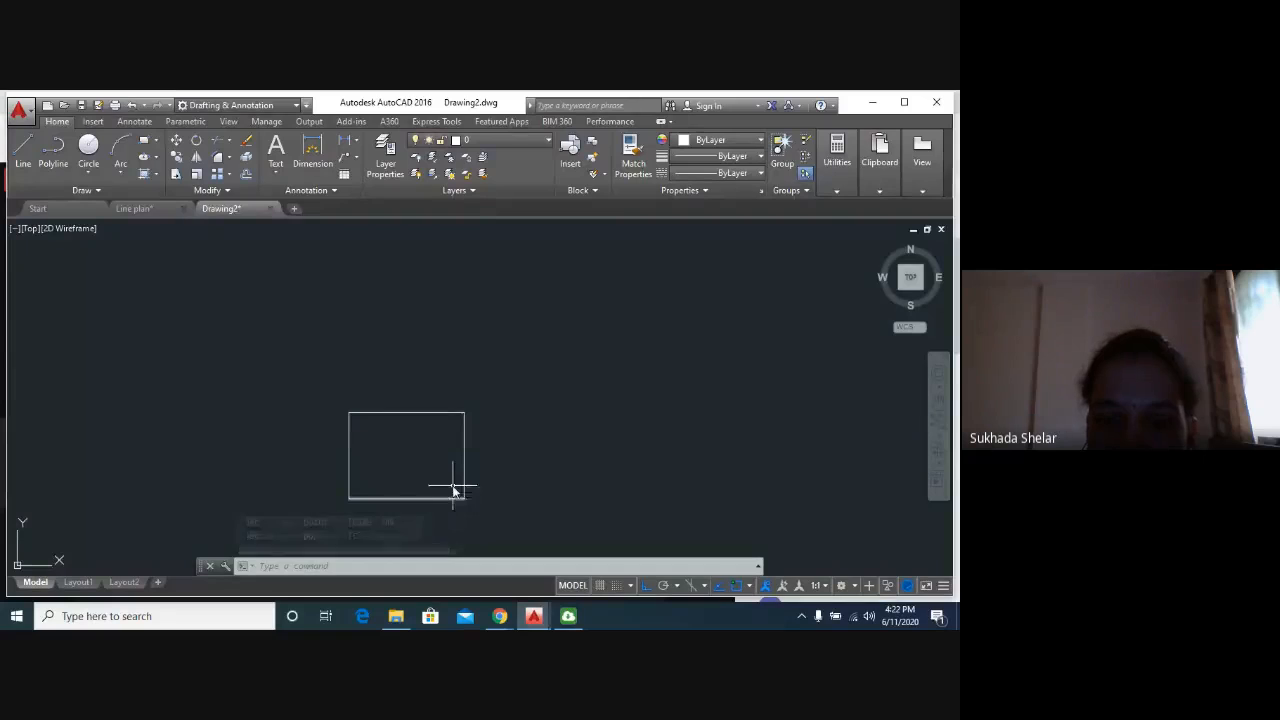
{"action": "left_click", "coordinate": [140, 209]}
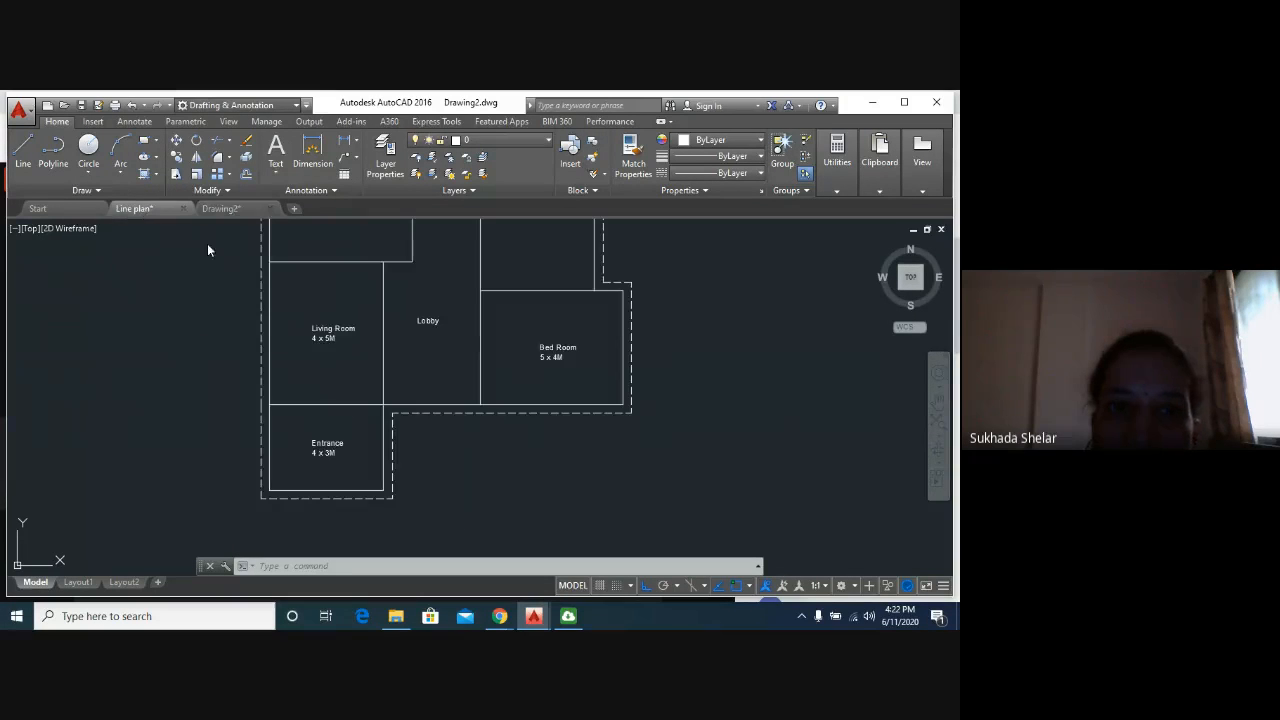
{"action": "middle_click_drag", "start_coordinate": [386, 340], "coordinate": [385, 440]}
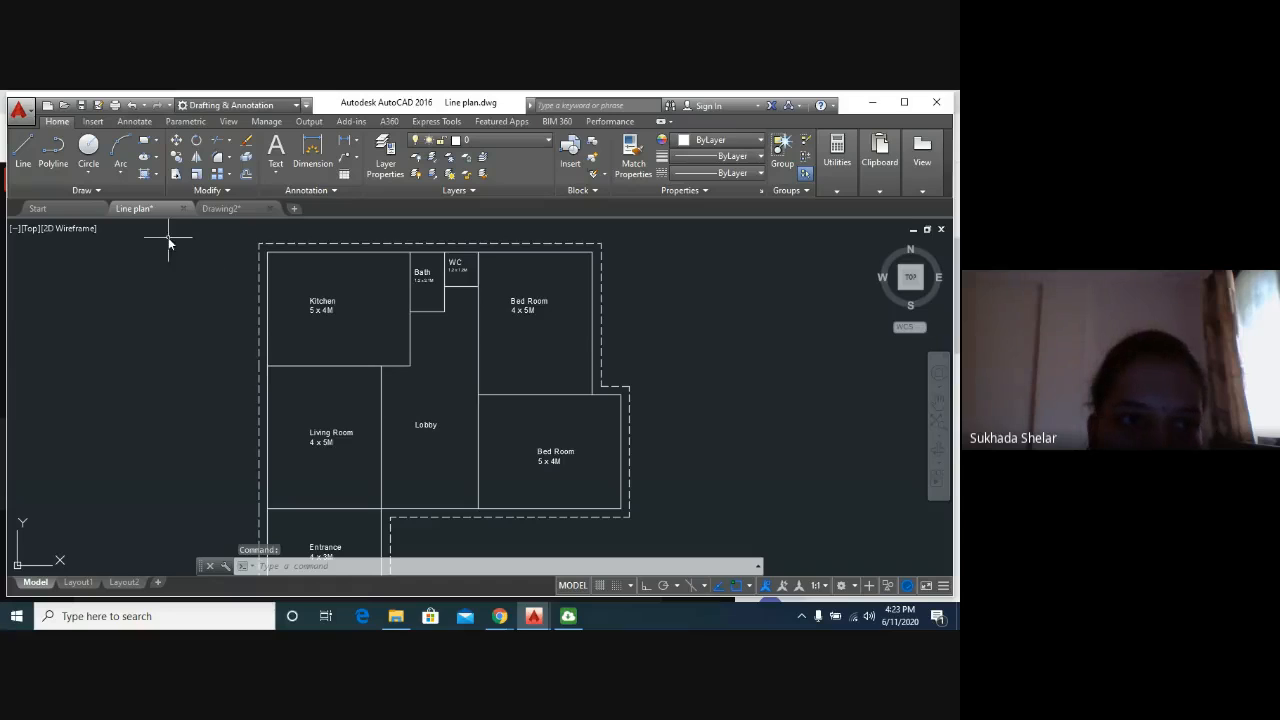
{"action": "left_click", "coordinate": [241, 208]}
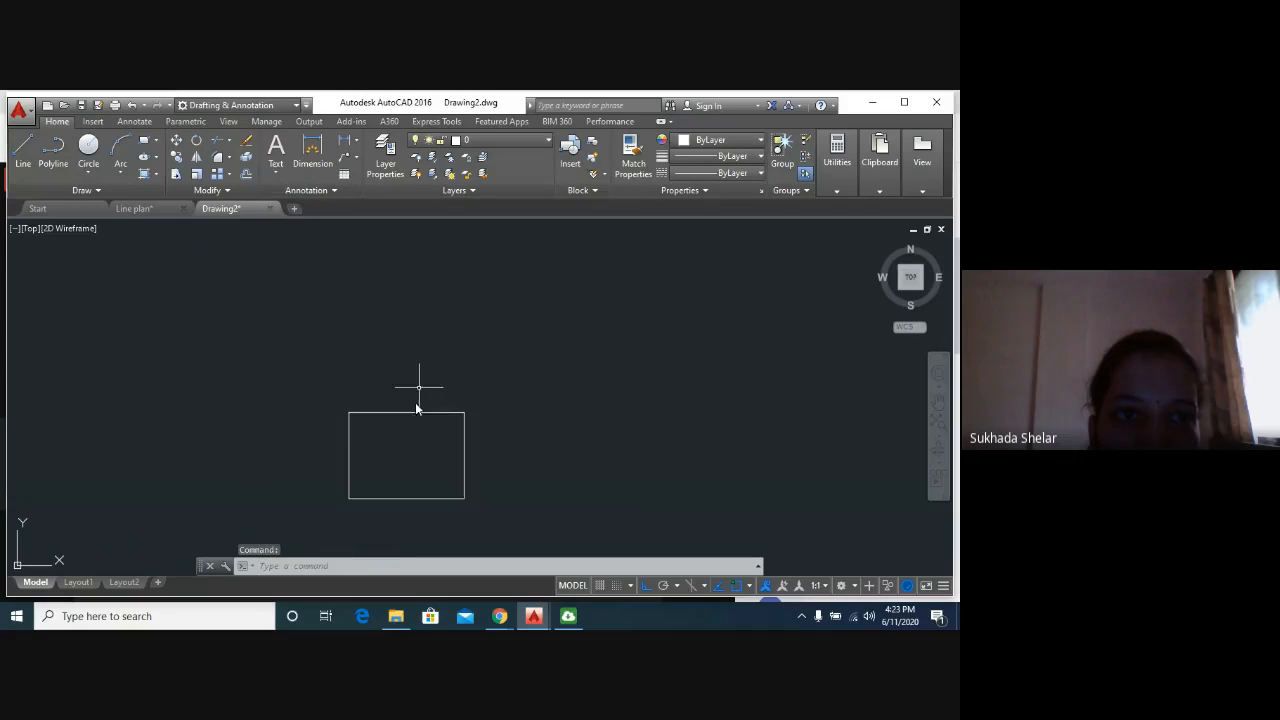
Draw the Living Room as a rectangle 4 wide and 5 high, starting from the Entrance's upper-left corner.
{"action": "scroll", "coordinate": [343, 430], "scroll_direction": "up", "scroll_amount": 2}
{"action": "middle_click_drag", "start_coordinate": [355, 430], "coordinate": [357, 346]}
{"action": "left_click", "coordinate": [150, 146]}
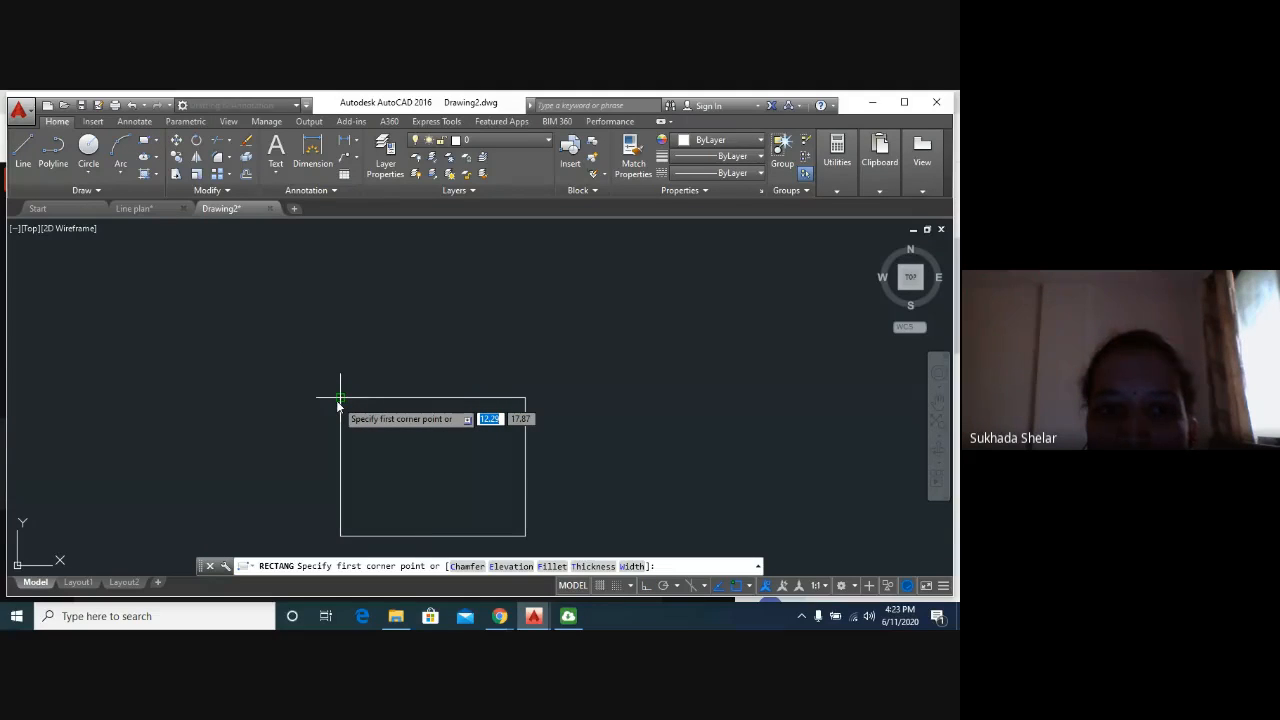
{"action": "left_click", "coordinate": [339, 401]}
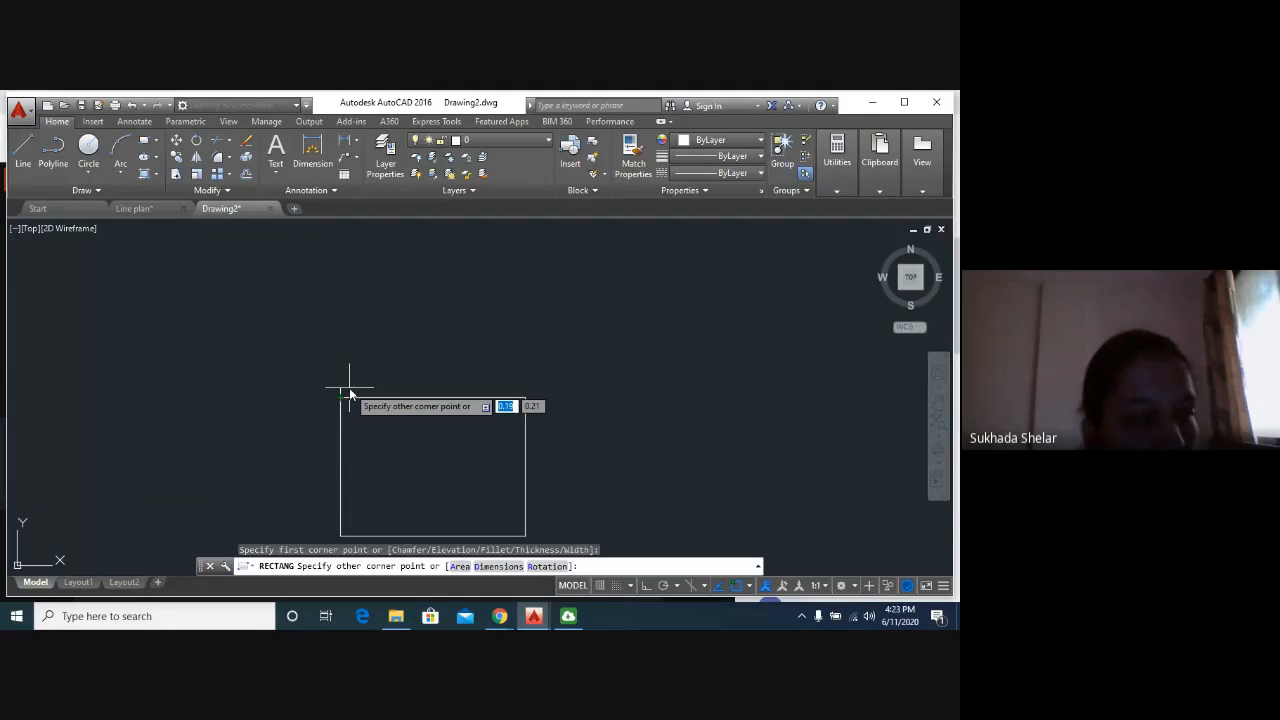
{"action": "type", "text": "4"}
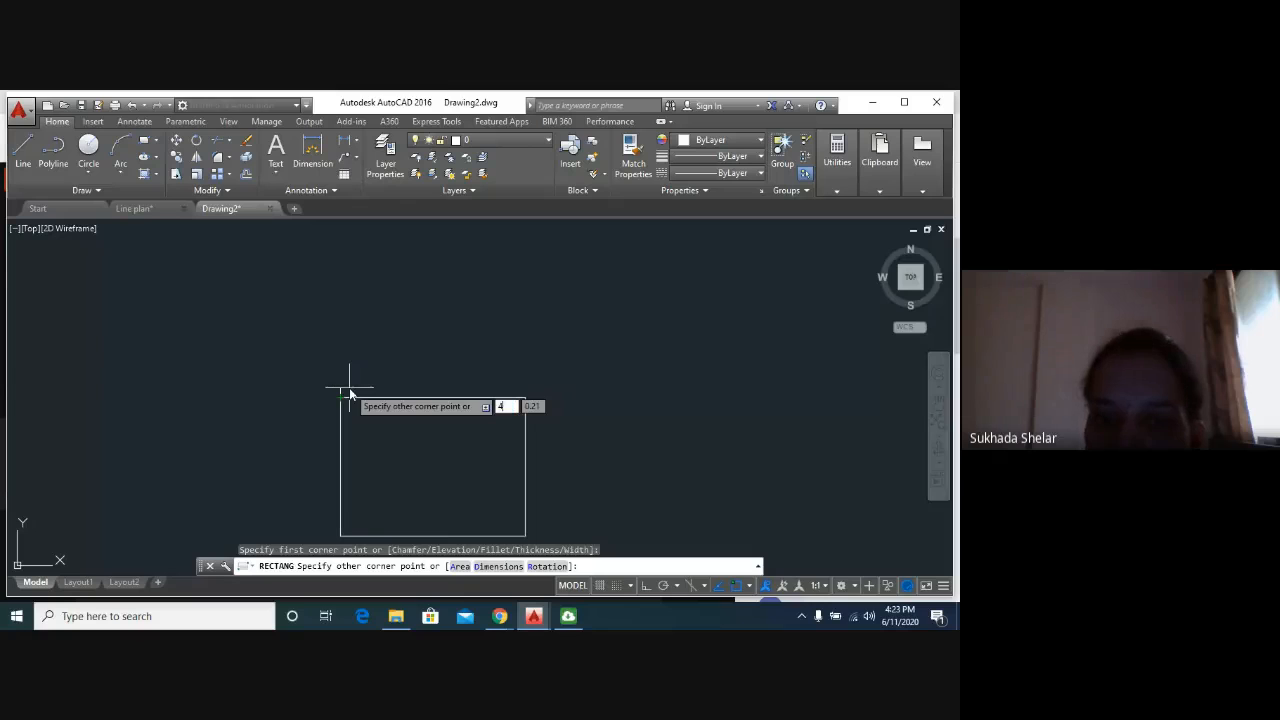
{"action": "key", "text": "Tab"}
{"action": "type", "text": "5"}
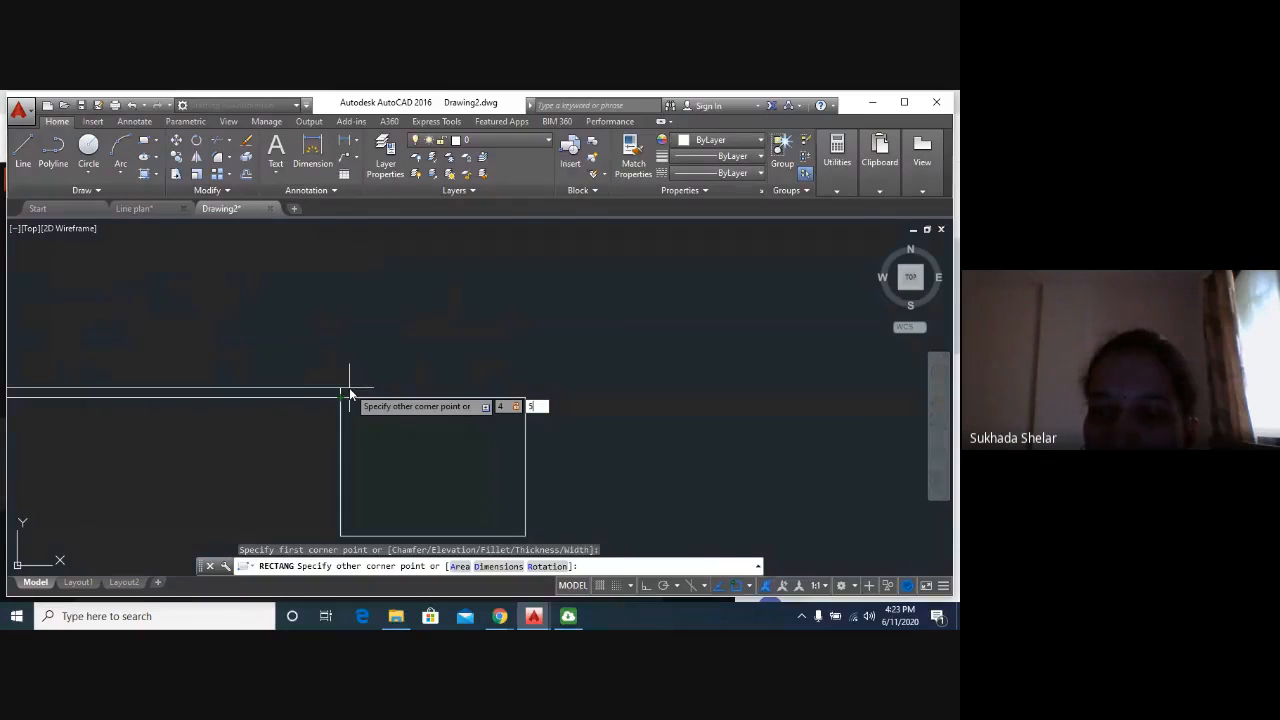
{"action": "key", "text": "Return"}
Check the Kitchen's dimensions and position in the Line plan drawing and return to Drawing2.
{"action": "scroll", "coordinate": [373, 398], "scroll_direction": "down", "scroll_amount": 3}
{"action": "scroll", "coordinate": [376, 397], "scroll_direction": "up", "scroll_amount": 1}
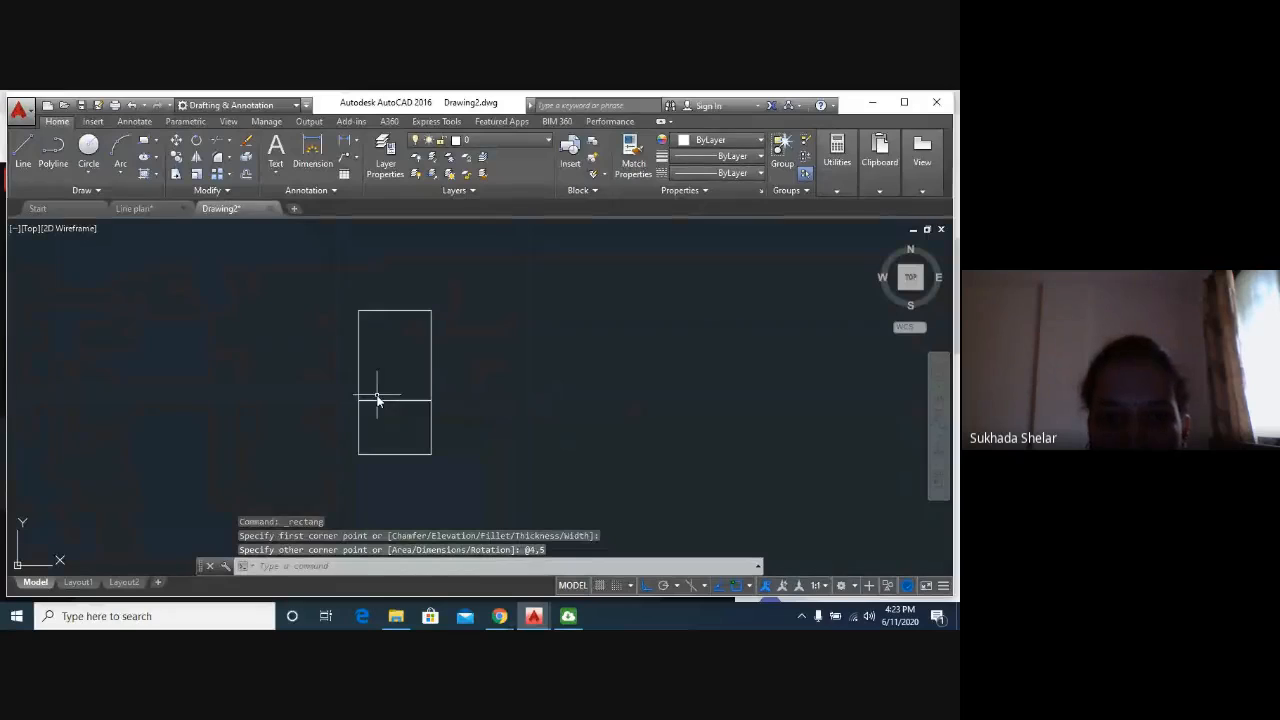
{"action": "middle_click_drag", "start_coordinate": [411, 379], "coordinate": [372, 425]}
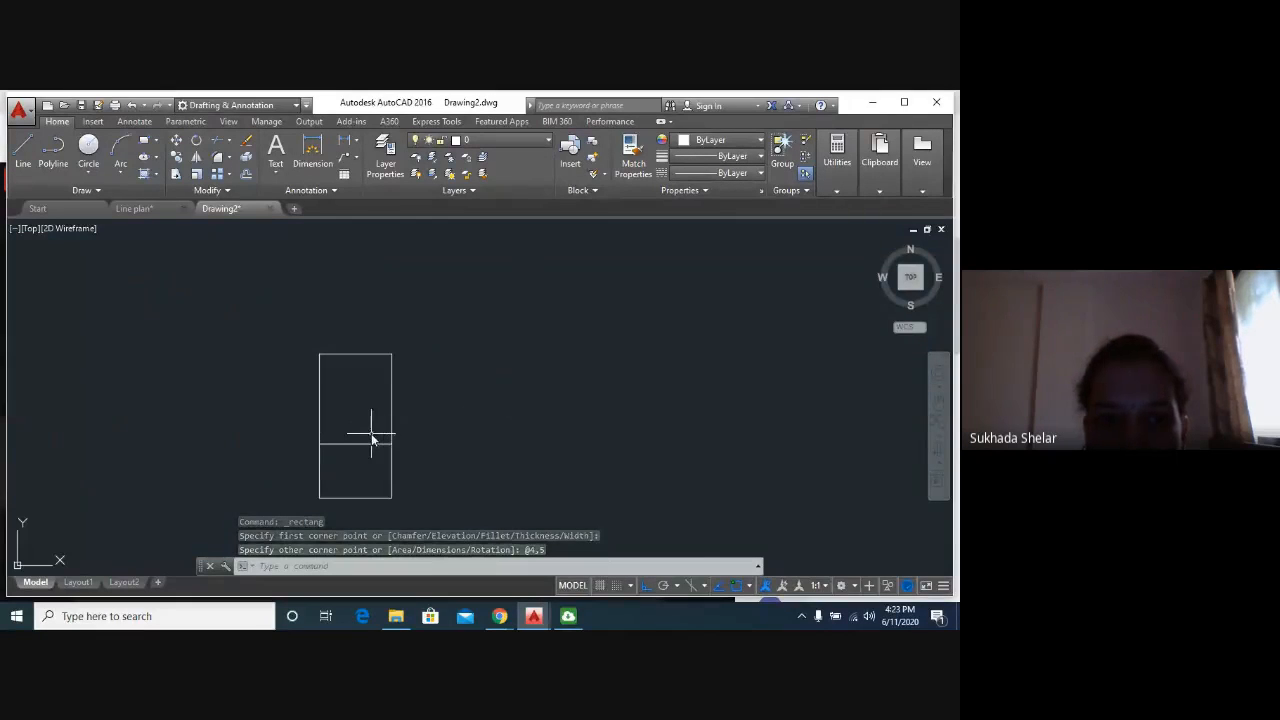
{"action": "scroll", "coordinate": [372, 437], "scroll_direction": "up", "scroll_amount": 1}
{"action": "middle_click_drag", "start_coordinate": [400, 380], "coordinate": [391, 403]}
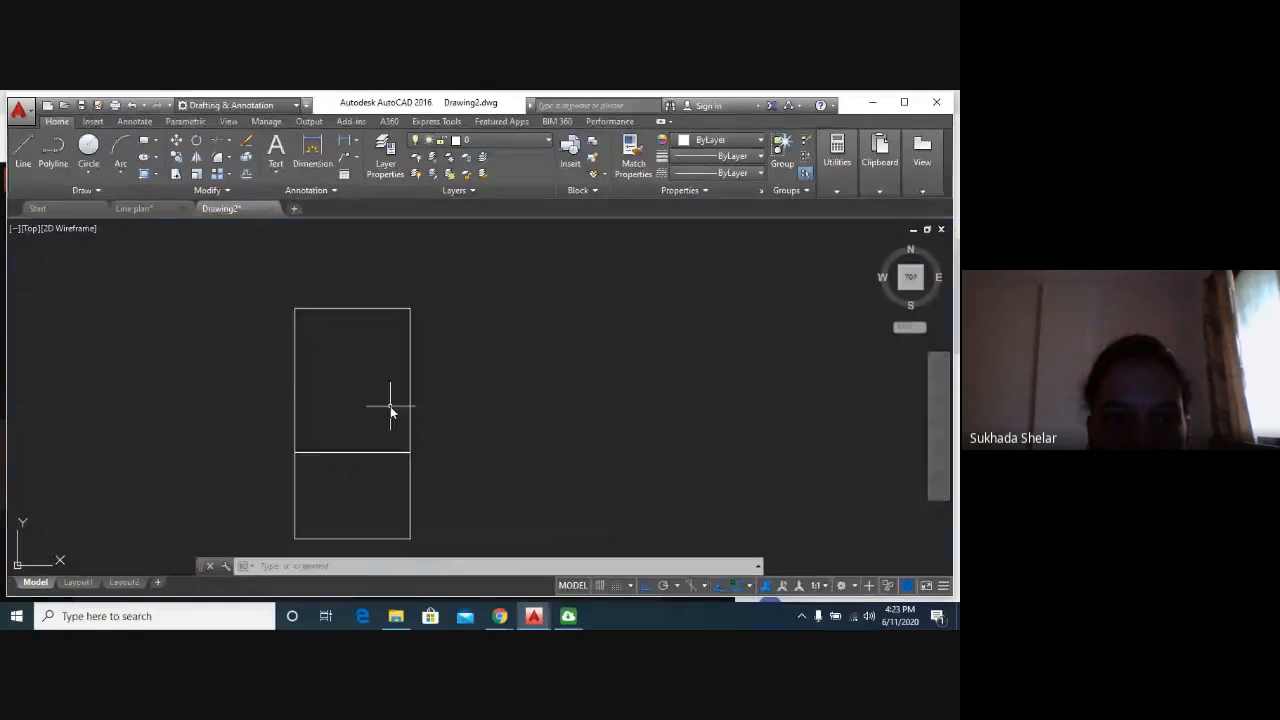
{"action": "left_click", "coordinate": [153, 208]}
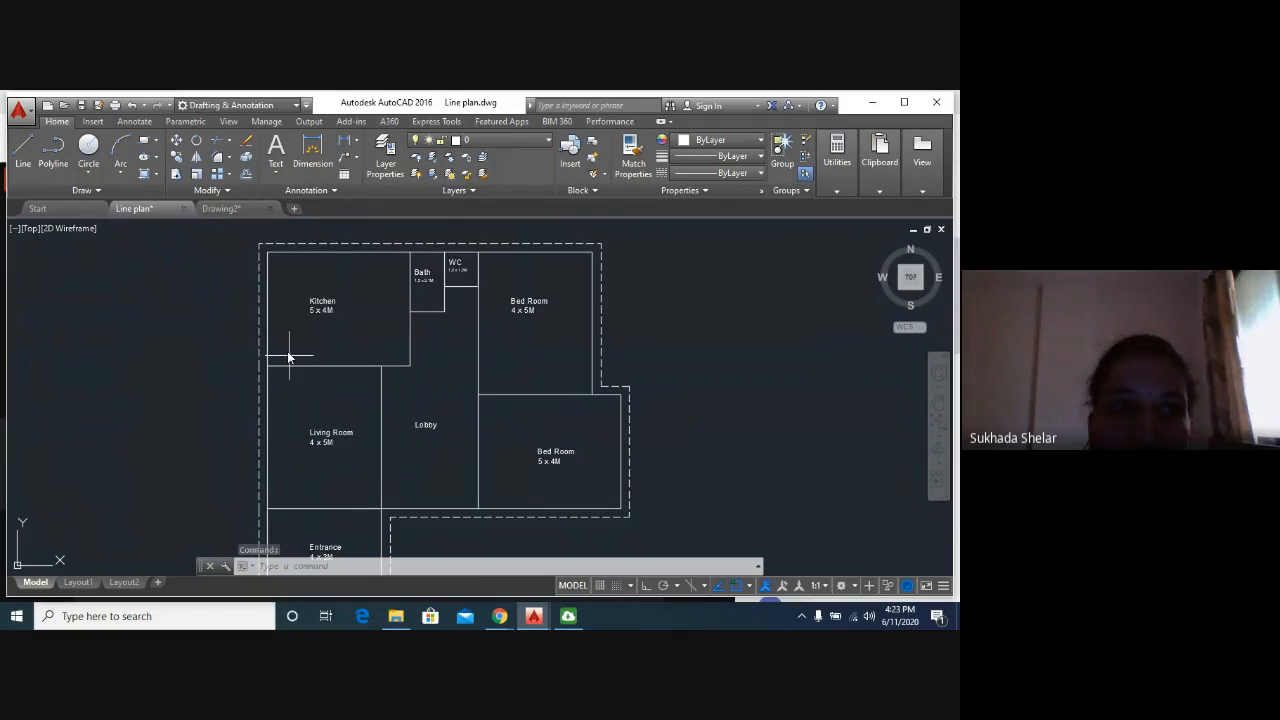
{"action": "left_click", "coordinate": [141, 145]}
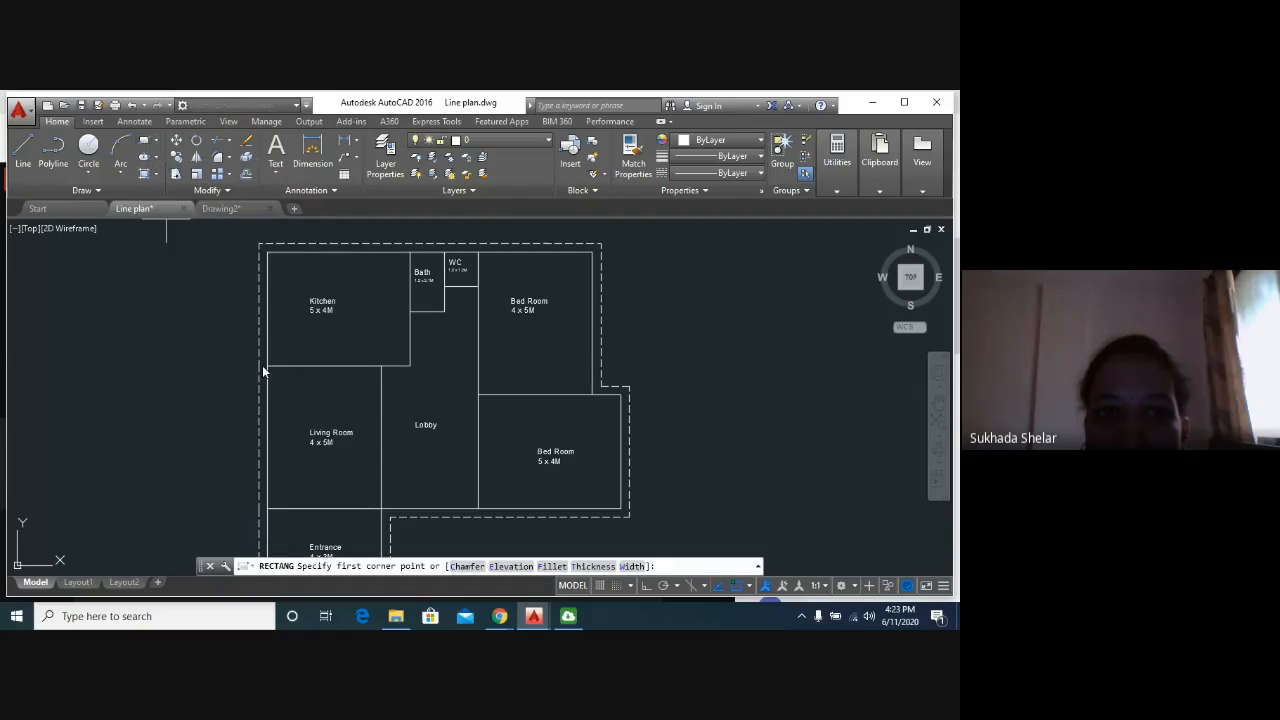
{"action": "left_click", "coordinate": [221, 208]}
Draw the Kitchen as a rectangle 5 wide and 4 high, starting from the Living Room's upper-left corner.
{"action": "left_click", "coordinate": [146, 142]}
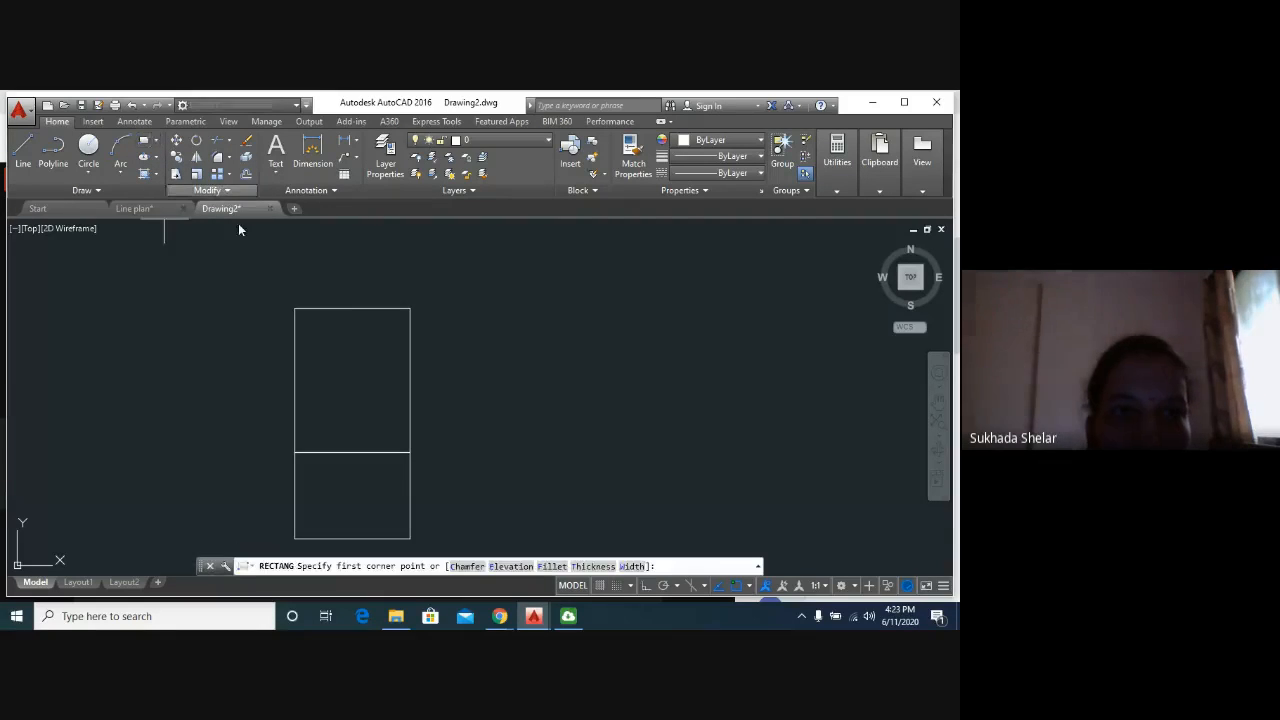
{"action": "left_click", "coordinate": [294, 309]}
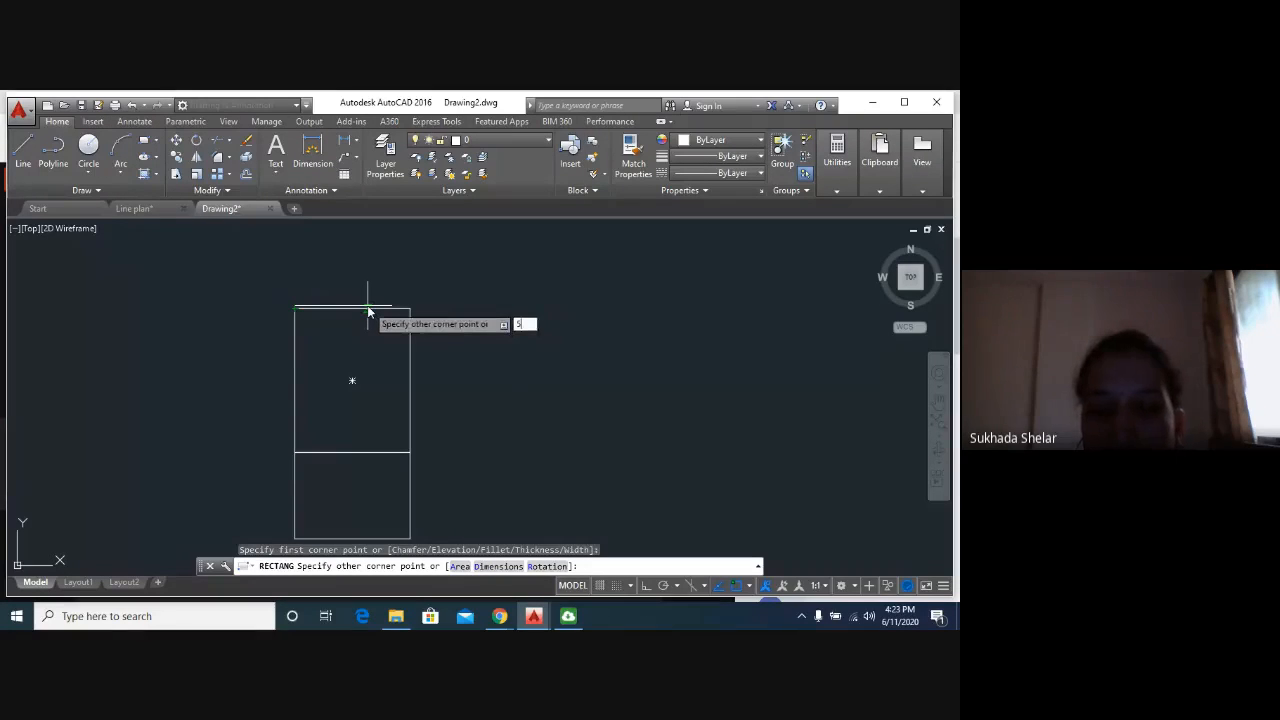
{"action": "type", "text": "4"}
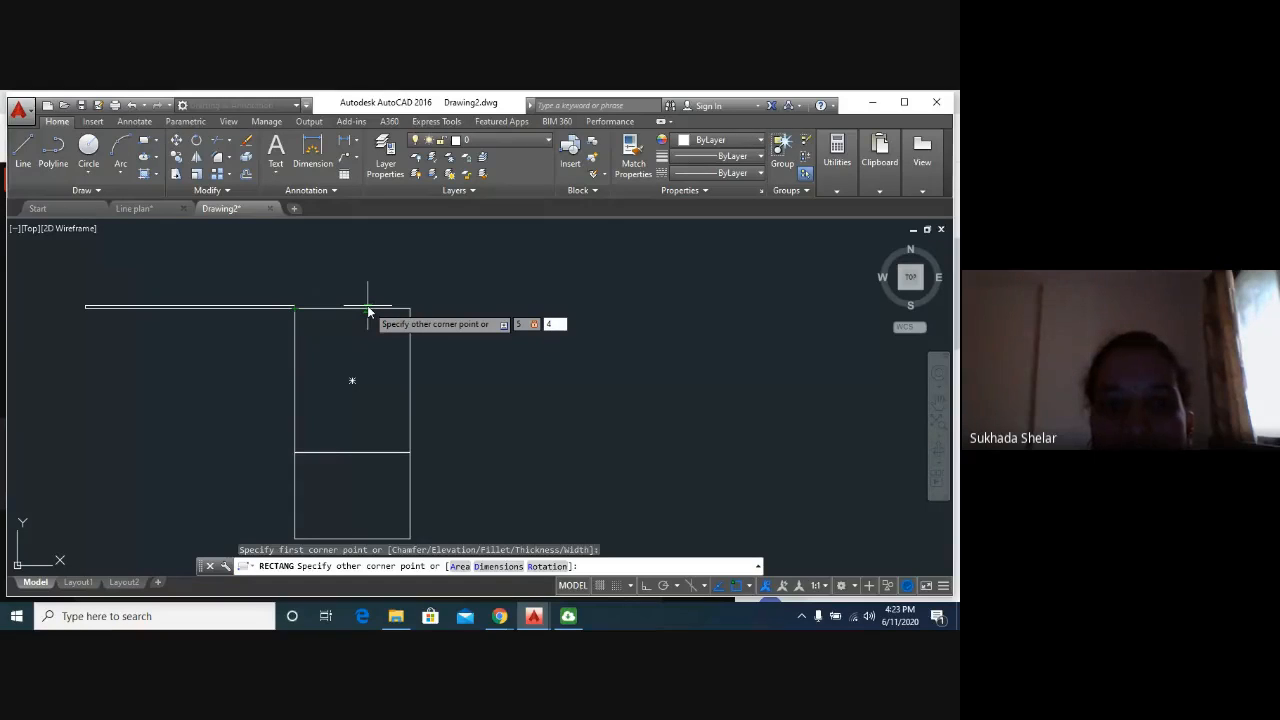
{"action": "key", "text": "Return"}
Examine the Bath and WC dimensions beside the Kitchen in the Line plan drawing and return to Drawing2.
{"action": "scroll", "coordinate": [368, 310], "scroll_direction": "down", "scroll_amount": 3}
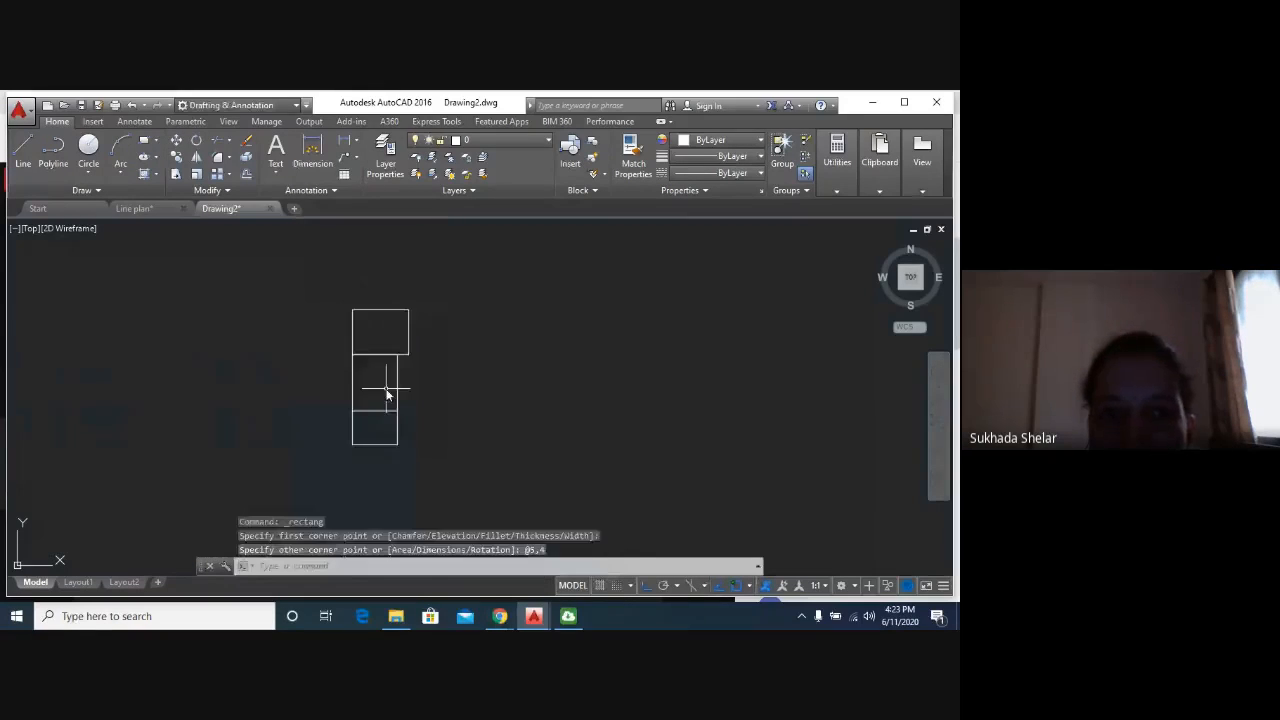
{"action": "middle_click_drag", "start_coordinate": [386, 386], "coordinate": [306, 391]}
{"action": "scroll", "coordinate": [317, 392], "scroll_direction": "up", "scroll_amount": 2}
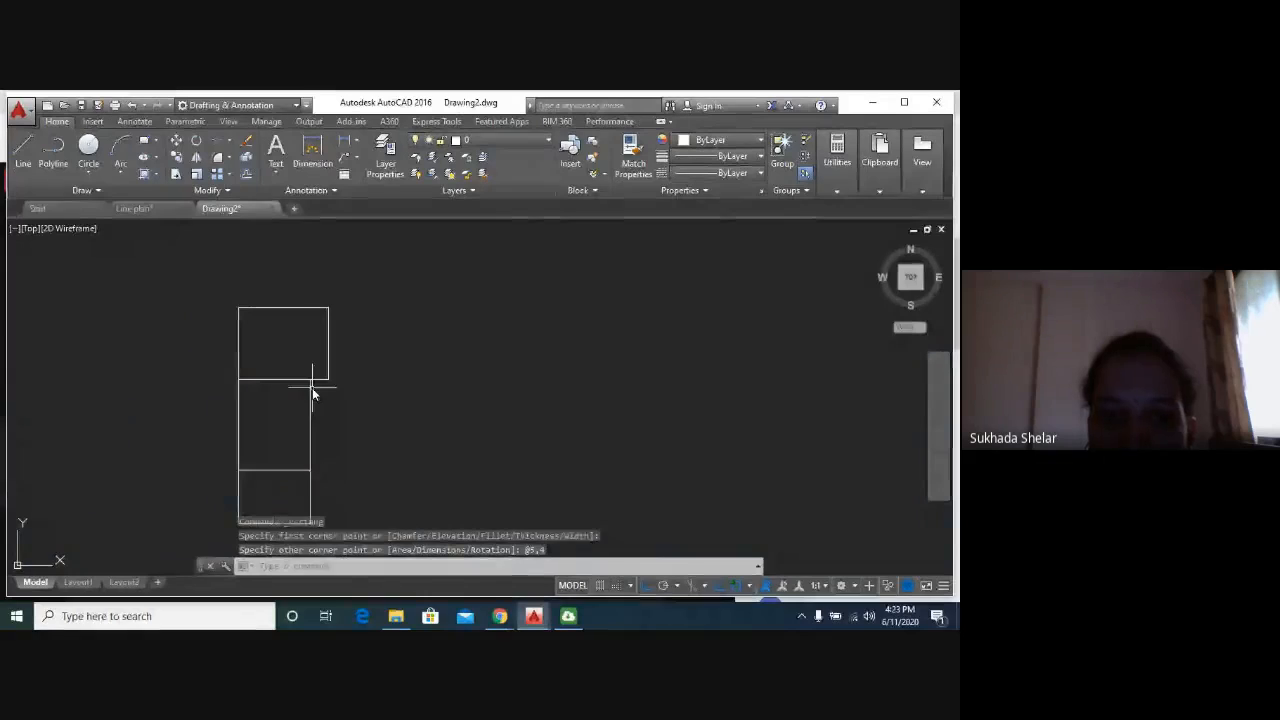
{"action": "middle_click_drag", "start_coordinate": [313, 393], "coordinate": [332, 381]}
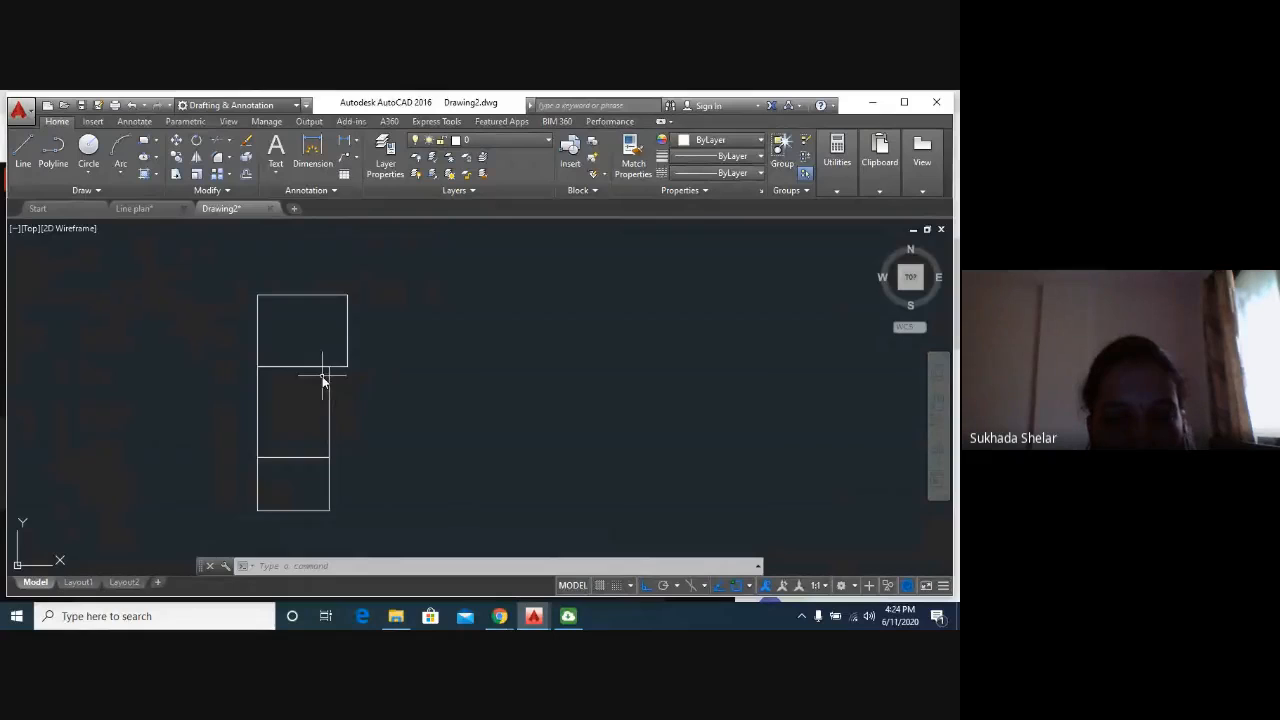
{"action": "left_click", "coordinate": [134, 208]}
{"action": "middle_click_drag", "start_coordinate": [423, 337], "coordinate": [380, 357]}
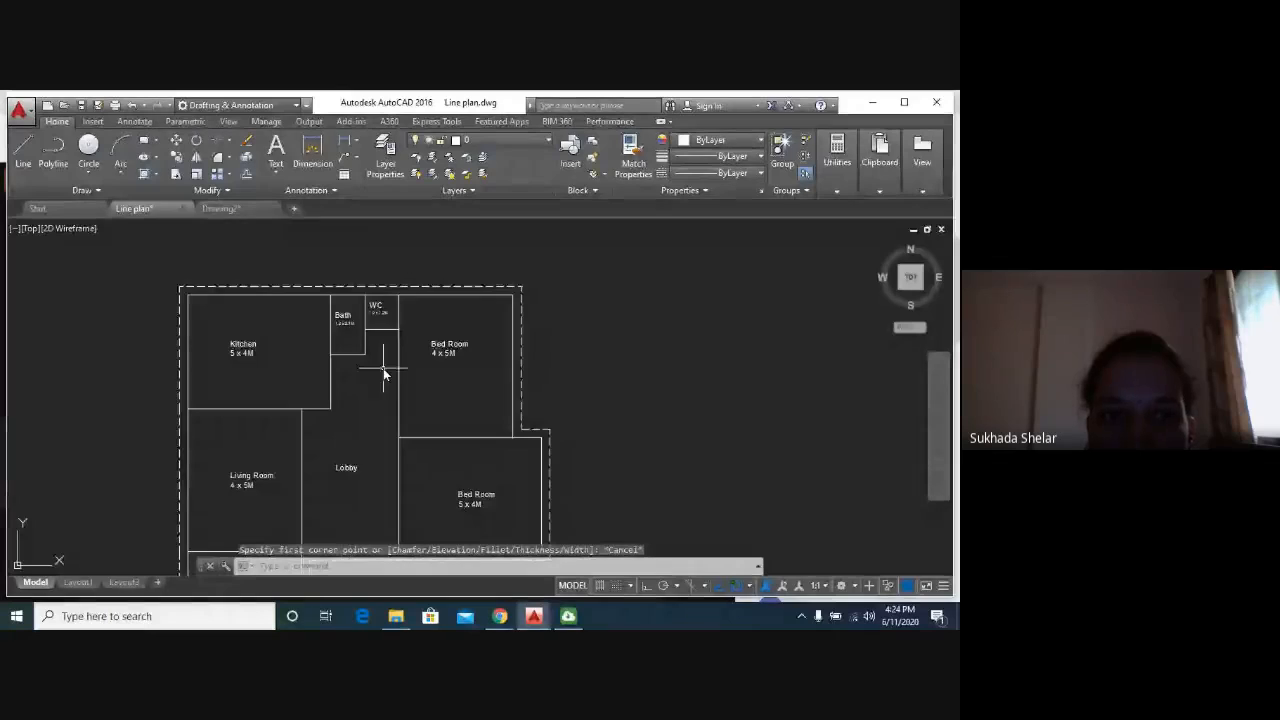
{"action": "scroll", "coordinate": [383, 350], "scroll_direction": "up", "scroll_amount": 2}
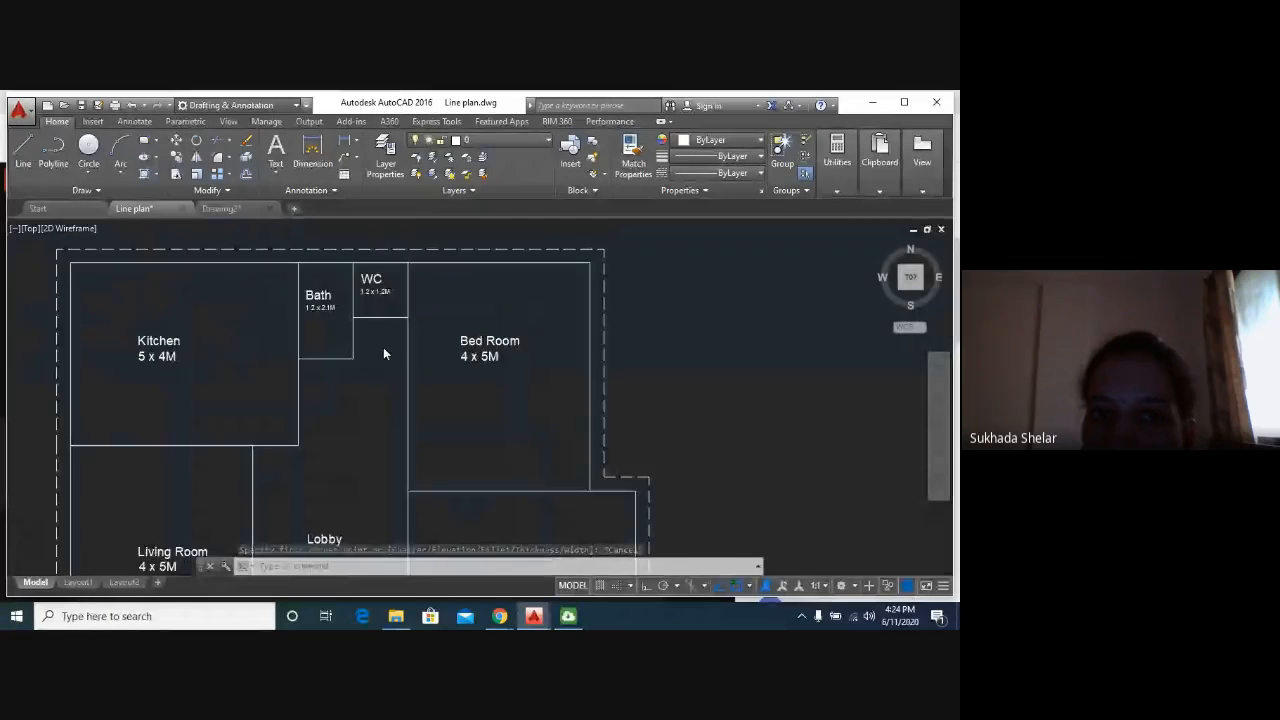
{"action": "scroll", "coordinate": [391, 343], "scroll_direction": "up", "scroll_amount": 2}
{"action": "middle_click_drag", "start_coordinate": [396, 340], "coordinate": [530, 474]}
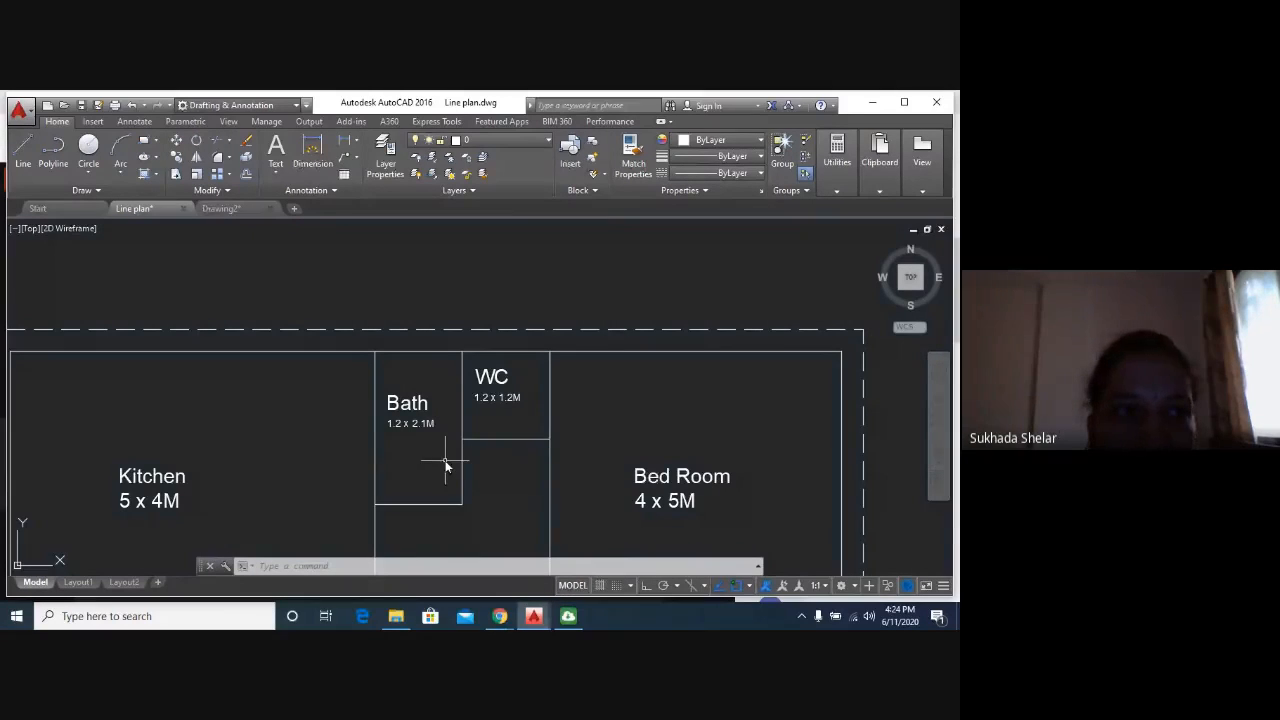
{"action": "key", "text": "ctrl+Tab"}
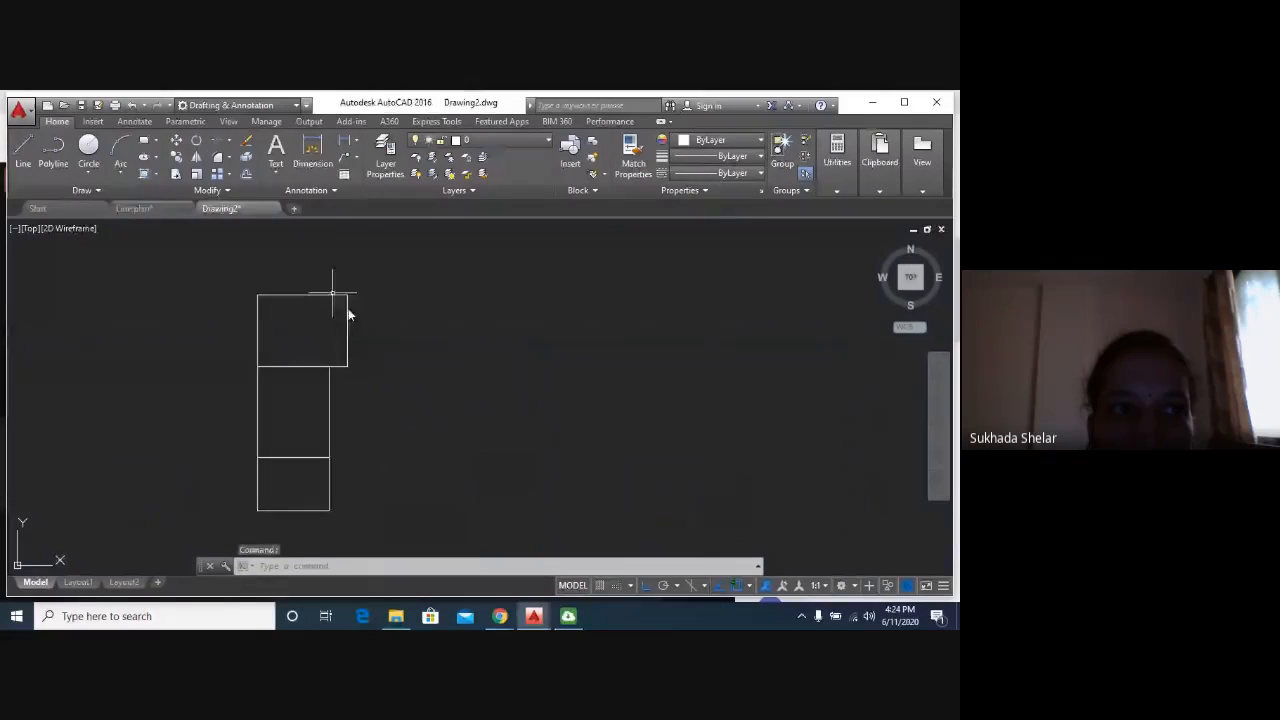
Draw the Bath with lines as a rectangle 1.2 wide and 2.1 high, starting from the Kitchen's upper-right corner.
{"action": "left_click", "coordinate": [20, 163]}
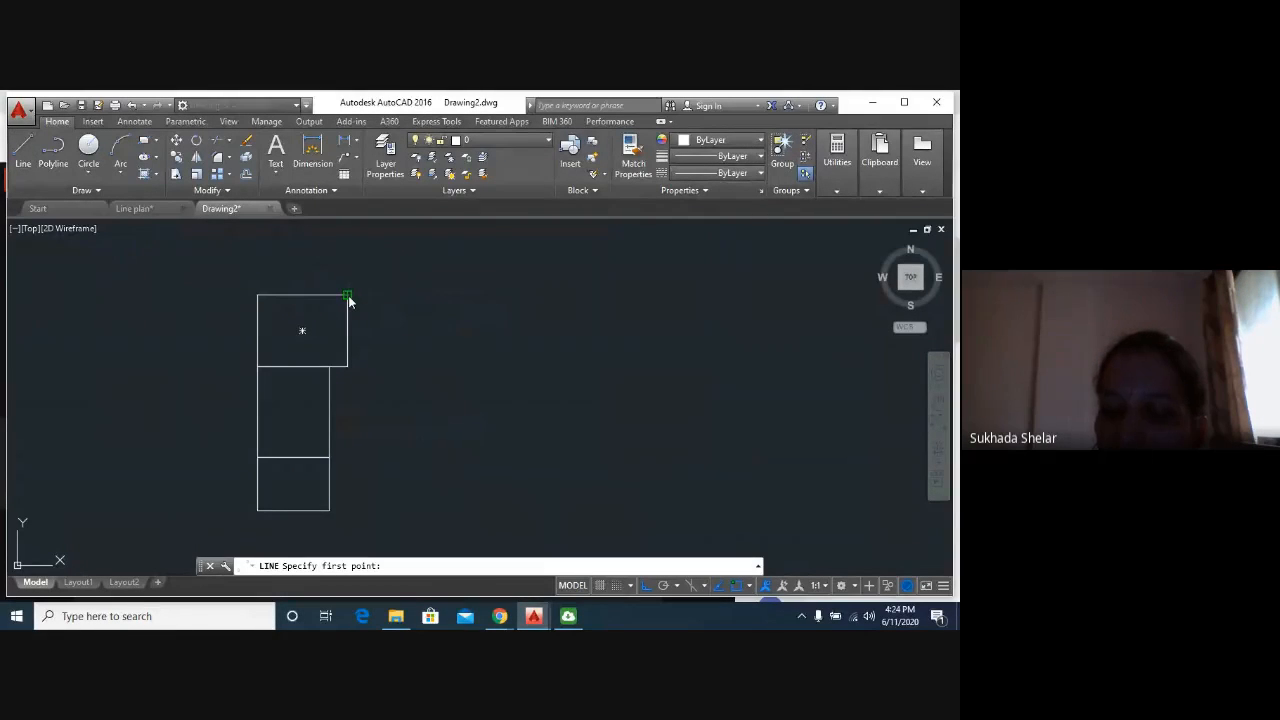
{"action": "left_click", "coordinate": [348, 296]}
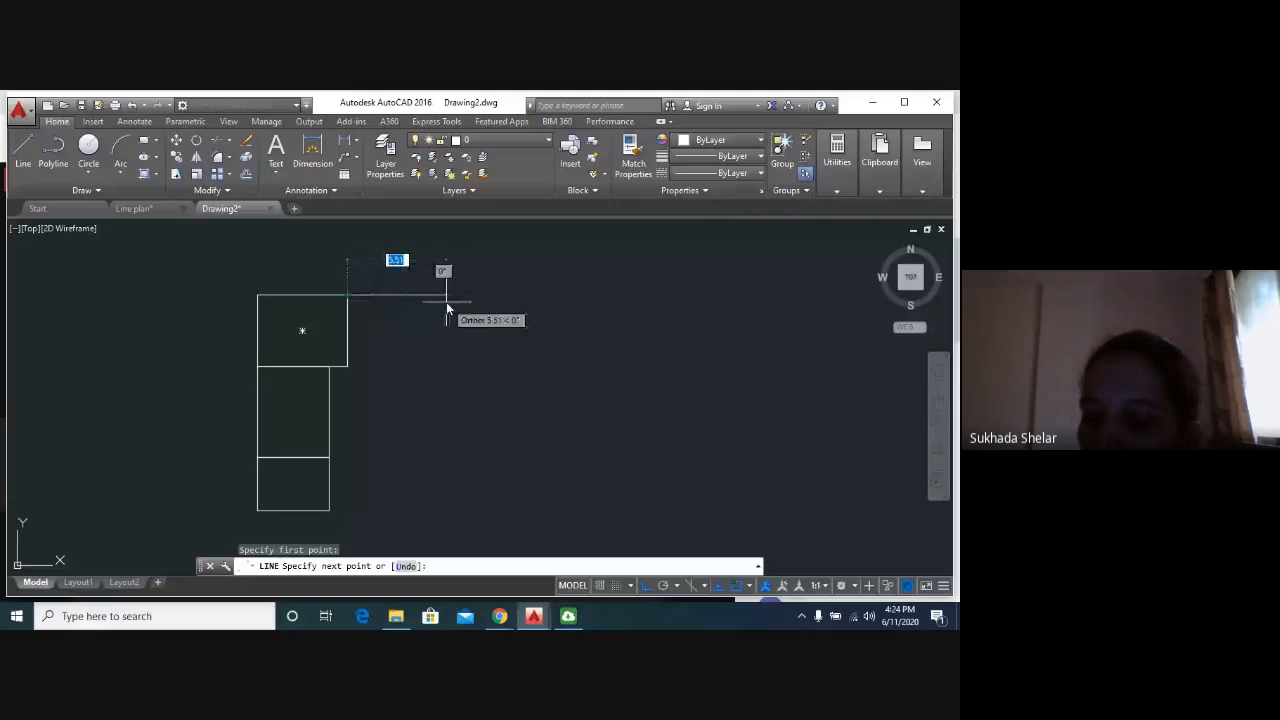
{"action": "type", "text": "1.2"}
{"action": "key", "text": "Return"}
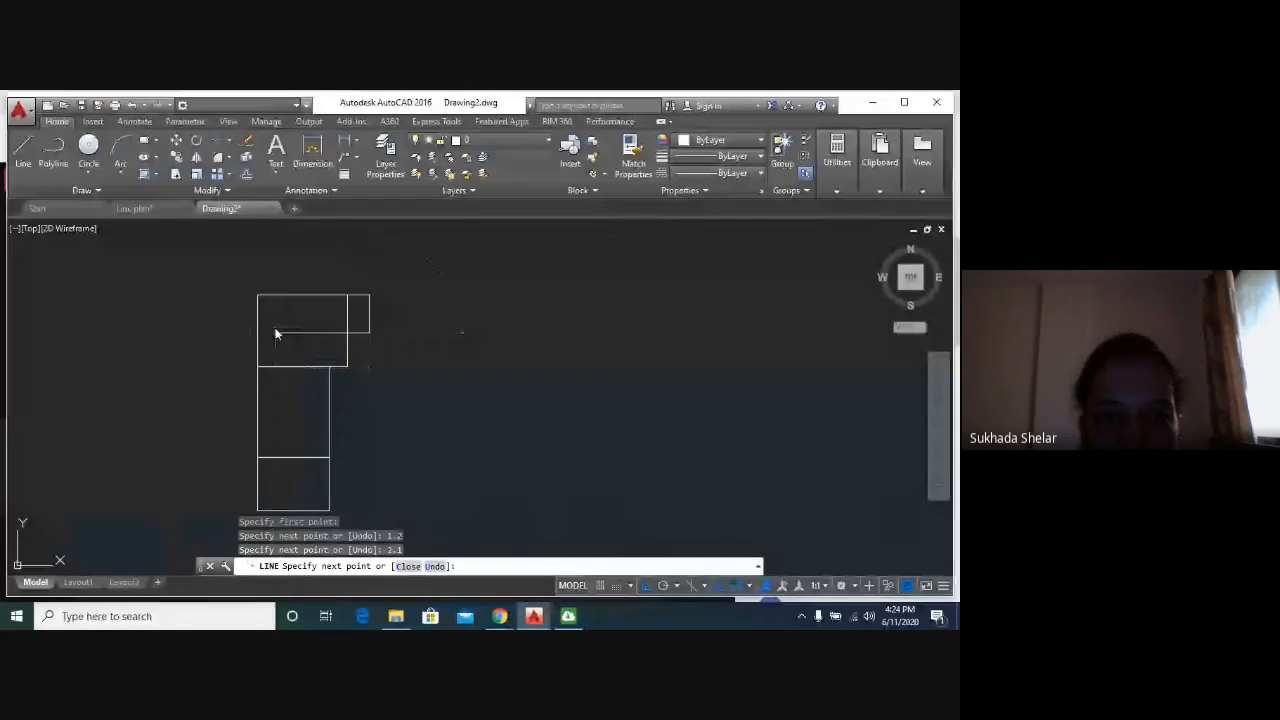
{"action": "type", "text": "1.2"}
{"action": "key", "text": "Return"}
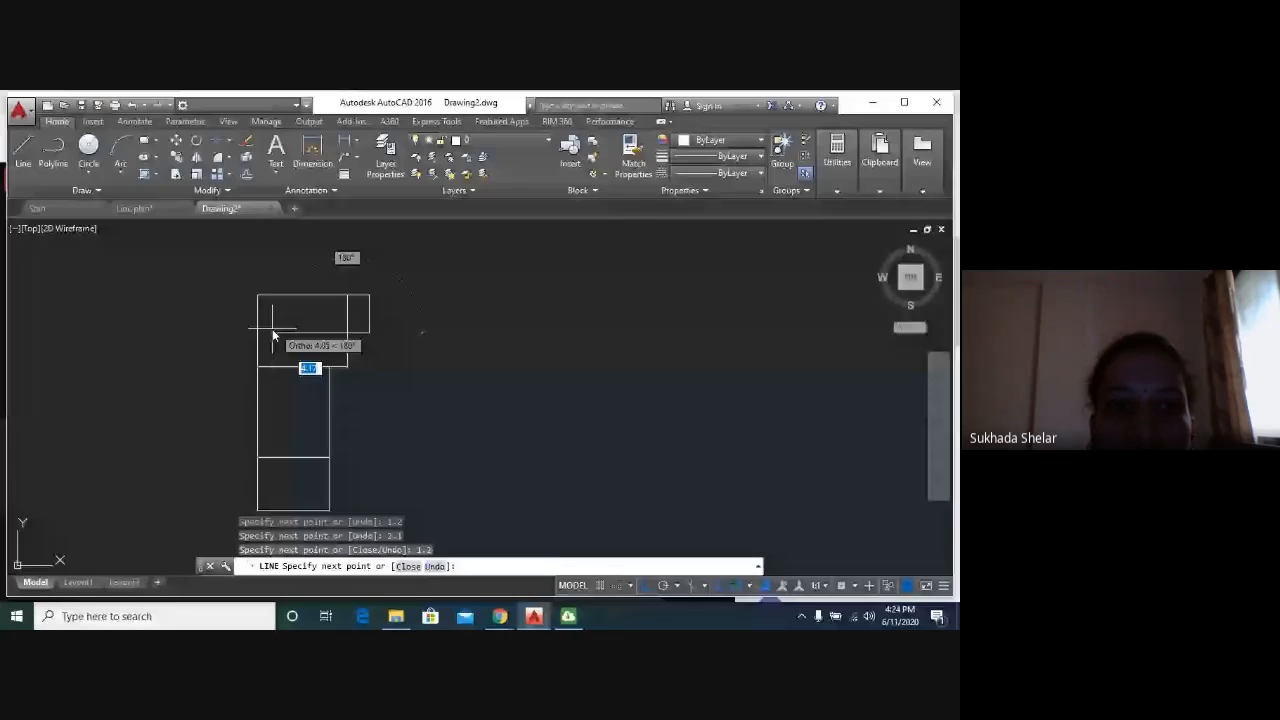
{"action": "key", "text": "Escape"}
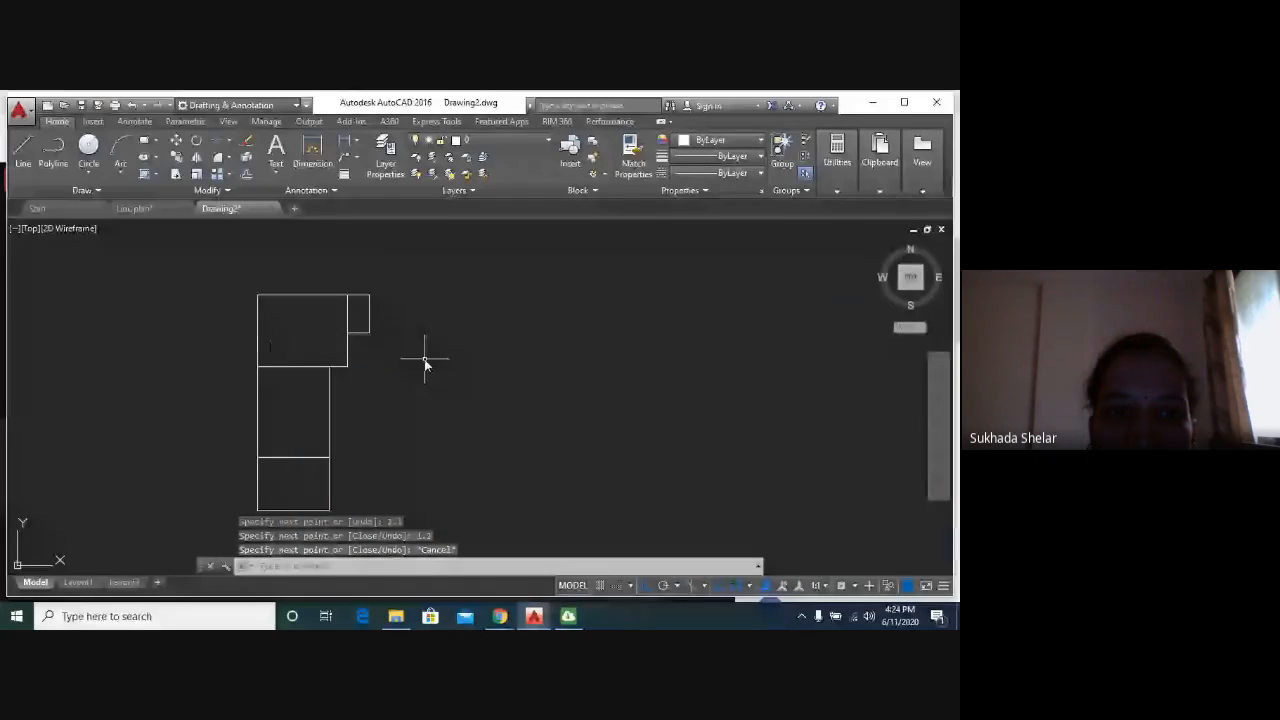
Draw the WC with lines as a 1.2 by 1.2 square, starting from the Bath's upper-right corner.
{"action": "scroll", "coordinate": [331, 380], "scroll_direction": "up", "scroll_amount": 2}
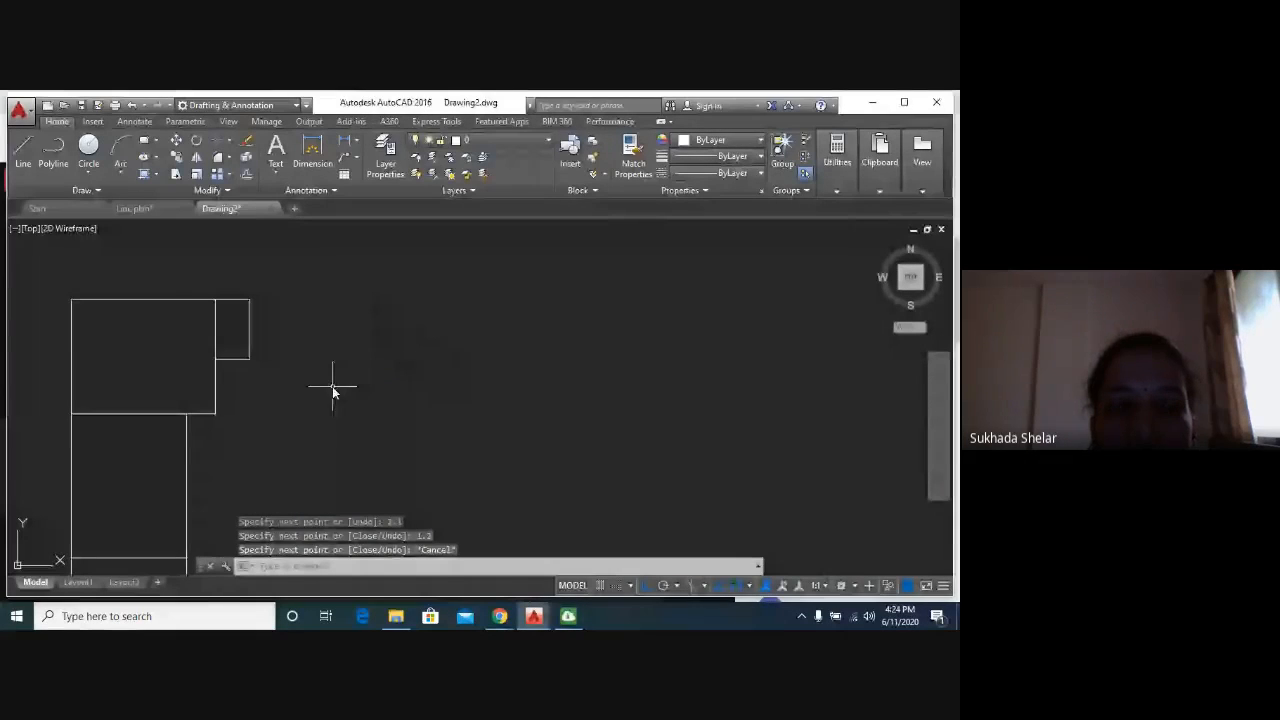
{"action": "middle_click_drag", "start_coordinate": [333, 392], "coordinate": [409, 371]}
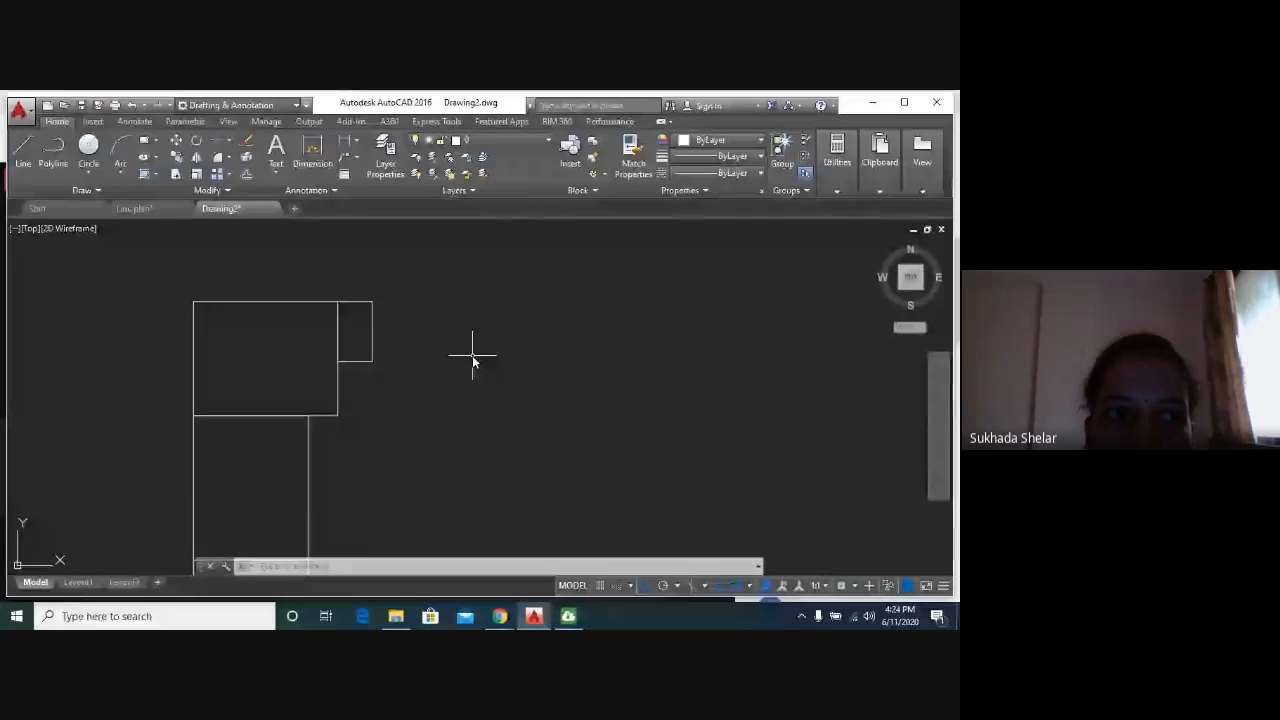
{"action": "left_click", "coordinate": [22, 163]}
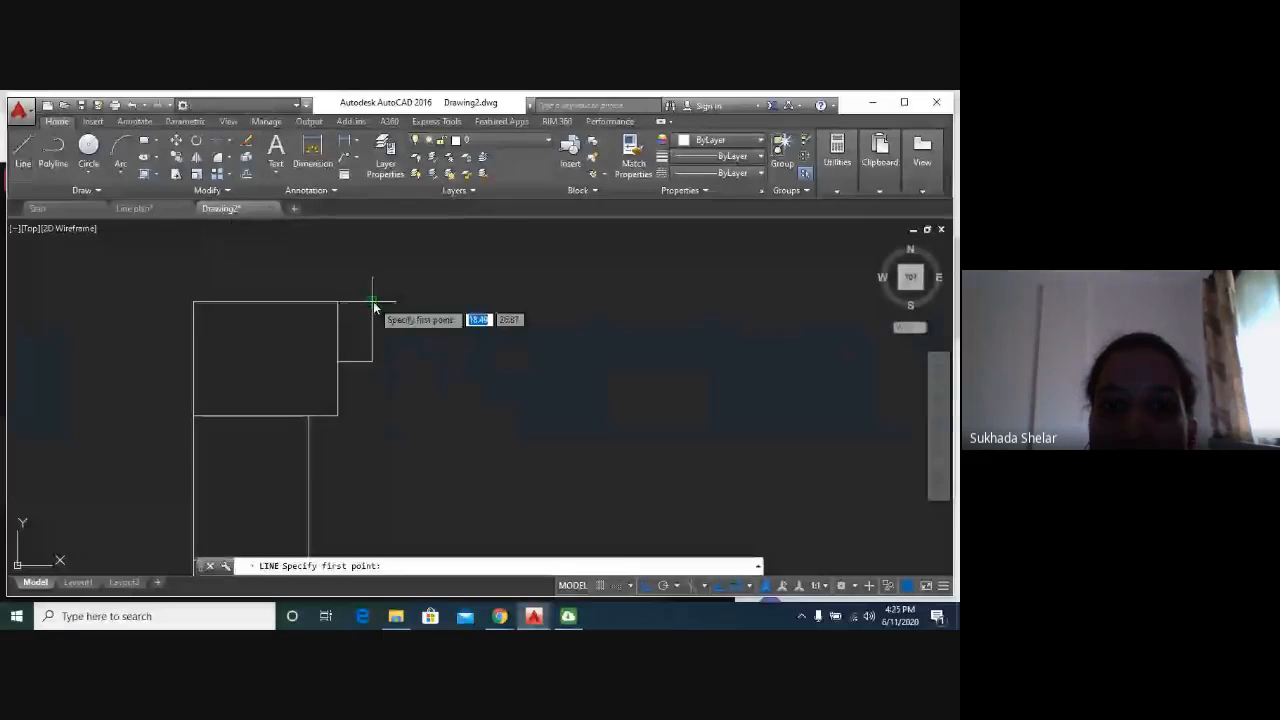
{"action": "left_click", "coordinate": [373, 300]}
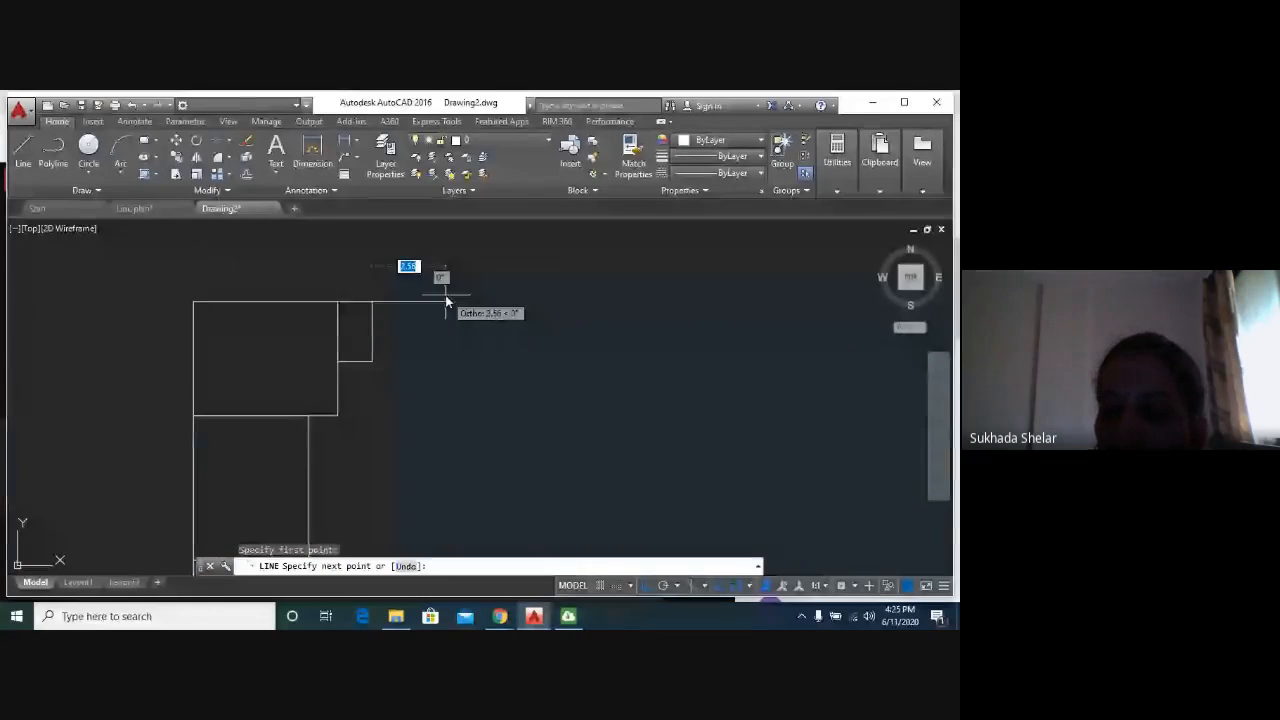
{"action": "type", "text": "1.2"}
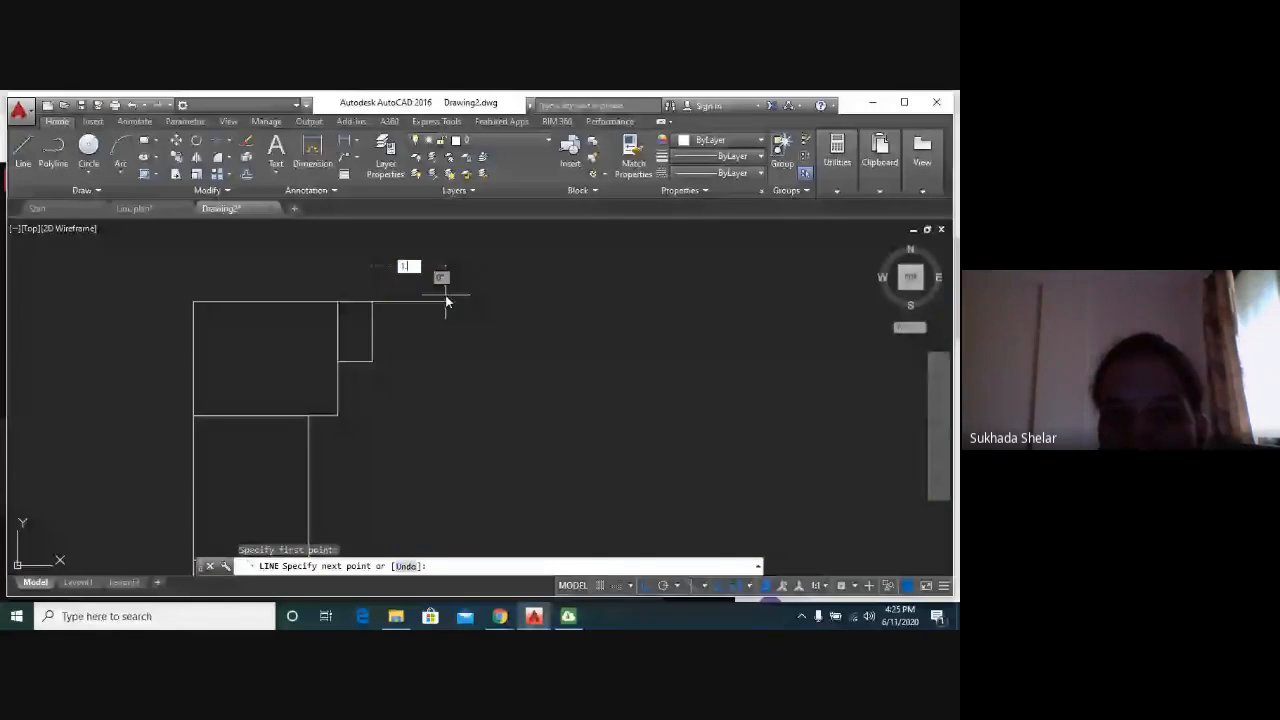
{"action": "key", "text": "Return"}
{"action": "type", "text": "1.2"}
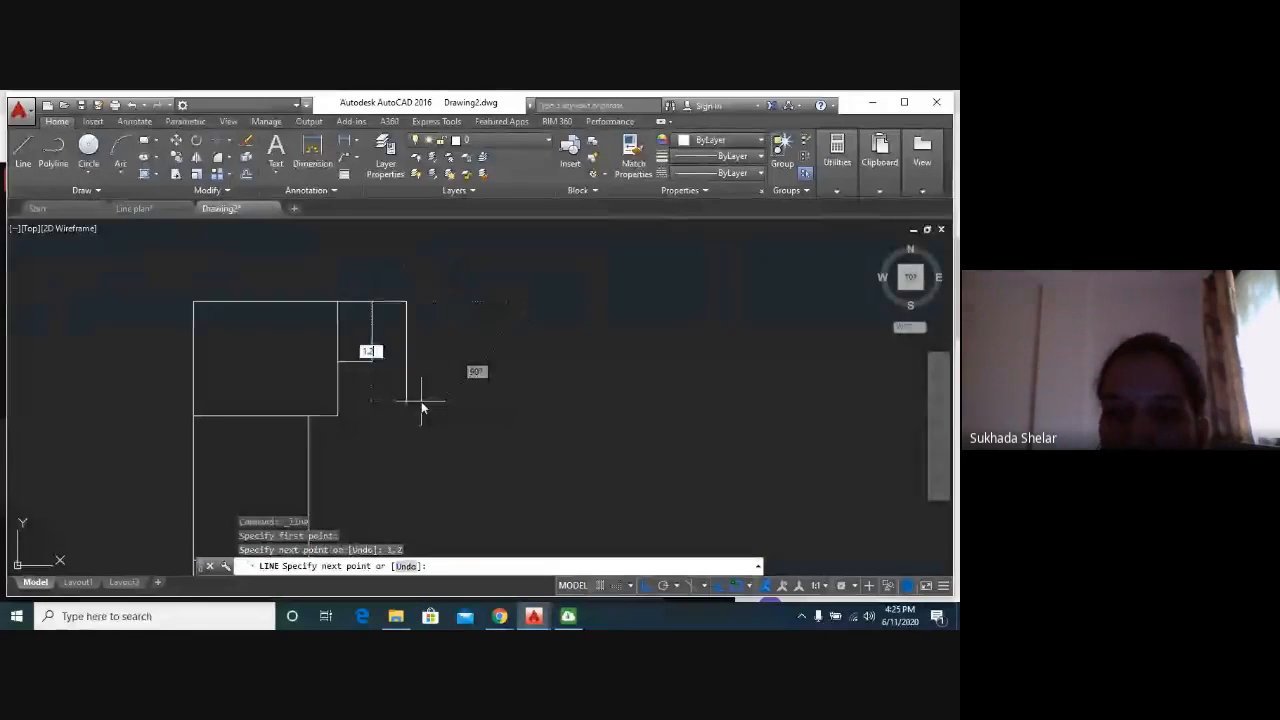
{"action": "key", "text": "Return"}
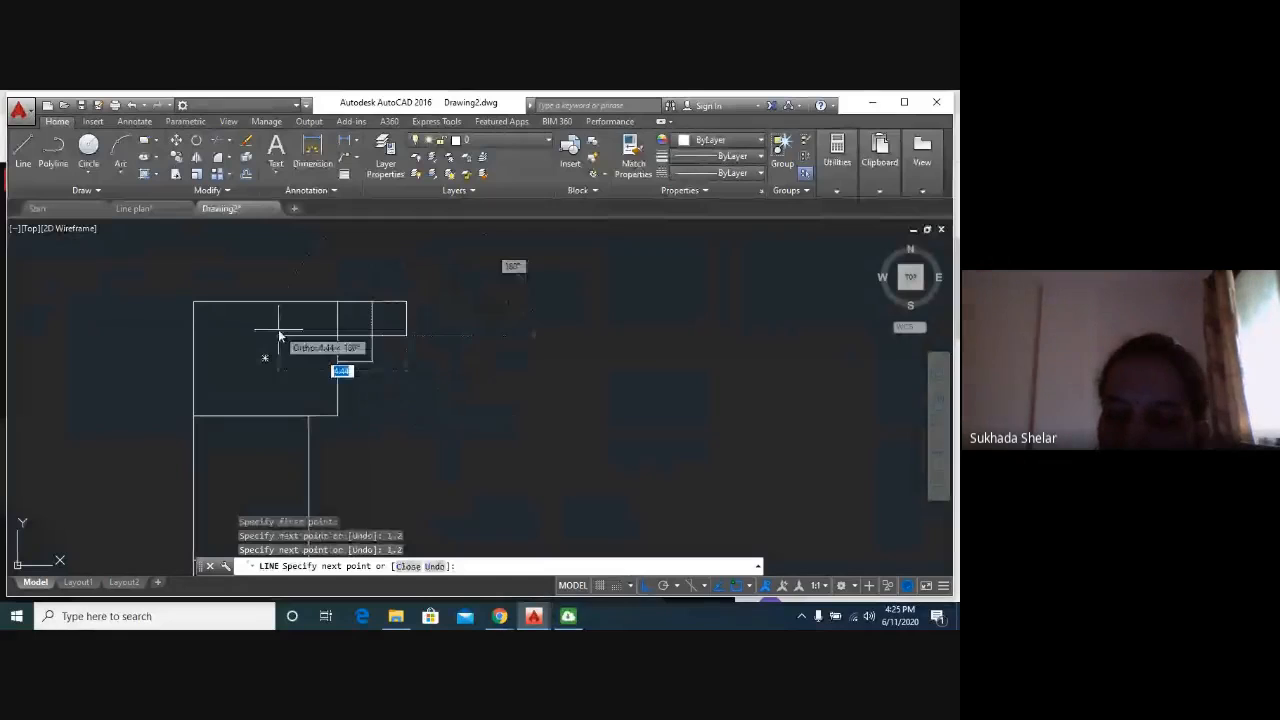
{"action": "type", "text": "1.2"}
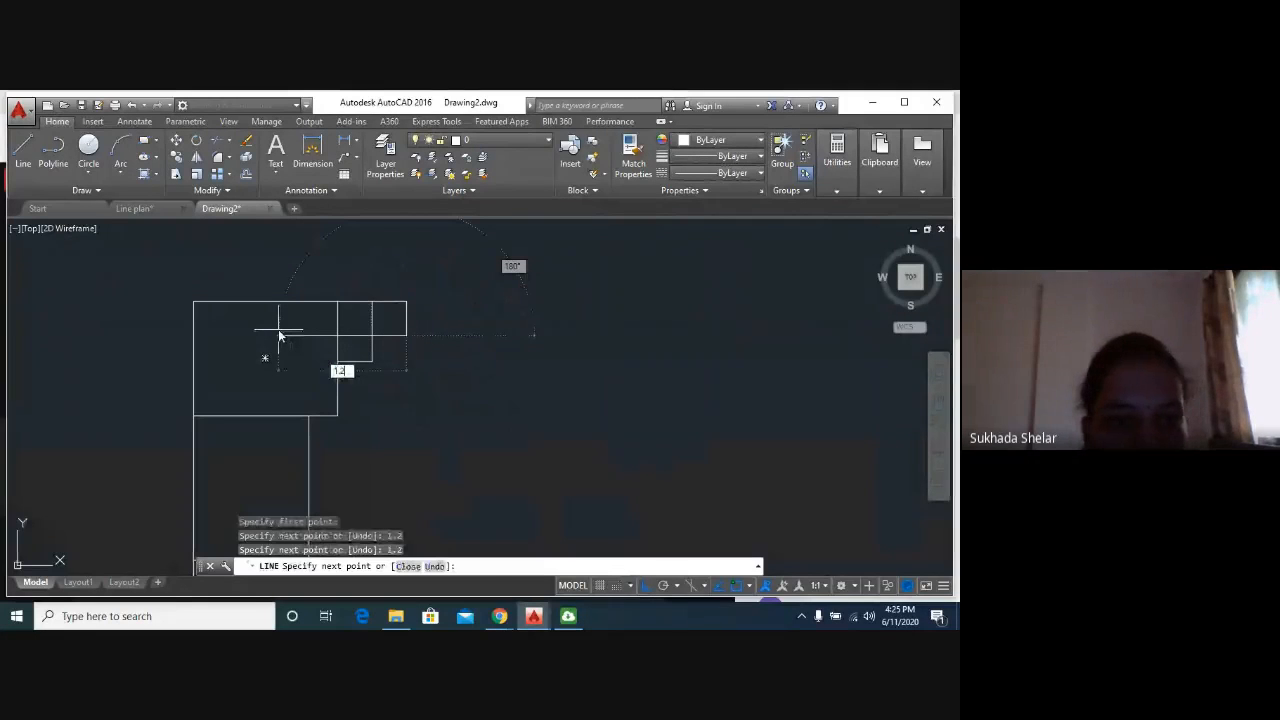
{"action": "key", "text": "Return"}
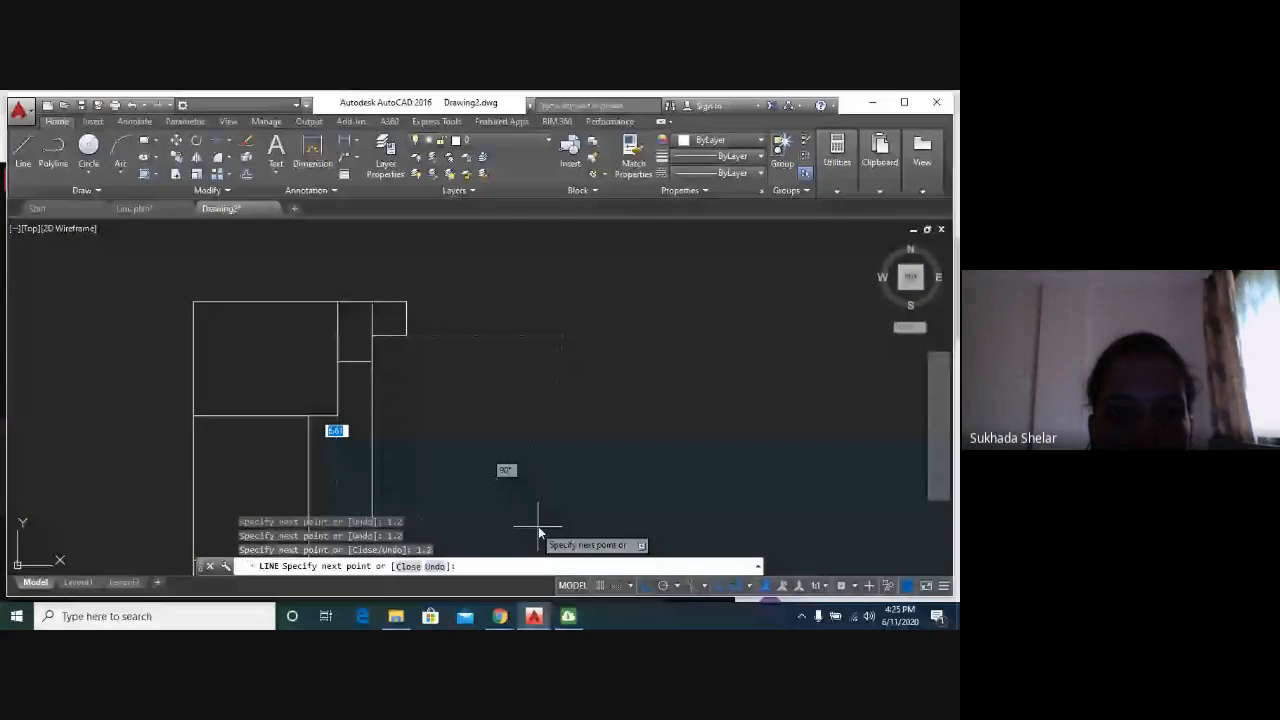
{"action": "key", "text": "Escape"}
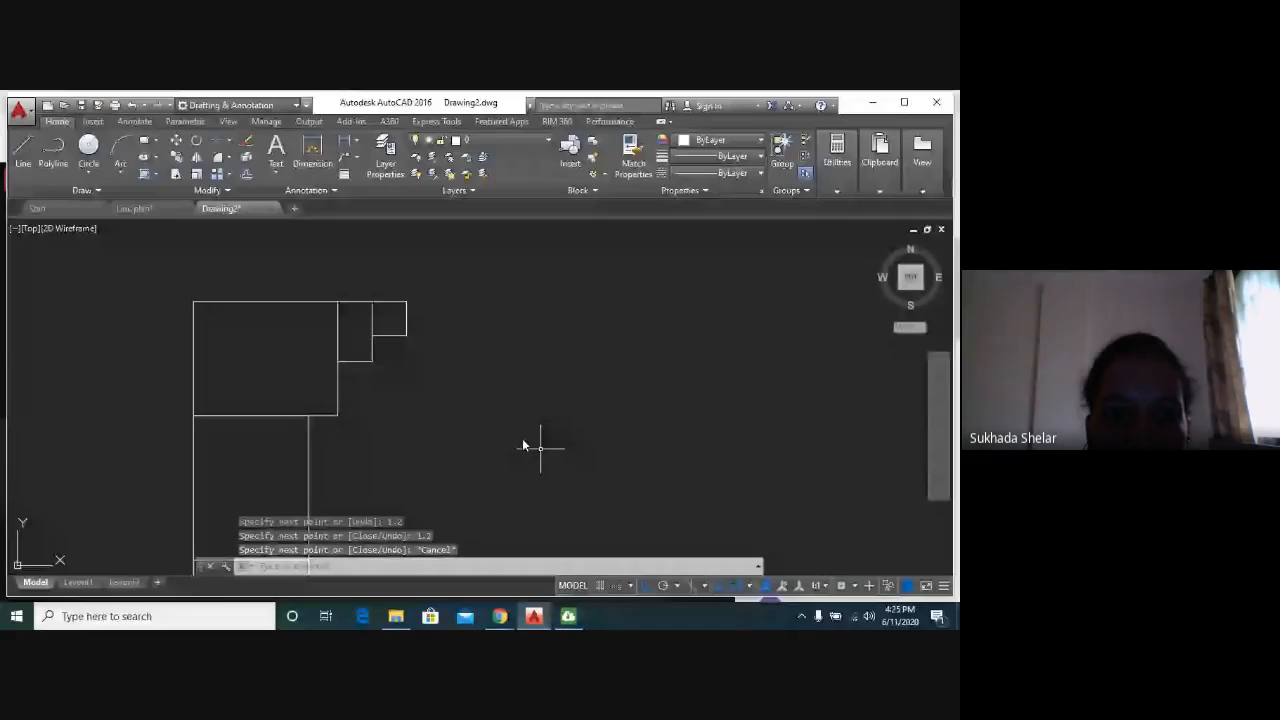
Check the dimensions and position of the Bed Room beside the WC in the Line plan drawing and return to Drawing2.
{"action": "scroll", "coordinate": [357, 383], "scroll_direction": "down", "scroll_amount": 2}
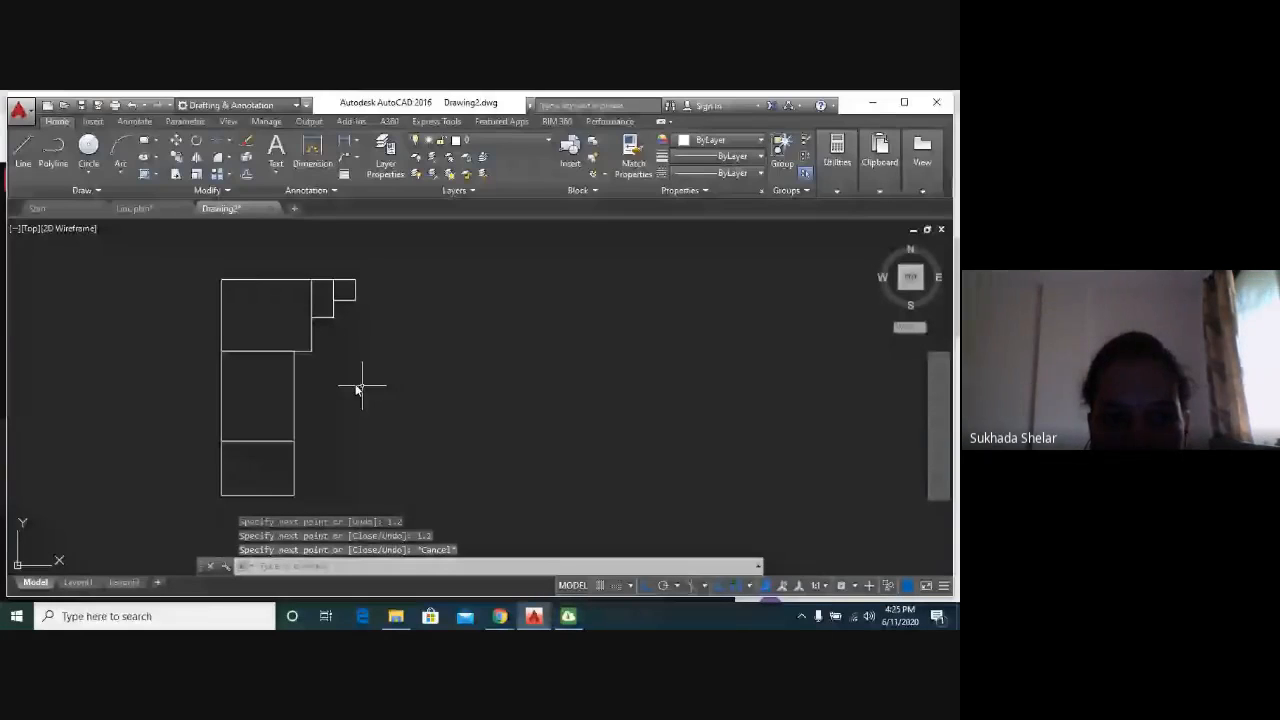
{"action": "scroll", "coordinate": [372, 385], "scroll_direction": "up", "scroll_amount": 2}
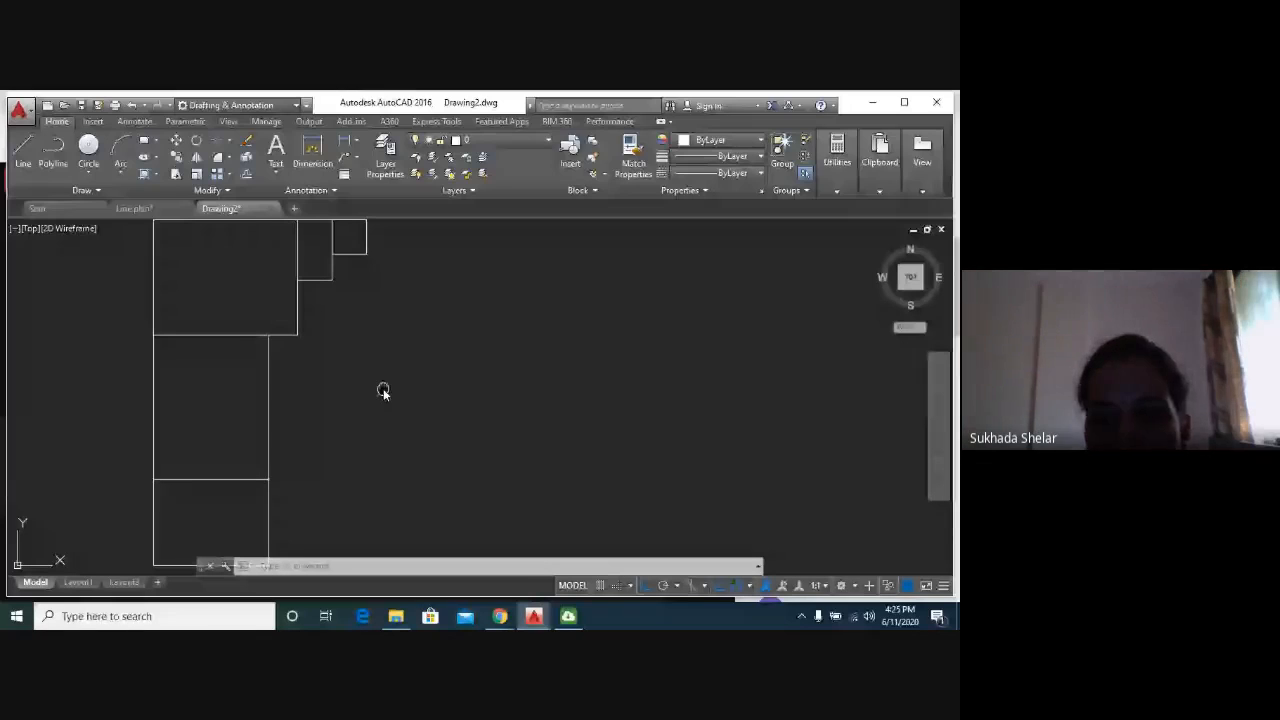
{"action": "key", "text": "ctrl+Tab"}
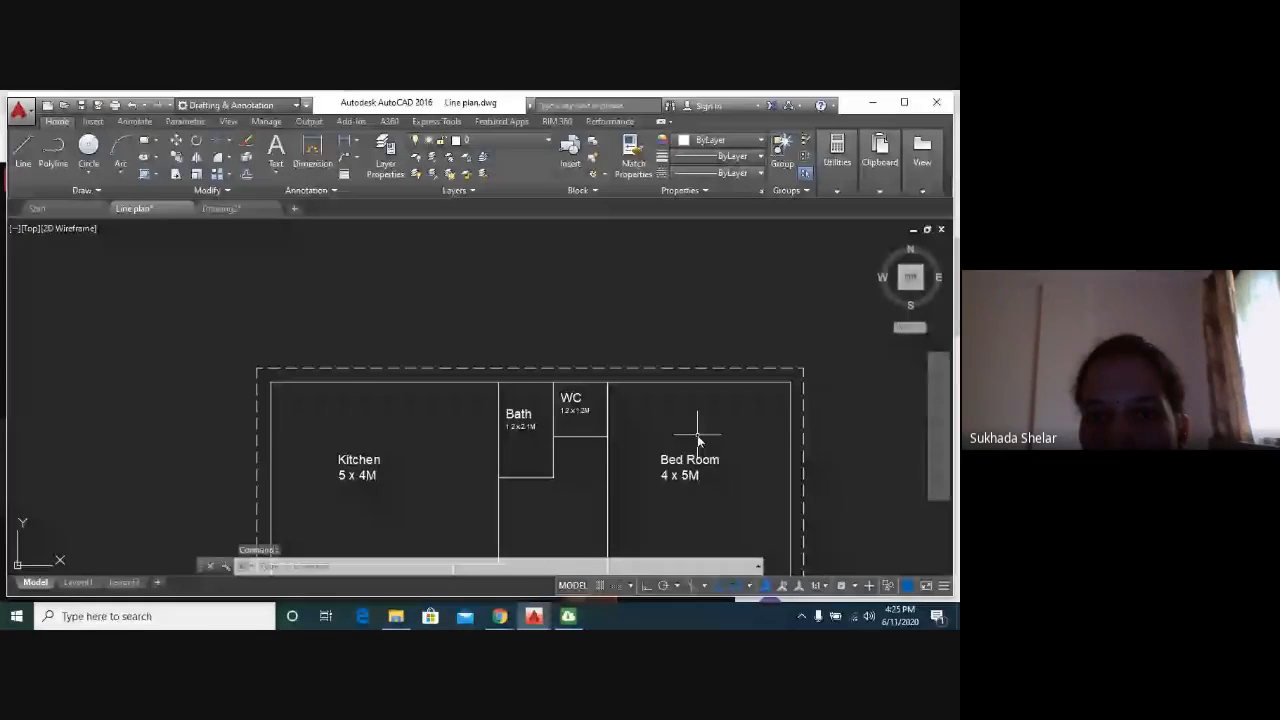
{"action": "middle_click_drag", "start_coordinate": [697, 435], "coordinate": [558, 239]}
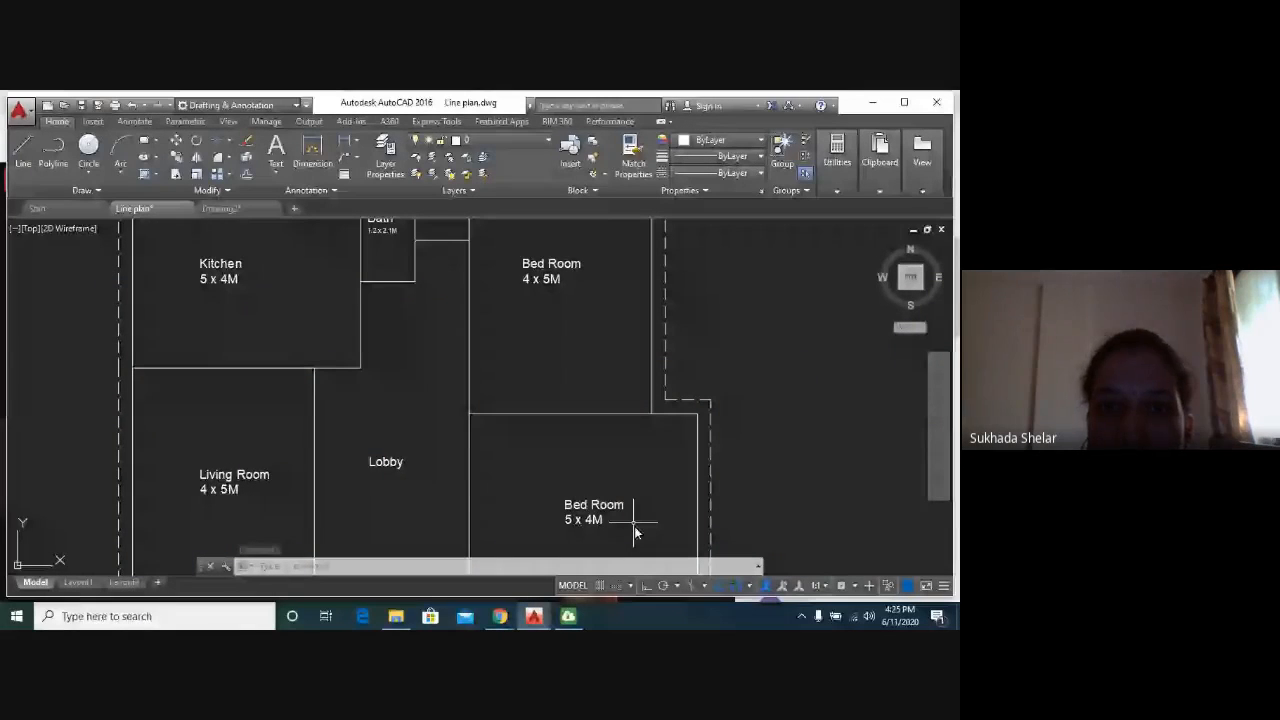
{"action": "middle_click_drag", "start_coordinate": [614, 452], "coordinate": [620, 471]}
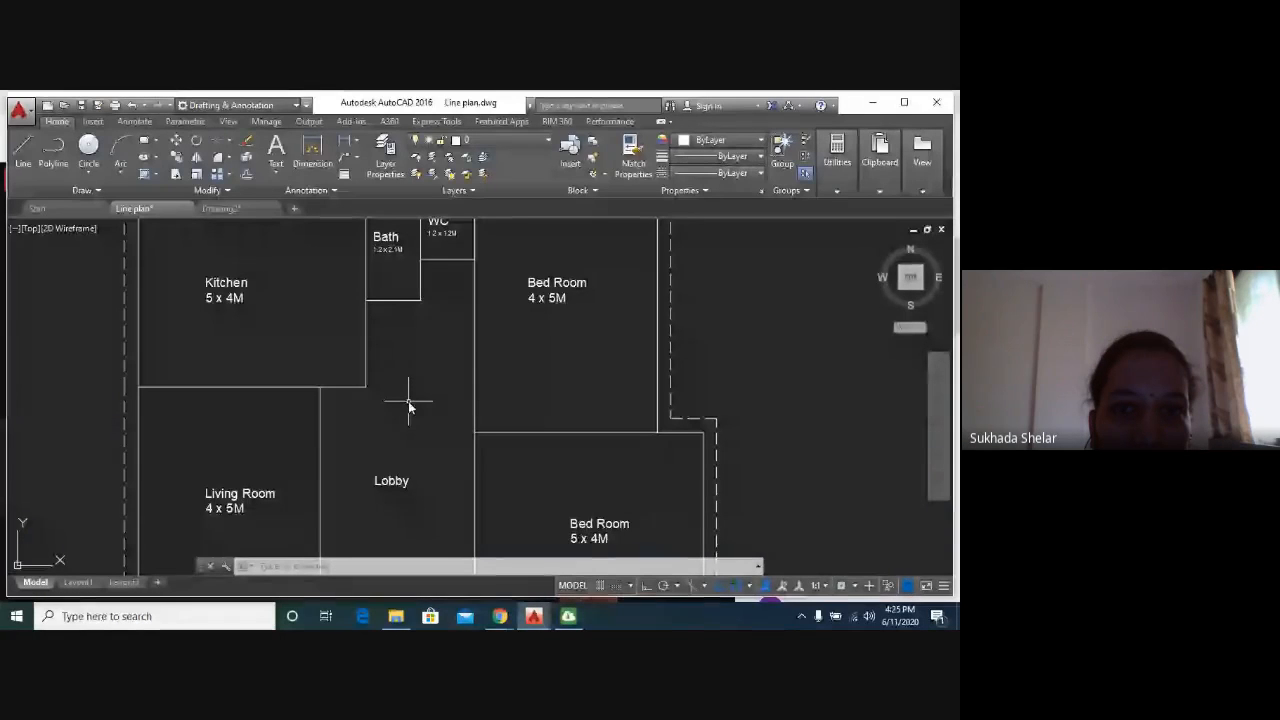
{"action": "middle_click_drag", "start_coordinate": [408, 401], "coordinate": [402, 477]}
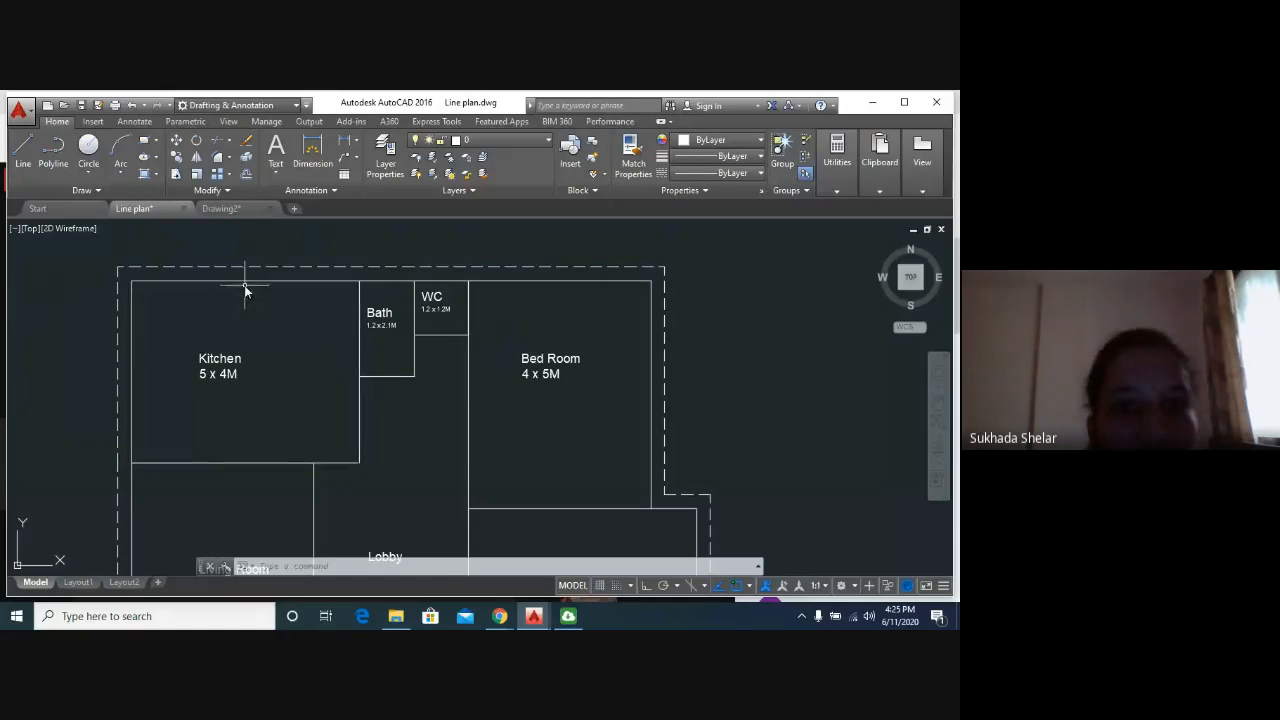
{"action": "left_click", "coordinate": [240, 212]}
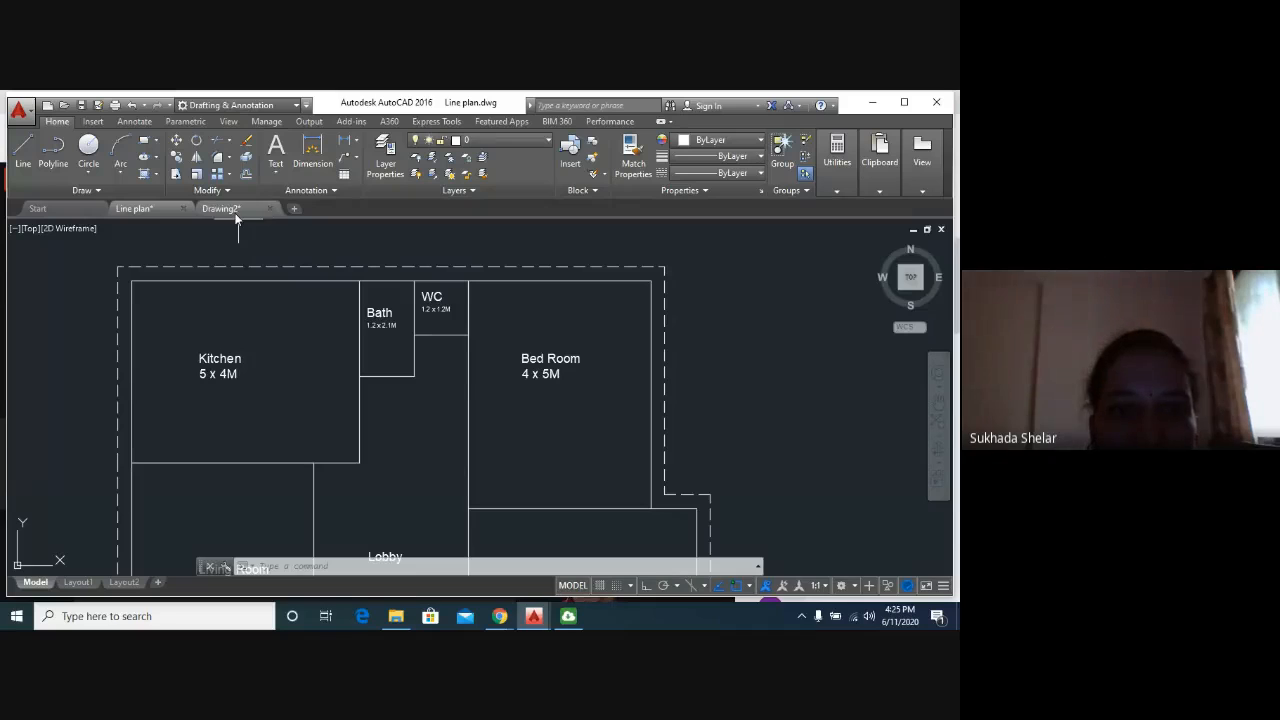
Draw the first Bed Room with lines as a rectangle 4 wide and 5 high, starting from the WC's upper-right corner.
{"action": "left_click", "coordinate": [24, 158]}
{"action": "scroll", "coordinate": [480, 370], "scroll_direction": "up", "scroll_amount": 2}
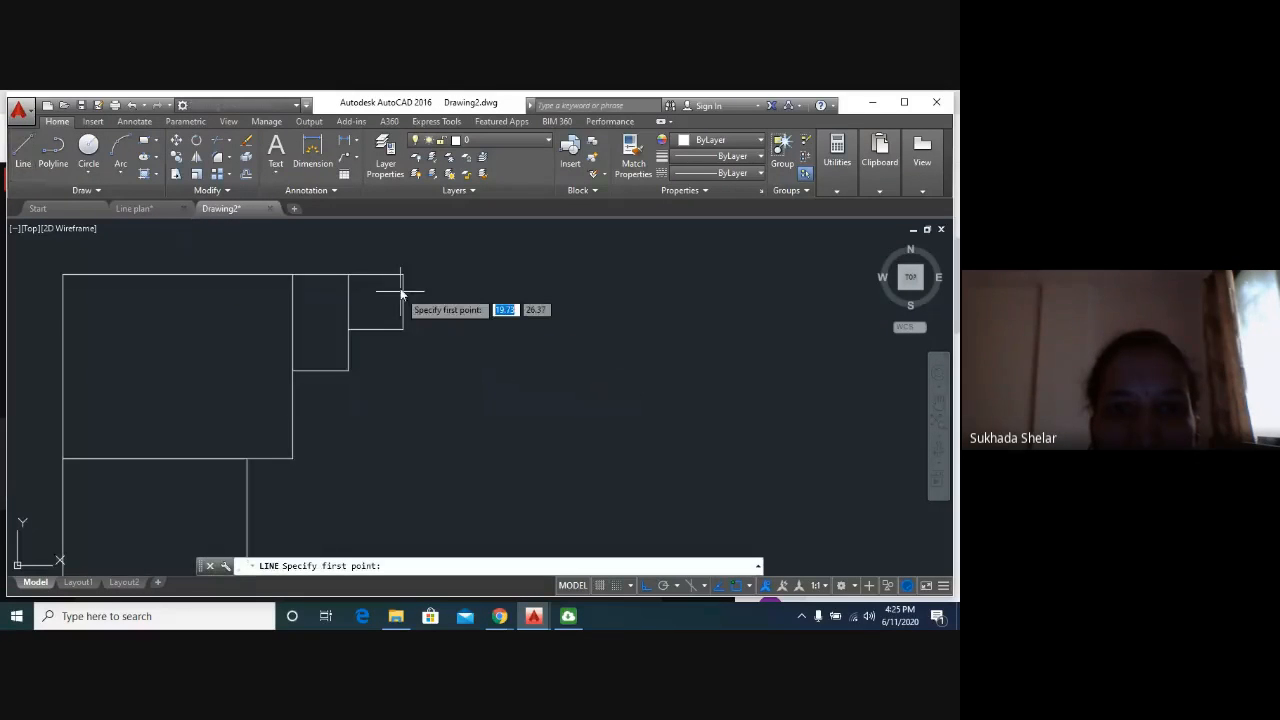
{"action": "left_click", "coordinate": [402, 278]}
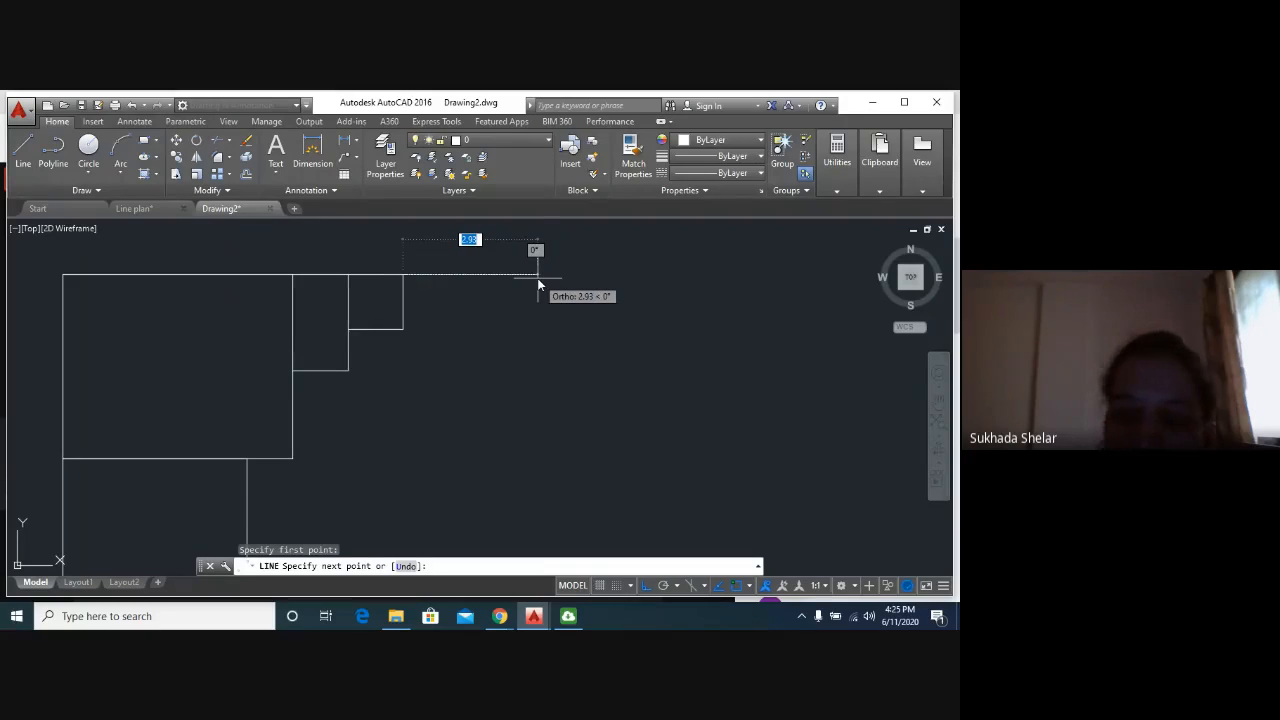
{"action": "type", "text": "4"}
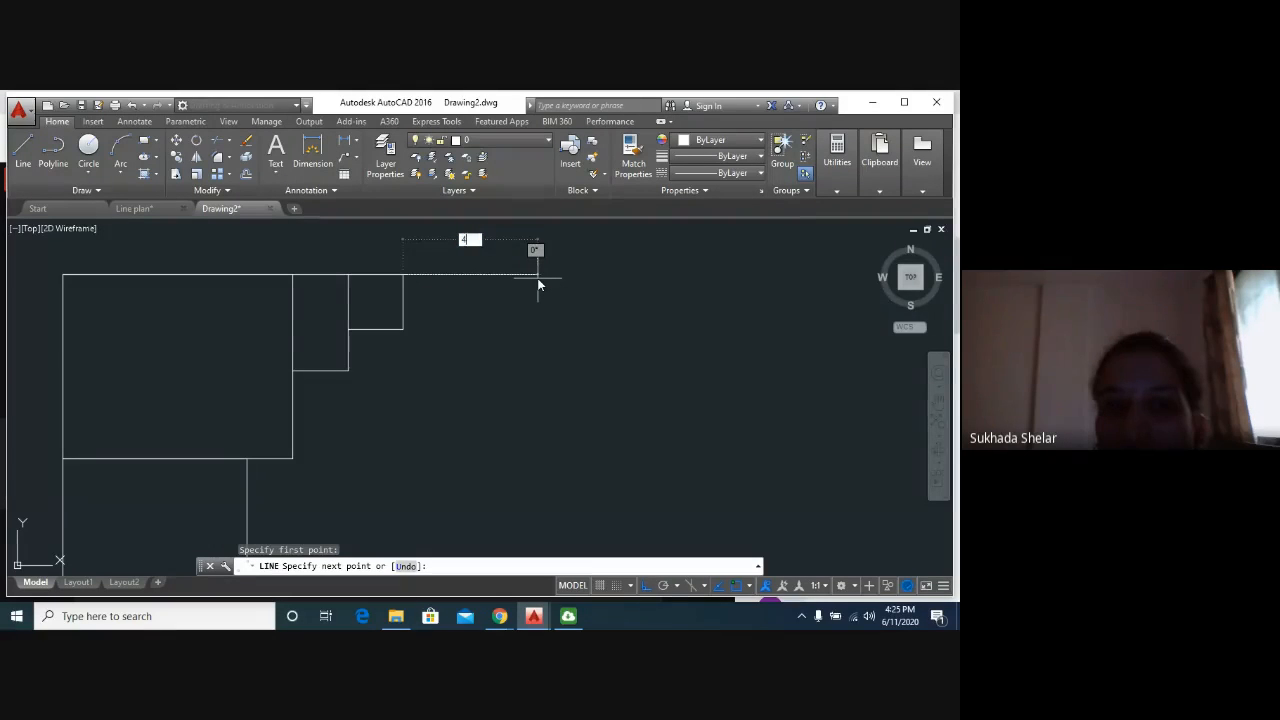
{"action": "key", "text": "Return"}
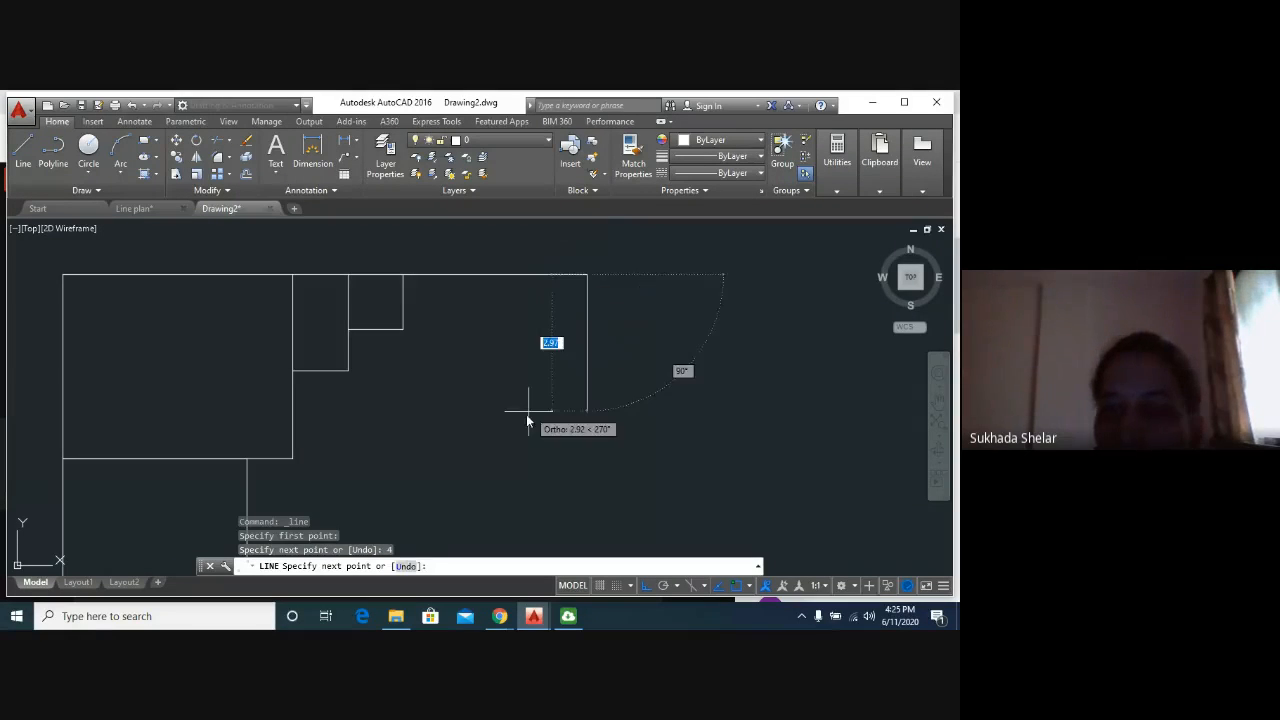
{"action": "type", "text": "5"}
{"action": "key", "text": "Return"}
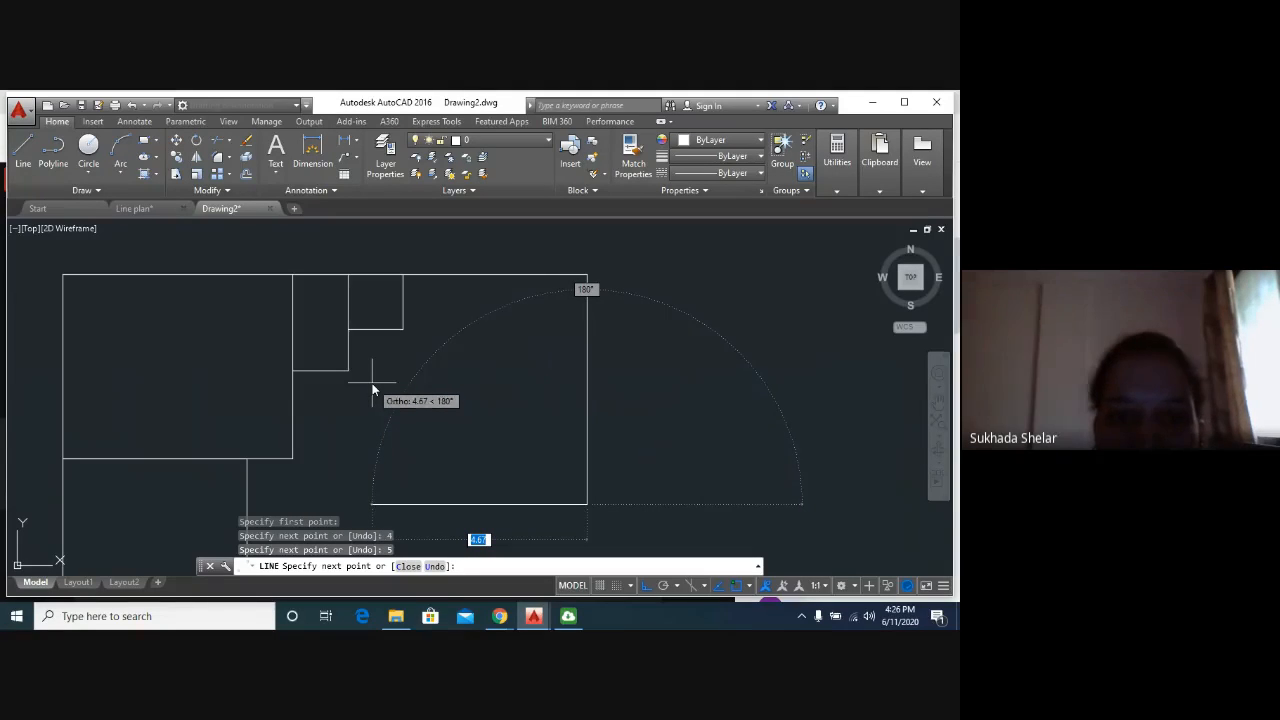
{"action": "type", "text": "4"}
{"action": "key", "text": "Return"}
{"action": "type", "text": "5"}
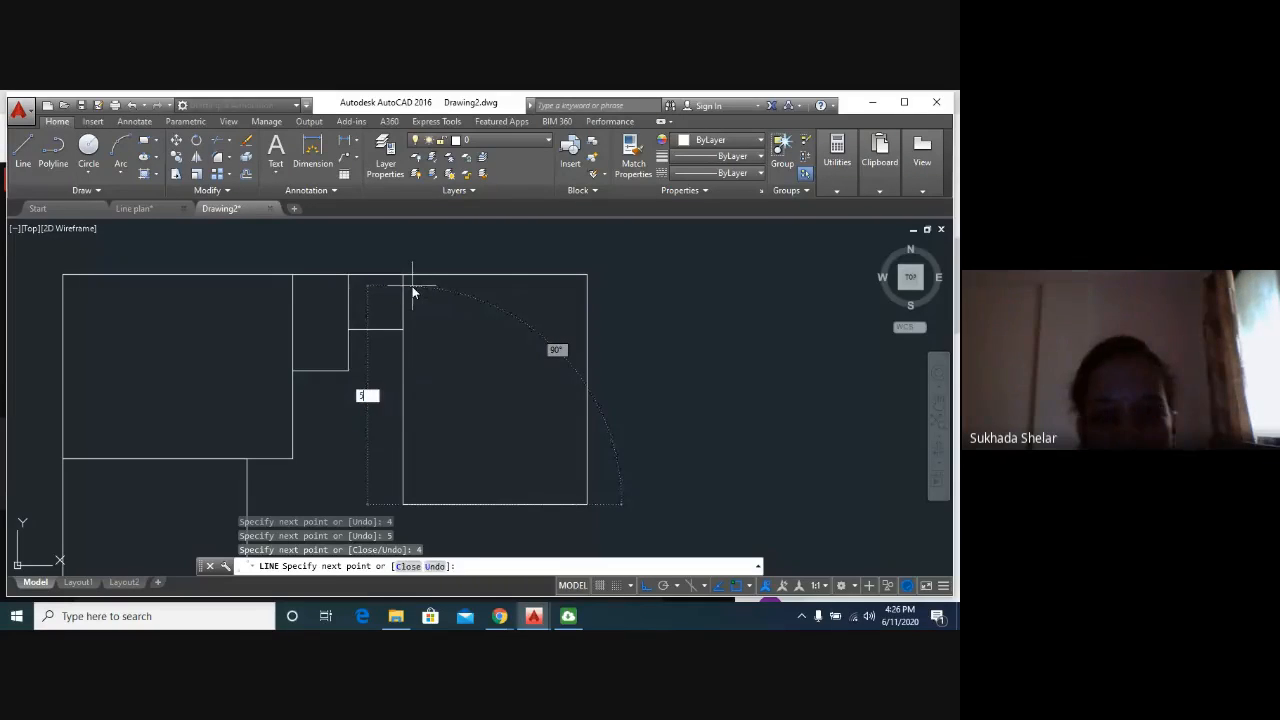
{"action": "key", "text": "Return"}
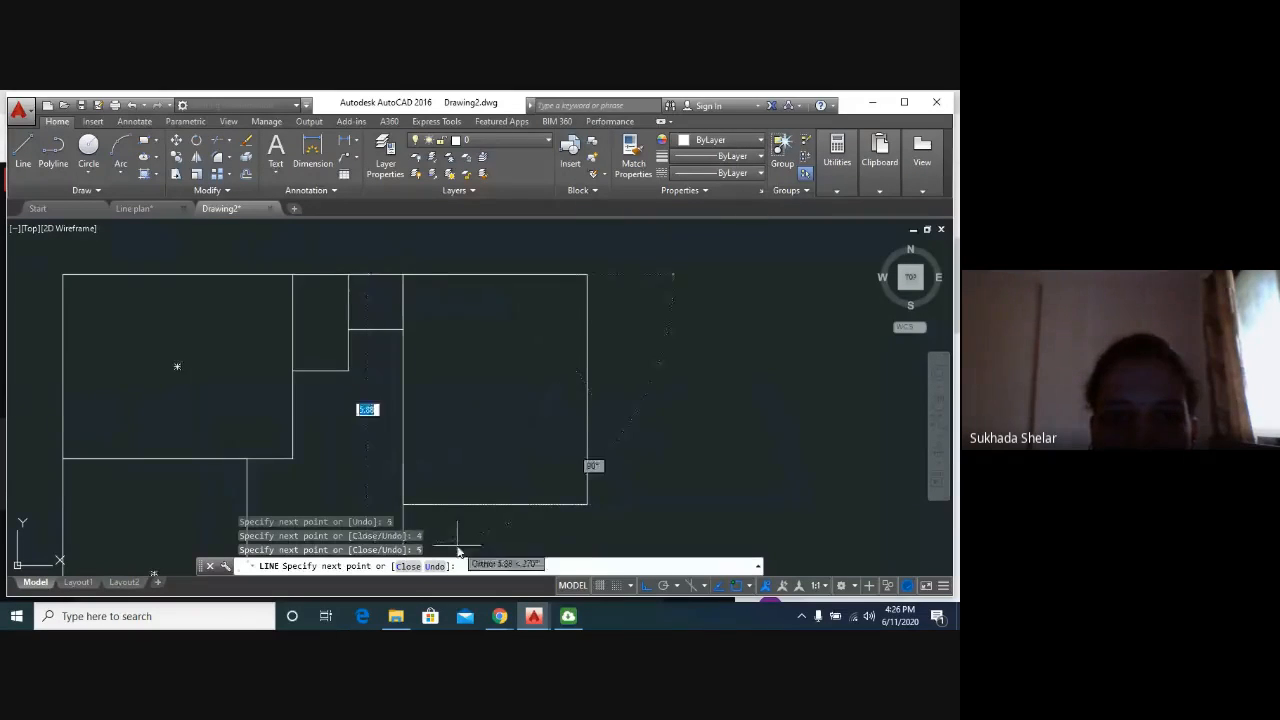
{"action": "key", "text": "Escape"}
Check the dimensions and position of the lower Bed Room beside the Lobby in the Line plan drawing and return to Drawing2.
{"action": "scroll", "coordinate": [578, 452], "scroll_direction": "down", "scroll_amount": 2}
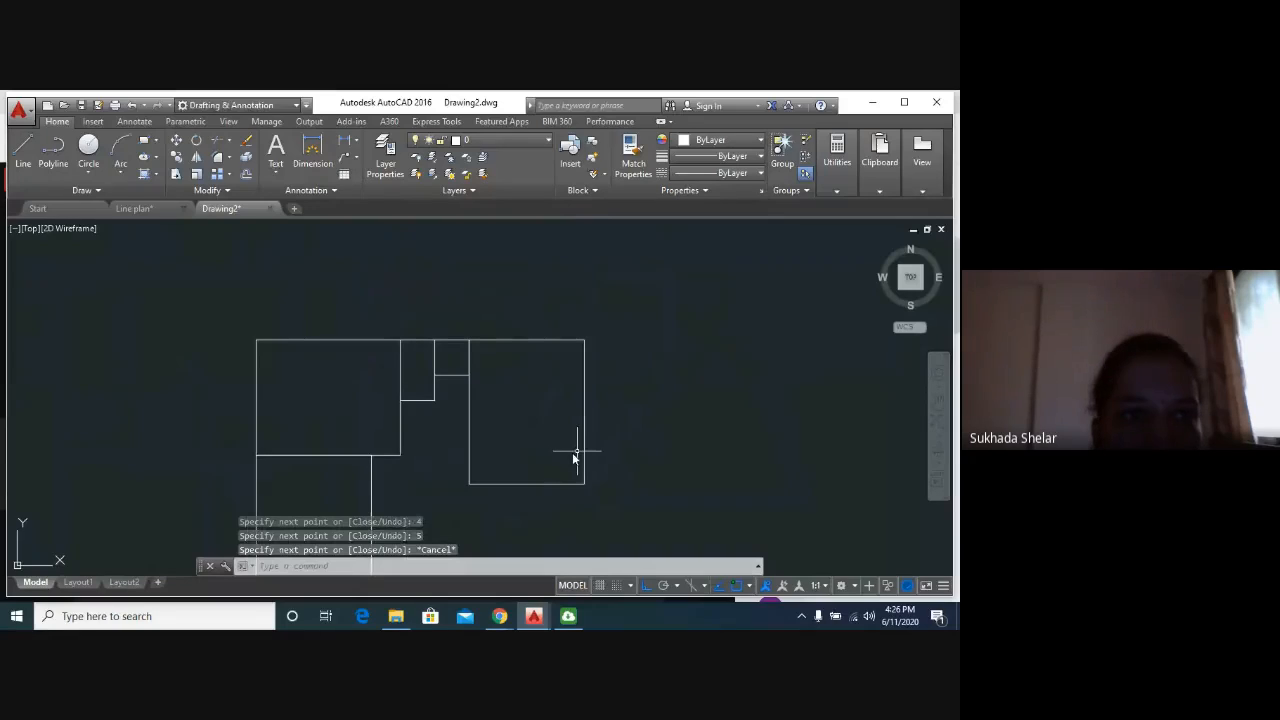
{"action": "scroll", "coordinate": [577, 451], "scroll_direction": "down", "scroll_amount": 2}
{"action": "middle_click_drag", "start_coordinate": [510, 442], "coordinate": [461, 361]}
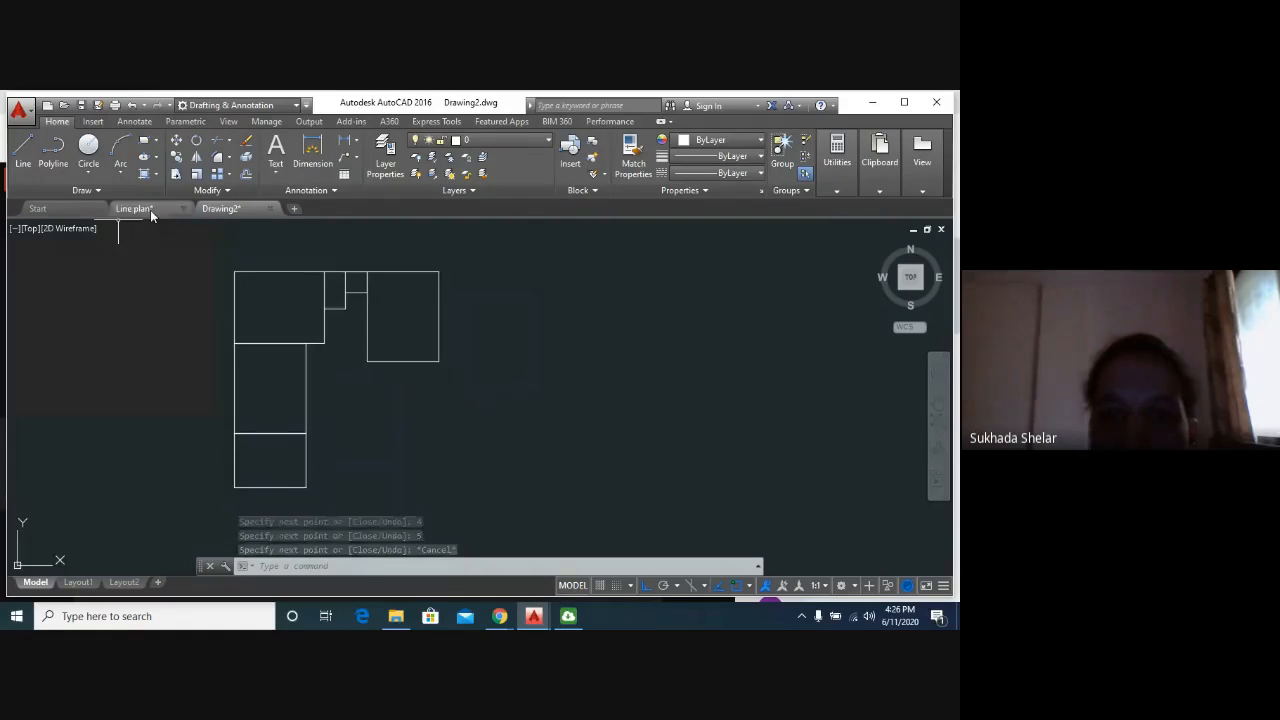
{"action": "middle_click_drag", "start_coordinate": [461, 361], "coordinate": [363, 330]}
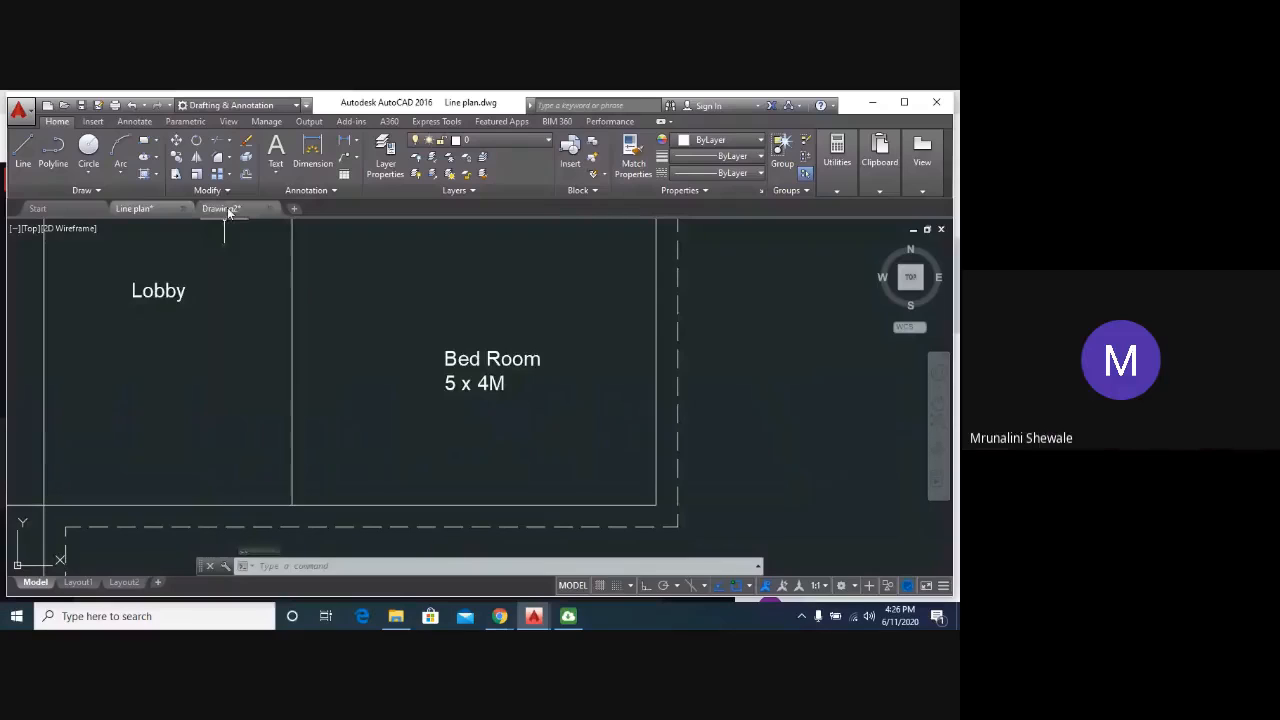
{"action": "left_click", "coordinate": [222, 208]}
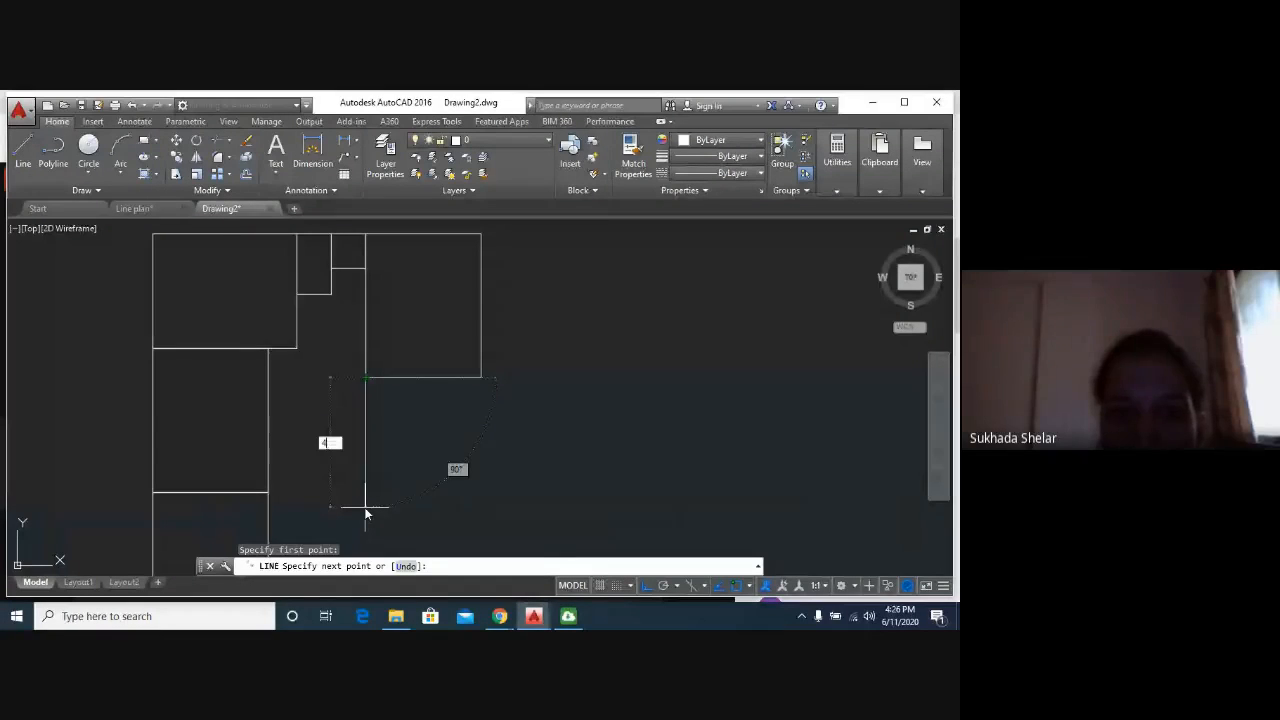
Draw the second Bed Room with lines as a rectangle 5 wide and 4 high, directly below the first Bed Room from its lower-left corner.
{"action": "key", "text": "Return"}
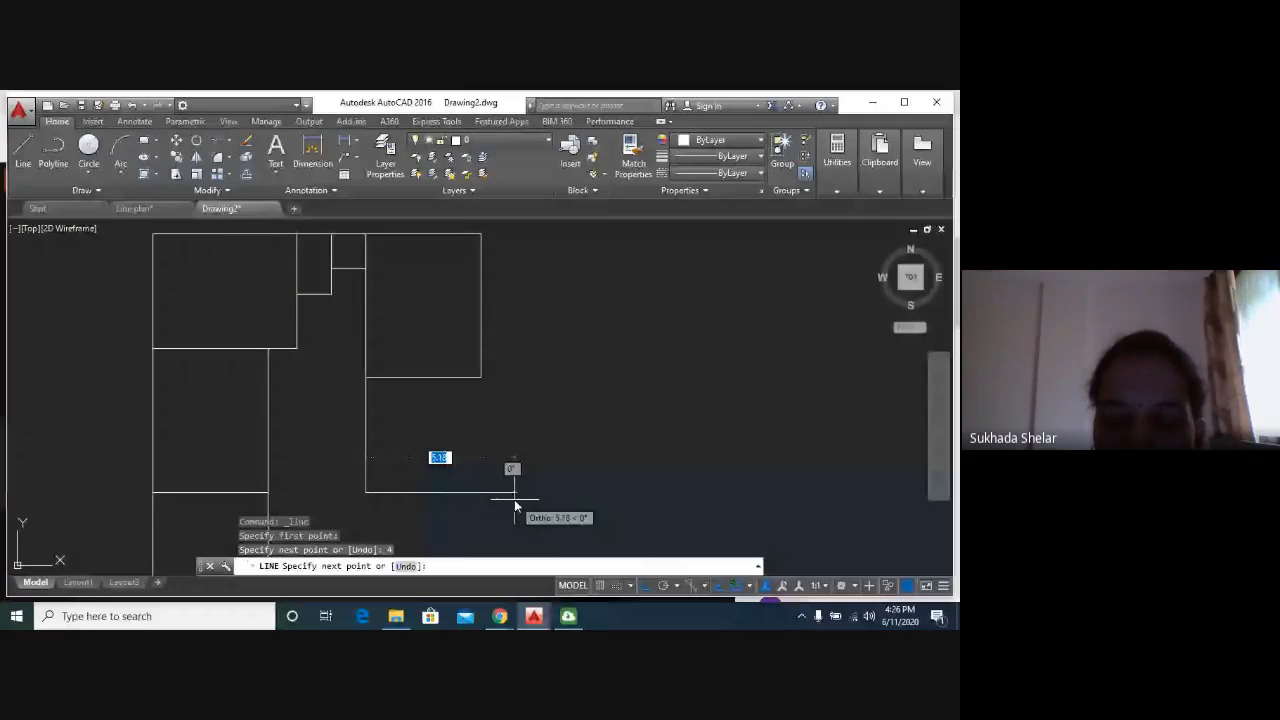
{"action": "type", "text": "5"}
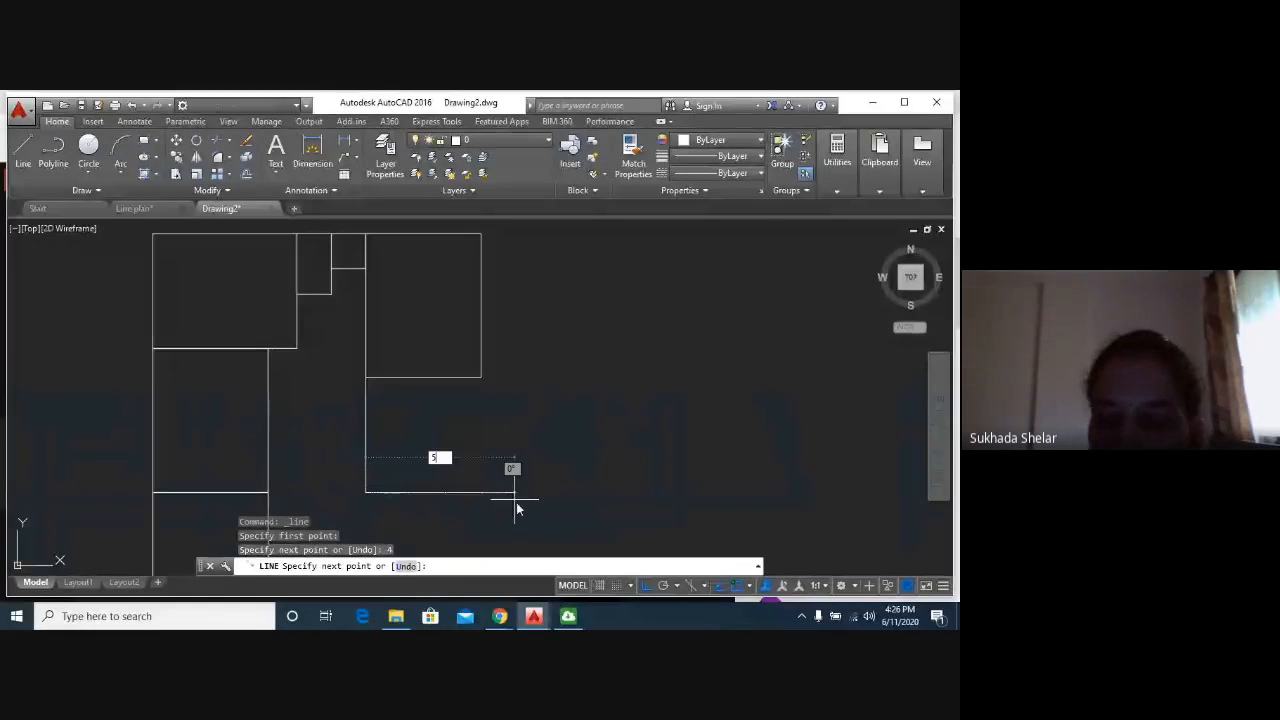
{"action": "key", "text": "Return"}
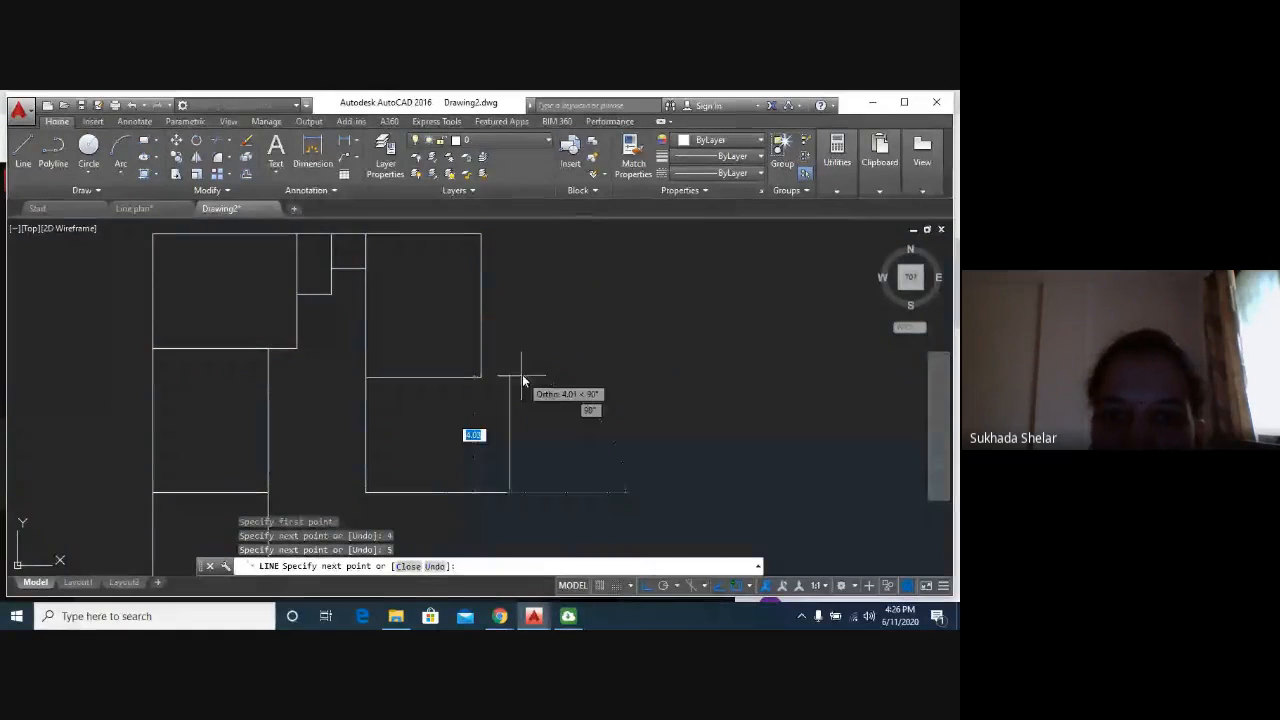
{"action": "type", "text": "4"}
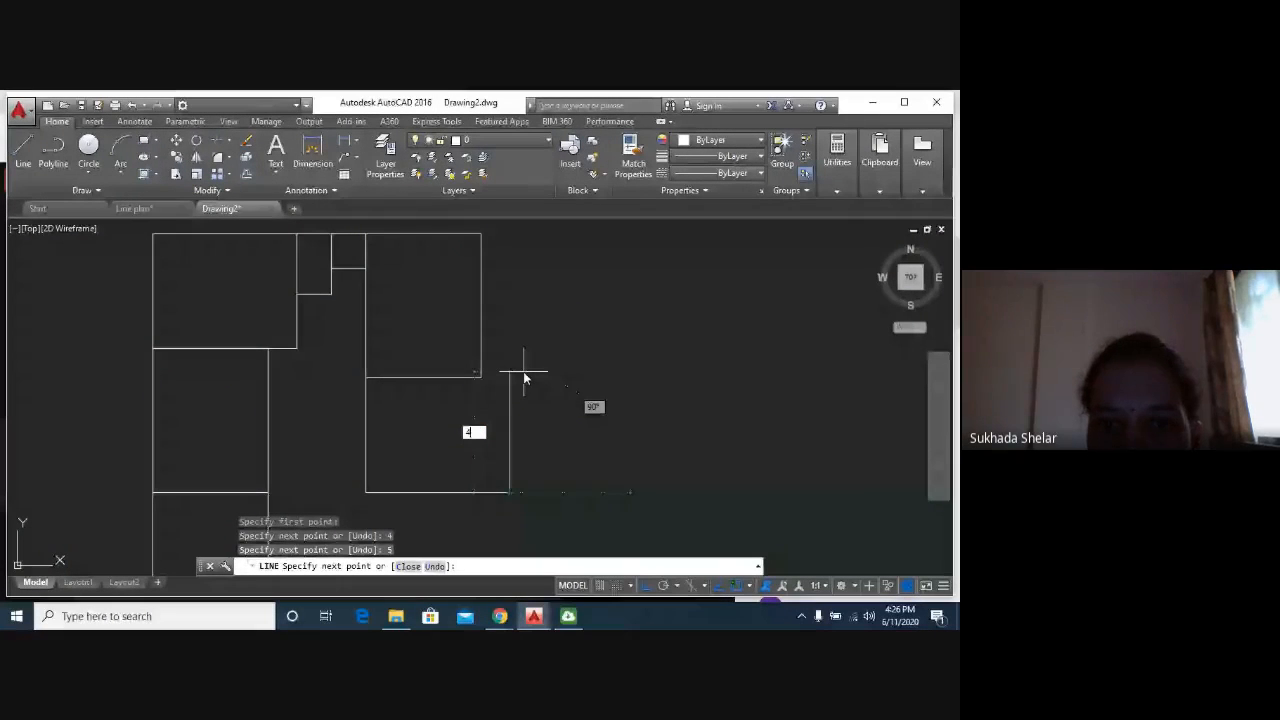
{"action": "key", "text": "Return"}
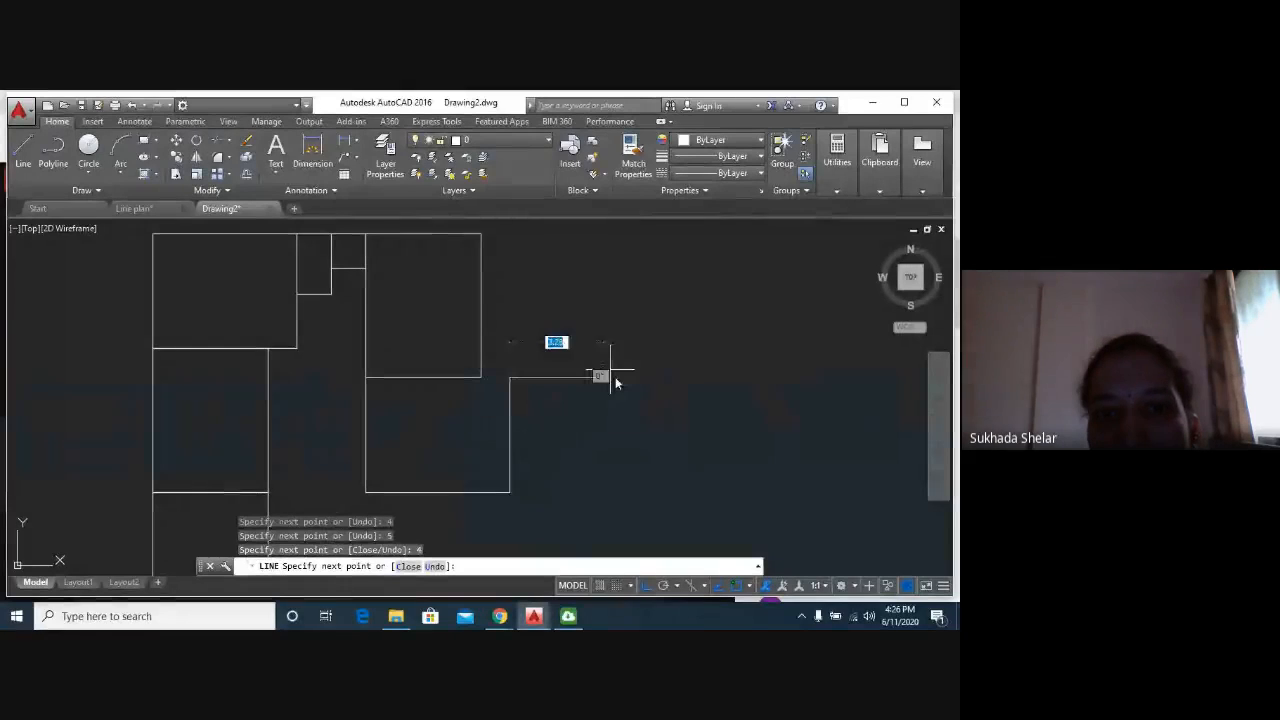
{"action": "left_click", "coordinate": [481, 378]}
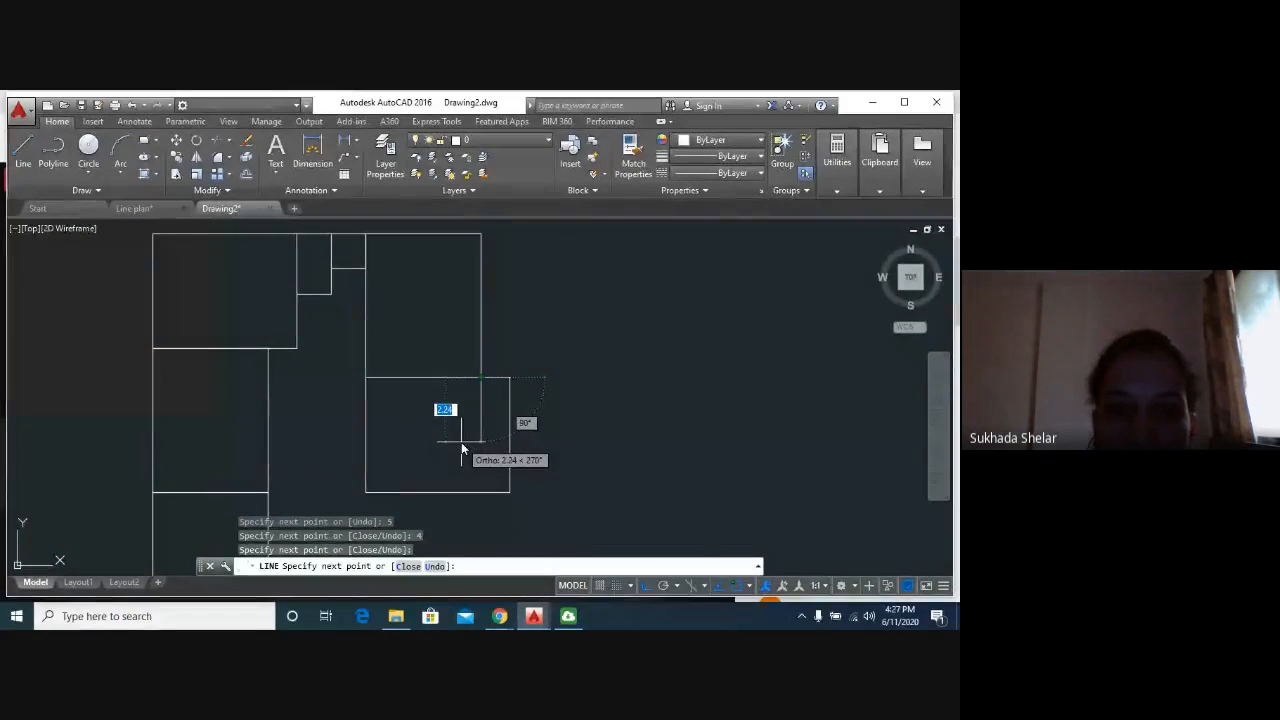
{"action": "key", "text": "Escape"}
{"action": "middle_click_drag", "start_coordinate": [461, 442], "coordinate": [603, 434]}
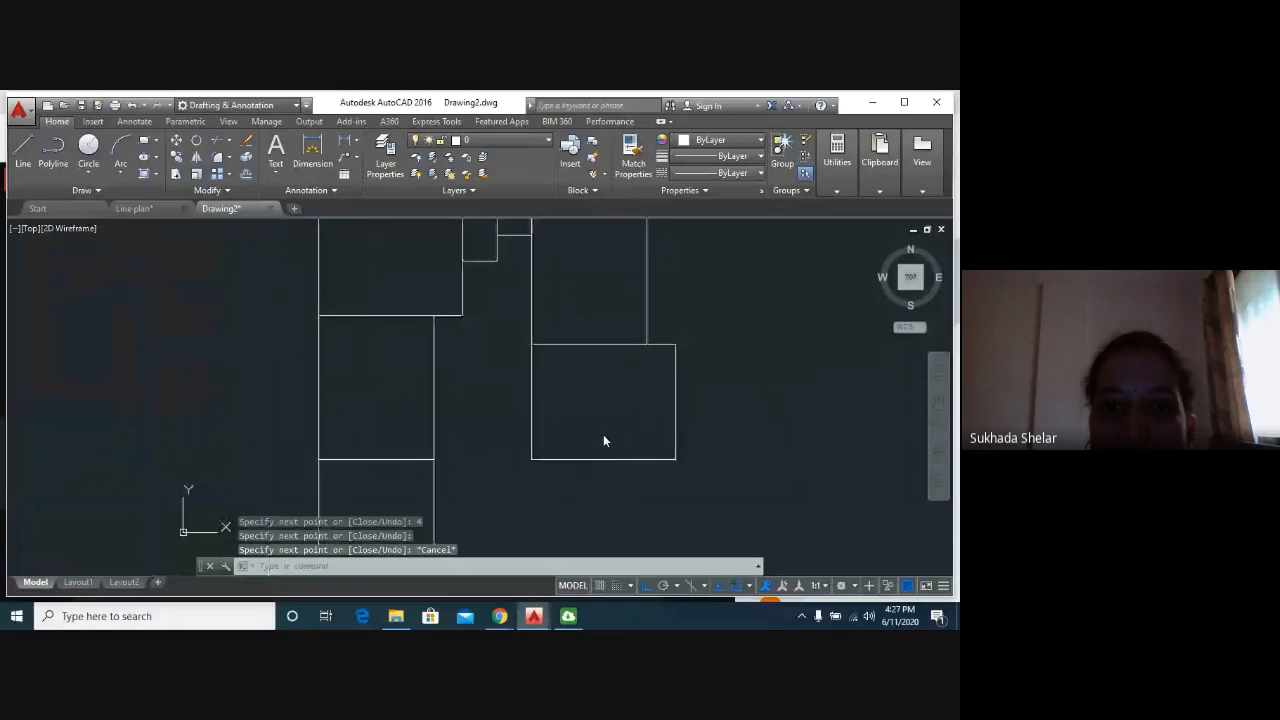
{"action": "scroll", "coordinate": [600, 437], "scroll_direction": "down", "scroll_amount": 2}
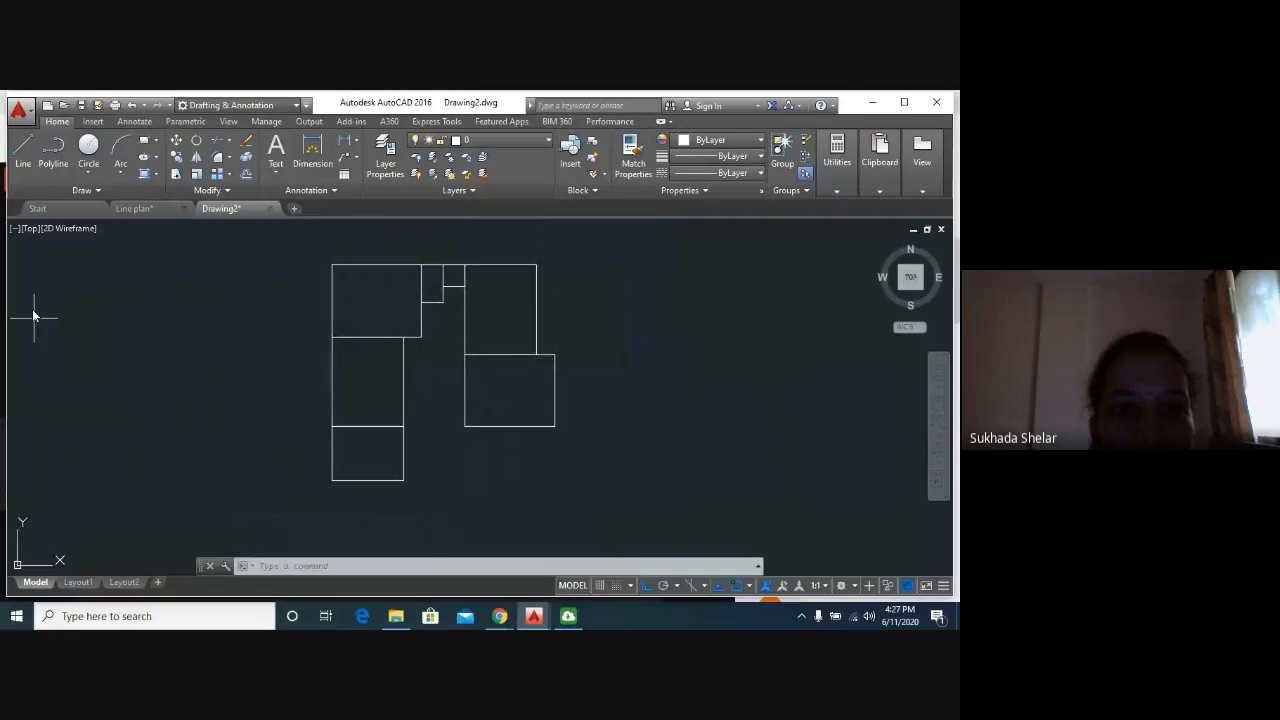
Check how the Lobby is closed between the Living Room and the lower Bed Room in the Line plan drawing and return to Drawing2.
{"action": "left_click", "coordinate": [134, 208]}
{"action": "scroll", "coordinate": [335, 415], "scroll_direction": "down", "scroll_amount": 2}
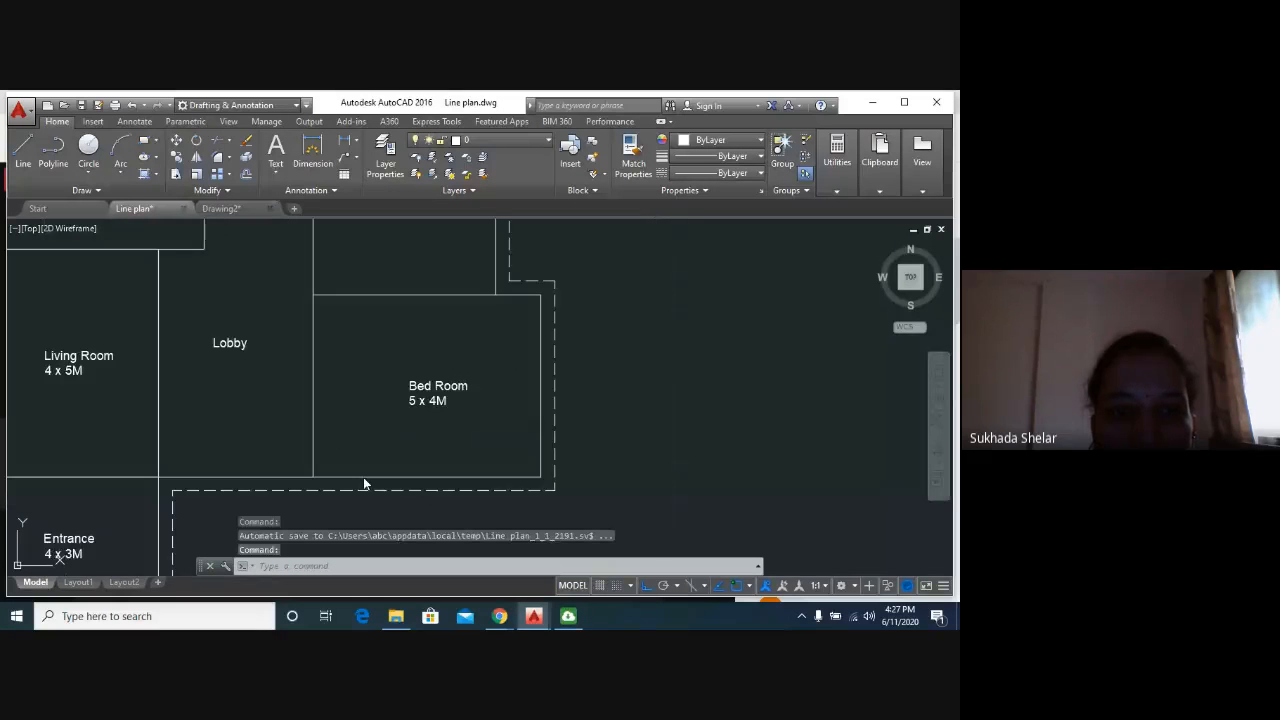
{"action": "scroll", "coordinate": [363, 482], "scroll_direction": "down", "scroll_amount": 3}
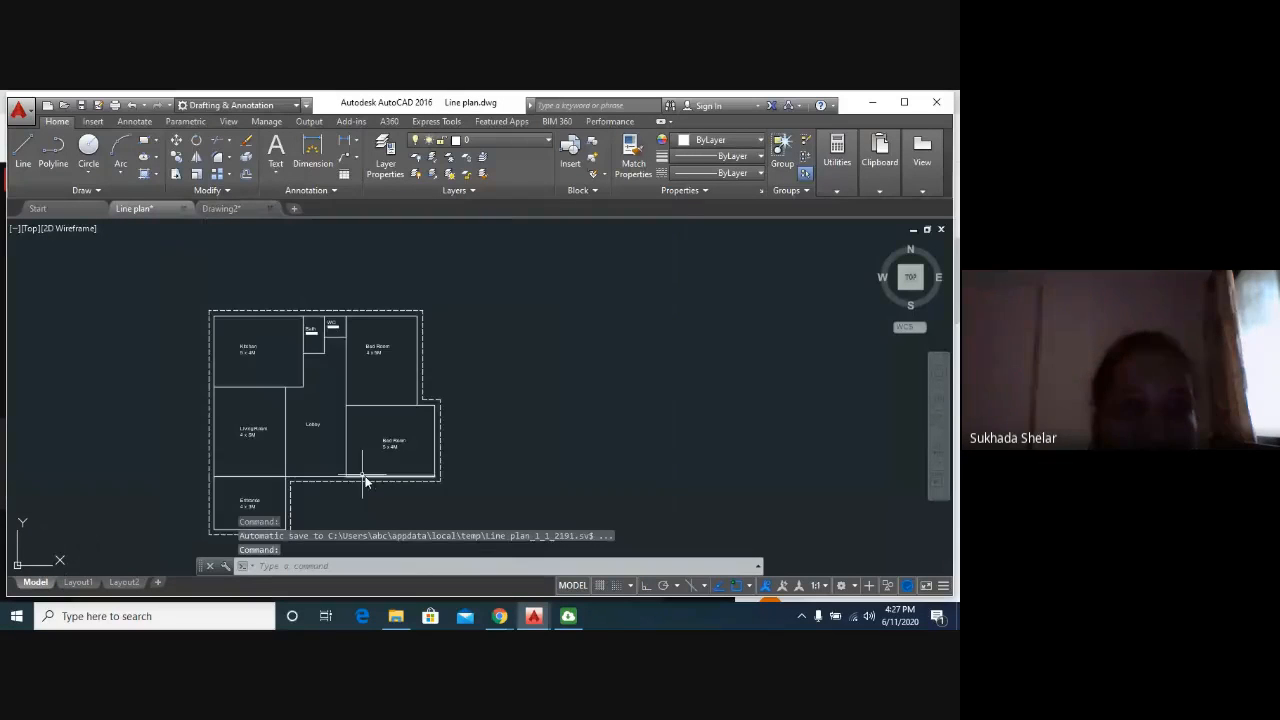
{"action": "middle_click_drag", "start_coordinate": [363, 482], "coordinate": [453, 441]}
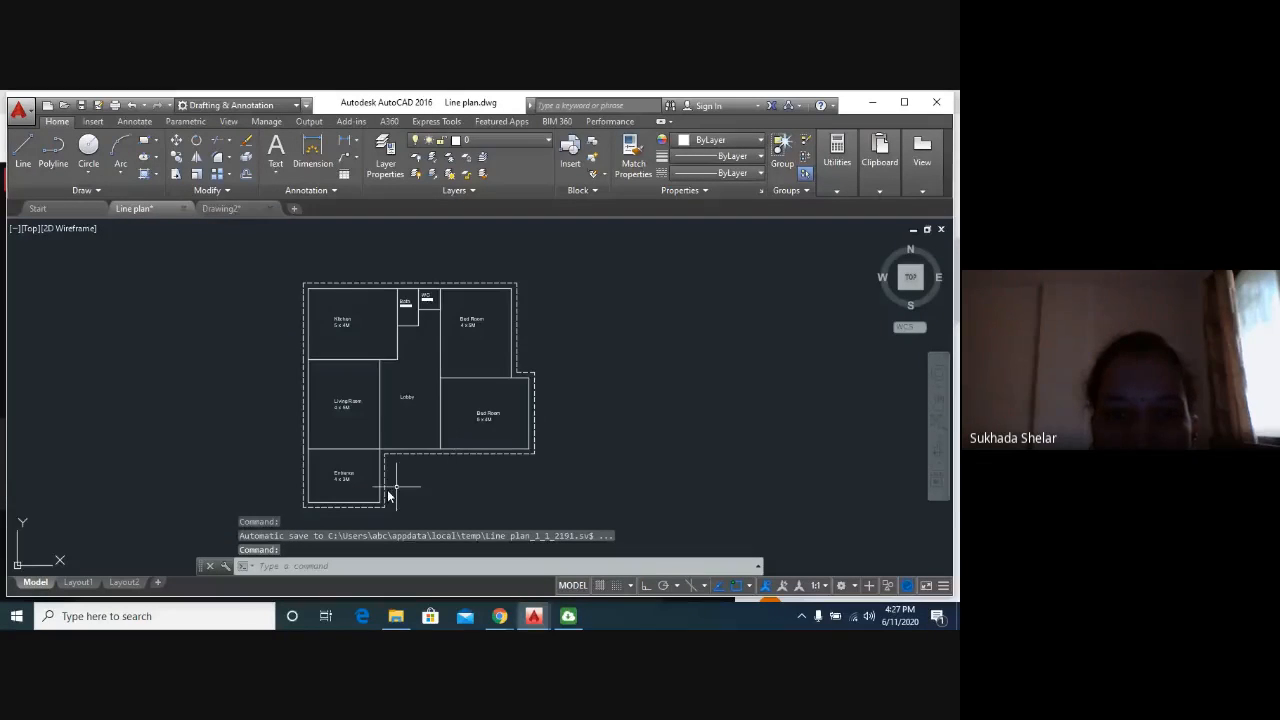
{"action": "key", "text": "ctrl+Tab"}
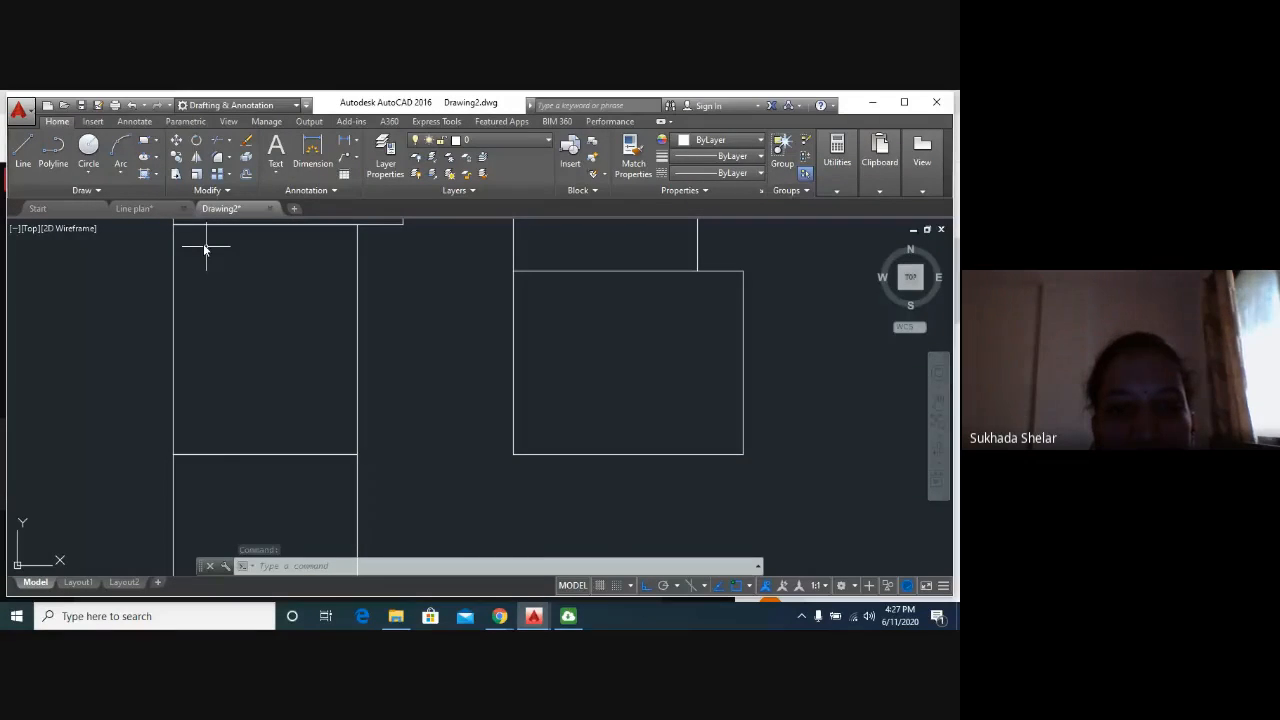
Close the Lobby's lower side with a line from the Living Room's lower-right corner to the lower Bed Room's lower-left corner.
{"action": "left_click", "coordinate": [22, 150]}
{"action": "left_click", "coordinate": [513, 455]}
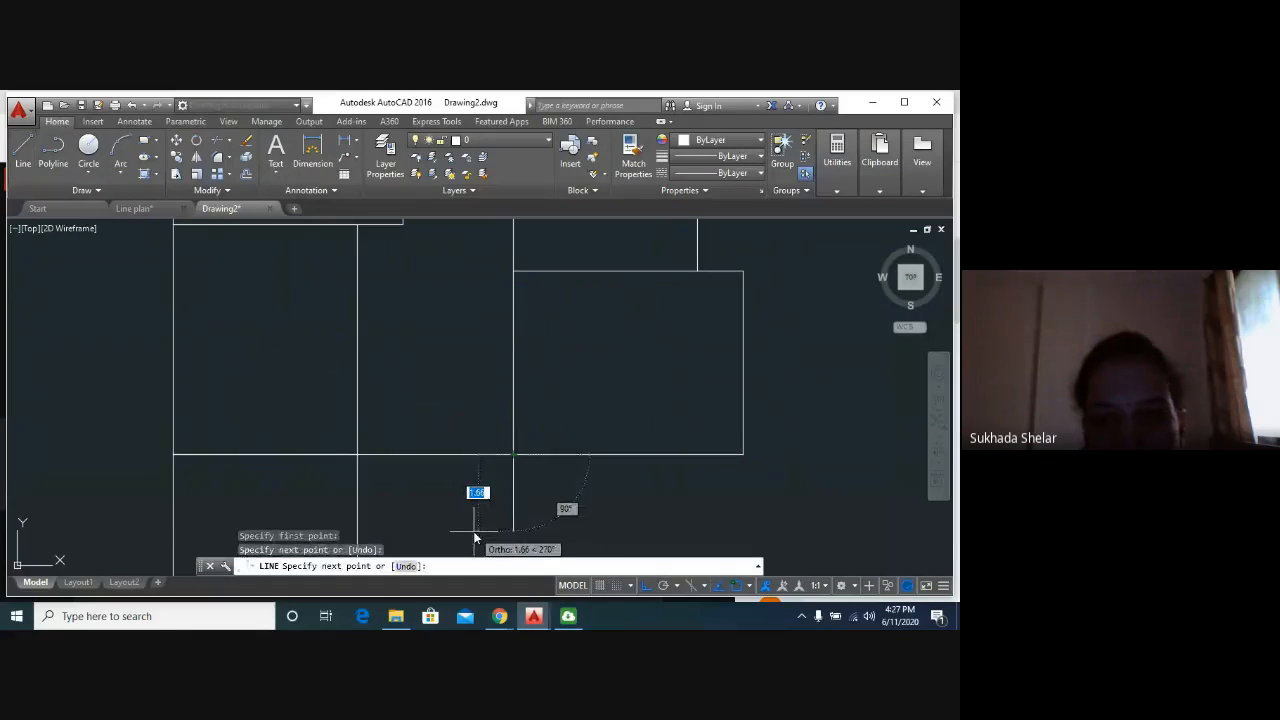
{"action": "key", "text": "Escape"}
{"action": "scroll", "coordinate": [514, 450], "scroll_direction": "down", "scroll_amount": 4}
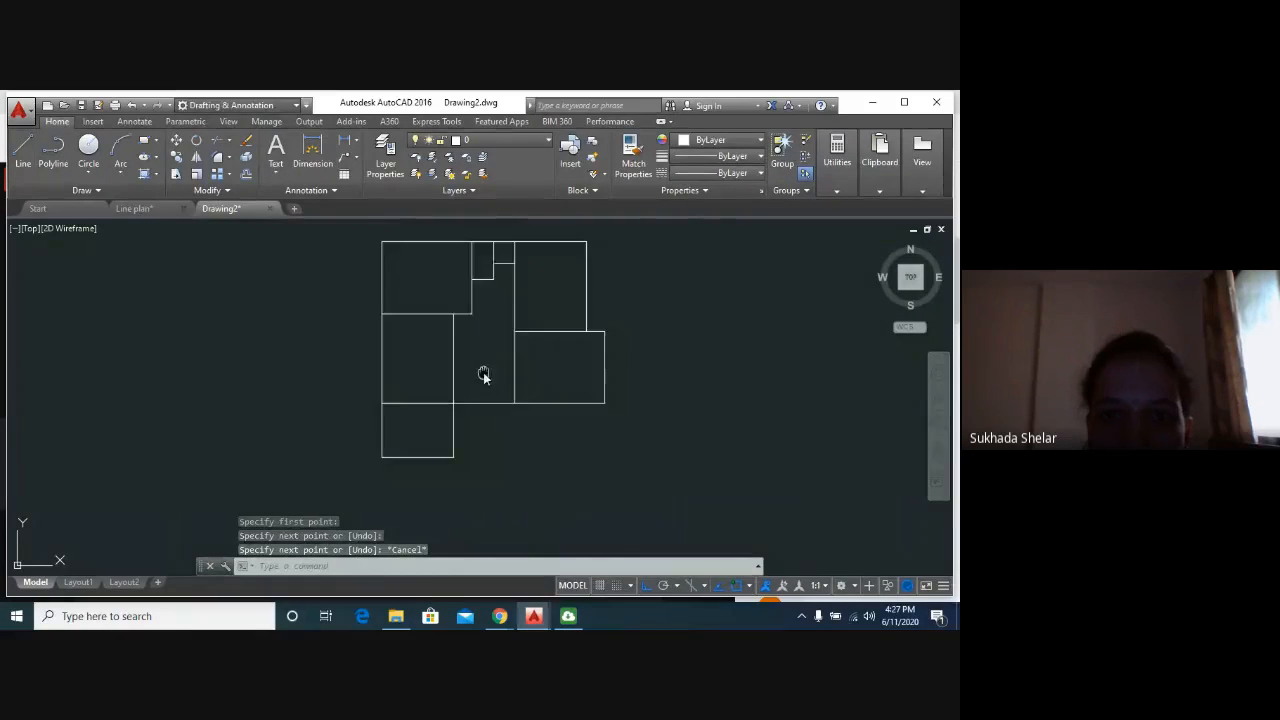
Compare the drawn room outlines with the Line plan drawing, examine its room labels, and return to Drawing2.
{"action": "middle_click_drag", "start_coordinate": [486, 374], "coordinate": [409, 434]}
{"action": "middle_click_drag", "start_coordinate": [440, 374], "coordinate": [451, 391]}
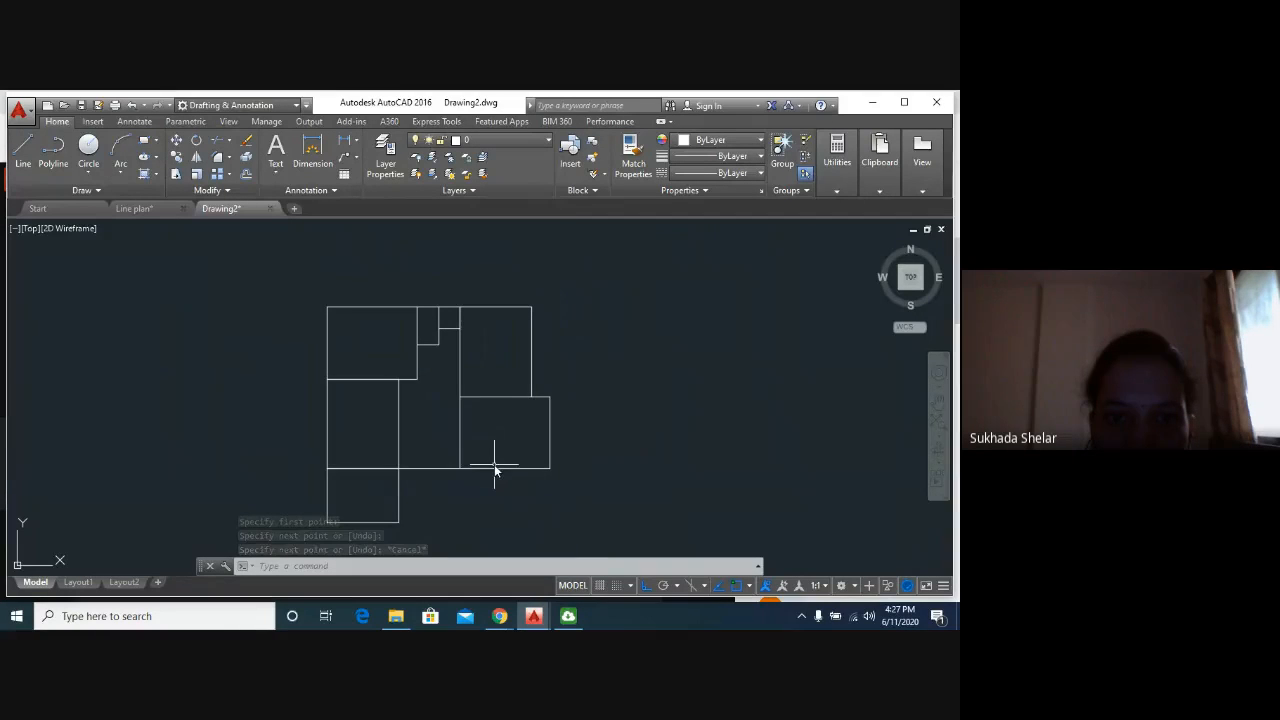
{"action": "middle_click_drag", "start_coordinate": [494, 464], "coordinate": [411, 428]}
{"action": "scroll", "coordinate": [369, 418], "scroll_direction": "up", "scroll_amount": 2}
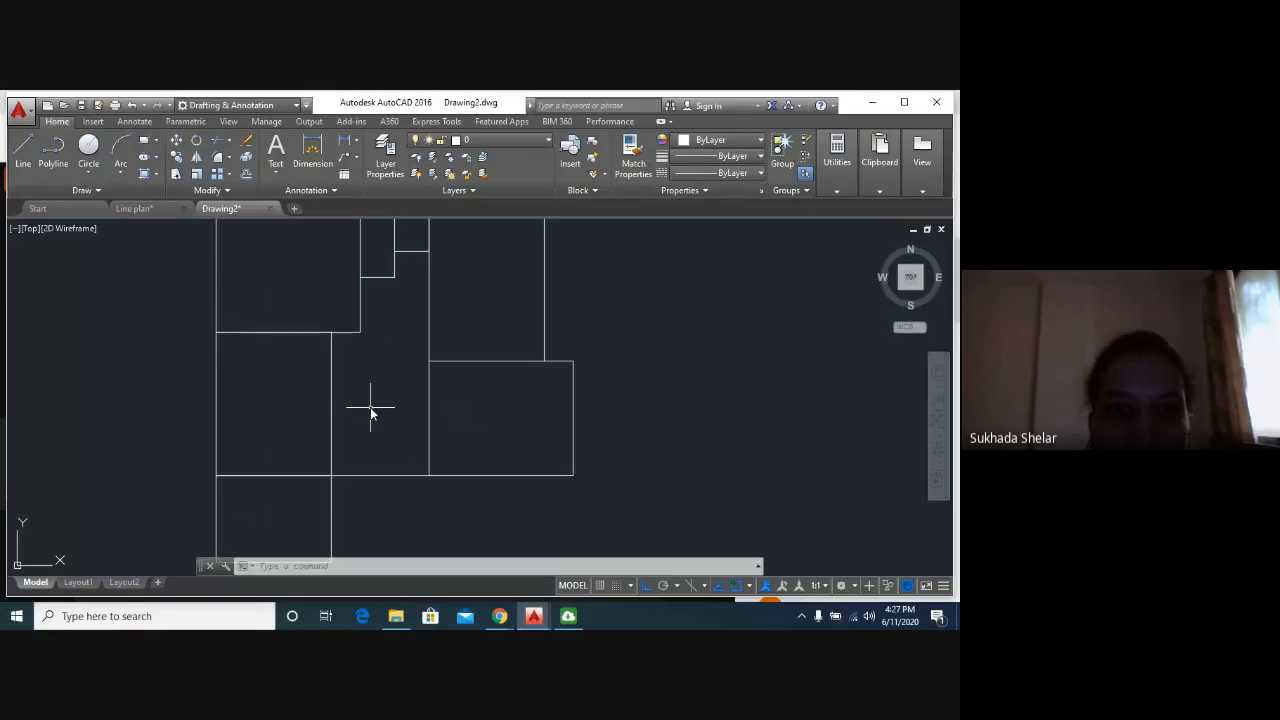
{"action": "scroll", "coordinate": [370, 412], "scroll_direction": "down", "scroll_amount": 2}
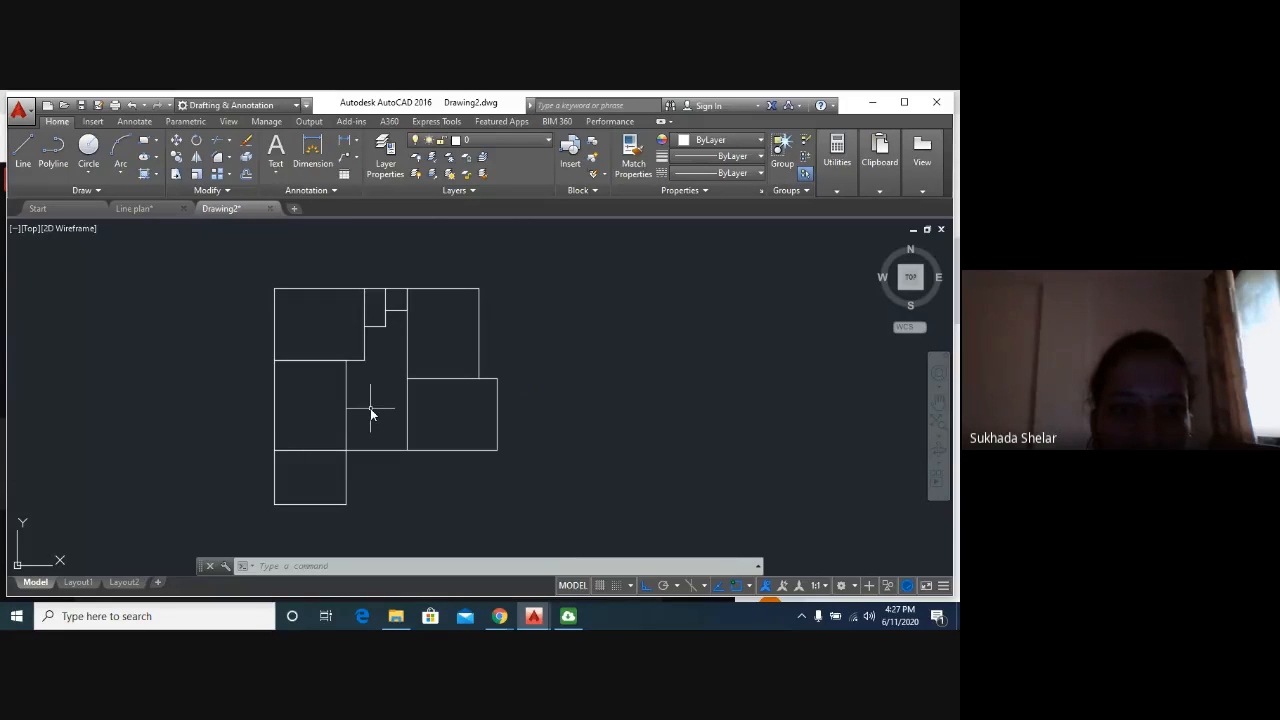
{"action": "middle_click_drag", "start_coordinate": [370, 408], "coordinate": [445, 437]}
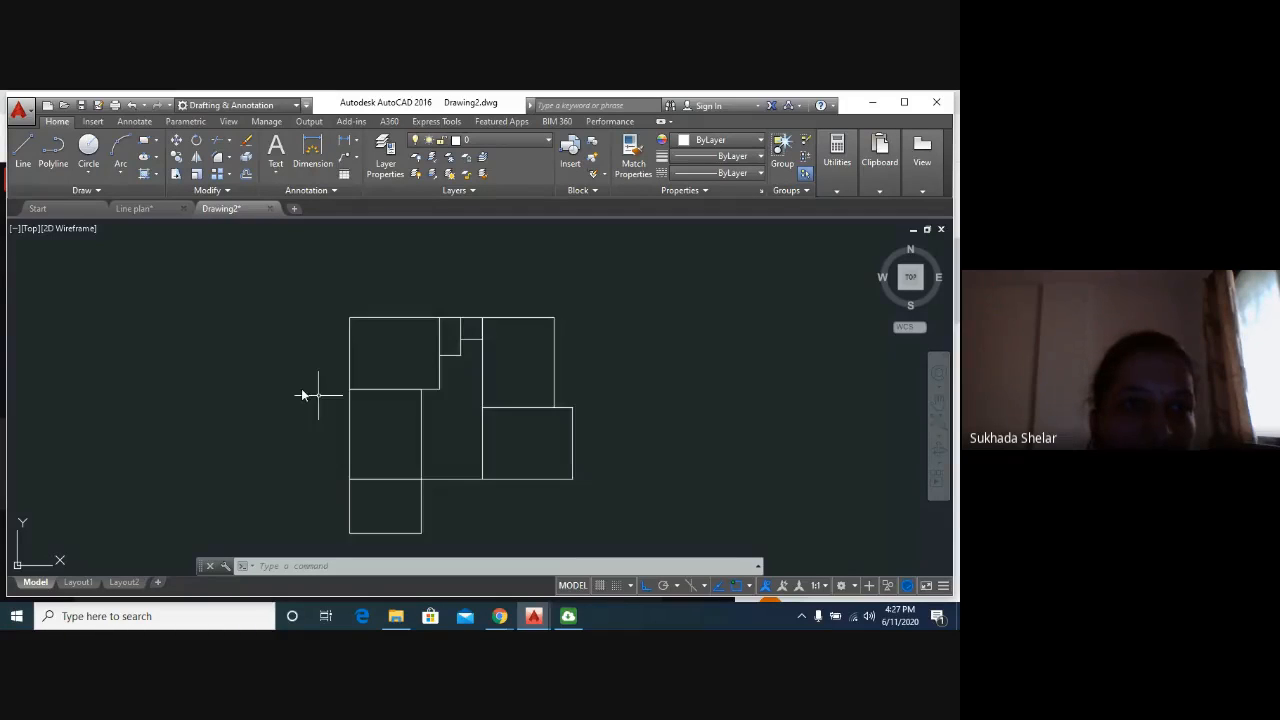
{"action": "left_click", "coordinate": [138, 212]}
{"action": "scroll", "coordinate": [346, 368], "scroll_direction": "up", "scroll_amount": 4}
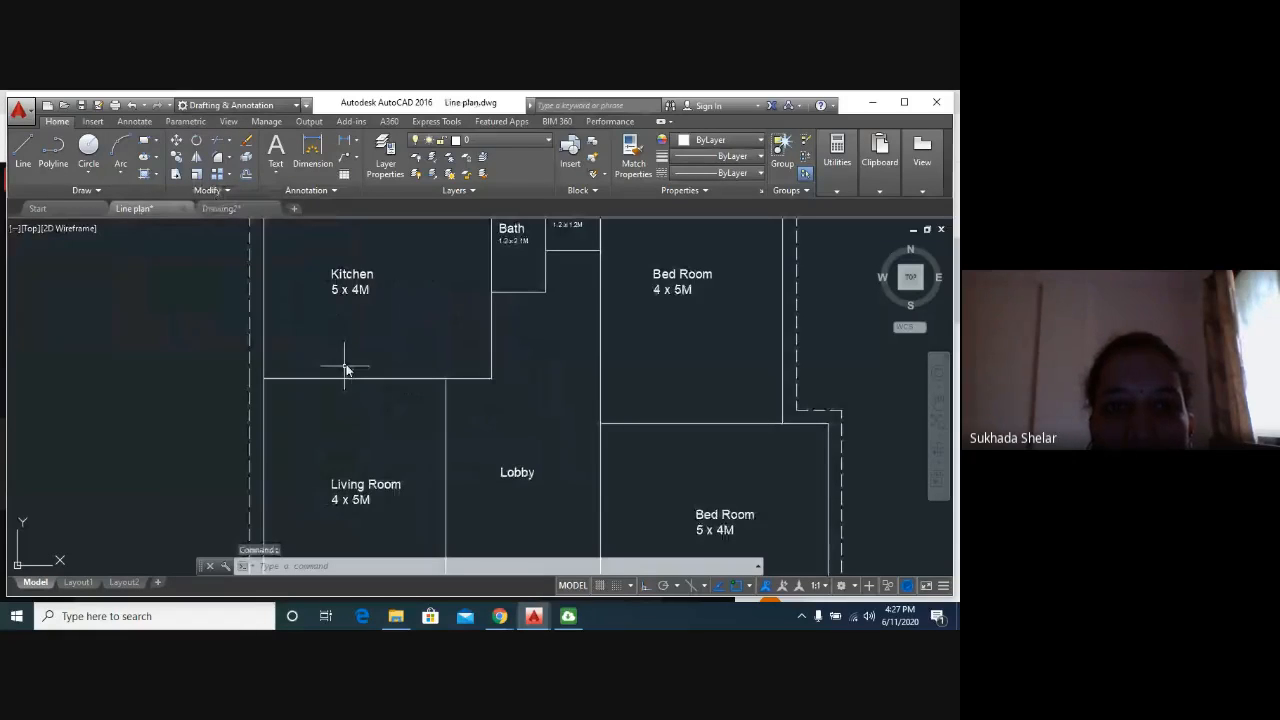
{"action": "mouse_move", "coordinate": [345, 367]}
{"action": "middle_mouse_down"}
{"action": "mouse_move", "coordinate": [289, 424]}
{"action": "mouse_move", "coordinate": [363, 363]}
{"action": "mouse_move", "coordinate": [333, 361]}
{"action": "middle_mouse_up"}
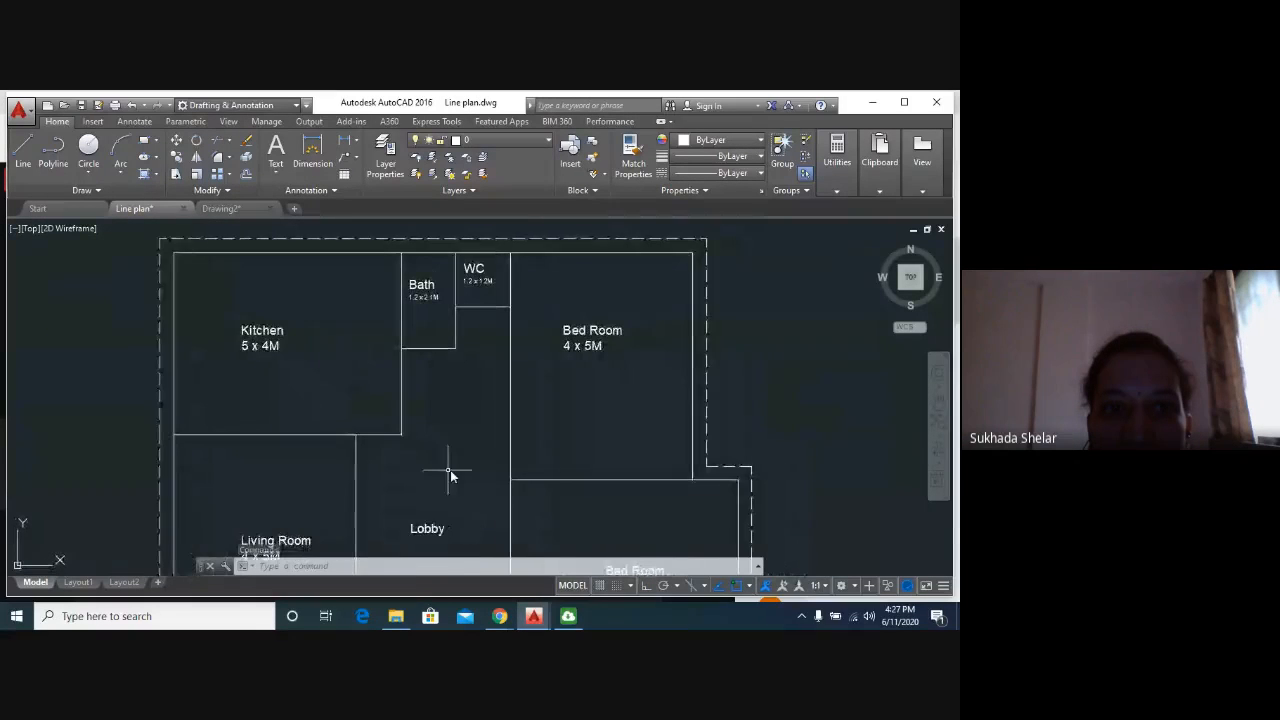
{"action": "scroll", "coordinate": [406, 499], "scroll_direction": "down", "scroll_amount": 4}
{"action": "middle_click_drag", "start_coordinate": [406, 499], "coordinate": [401, 387]}
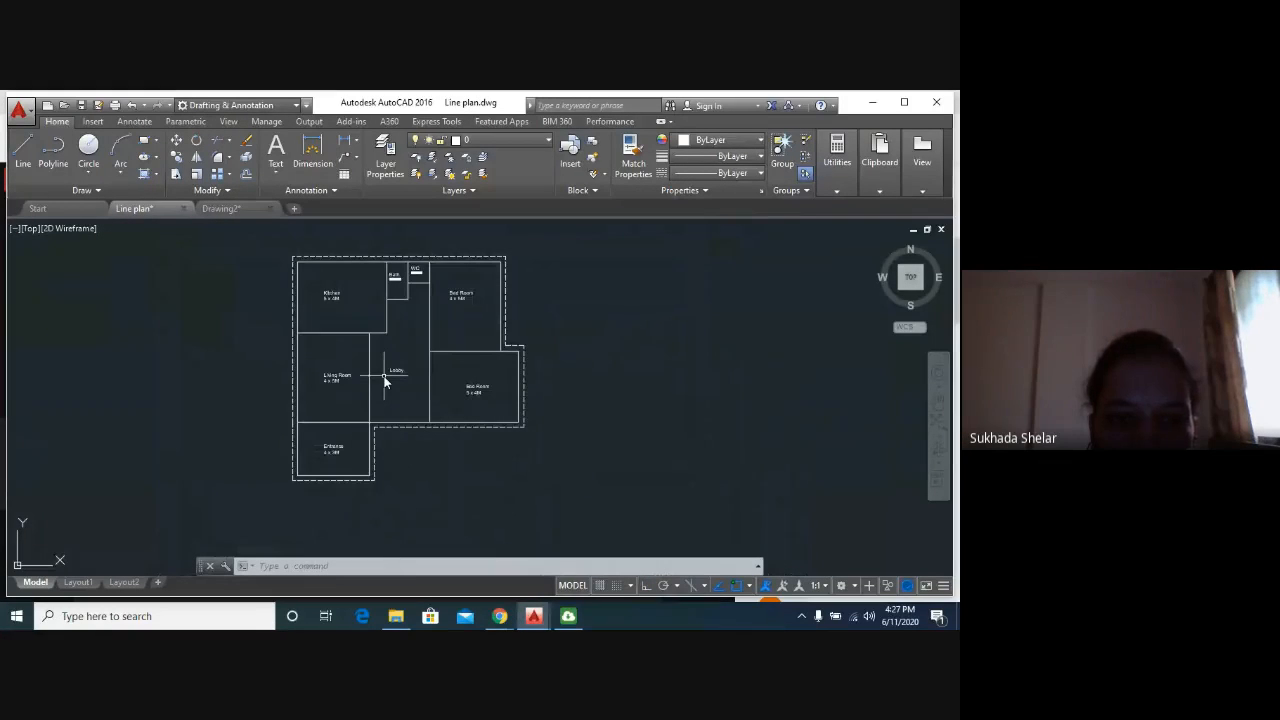
{"action": "left_click", "coordinate": [222, 208]}
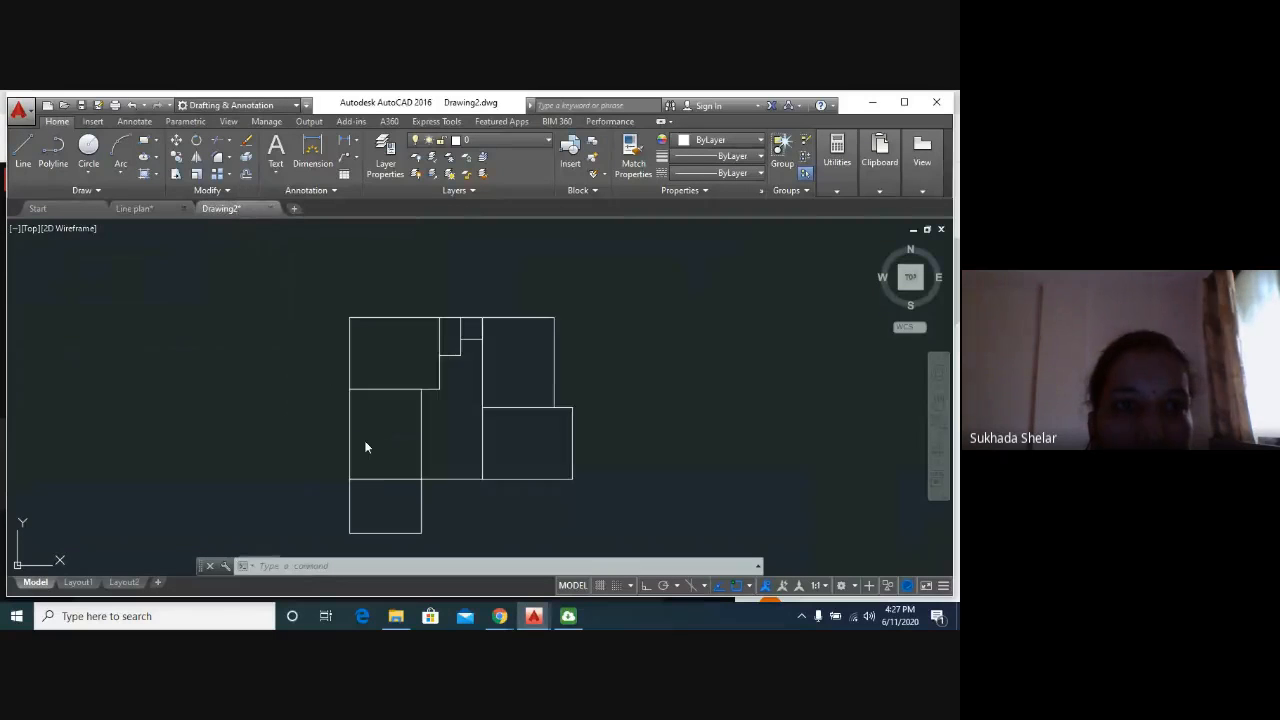
Place a multiline text label inside the Entrance room reading "Entrance" and begin a second line under it.
{"action": "scroll", "coordinate": [432, 477], "scroll_direction": "up", "scroll_amount": 2}
{"action": "scroll", "coordinate": [431, 477], "scroll_direction": "up", "scroll_amount": 4}
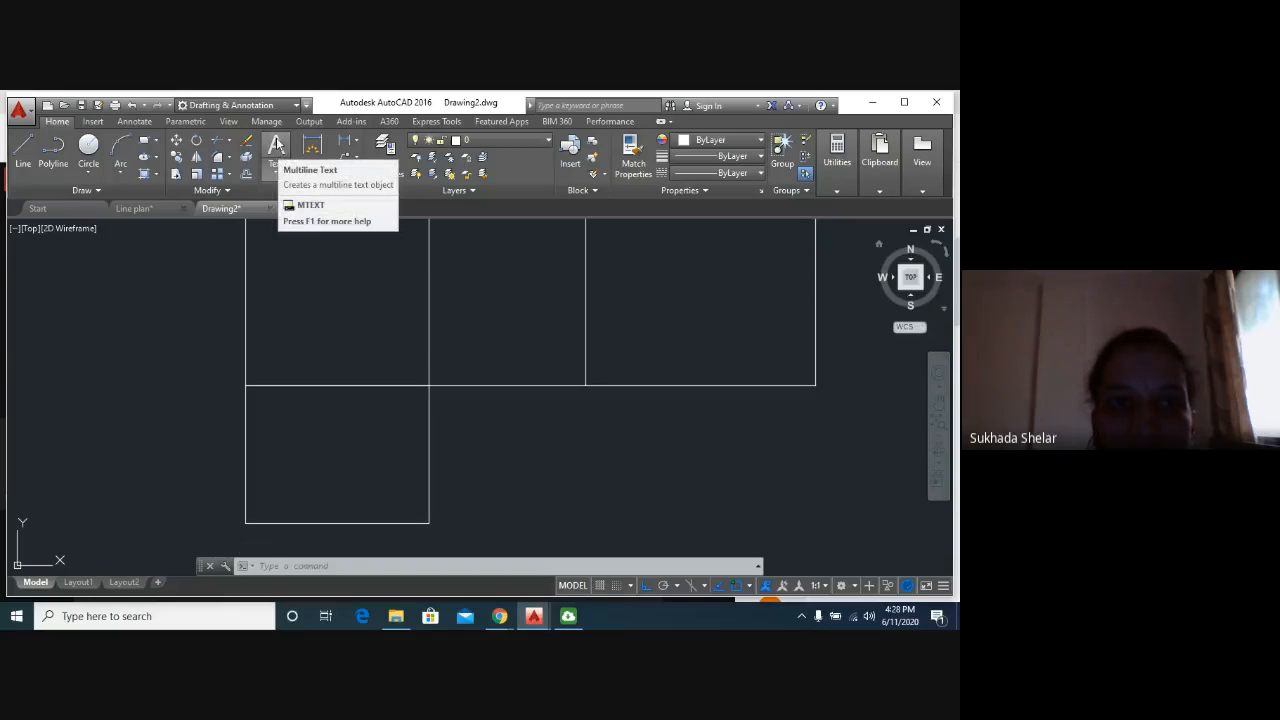
{"action": "left_click", "coordinate": [276, 150]}
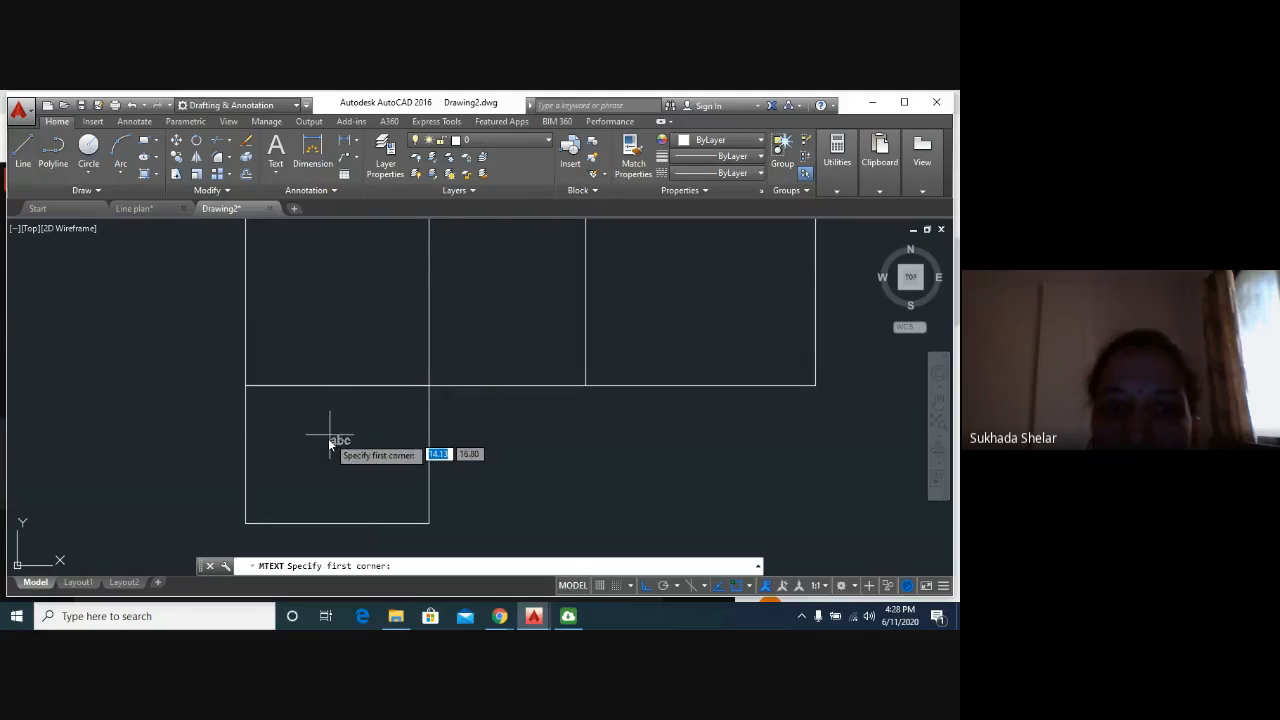
{"action": "left_click", "coordinate": [293, 464]}
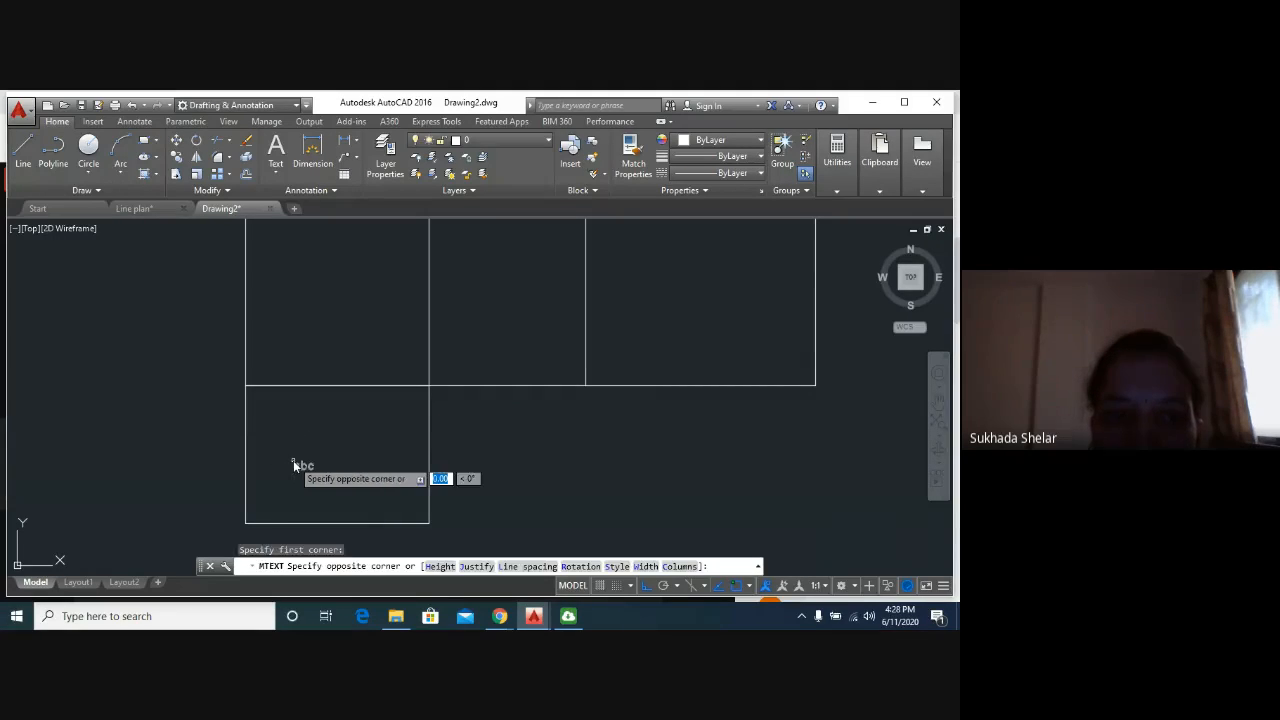
{"action": "left_click", "coordinate": [296, 457]}
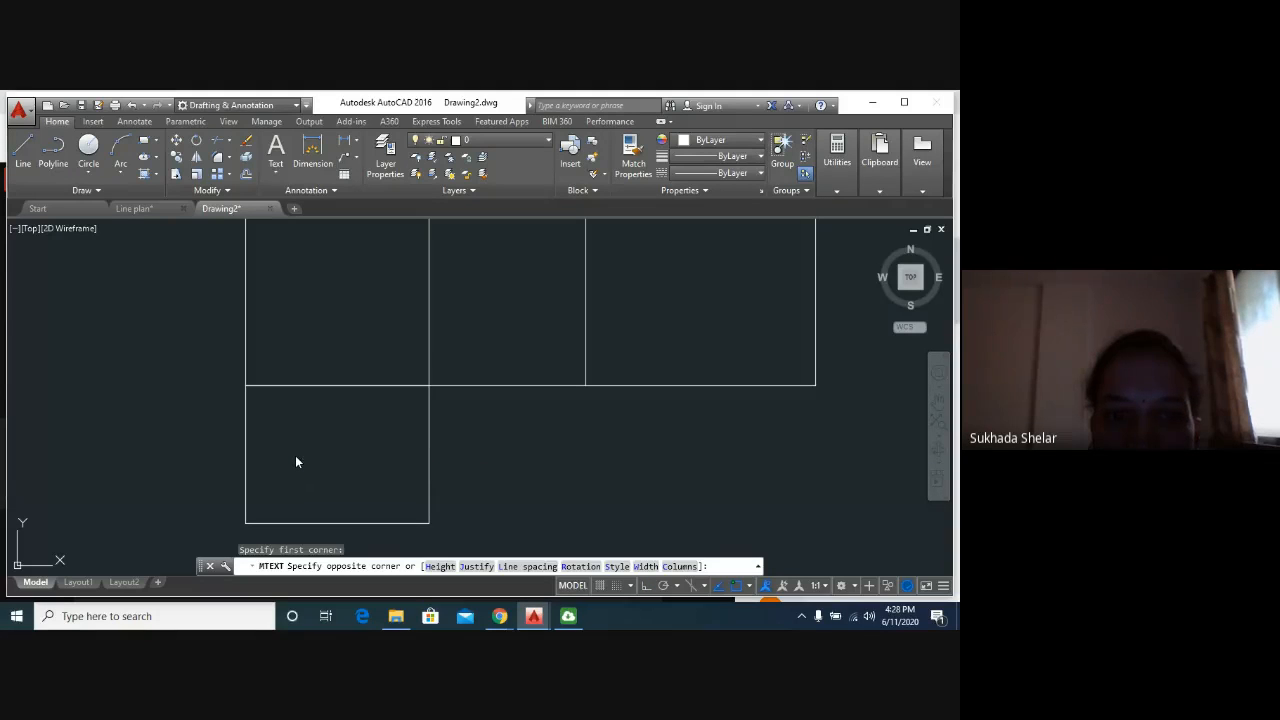
{"action": "left_click", "coordinate": [293, 455]}
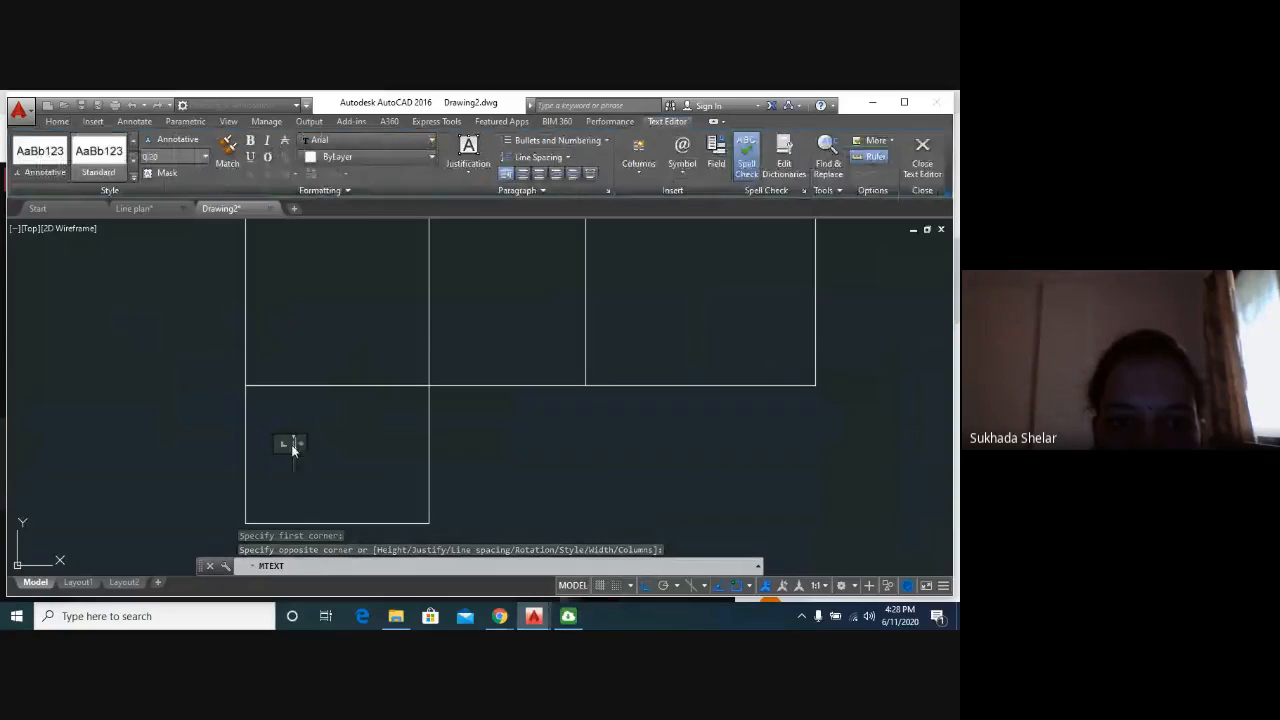
{"action": "scroll", "coordinate": [312, 455], "scroll_direction": "up", "scroll_amount": 2}
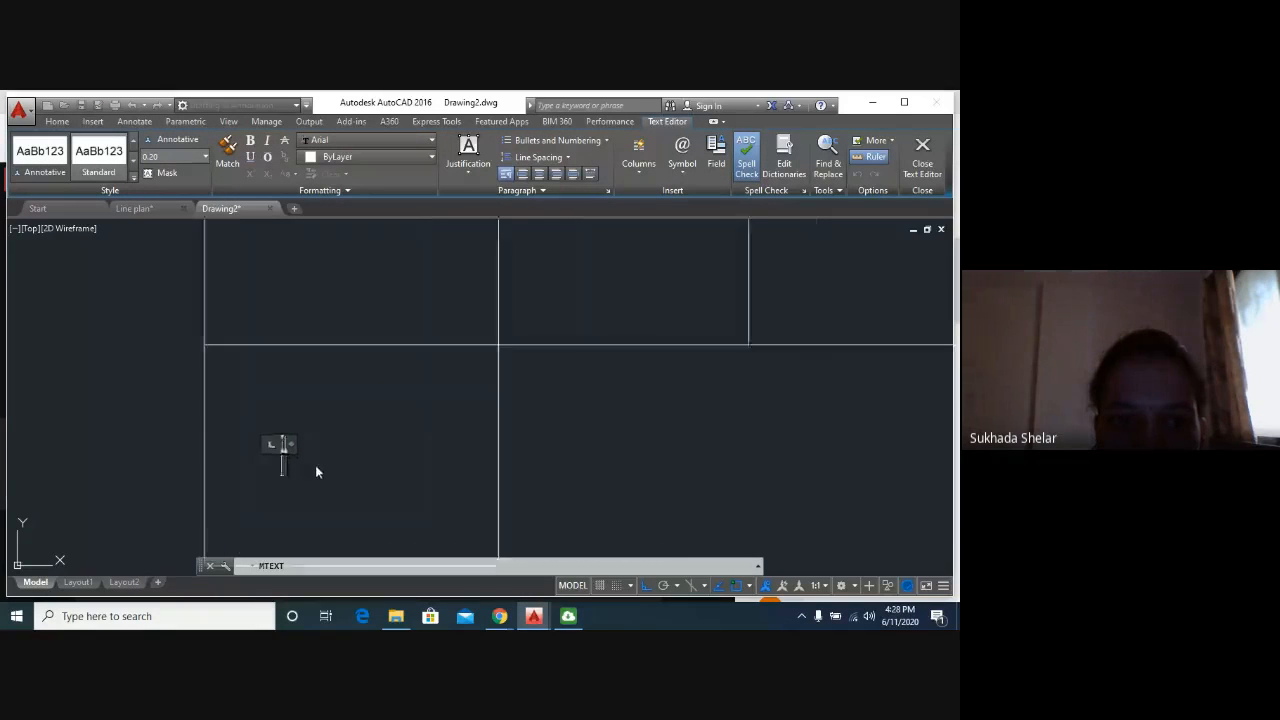
{"action": "scroll", "coordinate": [317, 462], "scroll_direction": "up", "scroll_amount": 2}
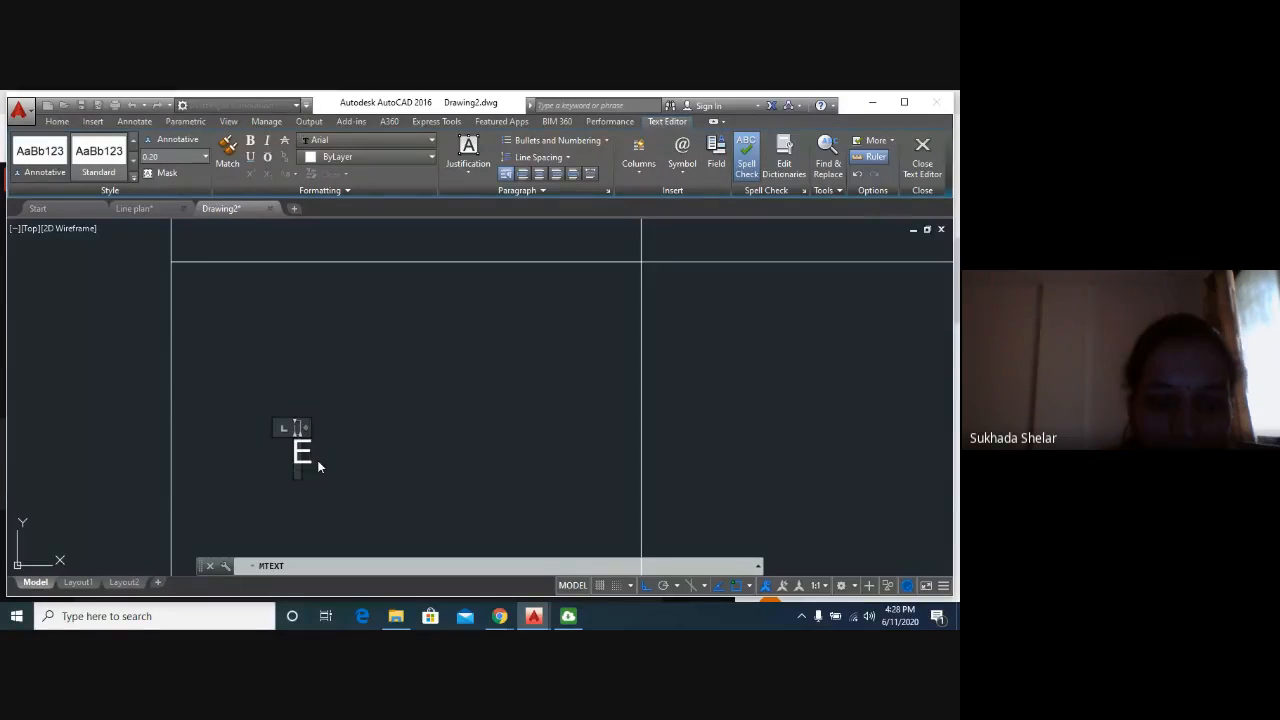
{"action": "type", "text": "ntrance"}
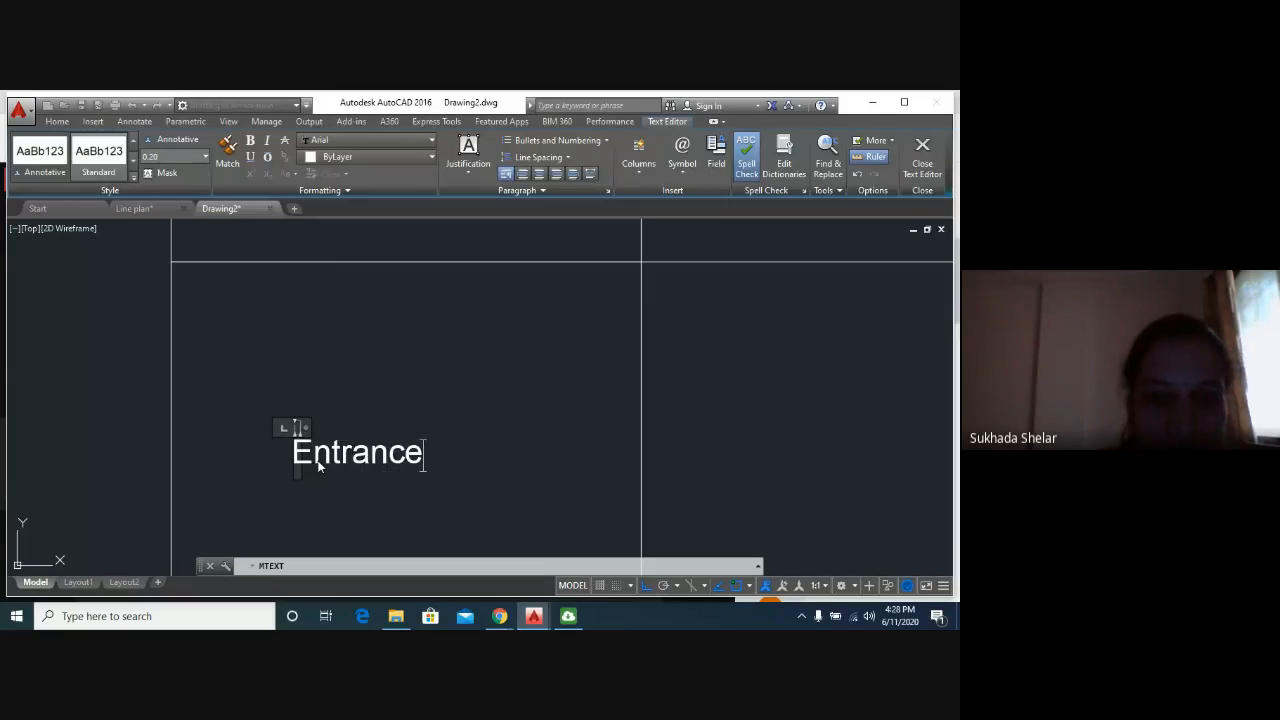
{"action": "key", "text": "Return"}
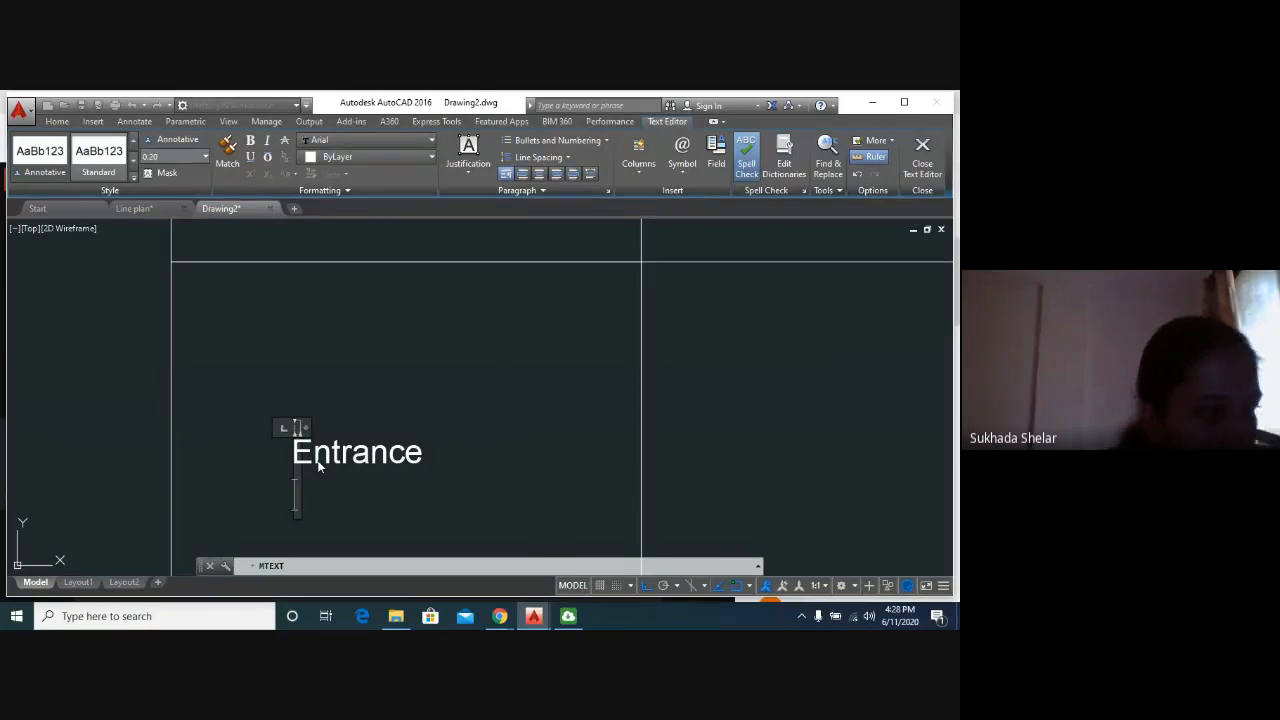
{"action": "type", "text": "4"}
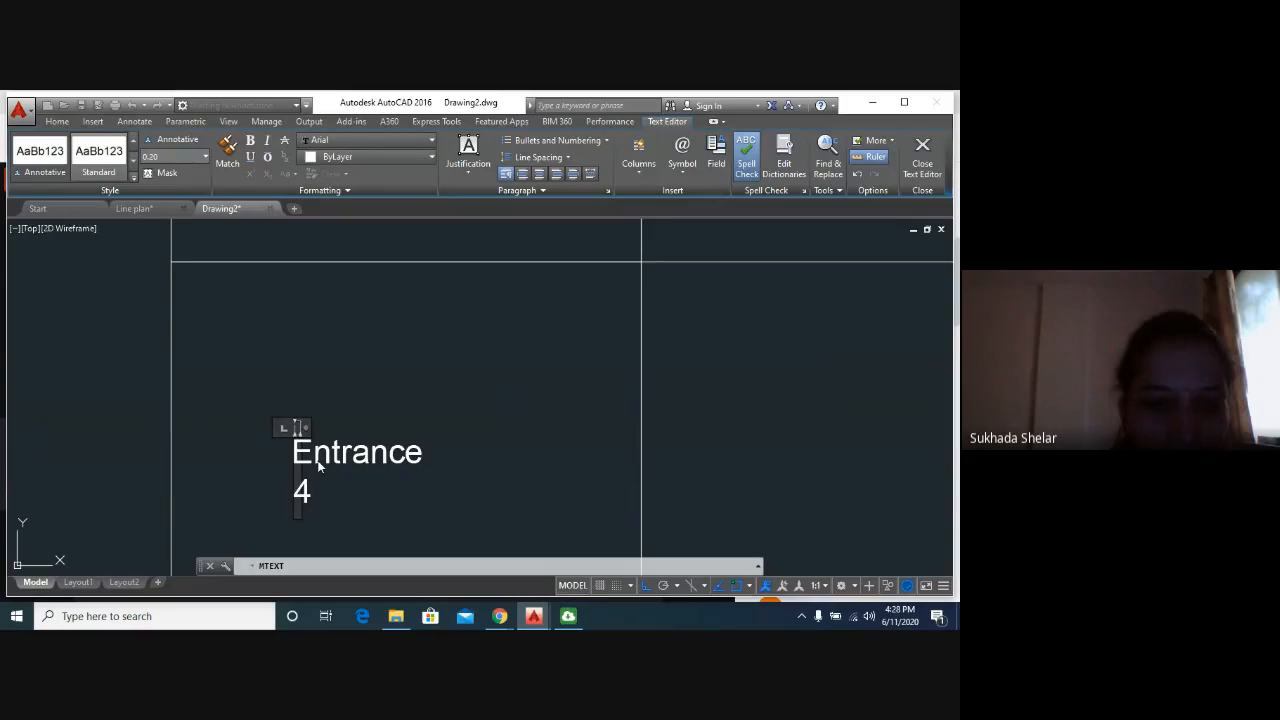
{"action": "key", "text": "Return"}
{"action": "type", "text": "x"}
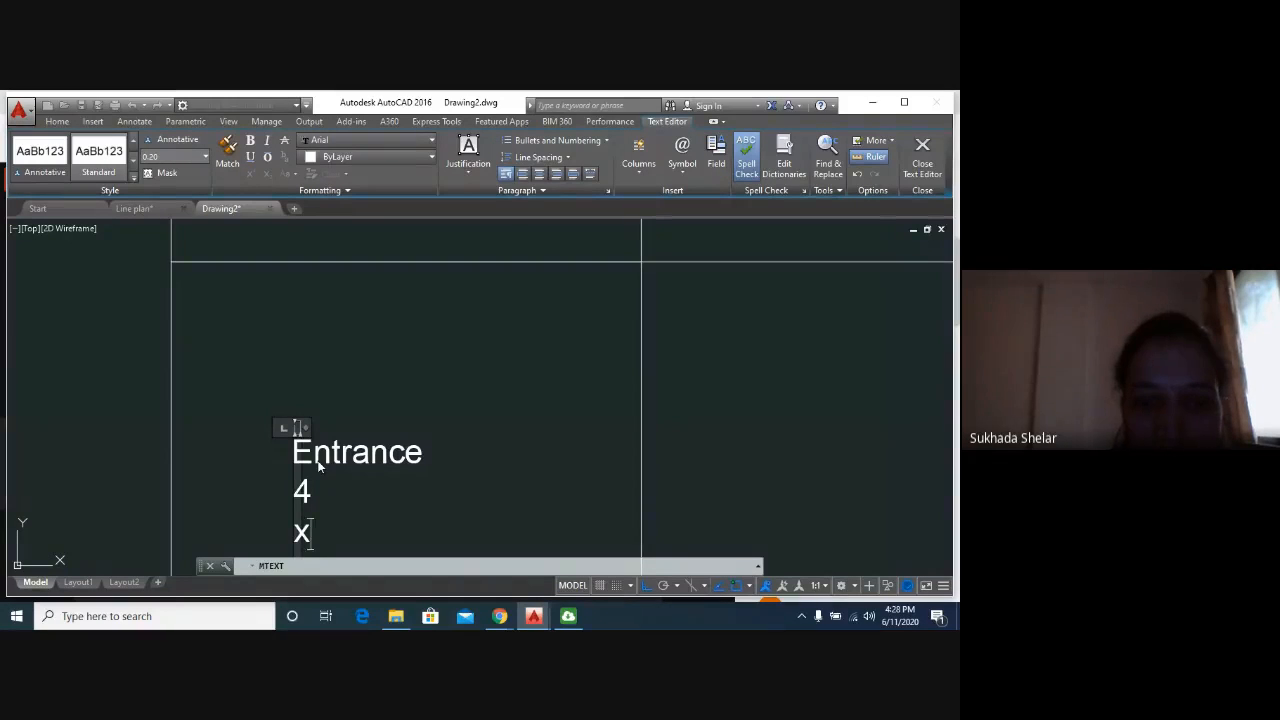
{"action": "key", "text": "BackSpace"}
{"action": "key", "text": "BackSpace"}
{"action": "key", "text": "BackSpace"}
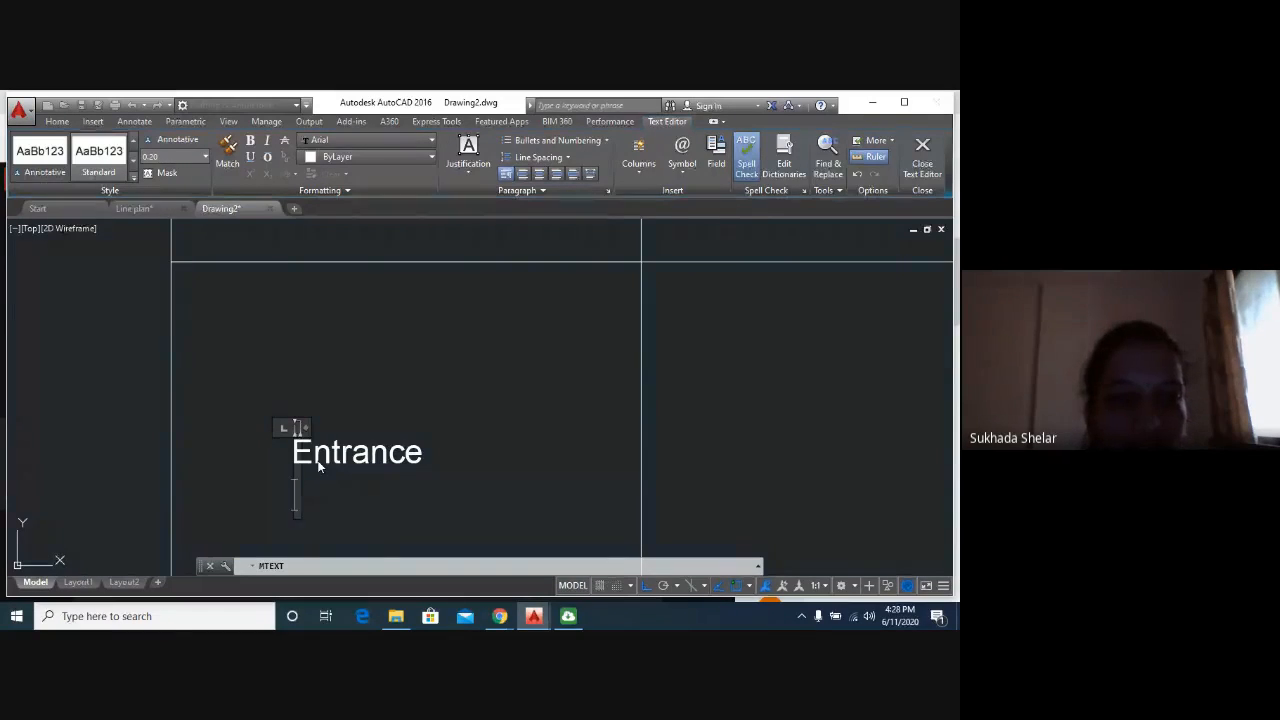
{"action": "scroll", "coordinate": [445, 419], "scroll_direction": "down", "scroll_amount": 5}
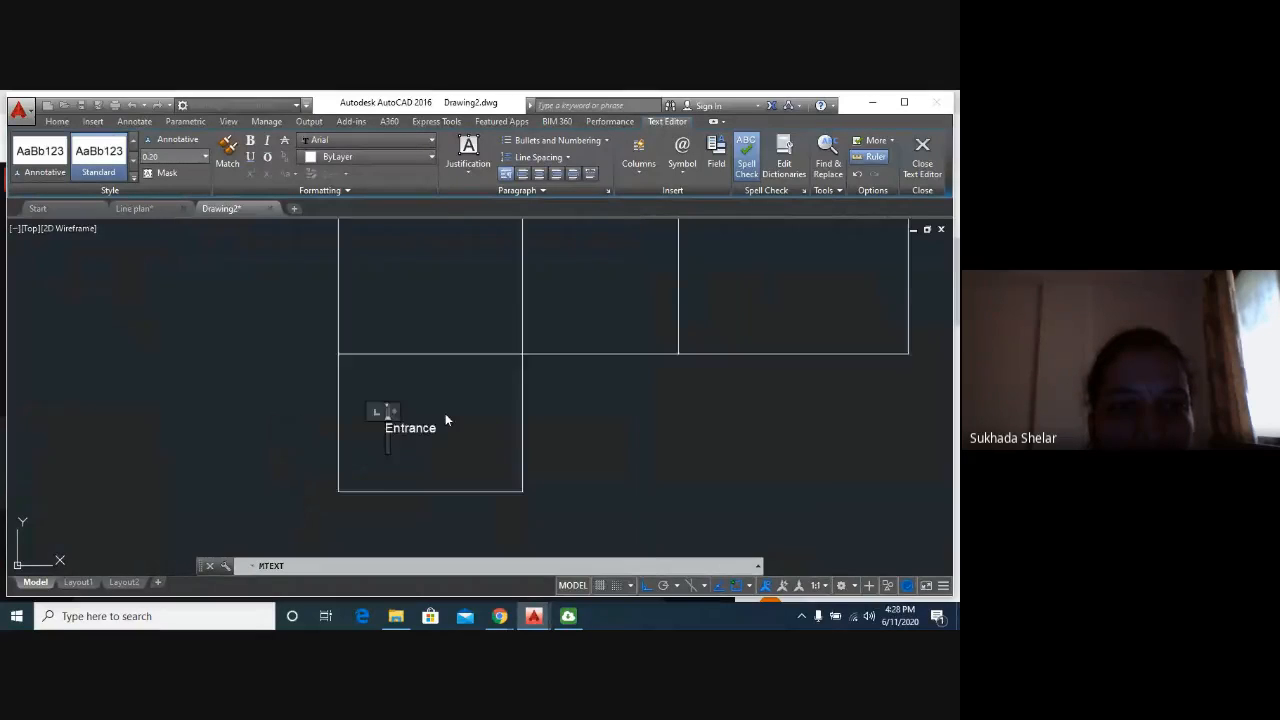
Finish the Entrance room's multiline text label and leave text editing.
{"action": "left_click", "coordinate": [438, 420]}
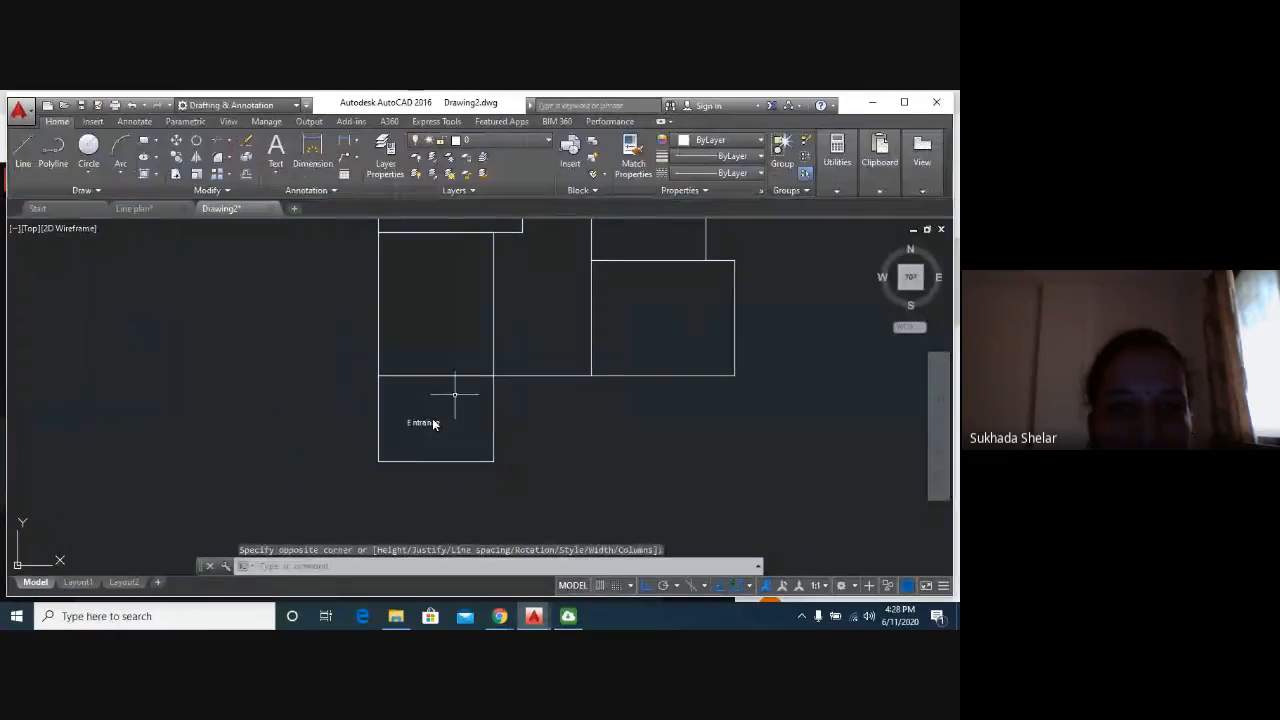
{"action": "scroll", "coordinate": [371, 465], "scroll_direction": "up", "scroll_amount": 3}
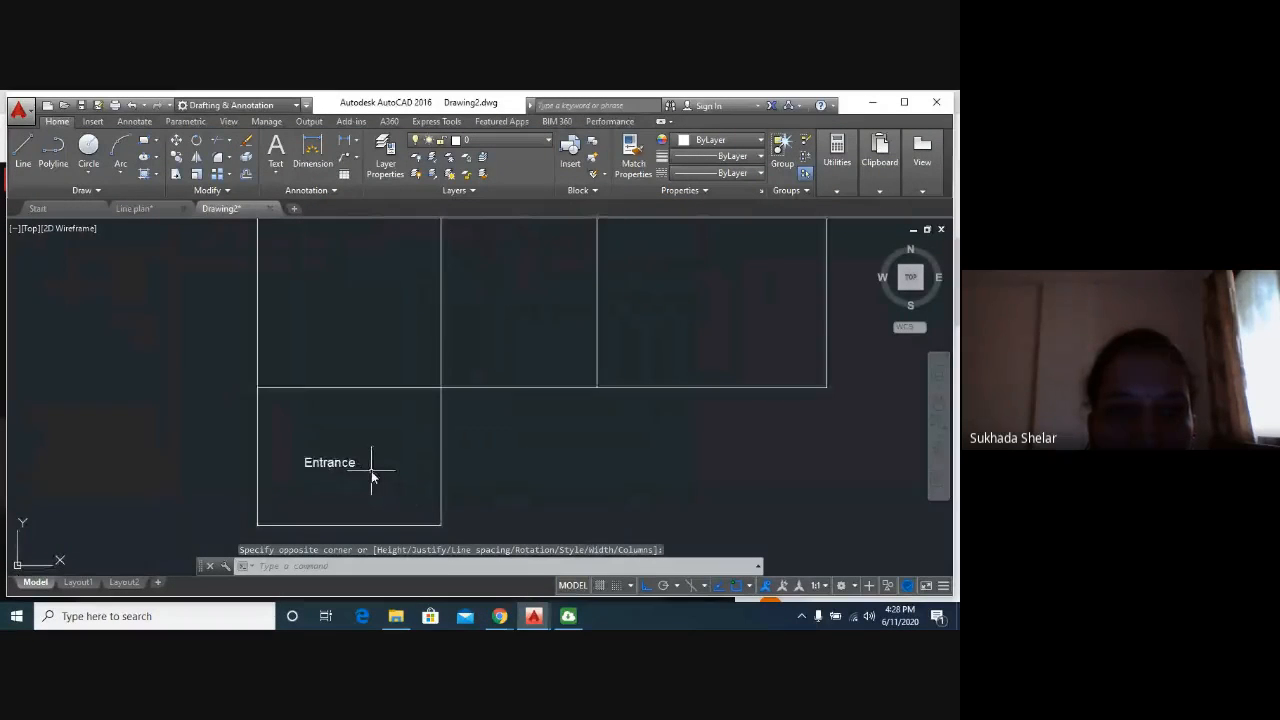
{"action": "left_click", "coordinate": [316, 463]}
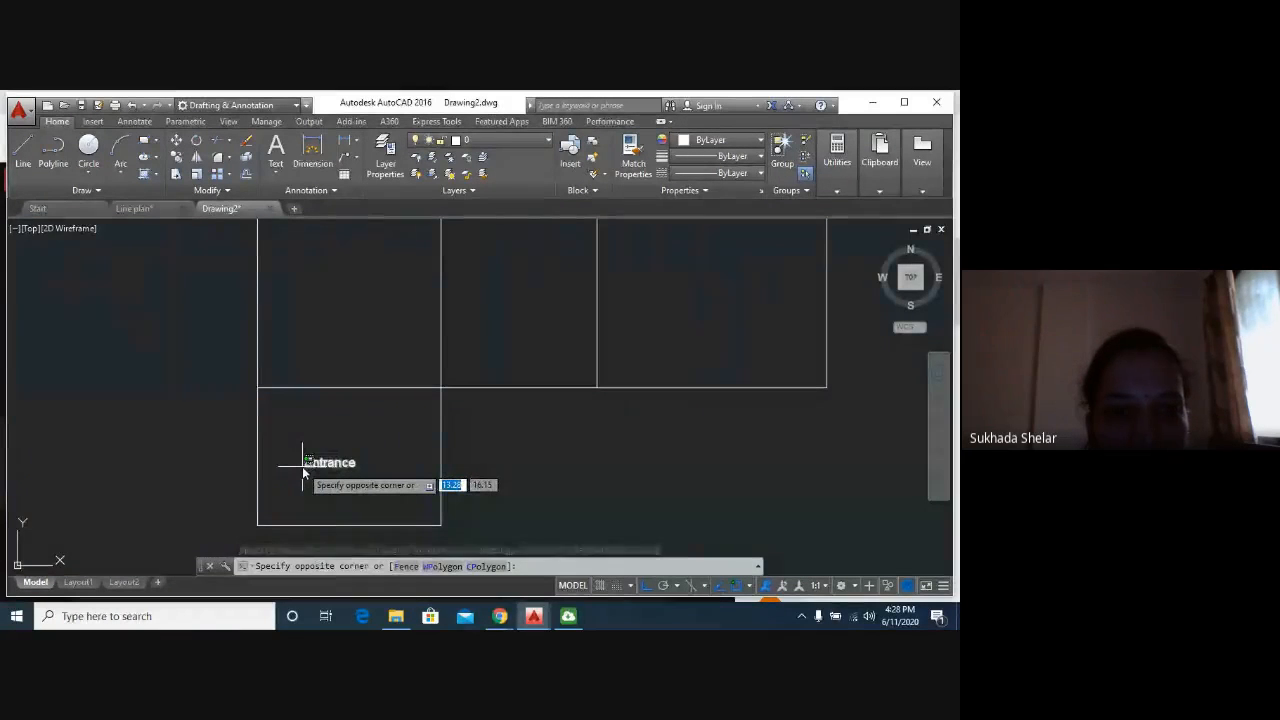
{"action": "key", "text": "Escape"}
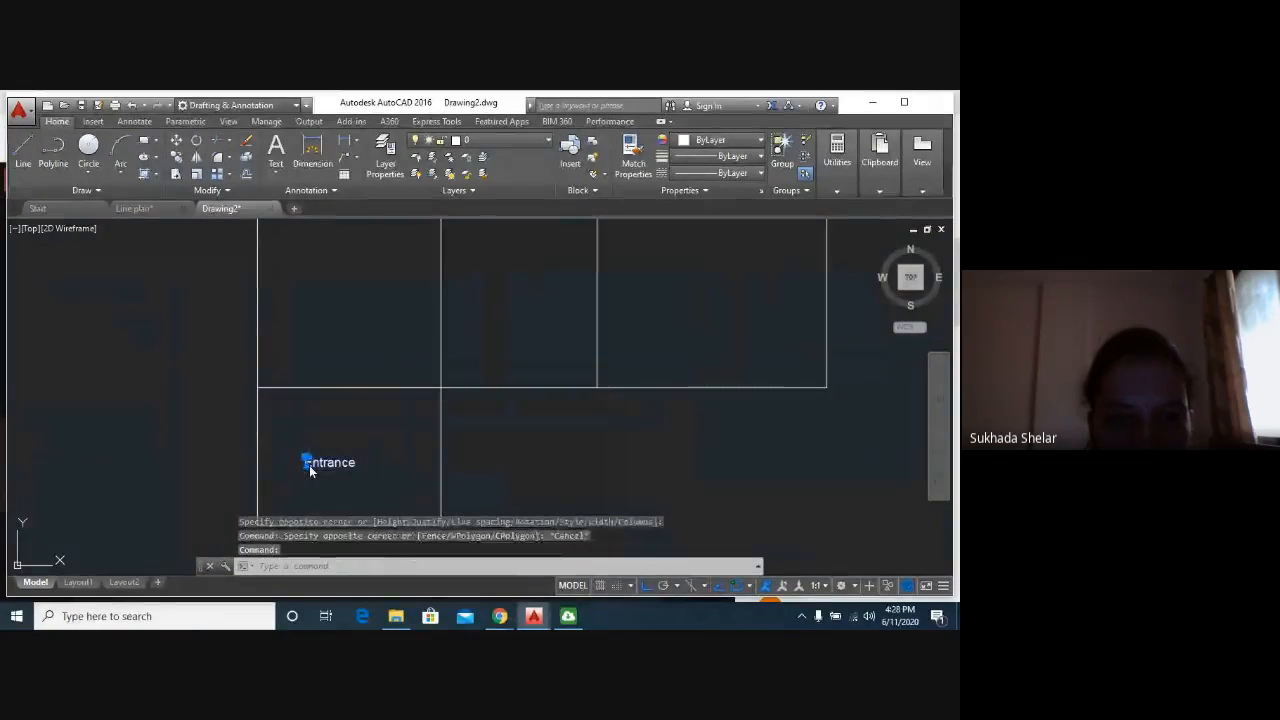
Try to add the room size below the Entrance label's name as the lines "4" and "x3M".
{"action": "double_click", "coordinate": [309, 466]}
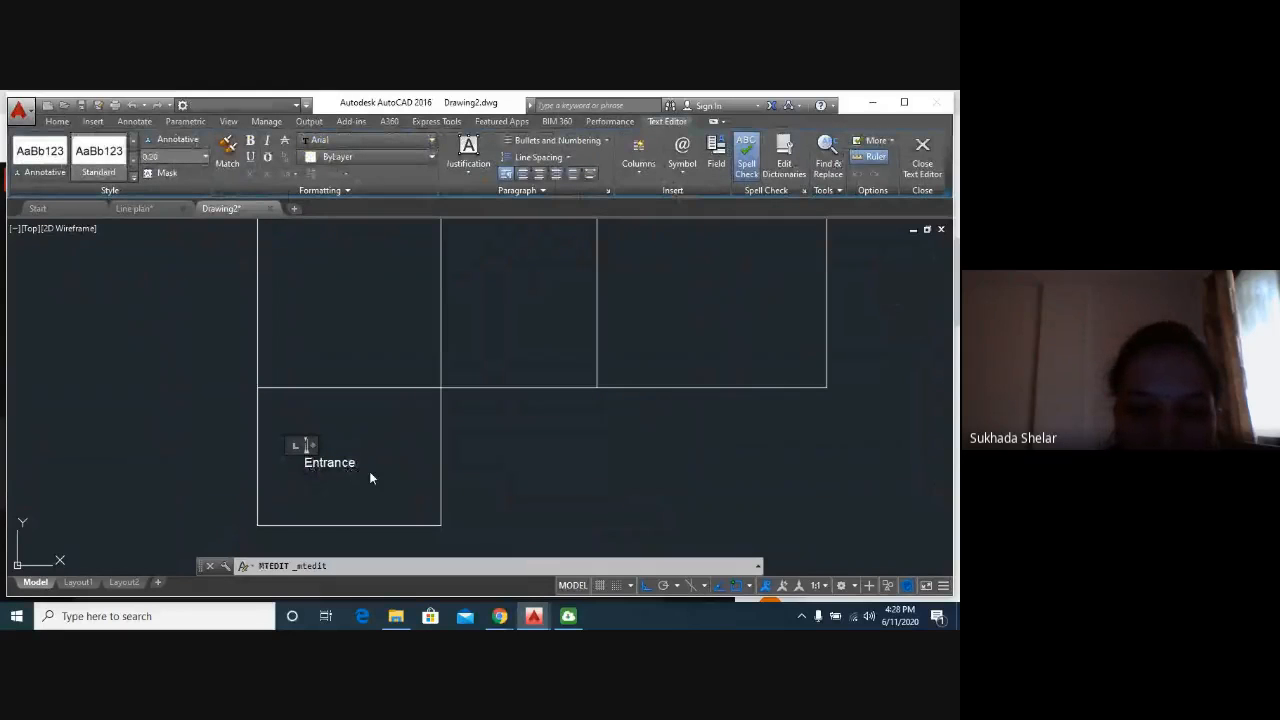
{"action": "key", "text": "Return"}
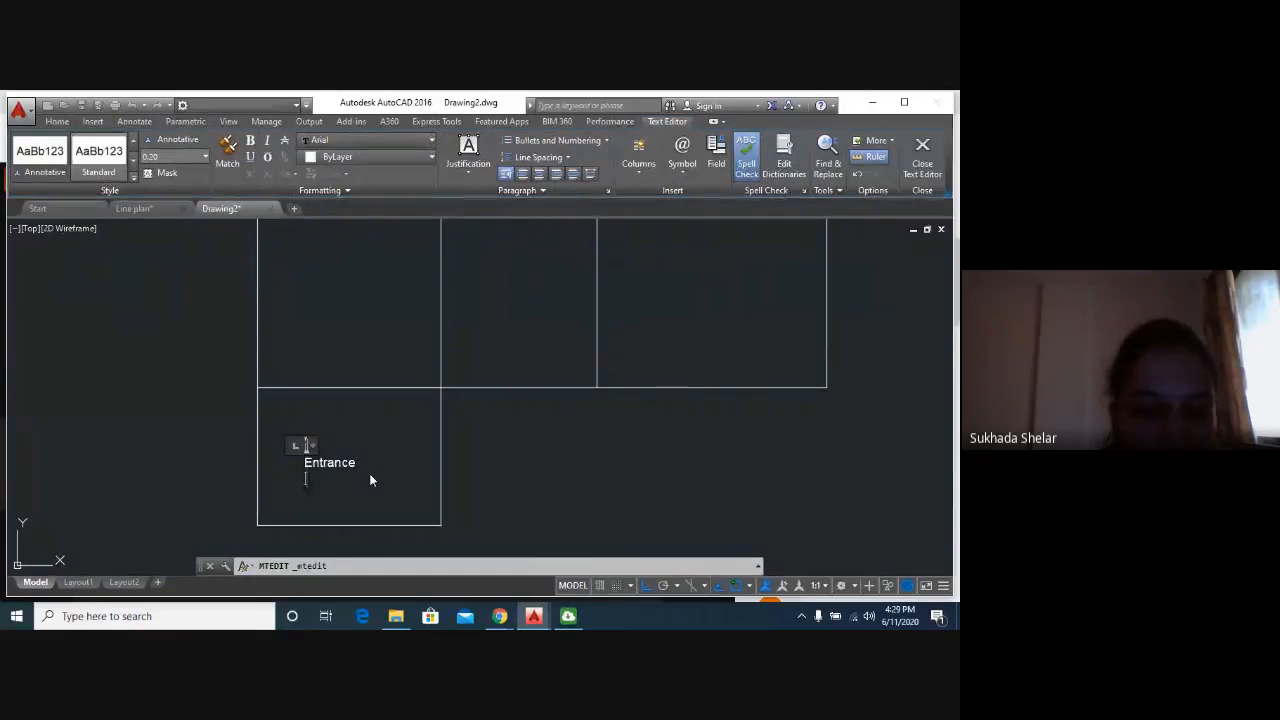
{"action": "type", "text": "4"}
{"action": "key", "text": "Return"}
{"action": "type", "text": "x"}
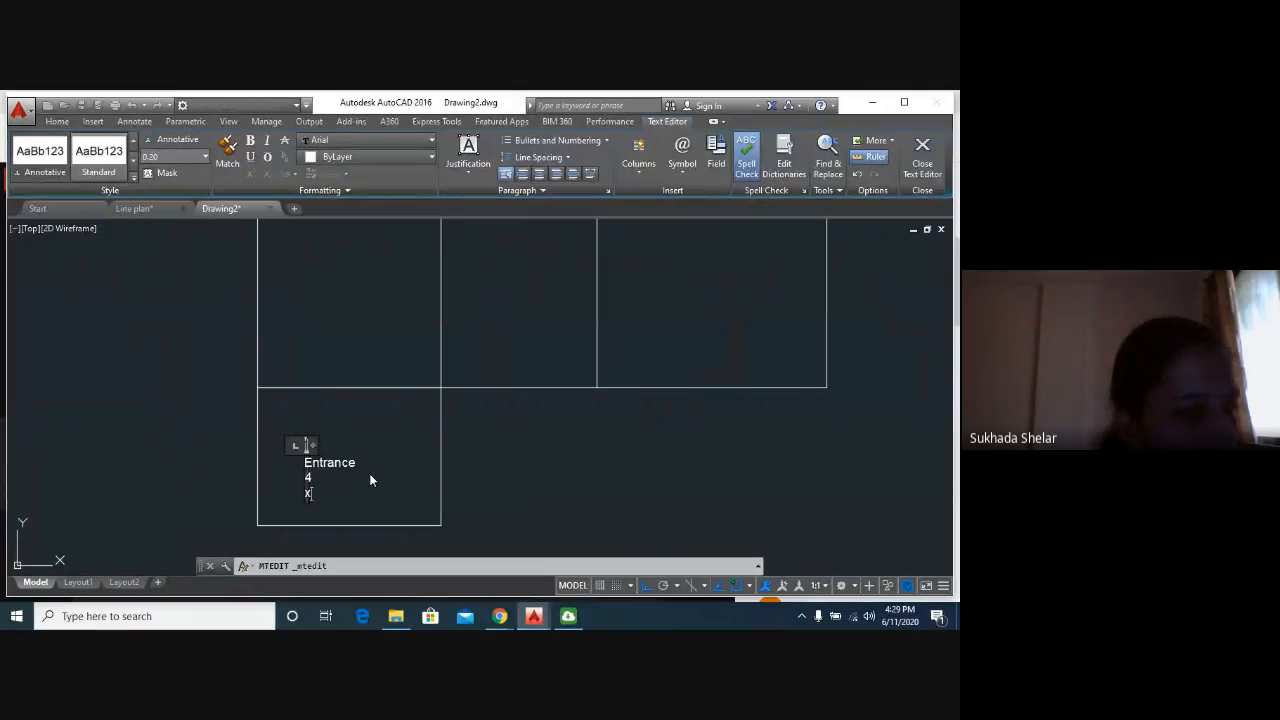
{"action": "type", "text": "3M"}
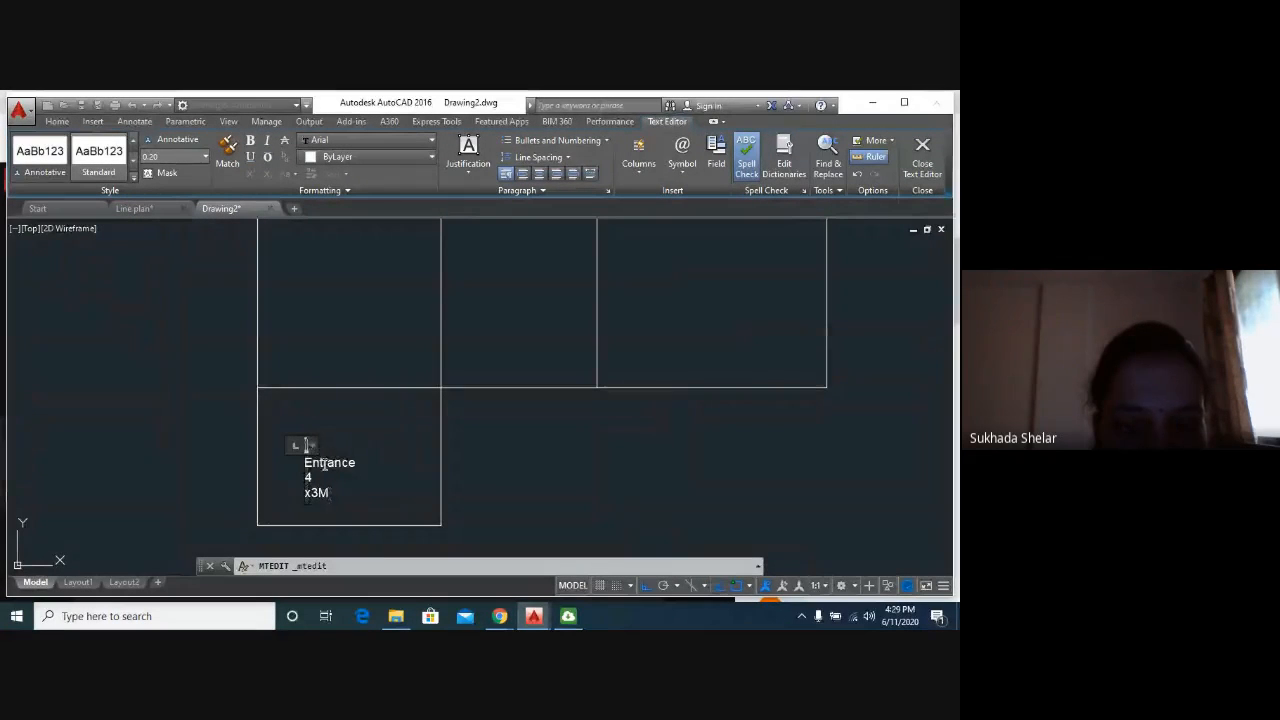
{"action": "key", "text": "Escape"}
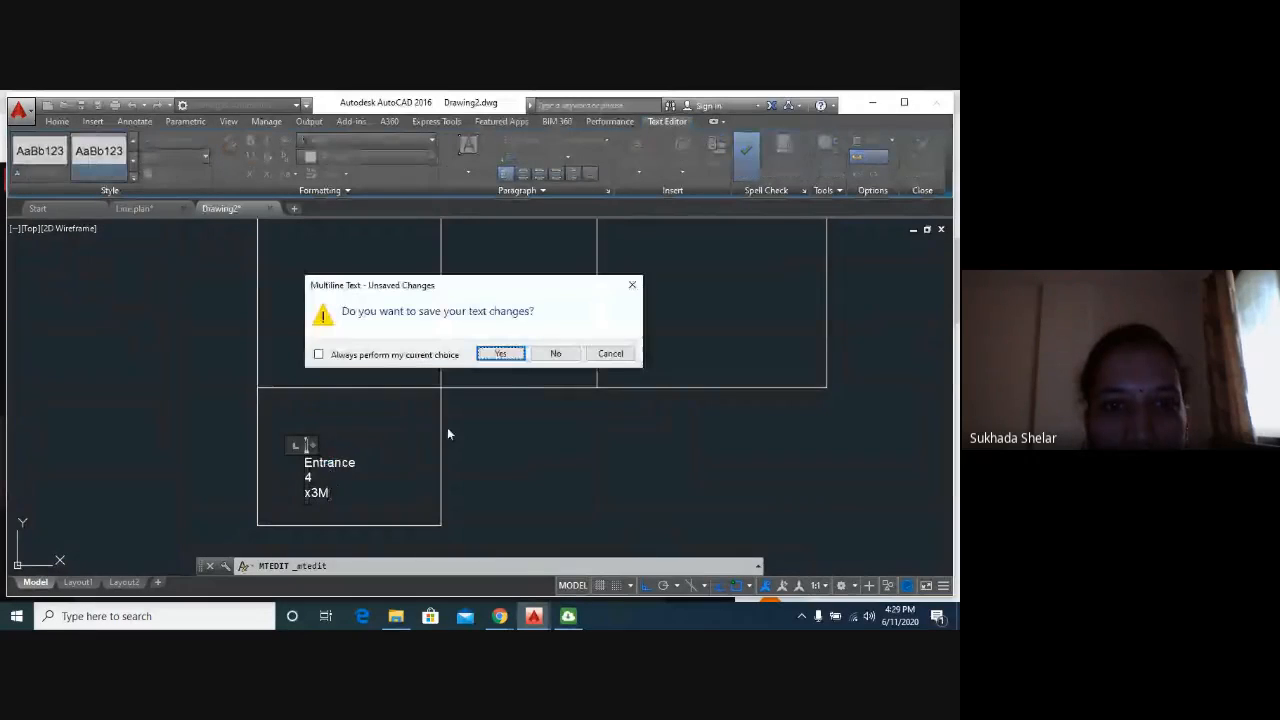
{"action": "left_click", "coordinate": [501, 354]}
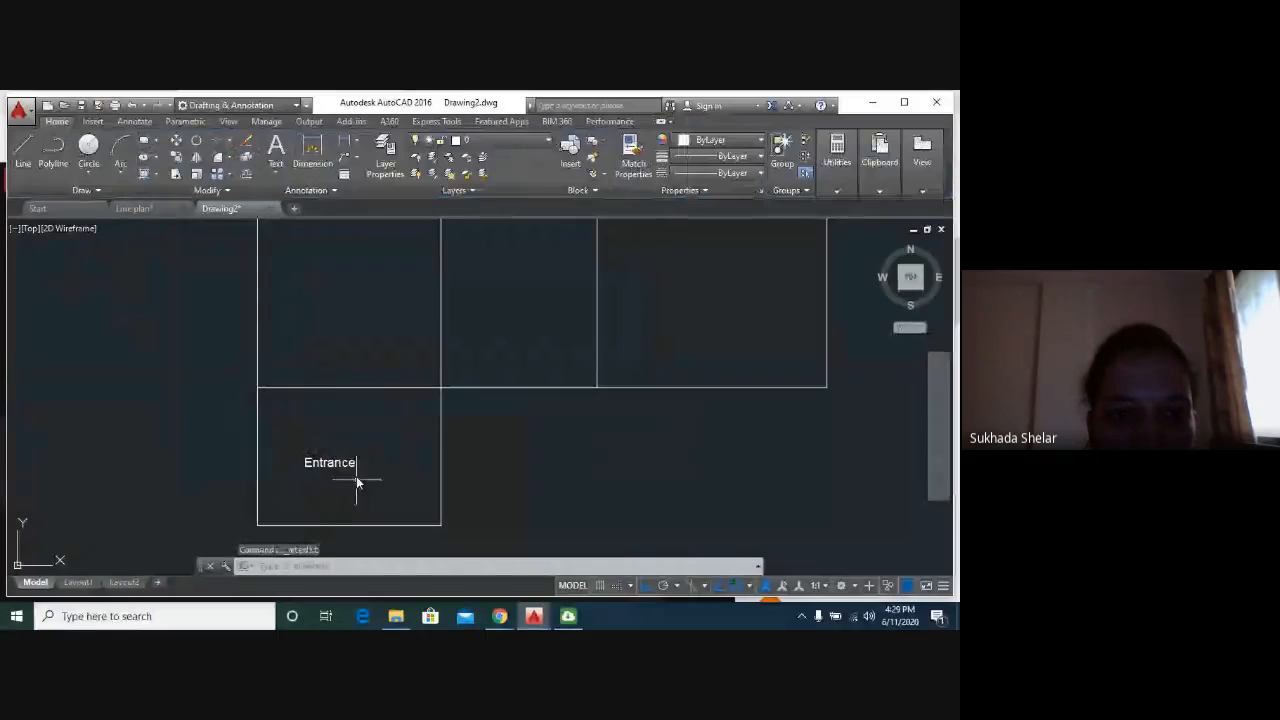
Place a widened multiline text label inside the upper-left room reading "Kitchen" with "5 x 4M" on the second line.
{"action": "middle_click_drag", "start_coordinate": [351, 470], "coordinate": [360, 505]}
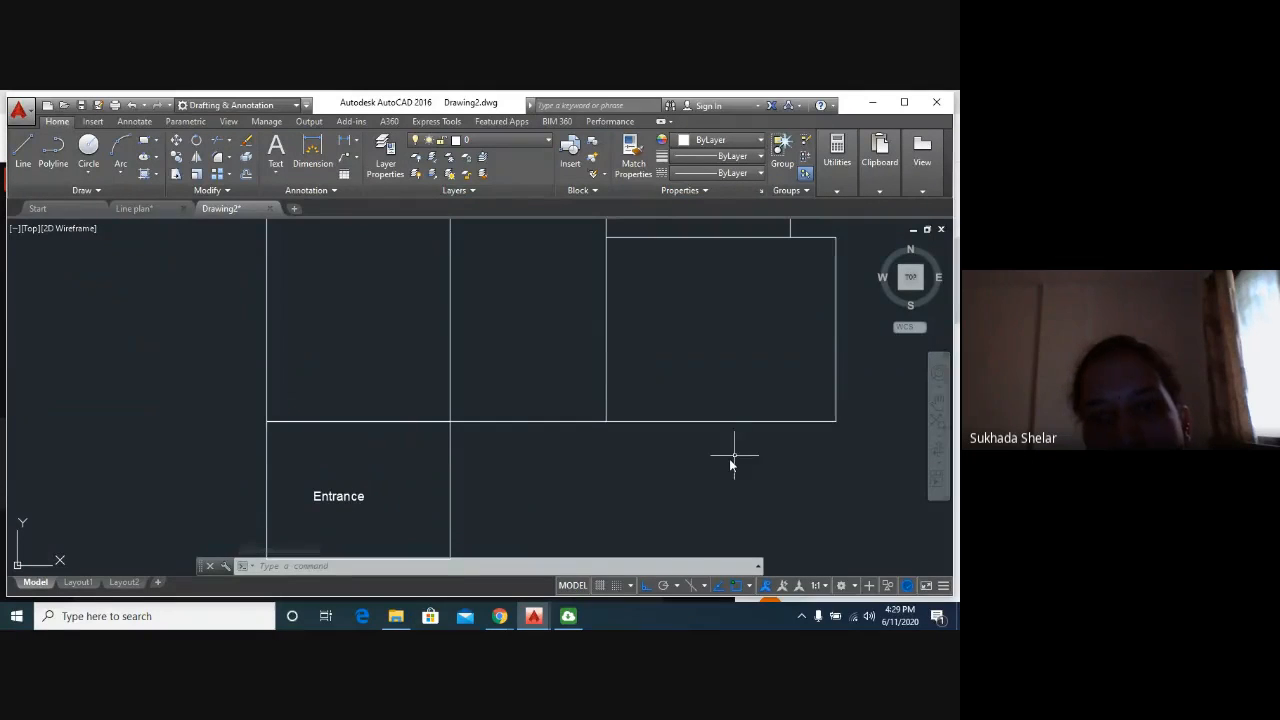
{"action": "scroll", "coordinate": [531, 452], "scroll_direction": "down", "scroll_amount": 4}
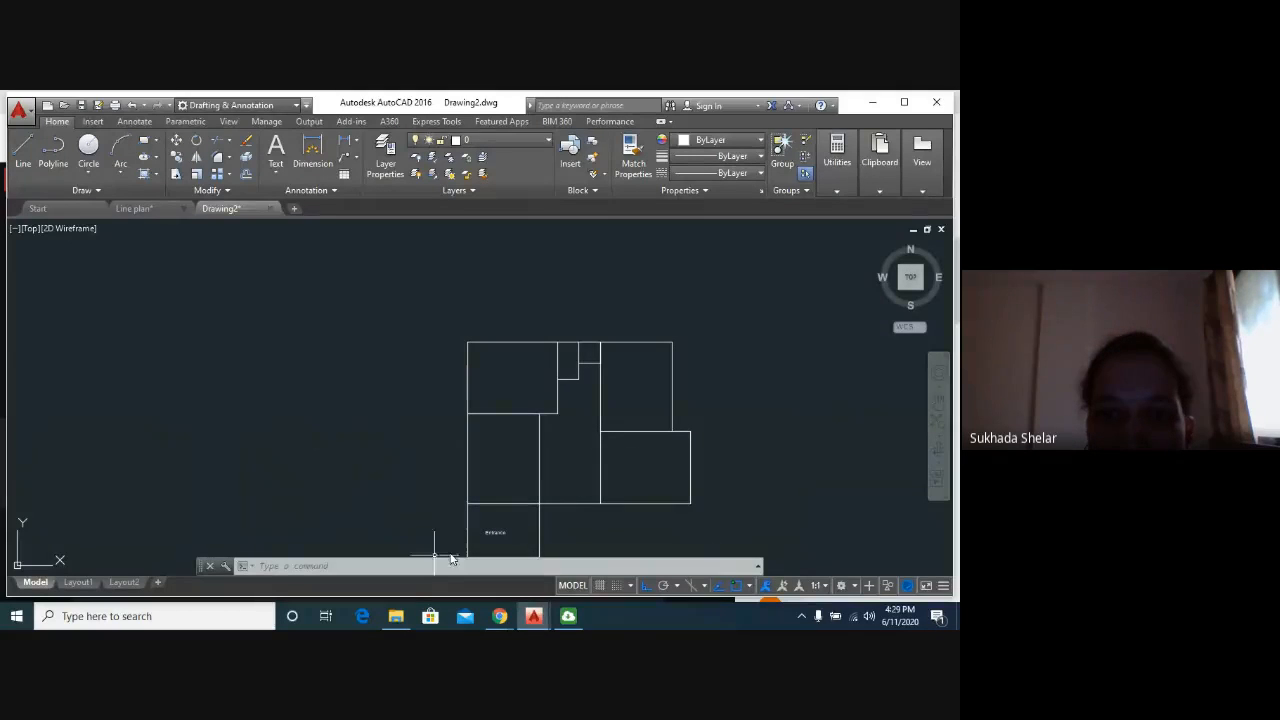
{"action": "scroll", "coordinate": [497, 532], "scroll_direction": "up", "scroll_amount": 2}
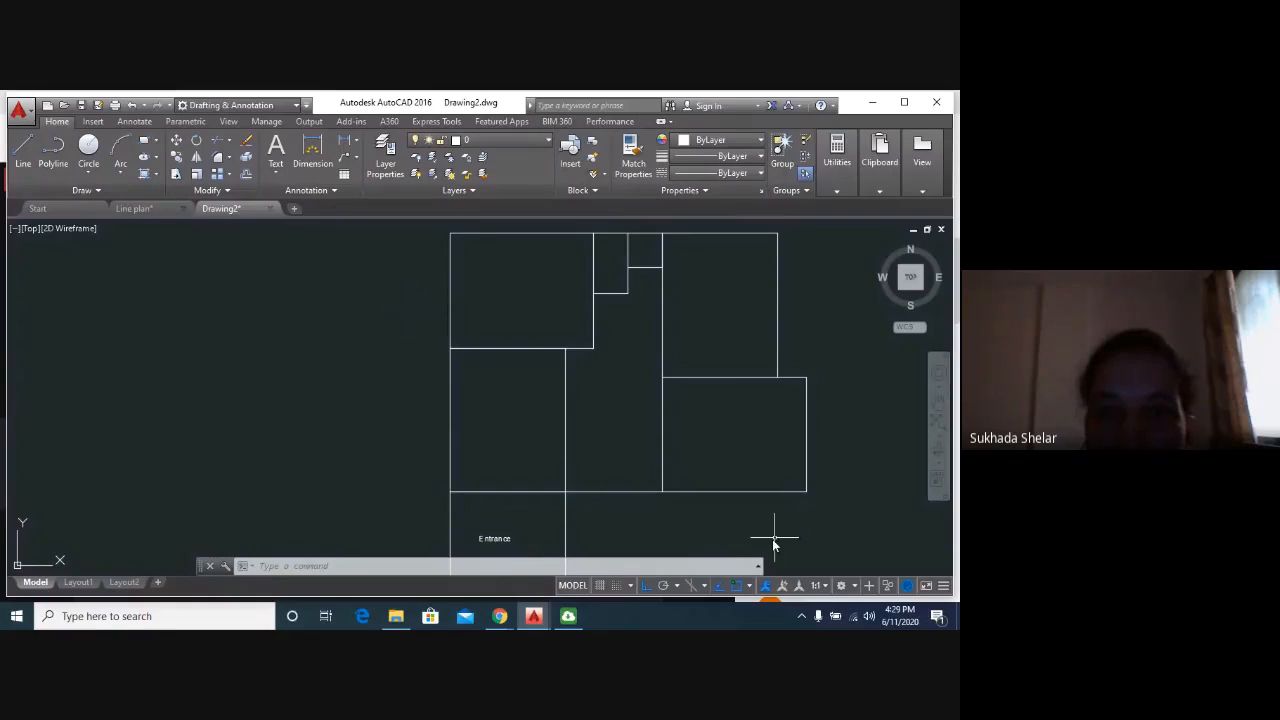
{"action": "left_click", "coordinate": [277, 150]}
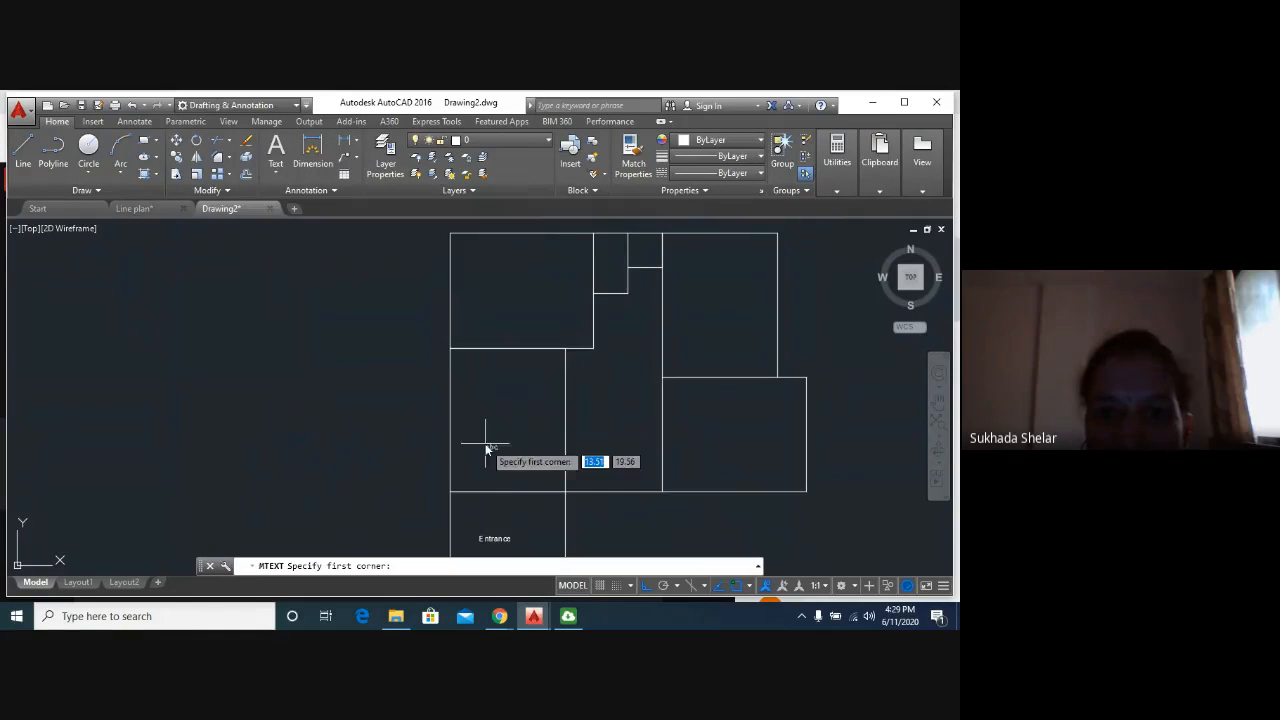
{"action": "left_click", "coordinate": [491, 287]}
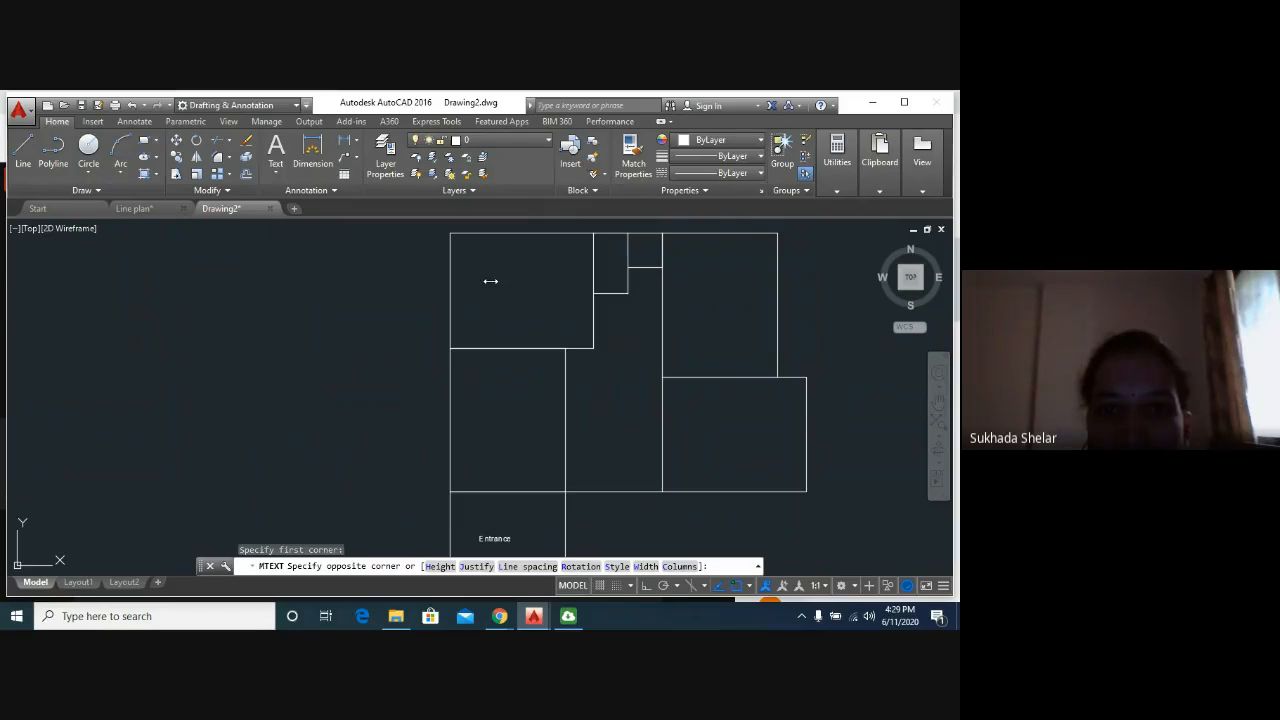
{"action": "left_click", "coordinate": [490, 281]}
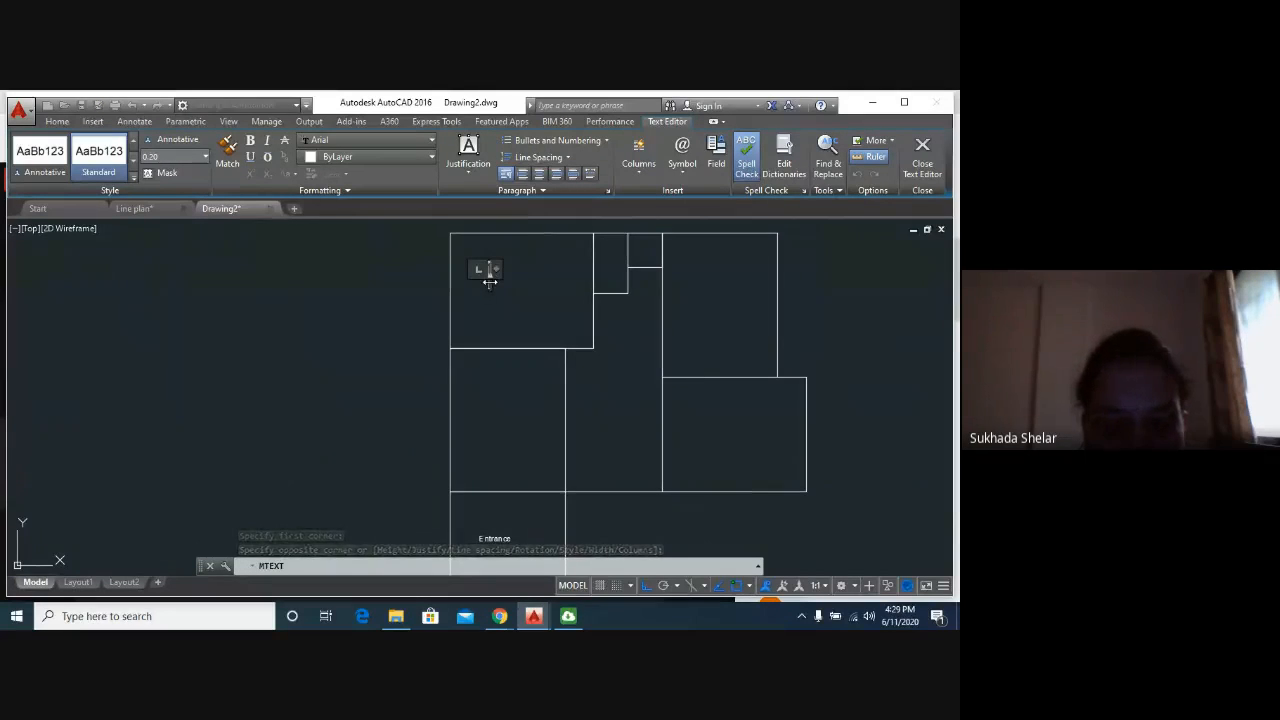
{"action": "left_click_drag", "start_coordinate": [490, 281], "coordinate": [563, 288]}
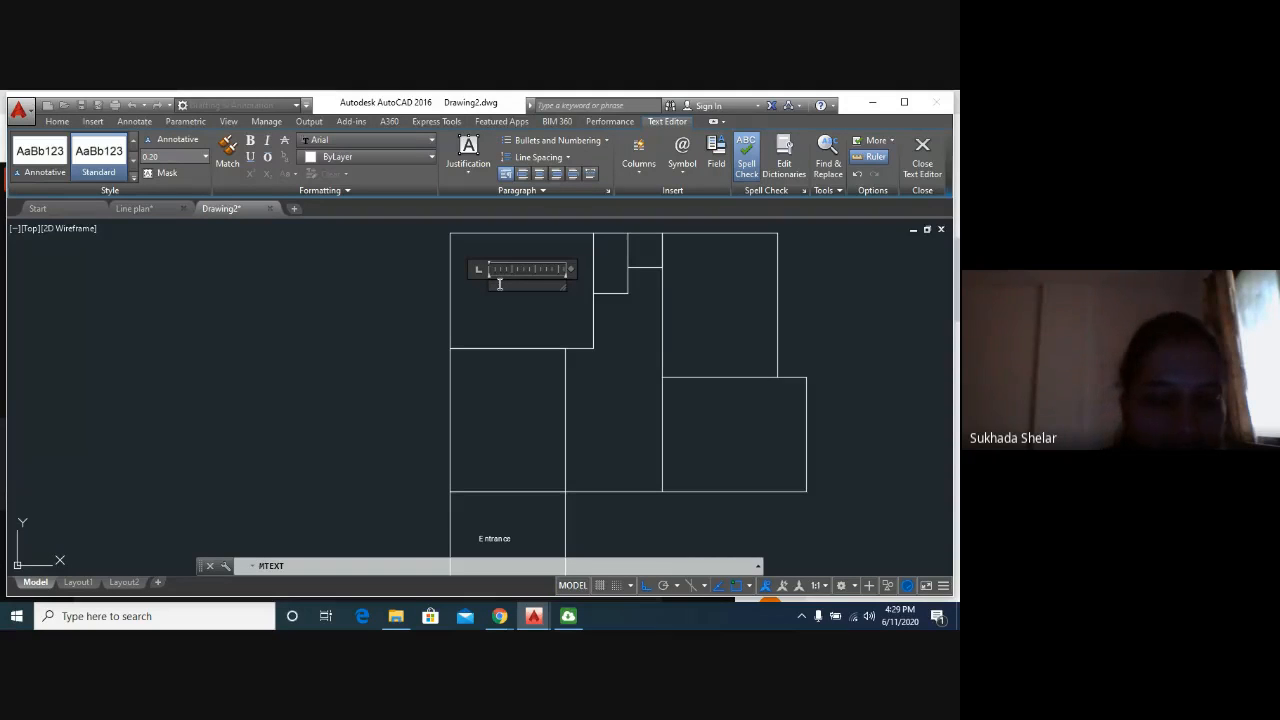
{"action": "type", "text": "Kitchen"}
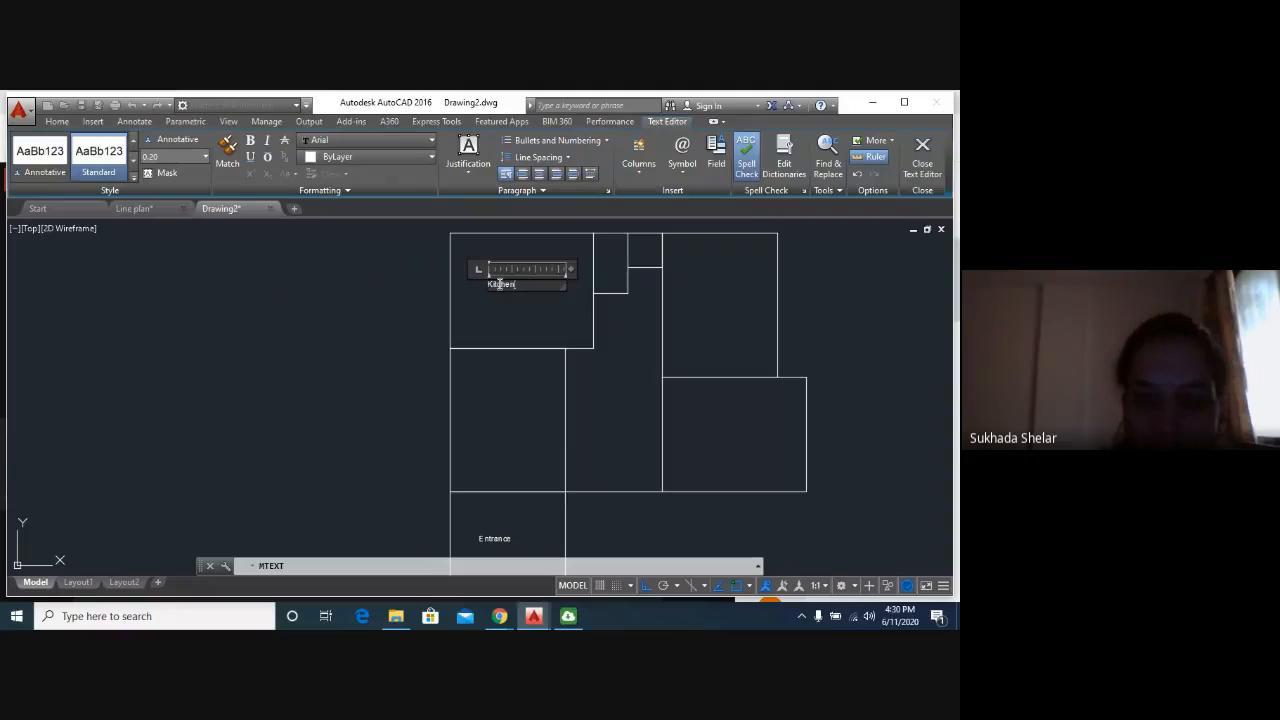
{"action": "key", "text": "Return"}
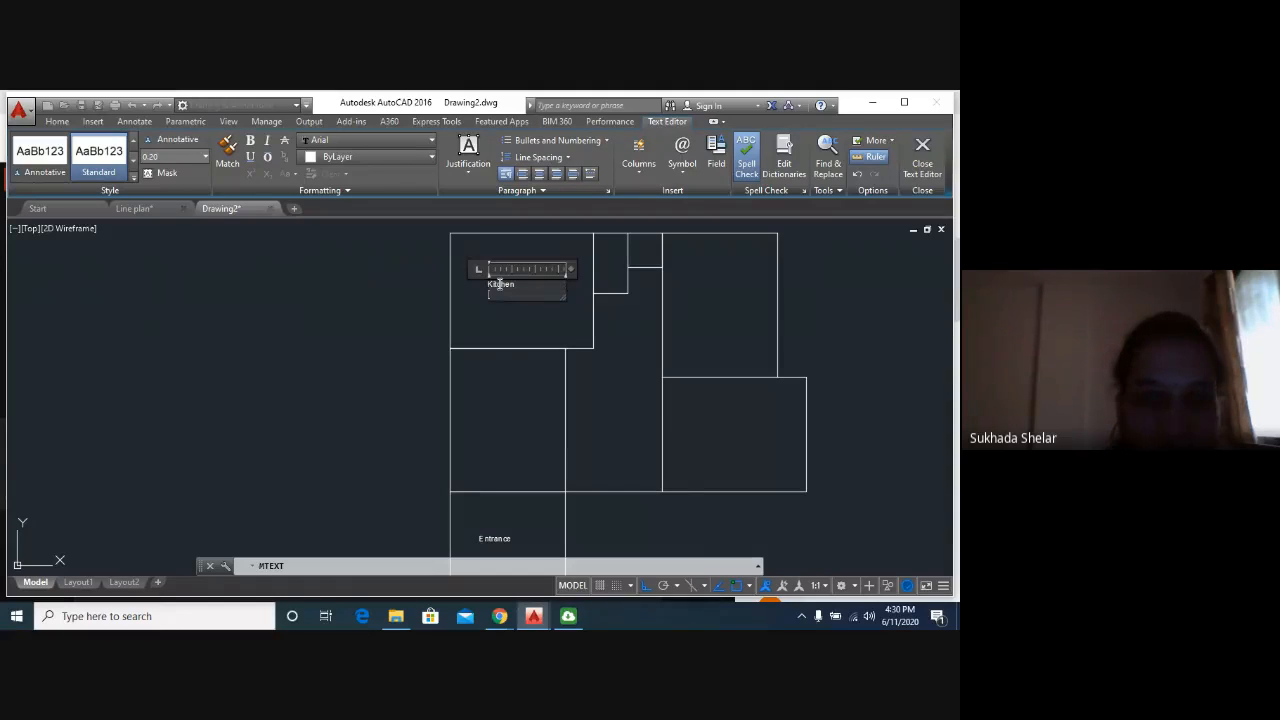
{"action": "type", "text": "5"}
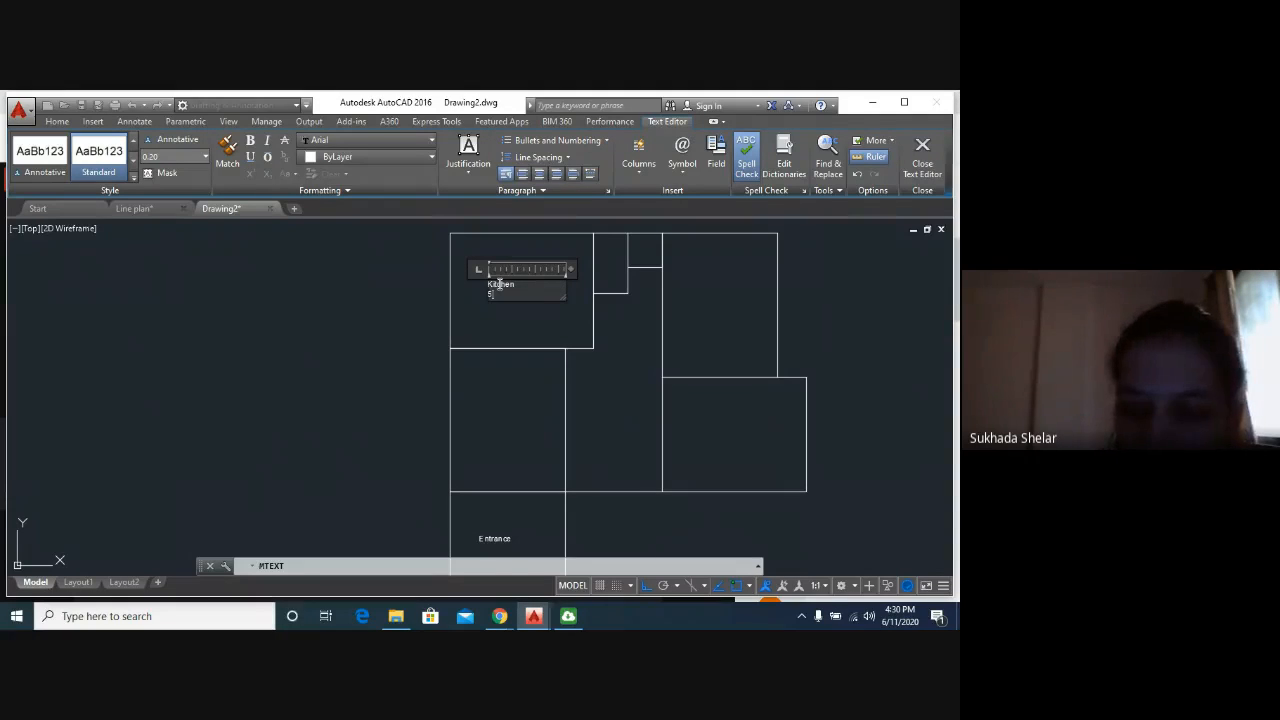
{"action": "type", "text": " x"}
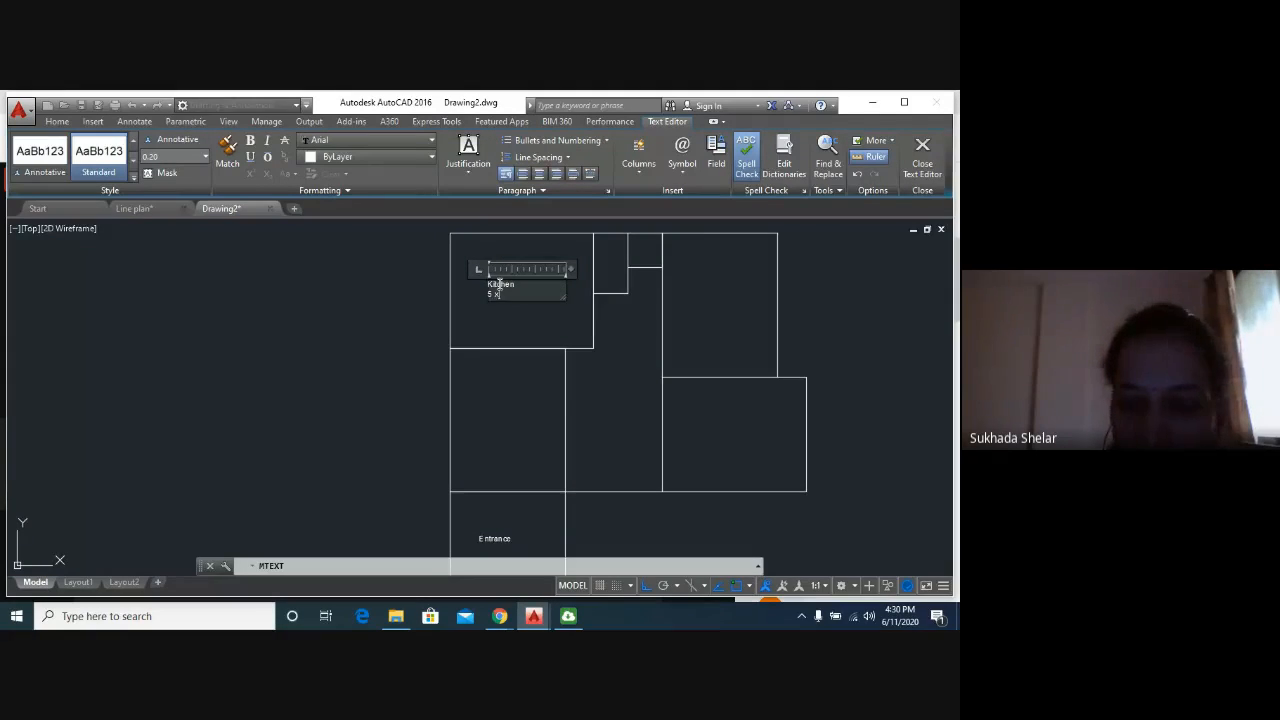
{"action": "type", "text": " 4M"}
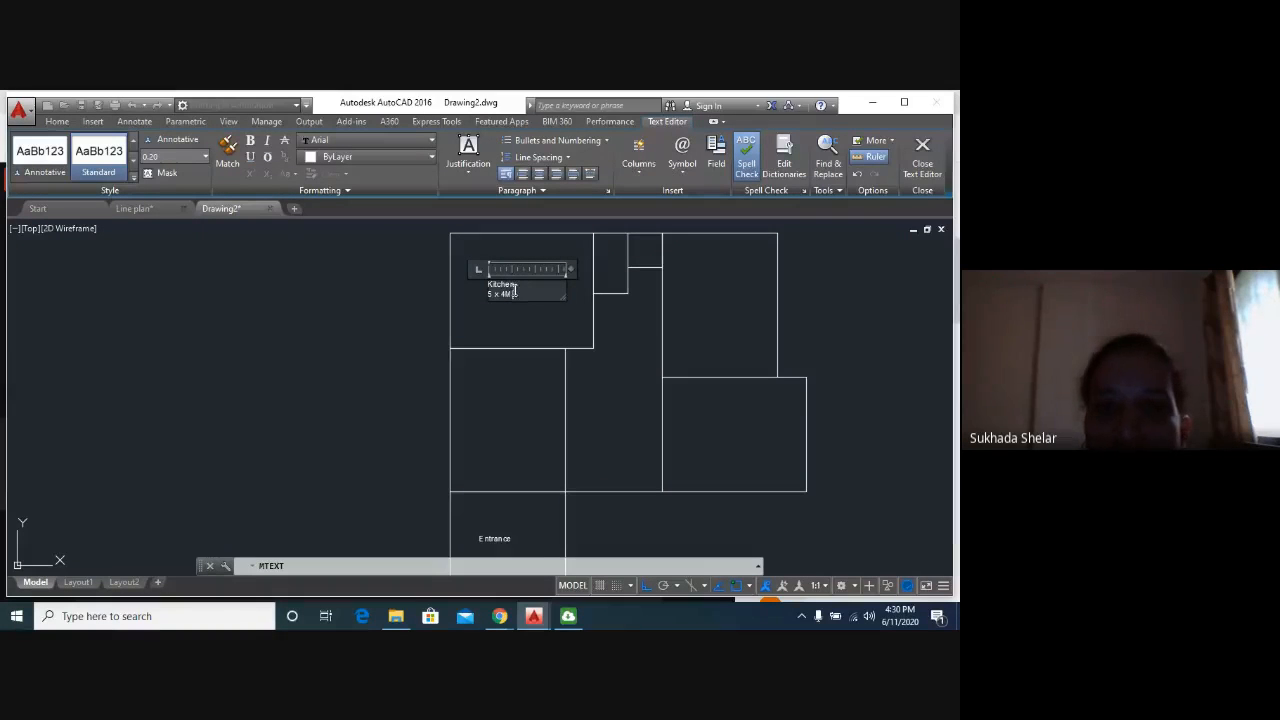
Set the text height of the whole Kitchen label to 0.20 and finish the label.
{"action": "key", "text": "ctrl+a"}
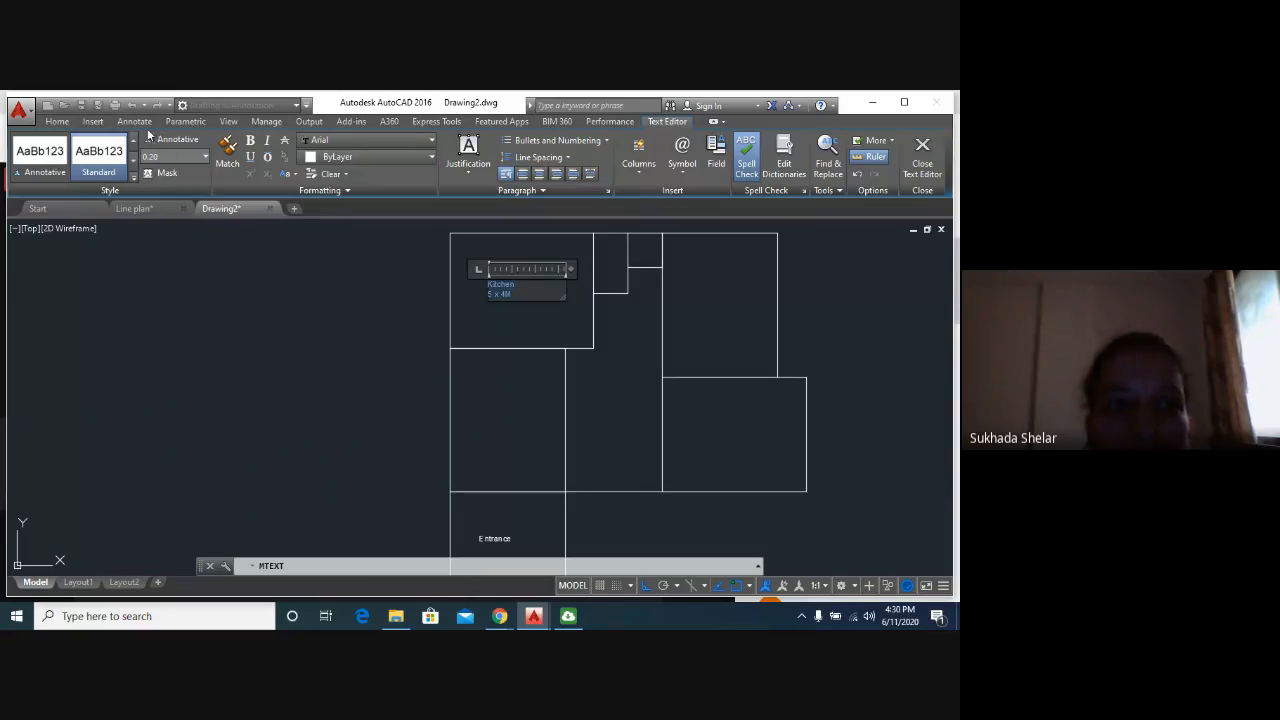
{"action": "left_click", "coordinate": [206, 158]}
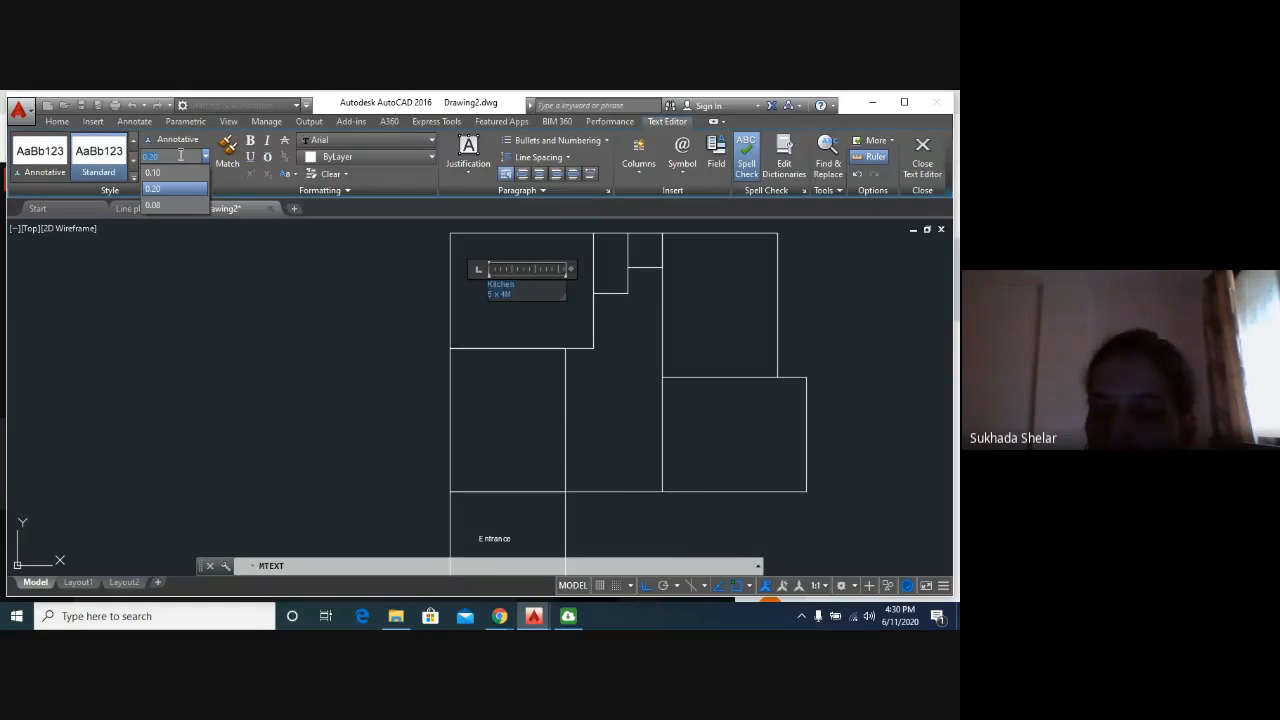
{"action": "key", "text": "Up"}
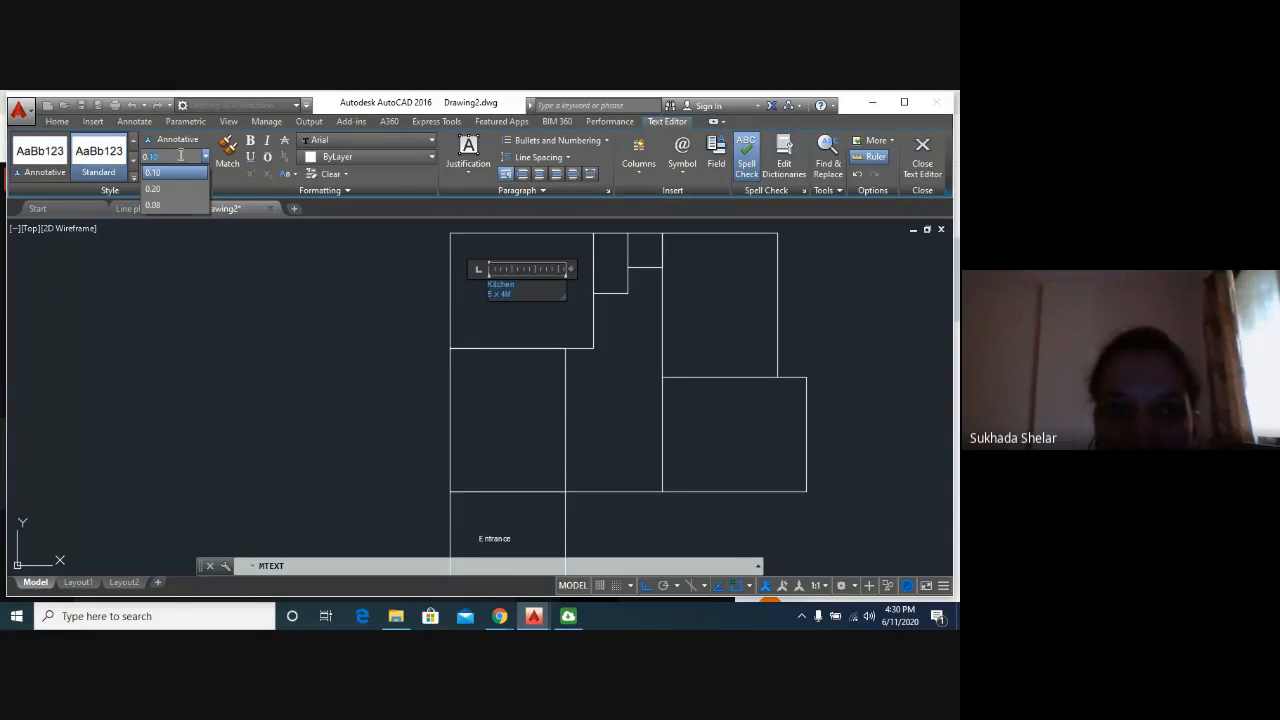
{"action": "type", "text": "25"}
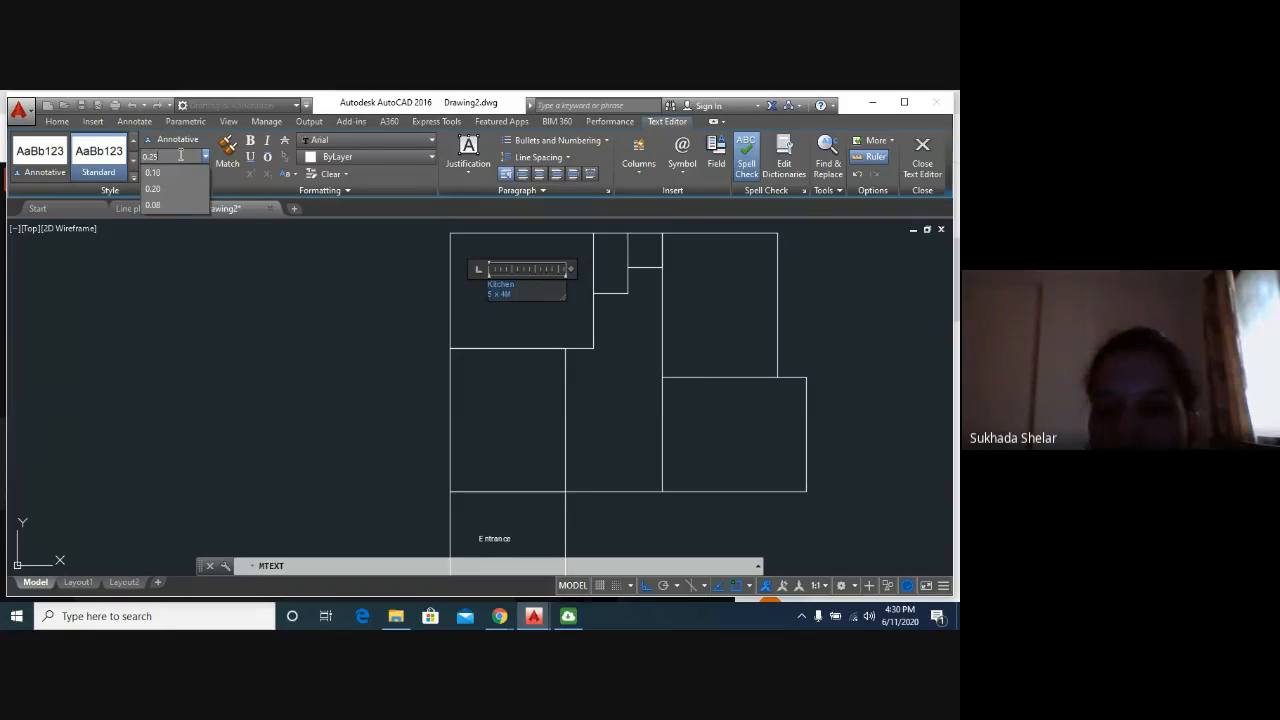
{"action": "left_click", "coordinate": [152, 188]}
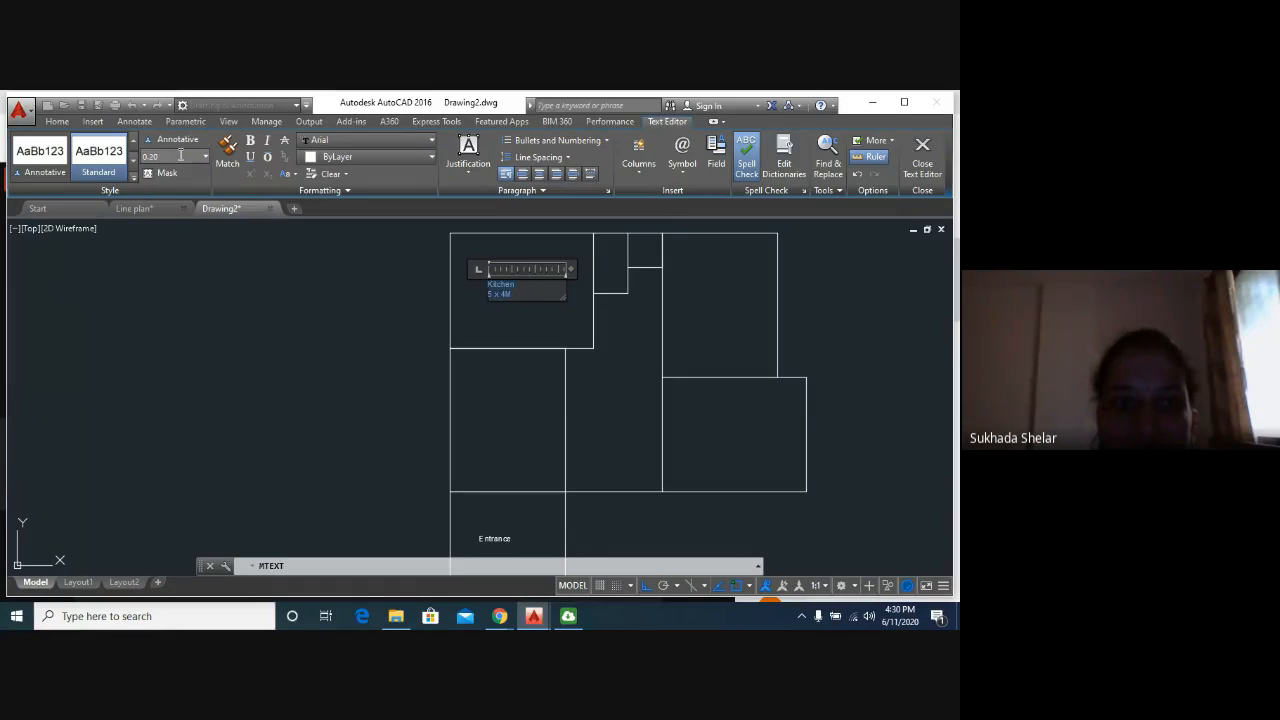
{"action": "left_click", "coordinate": [520, 314]}
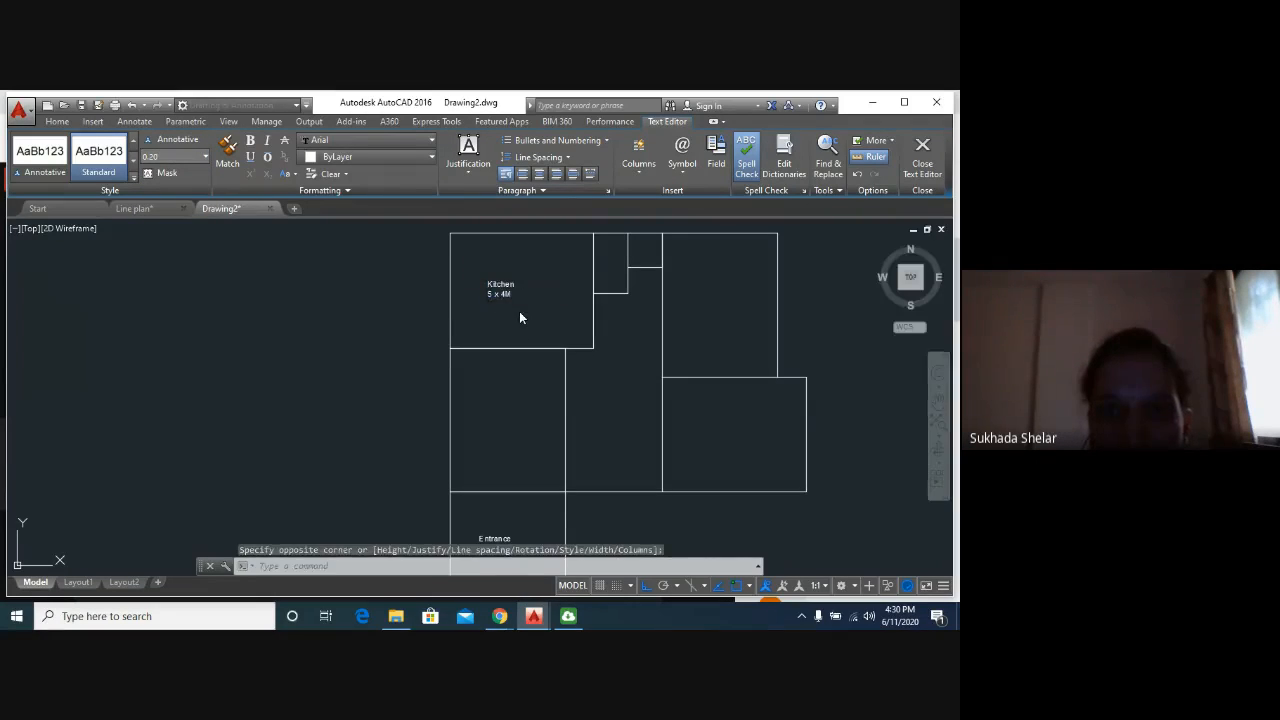
{"action": "left_click", "coordinate": [519, 312]}
{"action": "key", "text": "Escape"}
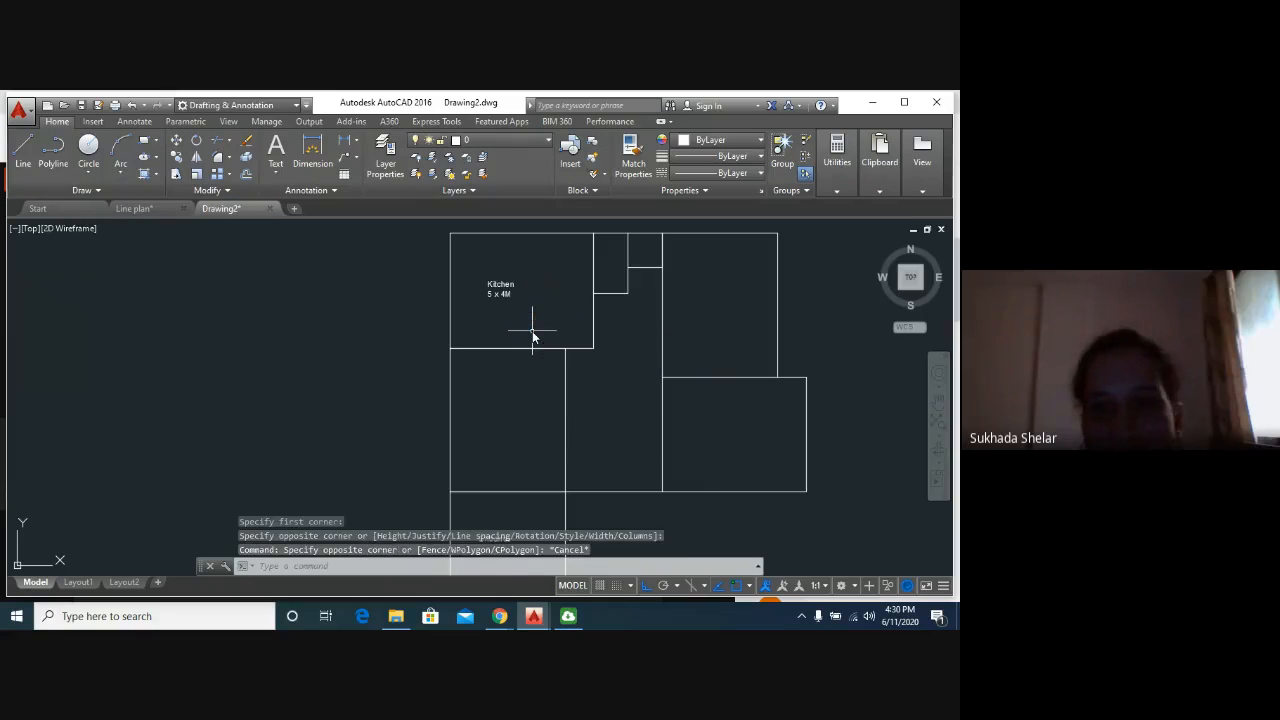
Copy the Kitchen label from its lower-left node straight into the room directly below and the large upper-right room.
{"action": "middle_click_drag", "start_coordinate": [532, 365], "coordinate": [408, 363]}
{"action": "scroll", "coordinate": [408, 364], "scroll_direction": "down", "scroll_amount": 2}
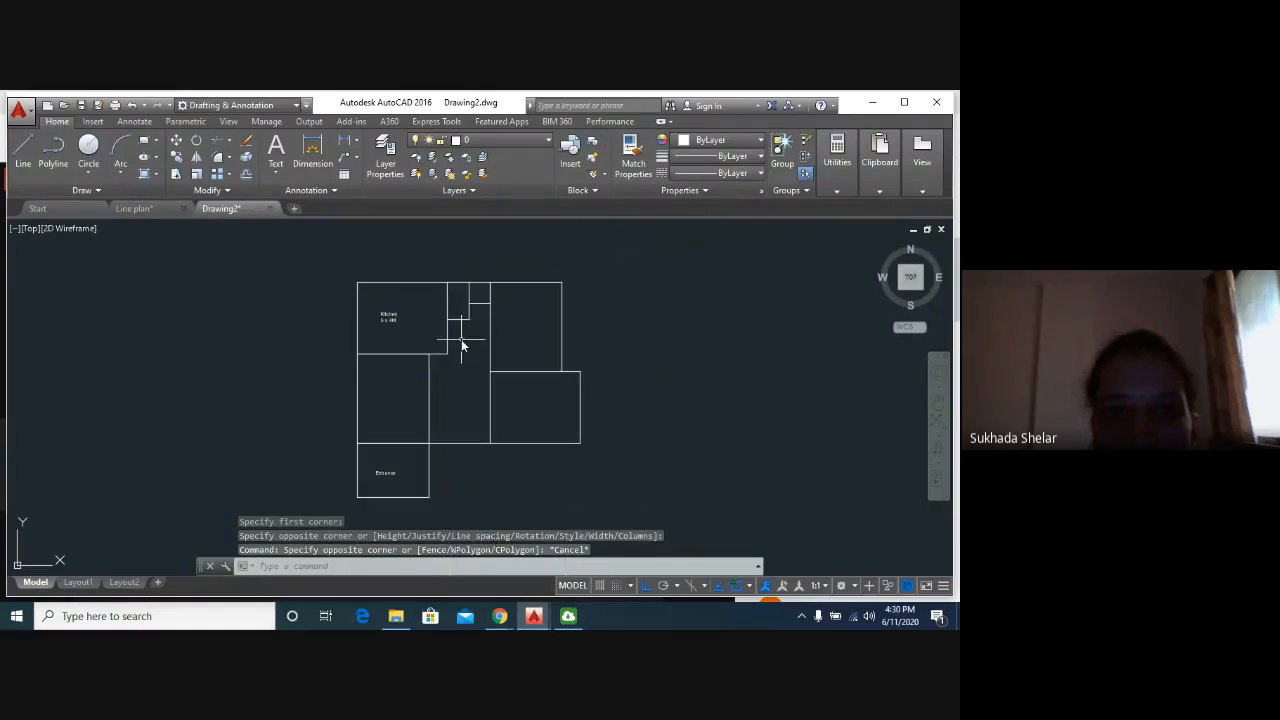
{"action": "scroll", "coordinate": [420, 335], "scroll_direction": "up", "scroll_amount": 4}
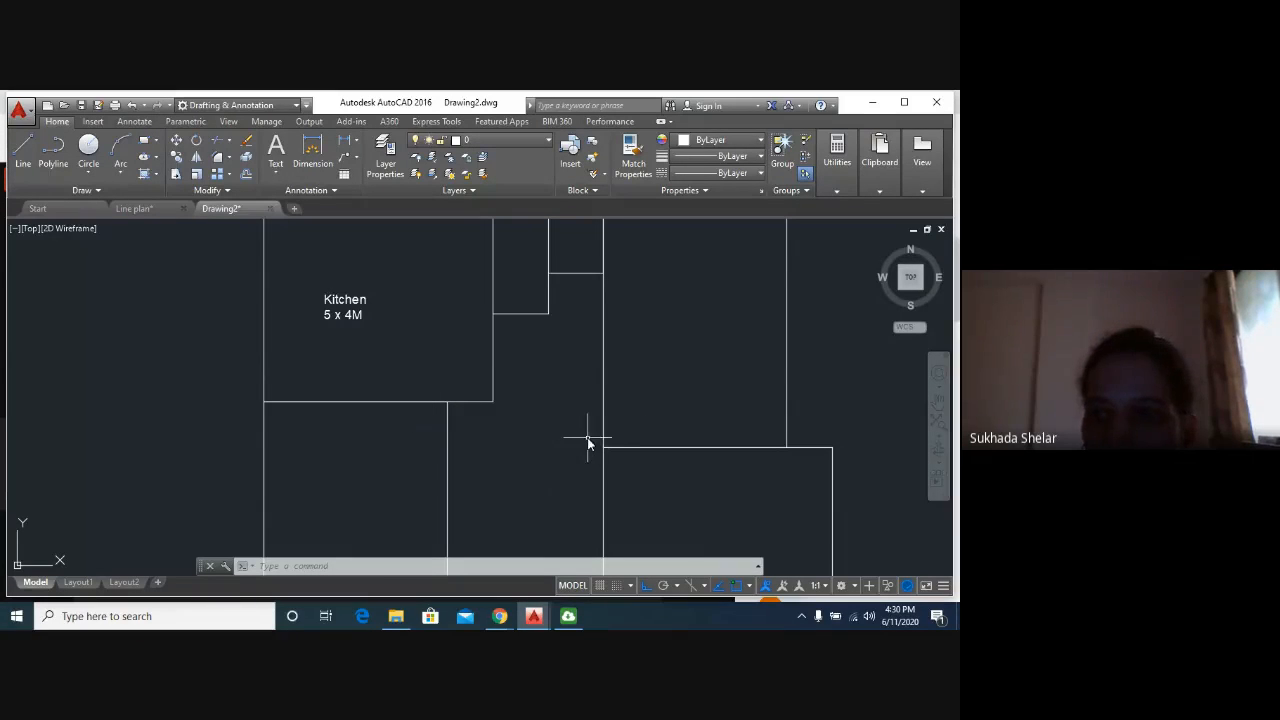
{"action": "left_click", "coordinate": [177, 159]}
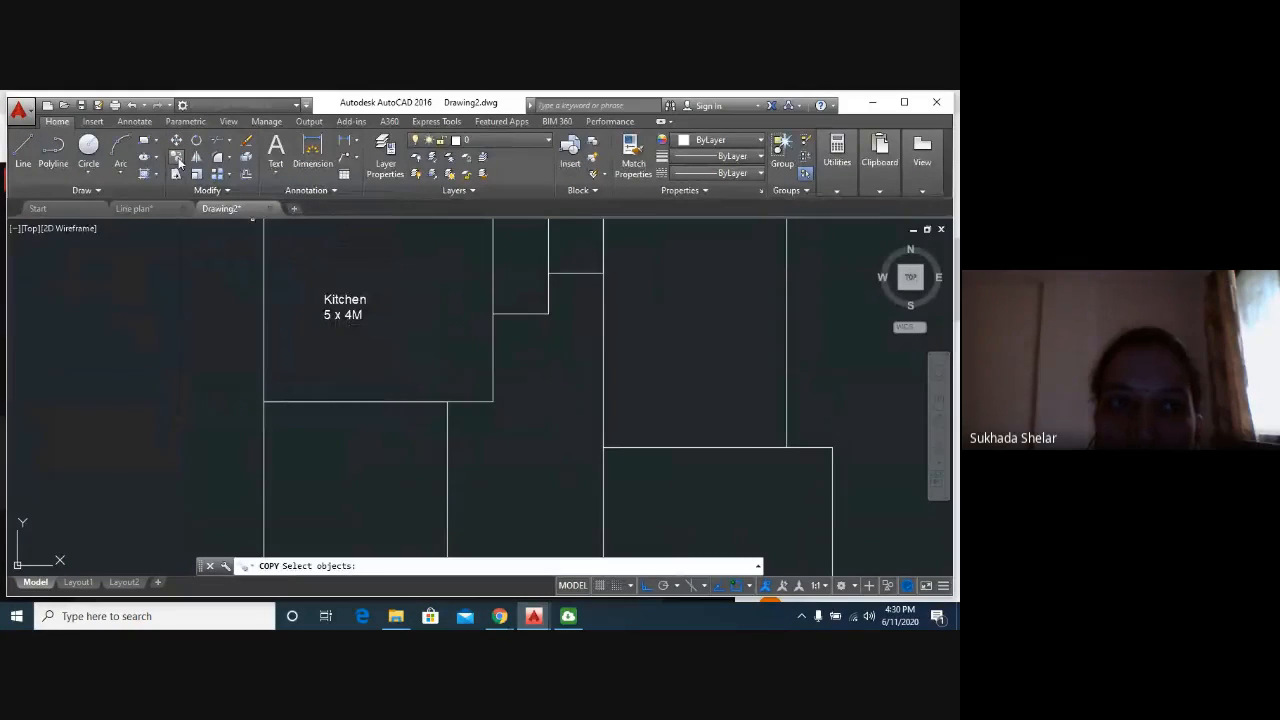
{"action": "left_click", "coordinate": [407, 273]}
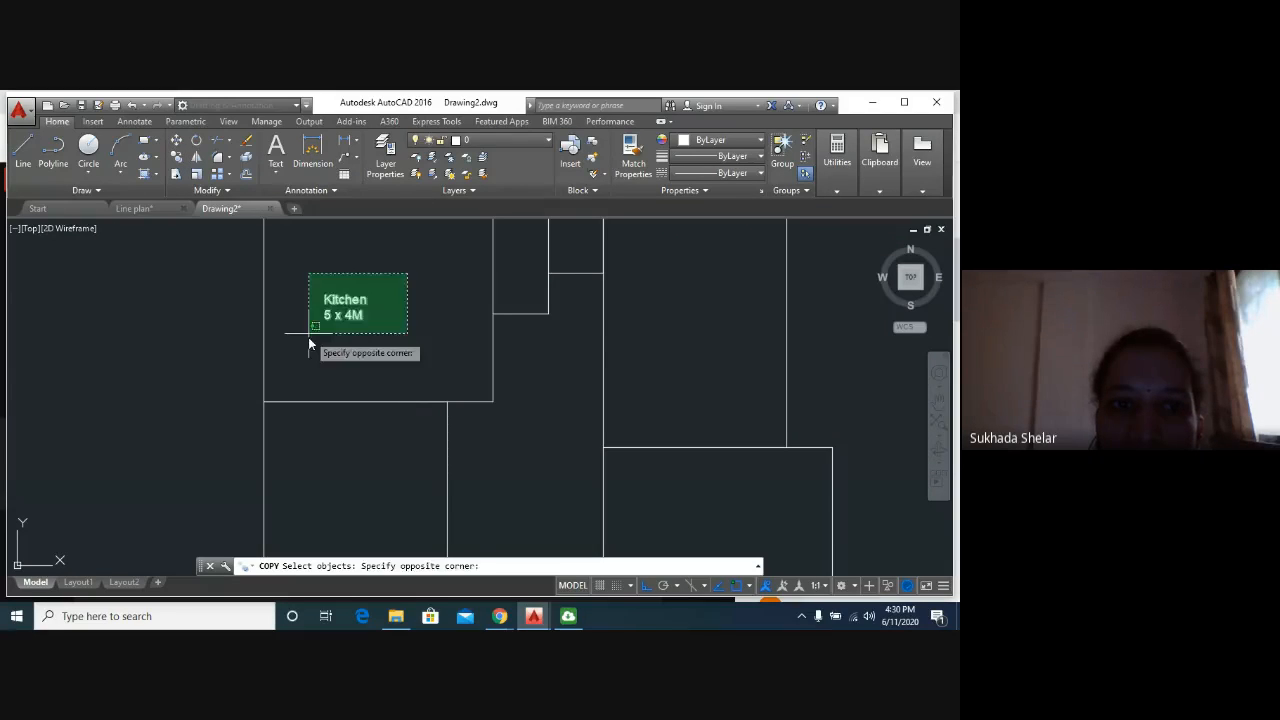
{"action": "left_click", "coordinate": [308, 337]}
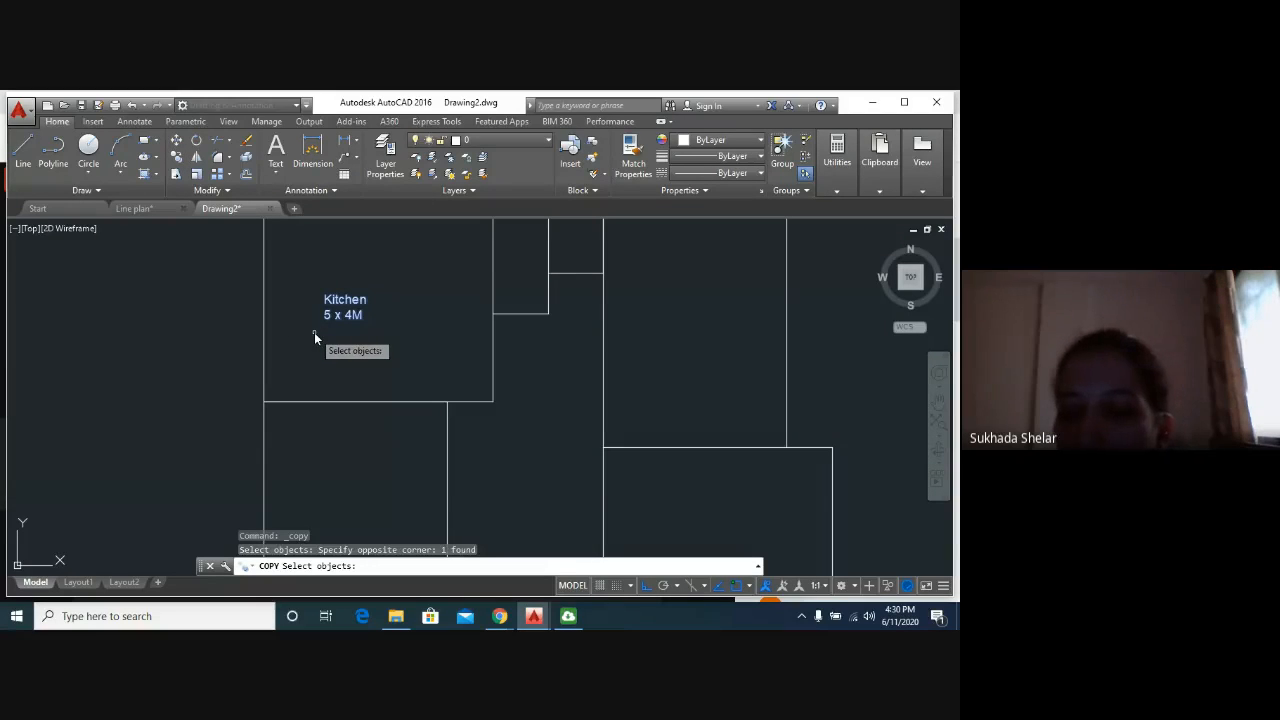
{"action": "key", "text": "Return"}
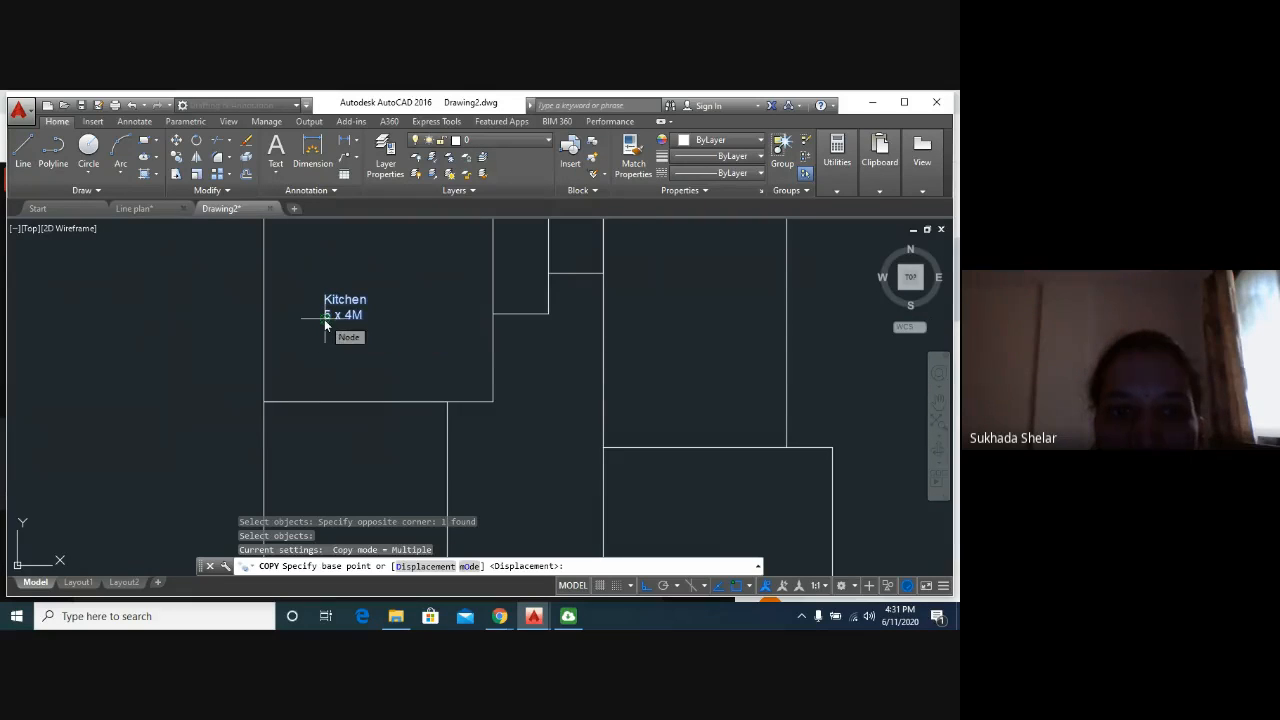
{"action": "left_click", "coordinate": [324, 319]}
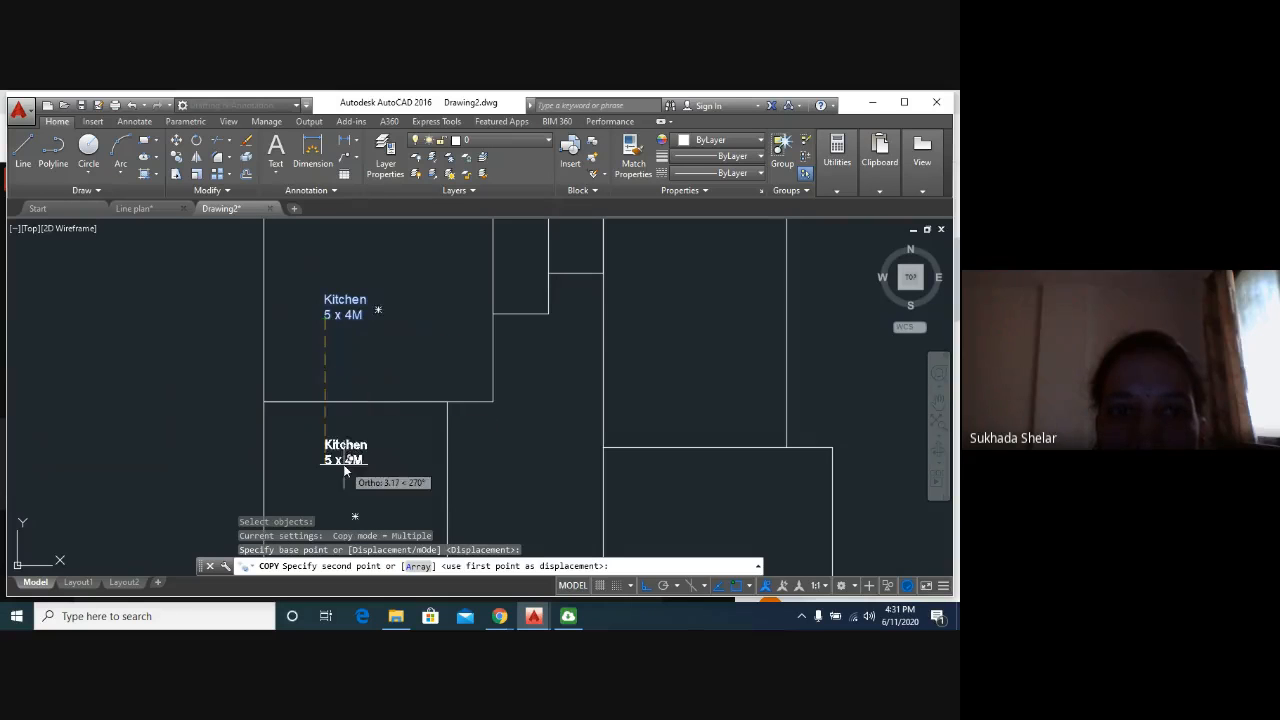
{"action": "scroll", "coordinate": [346, 472], "scroll_direction": "down", "scroll_amount": 2}
{"action": "middle_click_drag", "start_coordinate": [344, 472], "coordinate": [341, 410]}
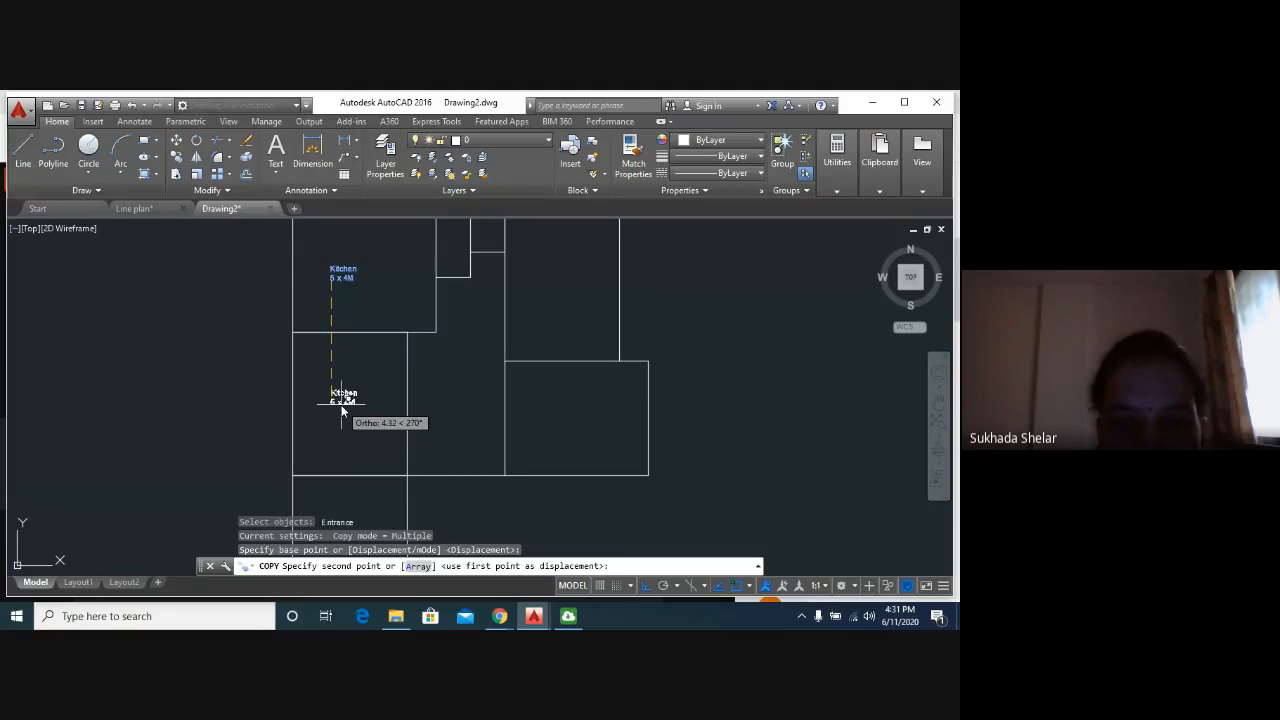
{"action": "left_click", "coordinate": [341, 410]}
{"action": "left_click", "coordinate": [545, 306]}
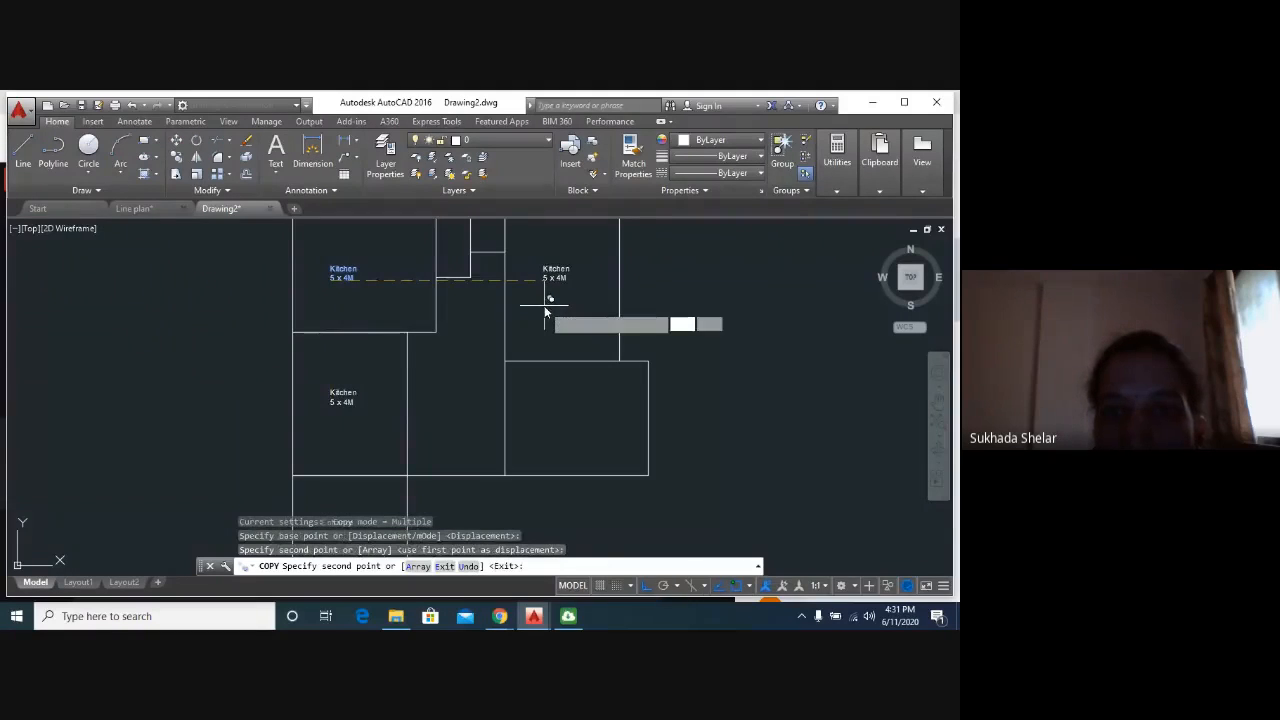
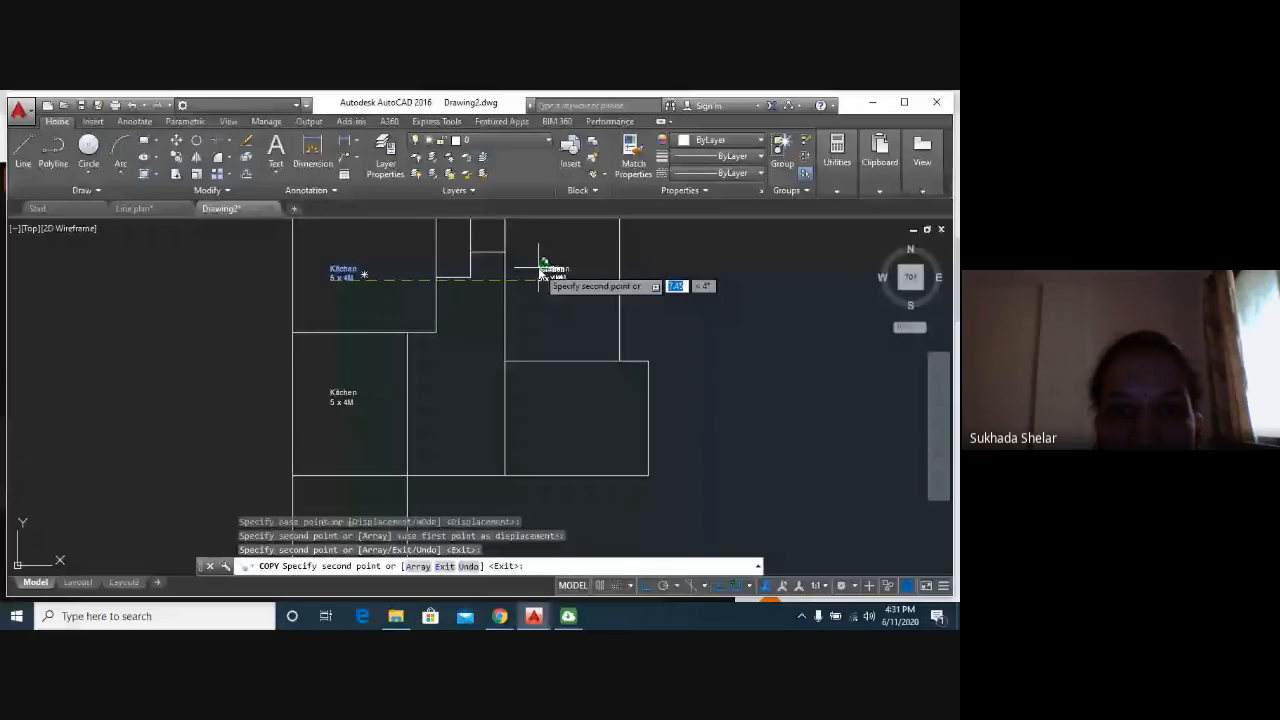
{"action": "left_click", "coordinate": [543, 310]}
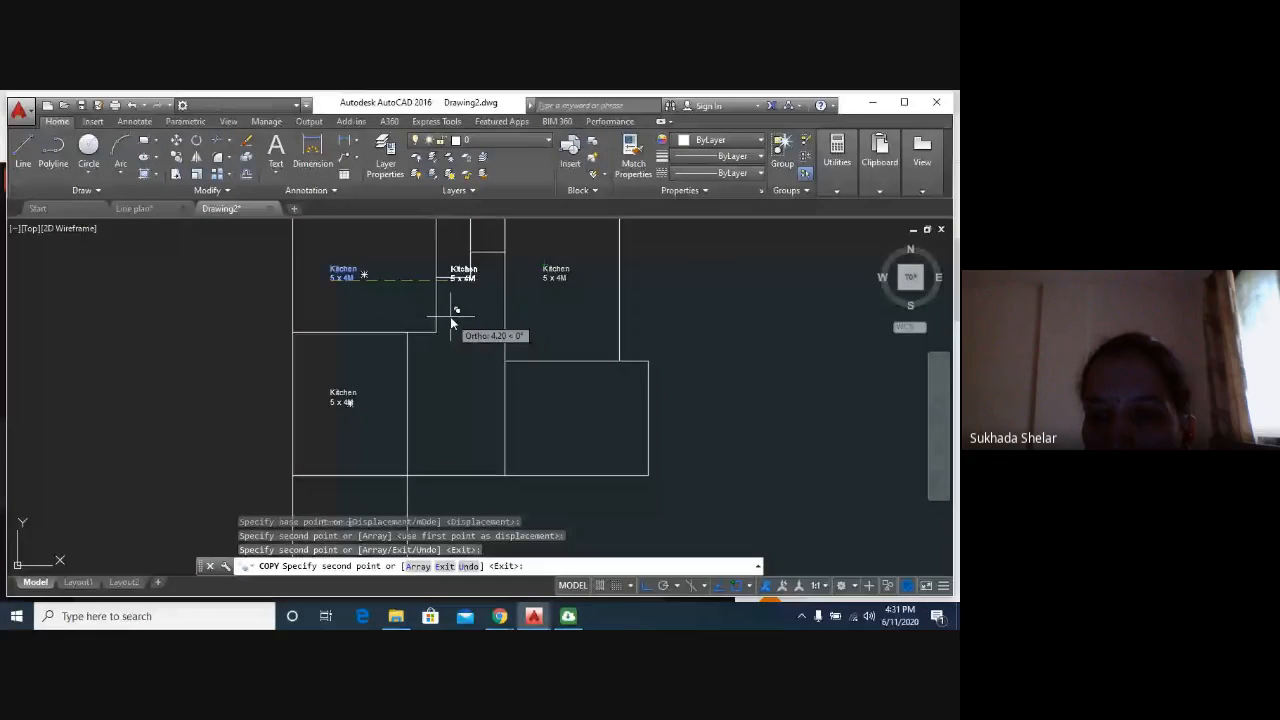
Turn Ortho off and place further Kitchen label copies in the lower-right room, the central space and the two small upper rooms.
{"action": "left_click", "coordinate": [646, 585]}
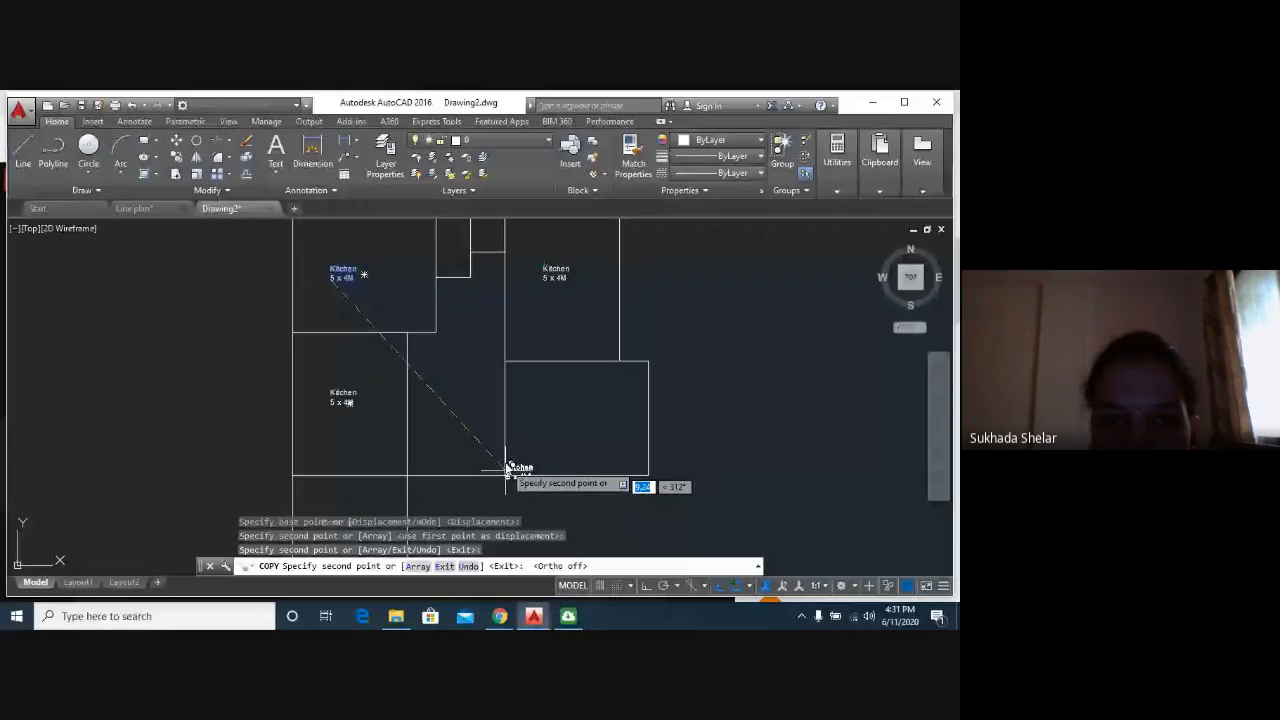
{"action": "left_click", "coordinate": [452, 386]}
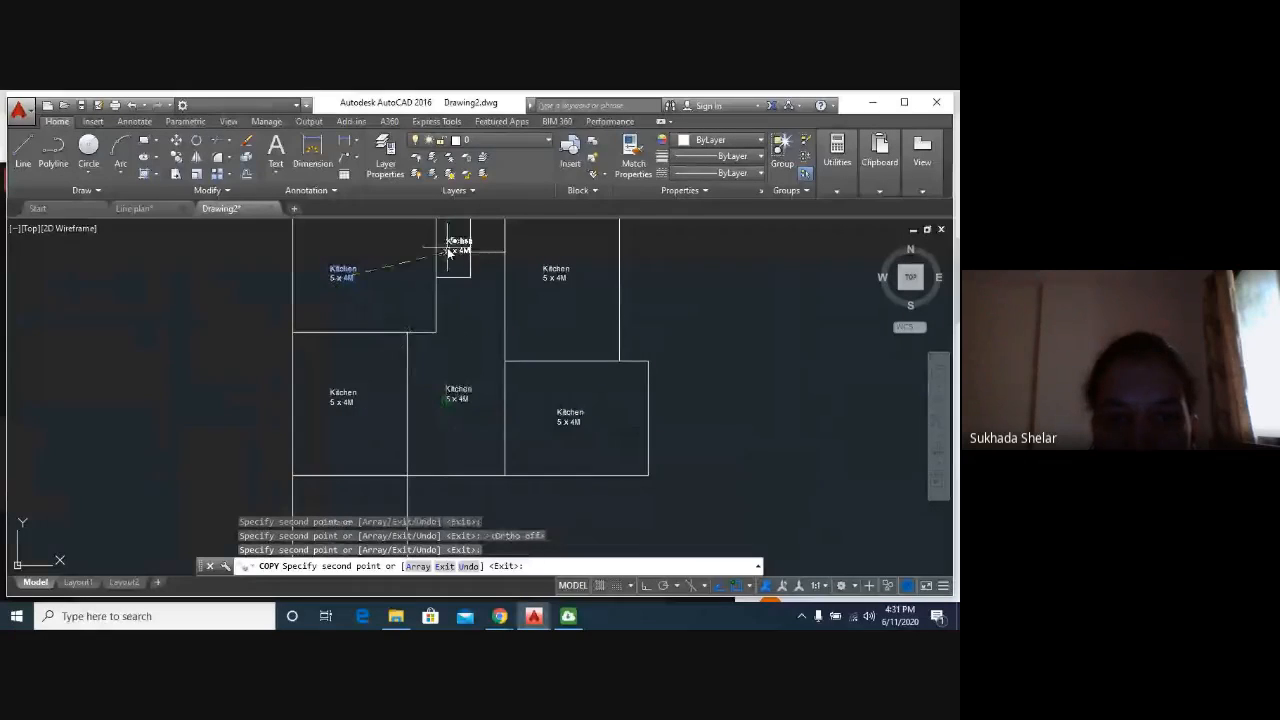
{"action": "scroll", "coordinate": [452, 258], "scroll_direction": "up", "scroll_amount": 2}
{"action": "middle_click_drag", "start_coordinate": [458, 285], "coordinate": [429, 470]}
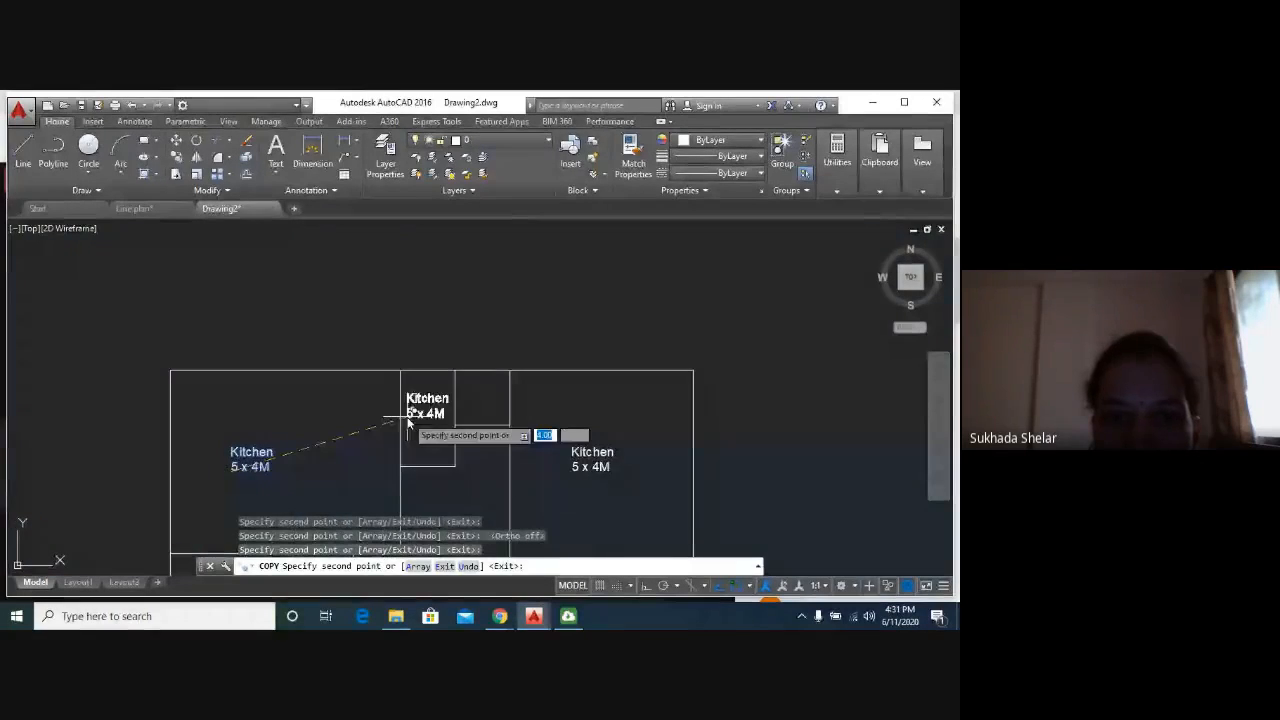
{"action": "left_click", "coordinate": [457, 409]}
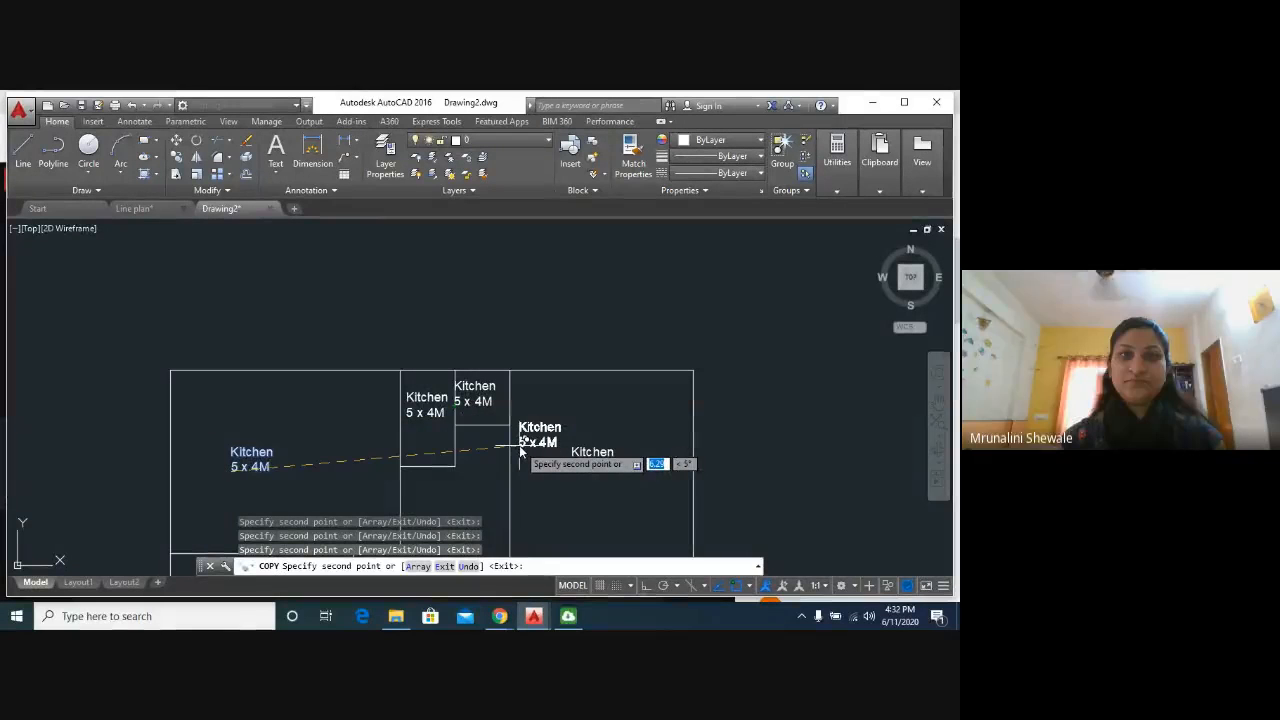
{"action": "key", "text": "Return"}
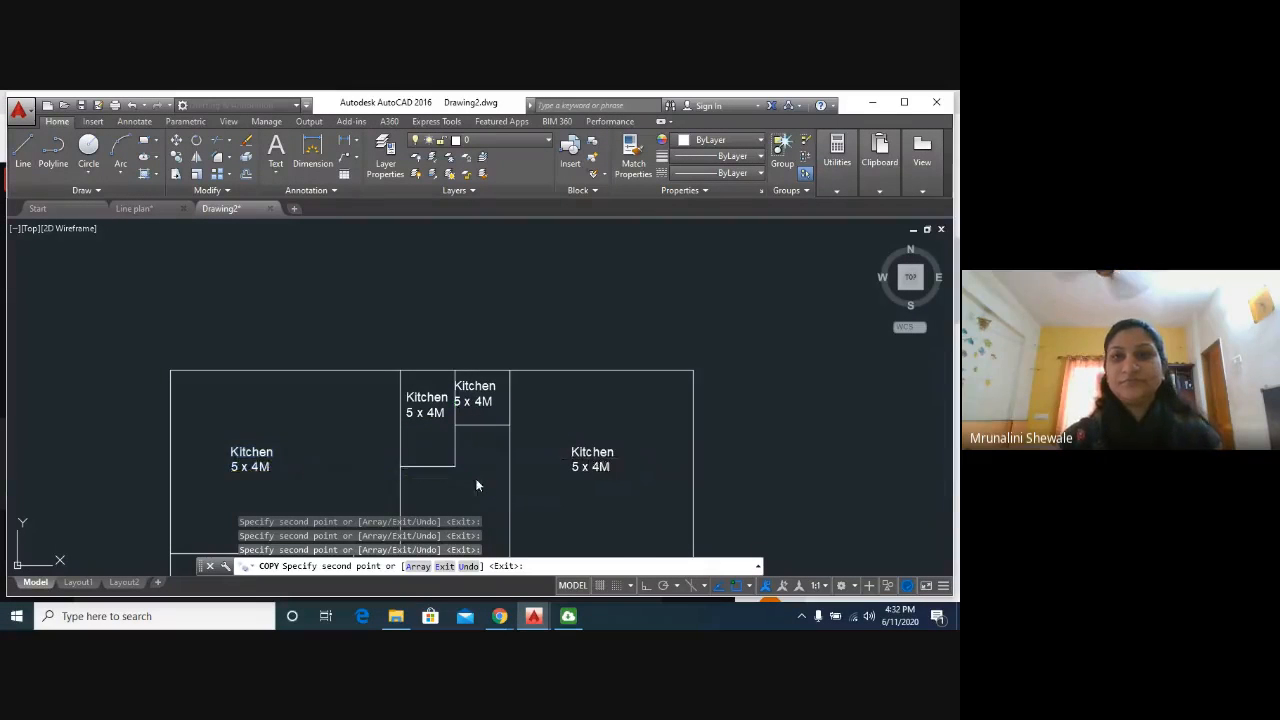
{"action": "key", "text": "Escape"}
Copy the Kitchen label from the room above into the entrance room and delete the old Entrance label.
{"action": "scroll", "coordinate": [386, 471], "scroll_direction": "down", "scroll_amount": 2}
{"action": "scroll", "coordinate": [408, 463], "scroll_direction": "up", "scroll_amount": 4}
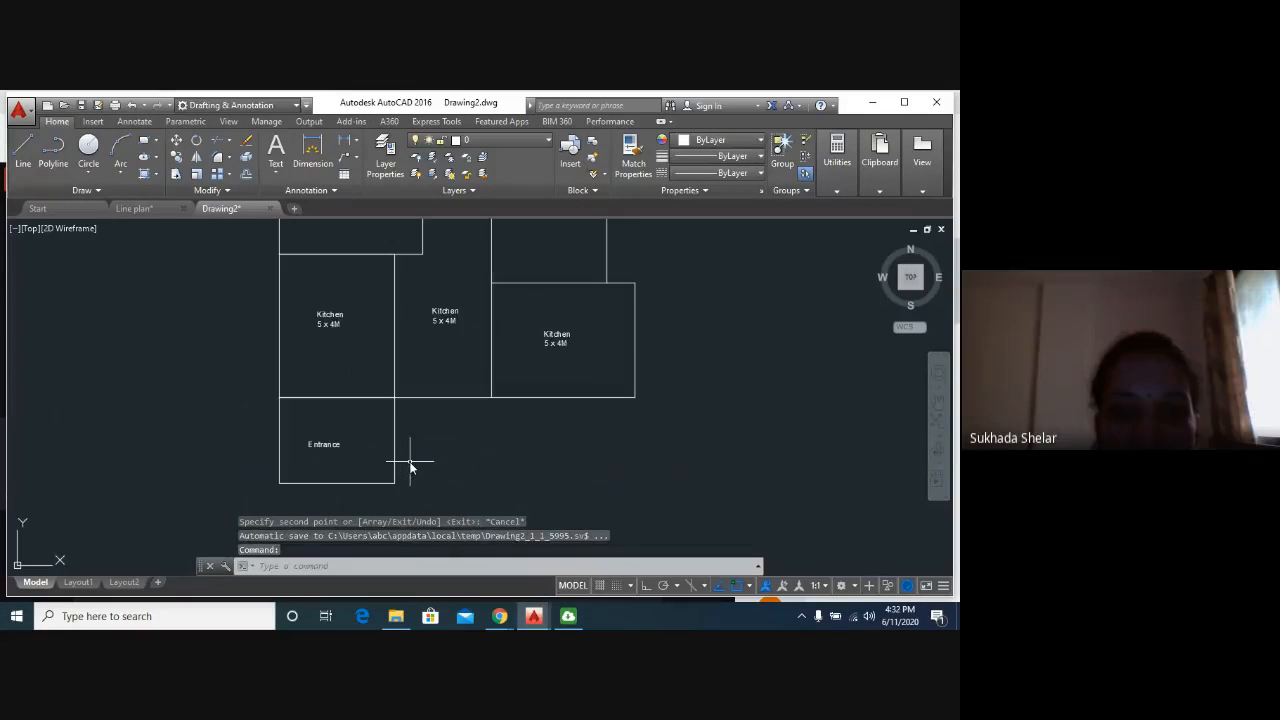
{"action": "left_click", "coordinate": [181, 155]}
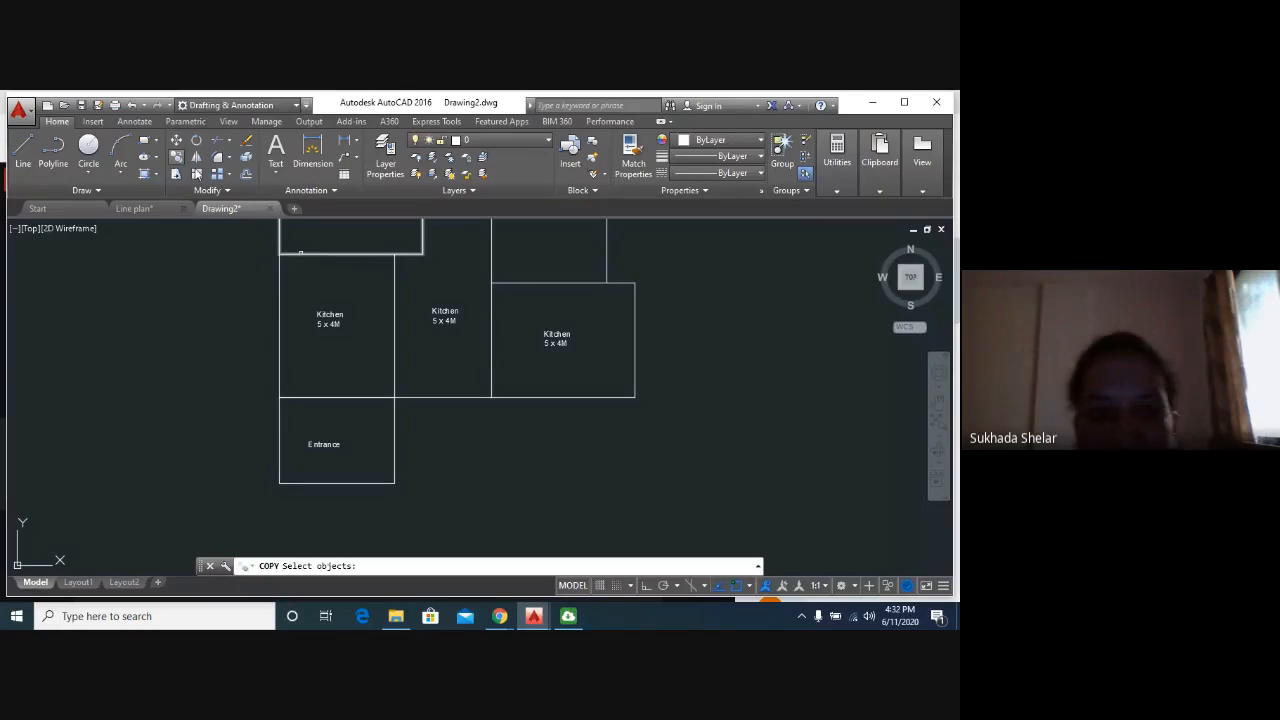
{"action": "left_click", "coordinate": [371, 280]}
{"action": "left_click", "coordinate": [316, 331]}
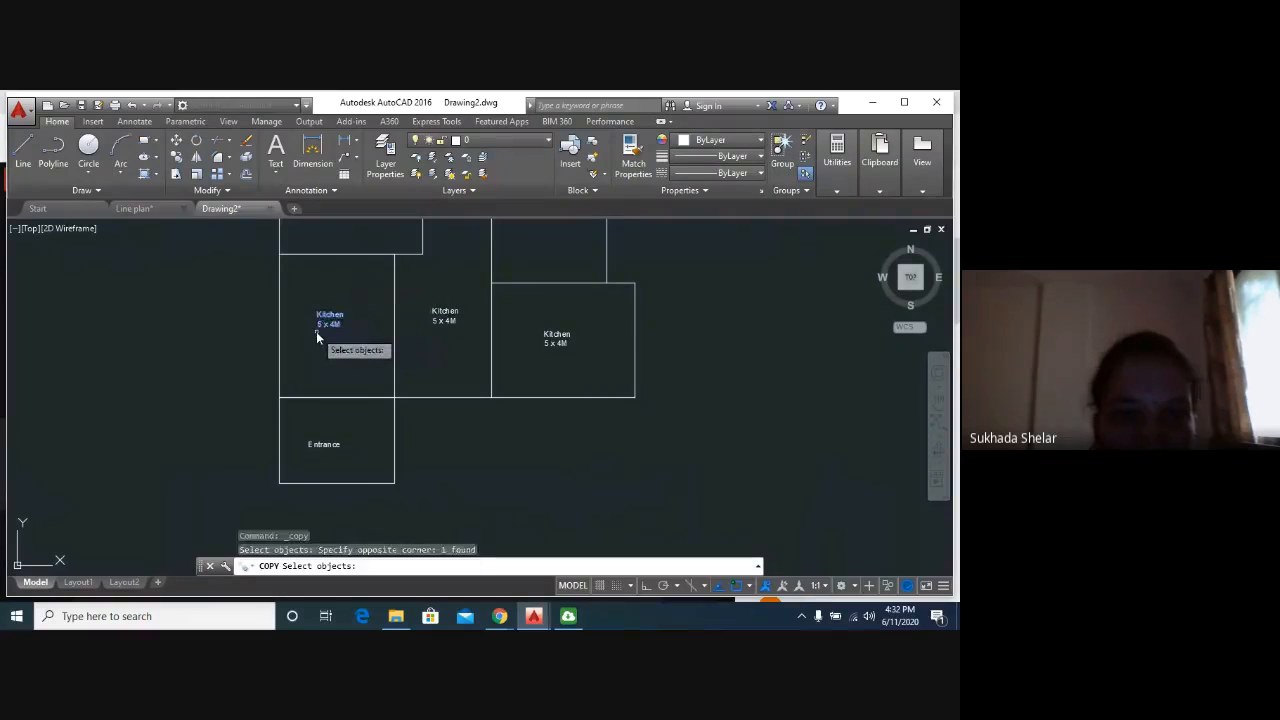
{"action": "key", "text": "Return"}
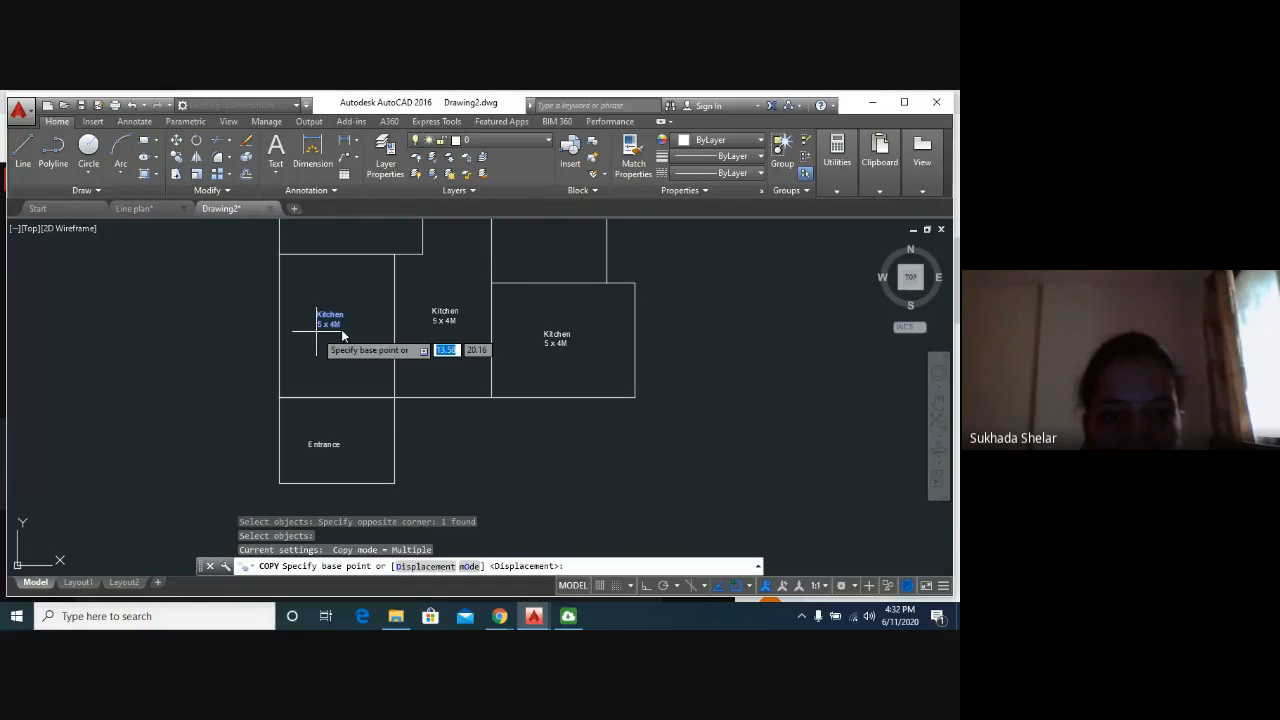
{"action": "left_click", "coordinate": [320, 334]}
{"action": "left_click", "coordinate": [313, 446]}
{"action": "key", "text": "Escape"}
{"action": "left_click", "coordinate": [324, 444]}
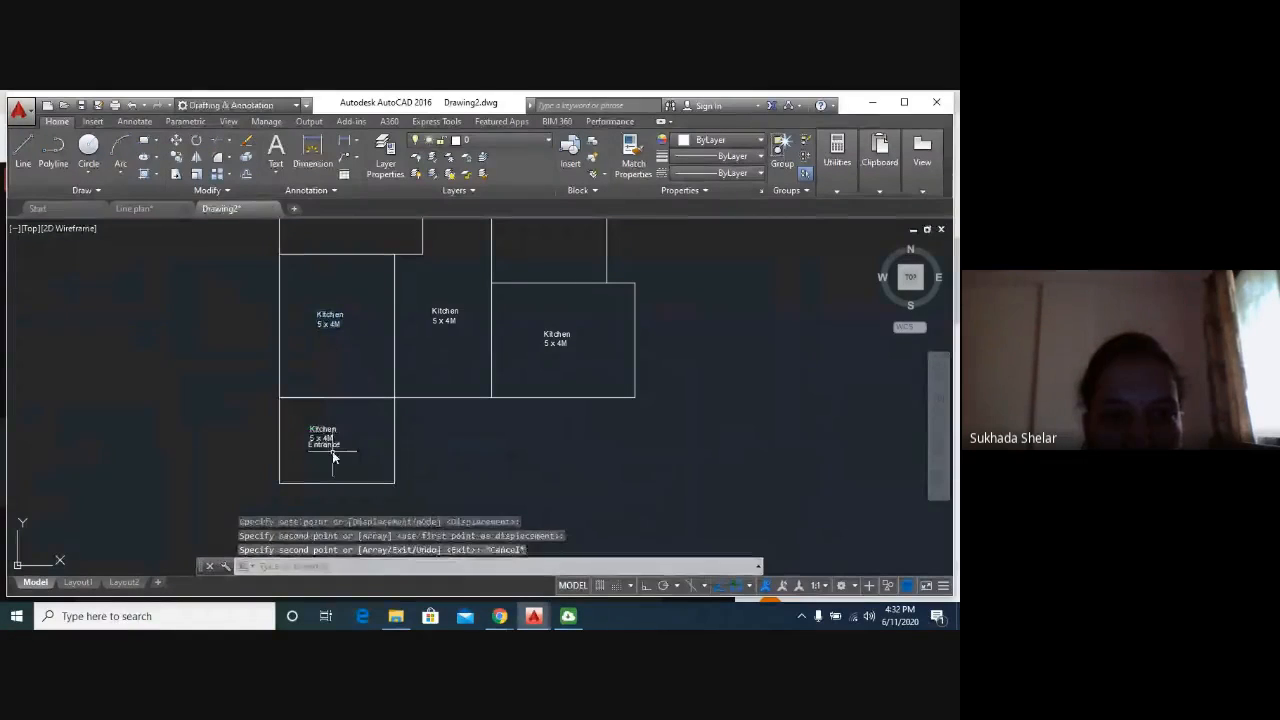
{"action": "key", "text": "Delete"}
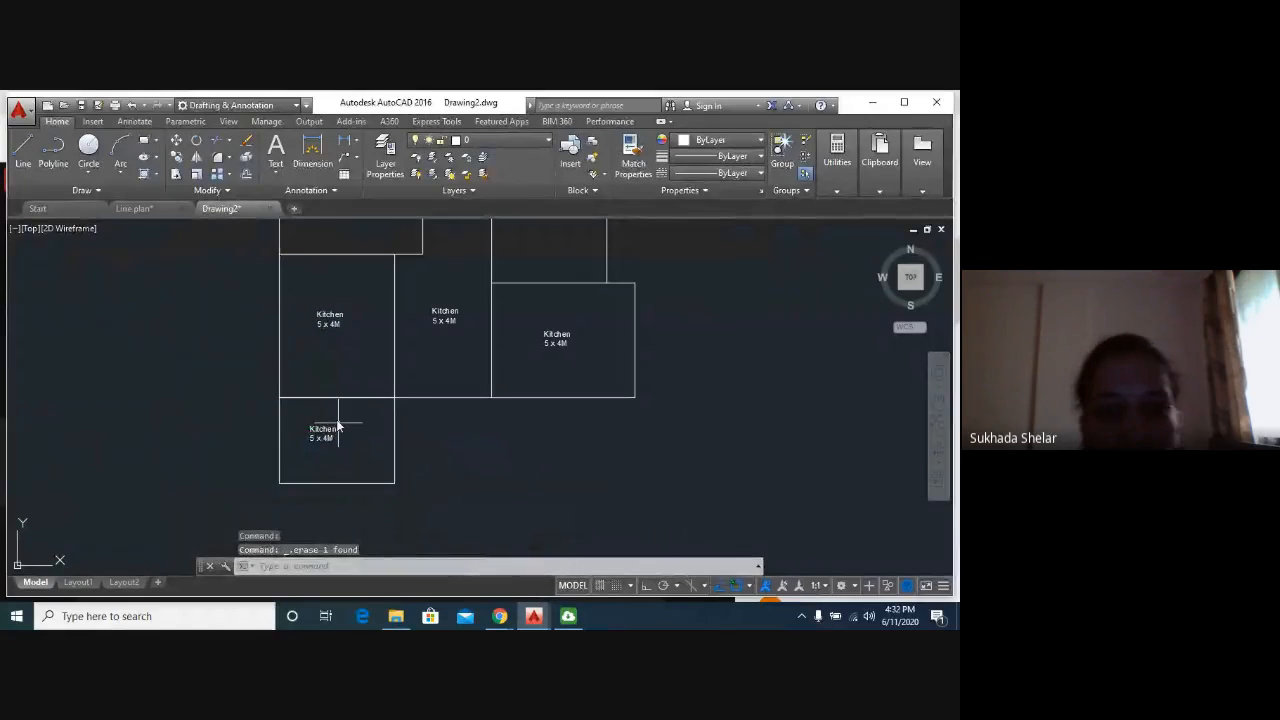
Replace the name Kitchen with "Entrance" in the entrance room's copied label, keeping the size on its own second line.
{"action": "middle_click_drag", "start_coordinate": [337, 422], "coordinate": [437, 461]}
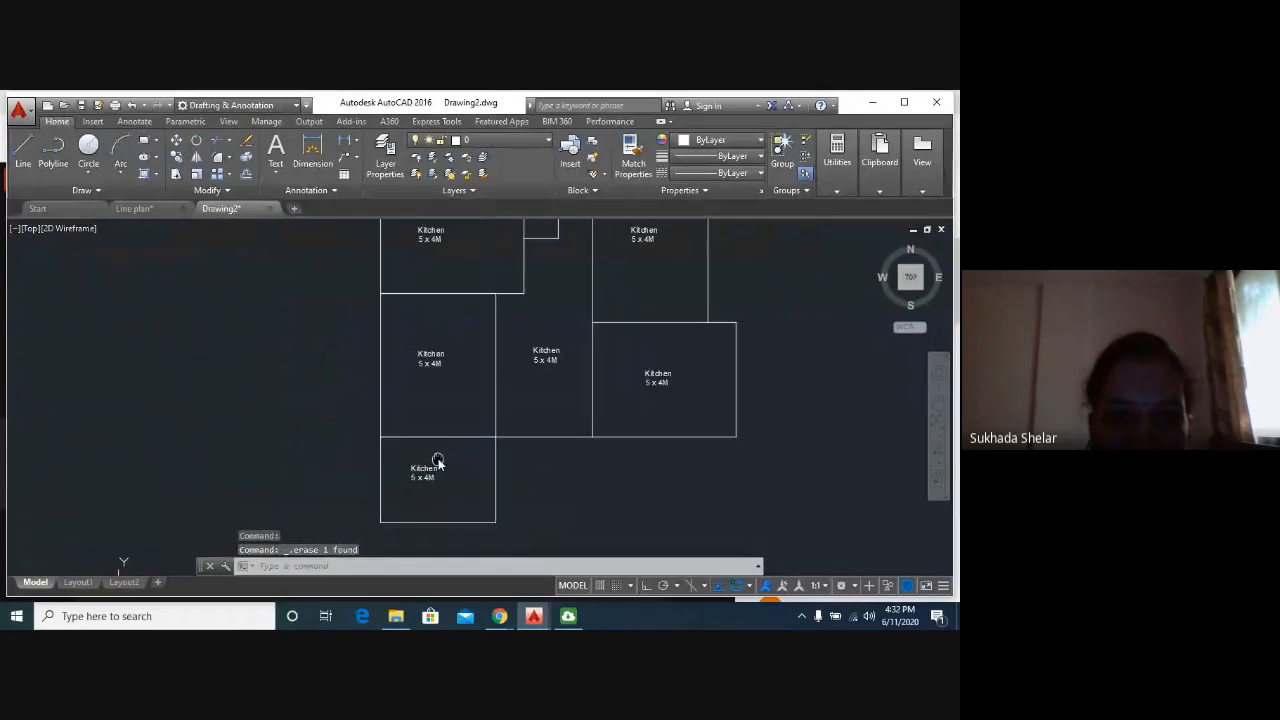
{"action": "scroll", "coordinate": [437, 461], "scroll_direction": "up", "scroll_amount": 6}
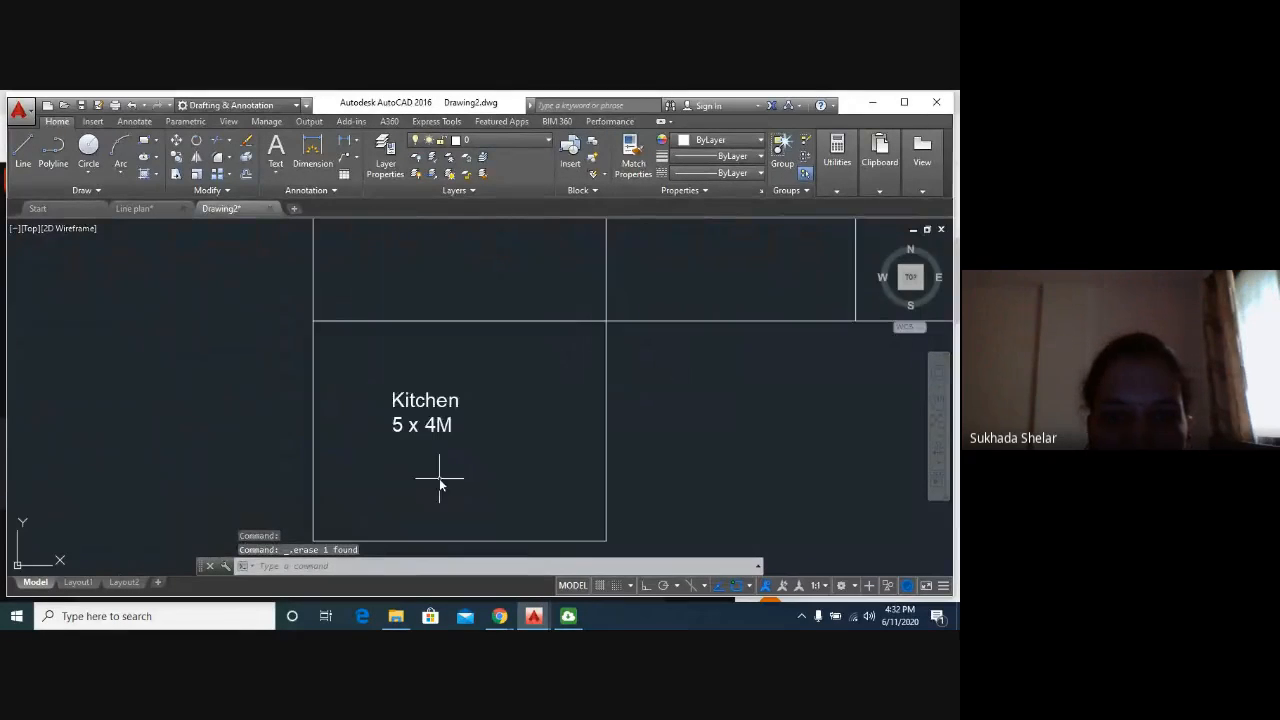
{"action": "left_click", "coordinate": [392, 432]}
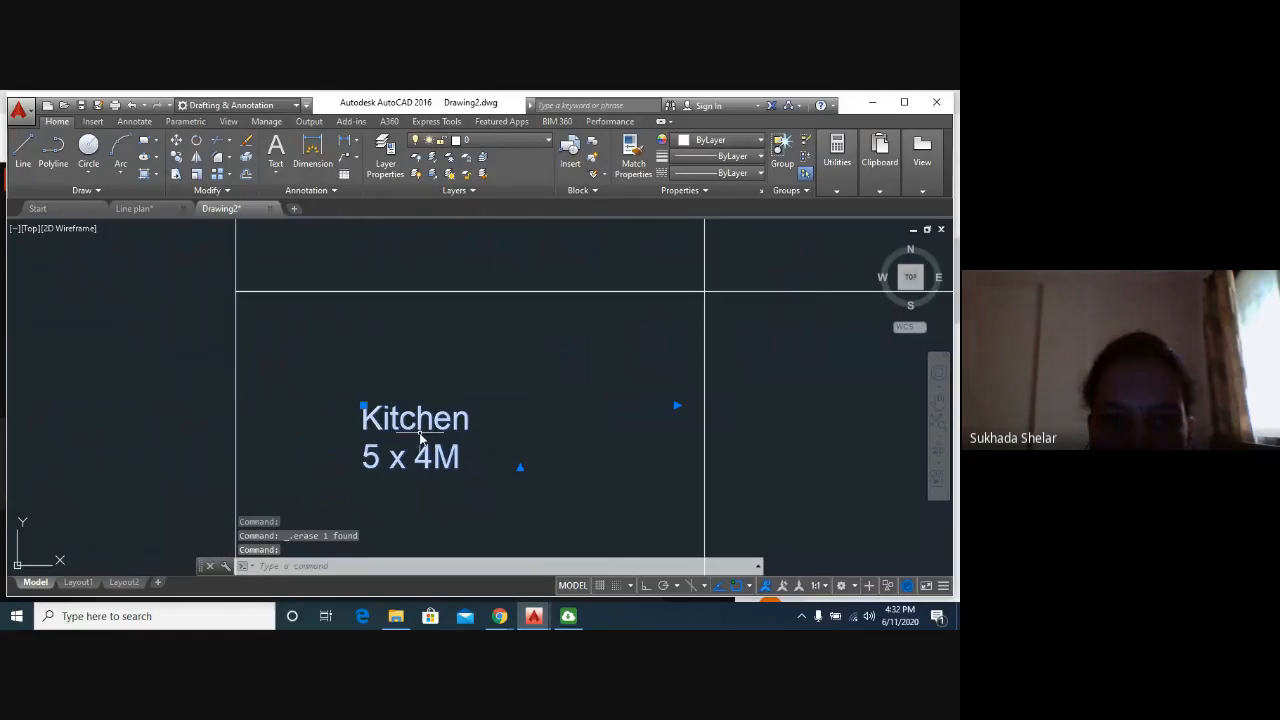
{"action": "double_click", "coordinate": [366, 431]}
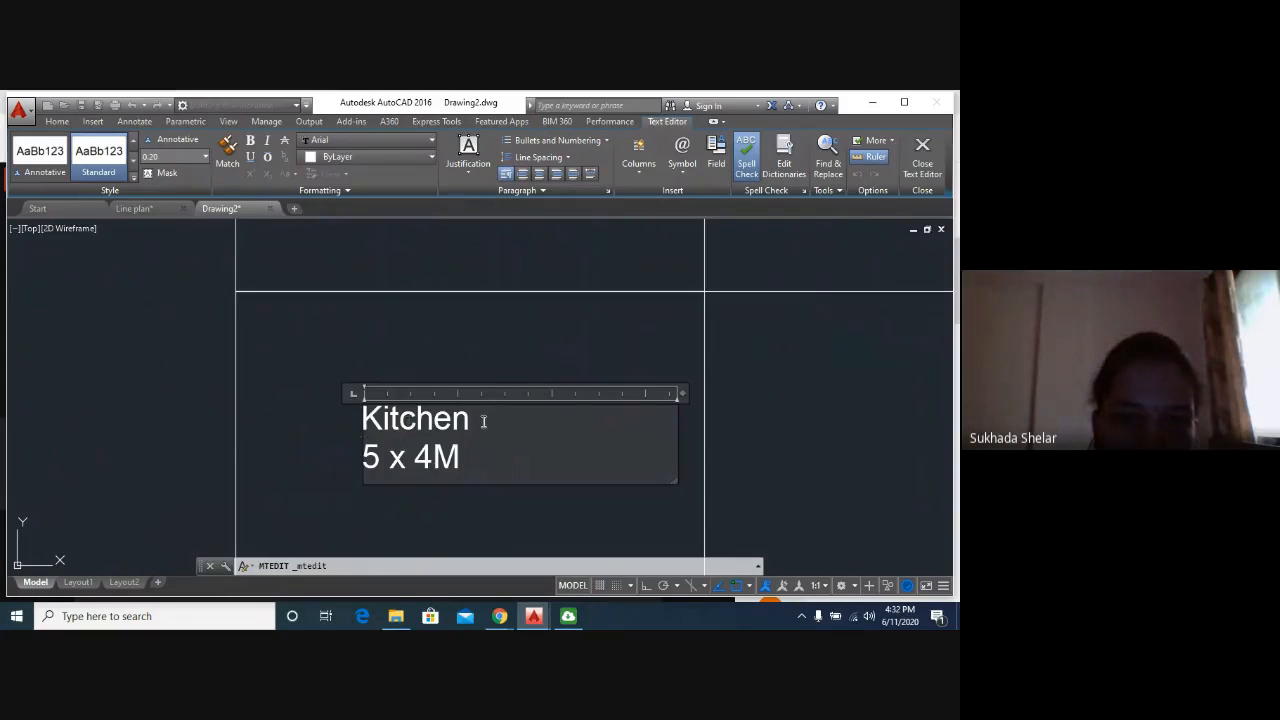
{"action": "left_click_drag", "start_coordinate": [474, 421], "coordinate": [366, 428]}
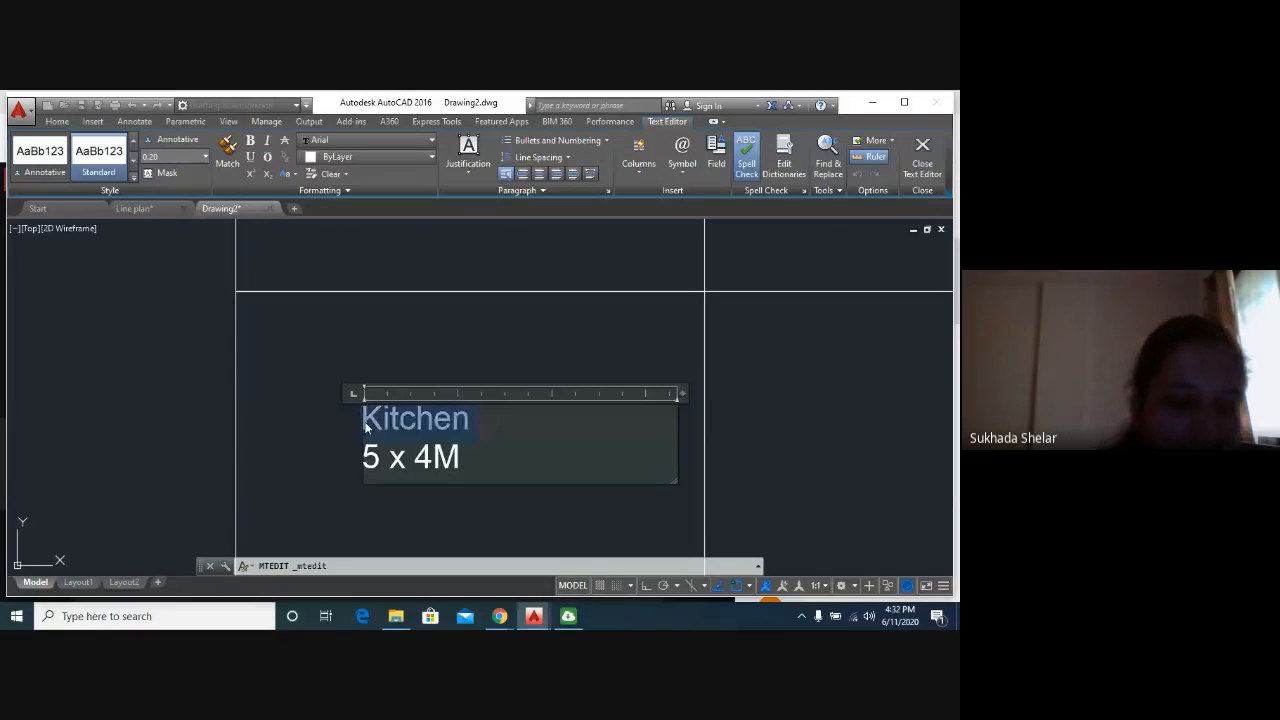
{"action": "type", "text": "En"}
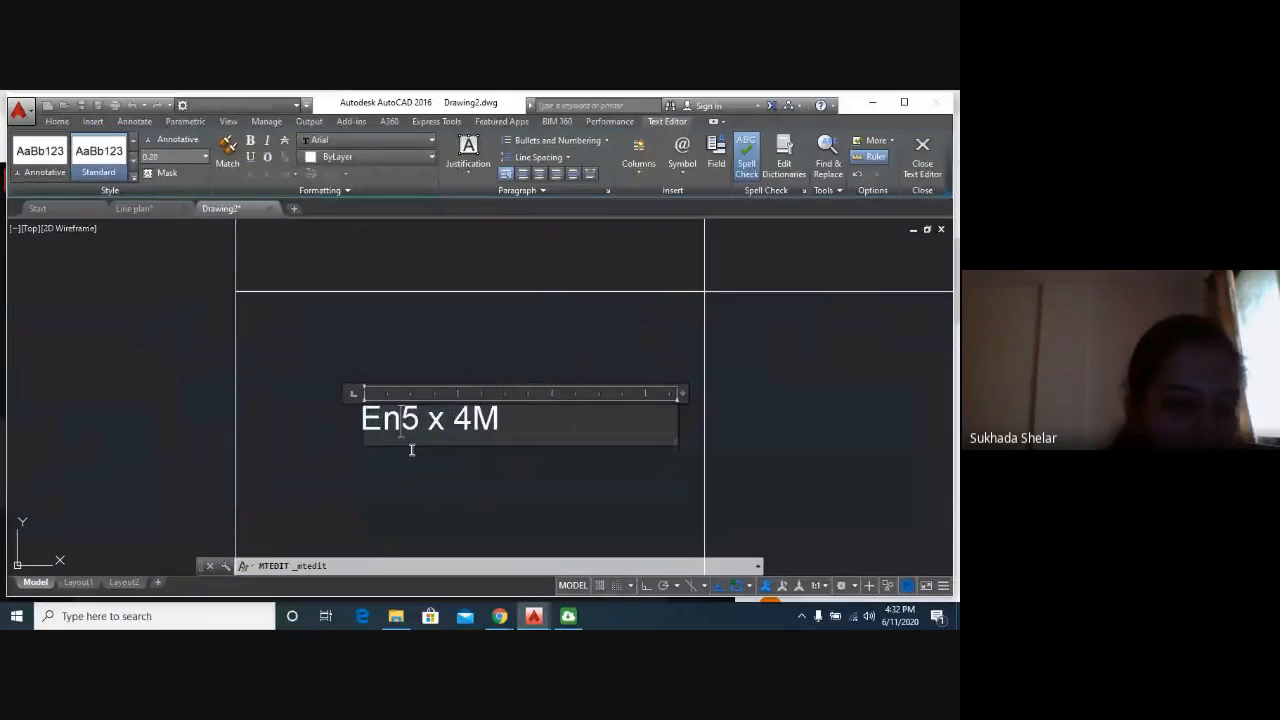
{"action": "type", "text": "trance"}
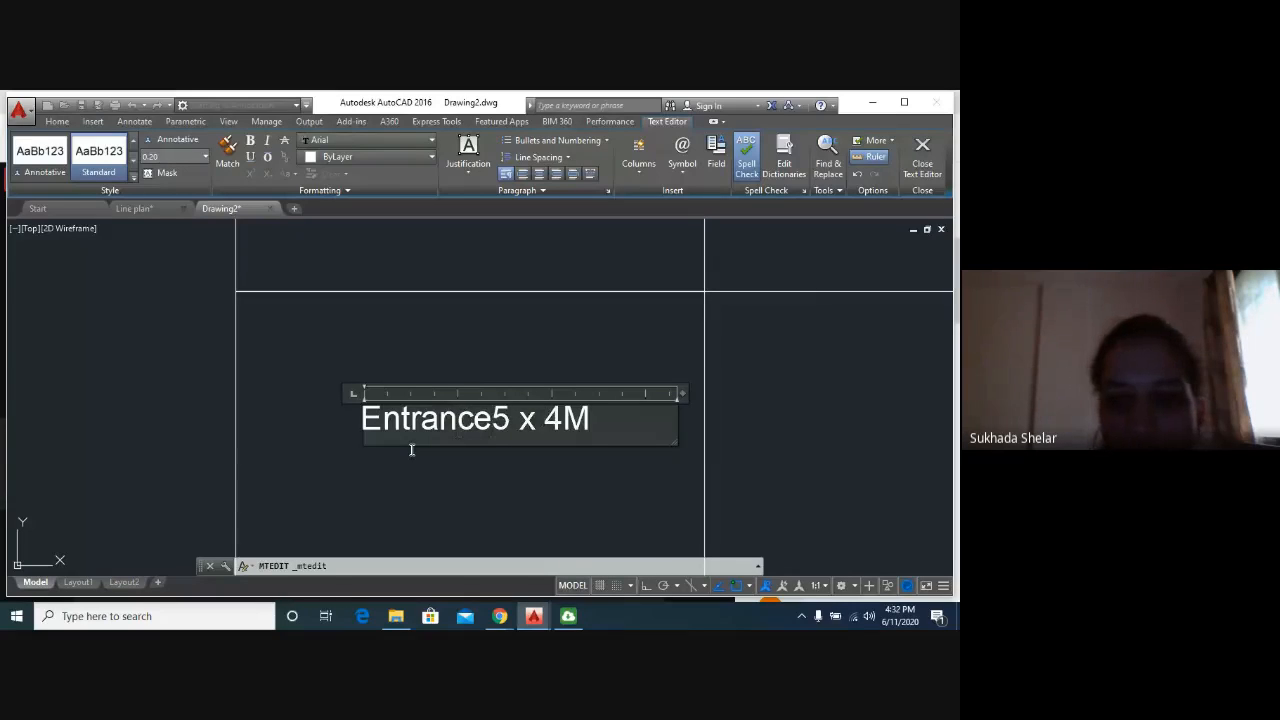
{"action": "key", "text": "Return"}
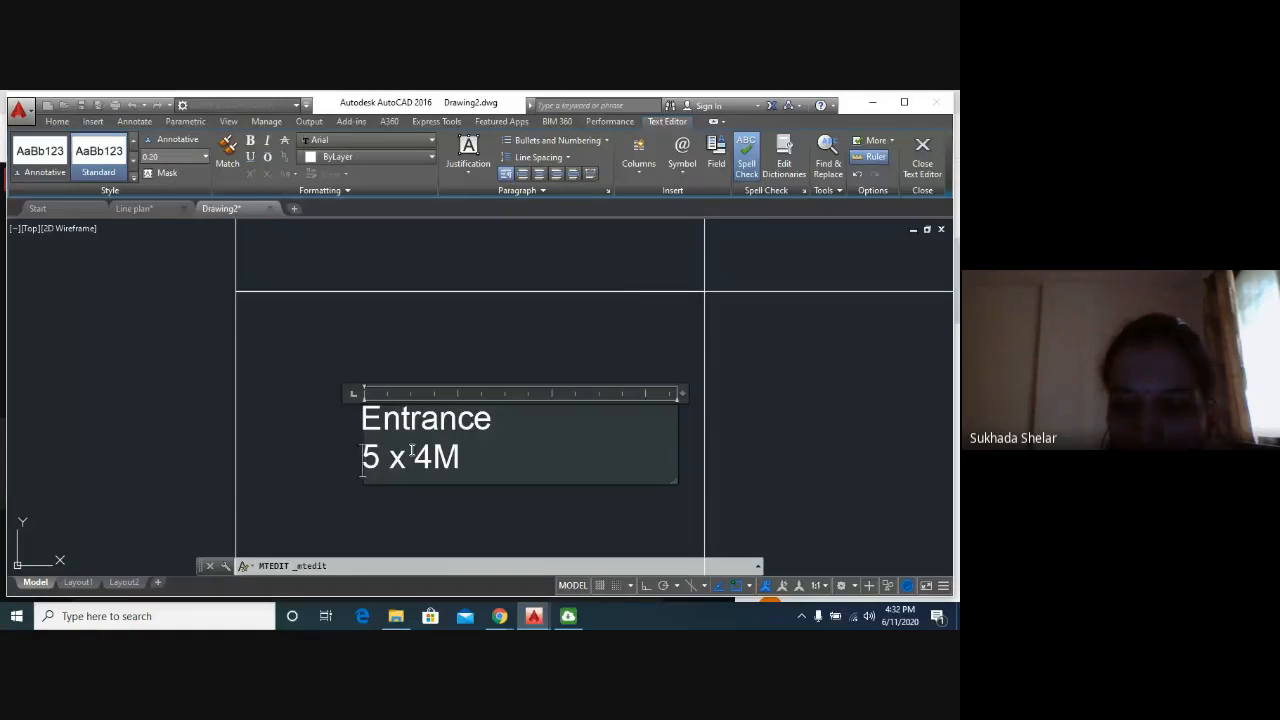
Change the size line of the Entrance label to "4 x 3M".
{"action": "key", "text": "Delete"}
{"action": "type", "text": "4"}
{"action": "left_click", "coordinate": [415, 458]}
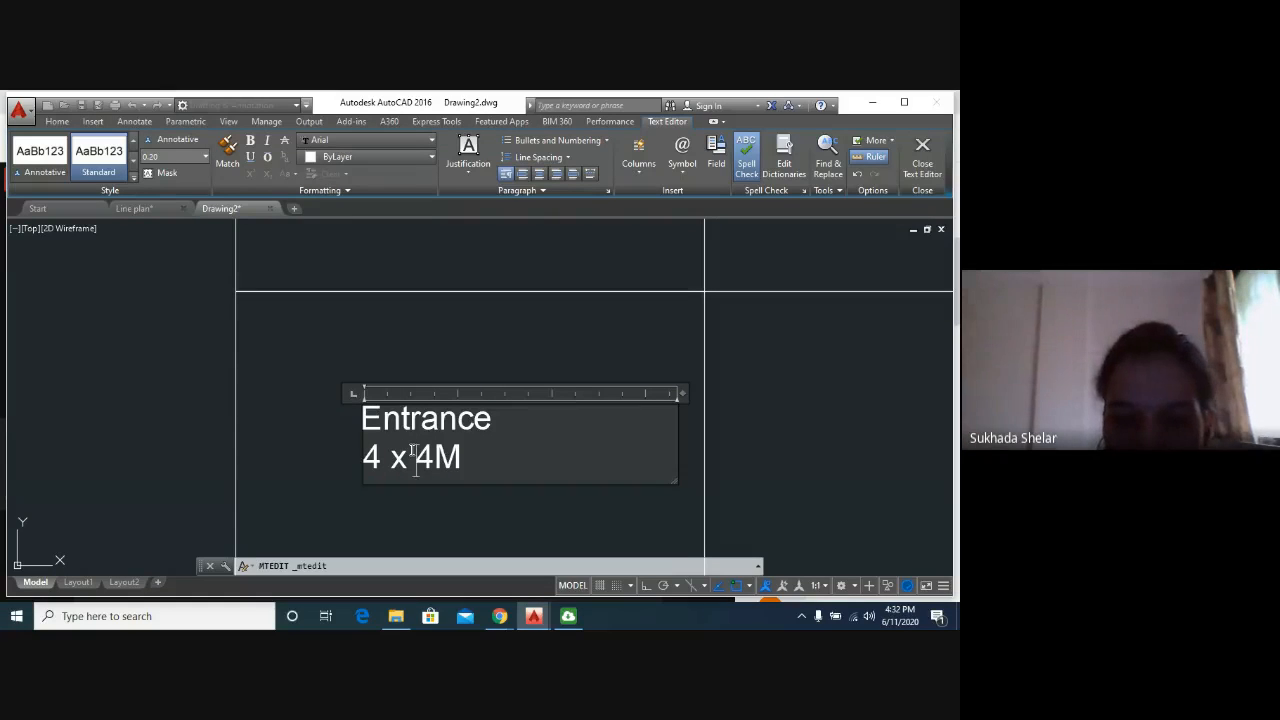
{"action": "key", "text": "Delete"}
{"action": "type", "text": "3"}
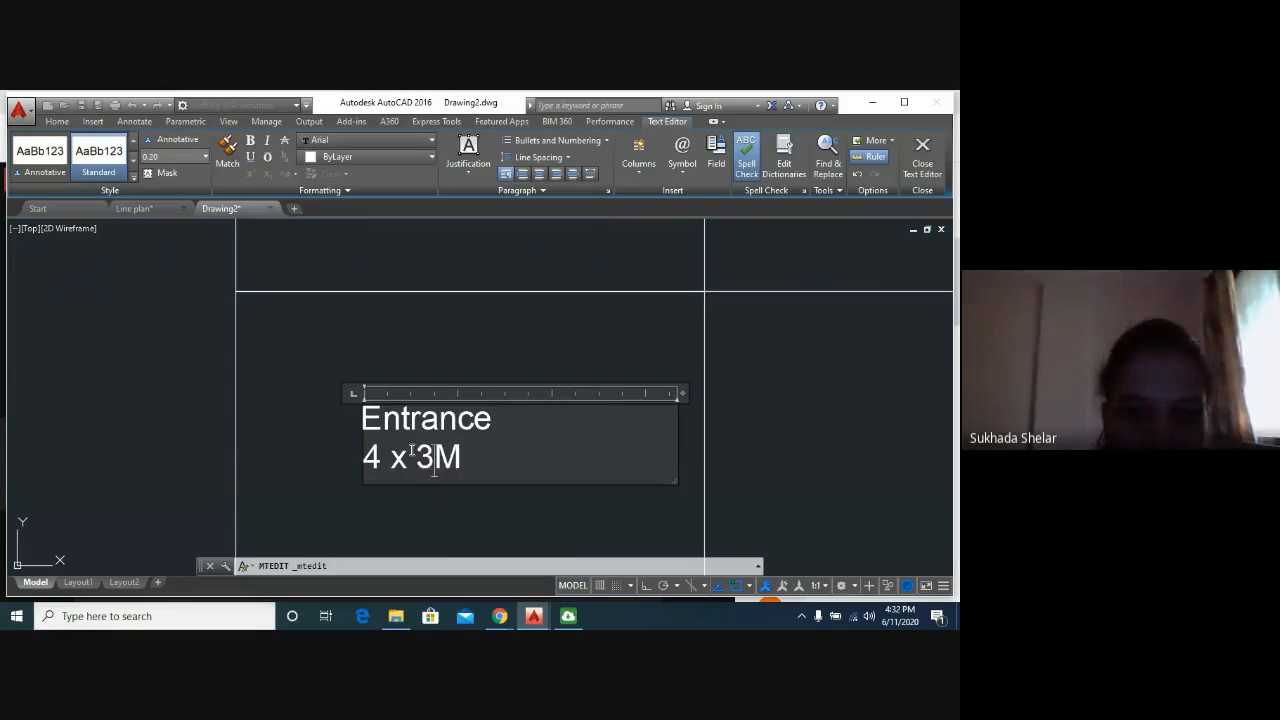
Finish editing the Entrance room label.
{"action": "left_click", "coordinate": [558, 518]}
Change the room name to "Living Room" in the Kitchen label directly above the Entrance, keeping the dimensions on their own line.
{"action": "scroll", "coordinate": [471, 394], "scroll_direction": "down", "scroll_amount": 3}
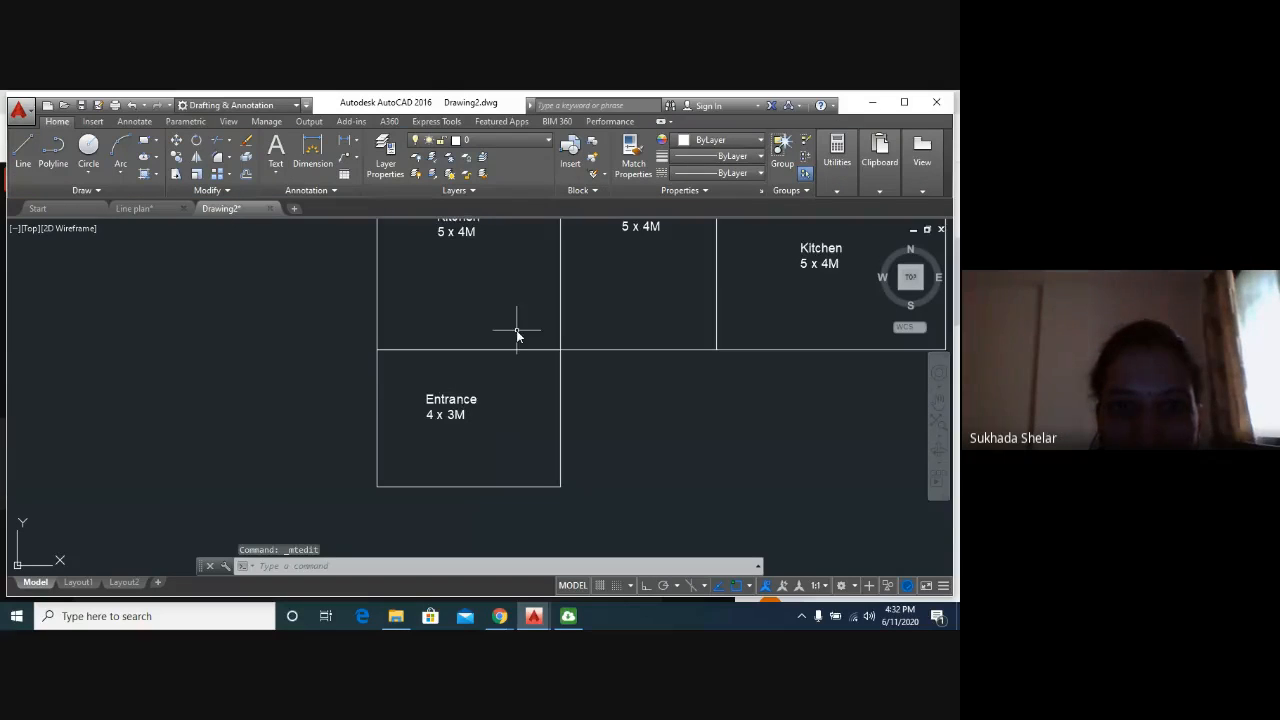
{"action": "middle_click_drag", "start_coordinate": [517, 331], "coordinate": [474, 503]}
{"action": "scroll", "coordinate": [474, 503], "scroll_direction": "up", "scroll_amount": 2}
{"action": "scroll", "coordinate": [395, 380], "scroll_direction": "down", "scroll_amount": 4}
{"action": "middle_click_drag", "start_coordinate": [420, 377], "coordinate": [443, 499]}
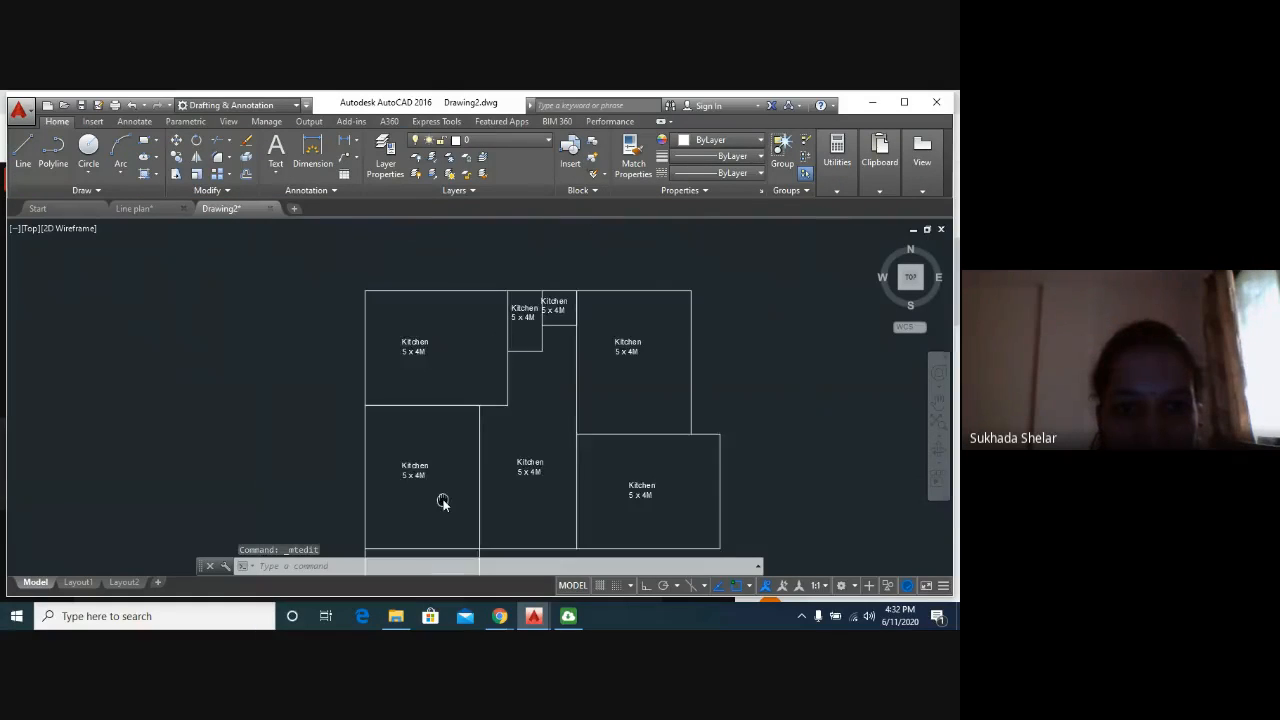
{"action": "scroll", "coordinate": [443, 499], "scroll_direction": "up", "scroll_amount": 2}
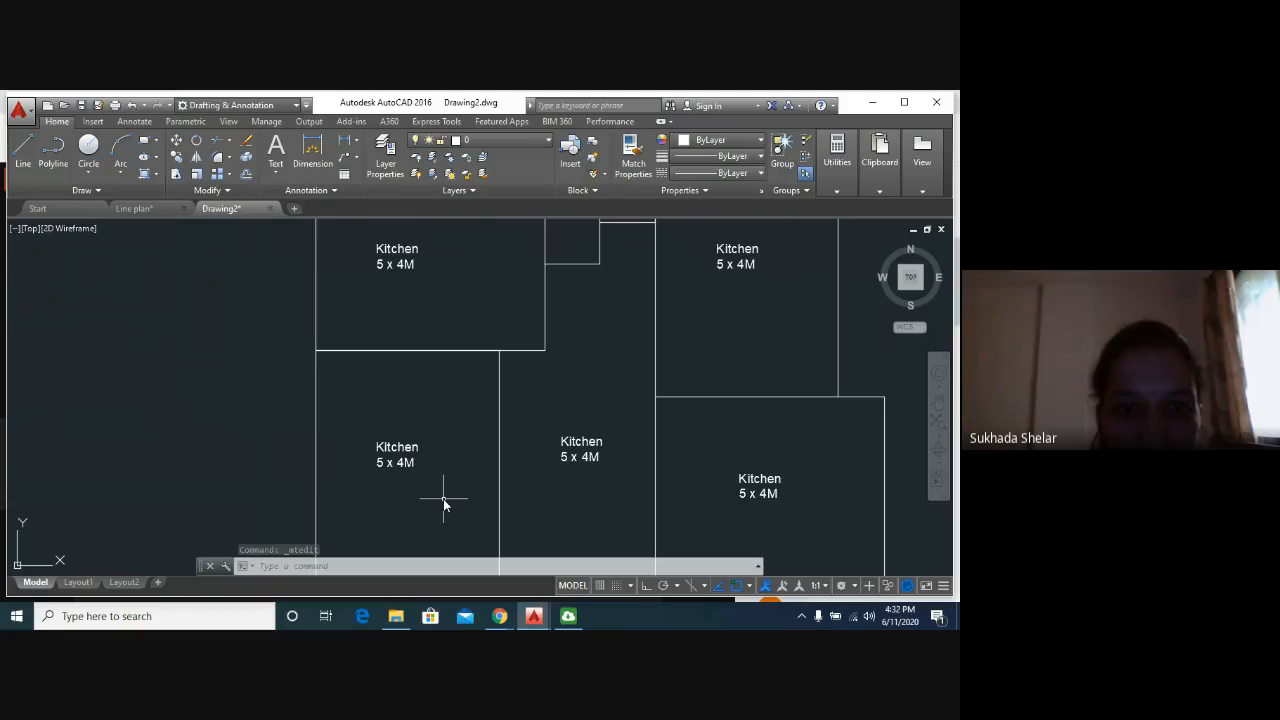
{"action": "double_click", "coordinate": [380, 465]}
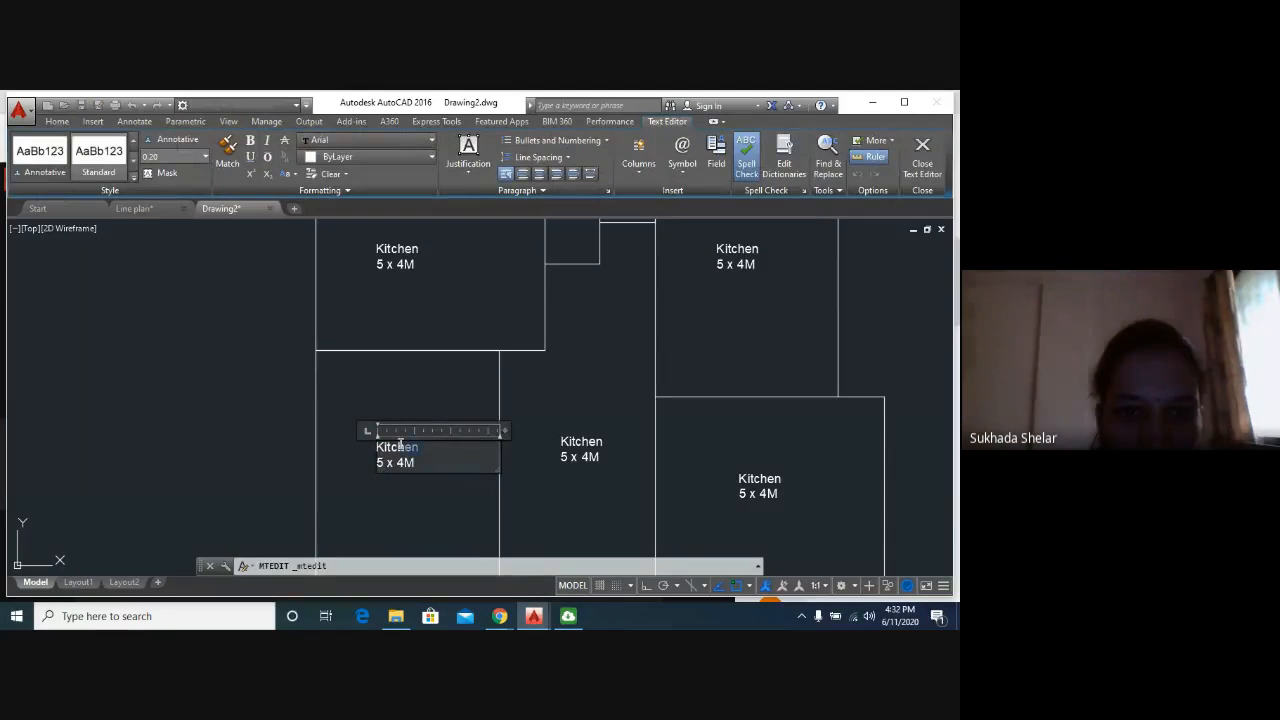
{"action": "double_click", "coordinate": [398, 448]}
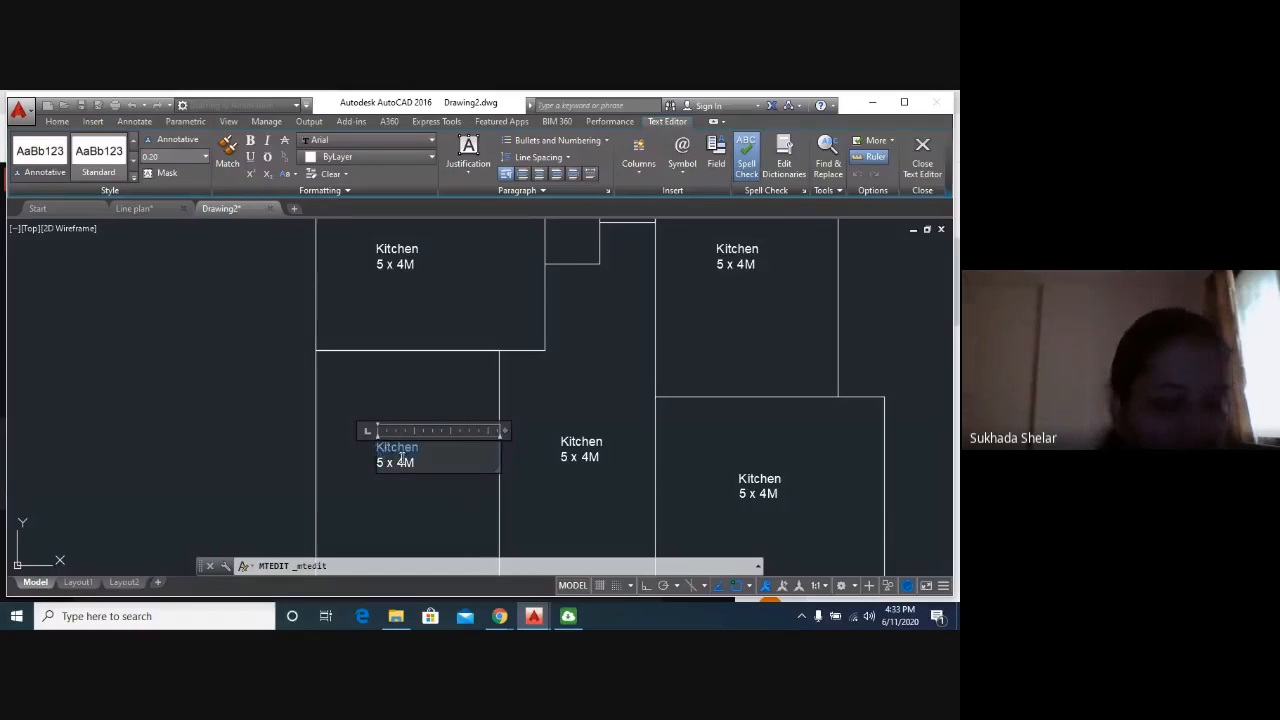
{"action": "key", "text": "Delete"}
{"action": "type", "text": "L"}
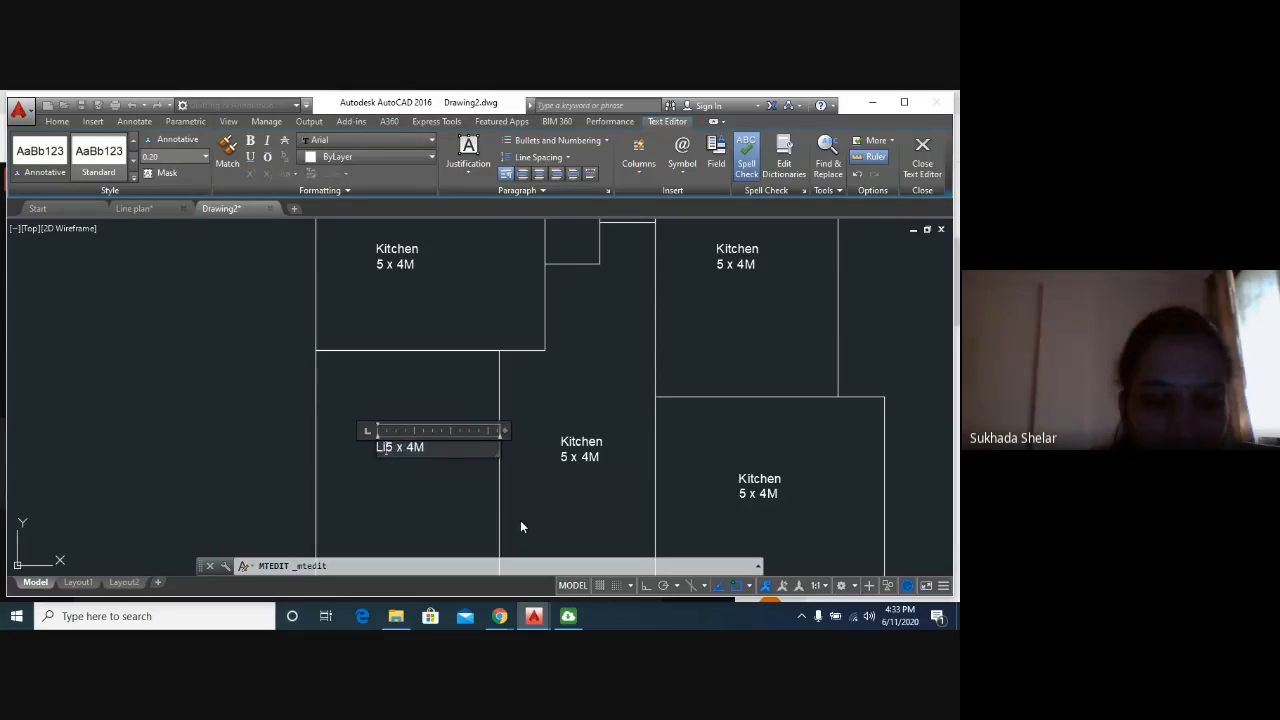
{"action": "type", "text": "iving R"}
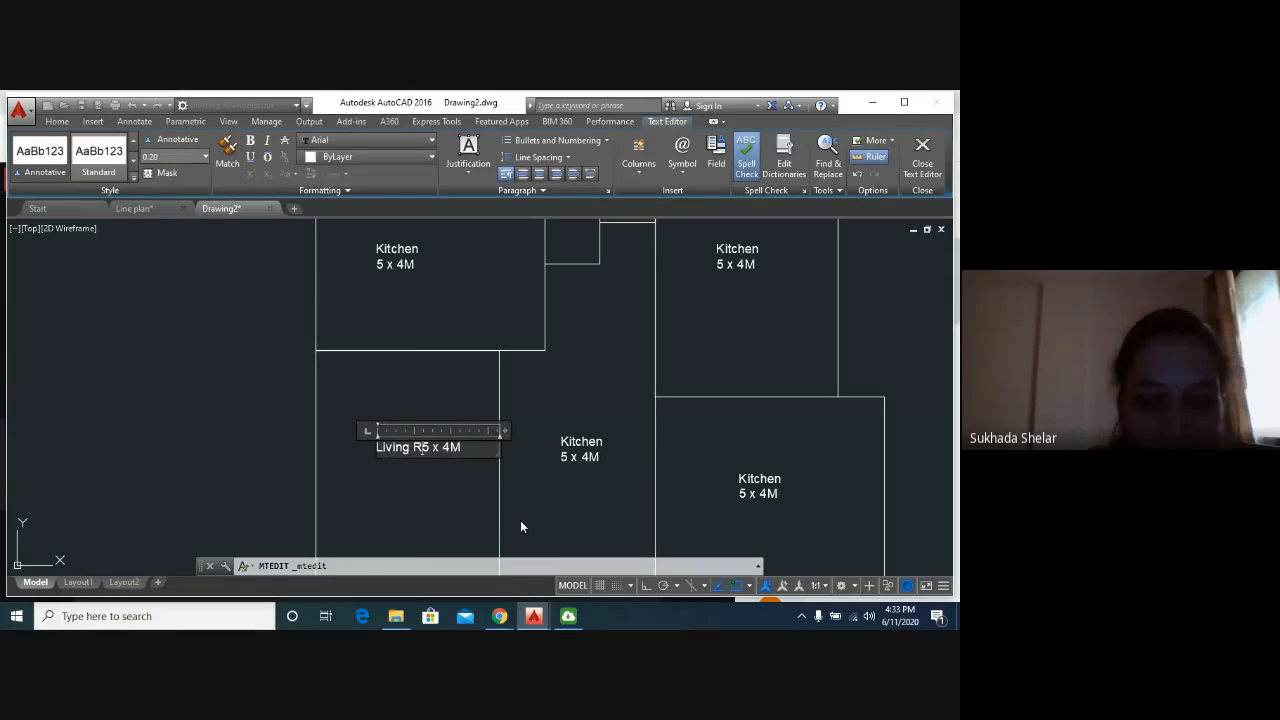
{"action": "type", "text": "oom"}
{"action": "key", "text": "Return"}
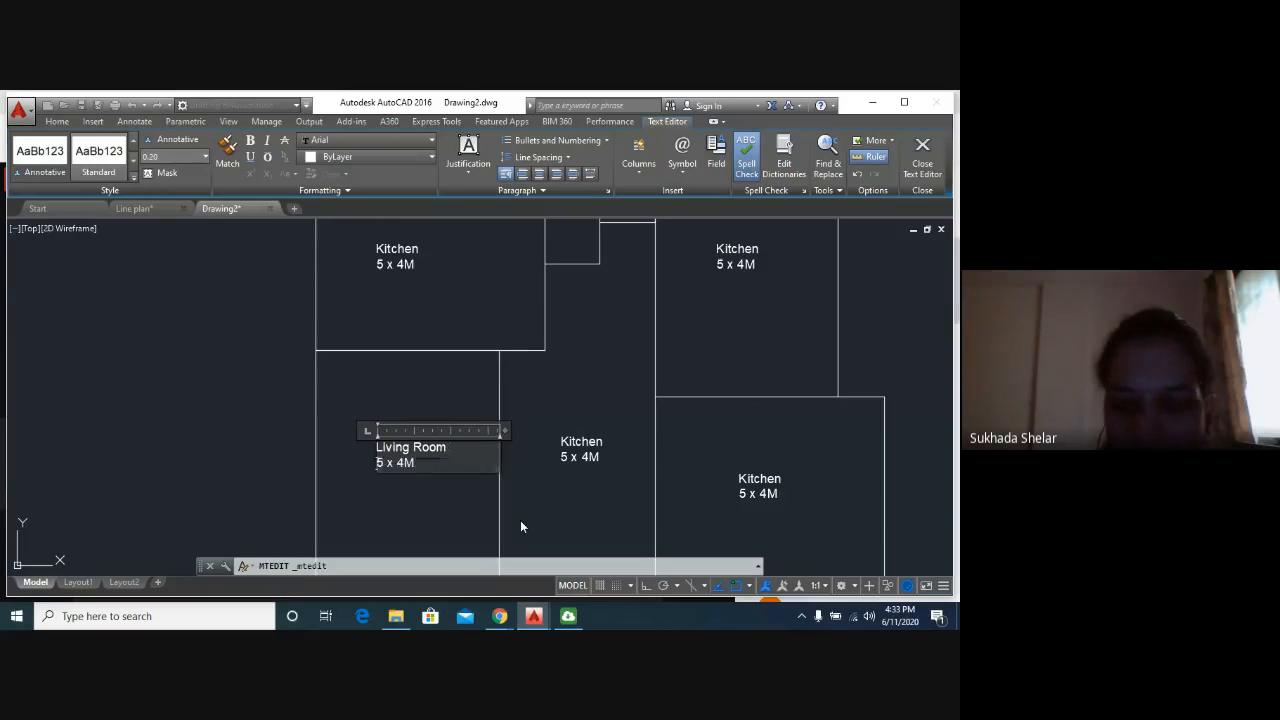
Set the Living Room label's dimensions to 4 x 5M and finish editing the text.
{"action": "key", "text": "Delete"}
{"action": "type", "text": "4"}
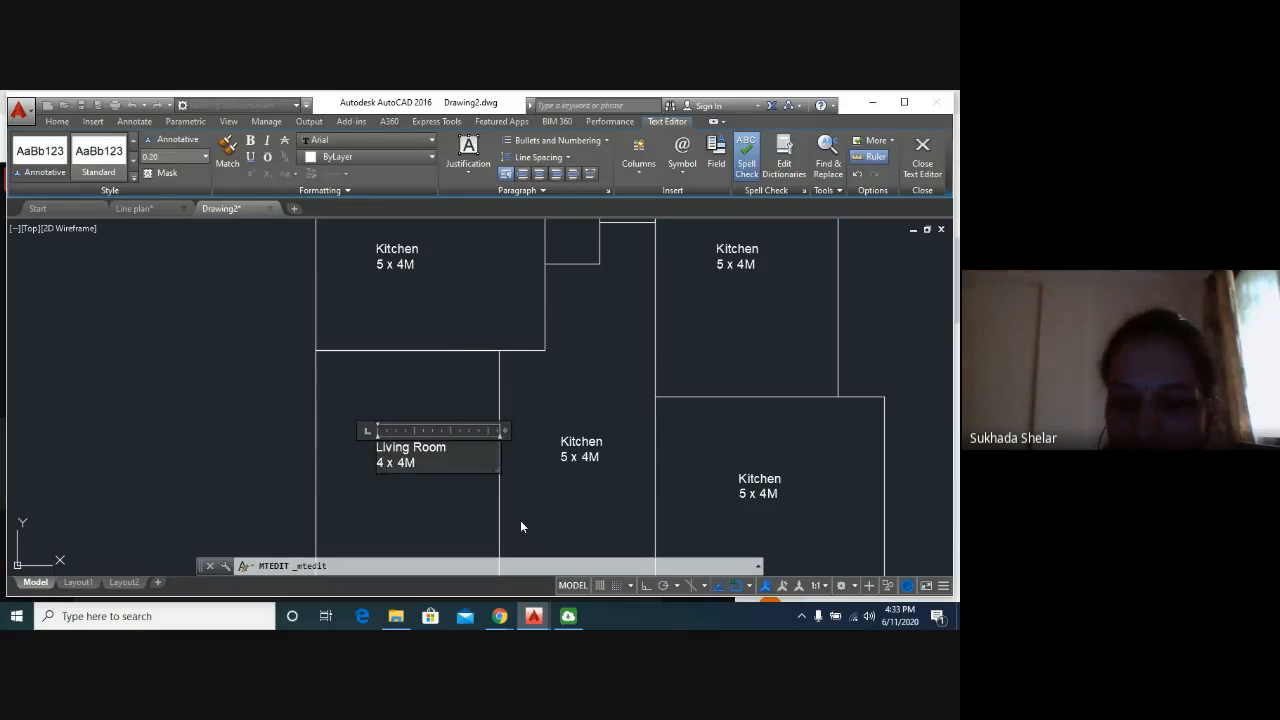
{"action": "key", "text": "Delete"}
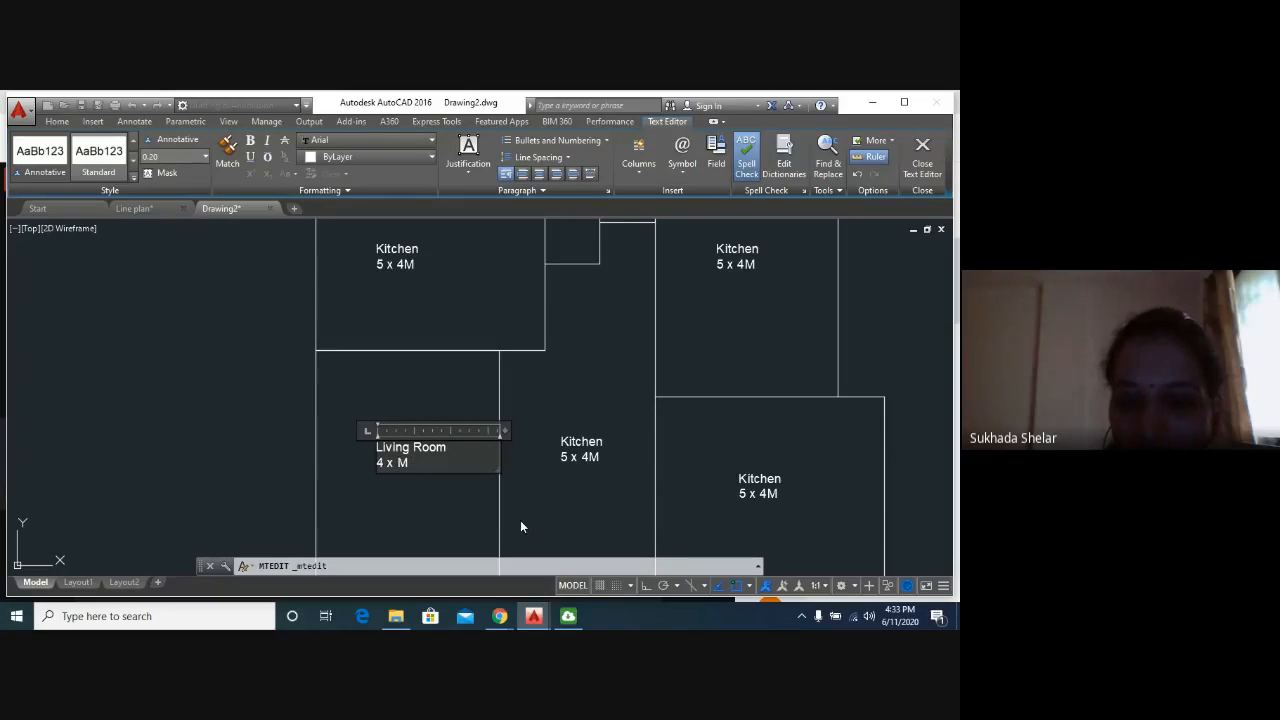
{"action": "type", "text": "5"}
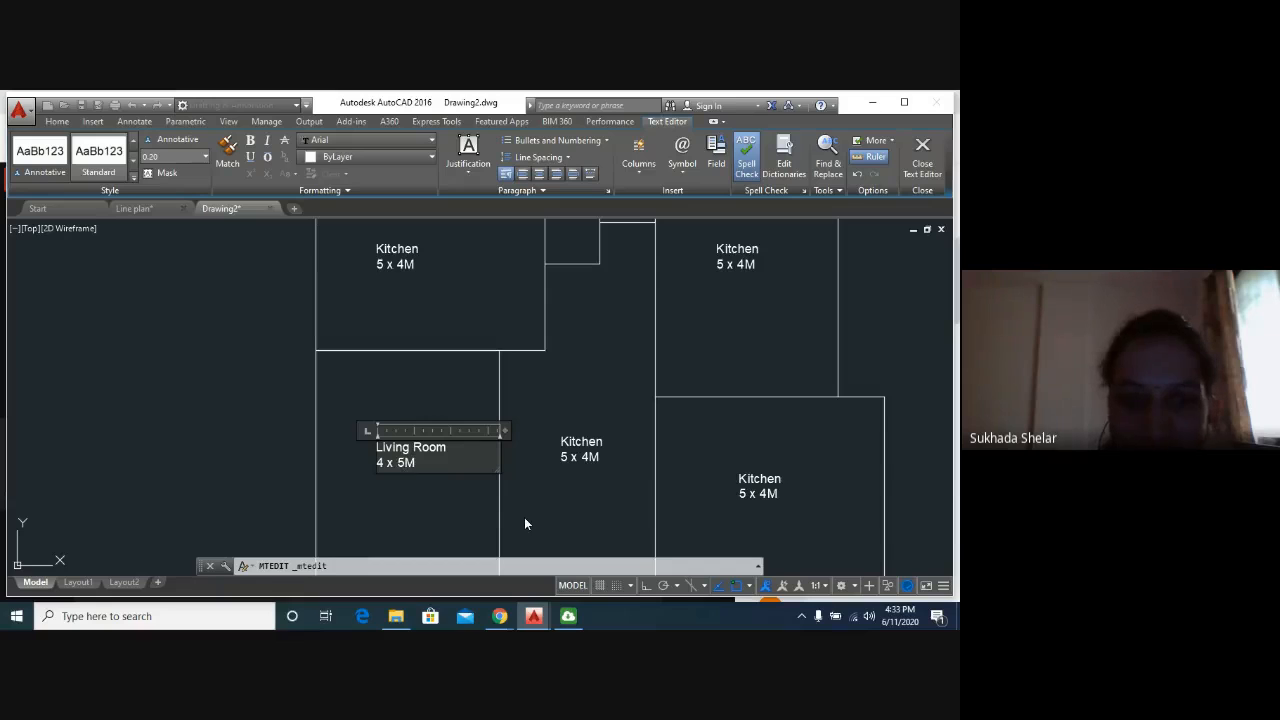
{"action": "left_click", "coordinate": [367, 521]}
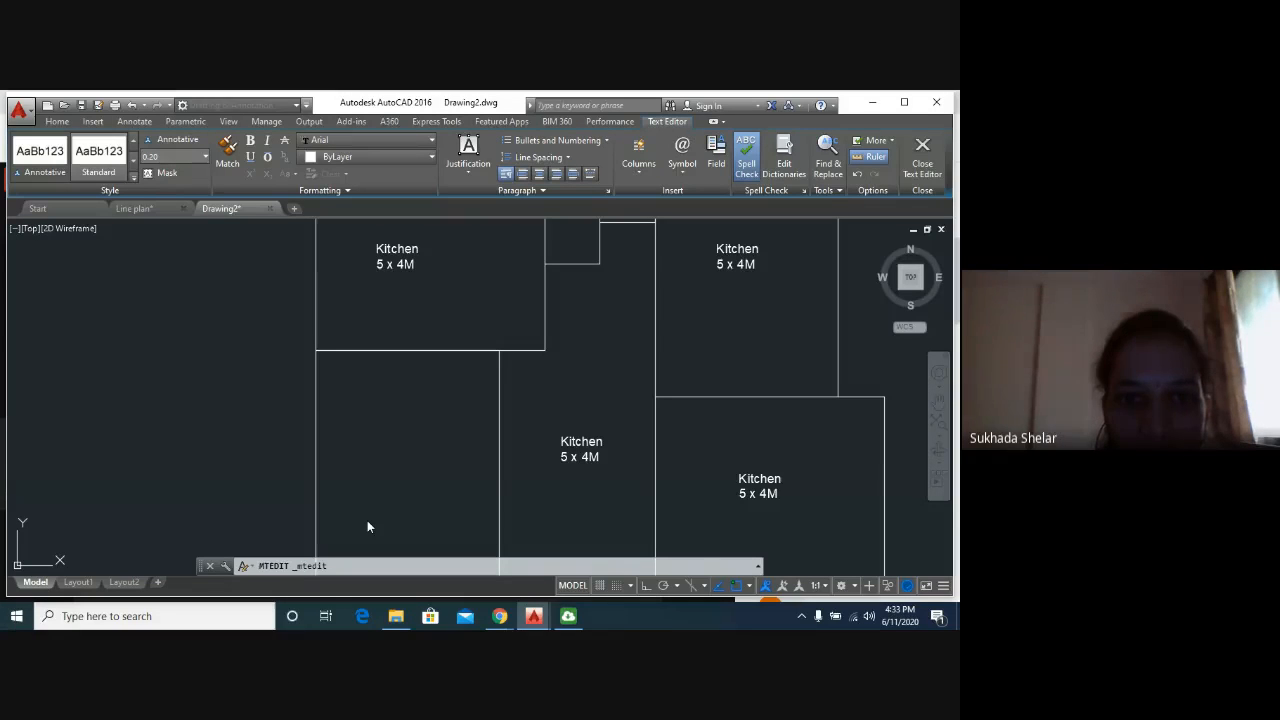
{"action": "scroll", "coordinate": [411, 287], "scroll_direction": "up", "scroll_amount": 2}
{"action": "middle_click_drag", "start_coordinate": [411, 287], "coordinate": [402, 405]}
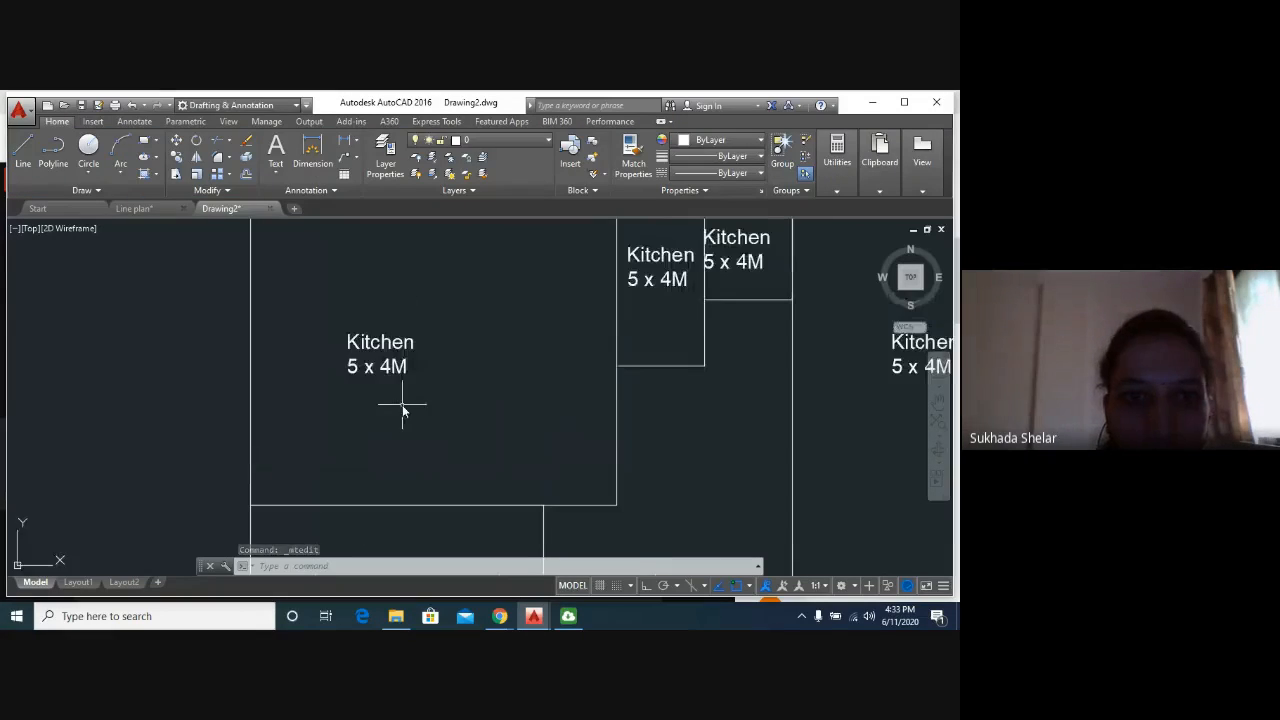
{"action": "double_click", "coordinate": [353, 374]}
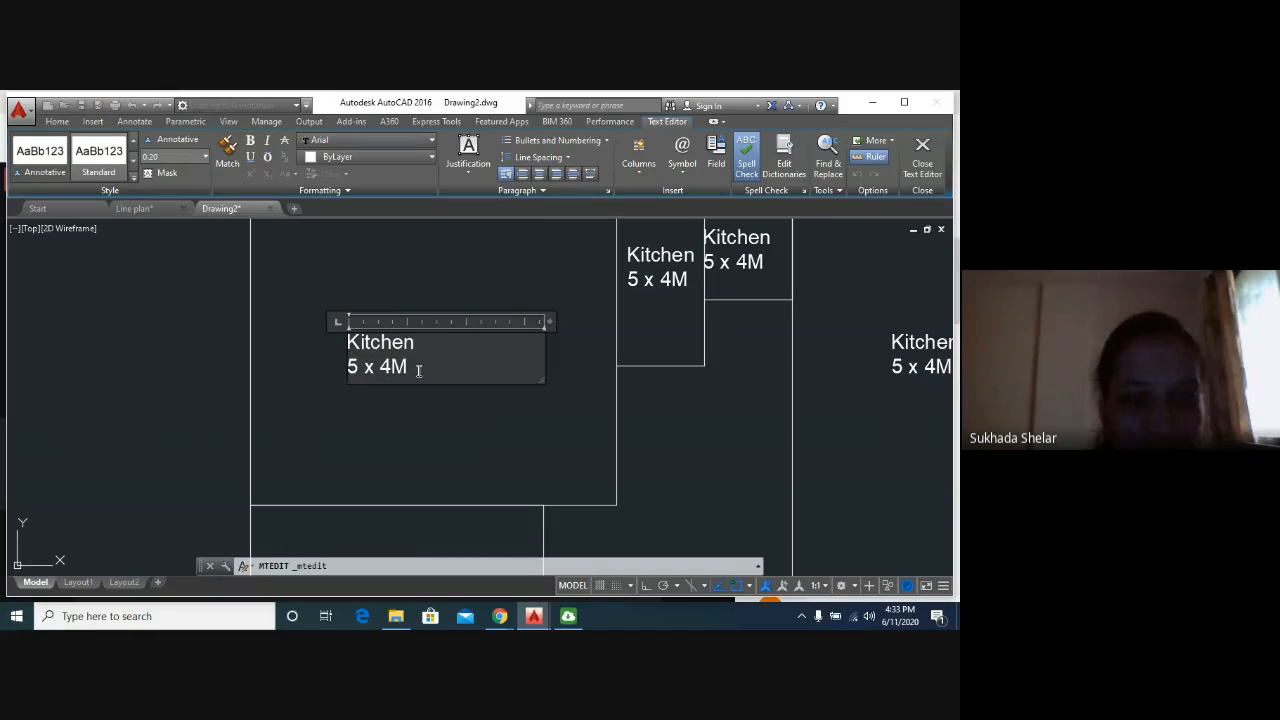
{"action": "key", "text": "Escape"}
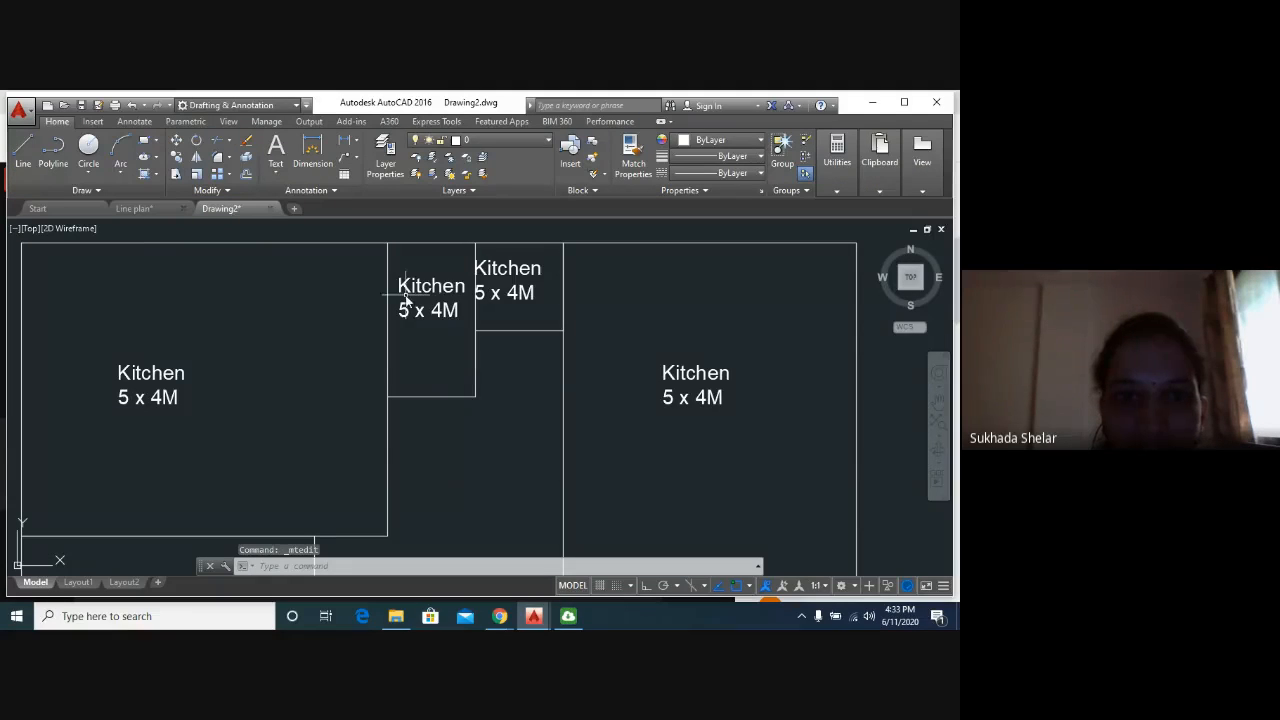
Change the room name to "Bath" in the label of the narrow room beside the upper-left Kitchen.
{"action": "left_click", "coordinate": [405, 299]}
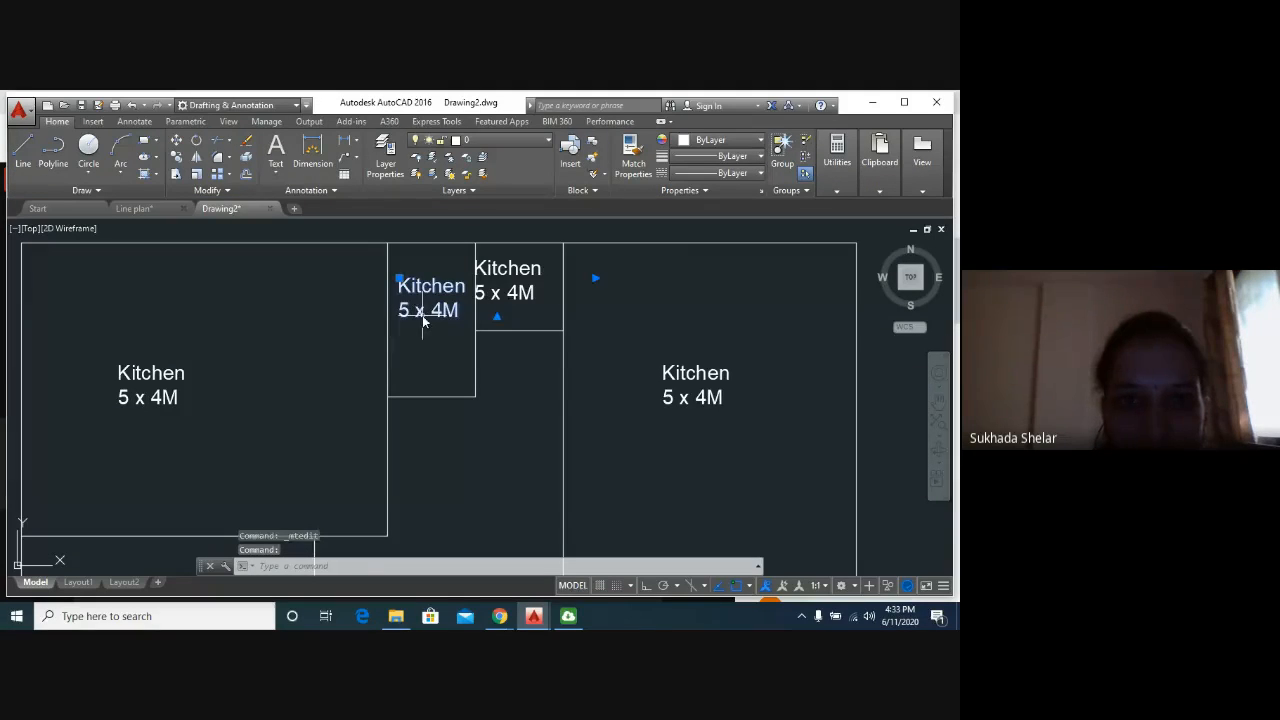
{"action": "double_click", "coordinate": [420, 310]}
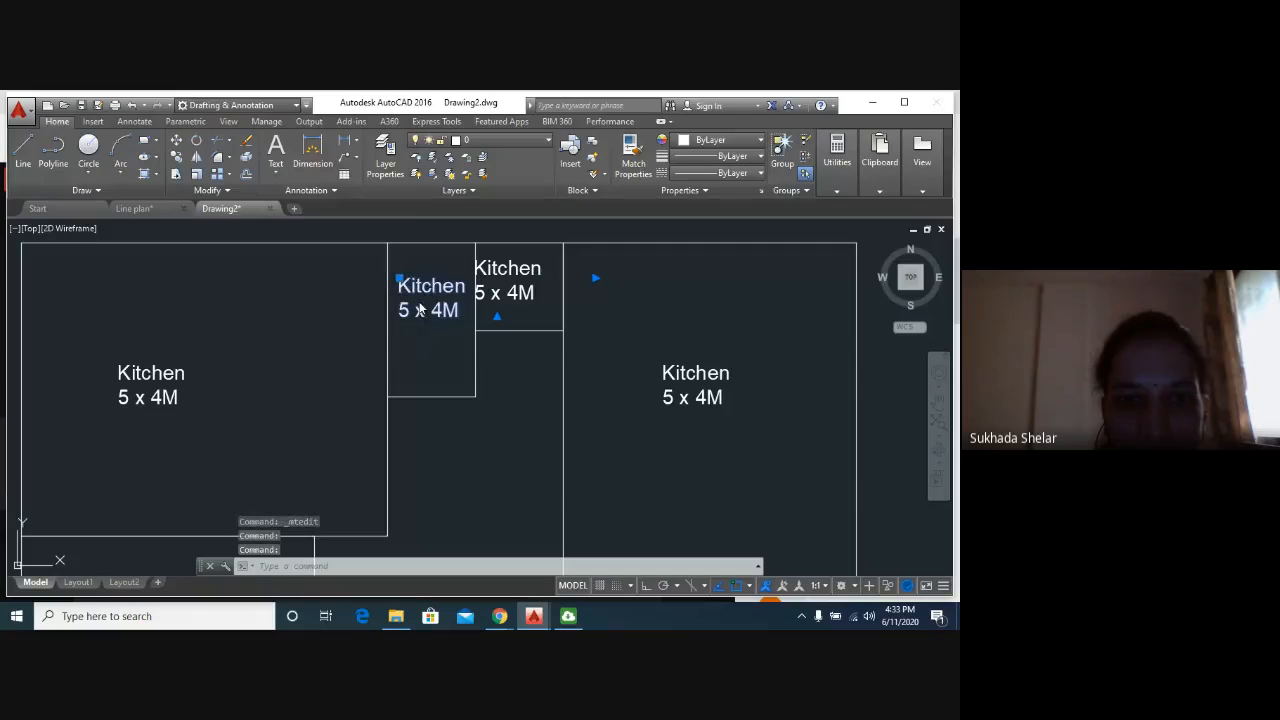
{"action": "double_click", "coordinate": [405, 296]}
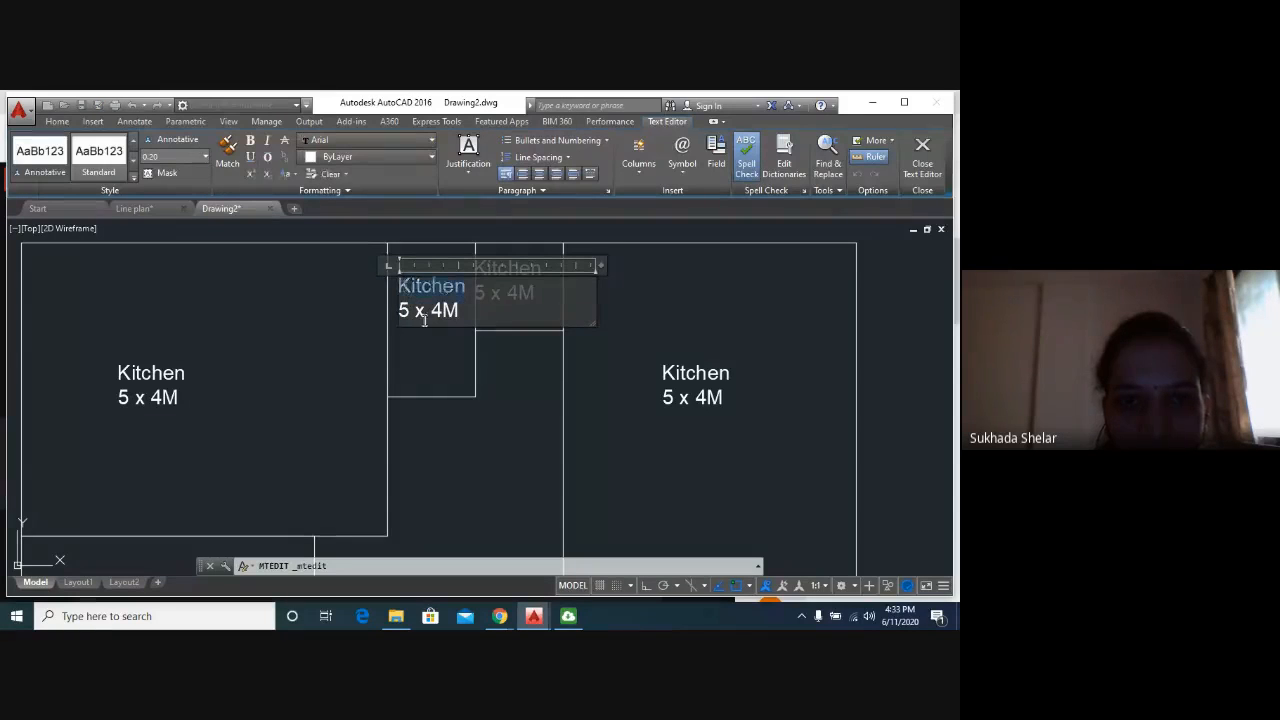
{"action": "type", "text": "Bath"}
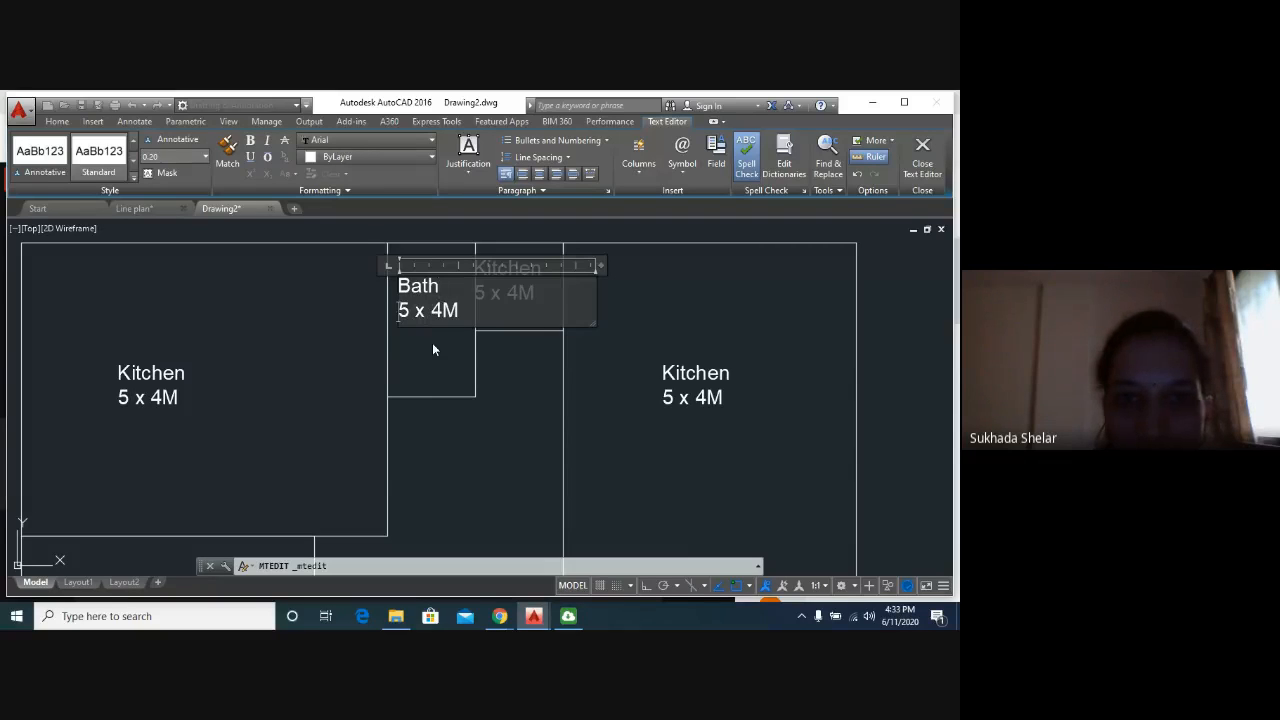
Set the dimensions in the Bath label to 1.2 x 2.1M.
{"action": "key", "text": "Delete"}
{"action": "type", "text": "1.2"}
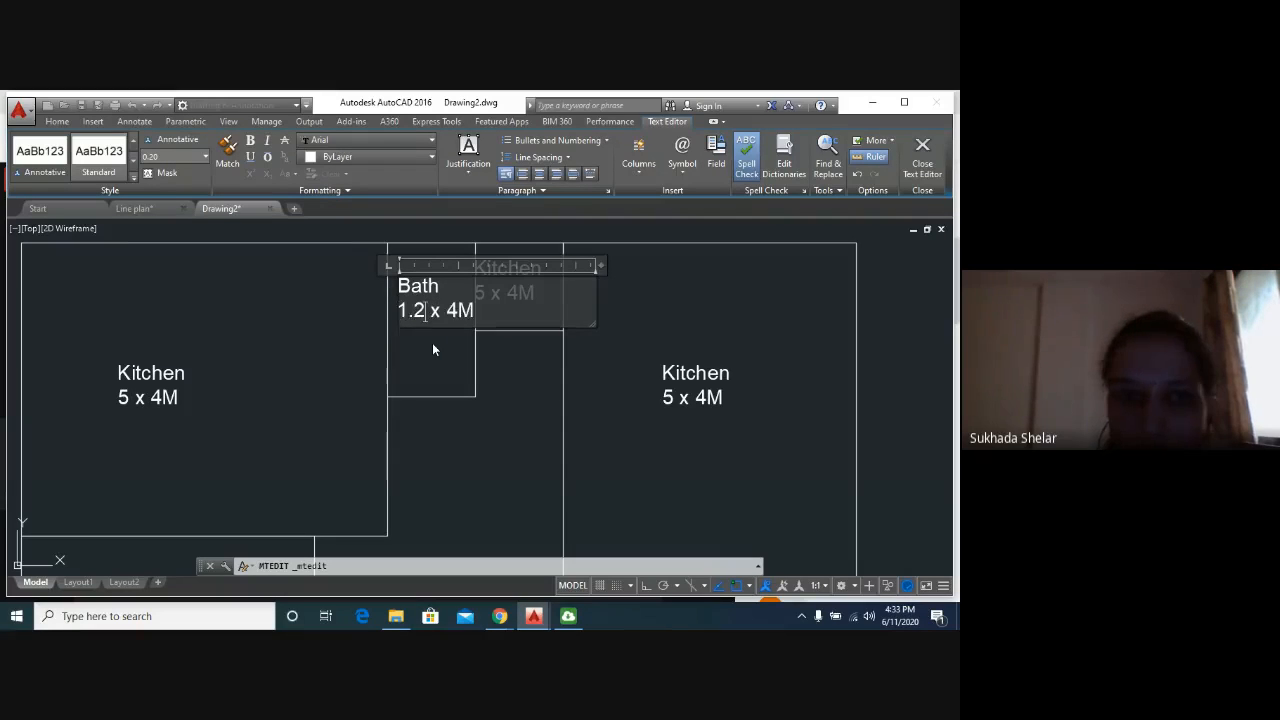
{"action": "key", "text": "Right"}
{"action": "key", "text": "Right"}
{"action": "key", "text": "Right"}
{"action": "key", "text": "Delete"}
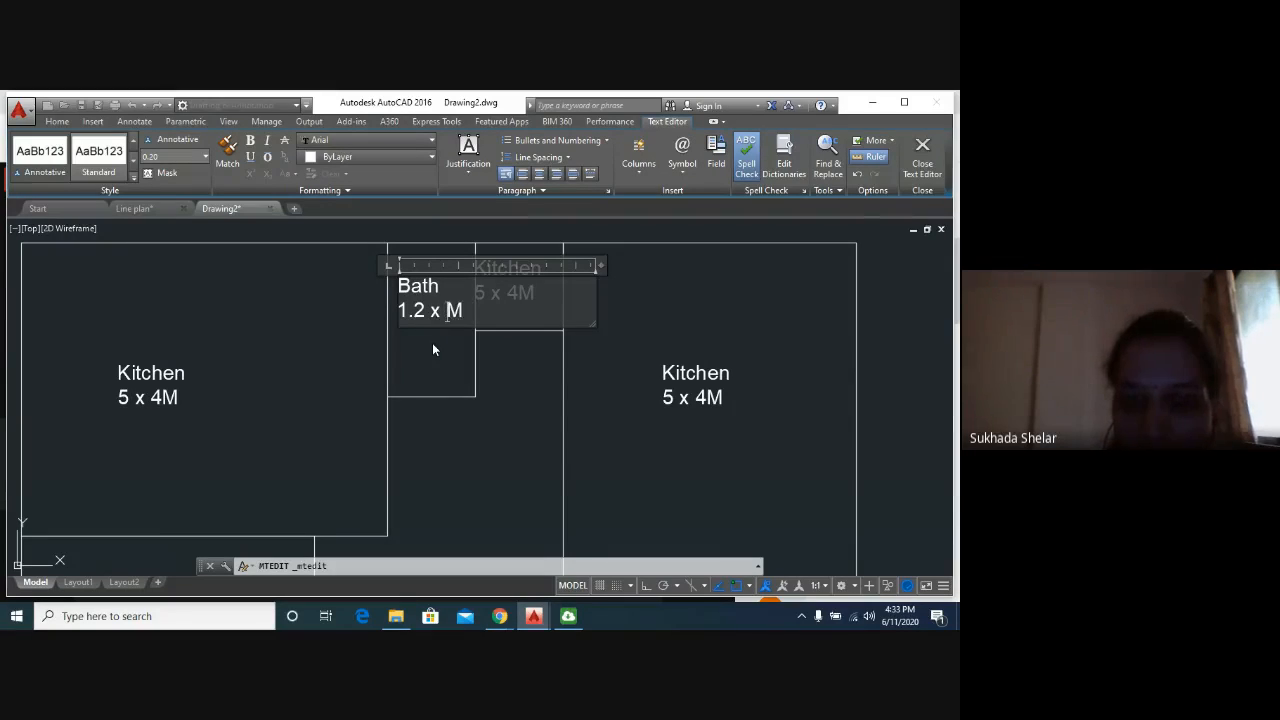
{"action": "type", "text": "2.1"}
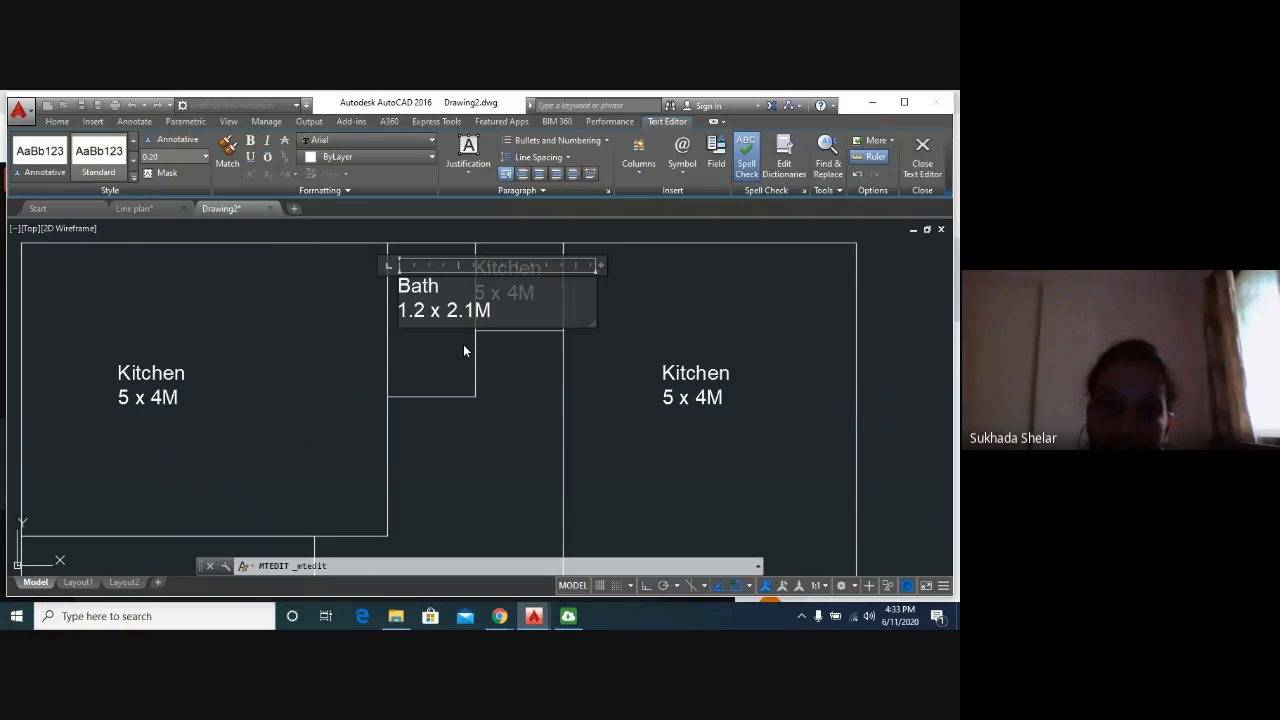
Reduce the text height of the Bath label's dimension line to 0.10 and finish editing.
{"action": "left_click_drag", "start_coordinate": [491, 311], "coordinate": [397, 310]}
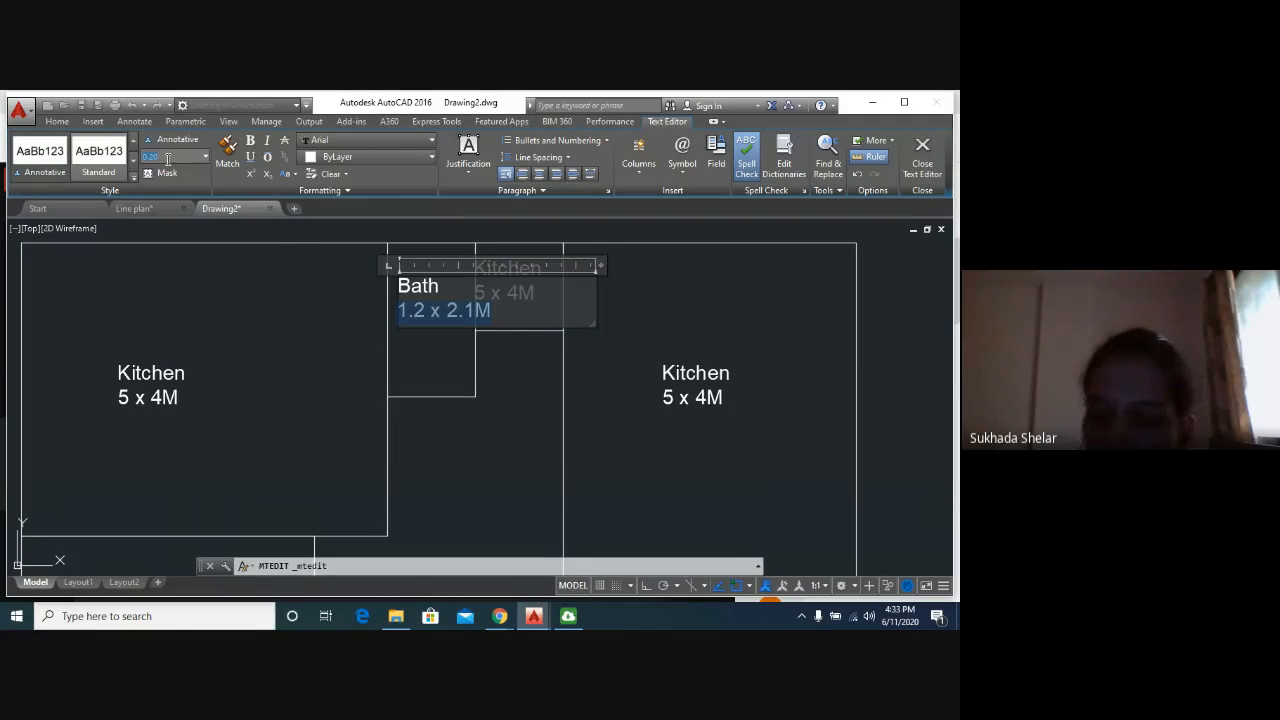
{"action": "type", "text": "0."}
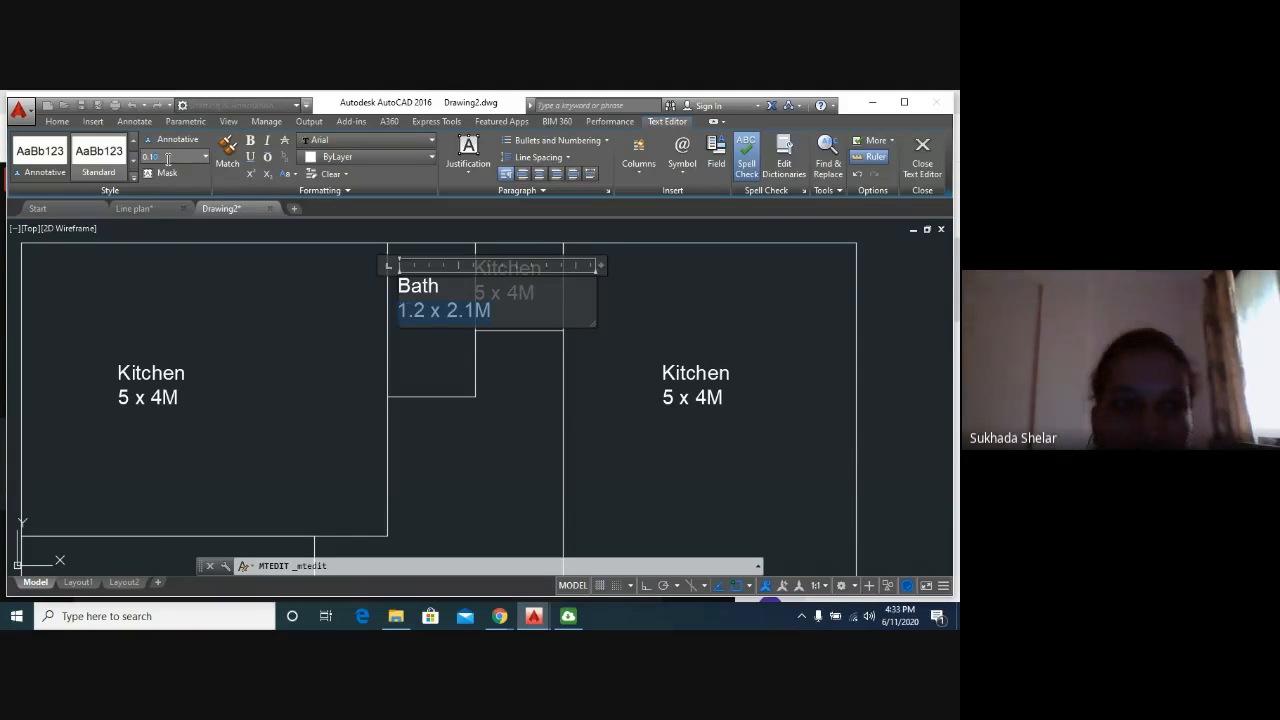
{"action": "key", "text": "Return"}
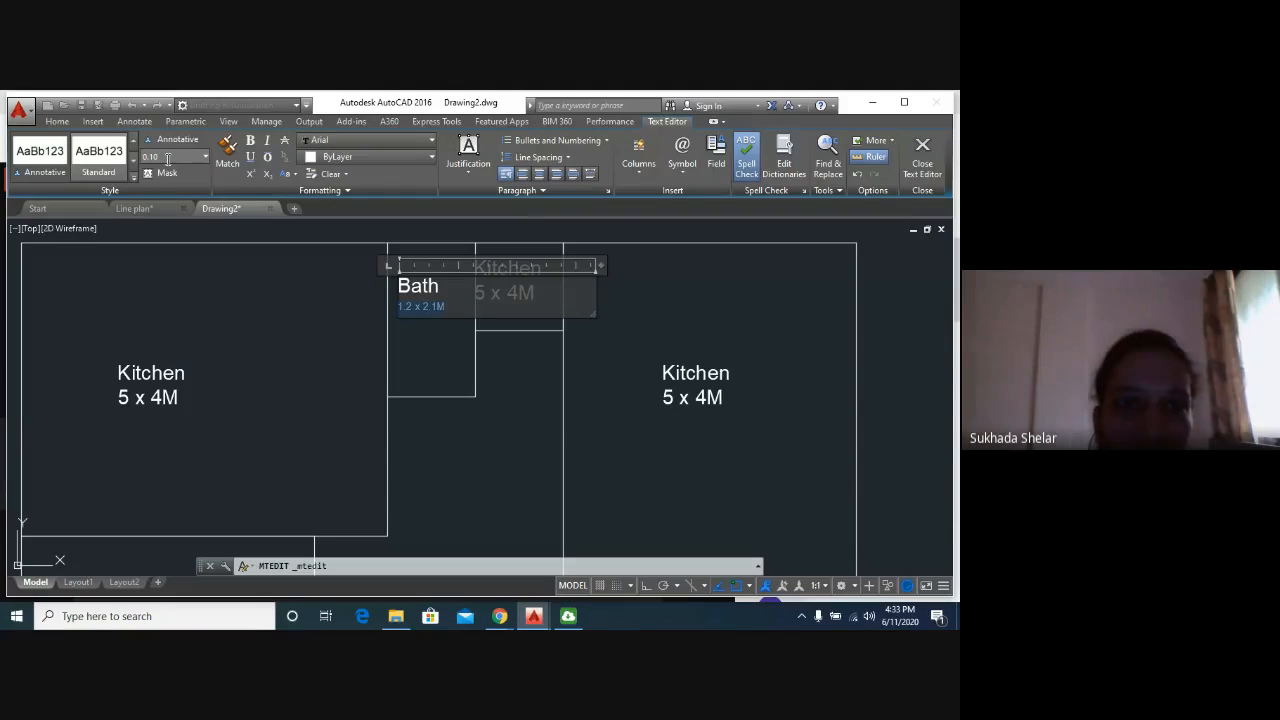
{"action": "left_click", "coordinate": [430, 402]}
Change the room name to "WC" in the label of the small room adjoining the Bath.
{"action": "left_click", "coordinate": [491, 296]}
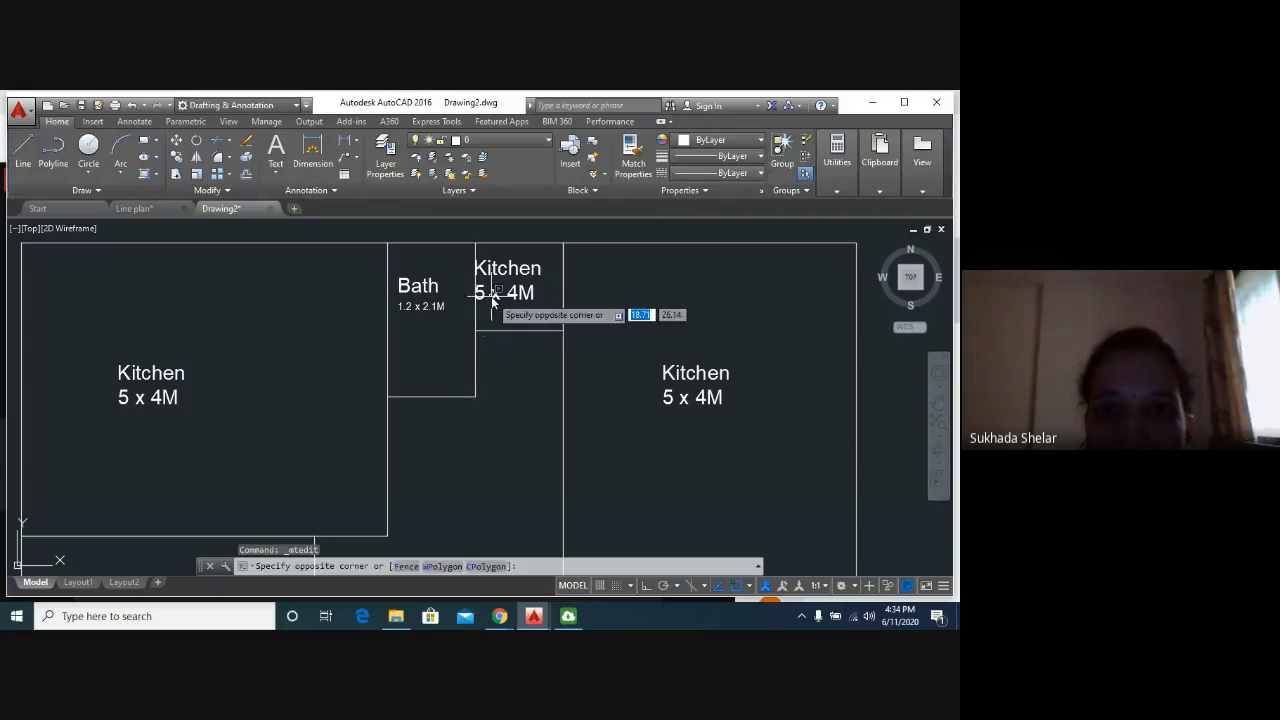
{"action": "key", "text": "Escape"}
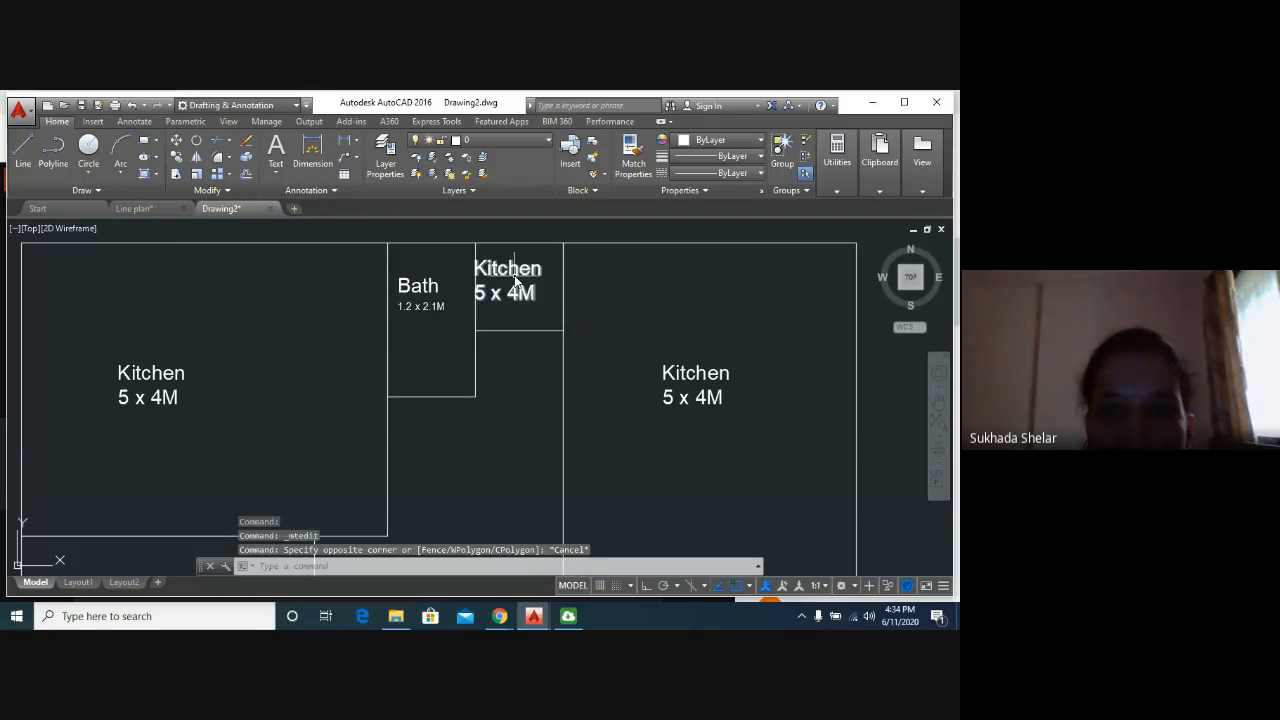
{"action": "left_click", "coordinate": [508, 279]}
{"action": "left_click", "coordinate": [497, 281]}
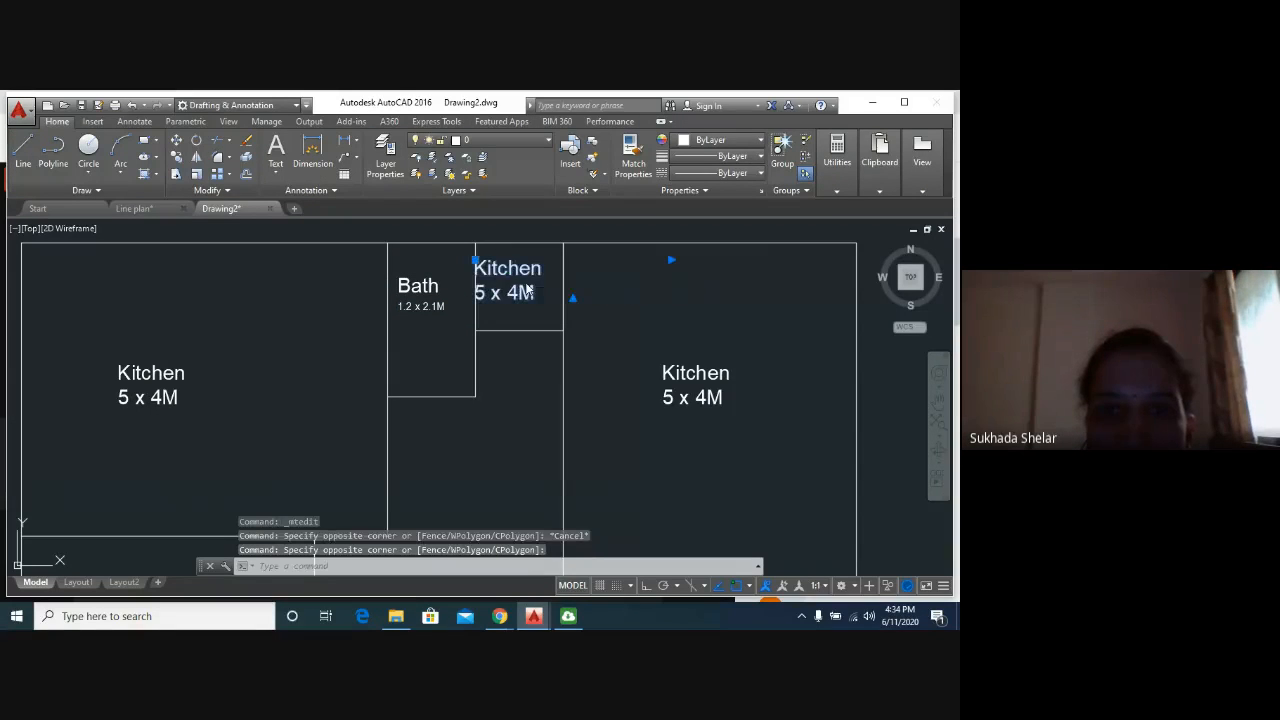
{"action": "double_click", "coordinate": [515, 285]}
{"action": "left_click_drag", "start_coordinate": [543, 271], "coordinate": [476, 269]}
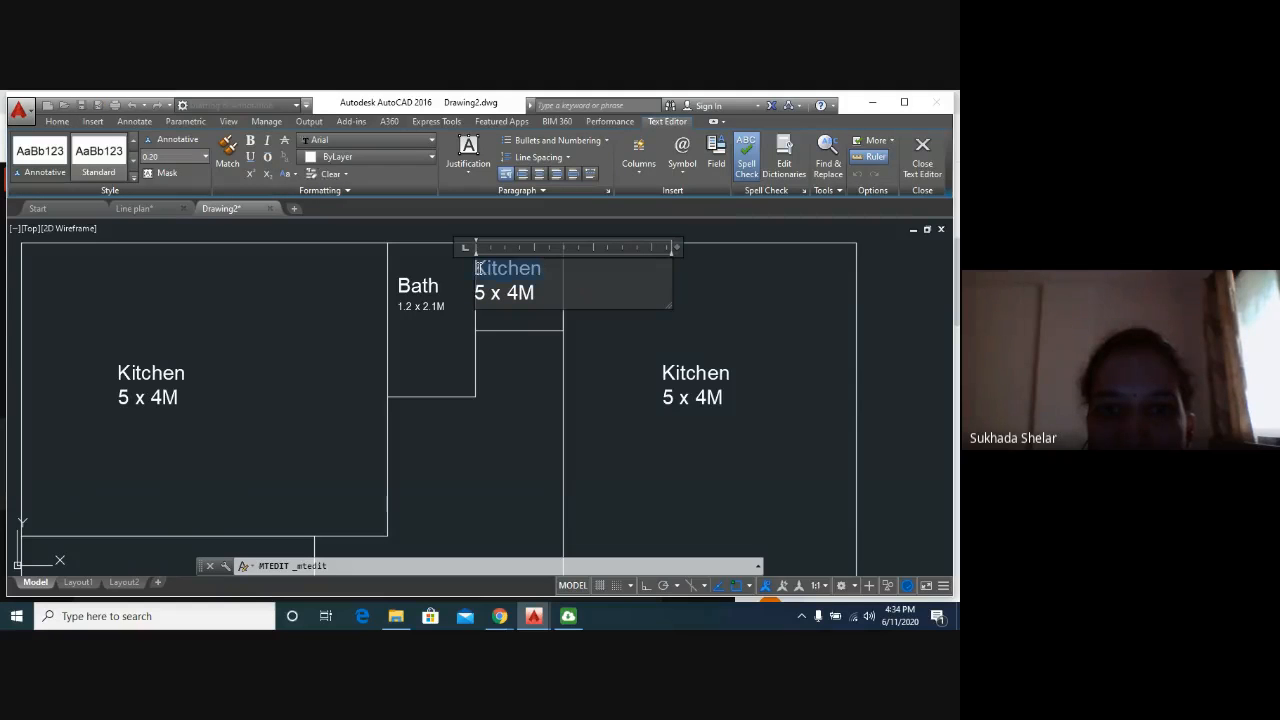
{"action": "type", "text": "WC"}
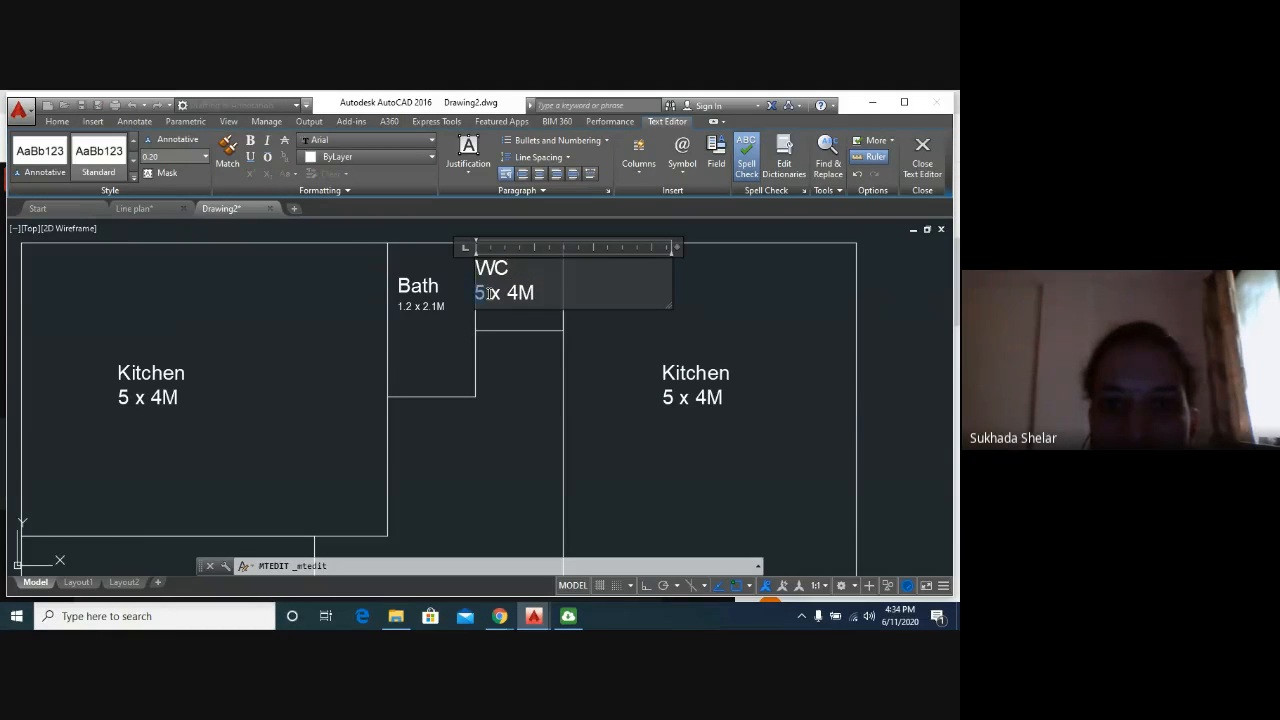
Set the dimensions in the WC label to 1.2 x 2.1M.
{"action": "left_click_drag", "start_coordinate": [488, 292], "coordinate": [529, 292]}
{"action": "type", "text": "1.2"}
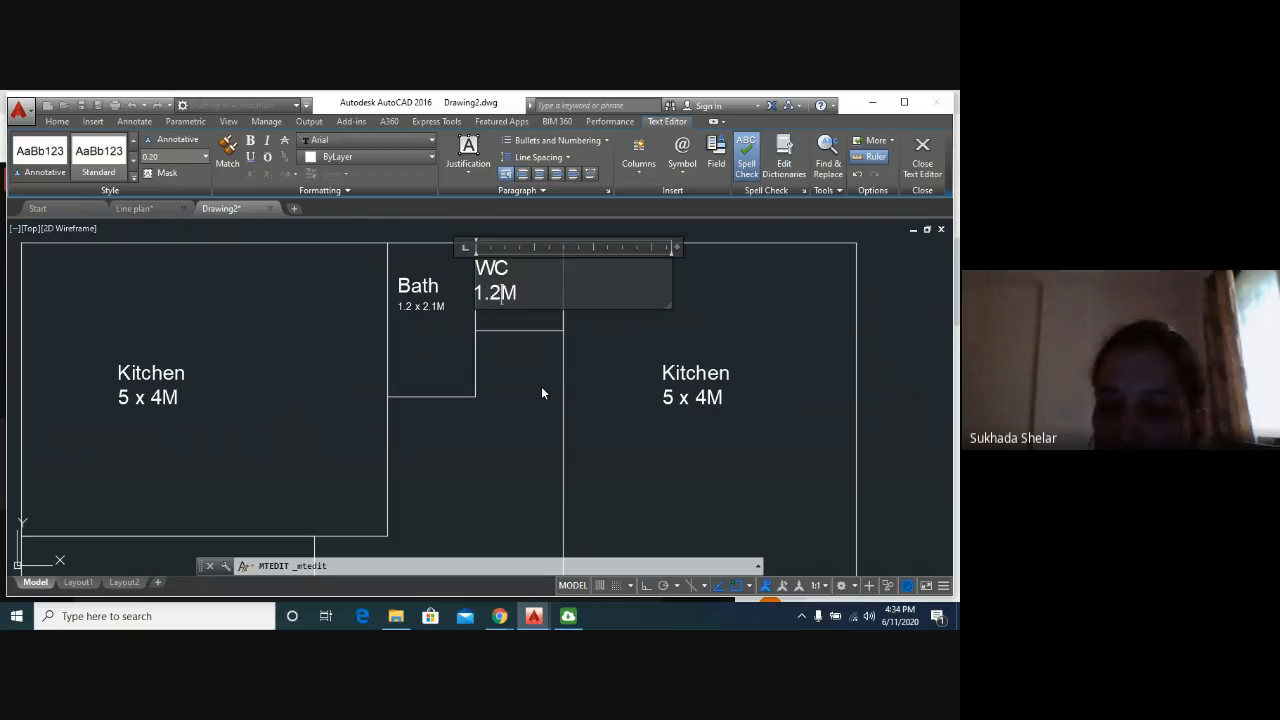
{"action": "type", "text": " x "}
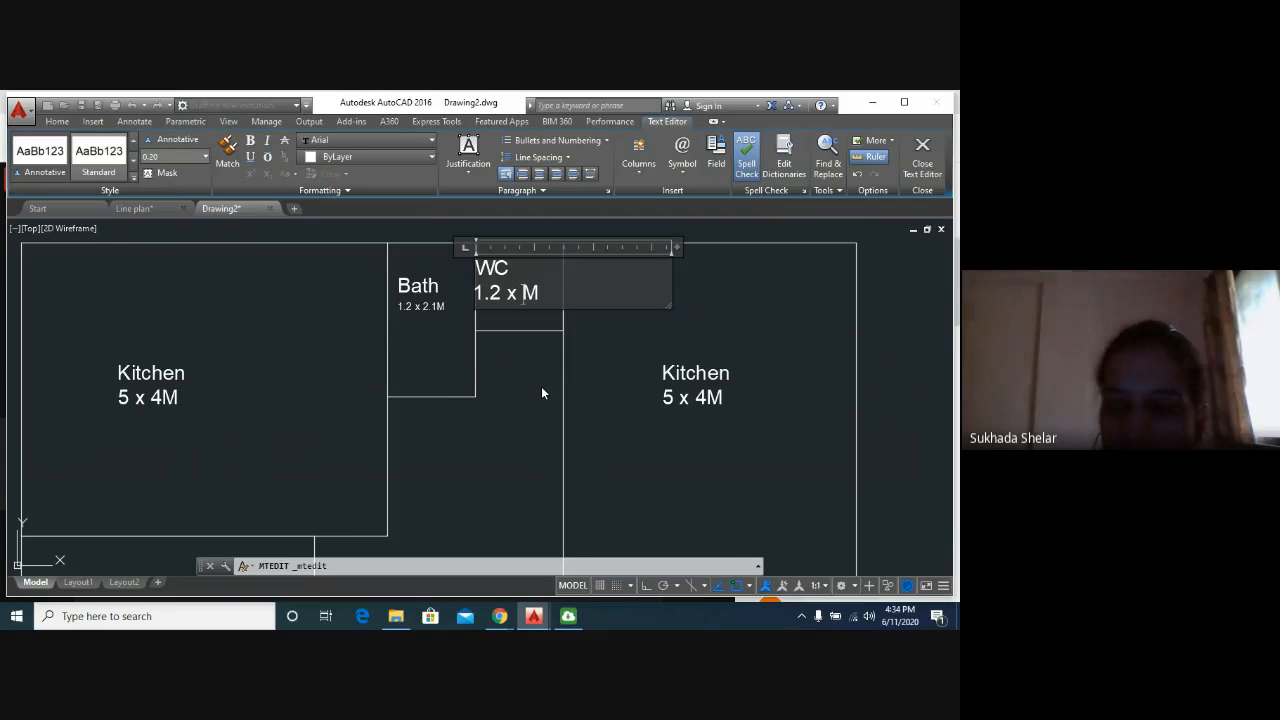
{"action": "type", "text": "2.1"}
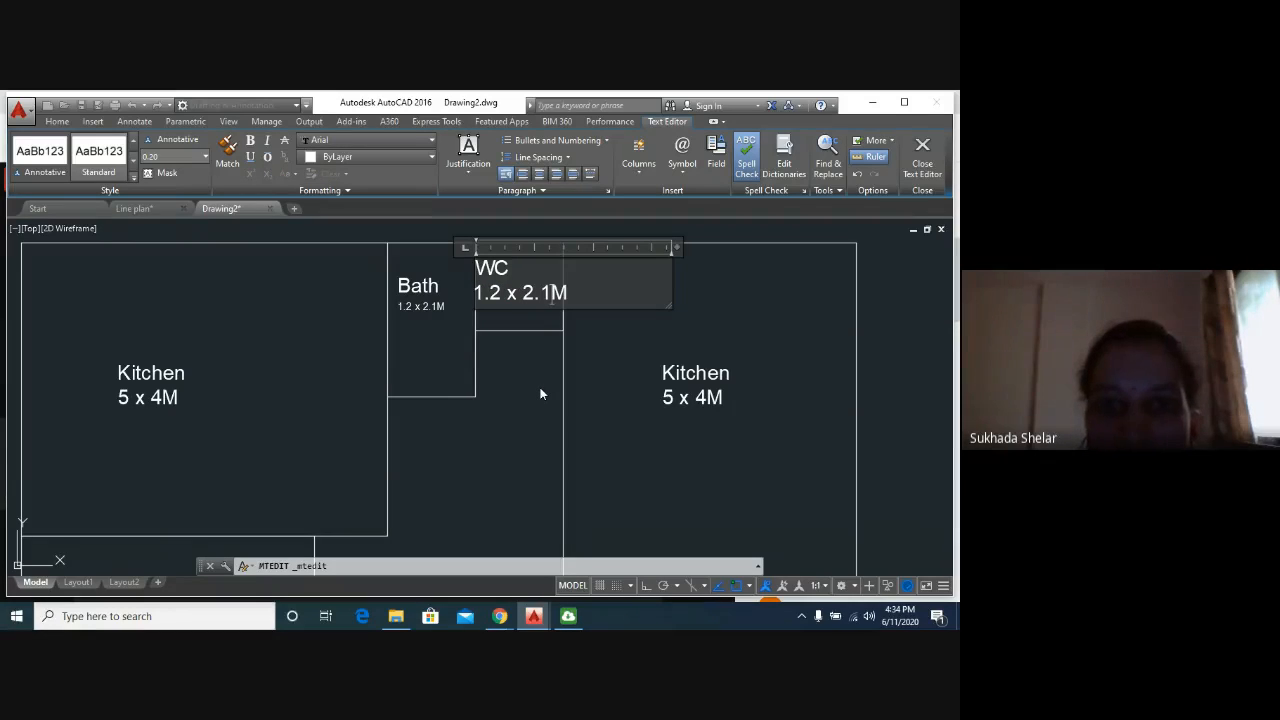
Reduce the text height of the WC label's dimension line to 0.10 and finish editing.
{"action": "left_click_drag", "start_coordinate": [478, 293], "coordinate": [568, 294]}
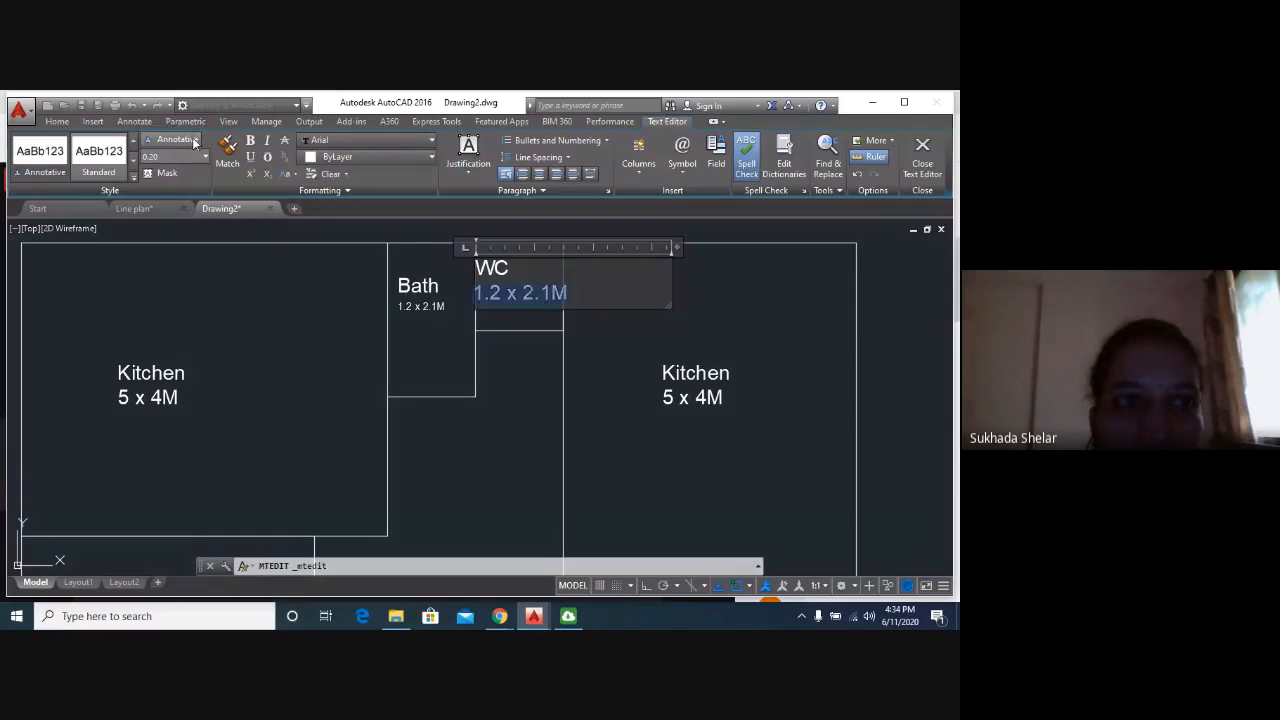
{"action": "left_click", "coordinate": [177, 155]}
{"action": "type", "text": "0."}
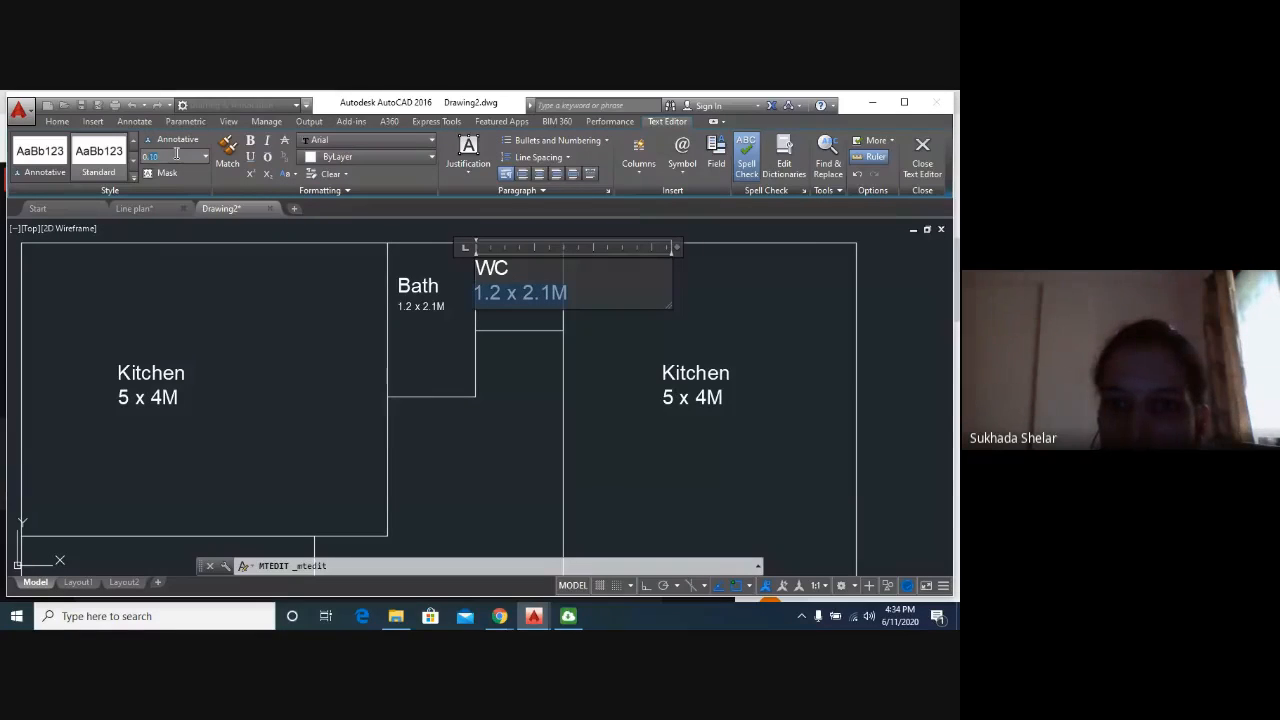
{"action": "type", "text": "1"}
{"action": "key", "text": "Return"}
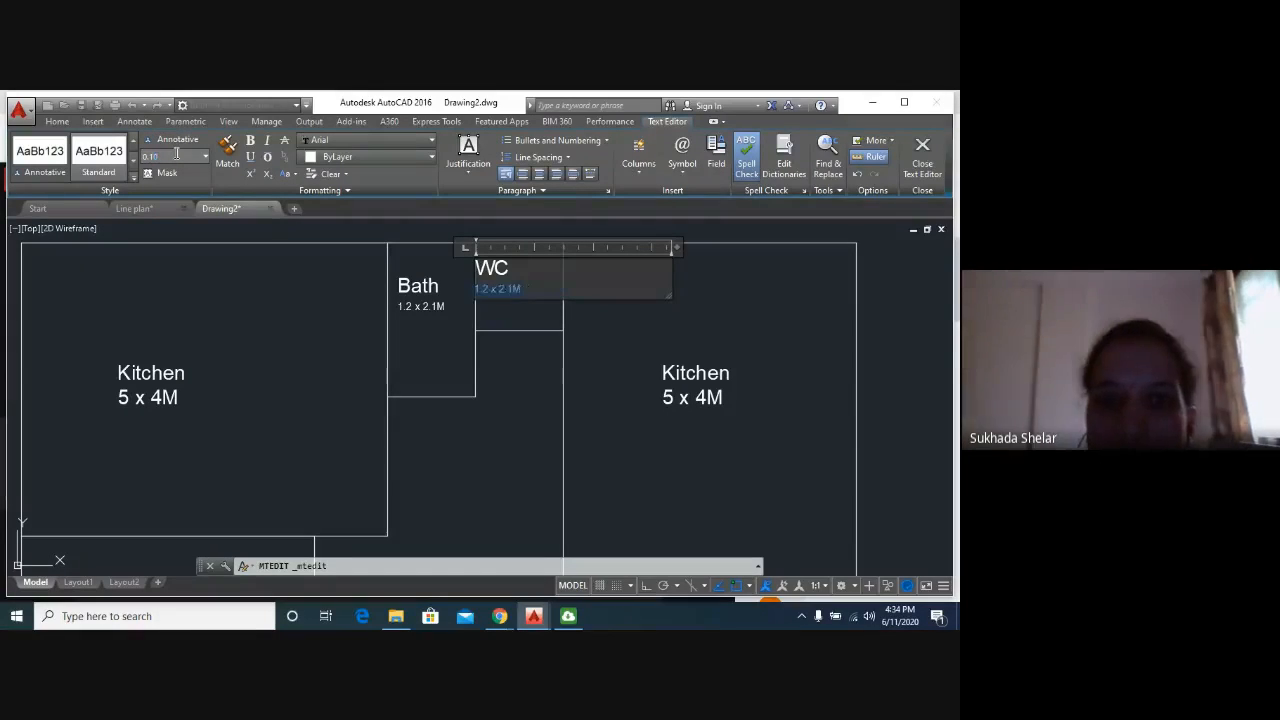
{"action": "left_click", "coordinate": [545, 358]}
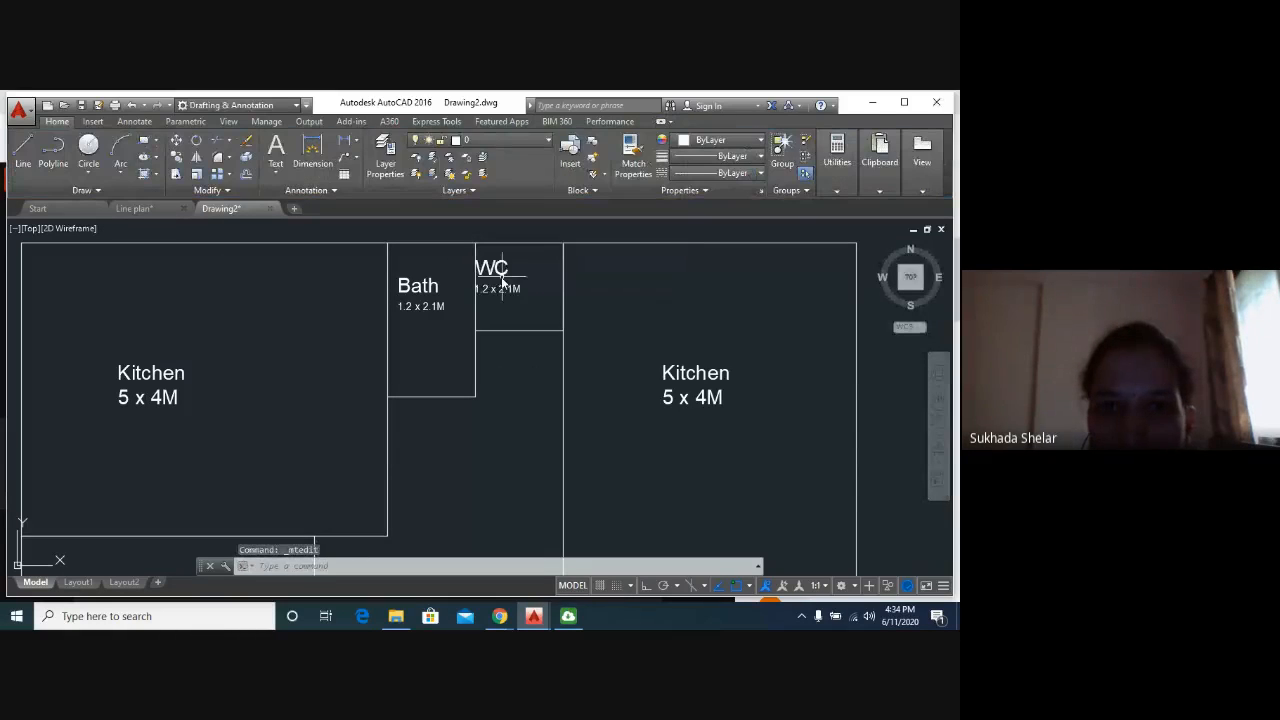
Change the room name to "Bed Room" in the Kitchen label of the large room beside the WC.
{"action": "middle_click_drag", "start_coordinate": [628, 424], "coordinate": [547, 451]}
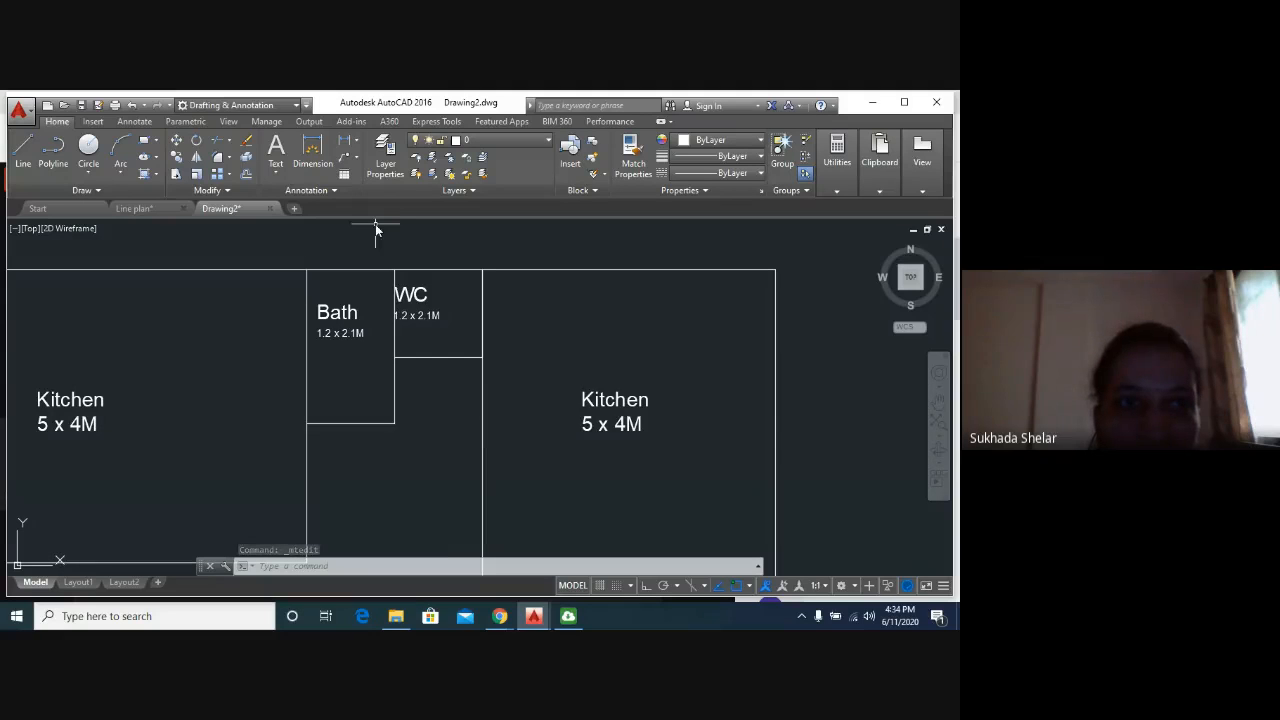
{"action": "middle_click_drag", "start_coordinate": [655, 459], "coordinate": [583, 337]}
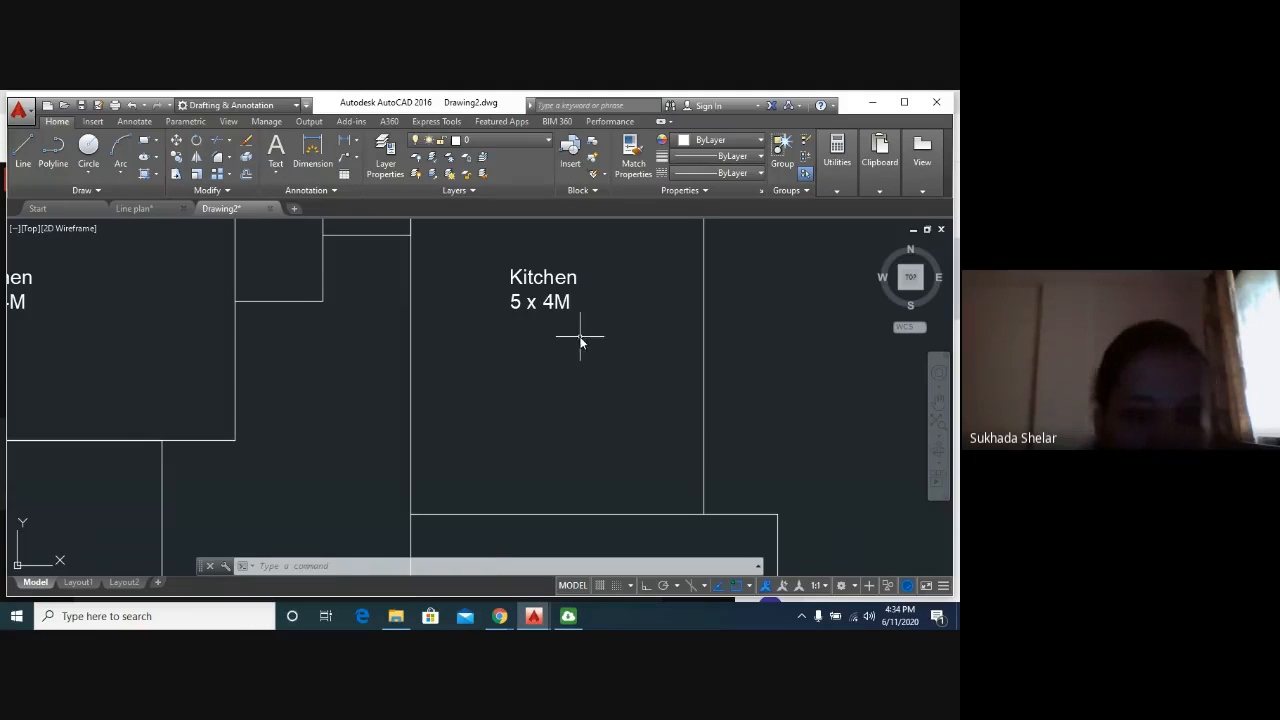
{"action": "left_click", "coordinate": [521, 277]}
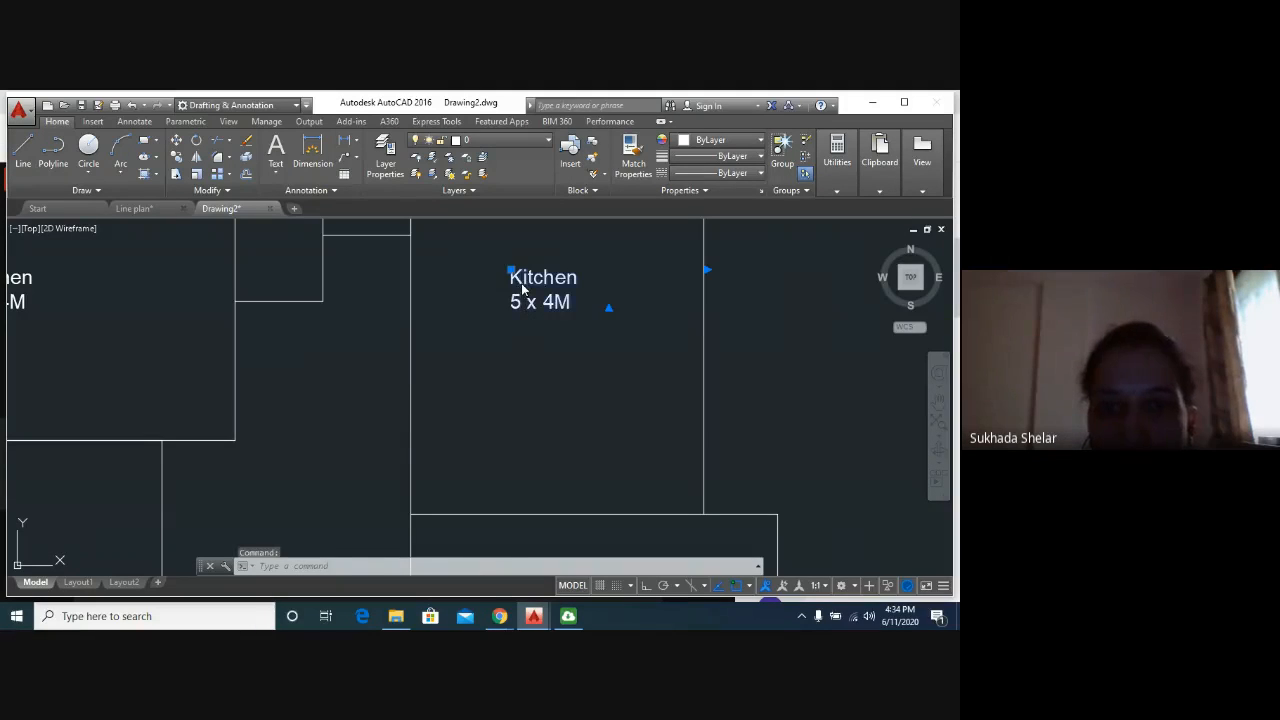
{"action": "key", "text": "Escape"}
{"action": "double_click", "coordinate": [577, 278]}
{"action": "left_click_drag", "start_coordinate": [580, 278], "coordinate": [510, 280]}
{"action": "type", "text": "Bed"}
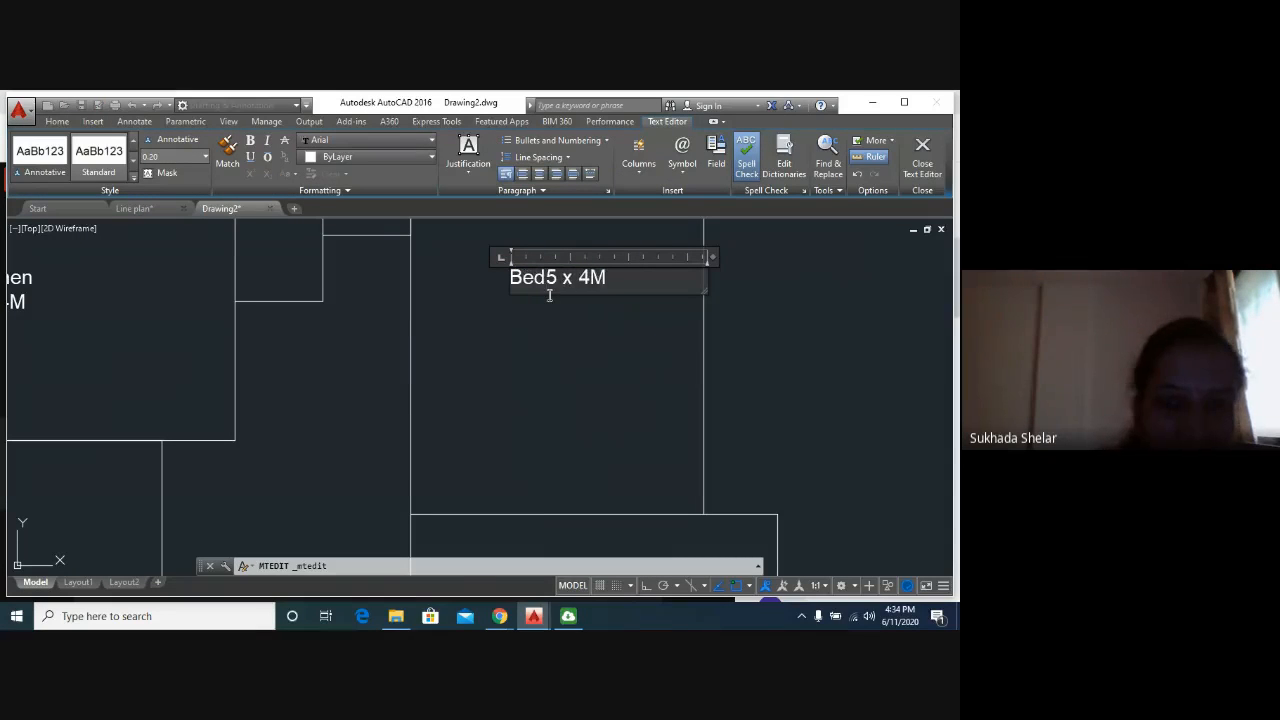
{"action": "type", "text": " Room"}
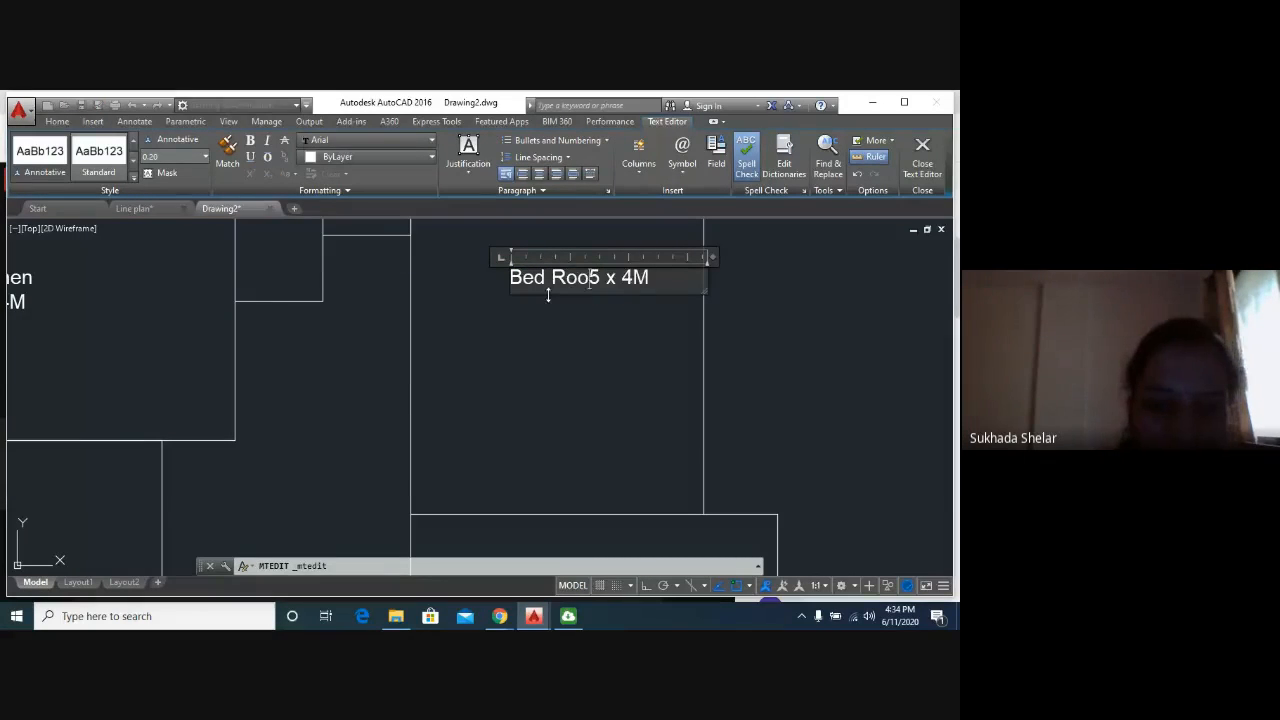
{"action": "key", "text": "Return"}
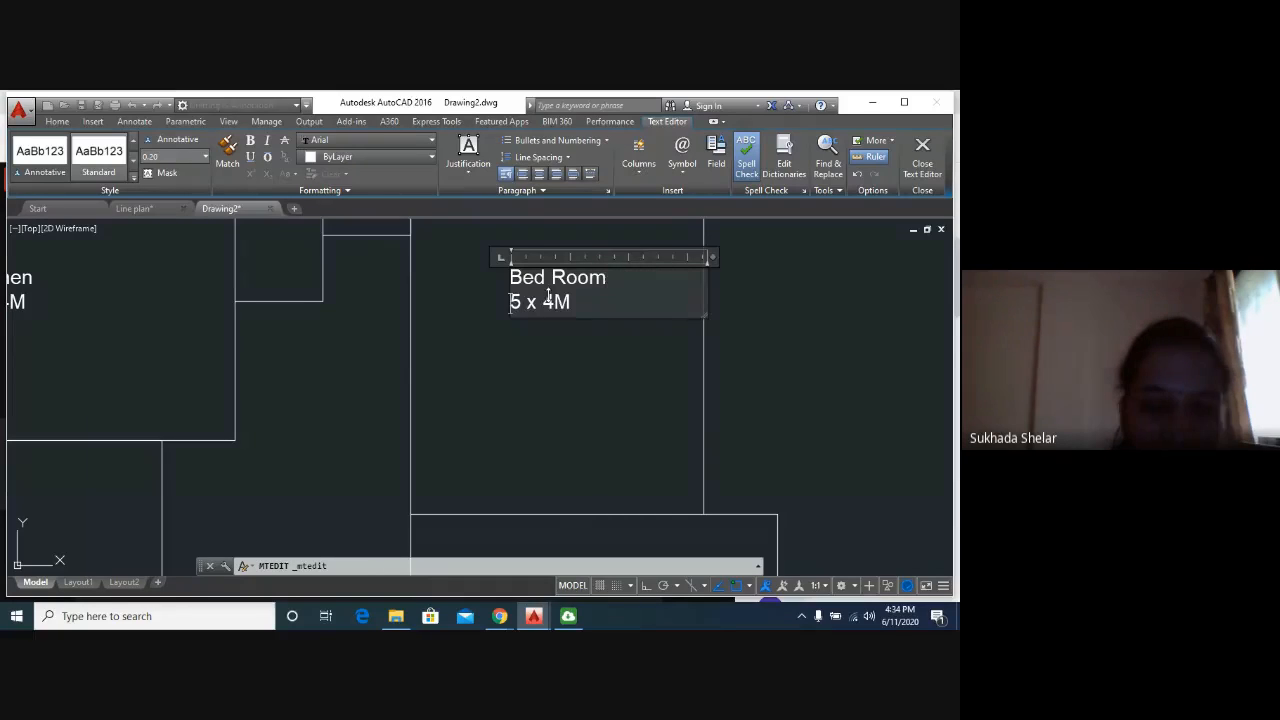
Set the dimensions in this Bed Room label to 4 x 5M and finish editing.
{"action": "key", "text": "Delete"}
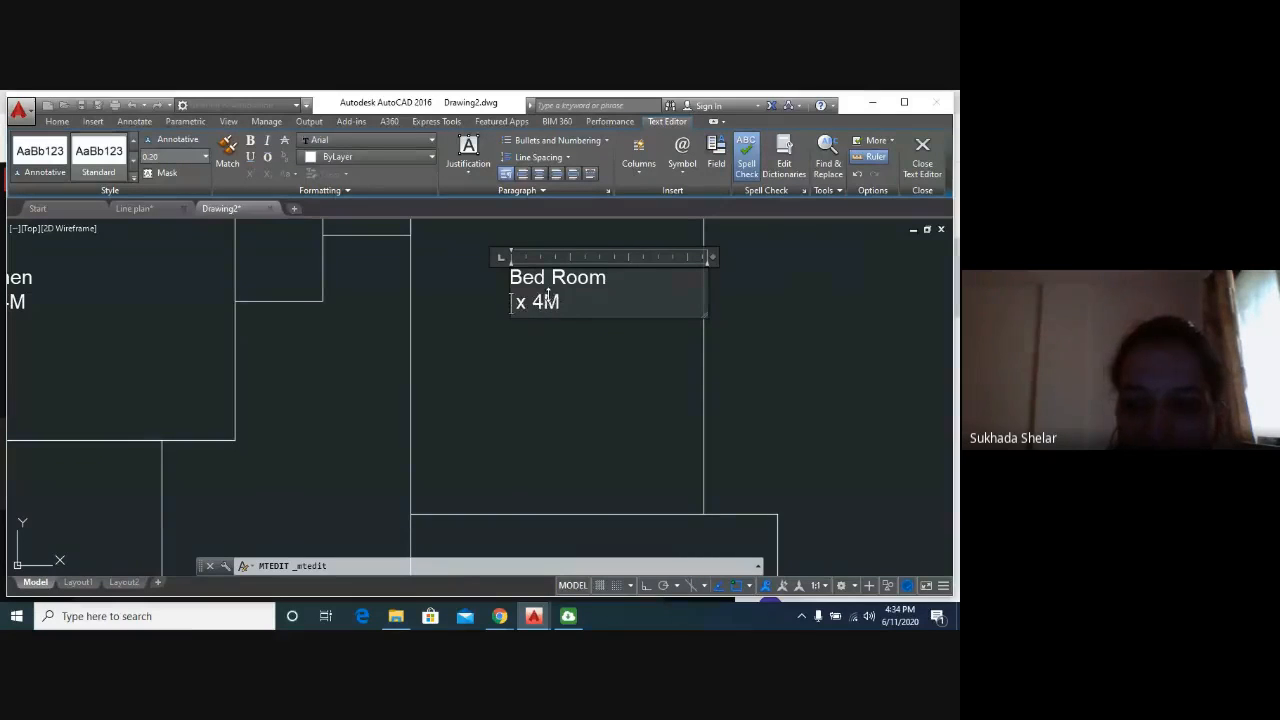
{"action": "type", "text": "4"}
{"action": "key", "text": "Right"}
{"action": "key", "text": "Right"}
{"action": "key", "text": "Right"}
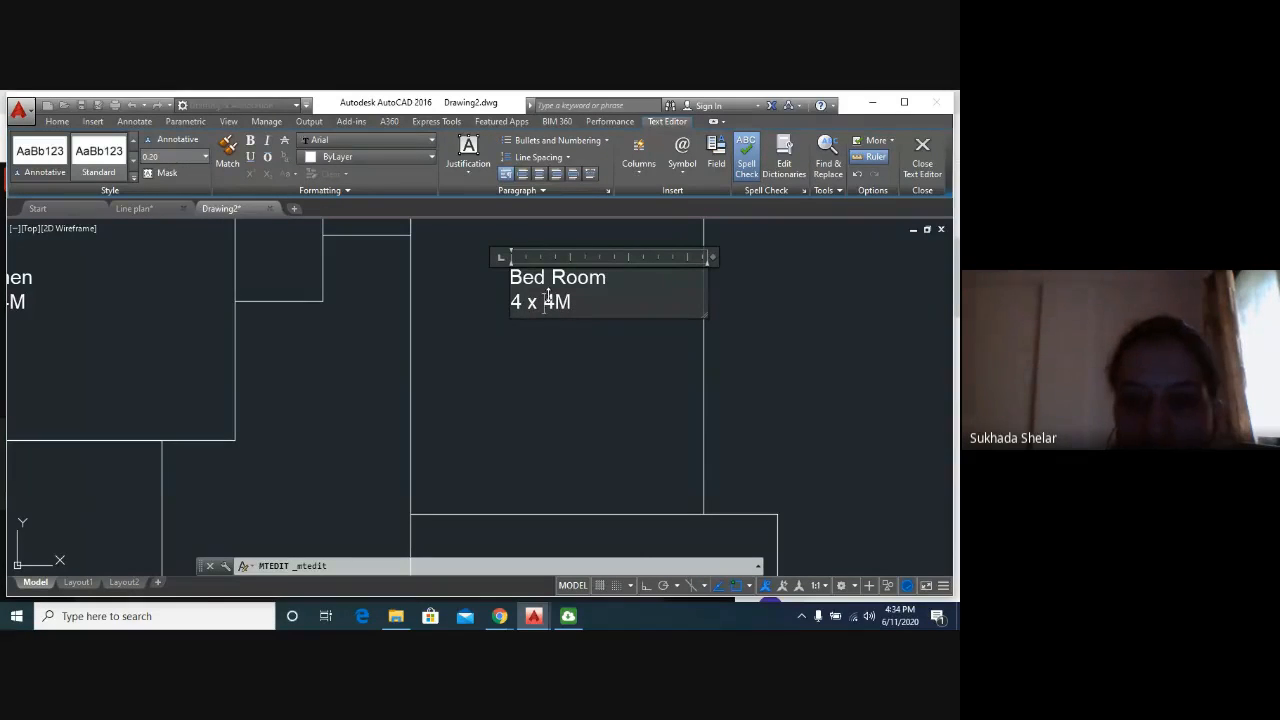
{"action": "type", "text": "5"}
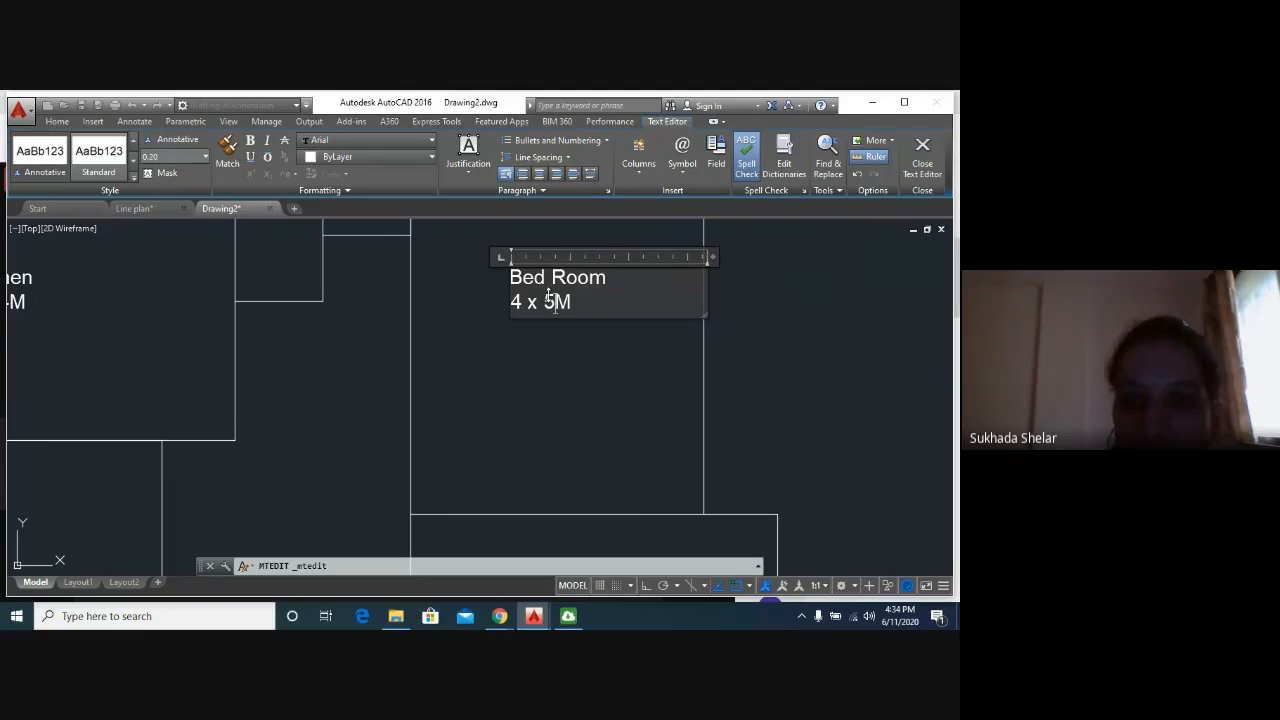
{"action": "left_click", "coordinate": [575, 402]}
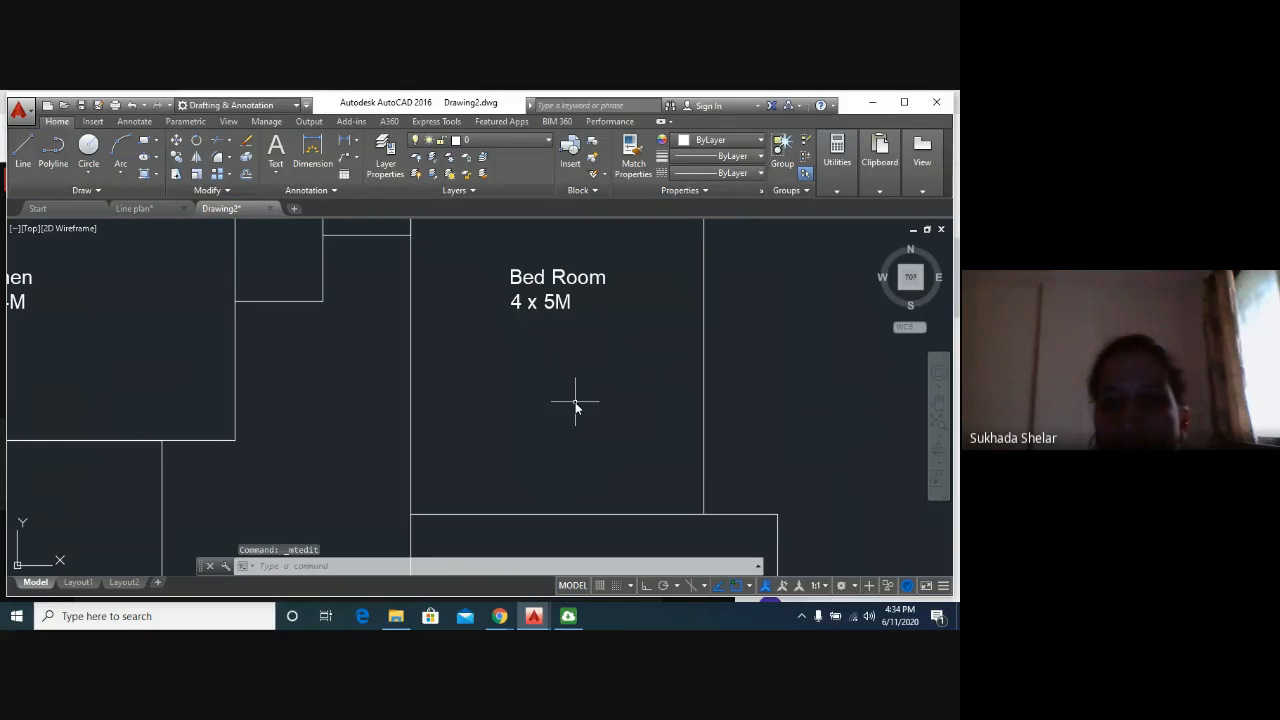
Change the room name to "Bed Room" in the Kitchen label of the room directly below the 4 x 5M Bed Room.
{"action": "scroll", "coordinate": [571, 406], "scroll_direction": "down", "scroll_amount": 4}
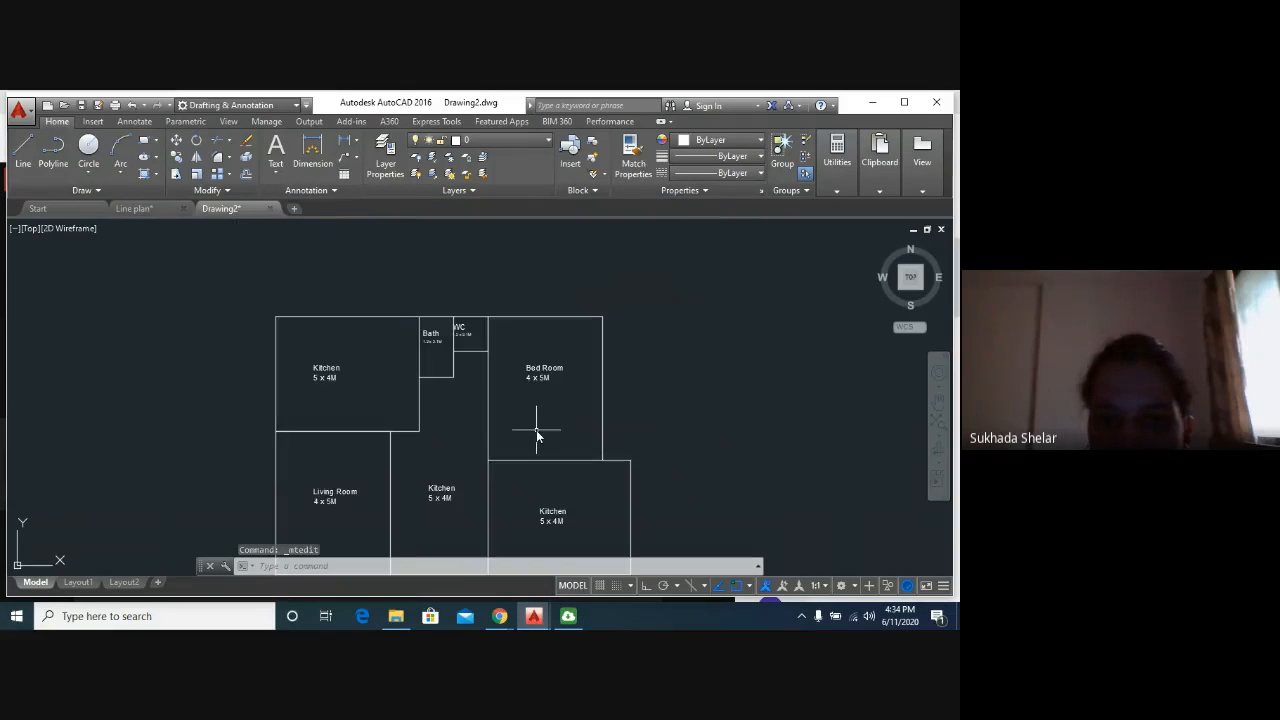
{"action": "middle_click_drag", "start_coordinate": [537, 435], "coordinate": [501, 328]}
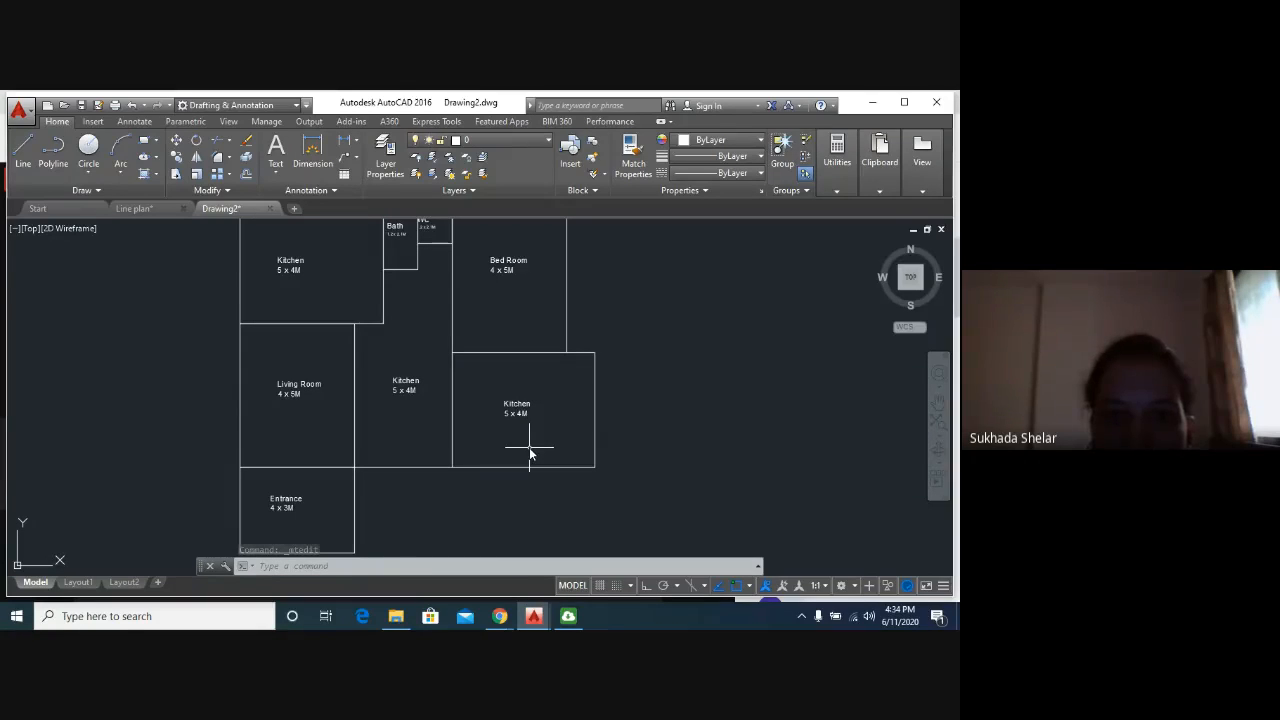
{"action": "scroll", "coordinate": [530, 454], "scroll_direction": "up", "scroll_amount": 4}
{"action": "left_click", "coordinate": [460, 330]}
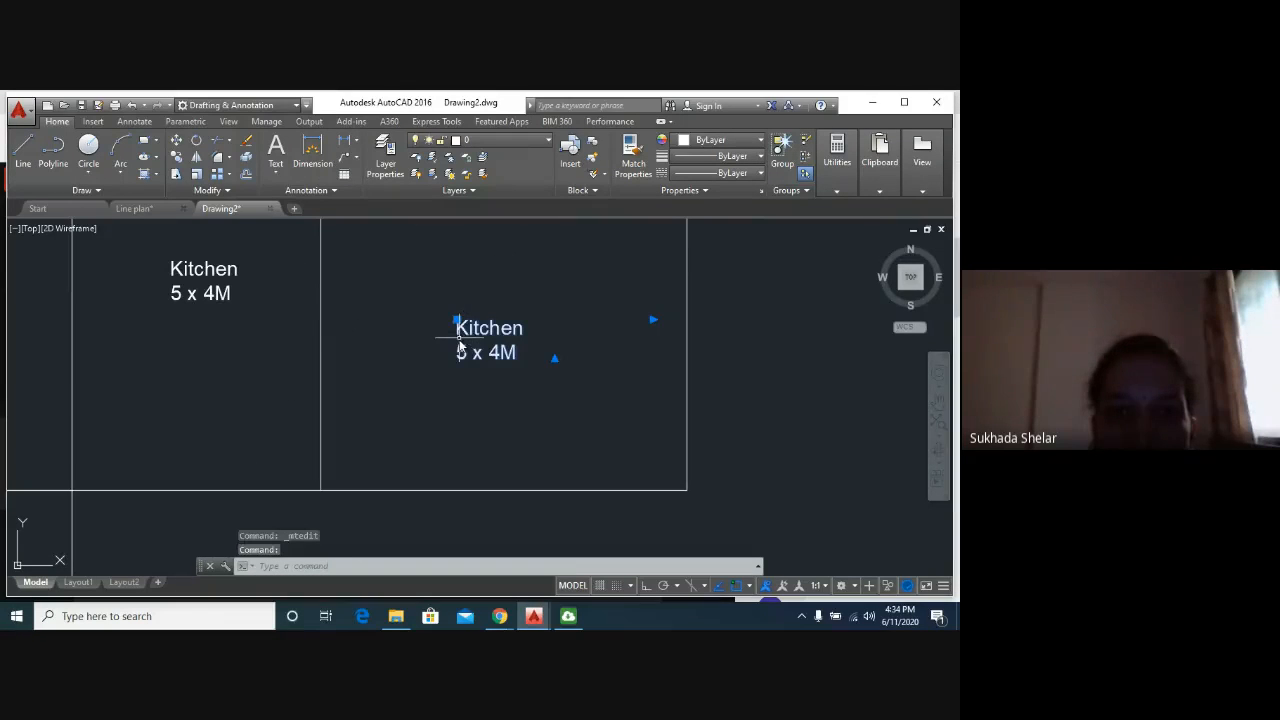
{"action": "double_click", "coordinate": [459, 325]}
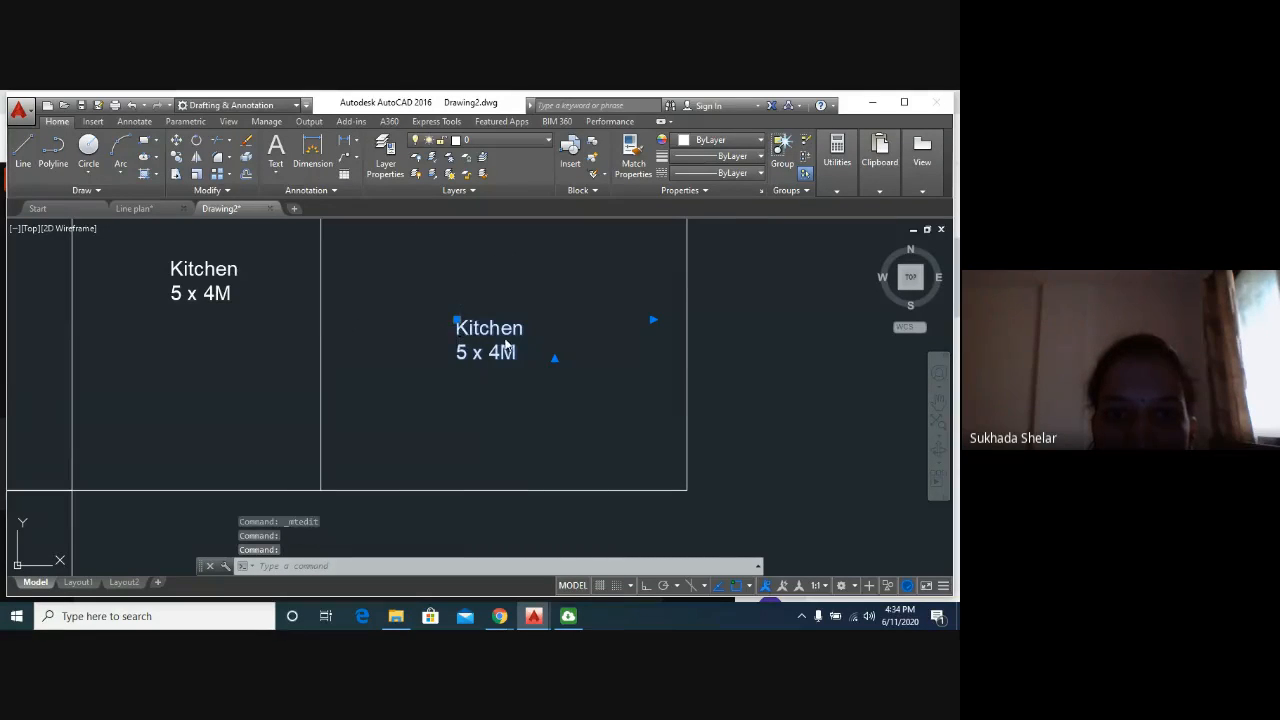
{"action": "double_click", "coordinate": [540, 328]}
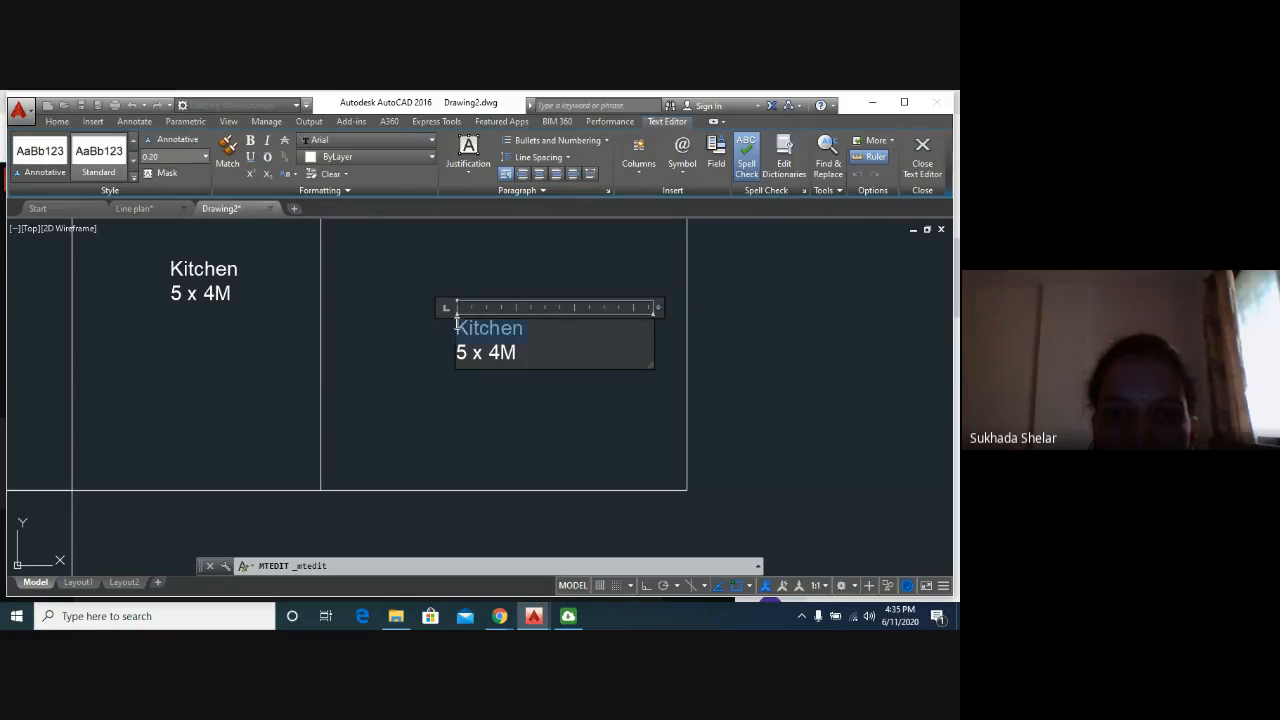
{"action": "type", "text": "Bed Roo"}
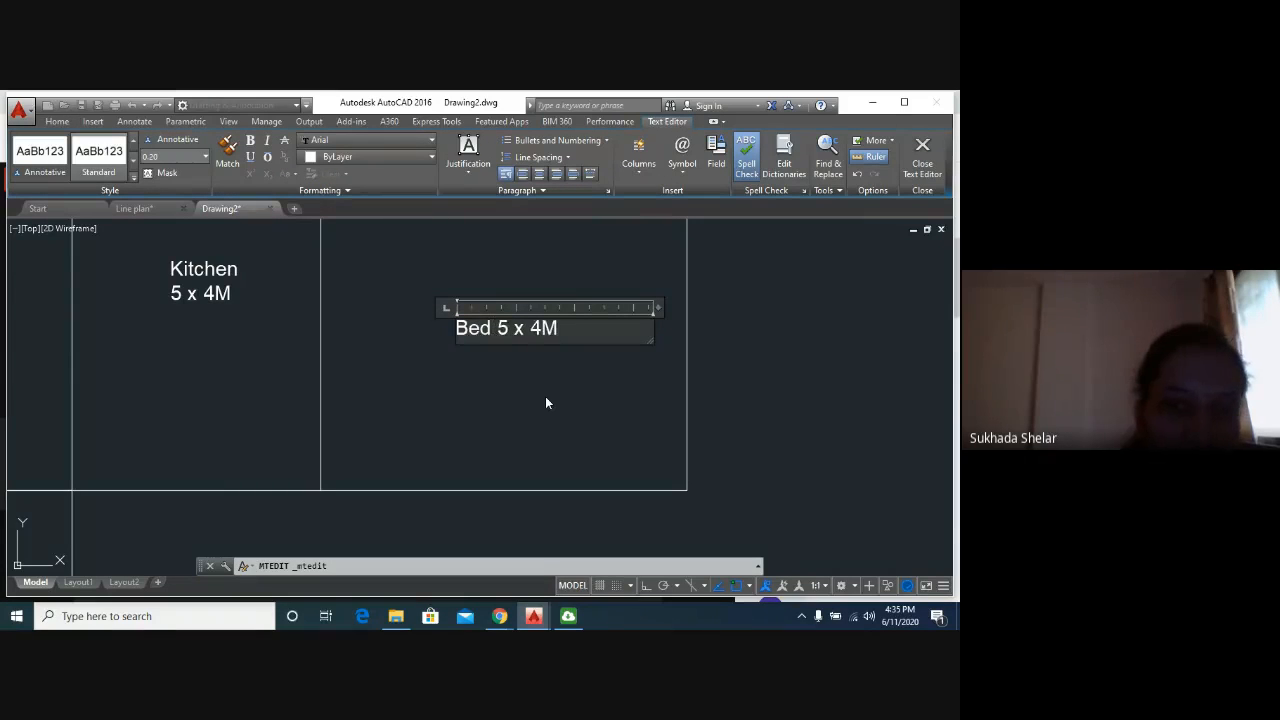
{"action": "type", "text": "m"}
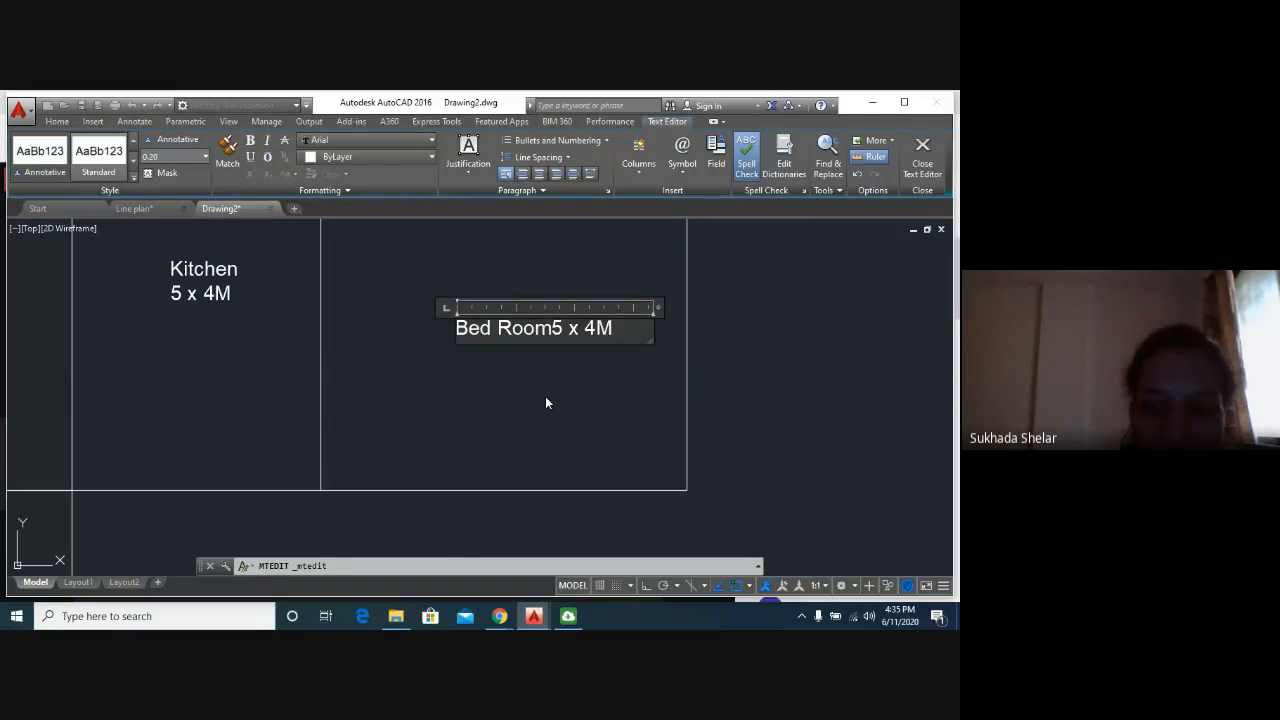
{"action": "key", "text": "Return"}
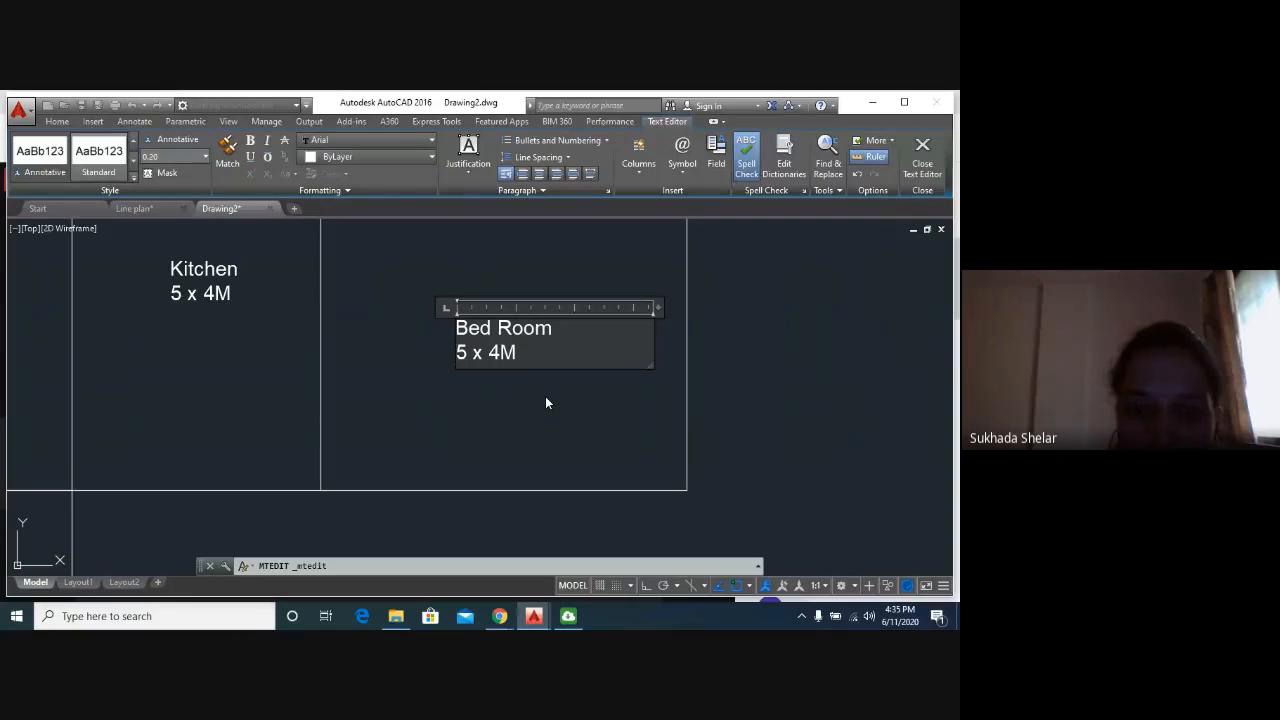
{"action": "left_click", "coordinate": [546, 403]}
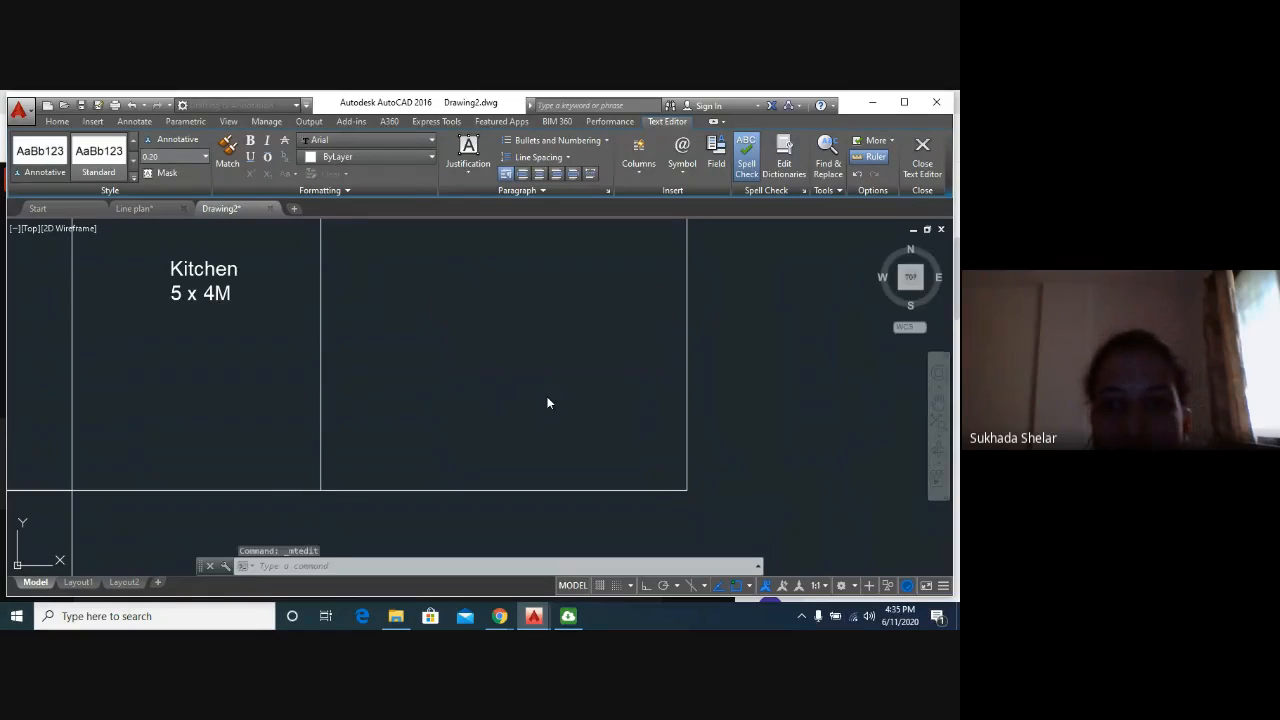
Change the colour of the Kitchen label in the room above the Living Room to red 237,31,36 and clear the selection.
{"action": "scroll", "coordinate": [546, 403], "scroll_direction": "down", "scroll_amount": 5}
{"action": "scroll", "coordinate": [451, 466], "scroll_direction": "up", "scroll_amount": 2}
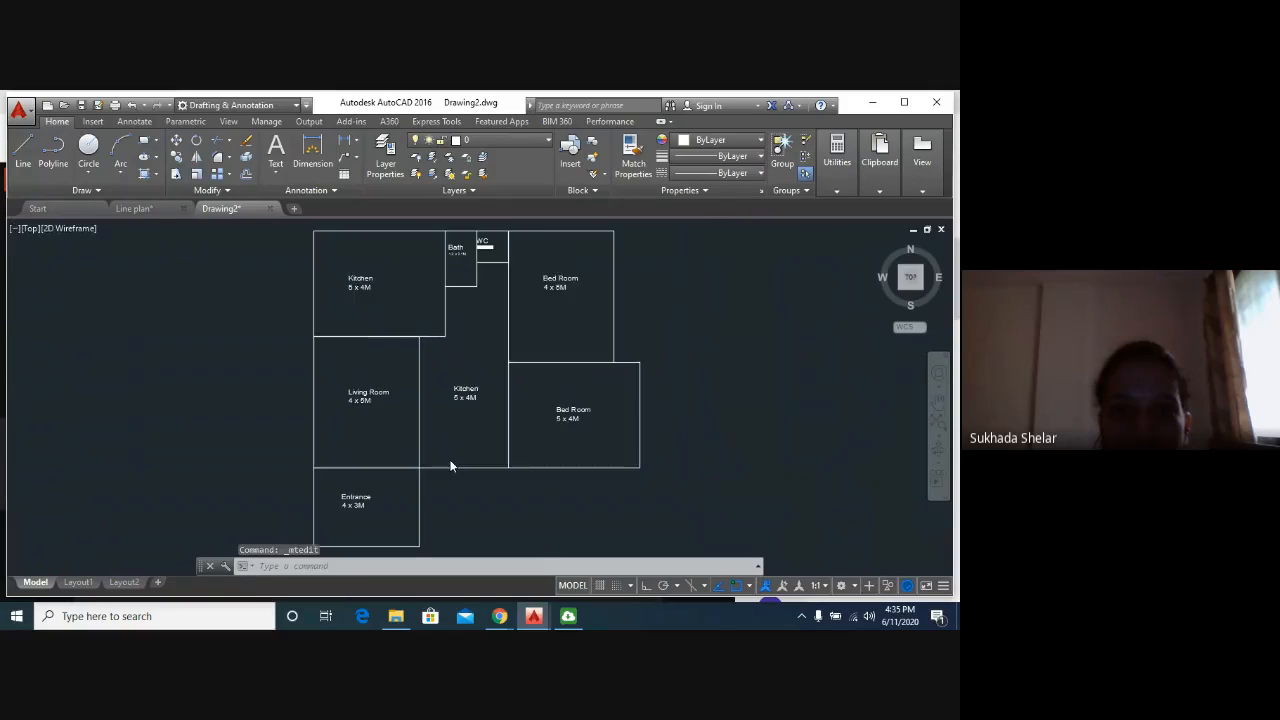
{"action": "middle_click", "coordinate": [485, 423]}
{"action": "middle_click", "coordinate": [485, 423]}
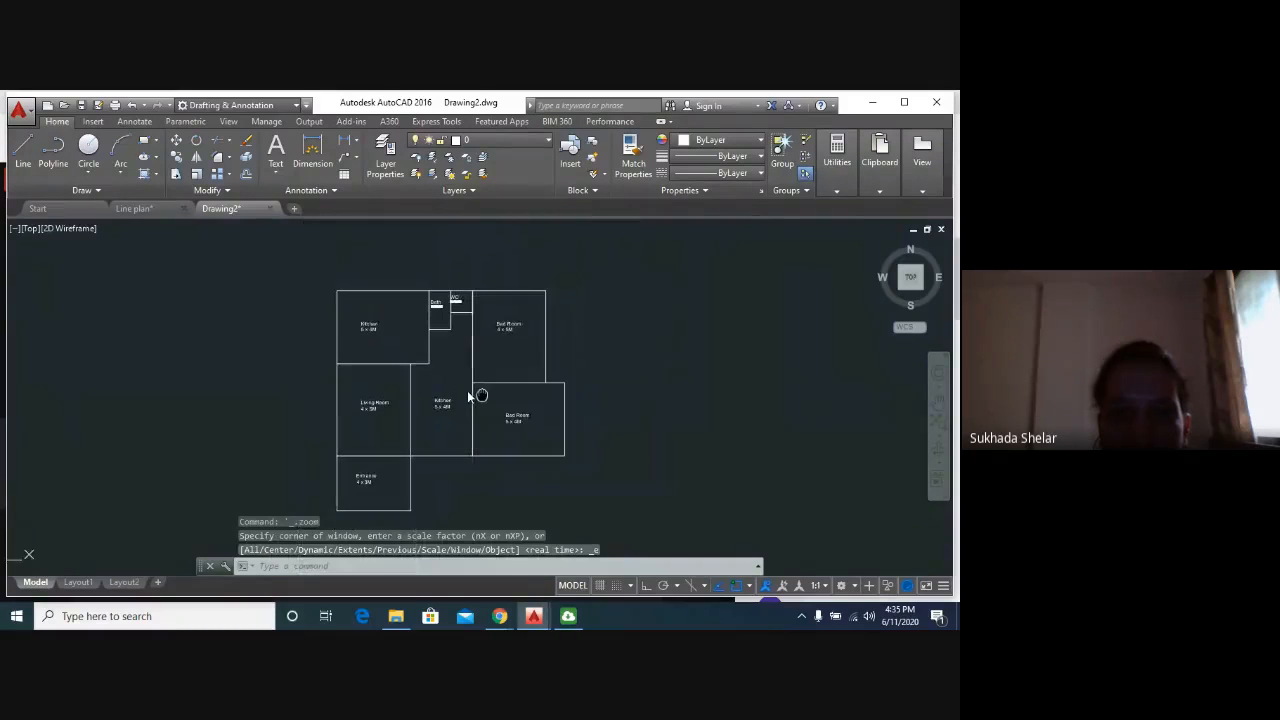
{"action": "scroll", "coordinate": [467, 396], "scroll_direction": "up", "scroll_amount": 2}
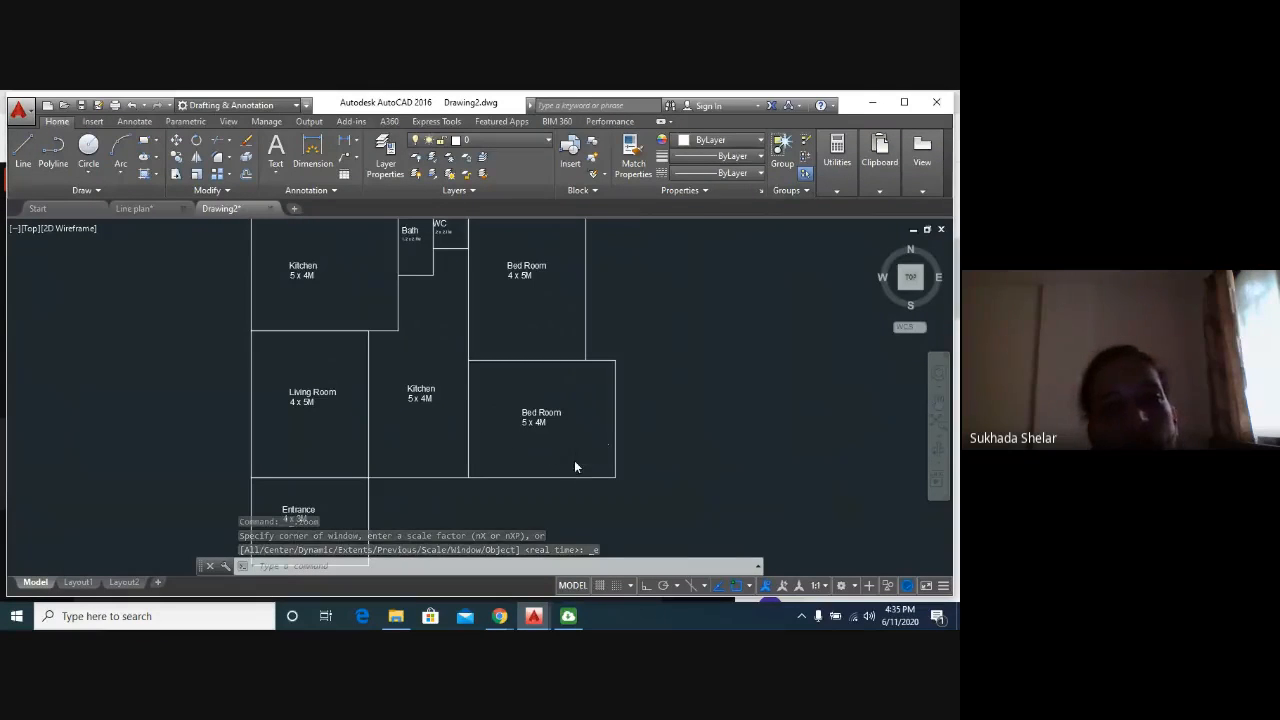
{"action": "scroll", "coordinate": [575, 466], "scroll_direction": "down", "scroll_amount": 2}
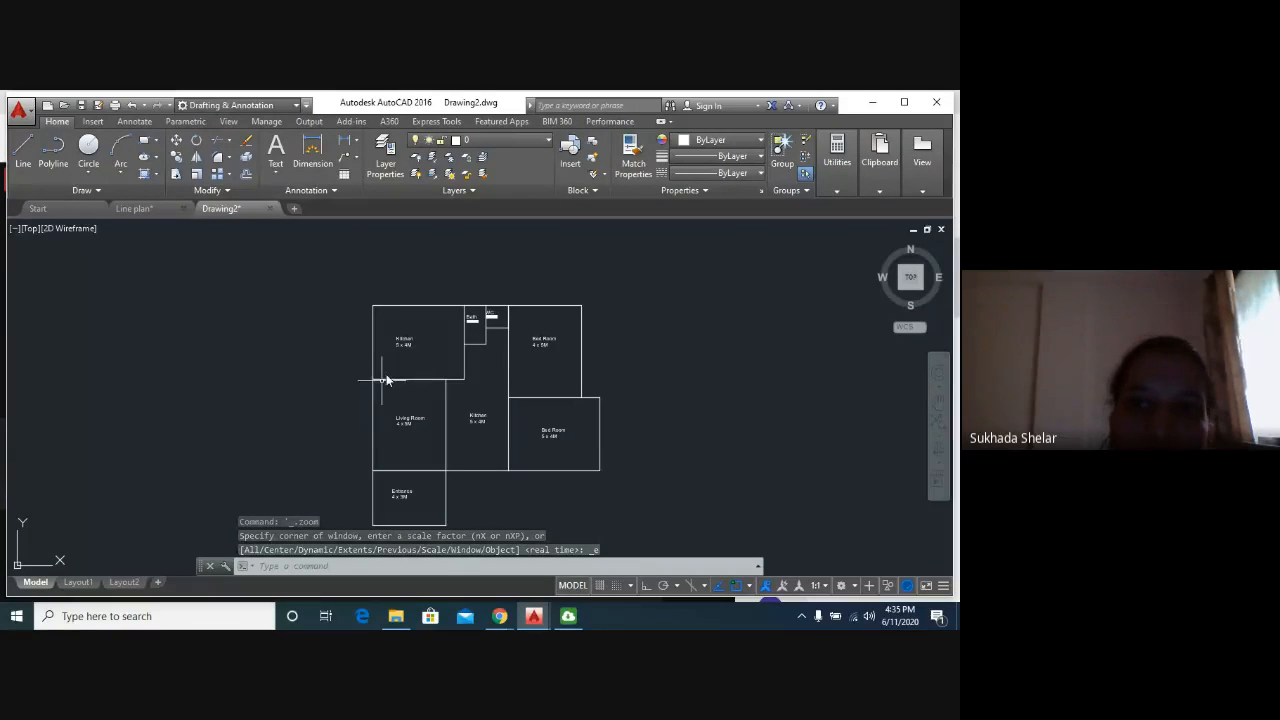
{"action": "scroll", "coordinate": [387, 380], "scroll_direction": "up", "scroll_amount": 4}
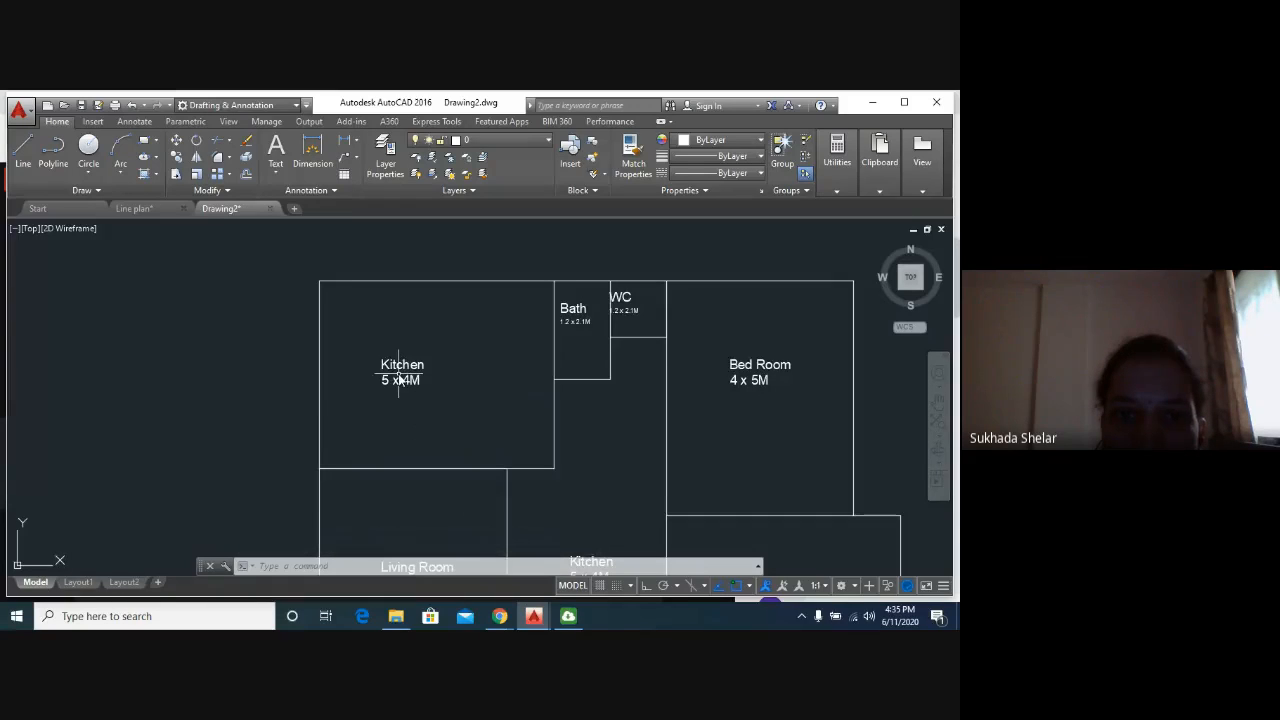
{"action": "left_click", "coordinate": [398, 381]}
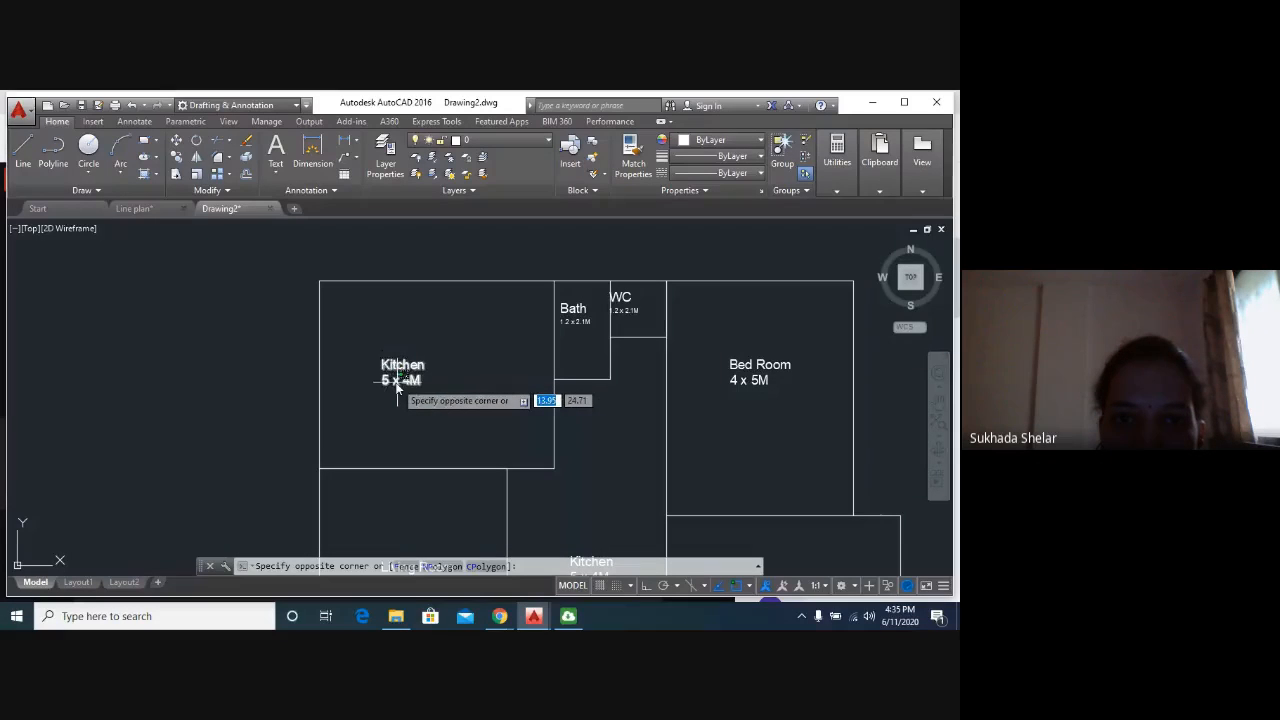
{"action": "left_click", "coordinate": [390, 385]}
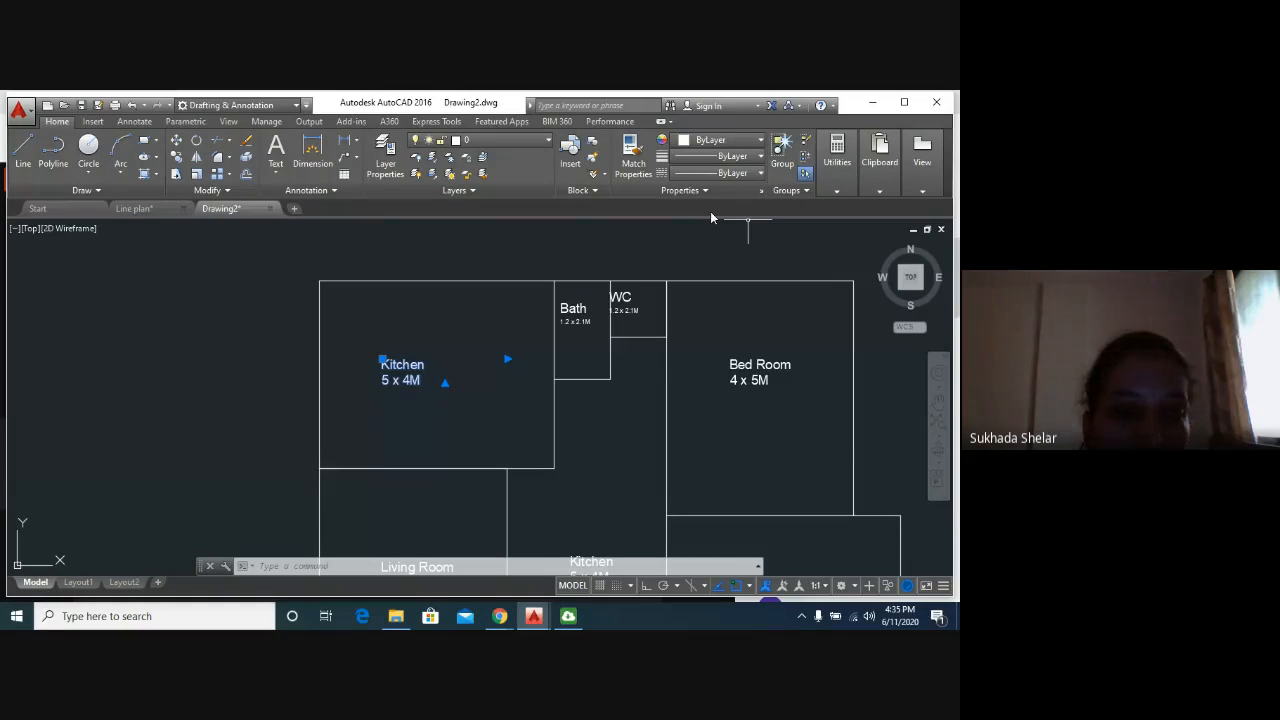
{"action": "left_click", "coordinate": [701, 143]}
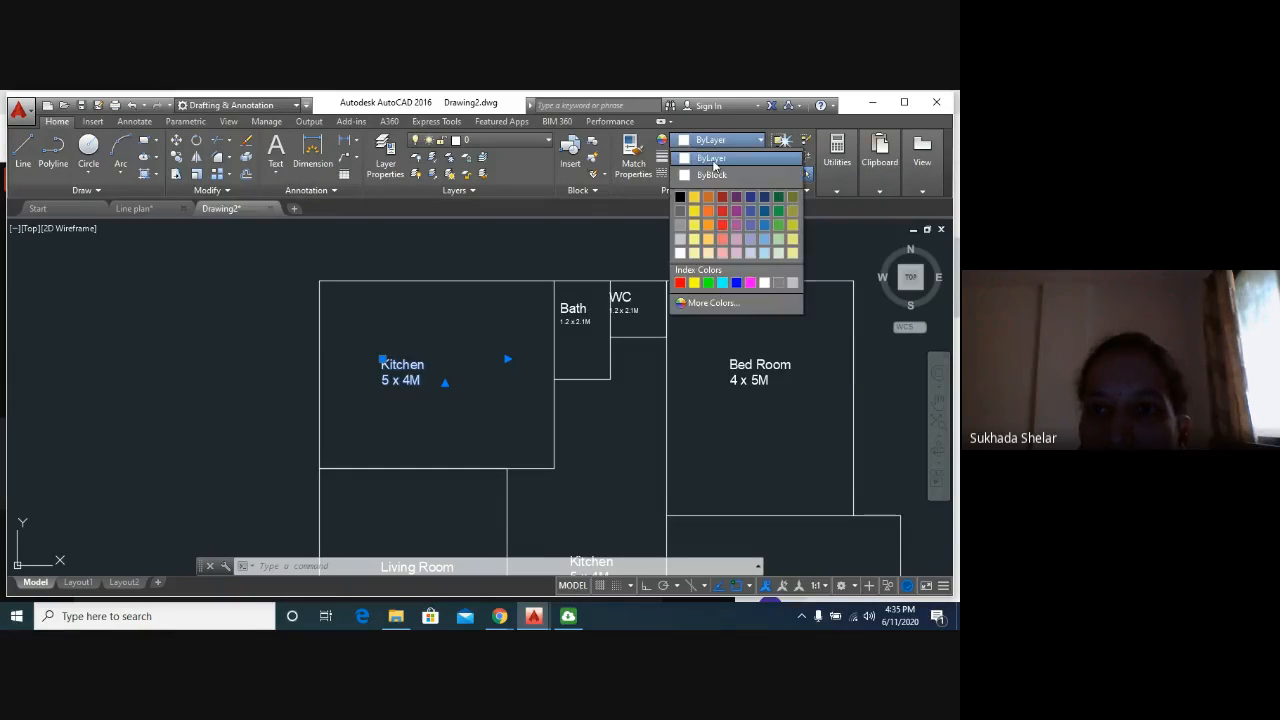
{"action": "left_click", "coordinate": [725, 229]}
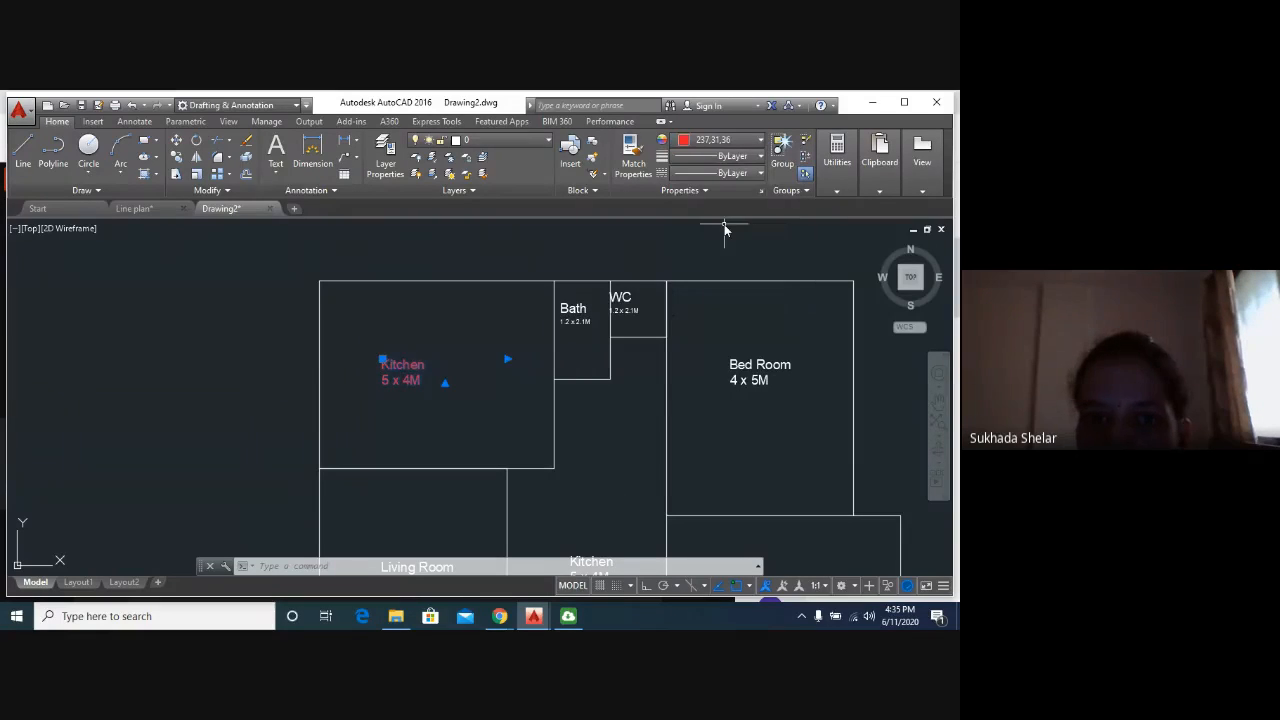
{"action": "key", "text": "Escape"}
{"action": "scroll", "coordinate": [513, 470], "scroll_direction": "down", "scroll_amount": 2}
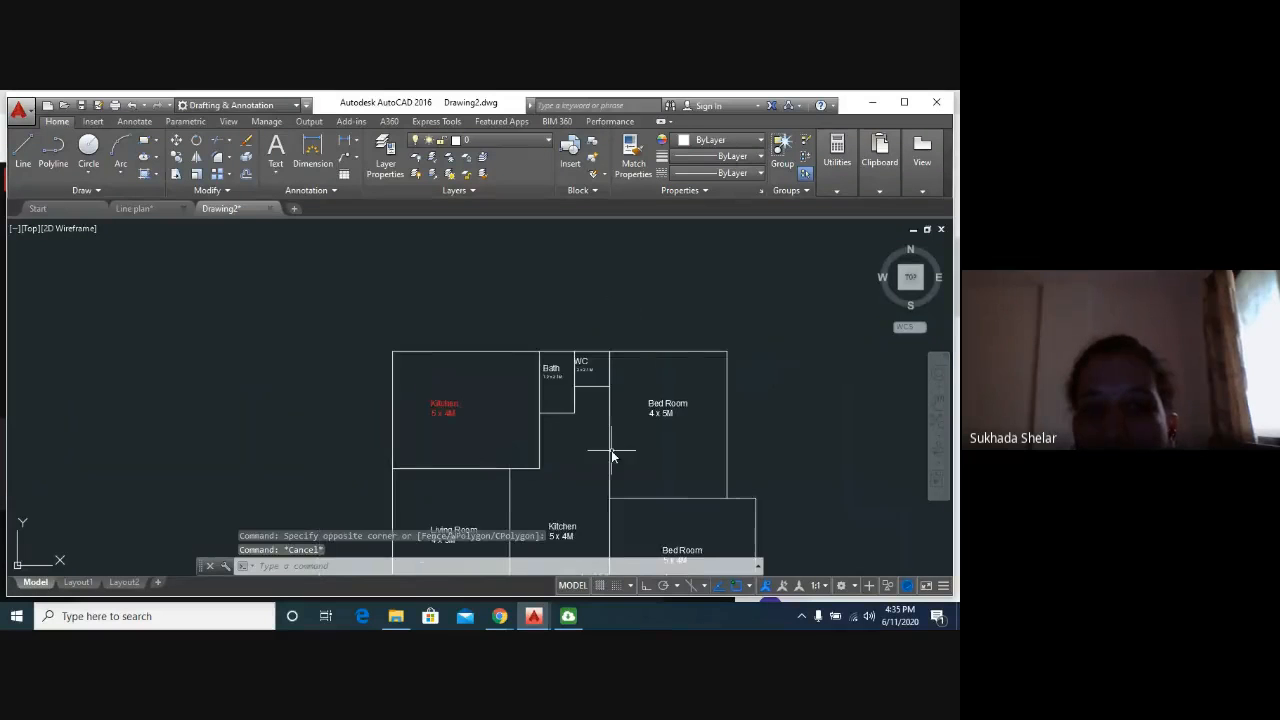
{"action": "middle_click_drag", "start_coordinate": [611, 450], "coordinate": [540, 432]}
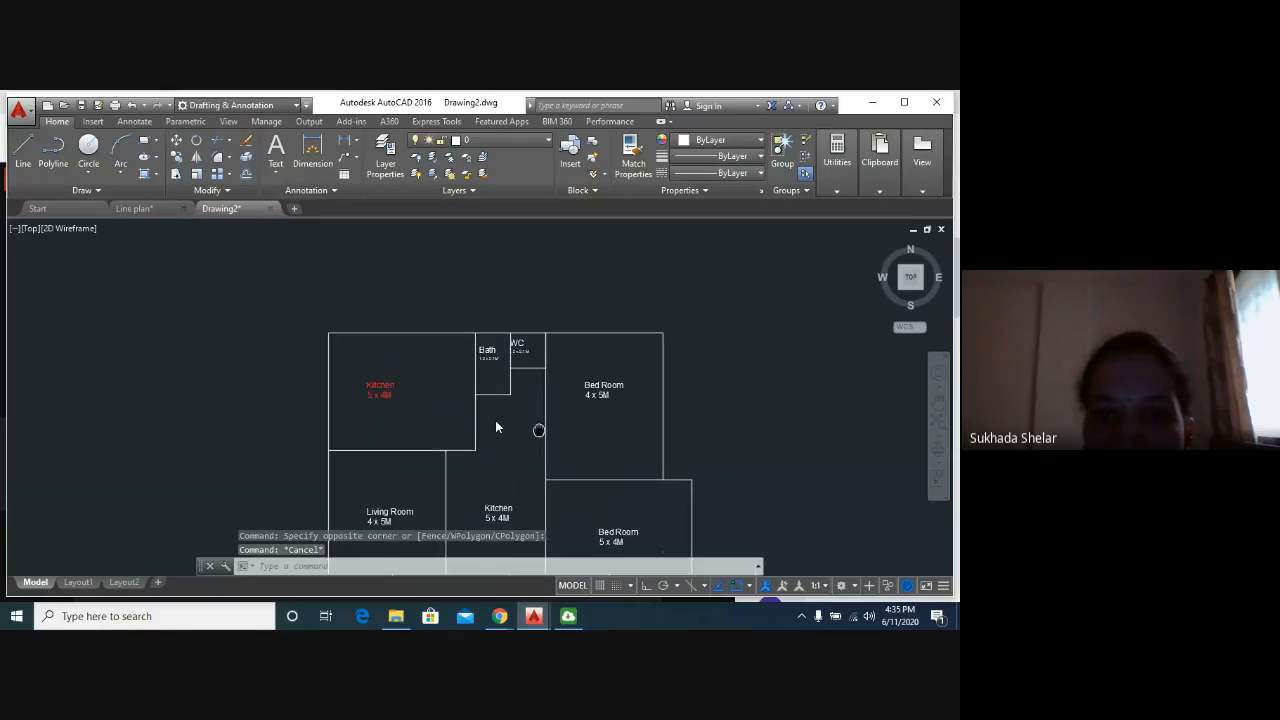
{"action": "middle_click_drag", "start_coordinate": [609, 496], "coordinate": [560, 371]}
{"action": "middle_click_drag", "start_coordinate": [582, 418], "coordinate": [493, 451]}
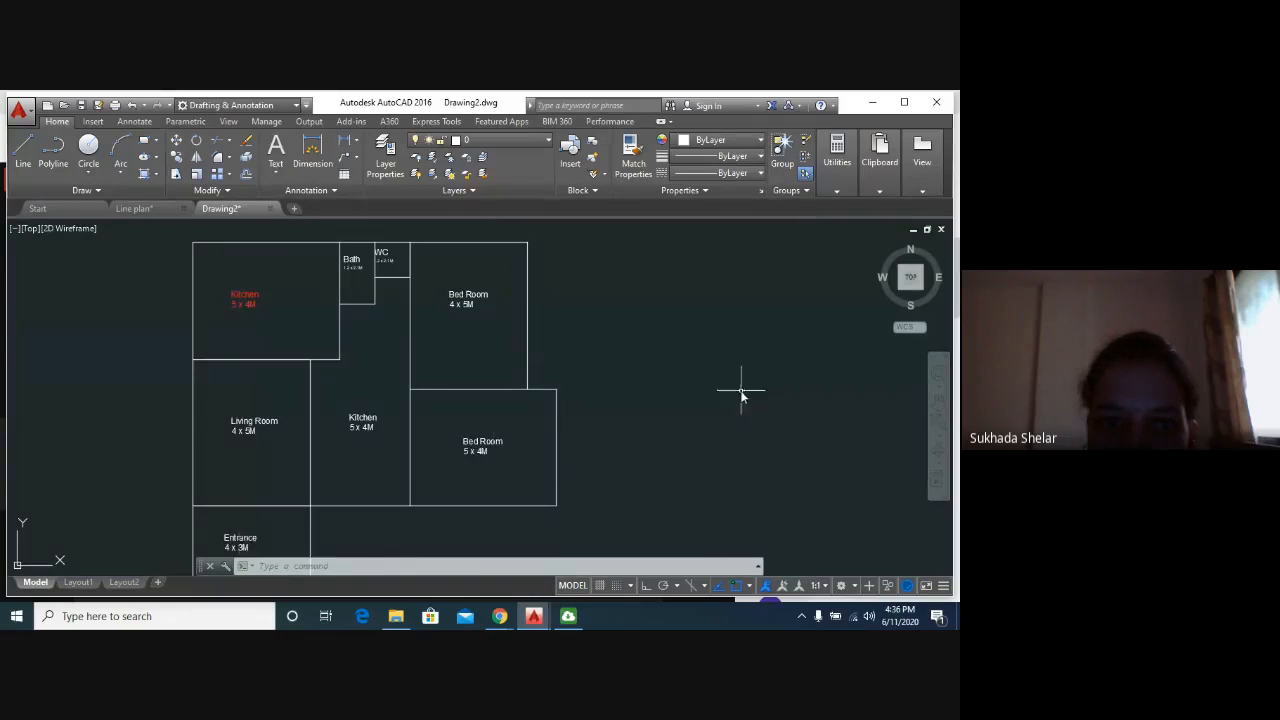
Switch to the Line plan drawing, examine the dashed outline around the finished house plan, and return to Drawing2.
{"action": "scroll", "coordinate": [411, 460], "scroll_direction": "down", "scroll_amount": 2}
{"action": "left_click", "coordinate": [157, 212]}
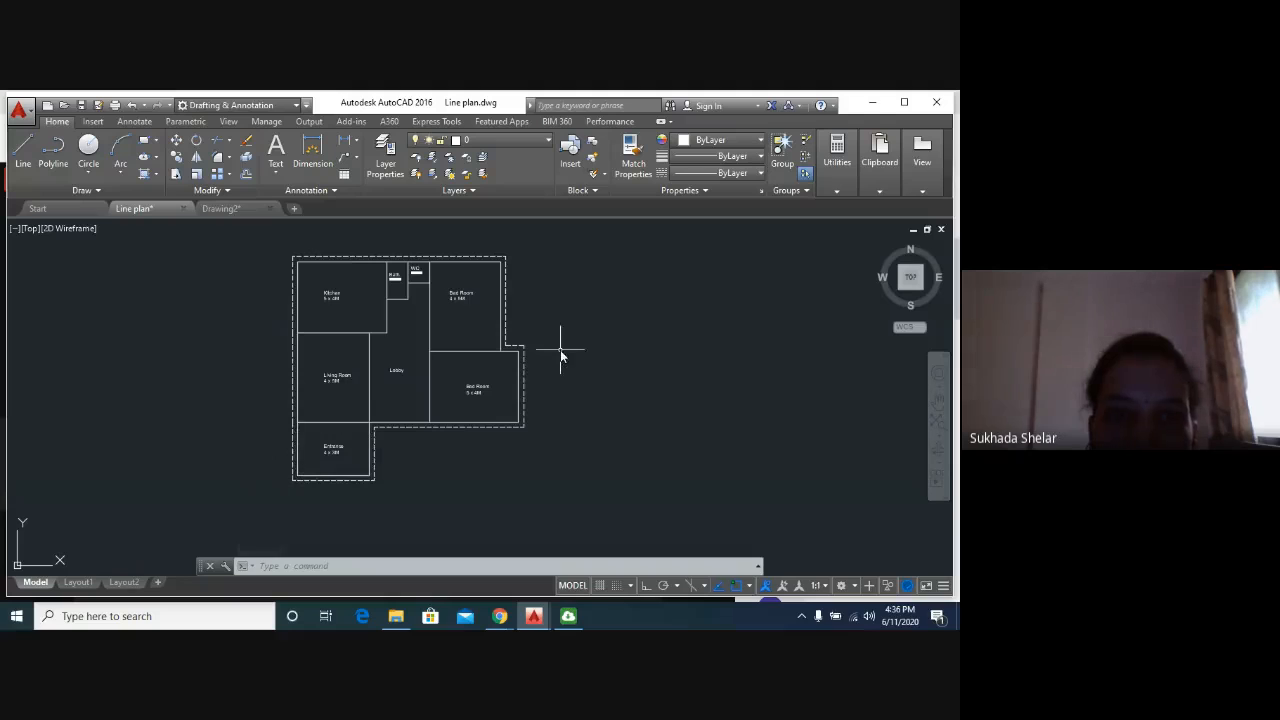
{"action": "scroll", "coordinate": [406, 428], "scroll_direction": "up", "scroll_amount": 4}
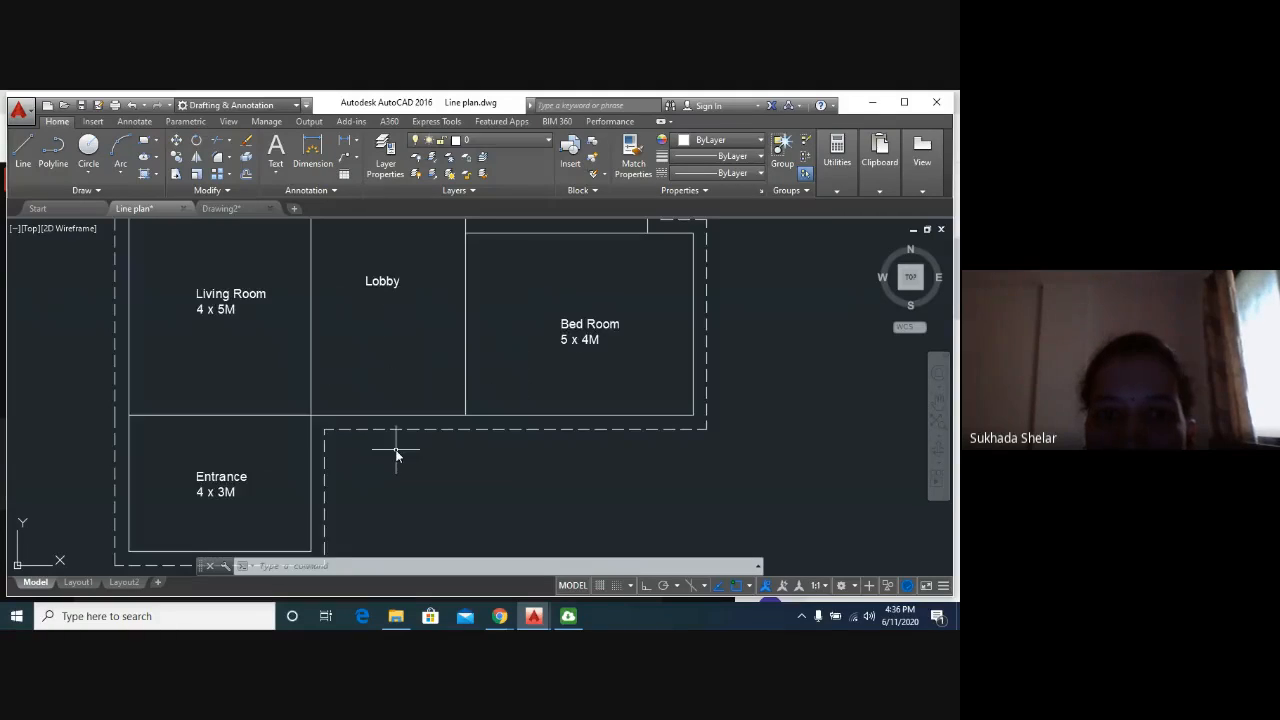
{"action": "scroll", "coordinate": [397, 449], "scroll_direction": "down", "scroll_amount": 4}
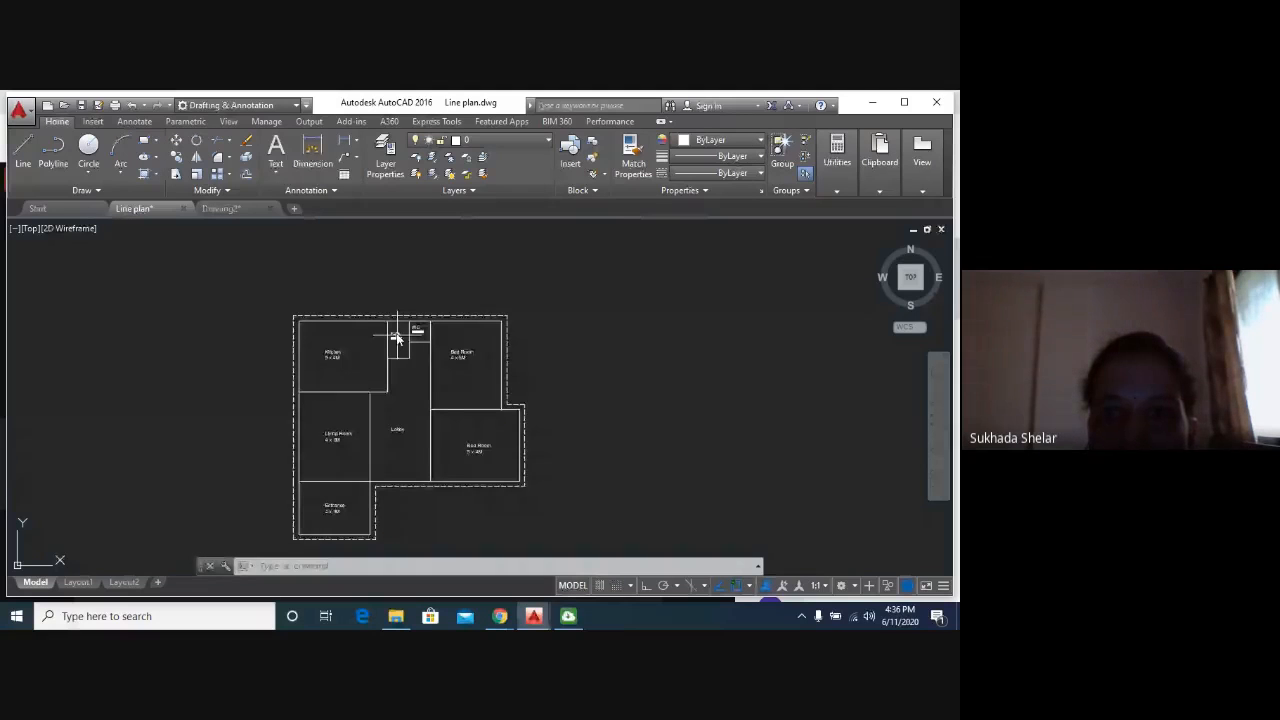
{"action": "middle_click_drag", "start_coordinate": [397, 340], "coordinate": [403, 360]}
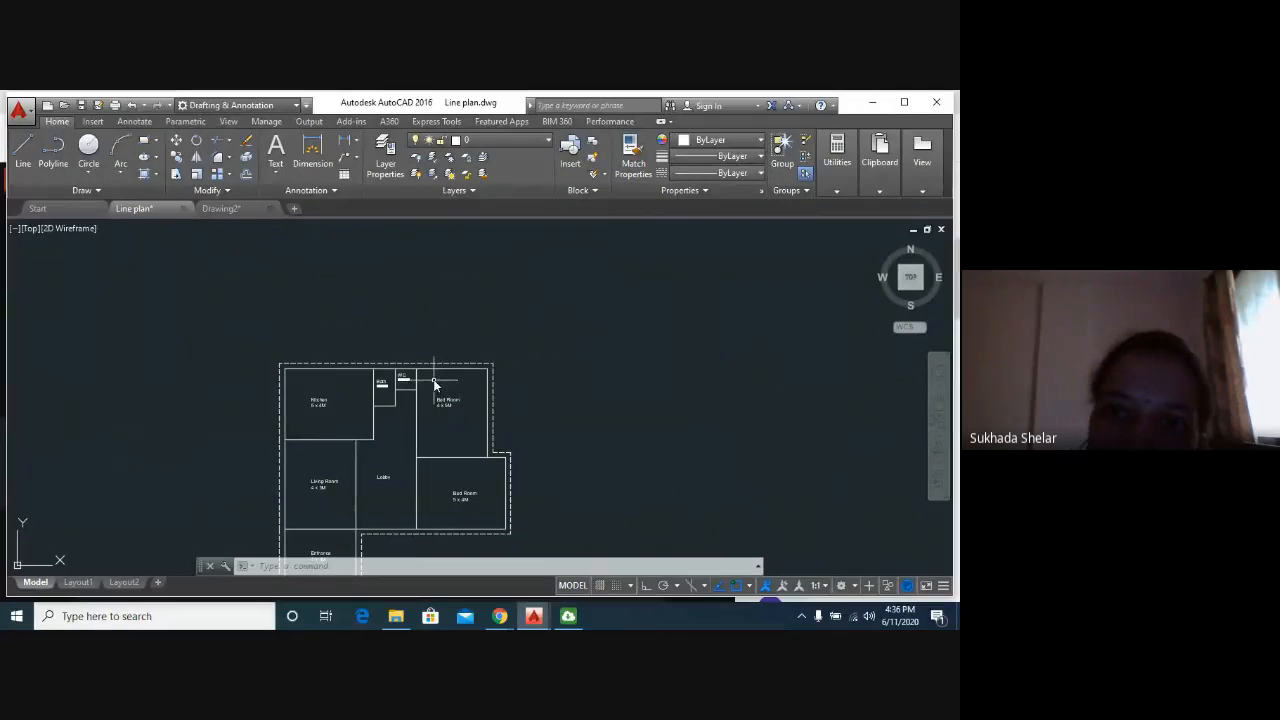
{"action": "left_click", "coordinate": [237, 208]}
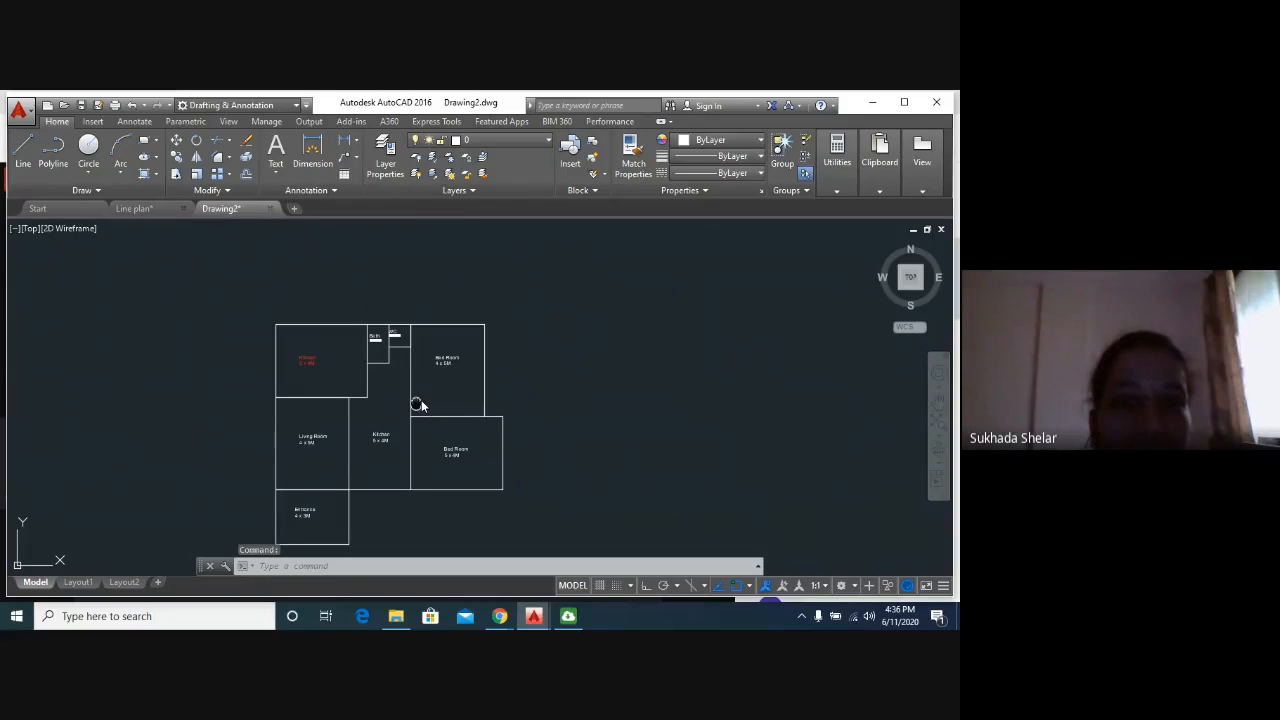
Turn on Ortho mode and draw a single vertical line in the empty area beside the Bed Rooms.
{"action": "middle_click_drag", "start_coordinate": [417, 404], "coordinate": [457, 380]}
{"action": "middle_click_drag", "start_coordinate": [367, 437], "coordinate": [325, 431]}
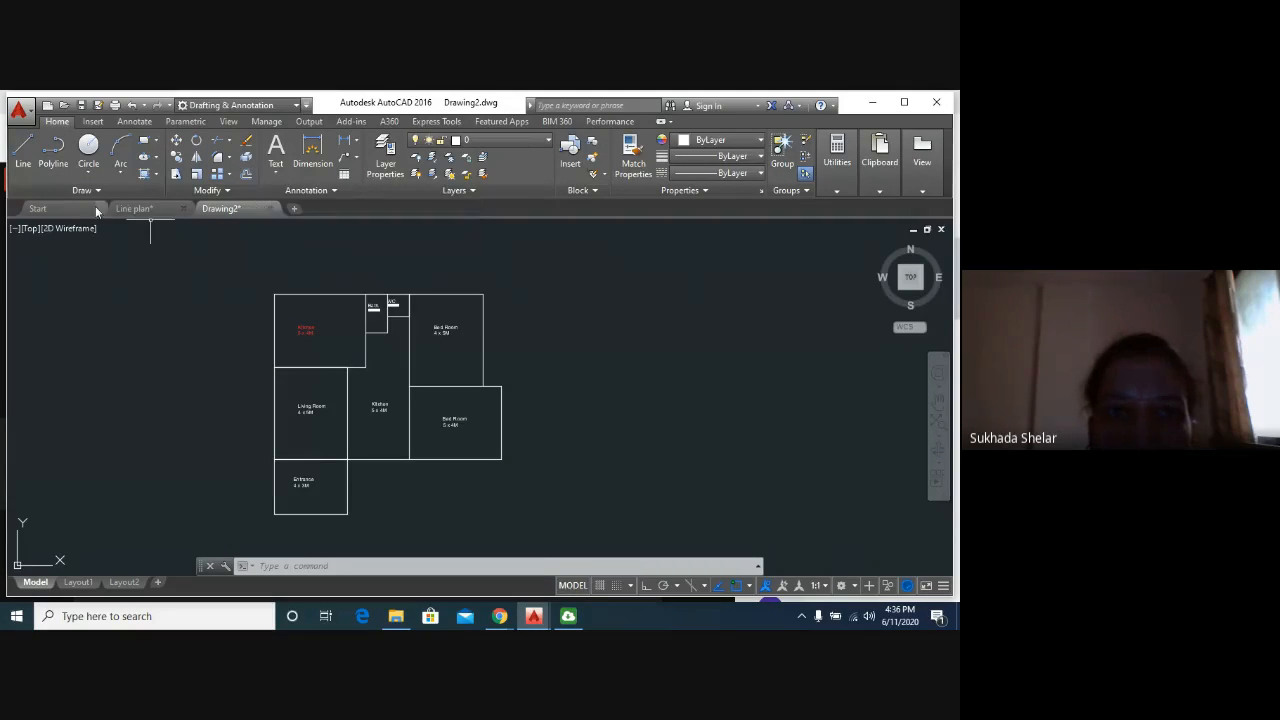
{"action": "left_click", "coordinate": [30, 158]}
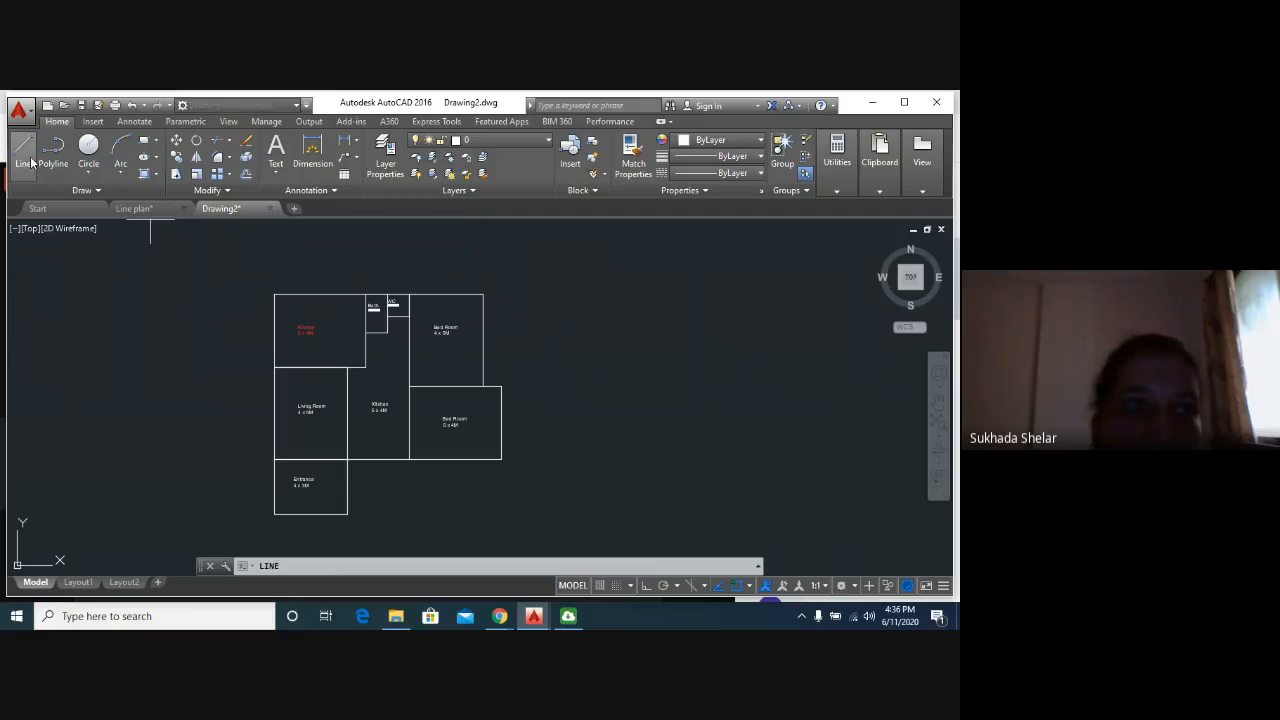
{"action": "left_click", "coordinate": [654, 339]}
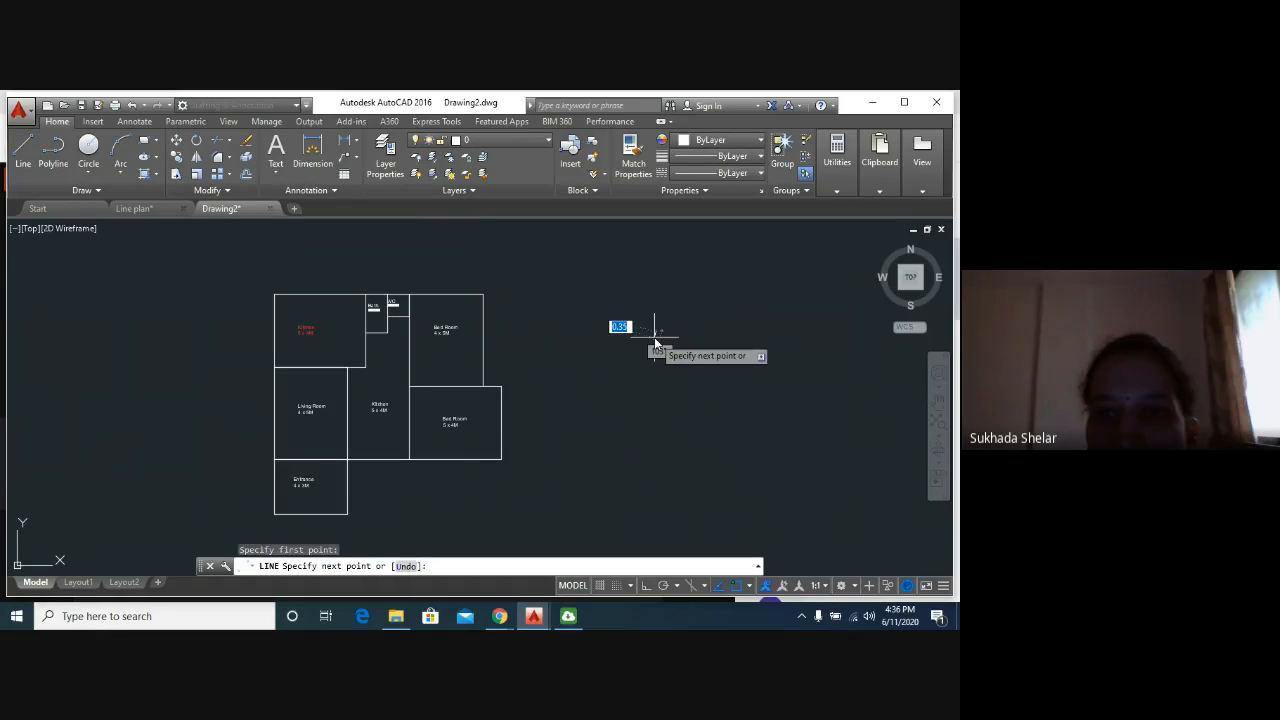
{"action": "left_click", "coordinate": [645, 586]}
{"action": "left_click", "coordinate": [656, 431]}
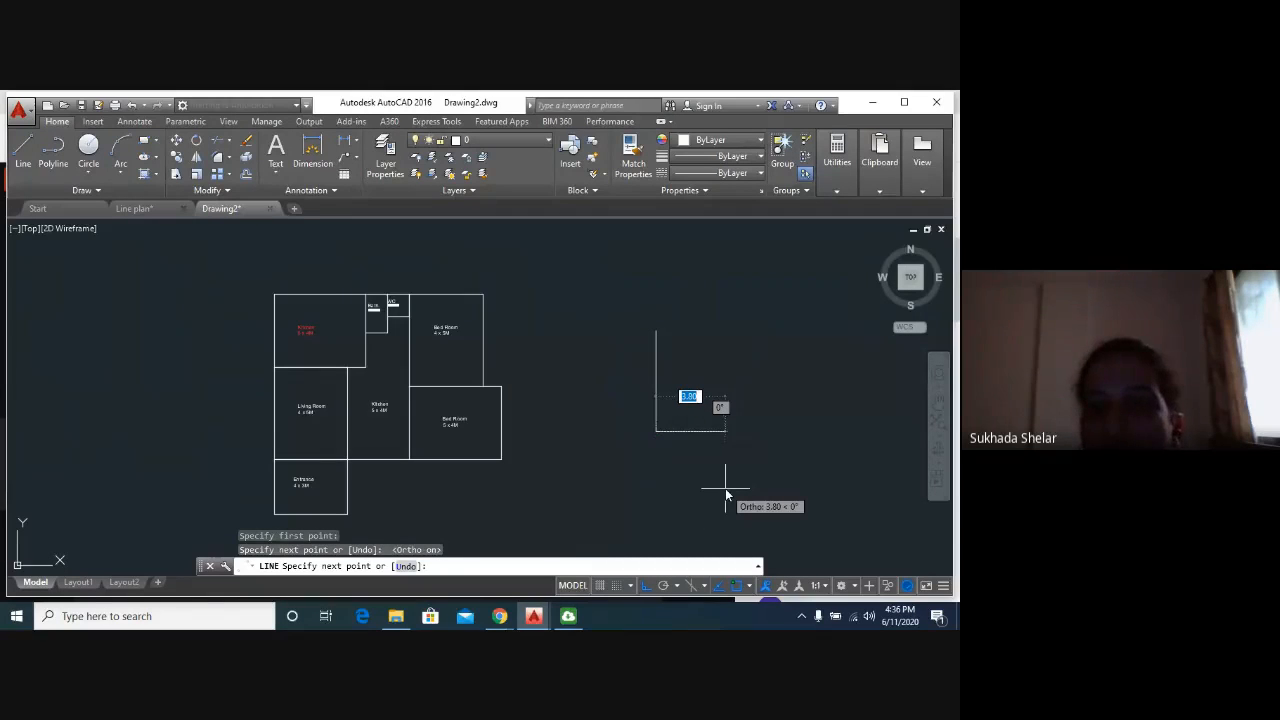
{"action": "key", "text": "Escape"}
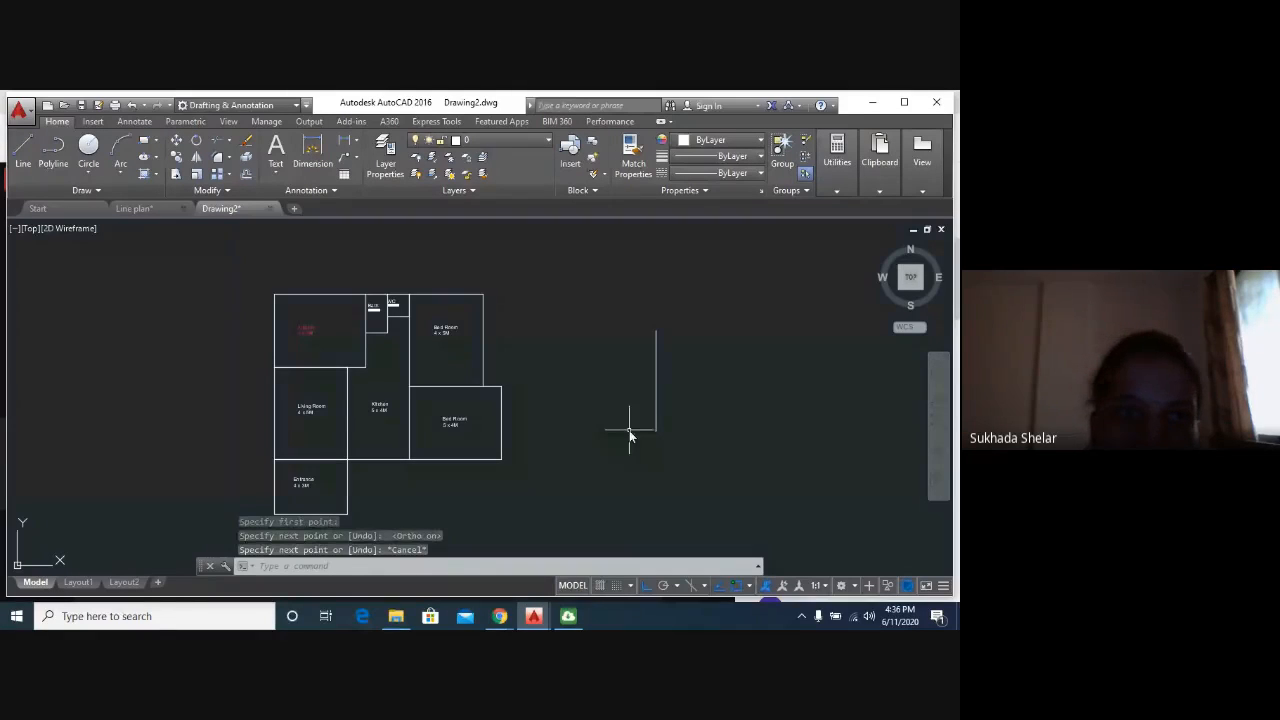
Try to offset the vertical line beside the plan by a distance of 1.
{"action": "left_click", "coordinate": [247, 176]}
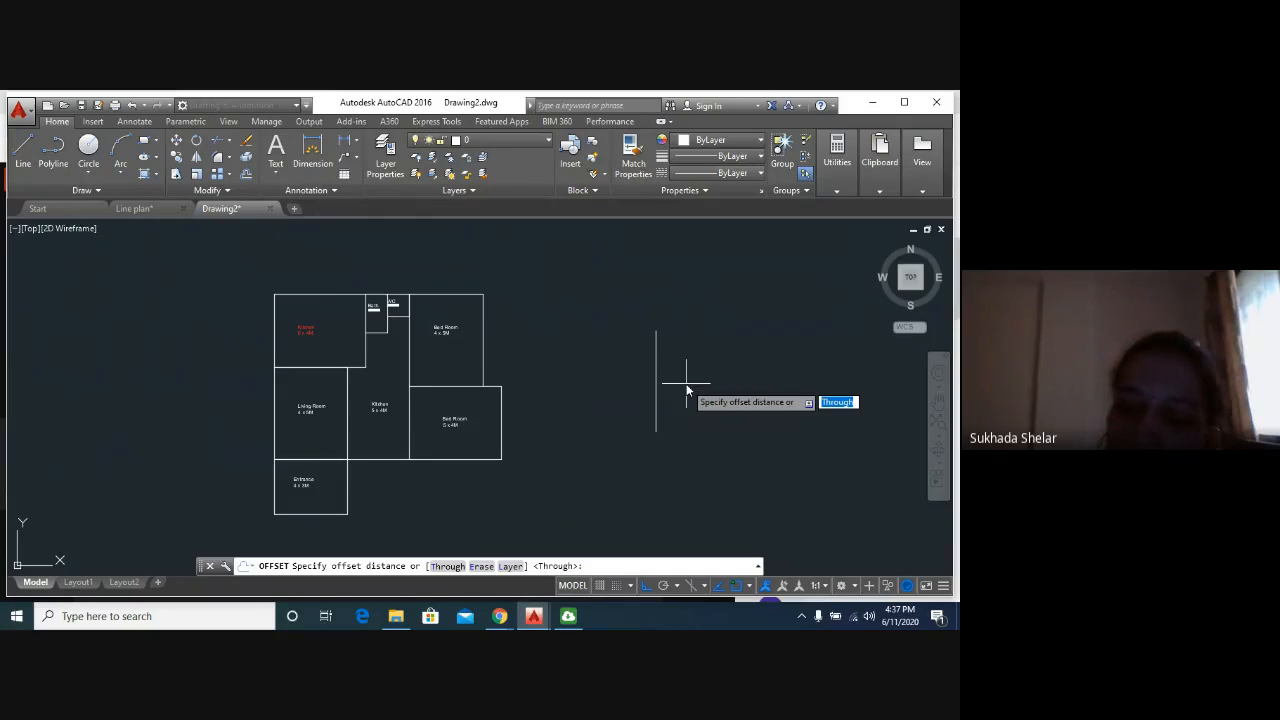
{"action": "type", "text": "1"}
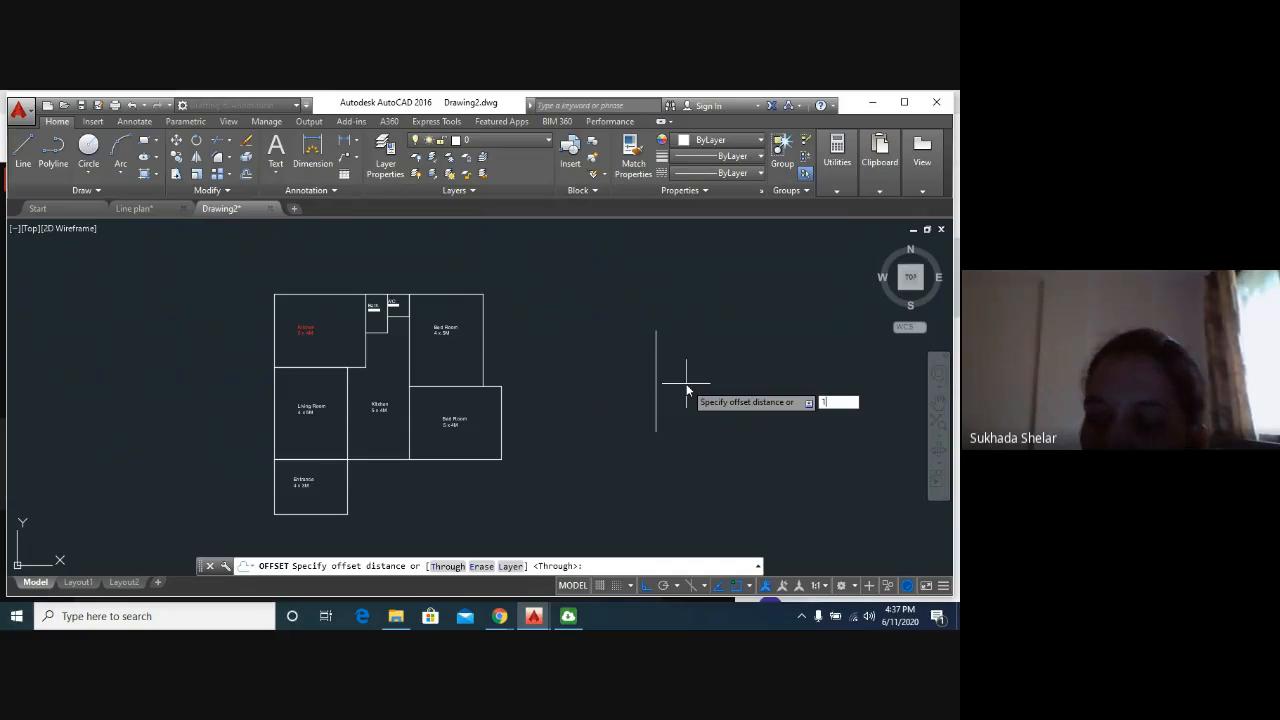
{"action": "key", "text": "Return"}
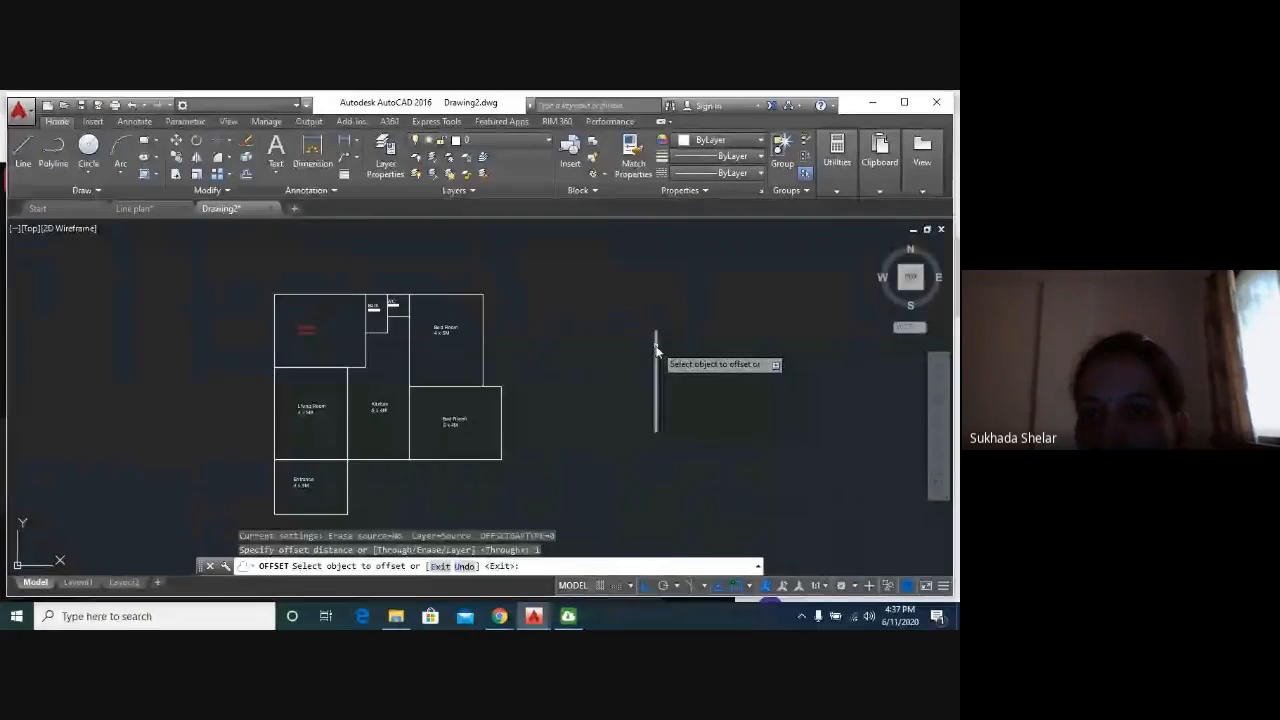
{"action": "left_click", "coordinate": [656, 350]}
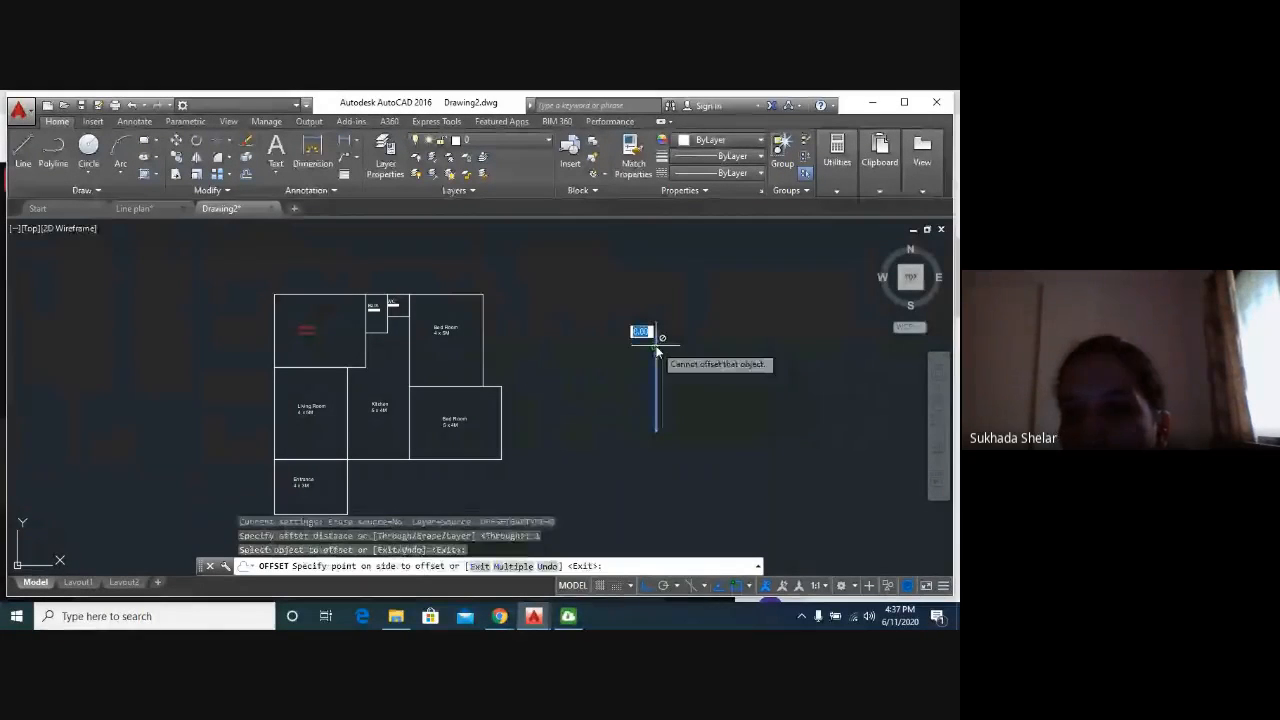
{"action": "key", "text": "Return"}
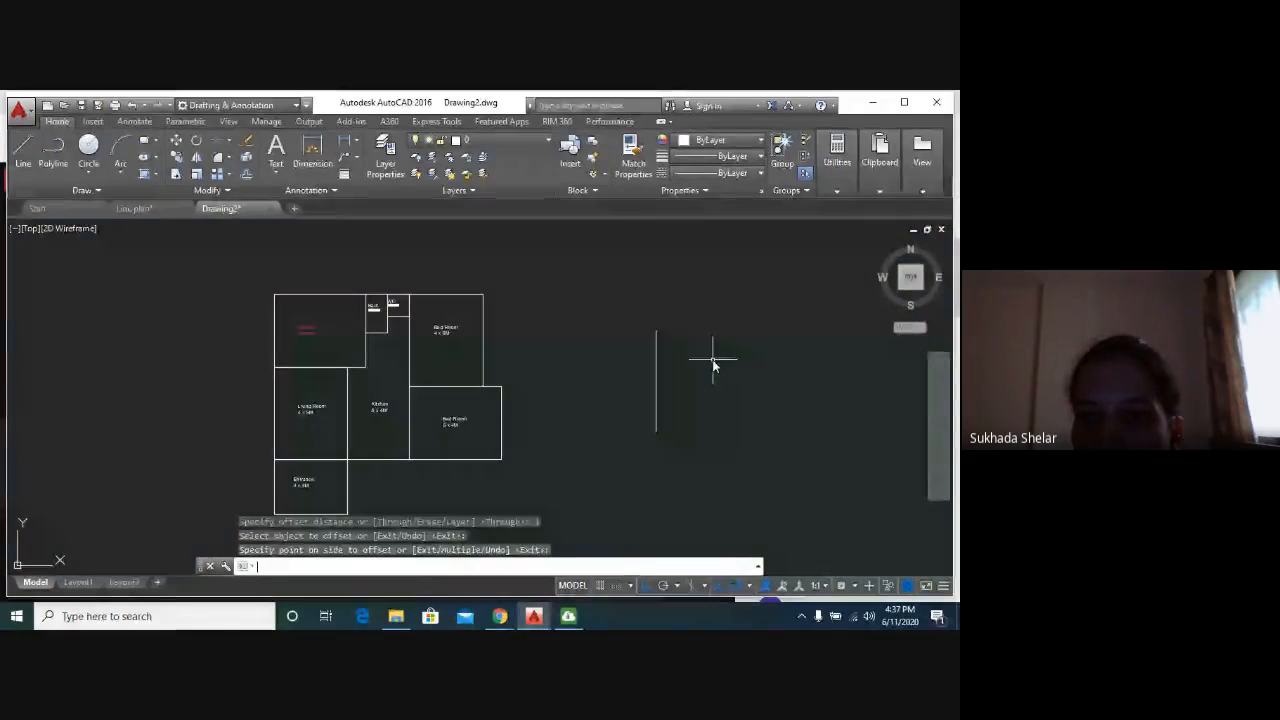
{"action": "scroll", "coordinate": [777, 451], "scroll_direction": "down", "scroll_amount": 4}
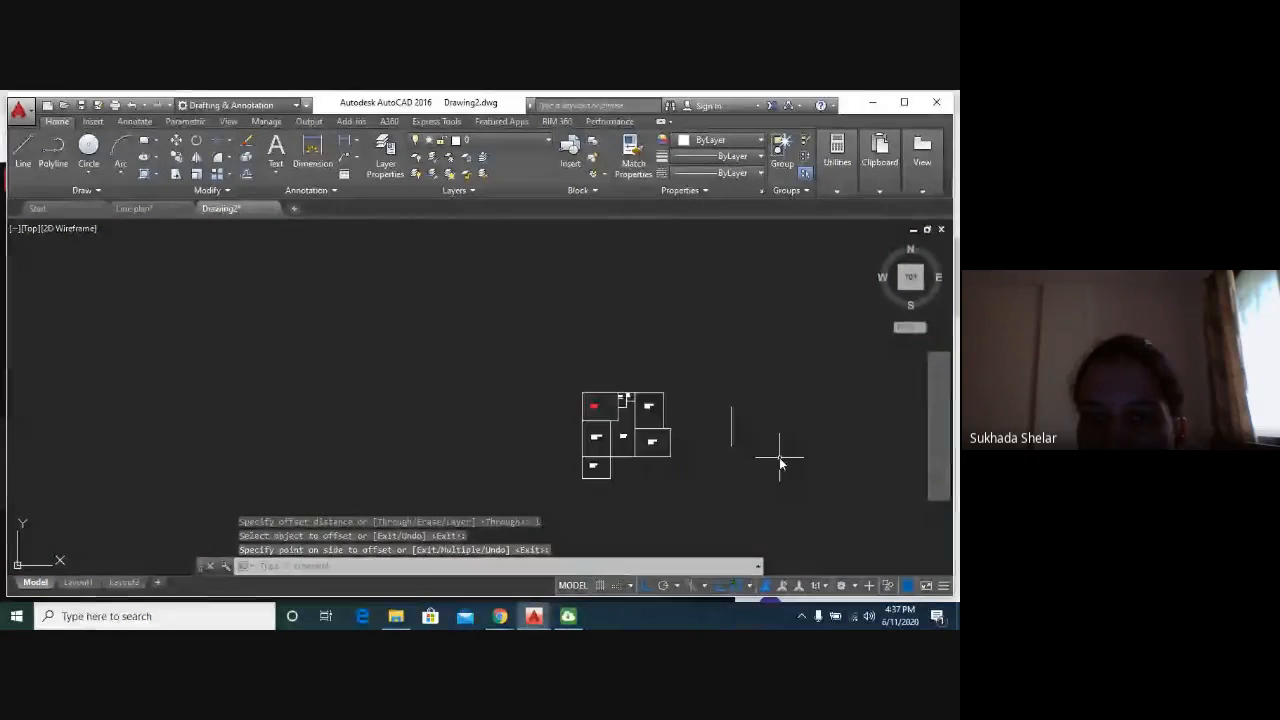
{"action": "scroll", "coordinate": [777, 451], "scroll_direction": "up", "scroll_amount": 2}
{"action": "scroll", "coordinate": [726, 430], "scroll_direction": "up", "scroll_amount": 2}
{"action": "mouse_move", "coordinate": [779, 457]}
{"action": "middle_mouse_down"}
{"action": "mouse_move", "coordinate": [659, 453]}
{"action": "mouse_move", "coordinate": [803, 441]}
{"action": "middle_mouse_up"}
{"action": "scroll", "coordinate": [802, 440], "scroll_direction": "up", "scroll_amount": 2}
{"action": "scroll", "coordinate": [746, 486], "scroll_direction": "down", "scroll_amount": 3}
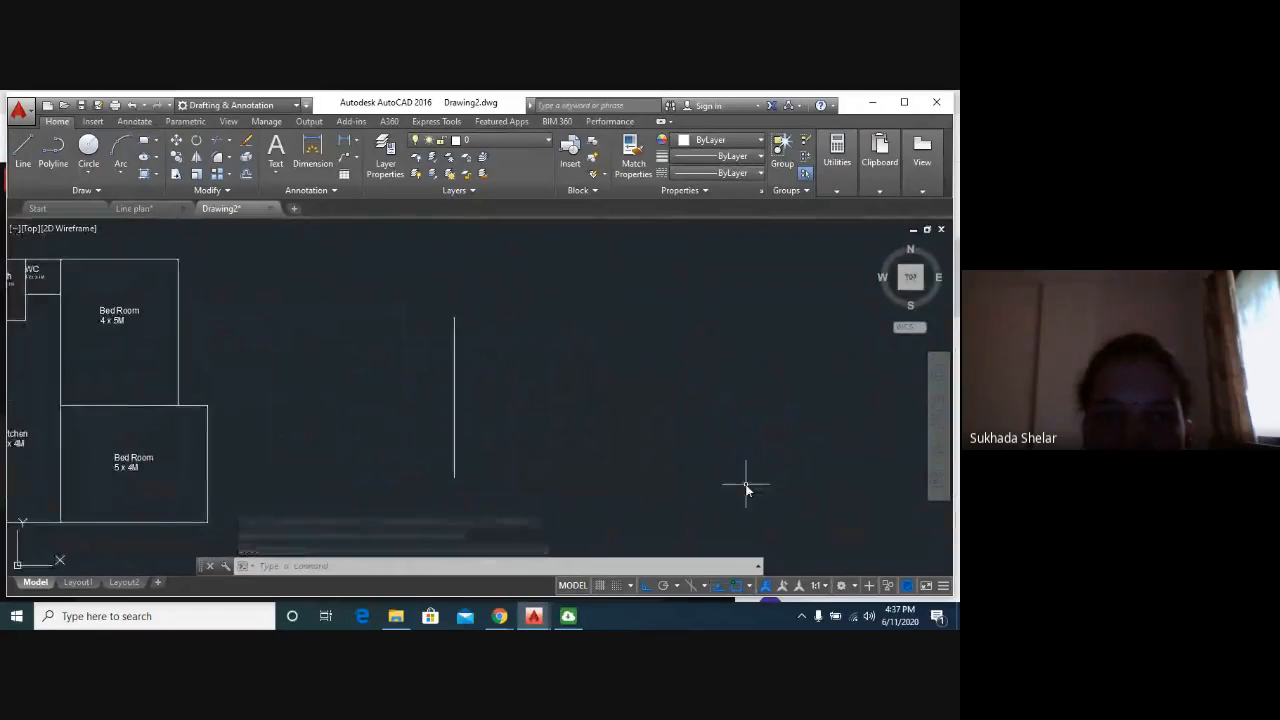
{"action": "middle_click_drag", "start_coordinate": [709, 474], "coordinate": [765, 453]}
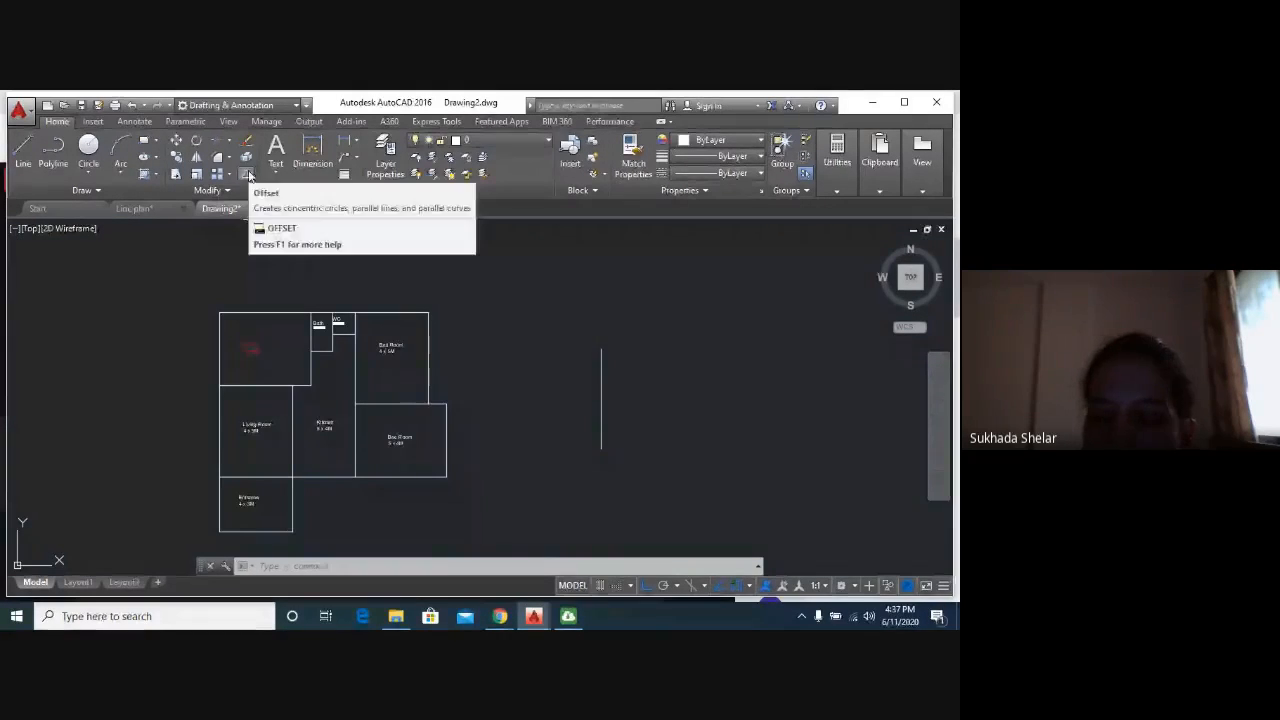
Offset the vertical line by 0.5 towards the side away from the plan and leave the Offset command.
{"action": "left_click", "coordinate": [248, 175]}
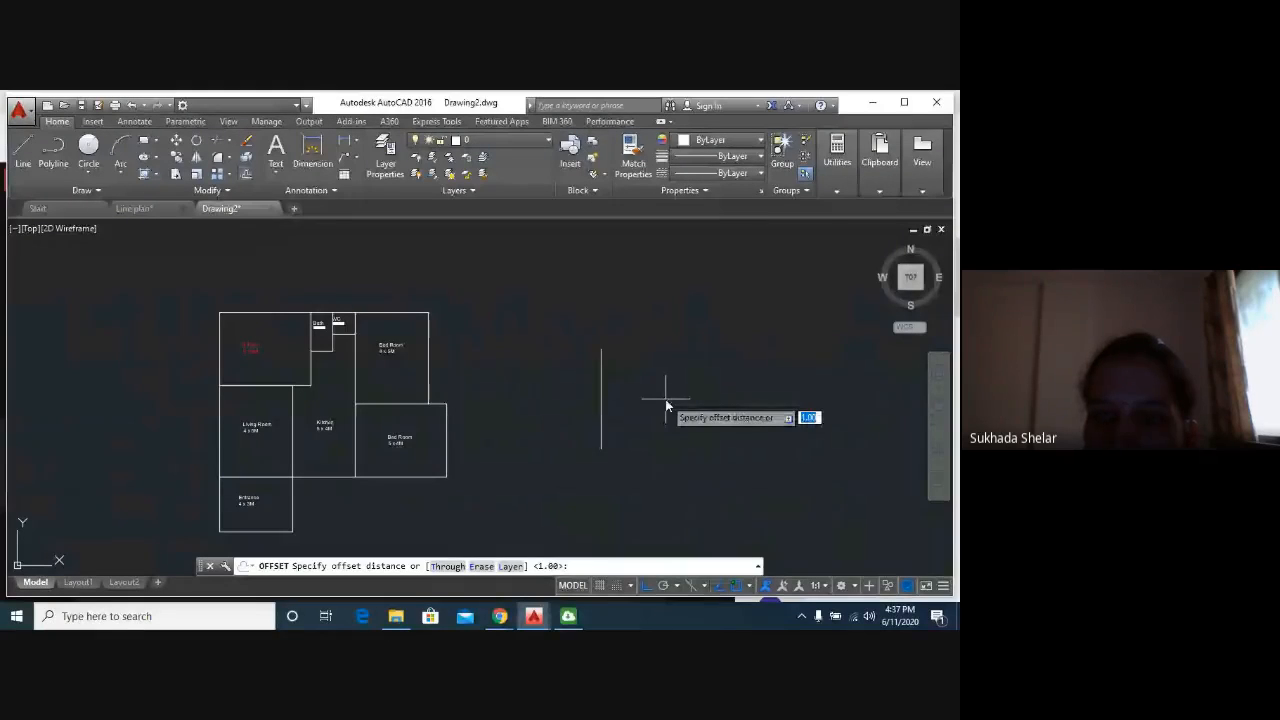
{"action": "scroll", "coordinate": [635, 432], "scroll_direction": "down", "scroll_amount": 4}
{"action": "middle_click_drag", "start_coordinate": [757, 449], "coordinate": [611, 455]}
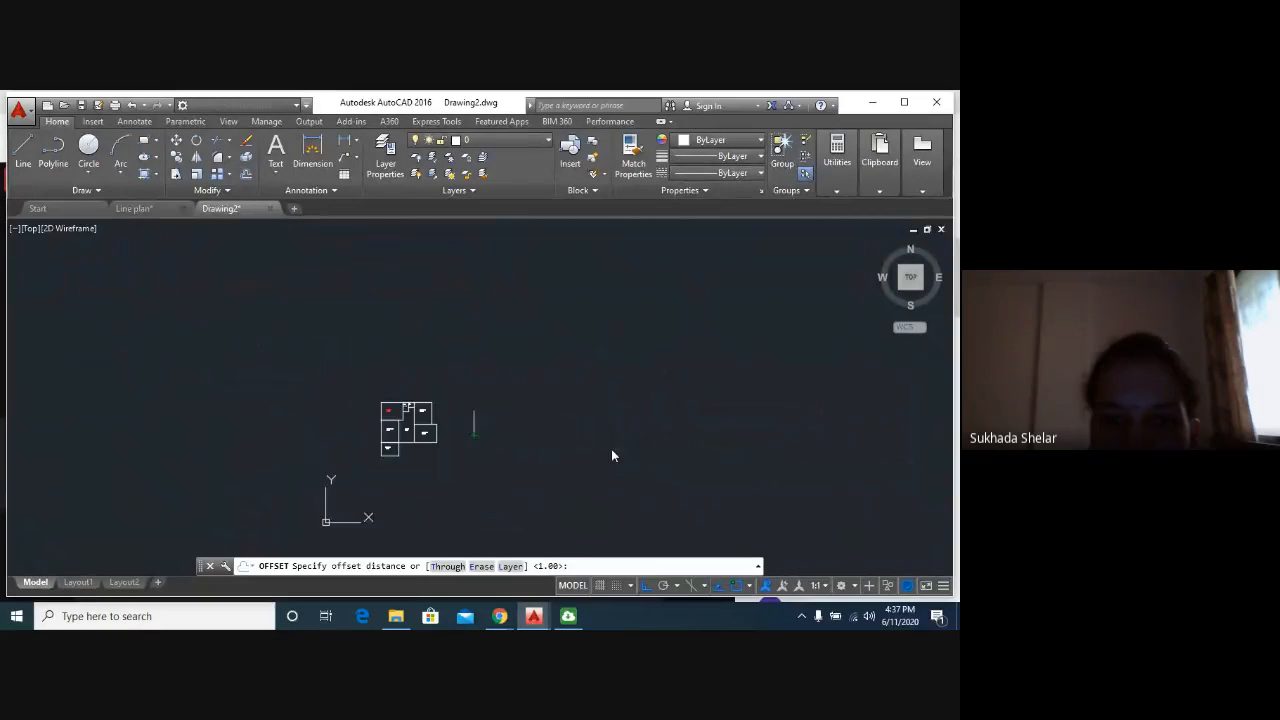
{"action": "scroll", "coordinate": [543, 443], "scroll_direction": "up", "scroll_amount": 5}
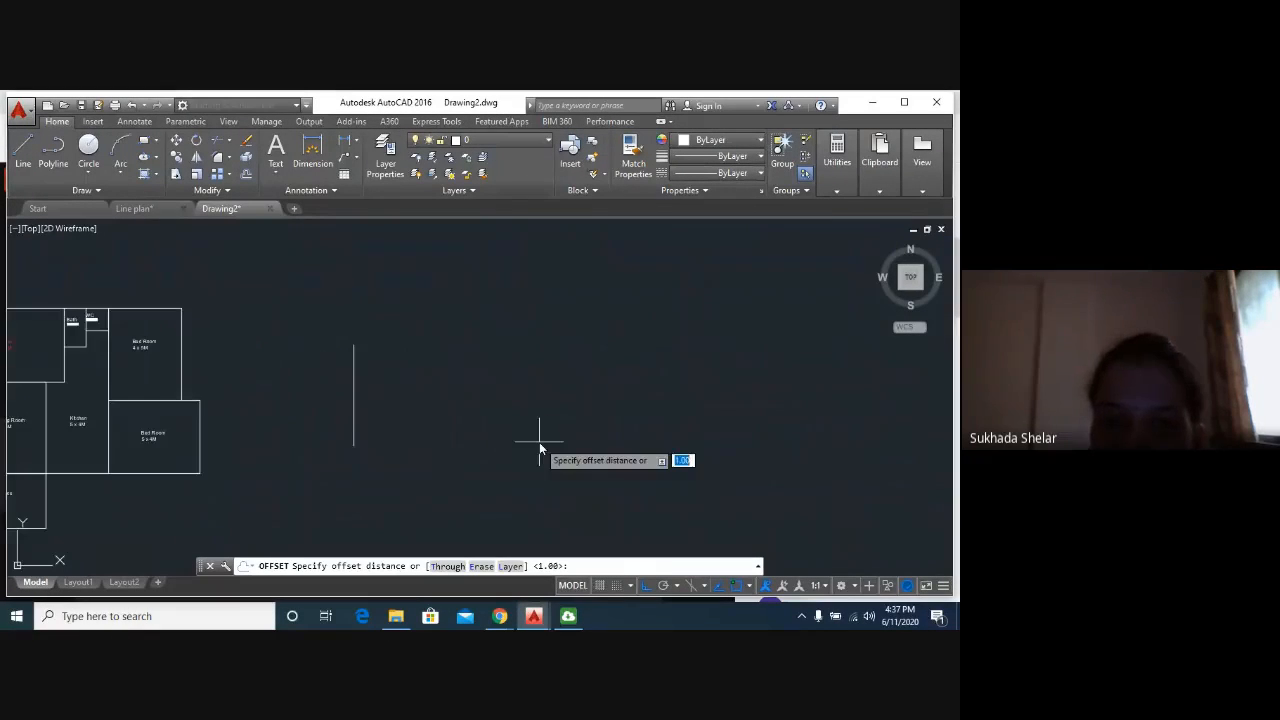
{"action": "type", "text": "0.3"}
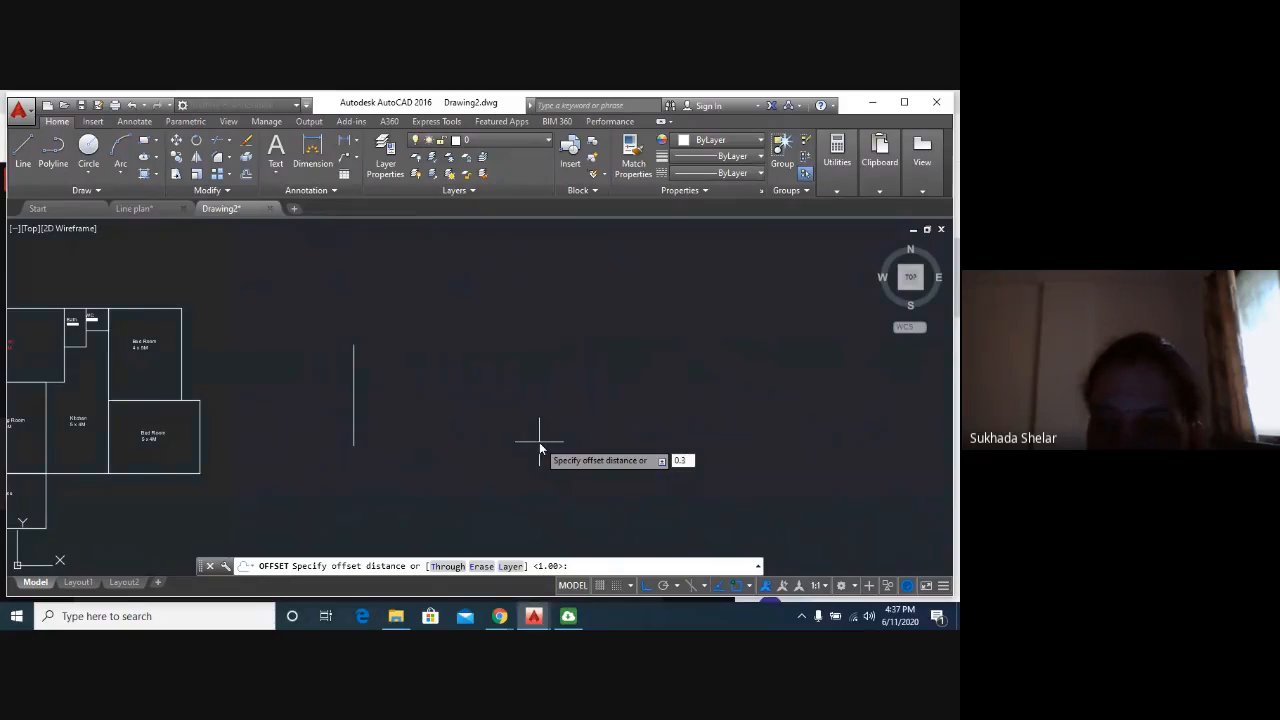
{"action": "key", "text": "BackSpace"}
{"action": "key", "text": "BackSpace"}
{"action": "key", "text": "Return"}
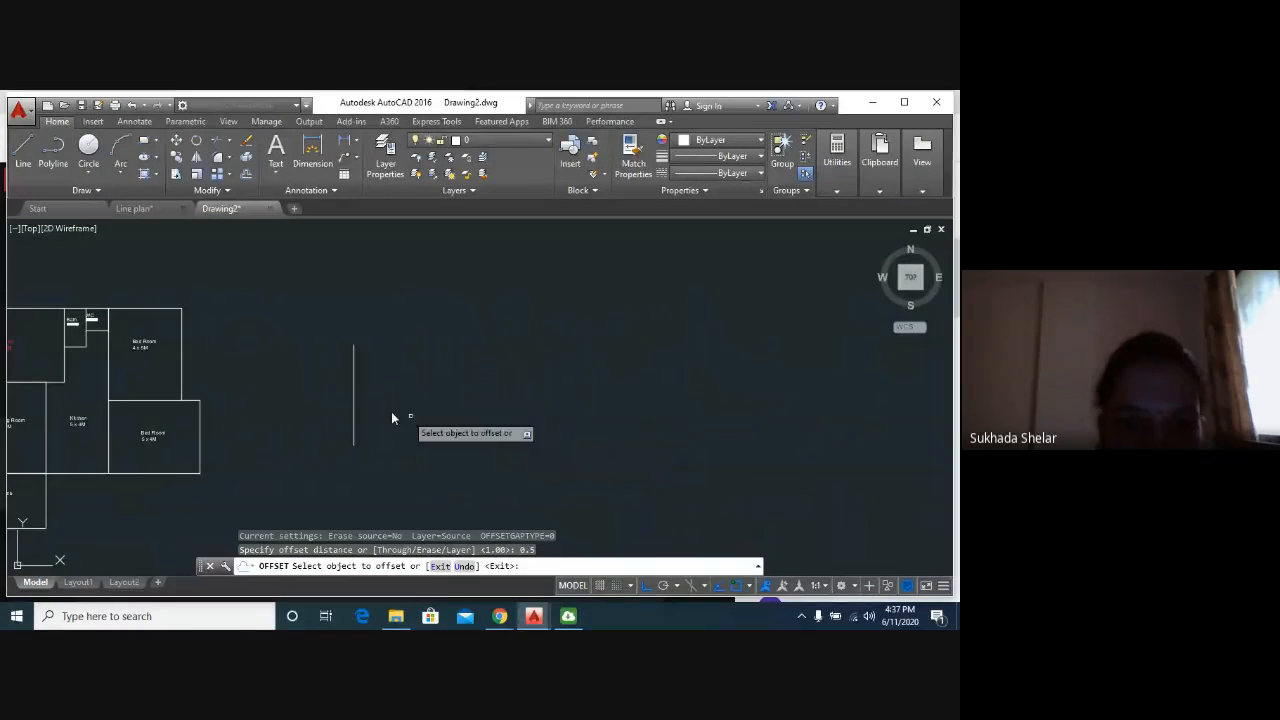
{"action": "left_click", "coordinate": [353, 412]}
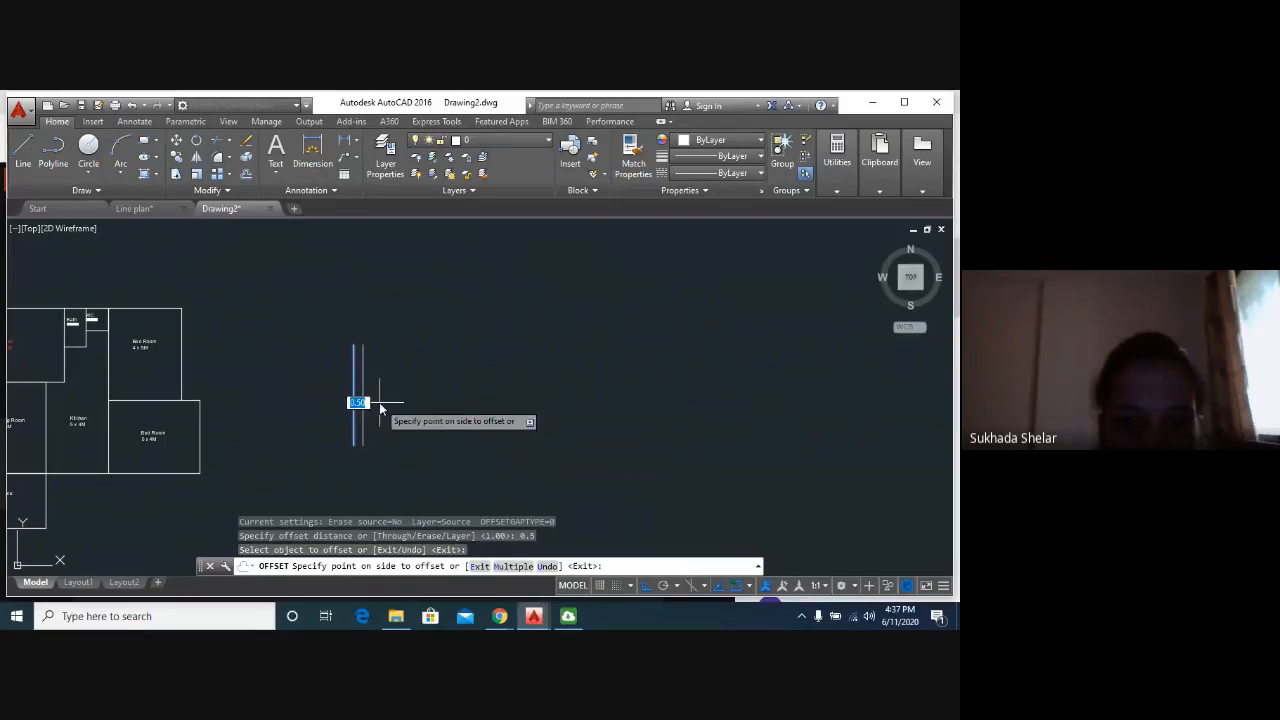
{"action": "left_click", "coordinate": [418, 398]}
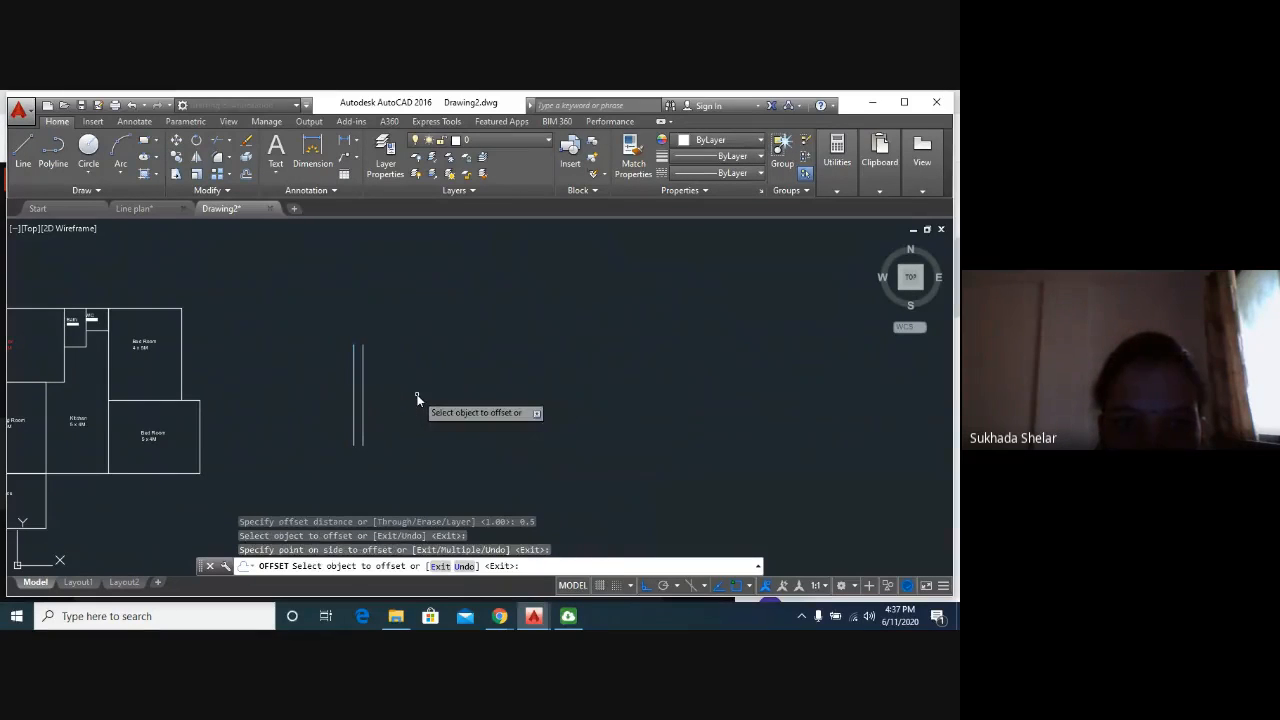
{"action": "scroll", "coordinate": [447, 434], "scroll_direction": "up", "scroll_amount": 2}
{"action": "scroll", "coordinate": [413, 391], "scroll_direction": "up", "scroll_amount": 2}
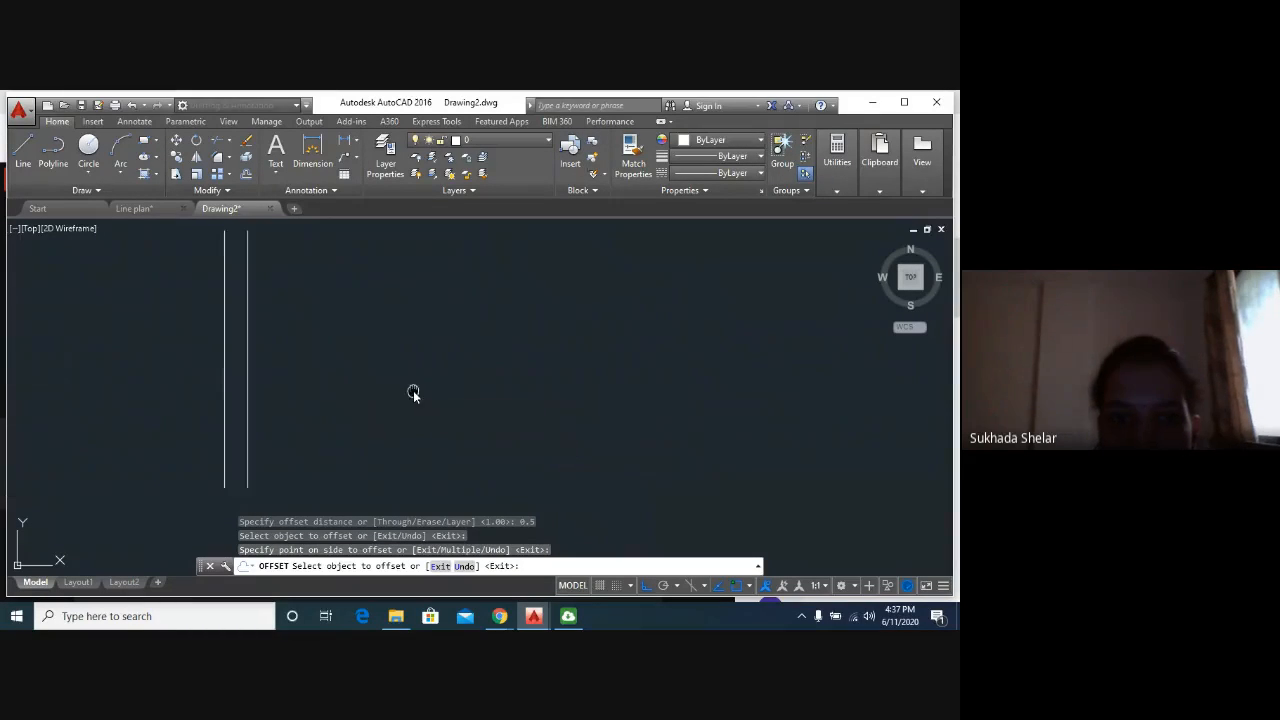
{"action": "middle_click_drag", "start_coordinate": [413, 391], "coordinate": [566, 418]}
{"action": "scroll", "coordinate": [545, 425], "scroll_direction": "down", "scroll_amount": 2}
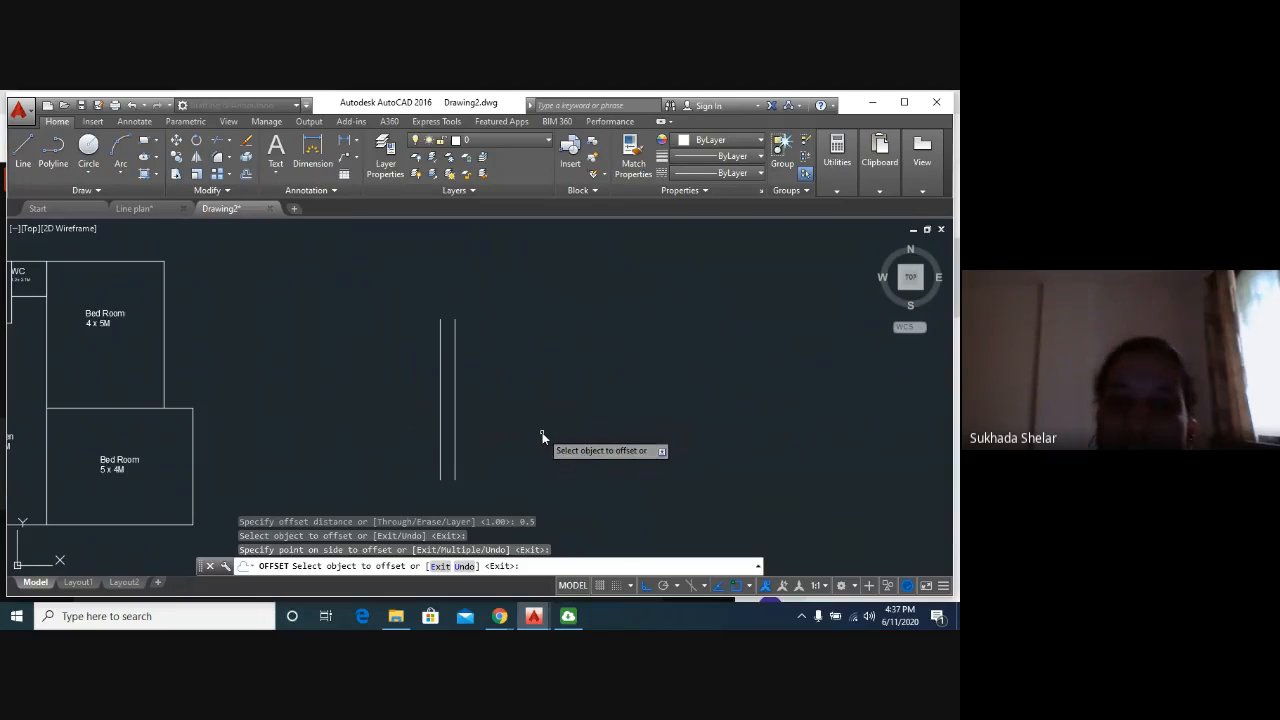
{"action": "scroll", "coordinate": [576, 410], "scroll_direction": "down", "scroll_amount": 3}
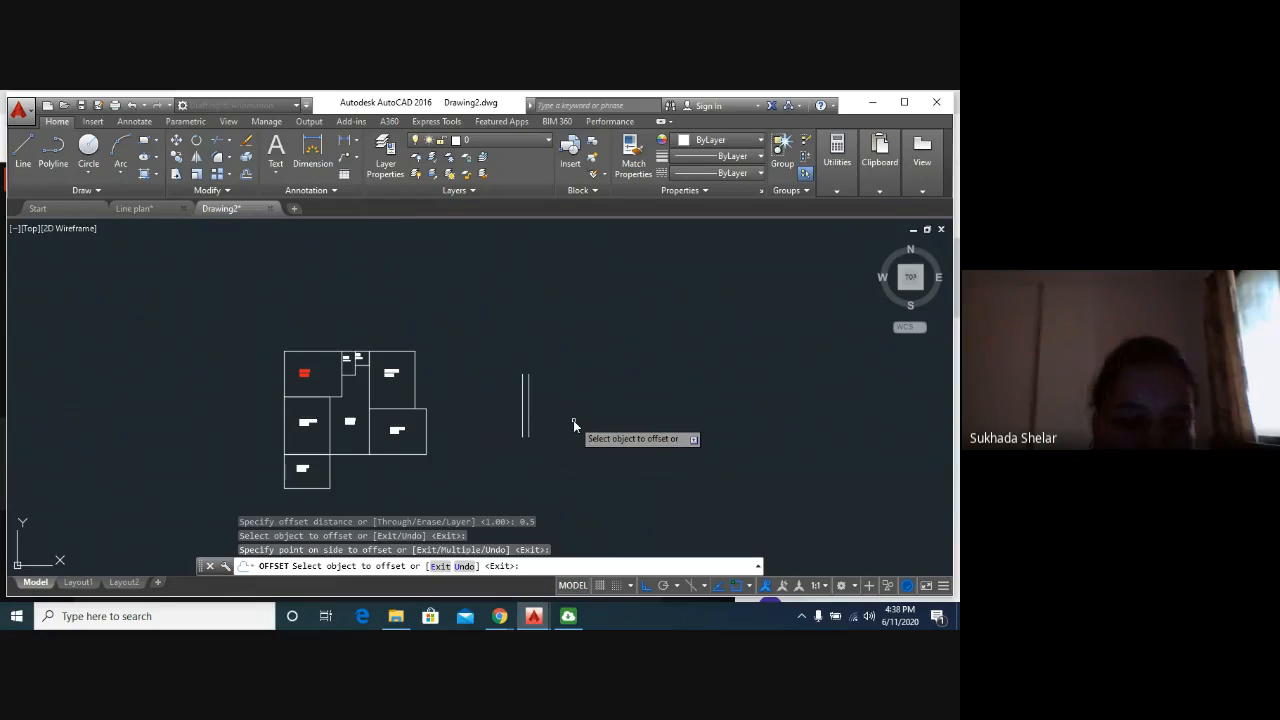
{"action": "key", "text": "Escape"}
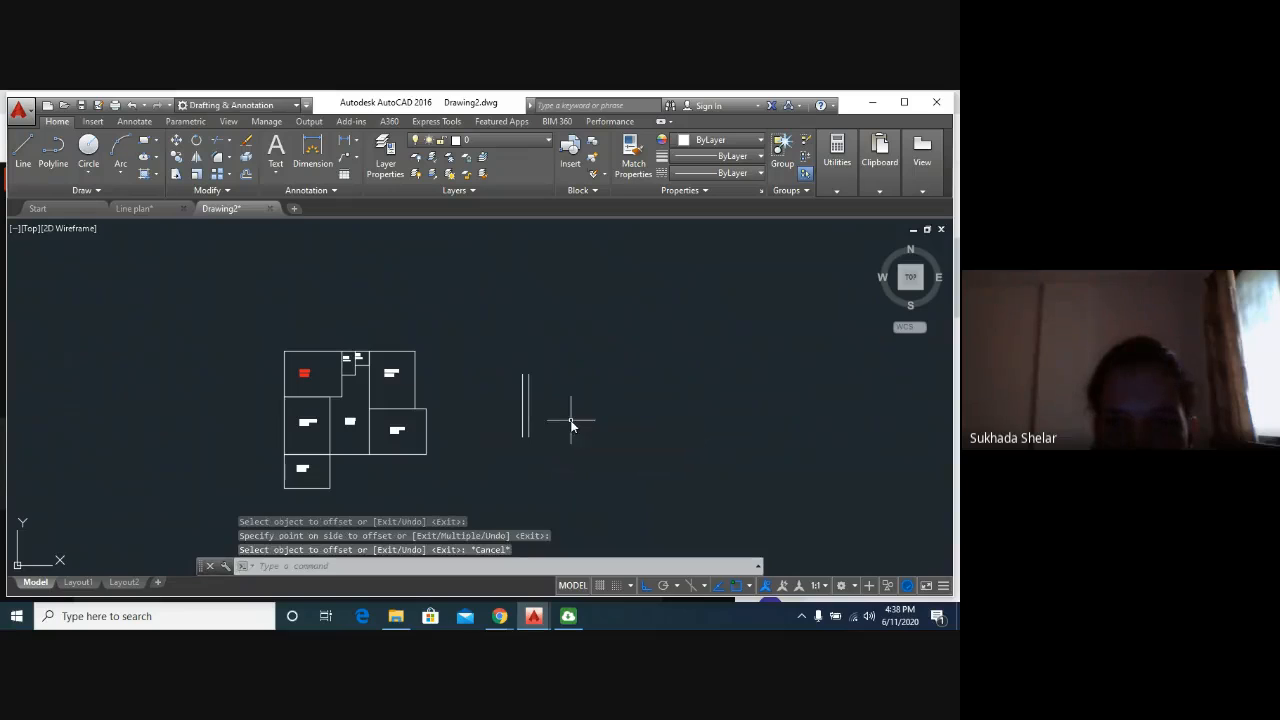
Delete the vertical line and its offset copy beside the plan.
{"action": "left_click", "coordinate": [559, 335]}
{"action": "left_click", "coordinate": [500, 466]}
{"action": "key", "text": "Delete"}
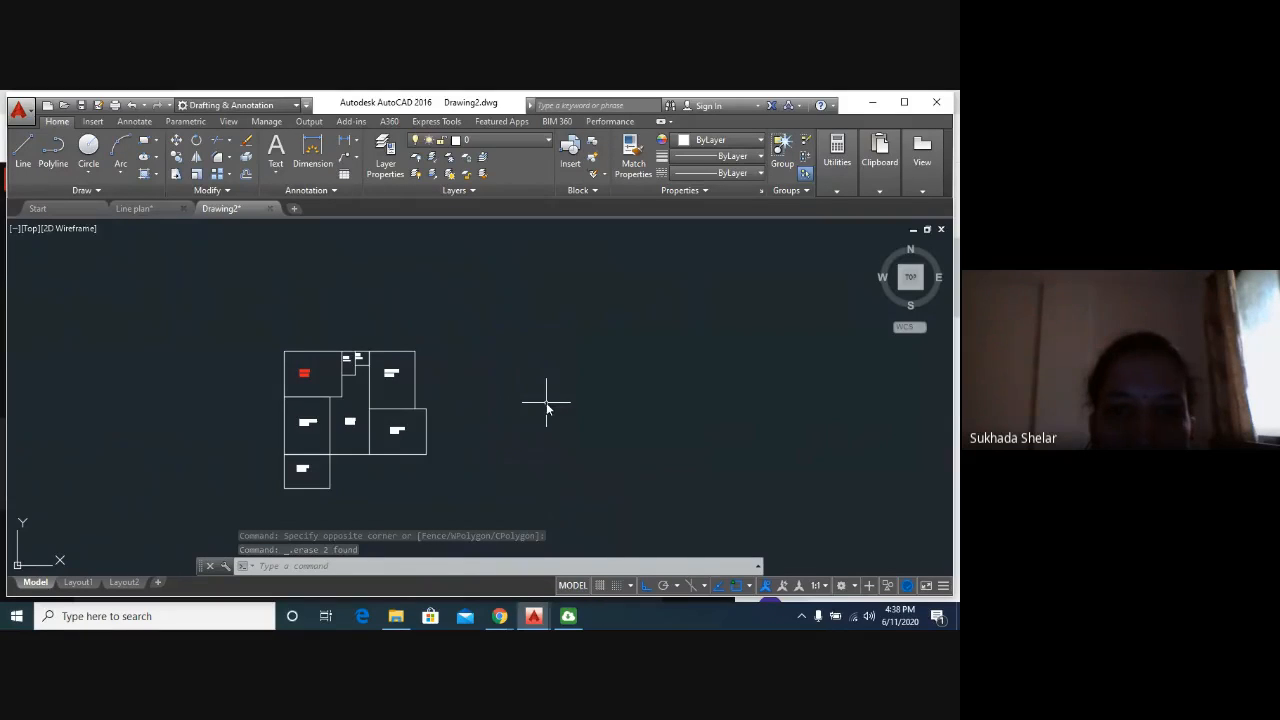
Draw an open, spiral-like rectangular polyline of five horizontal and vertical segments in the empty area beside the Living Room, ending it unclosed.
{"action": "middle_click_drag", "start_coordinate": [323, 460], "coordinate": [501, 459]}
{"action": "scroll", "coordinate": [502, 465], "scroll_direction": "up", "scroll_amount": 3}
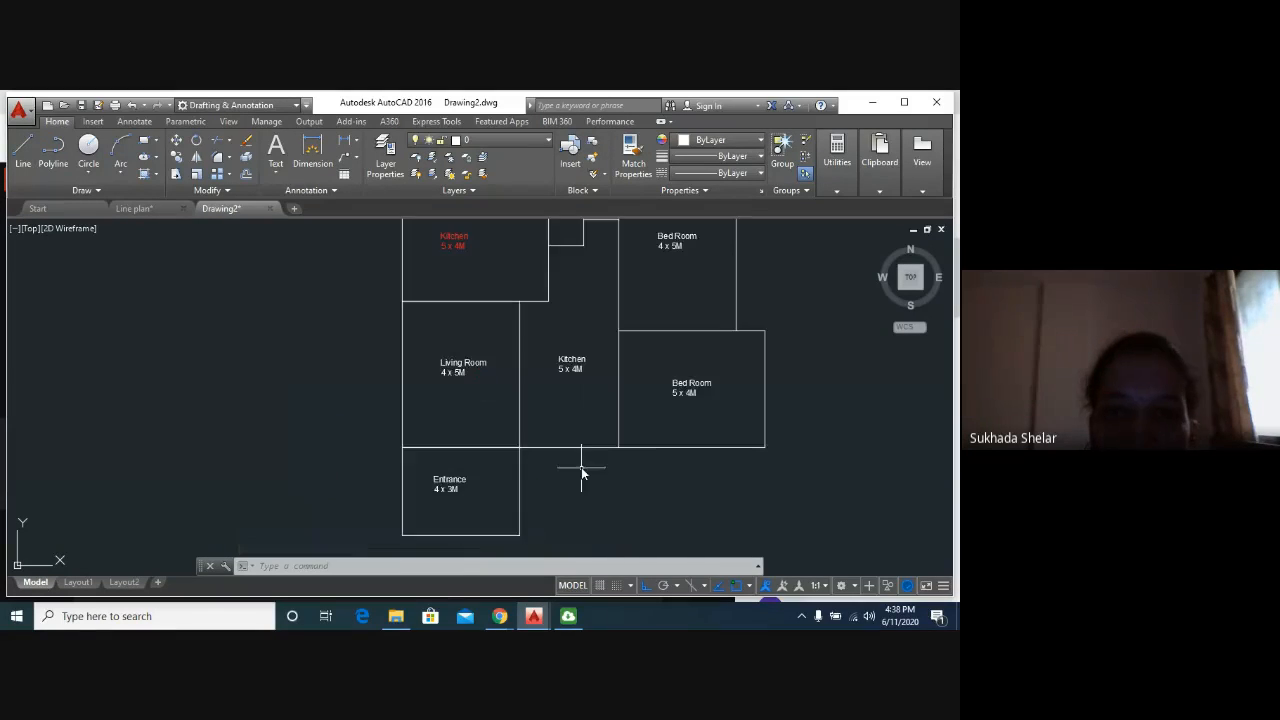
{"action": "scroll", "coordinate": [560, 474], "scroll_direction": "down", "scroll_amount": 3}
{"action": "scroll", "coordinate": [446, 455], "scroll_direction": "up", "scroll_amount": 2}
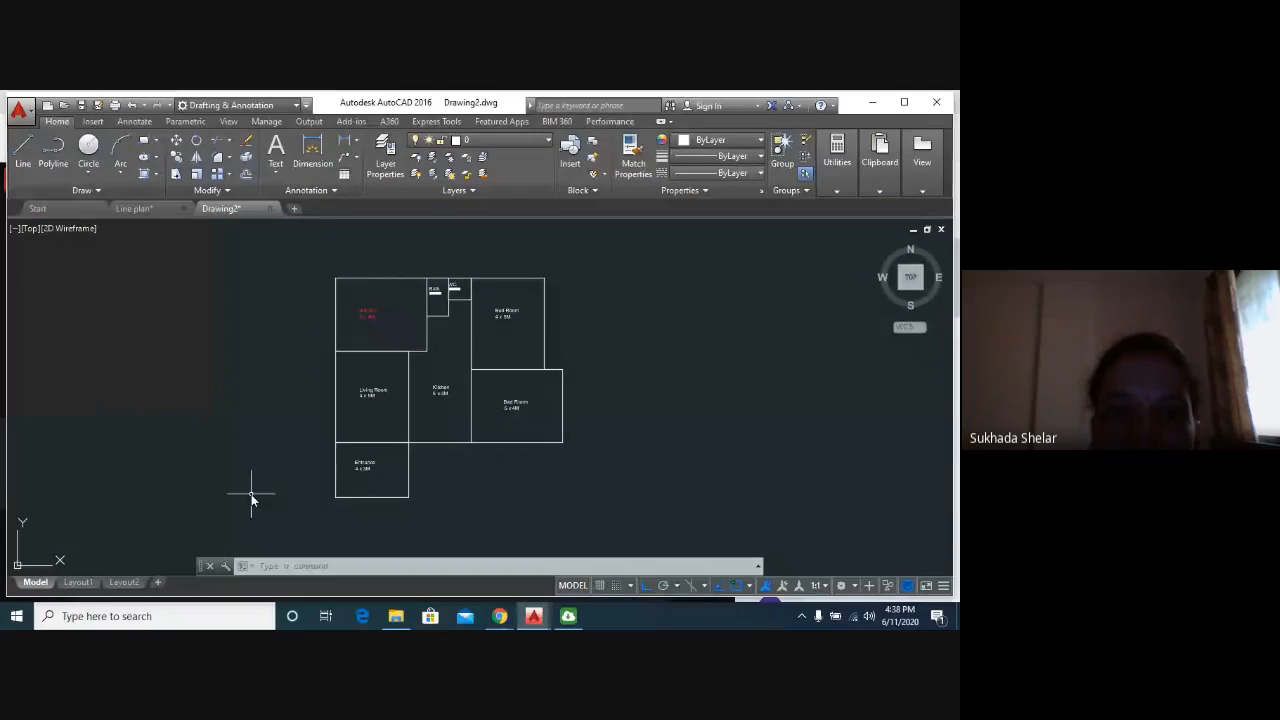
{"action": "scroll", "coordinate": [203, 406], "scroll_direction": "up", "scroll_amount": 2}
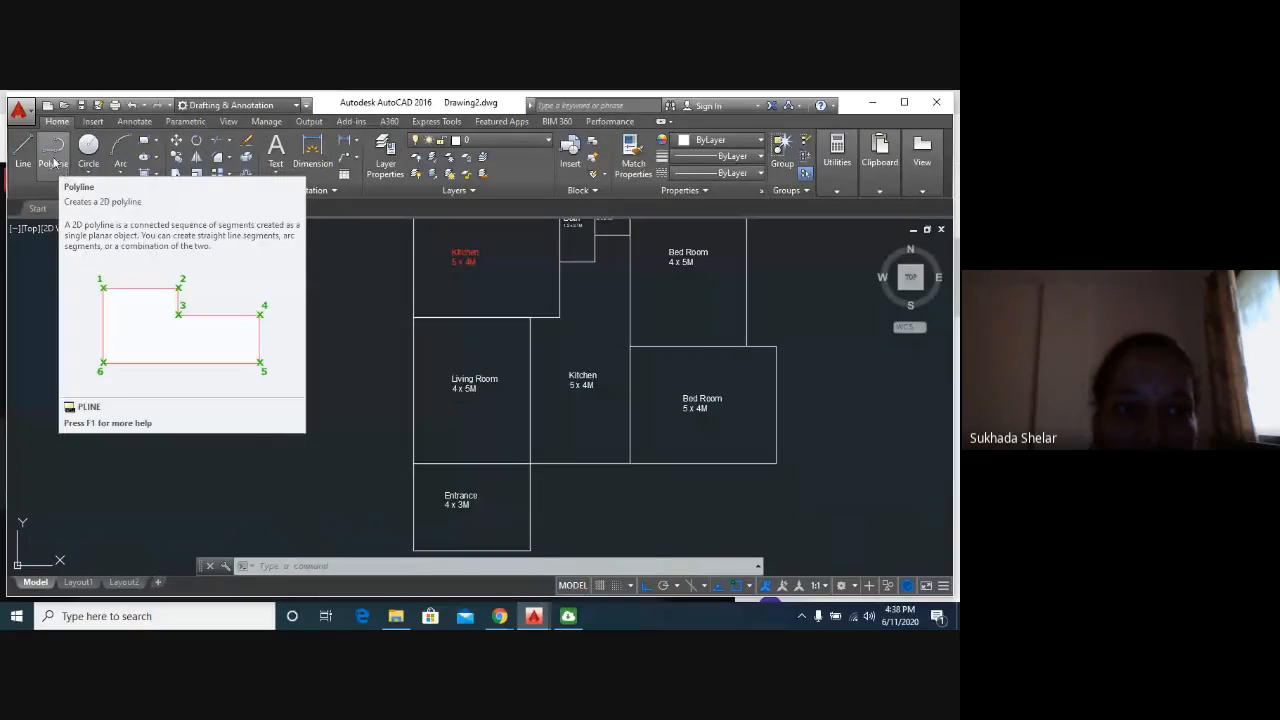
{"action": "left_click", "coordinate": [53, 163]}
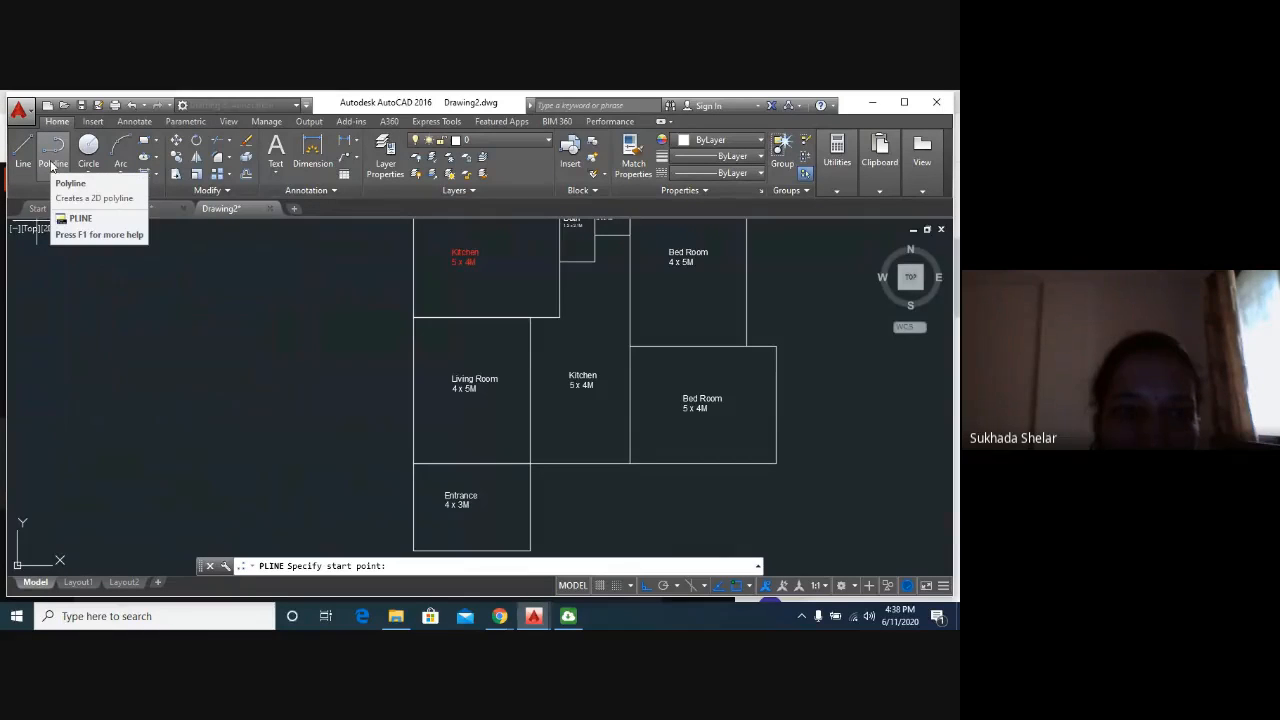
{"action": "left_click", "coordinate": [51, 164]}
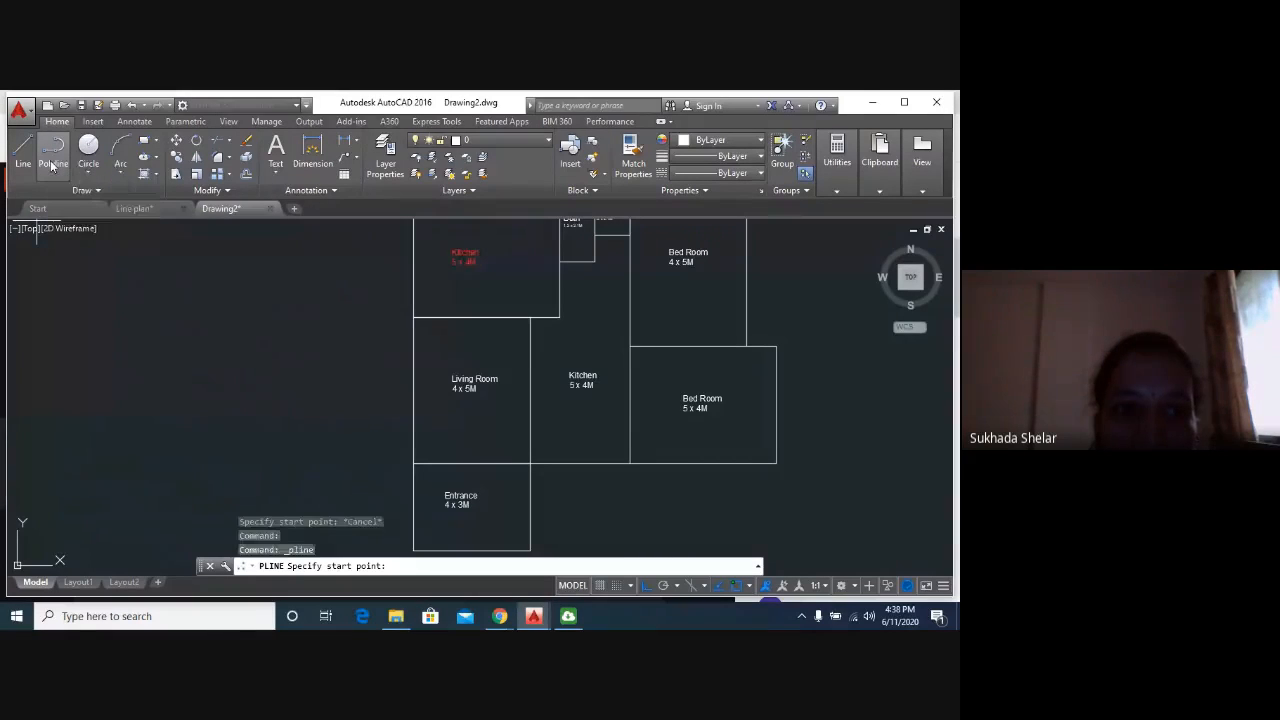
{"action": "left_click", "coordinate": [103, 349]}
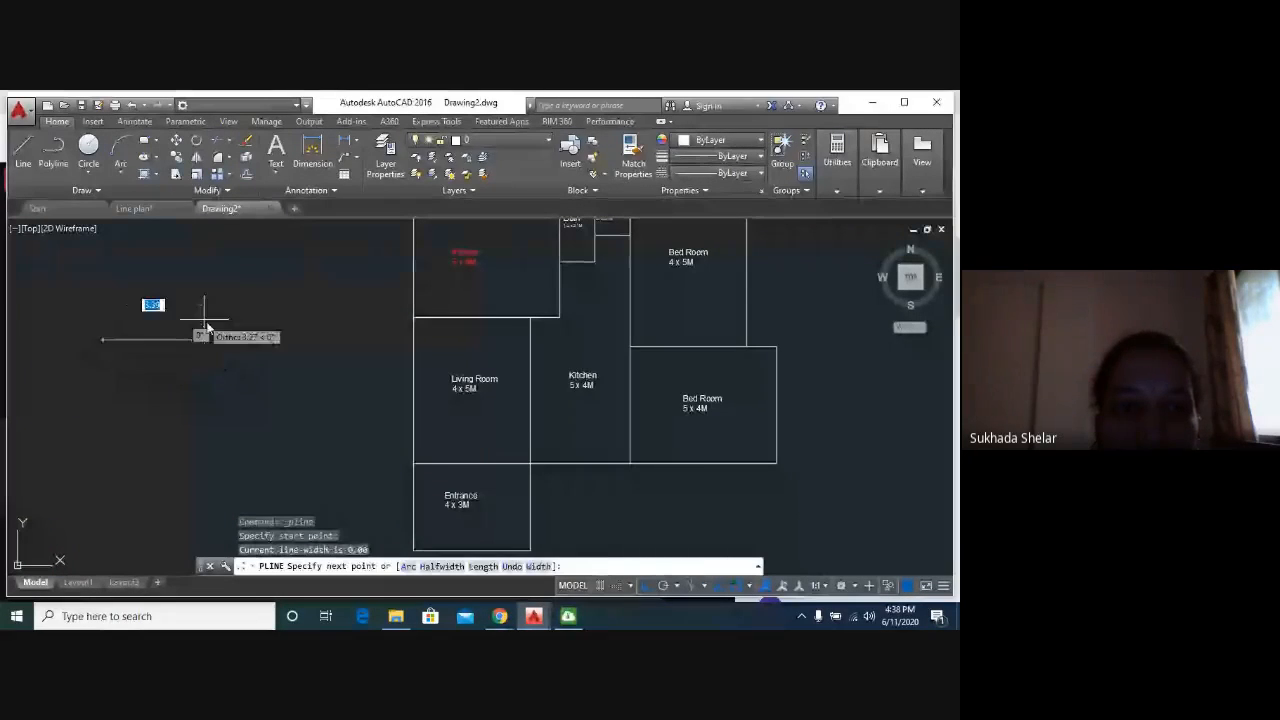
{"action": "left_click", "coordinate": [232, 340]}
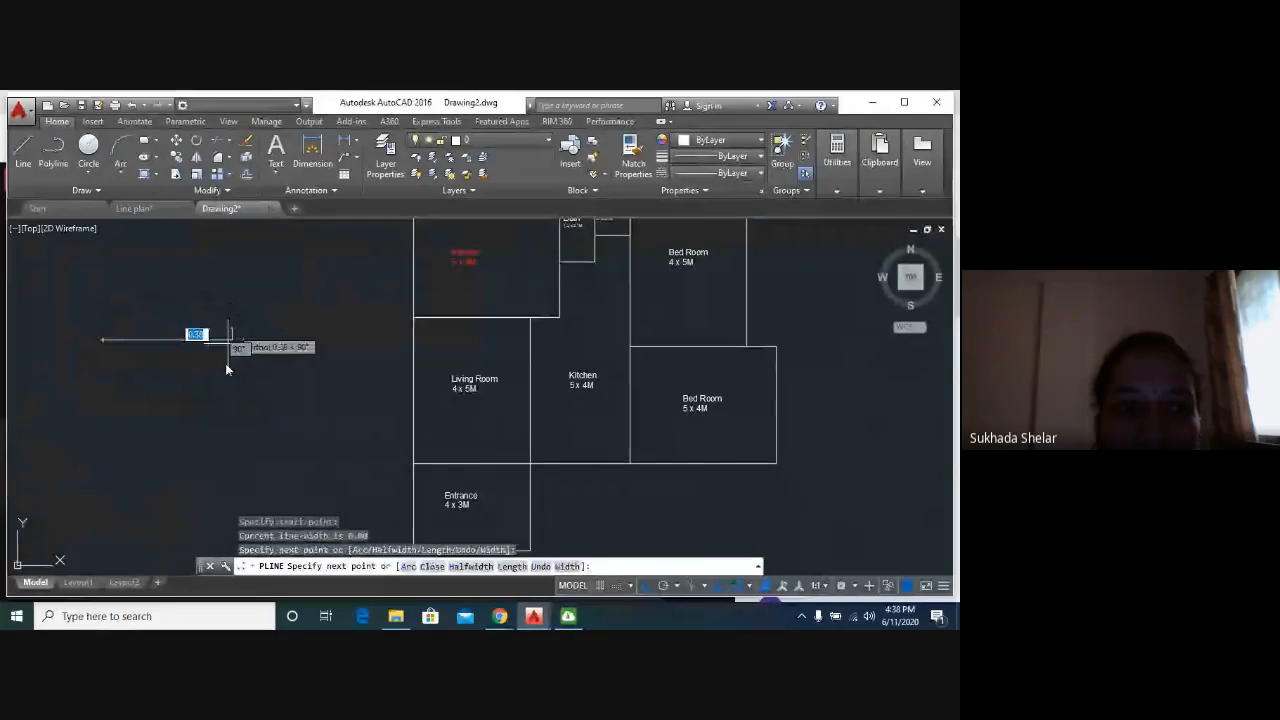
{"action": "left_click", "coordinate": [232, 484]}
{"action": "left_click", "coordinate": [63, 484]}
{"action": "left_click", "coordinate": [77, 300]}
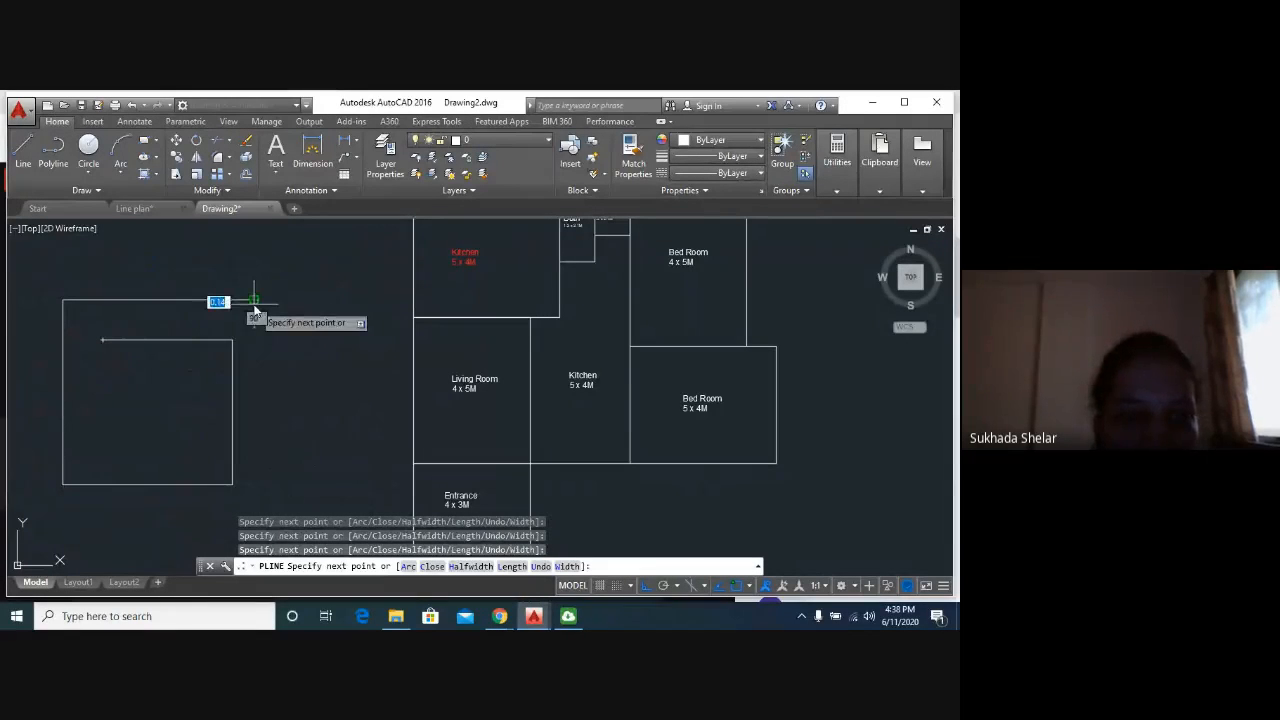
{"action": "key", "text": "Escape"}
Select the rectangular spiral polyline with a crossing window to examine it as one object, and clear the selection.
{"action": "middle_click_drag", "start_coordinate": [273, 385], "coordinate": [427, 363]}
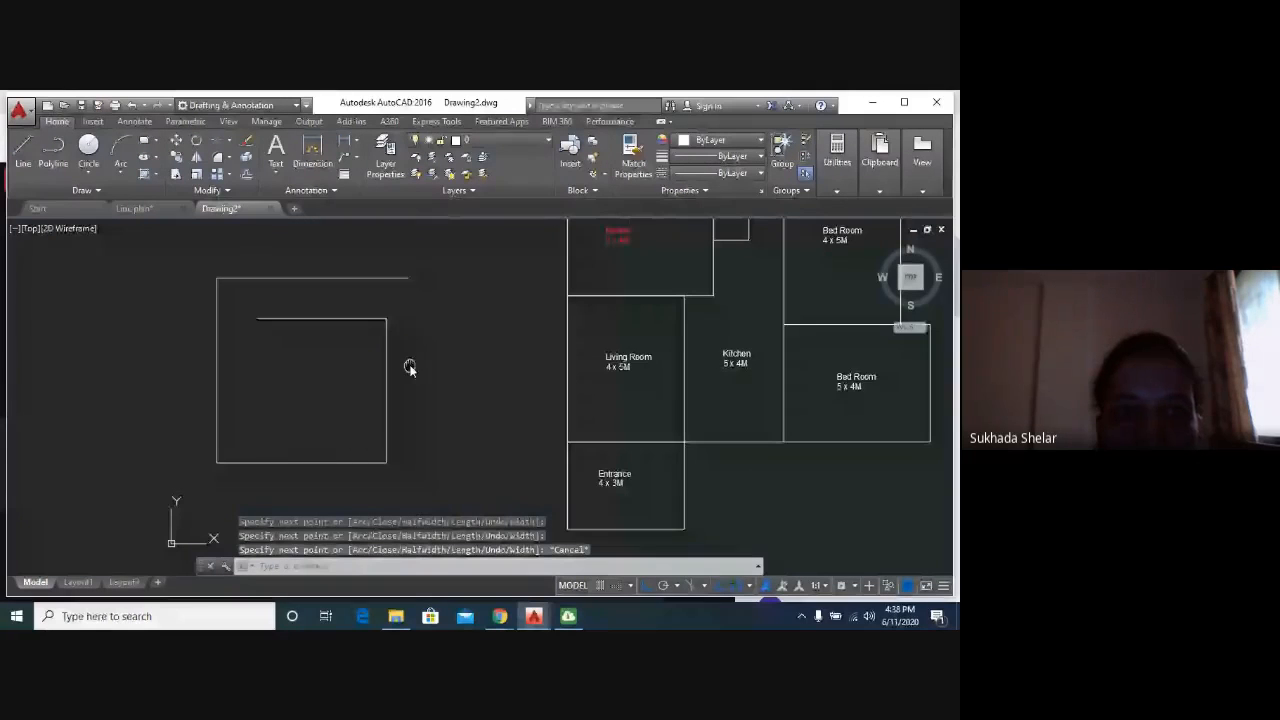
{"action": "left_click", "coordinate": [450, 263]}
{"action": "left_click", "coordinate": [177, 471]}
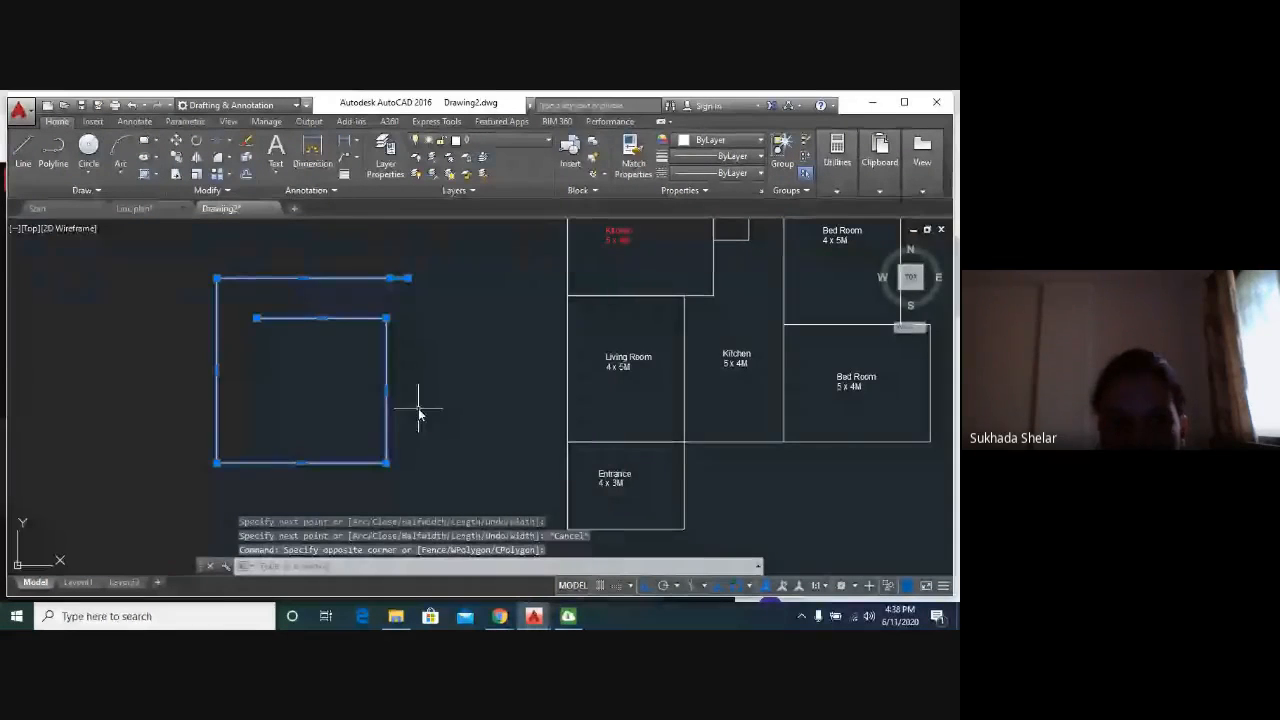
{"action": "key", "text": "Escape"}
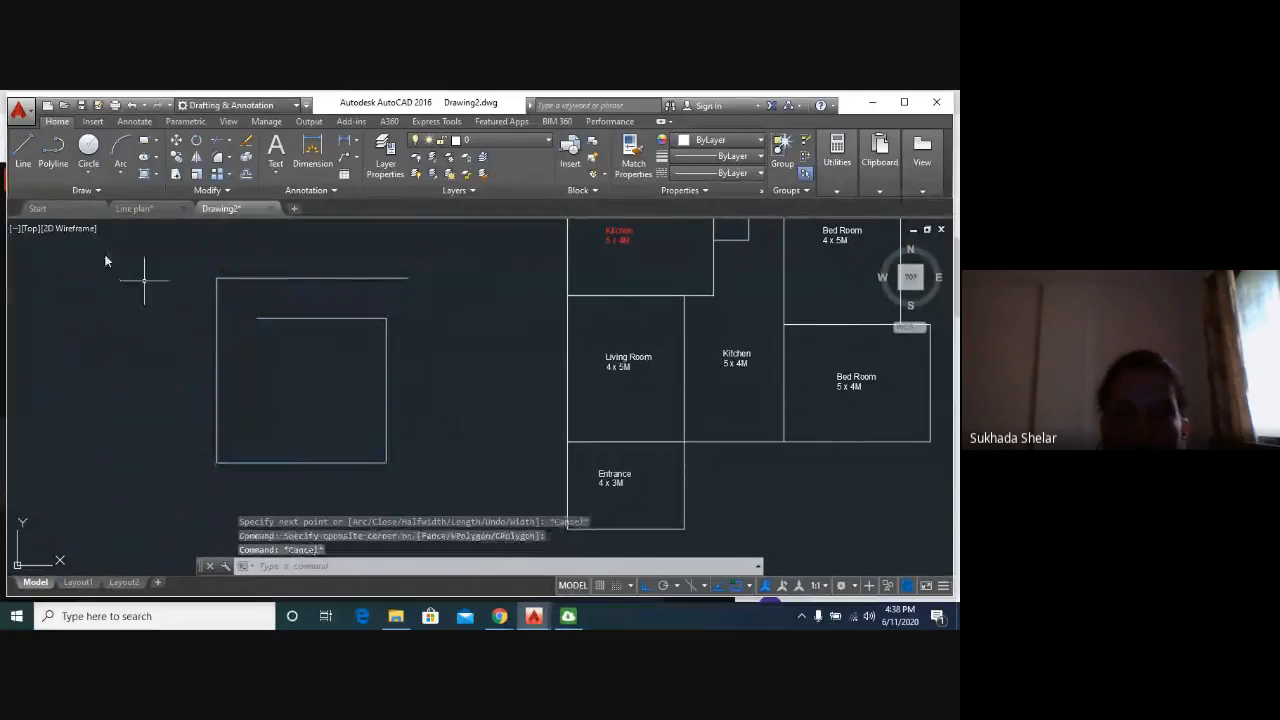
Draw an open rectangle of four connected Line segments in the empty area beside the spiral polyline, leaving a gap at its upper edge.
{"action": "left_click", "coordinate": [23, 160]}
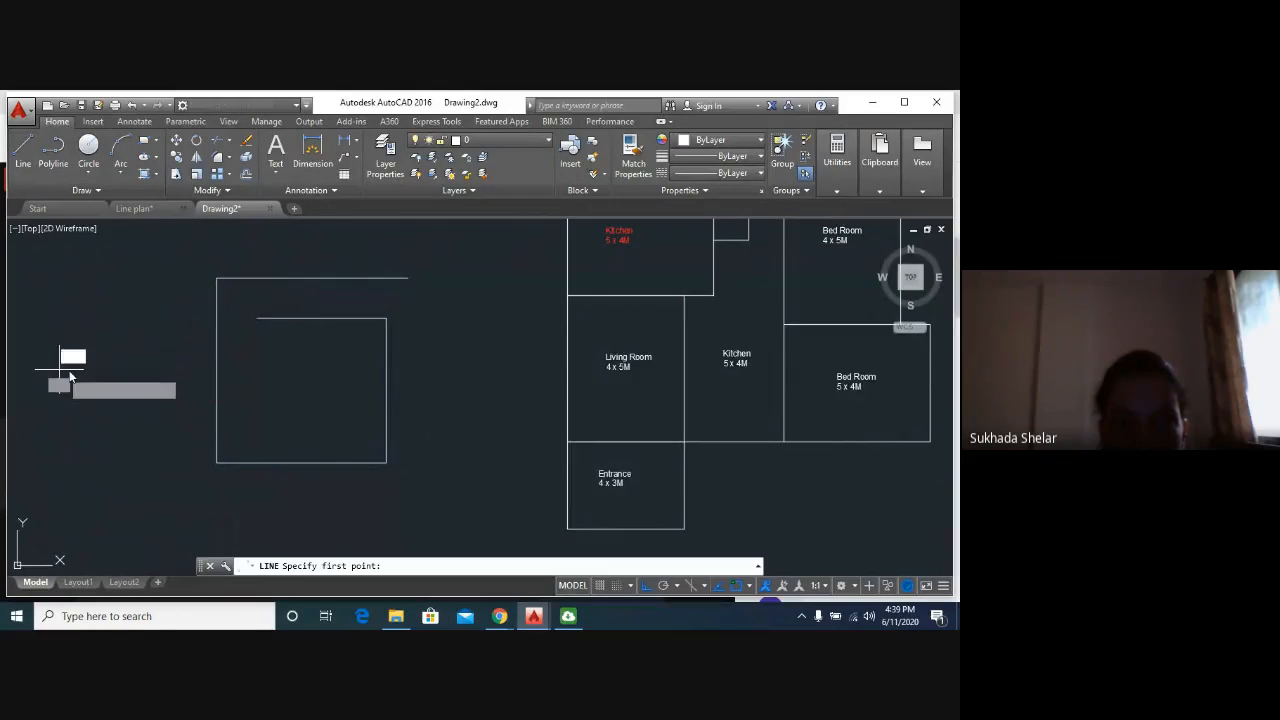
{"action": "left_click", "coordinate": [59, 368]}
{"action": "left_click", "coordinate": [59, 508]}
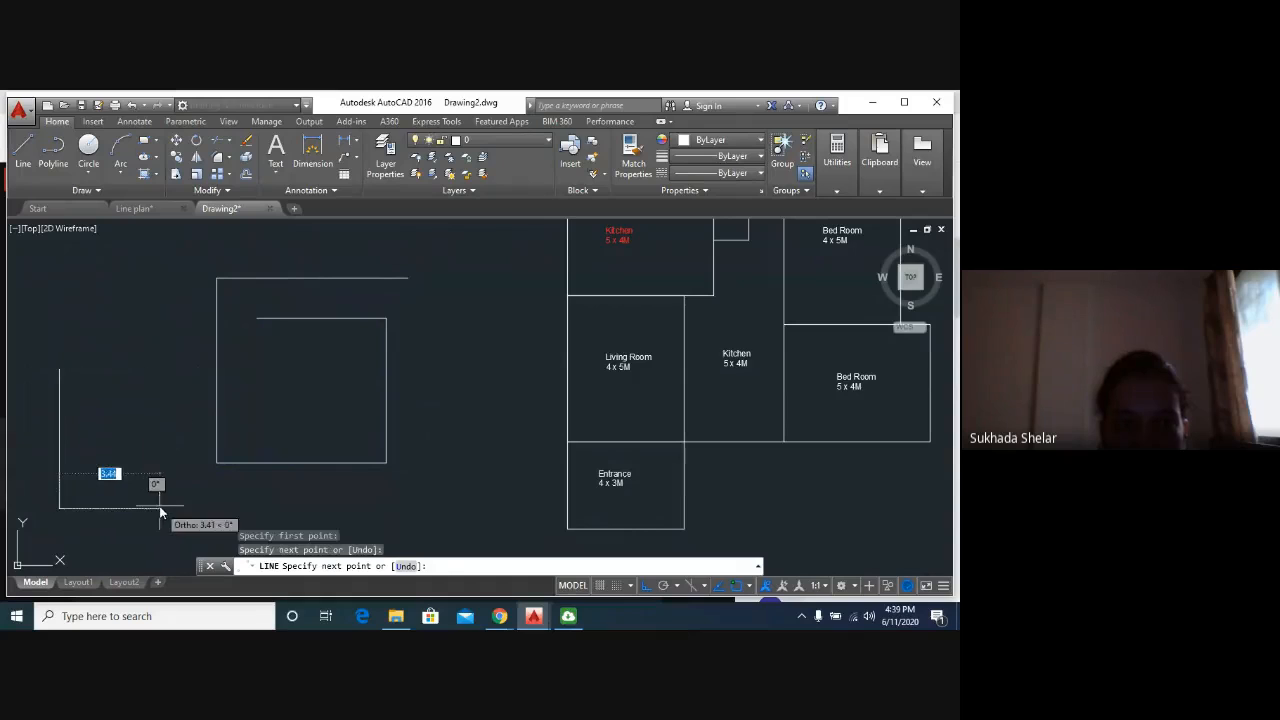
{"action": "left_click", "coordinate": [158, 383]}
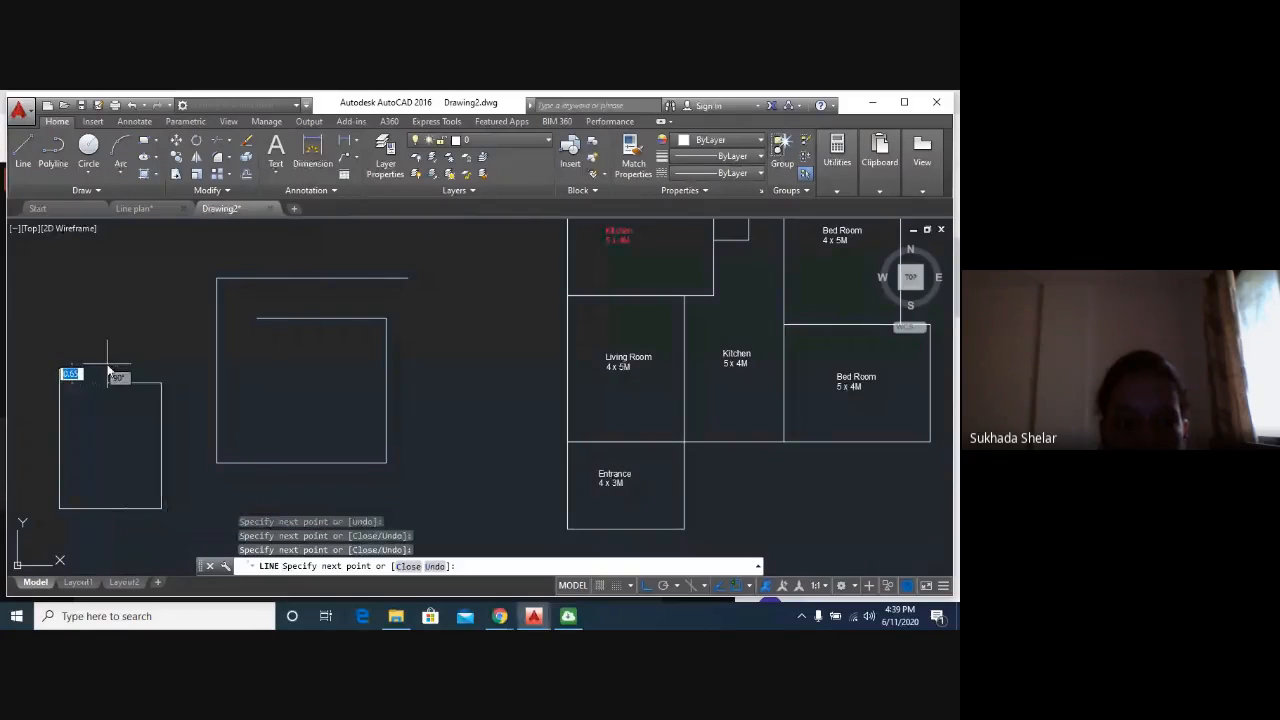
{"action": "left_click", "coordinate": [108, 370]}
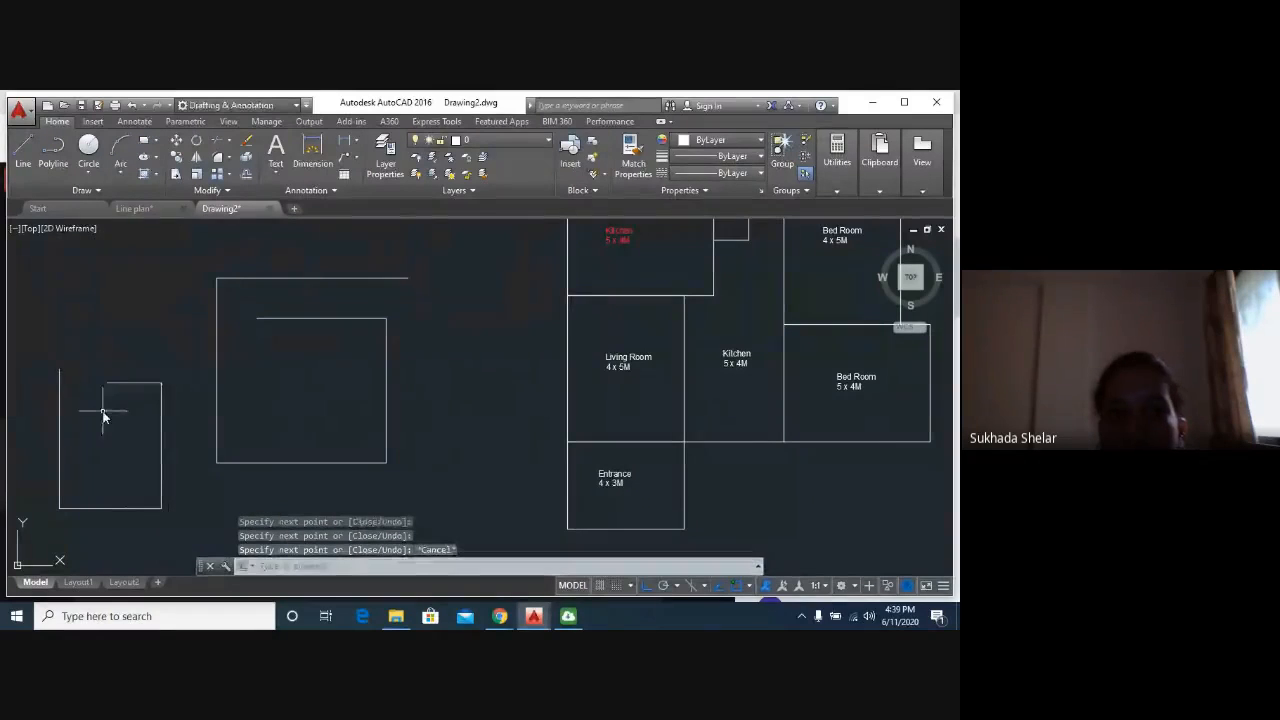
{"action": "key", "text": "Escape"}
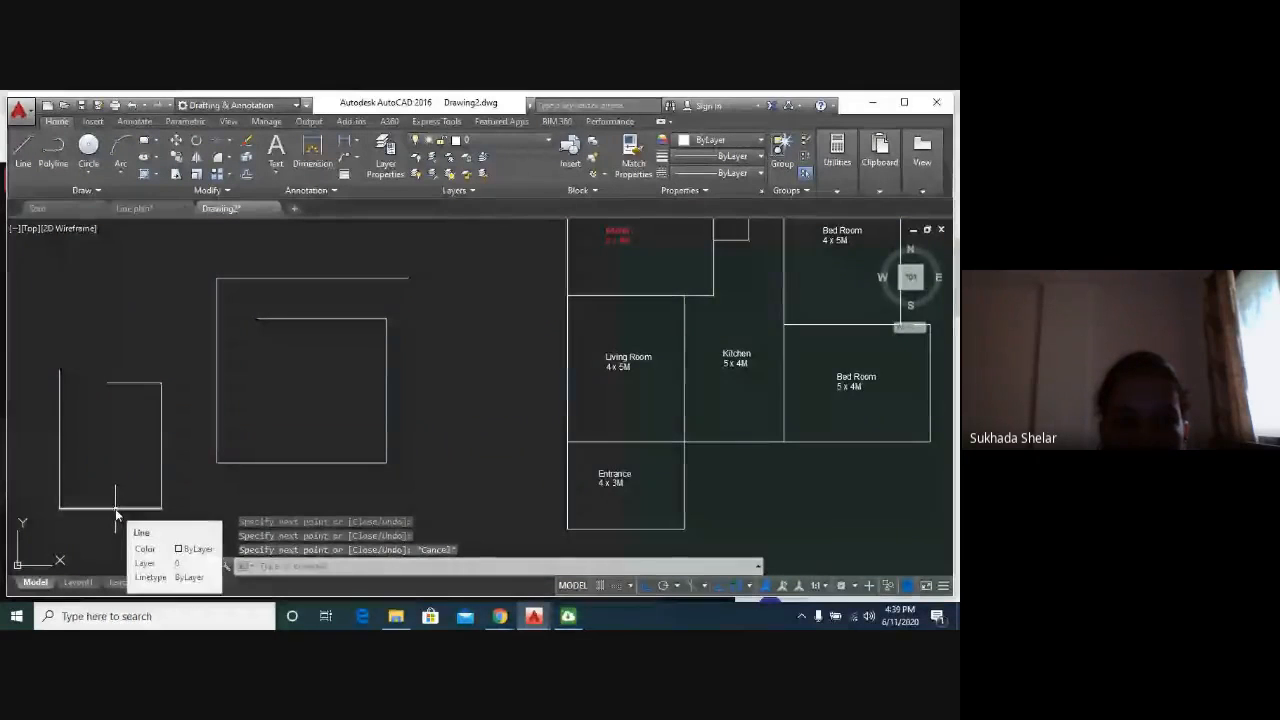
Select the short upper segment of the Line shape, add both shapes for comparison with the polyline, and clear the selection.
{"action": "left_click", "coordinate": [142, 381]}
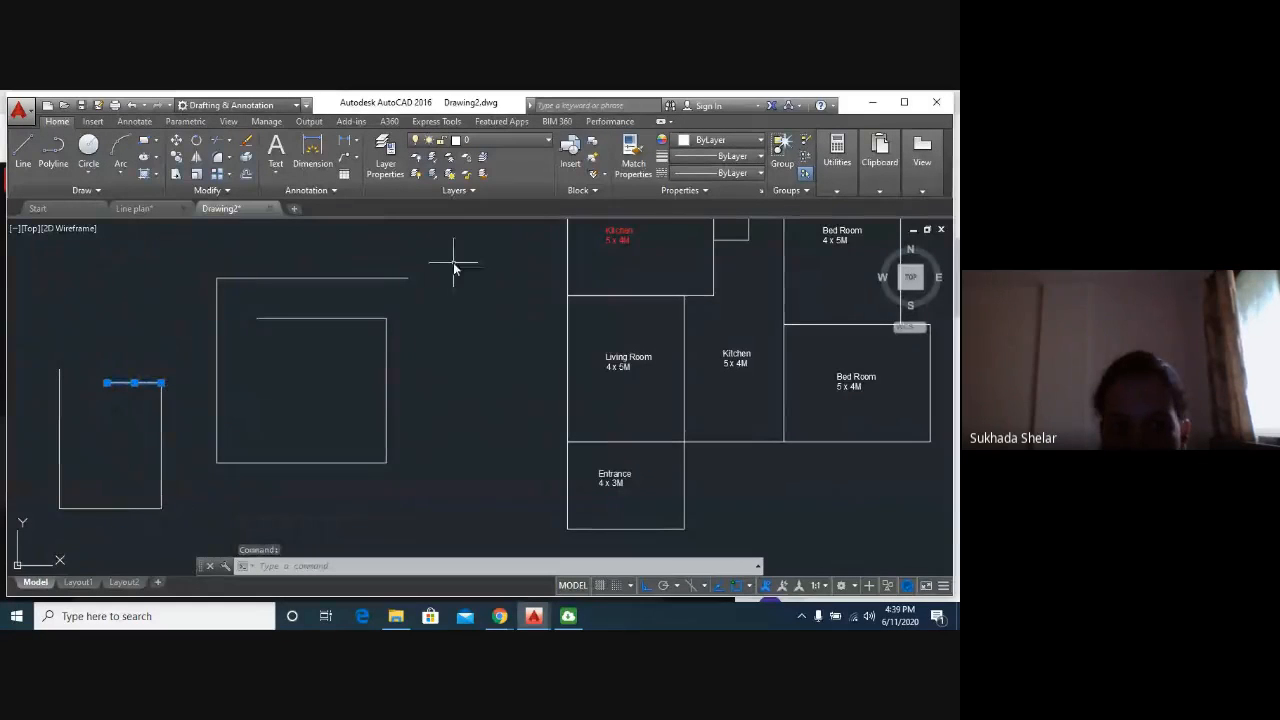
{"action": "left_click", "coordinate": [77, 624]}
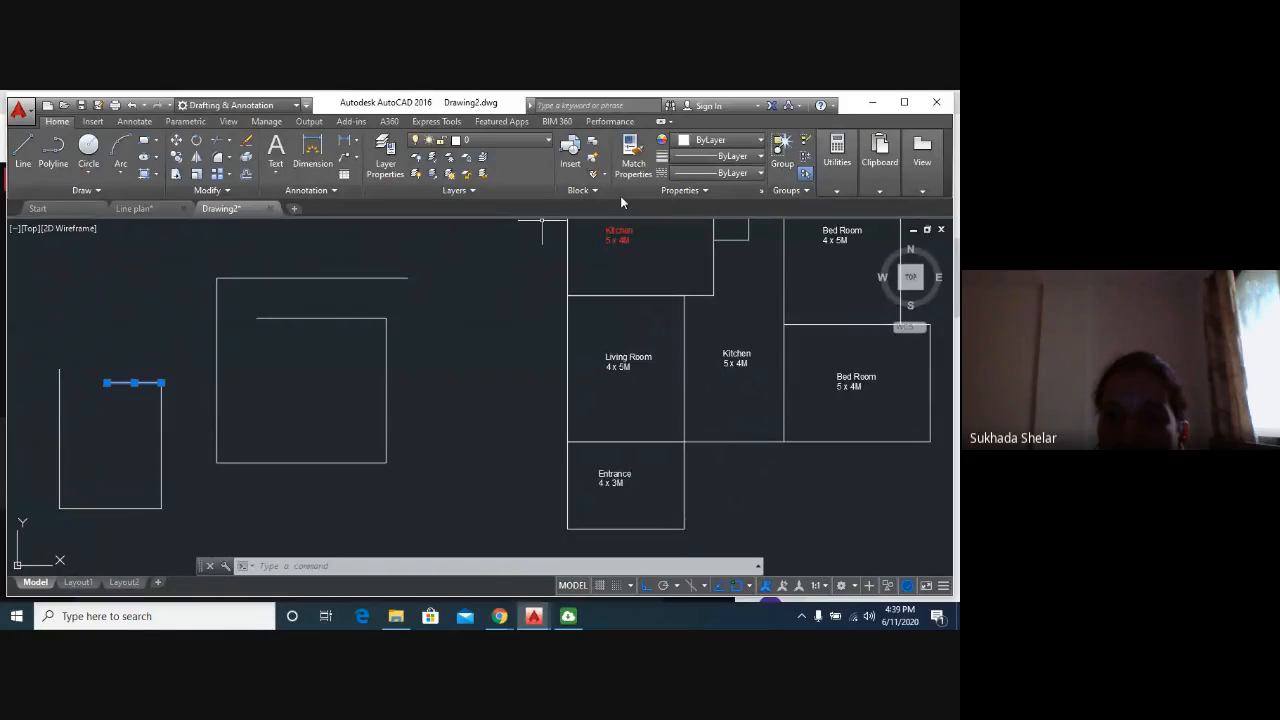
{"action": "left_click", "coordinate": [454, 258]}
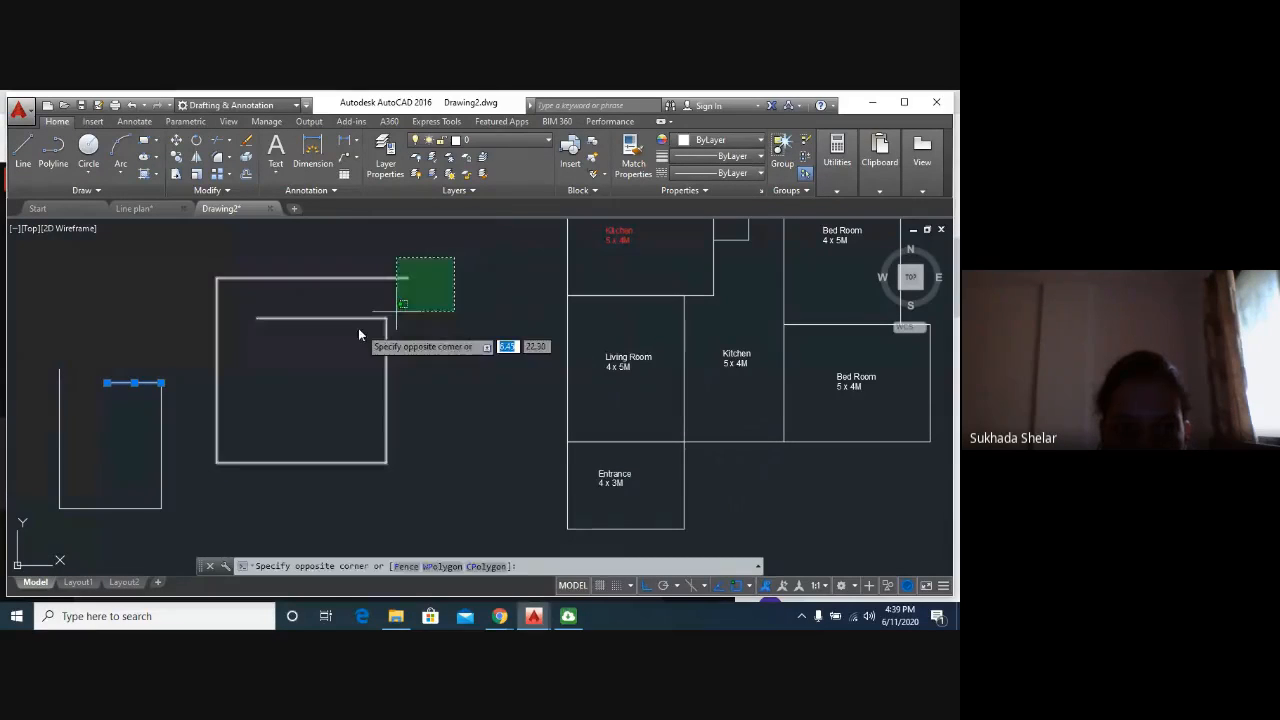
{"action": "left_click", "coordinate": [38, 522]}
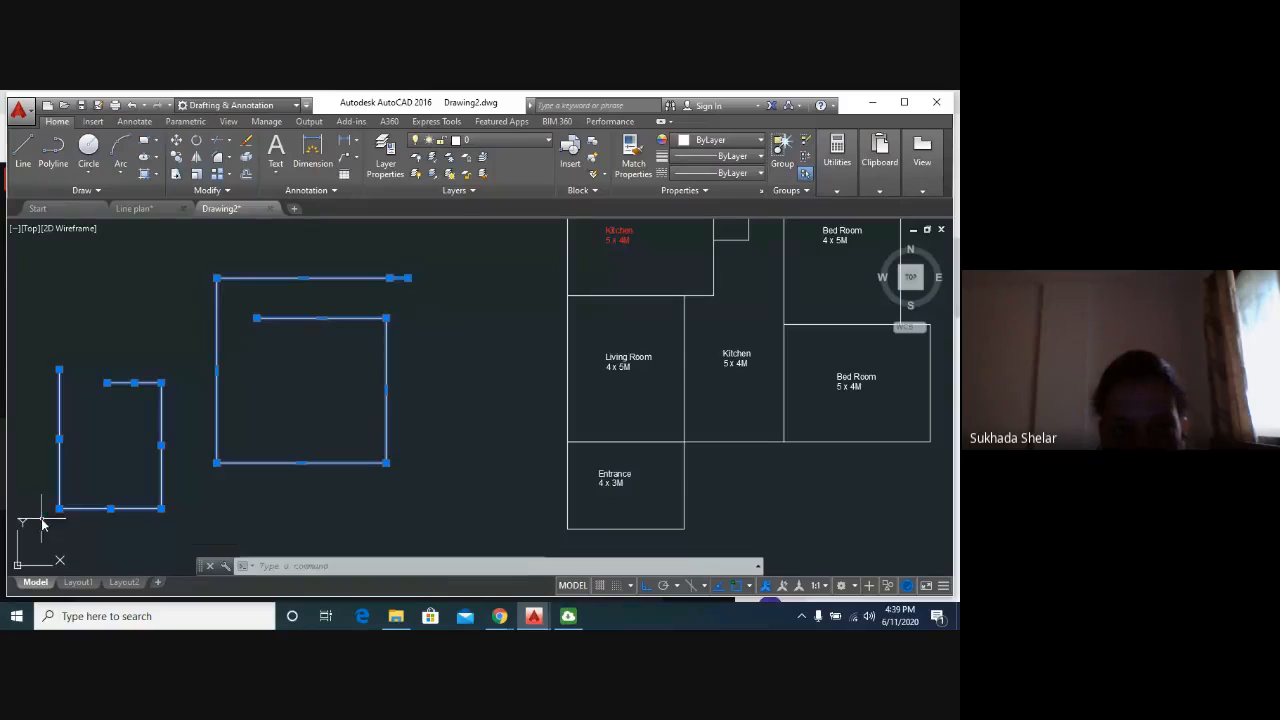
{"action": "key", "text": "Escape"}
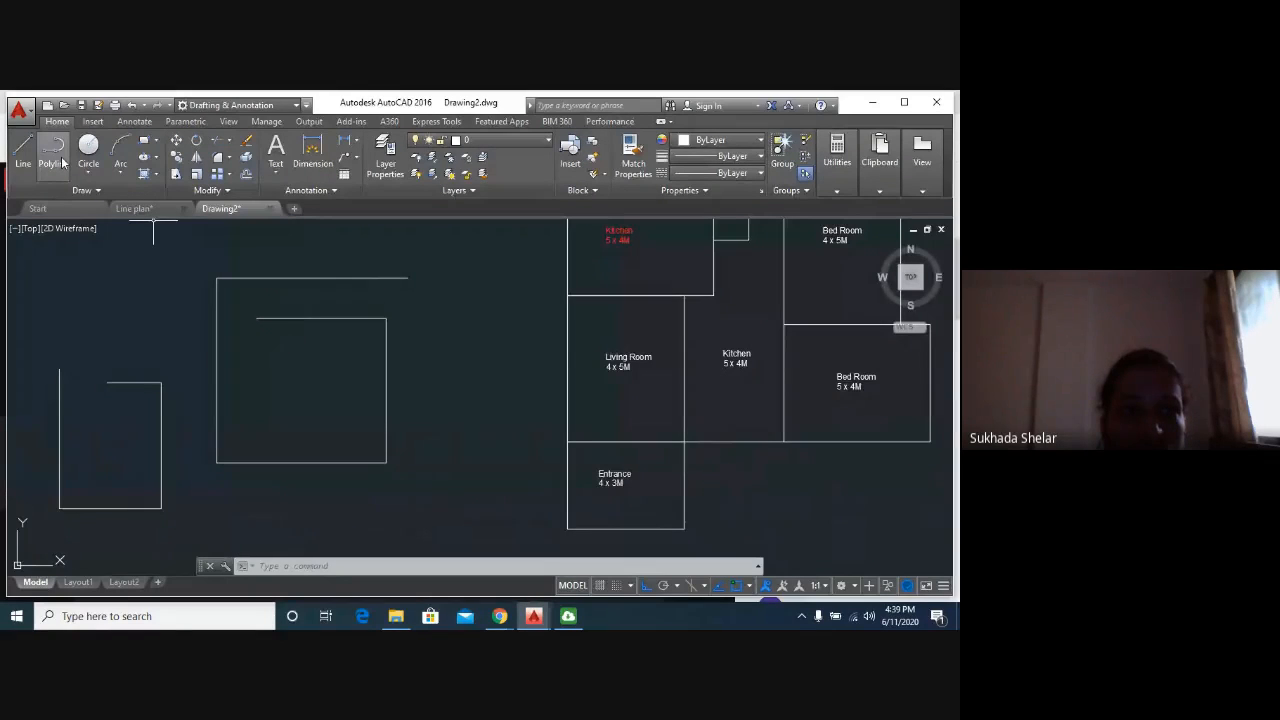
Delete the spiral polyline and the open rectangle of lines beside the plan.
{"action": "left_click", "coordinate": [447, 272]}
{"action": "left_click", "coordinate": [63, 523]}
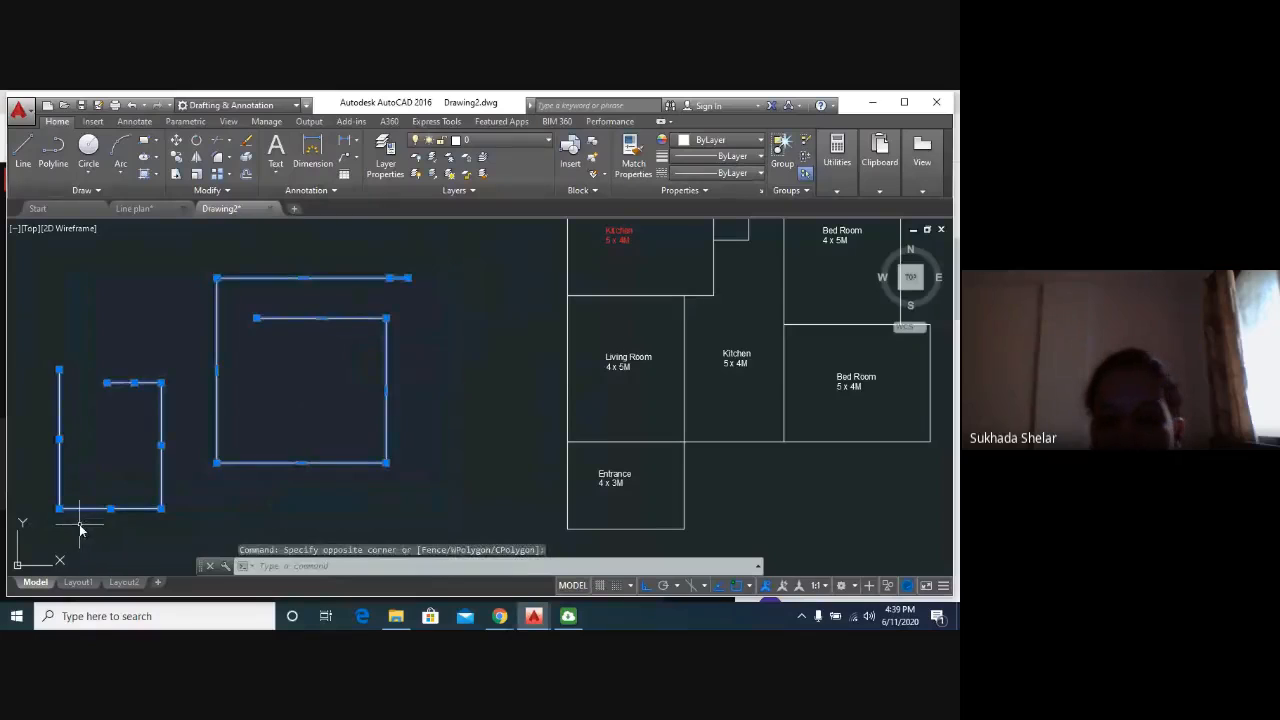
{"action": "key", "text": "Delete"}
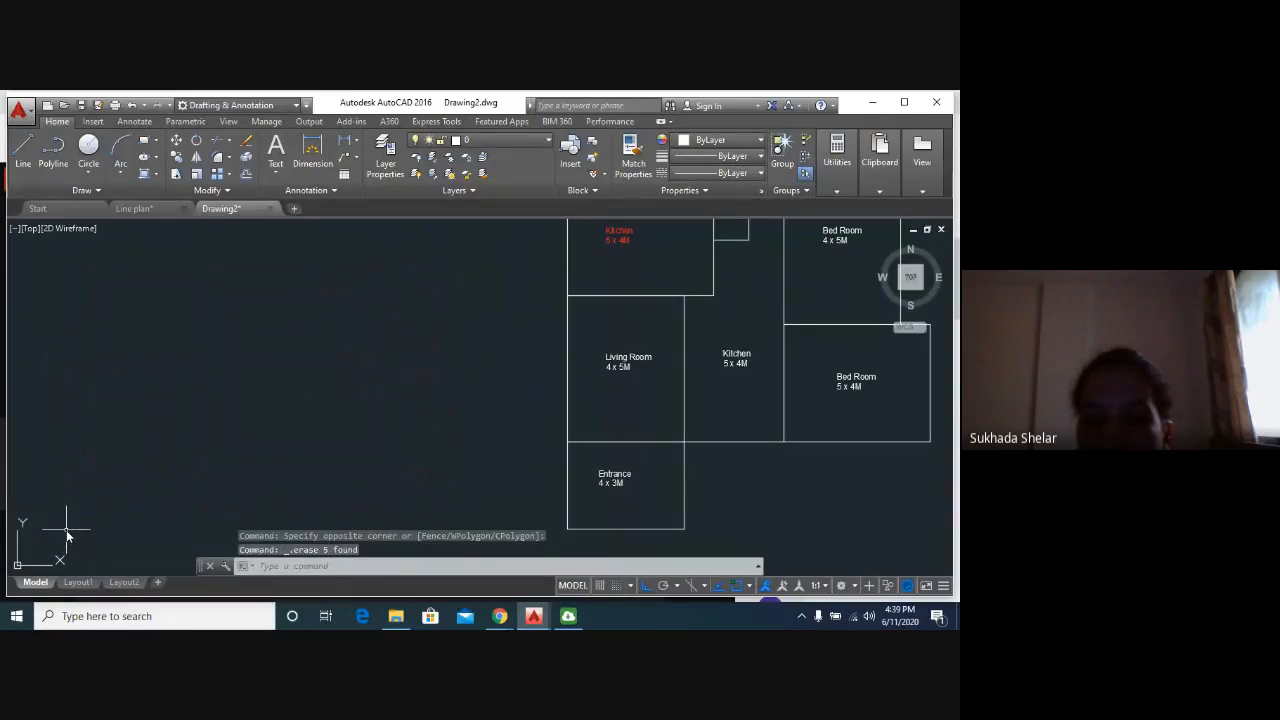
Draw a polyline beside the plan with a horizontal straight segment continued by a semicircular arc ending 4 units straight below it.
{"action": "left_click", "coordinate": [55, 152]}
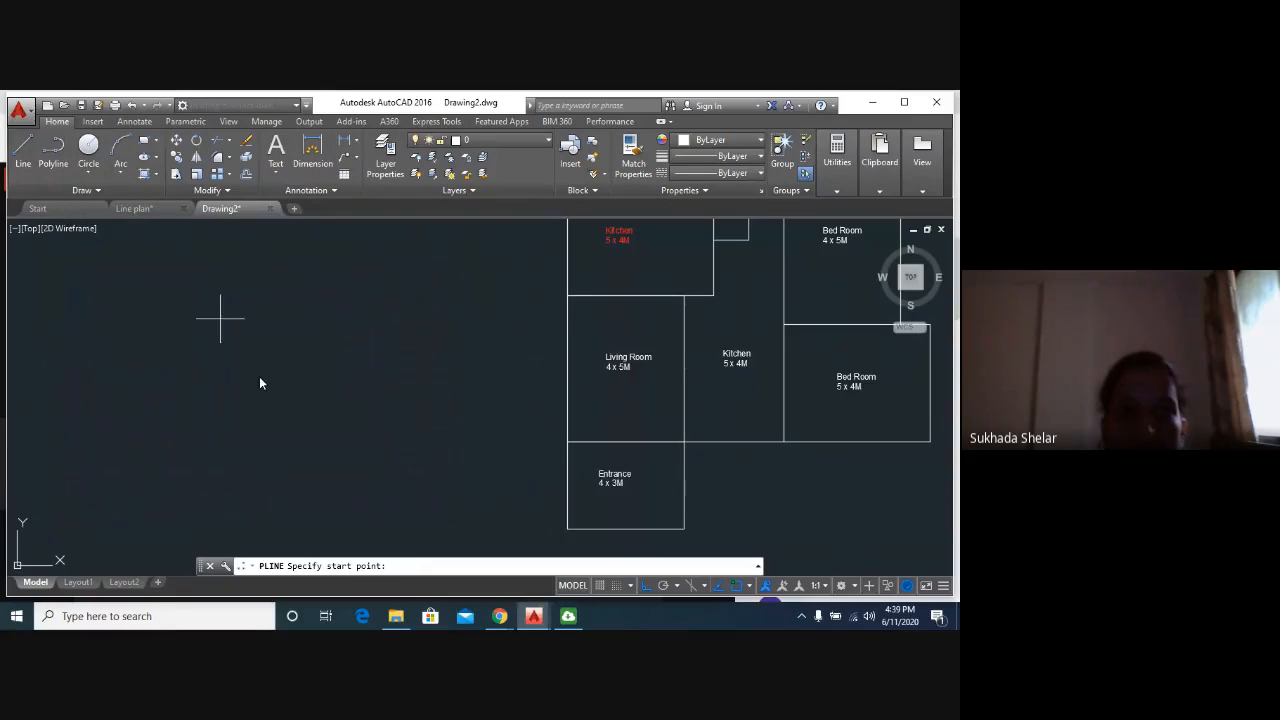
{"action": "left_click", "coordinate": [212, 381]}
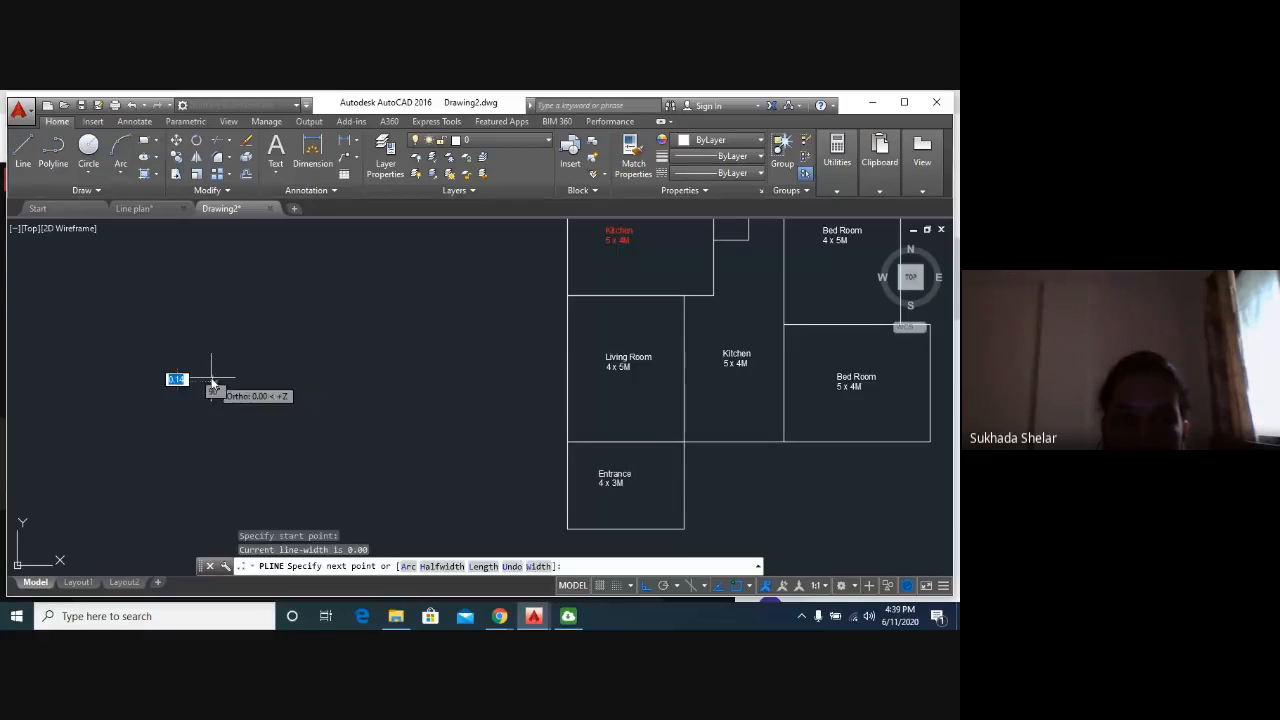
{"action": "left_click", "coordinate": [342, 380]}
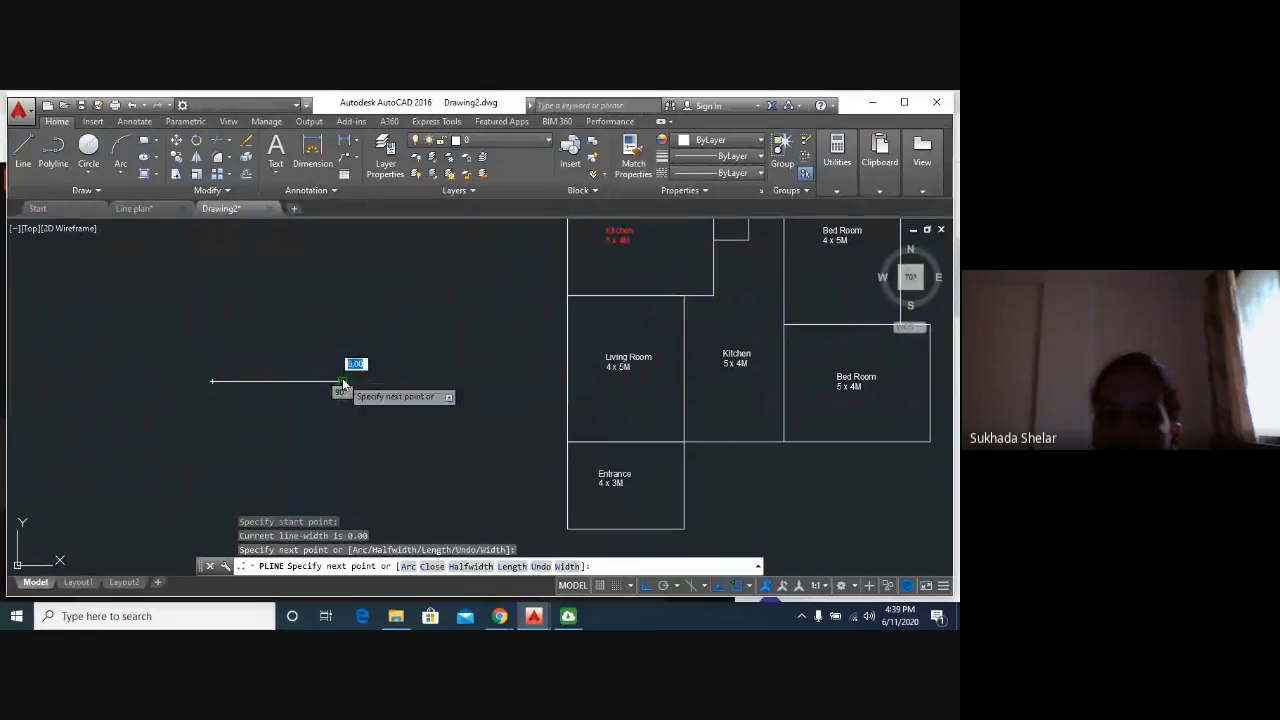
{"action": "right_click", "coordinate": [342, 382]}
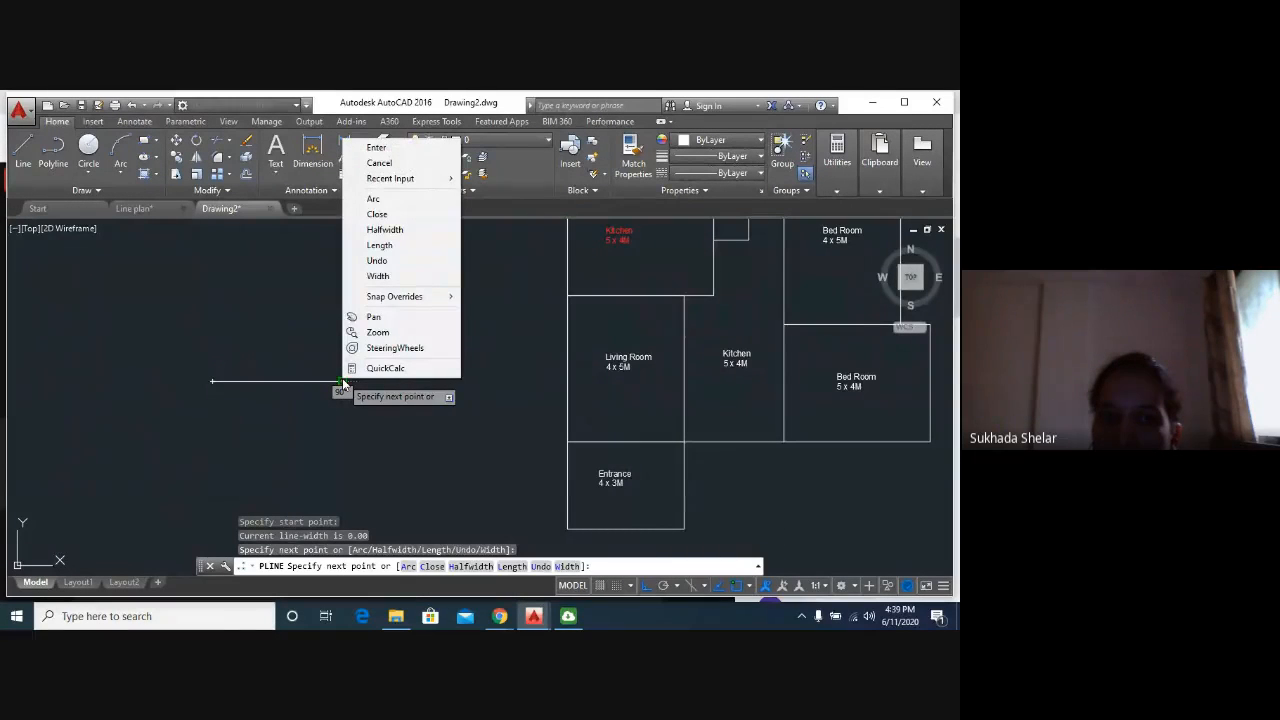
{"action": "left_click", "coordinate": [416, 200]}
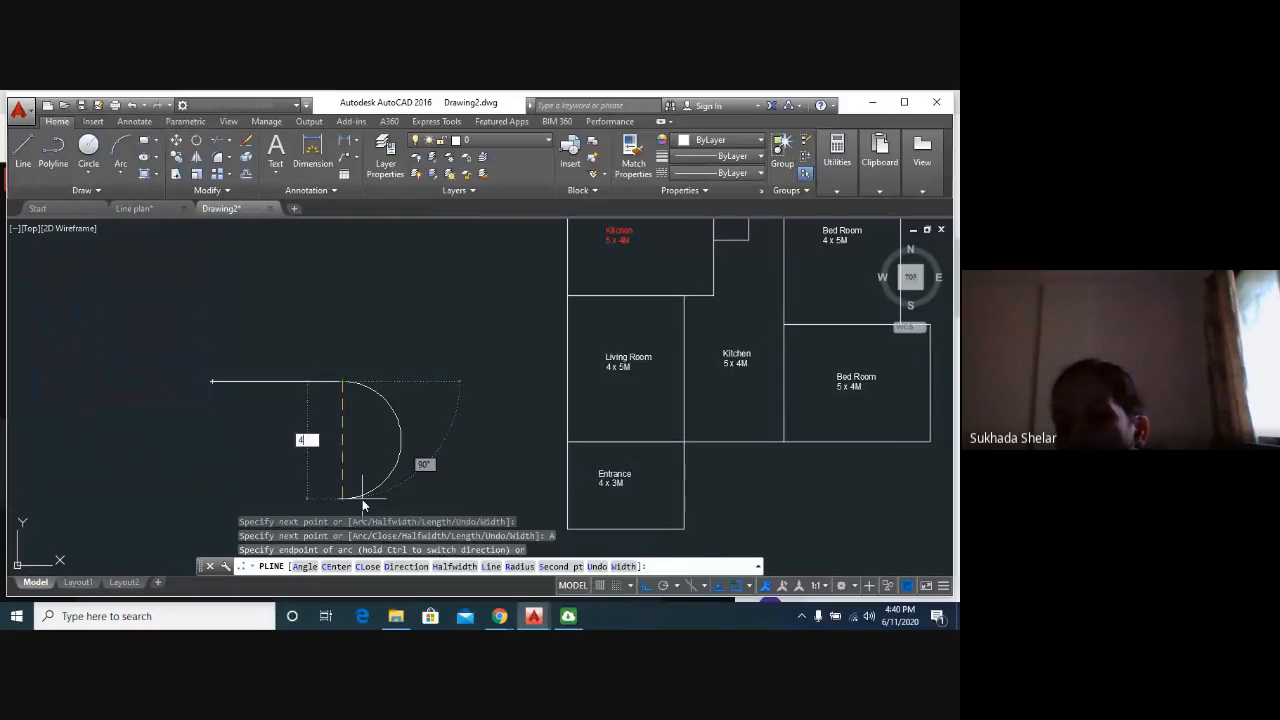
{"action": "type", "text": "4"}
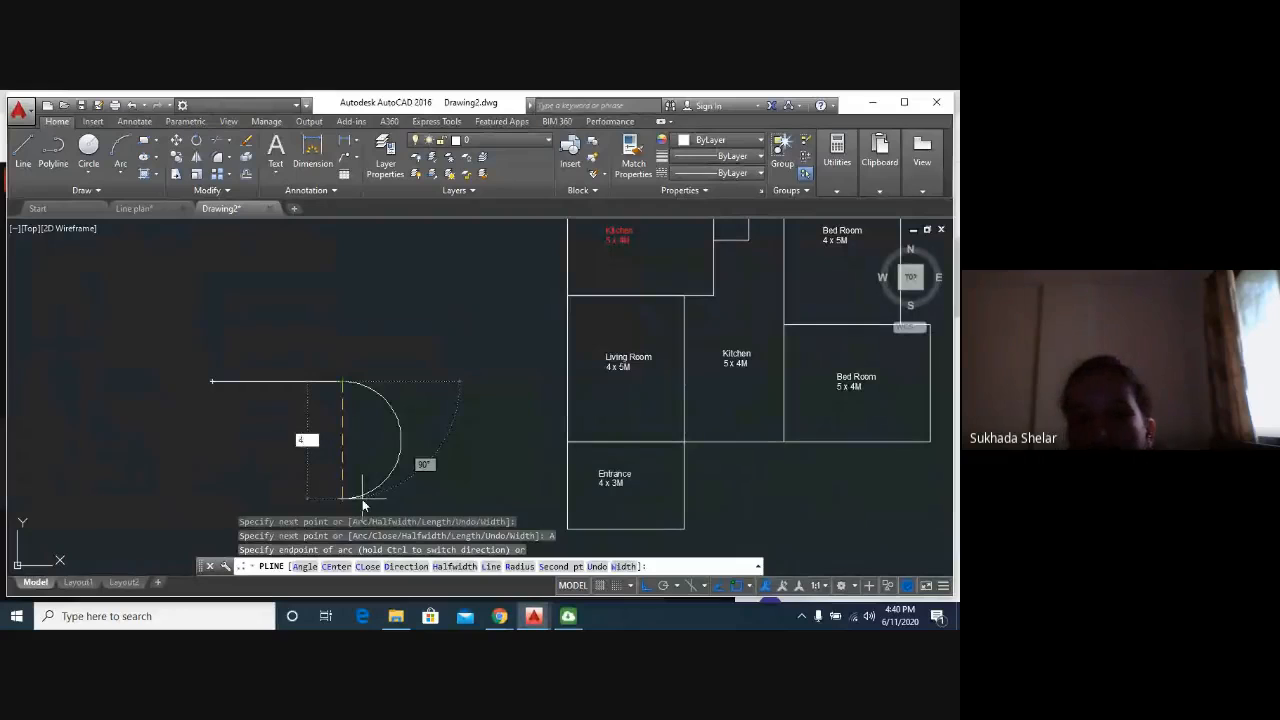
{"action": "key", "text": "Return"}
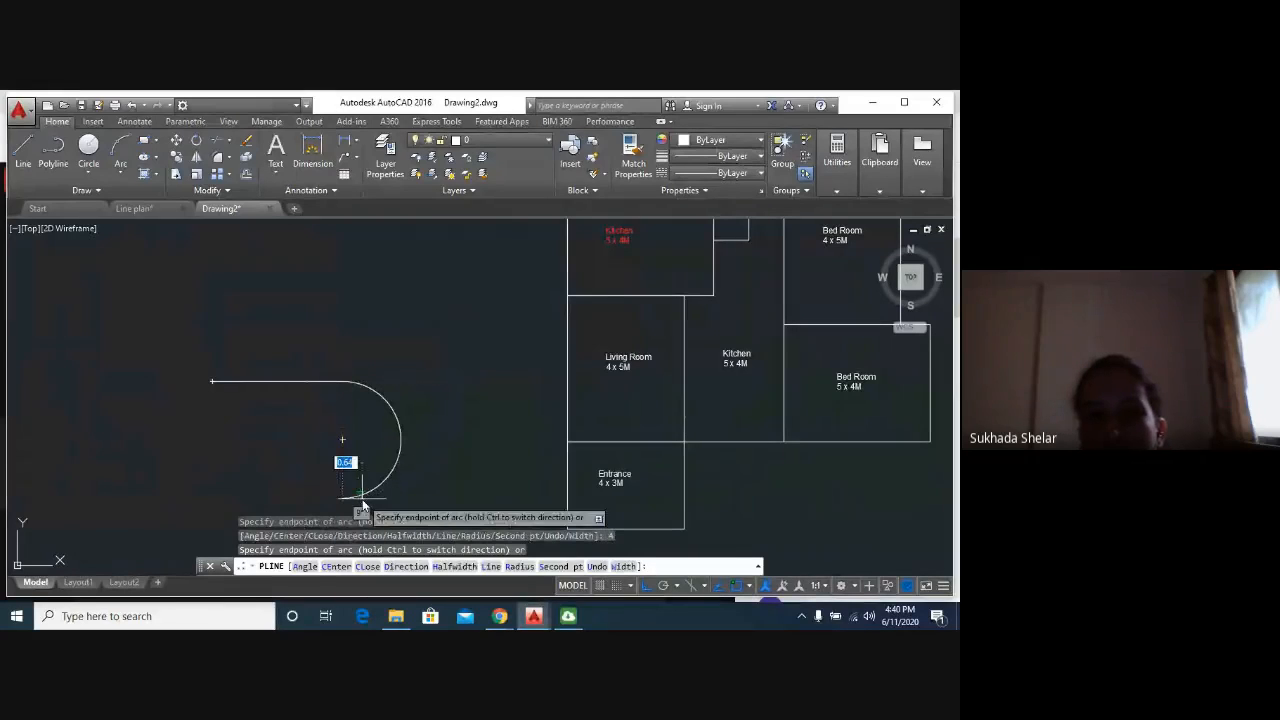
{"action": "left_click", "coordinate": [298, 534]}
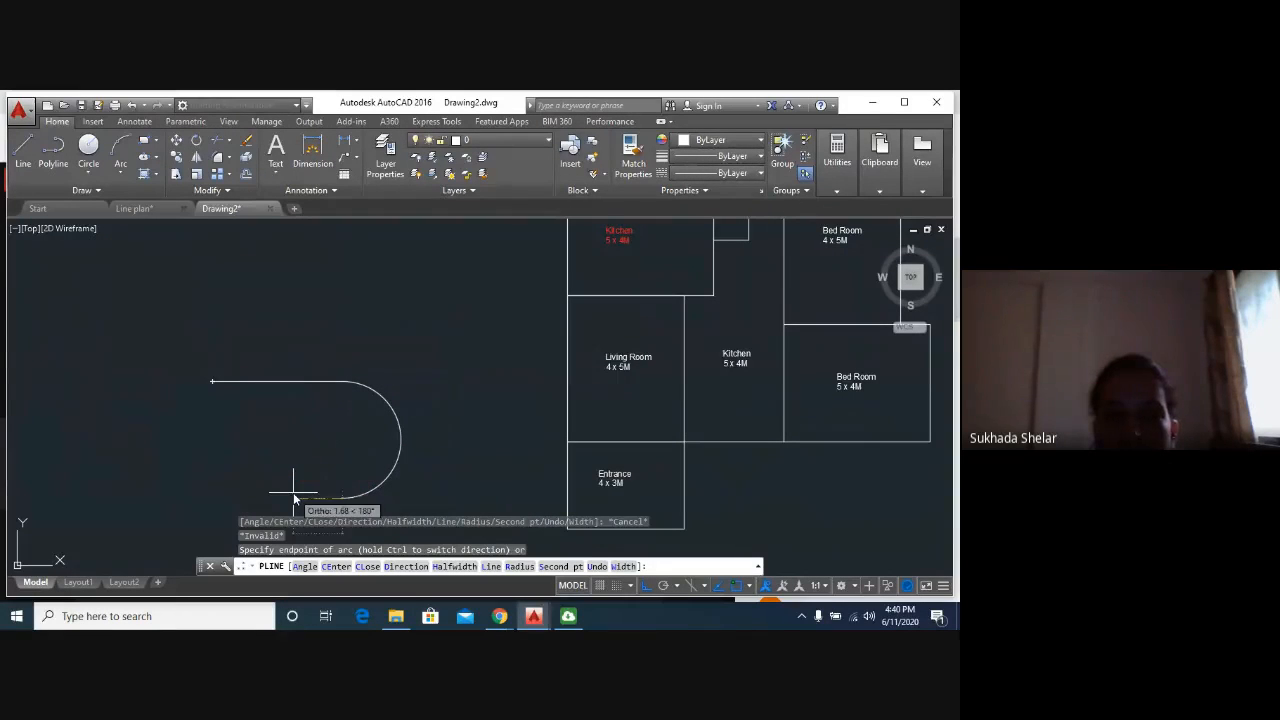
{"action": "key", "text": "Escape"}
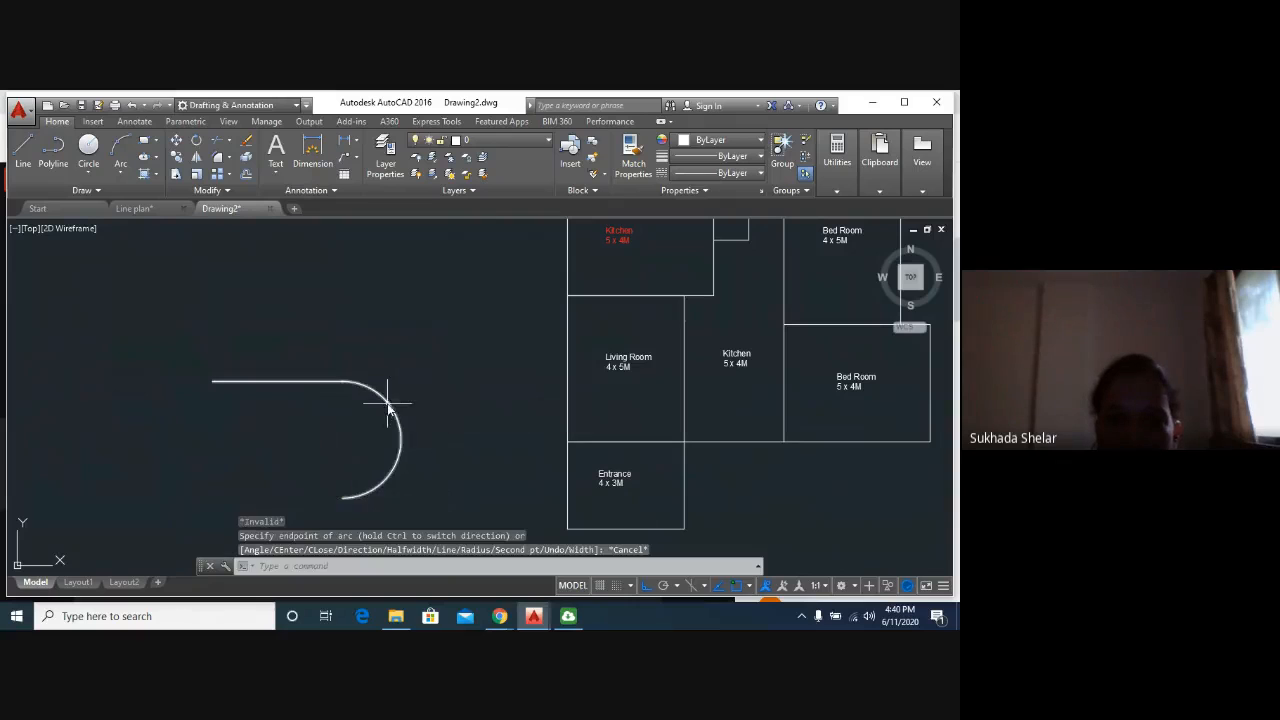
Select the line-and-arc polyline as one object, clear the selection, and delete the polyline beside the plan.
{"action": "scroll", "coordinate": [460, 398], "scroll_direction": "down", "scroll_amount": 2}
{"action": "mouse_move", "coordinate": [460, 398]}
{"action": "middle_mouse_down"}
{"action": "mouse_move", "coordinate": [436, 358]}
{"action": "mouse_move", "coordinate": [509, 424]}
{"action": "middle_mouse_up"}
{"action": "scroll", "coordinate": [434, 380], "scroll_direction": "up", "scroll_amount": 2}
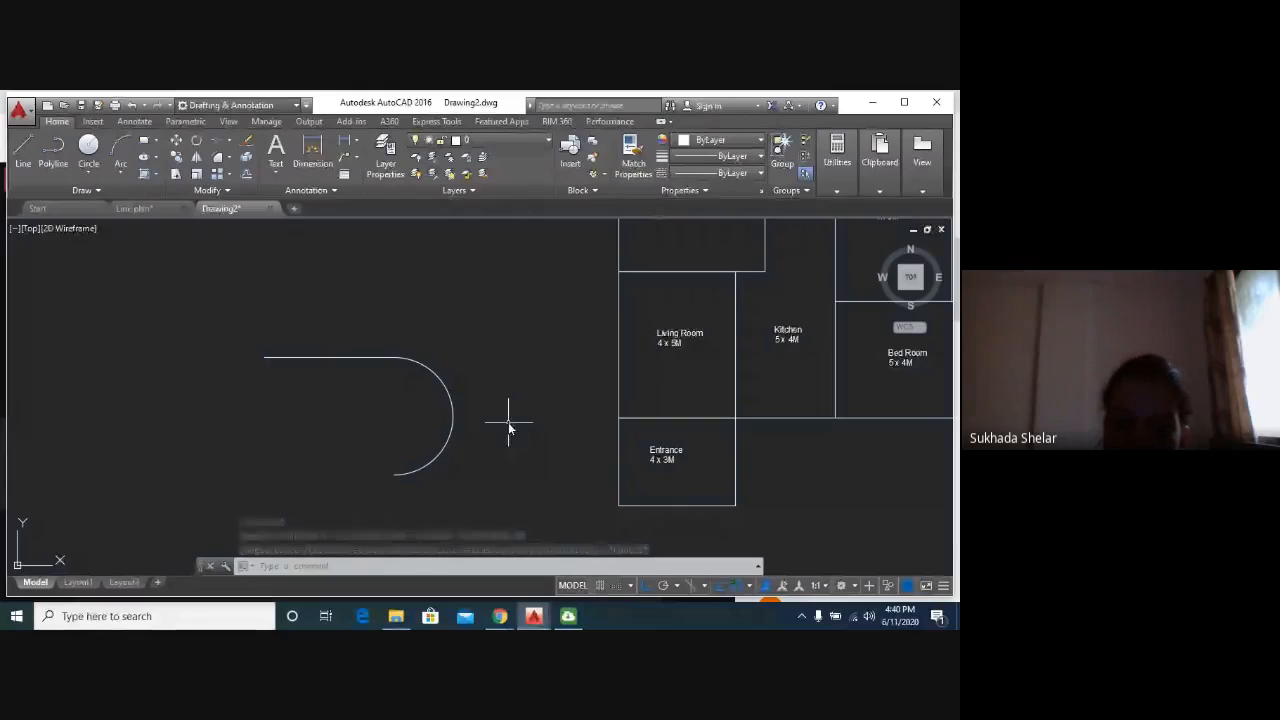
{"action": "mouse_move", "coordinate": [513, 316]}
{"action": "left_mouse_down"}
{"action": "mouse_move", "coordinate": [455, 400]}
{"action": "mouse_move", "coordinate": [271, 403]}
{"action": "left_mouse_up"}
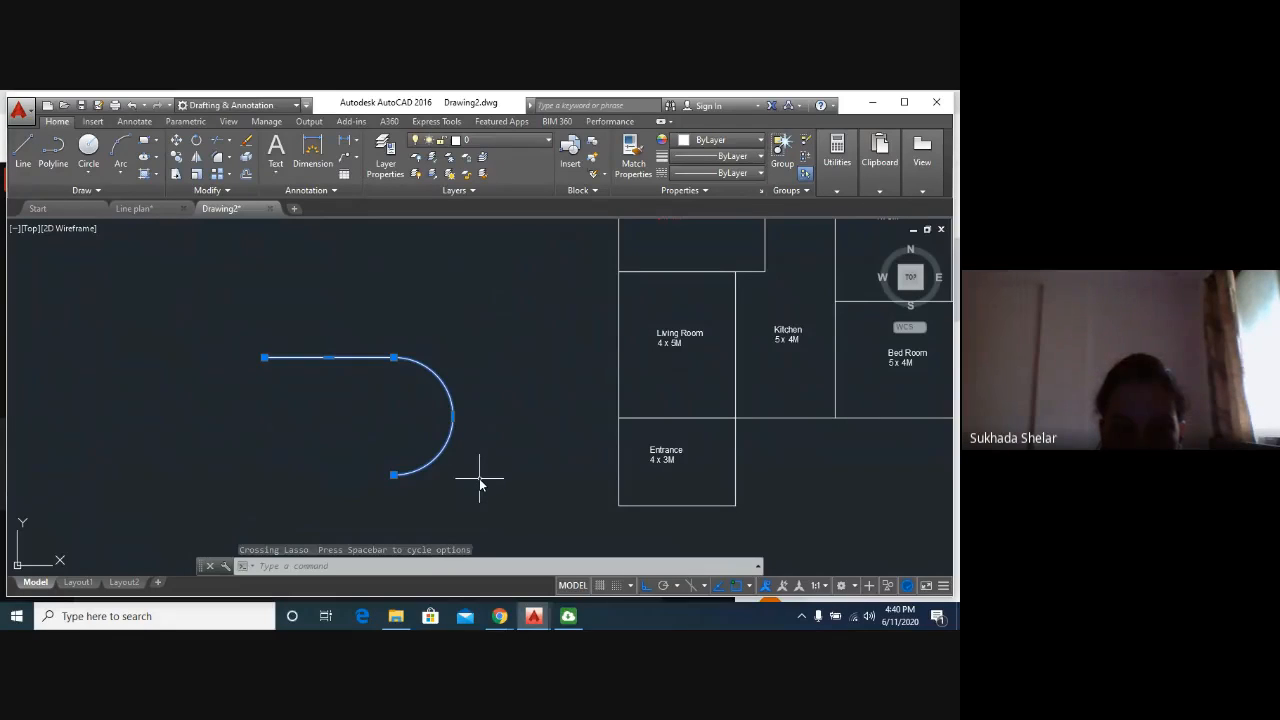
{"action": "key", "text": "Escape"}
{"action": "left_click", "coordinate": [535, 309]}
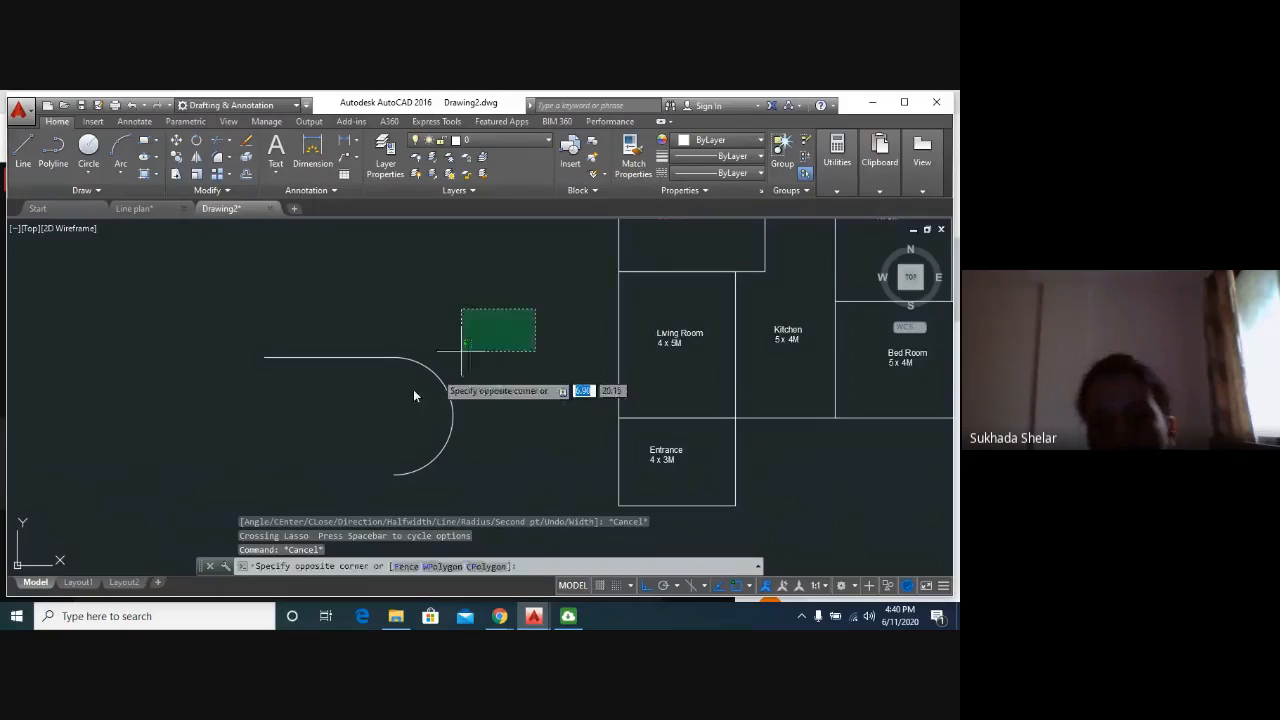
{"action": "left_click", "coordinate": [414, 396]}
{"action": "key", "text": "Delete"}
Trace the house plan's full outer boundary with one polyline, starting at the Entrance's lower outer corner and following every outer corner.
{"action": "middle_click_drag", "start_coordinate": [677, 403], "coordinate": [465, 440]}
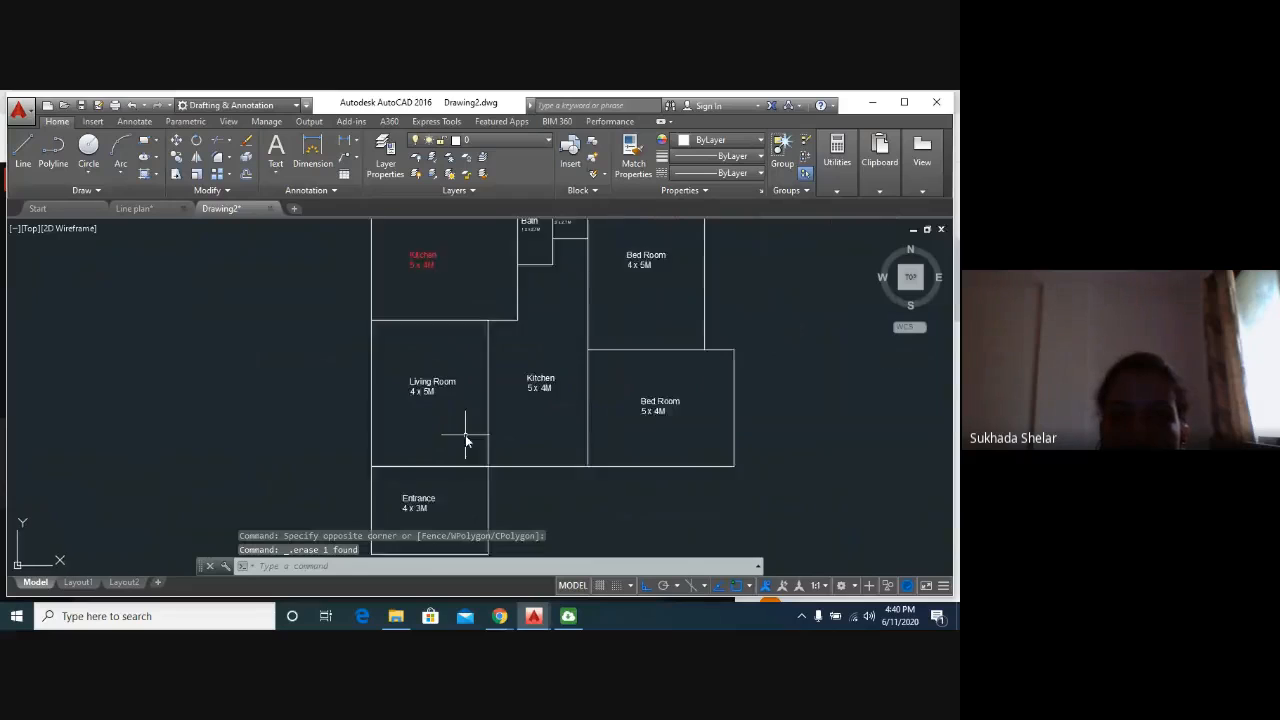
{"action": "scroll", "coordinate": [465, 440], "scroll_direction": "down", "scroll_amount": 1}
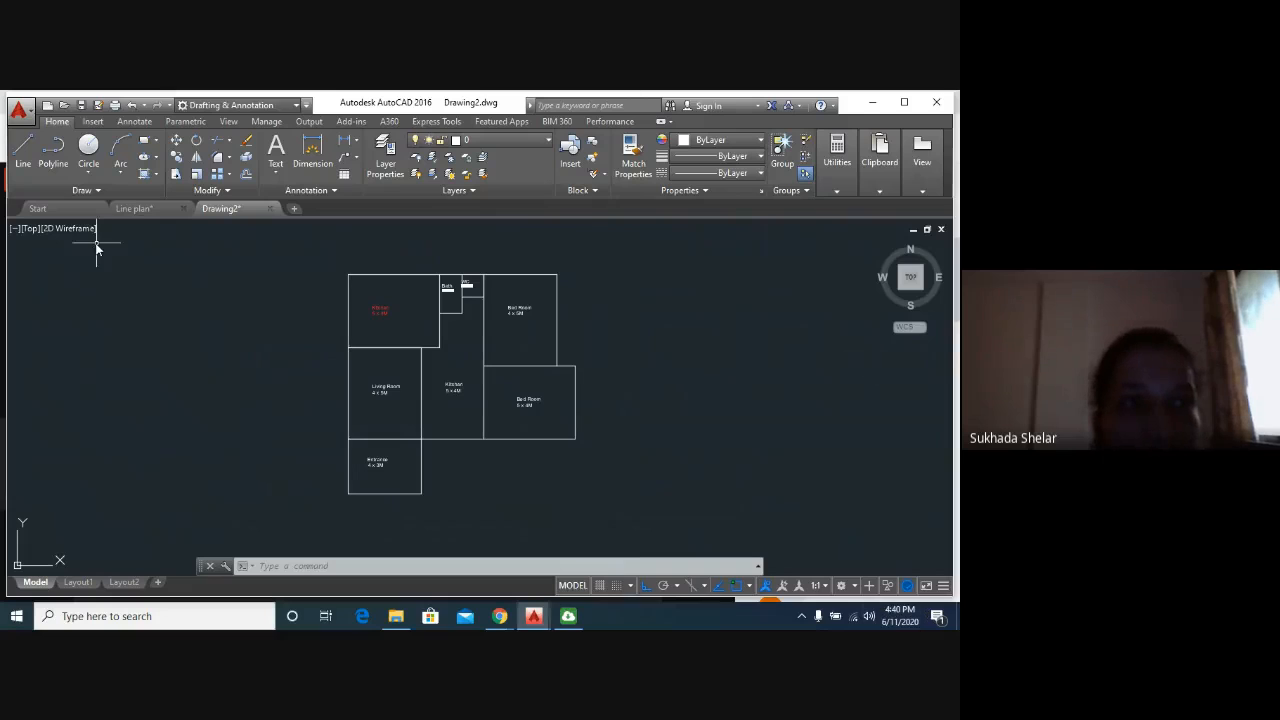
{"action": "left_click", "coordinate": [59, 166]}
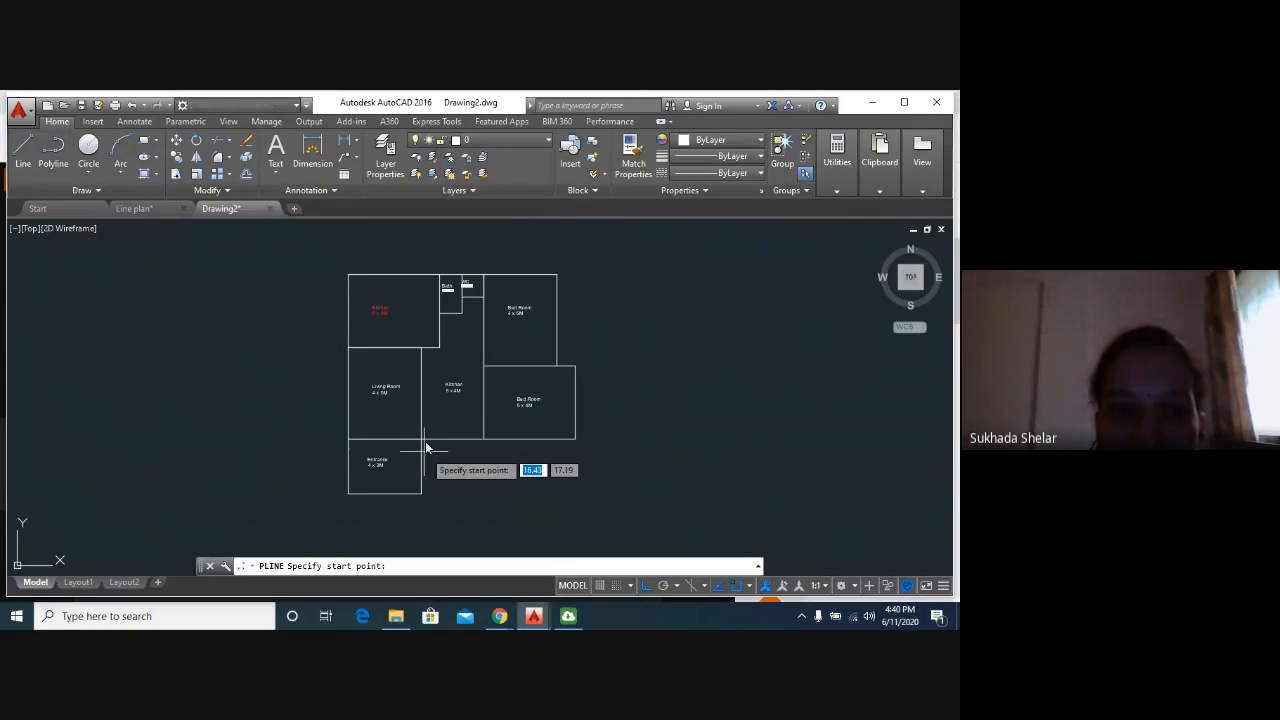
{"action": "scroll", "coordinate": [425, 441], "scroll_direction": "up", "scroll_amount": 2}
{"action": "left_click", "coordinate": [245, 527]}
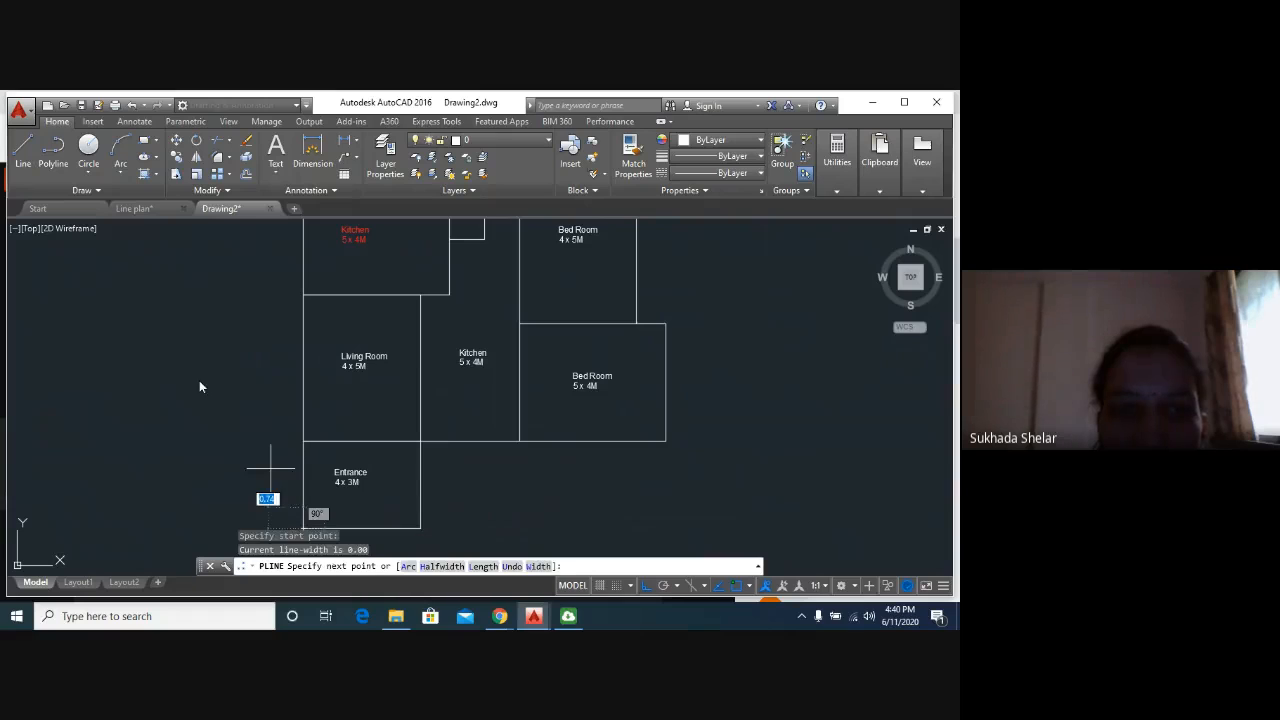
{"action": "scroll", "coordinate": [272, 300], "scroll_direction": "down", "scroll_amount": 2}
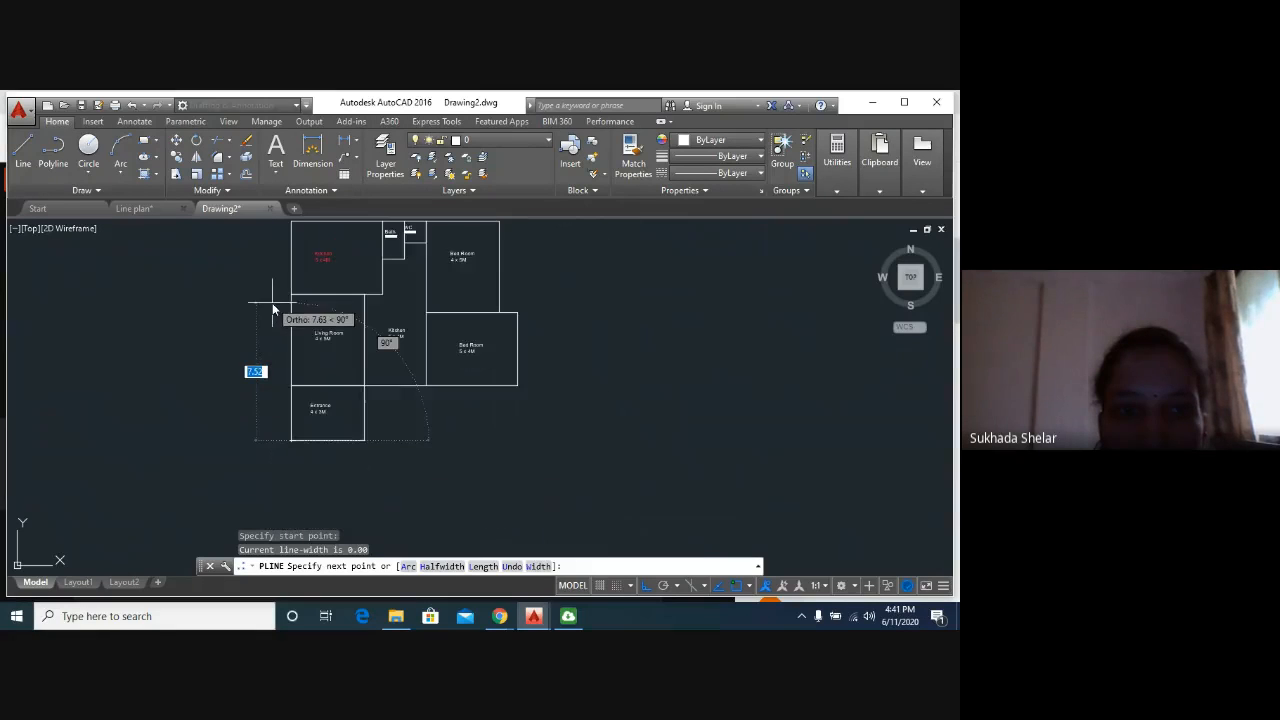
{"action": "middle_click_drag", "start_coordinate": [272, 303], "coordinate": [304, 404]}
{"action": "left_click", "coordinate": [323, 325]}
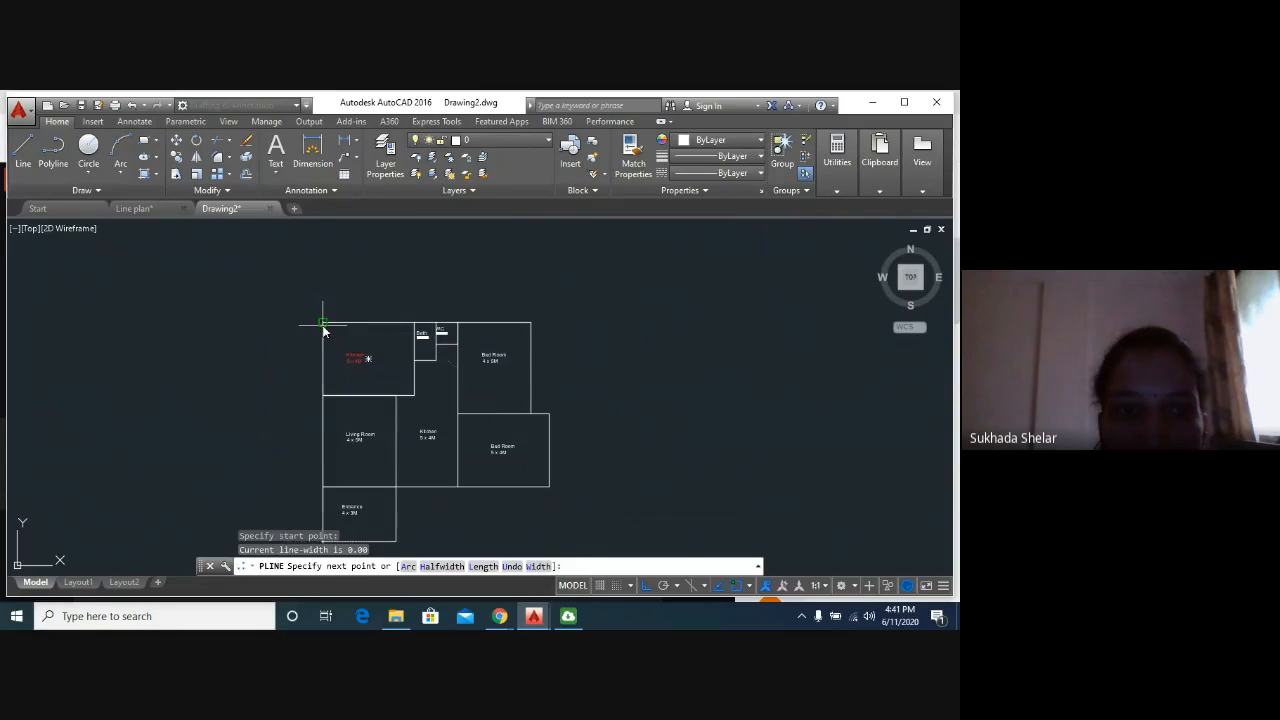
{"action": "left_click", "coordinate": [323, 325]}
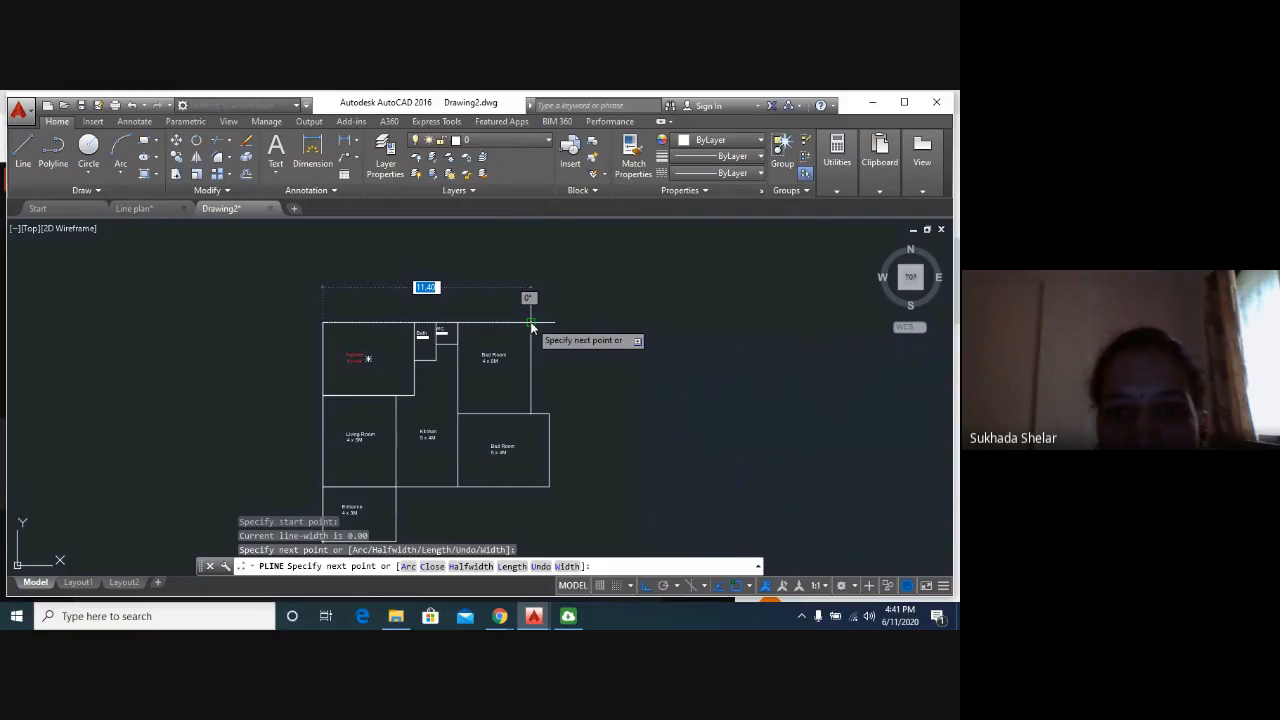
{"action": "left_click", "coordinate": [531, 322]}
{"action": "left_click", "coordinate": [549, 487]}
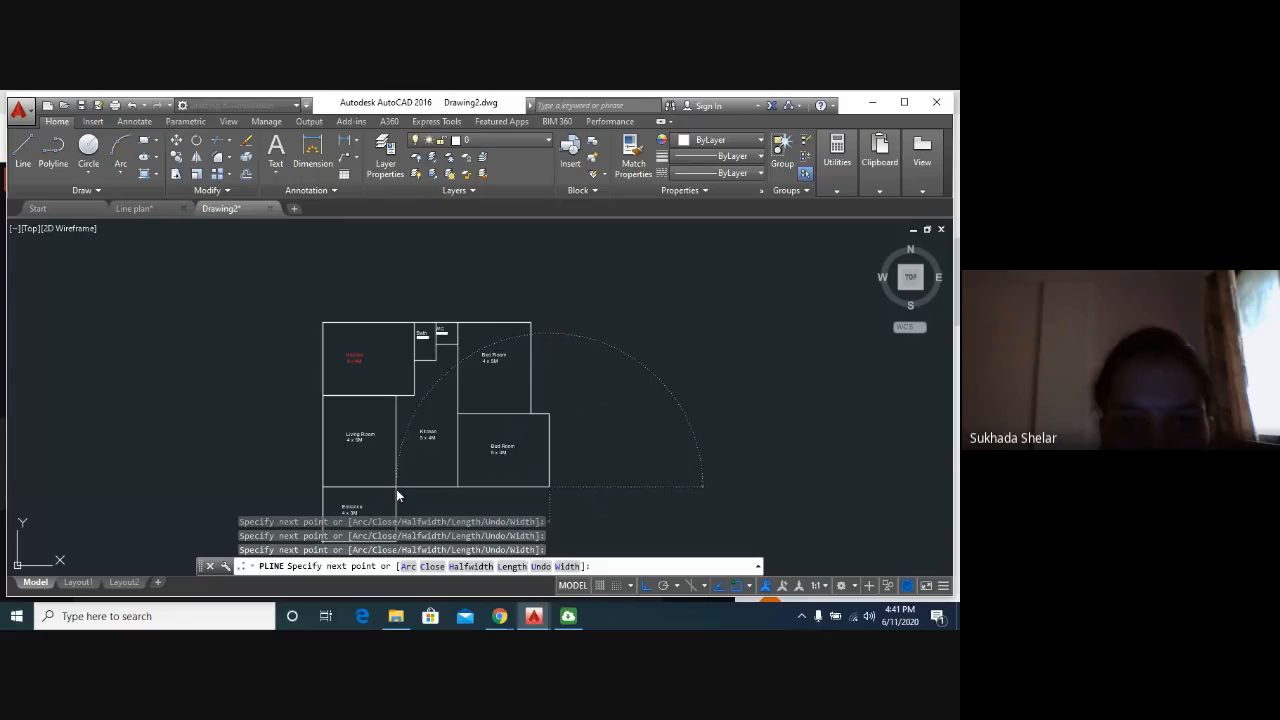
{"action": "left_click", "coordinate": [397, 488]}
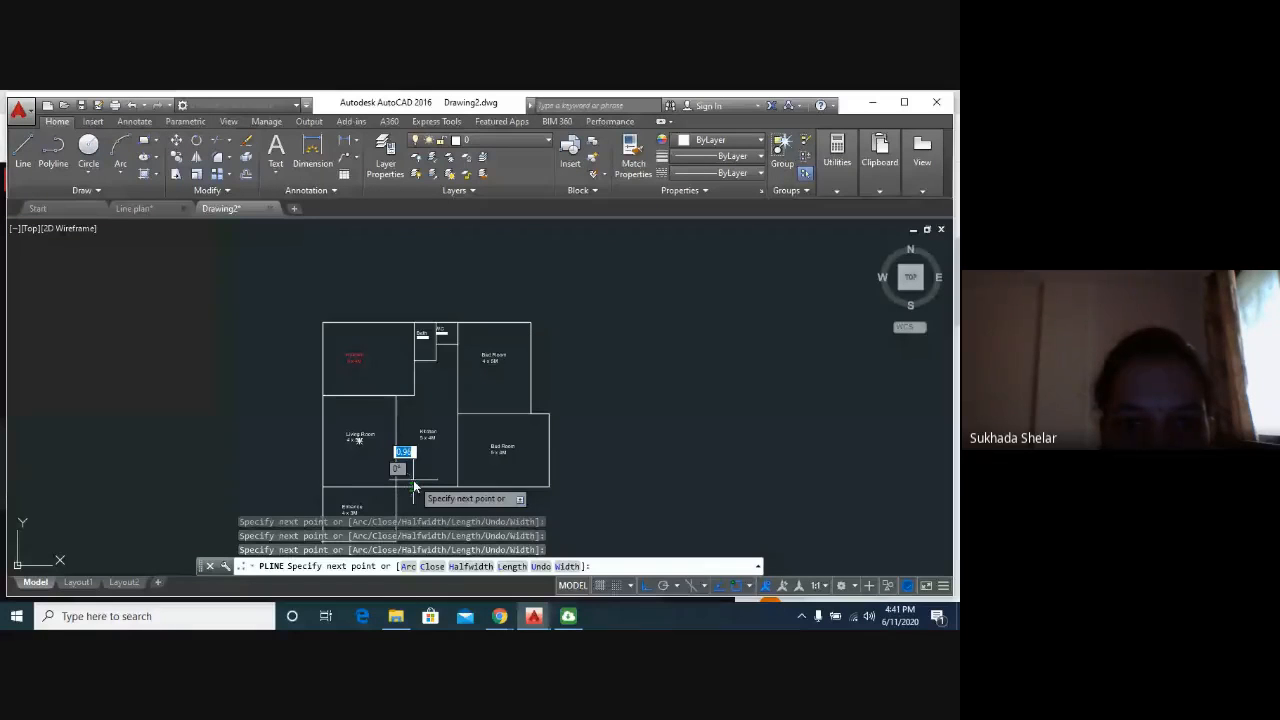
Select the traced boundary polyline to check that it runs around the whole plan, and clear the selection.
{"action": "scroll", "coordinate": [400, 475], "scroll_direction": "up", "scroll_amount": 2}
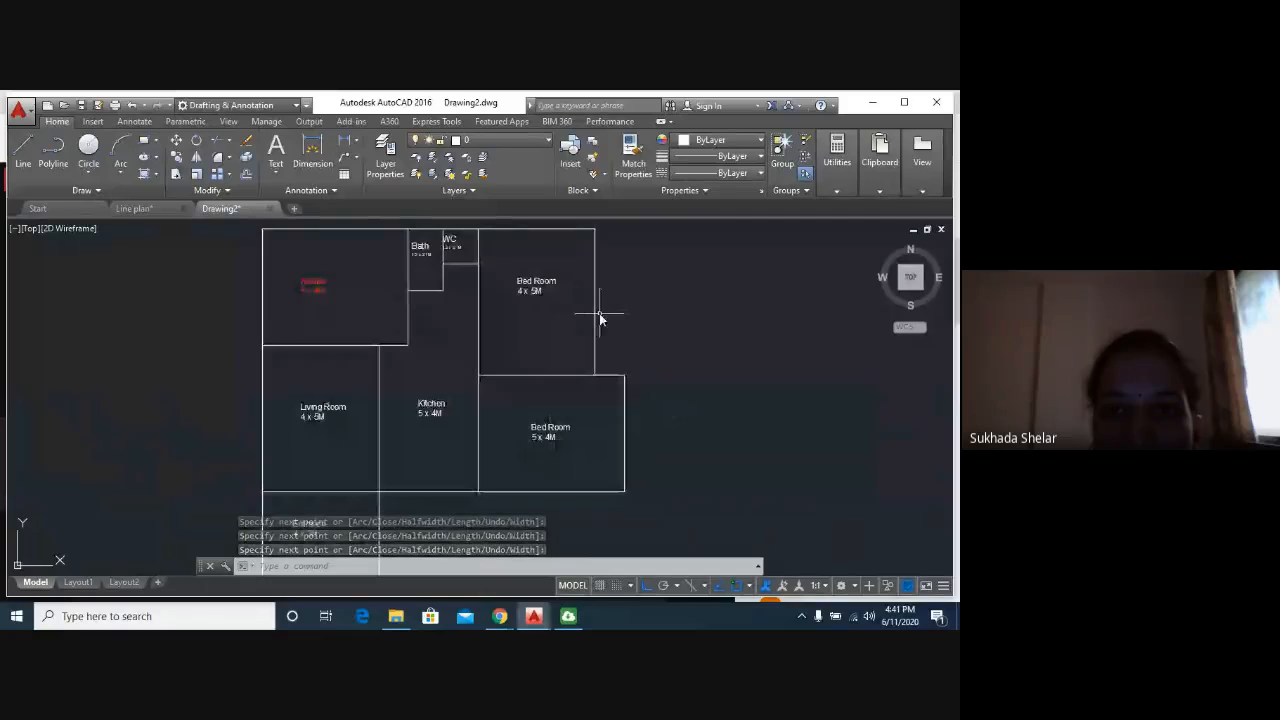
{"action": "left_click", "coordinate": [594, 318]}
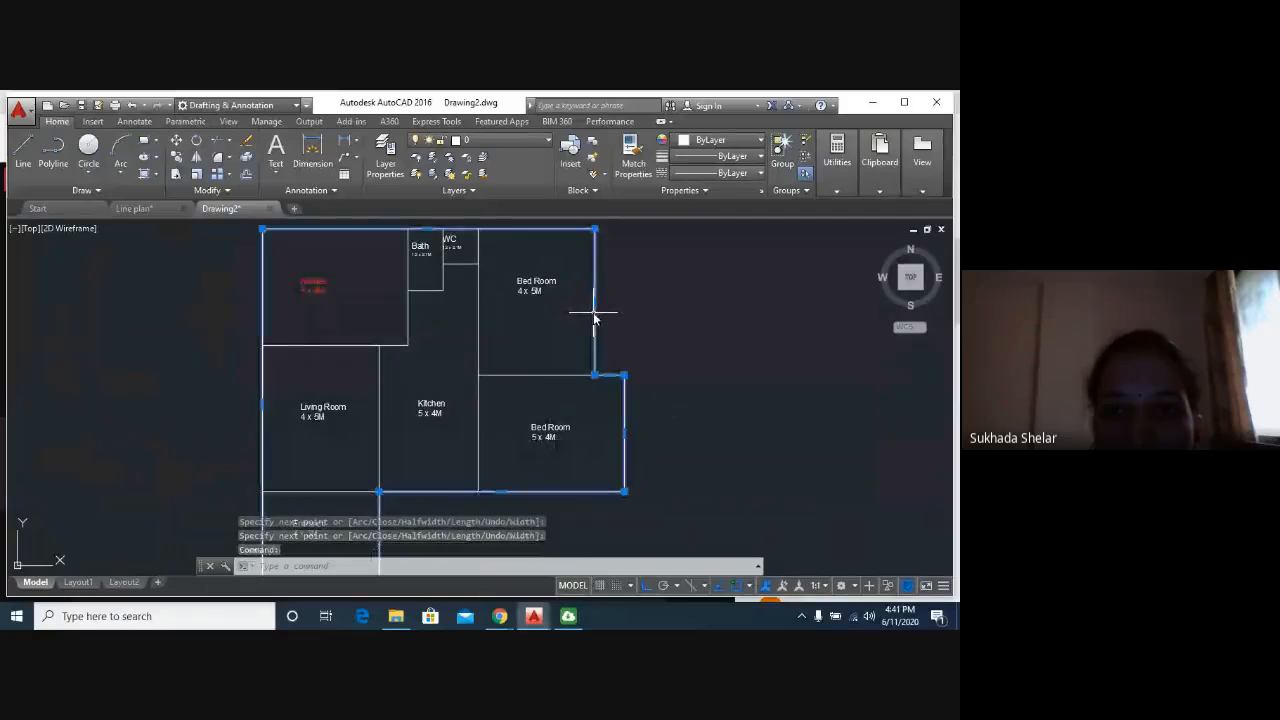
{"action": "scroll", "coordinate": [620, 340], "scroll_direction": "down", "scroll_amount": 4}
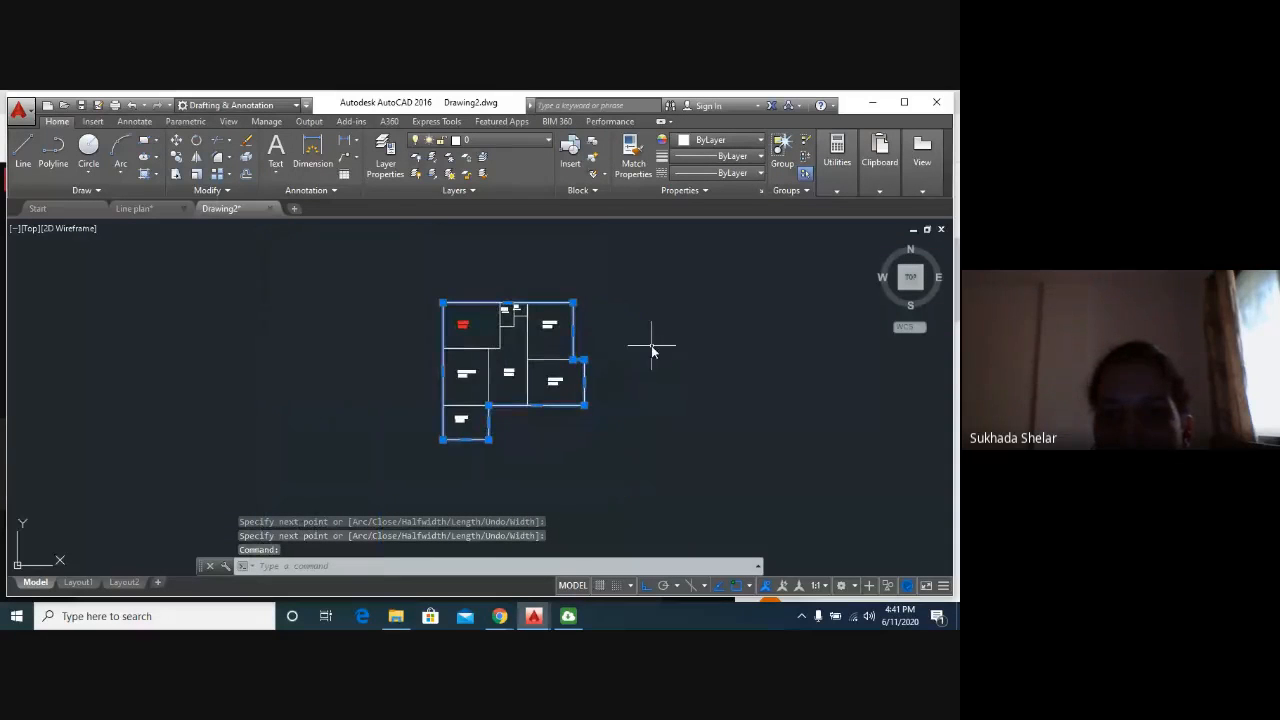
{"action": "scroll", "coordinate": [645, 355], "scroll_direction": "up", "scroll_amount": 2}
{"action": "scroll", "coordinate": [634, 365], "scroll_direction": "up", "scroll_amount": 2}
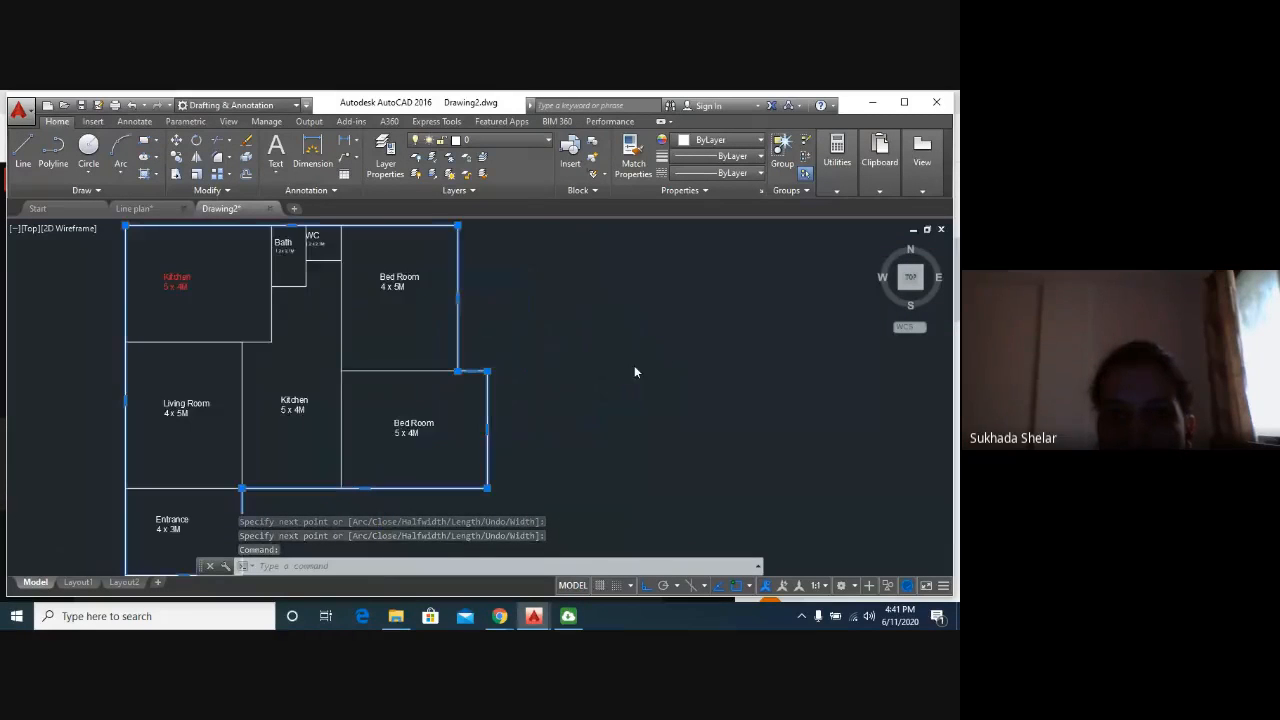
{"action": "scroll", "coordinate": [634, 368], "scroll_direction": "down", "scroll_amount": 2}
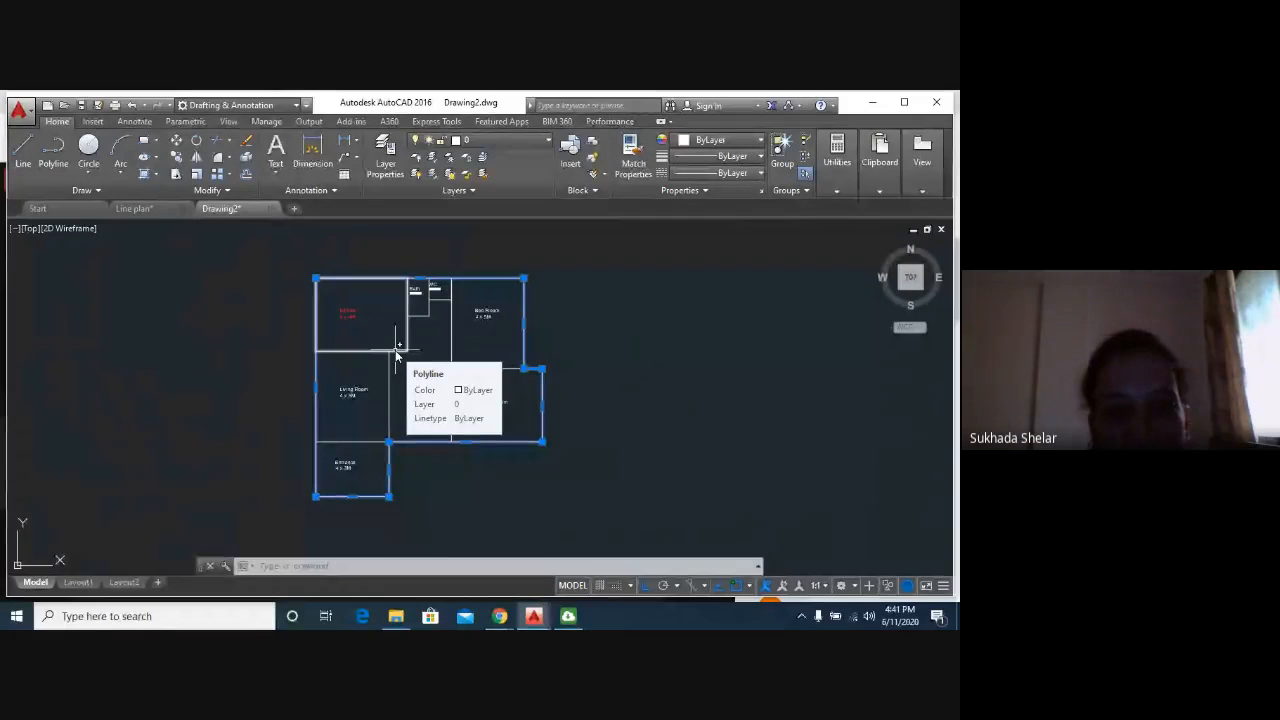
{"action": "key", "text": "Escape"}
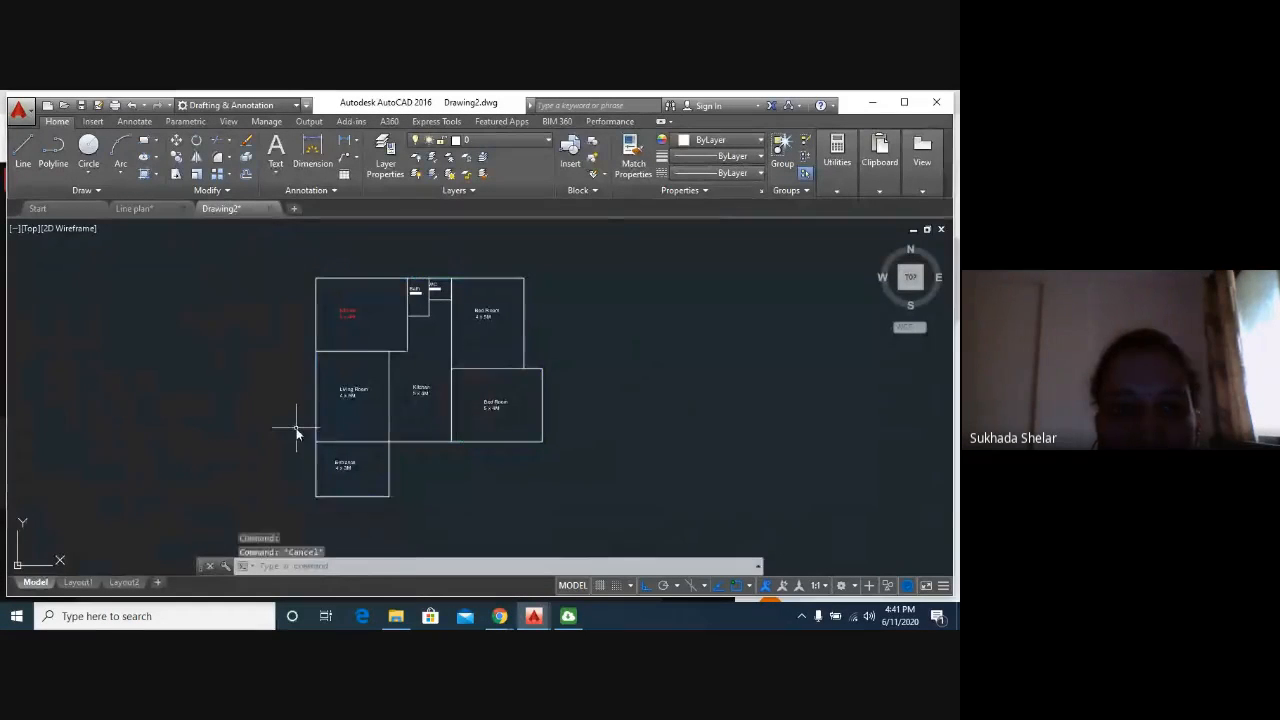
Offset the traced boundary polyline 0.3 outward around the house plan.
{"action": "scroll", "coordinate": [457, 425], "scroll_direction": "up", "scroll_amount": 2}
{"action": "scroll", "coordinate": [455, 425], "scroll_direction": "down", "scroll_amount": 2}
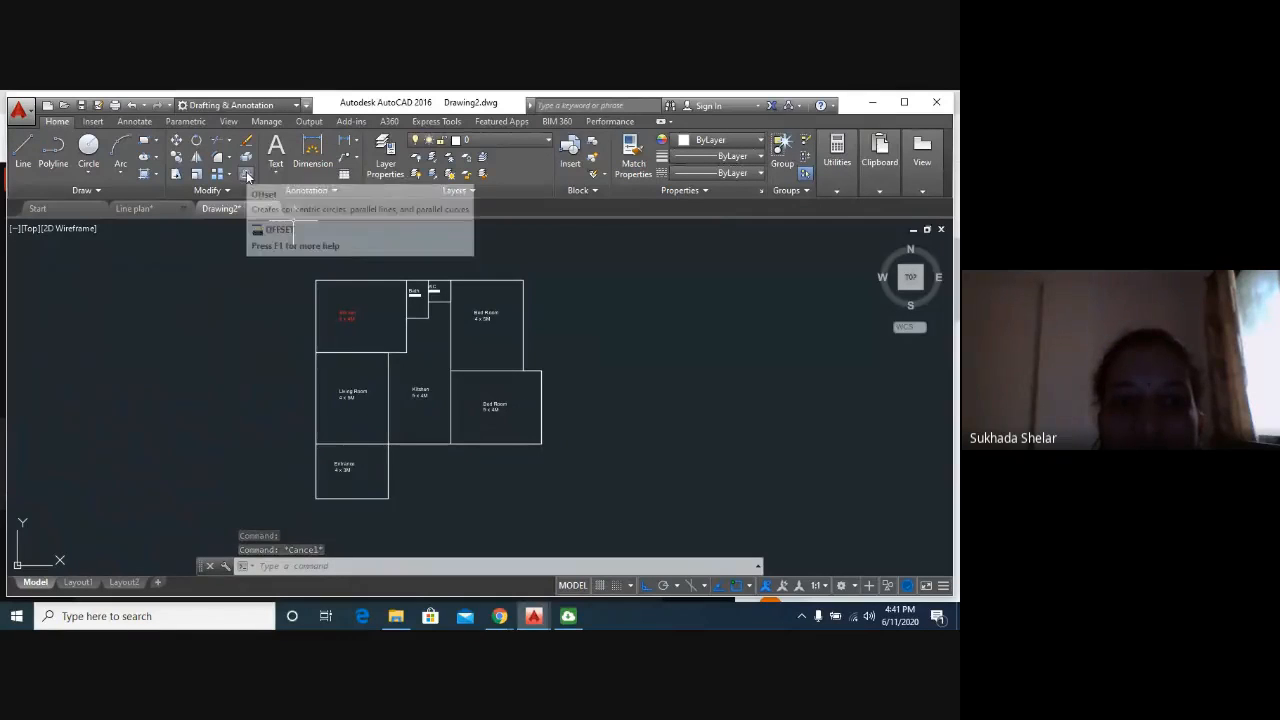
{"action": "type", "text": "o"}
{"action": "key", "text": "Return"}
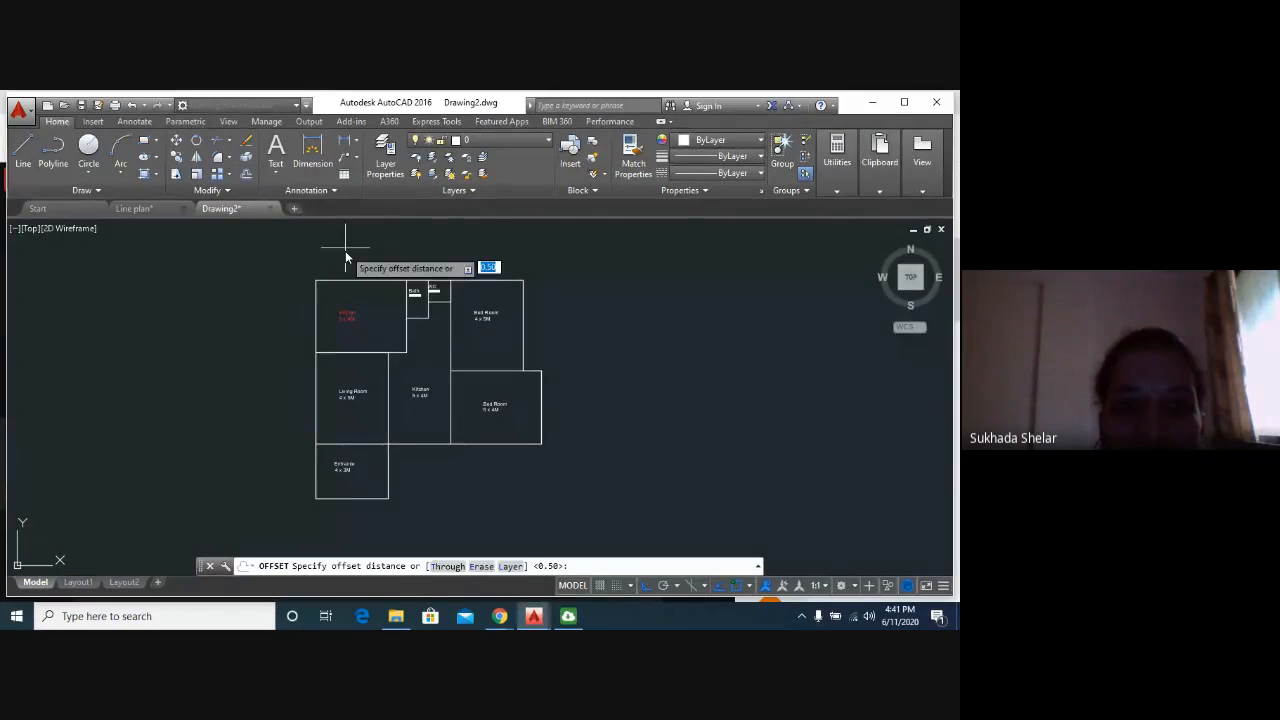
{"action": "left_click", "coordinate": [315, 280]}
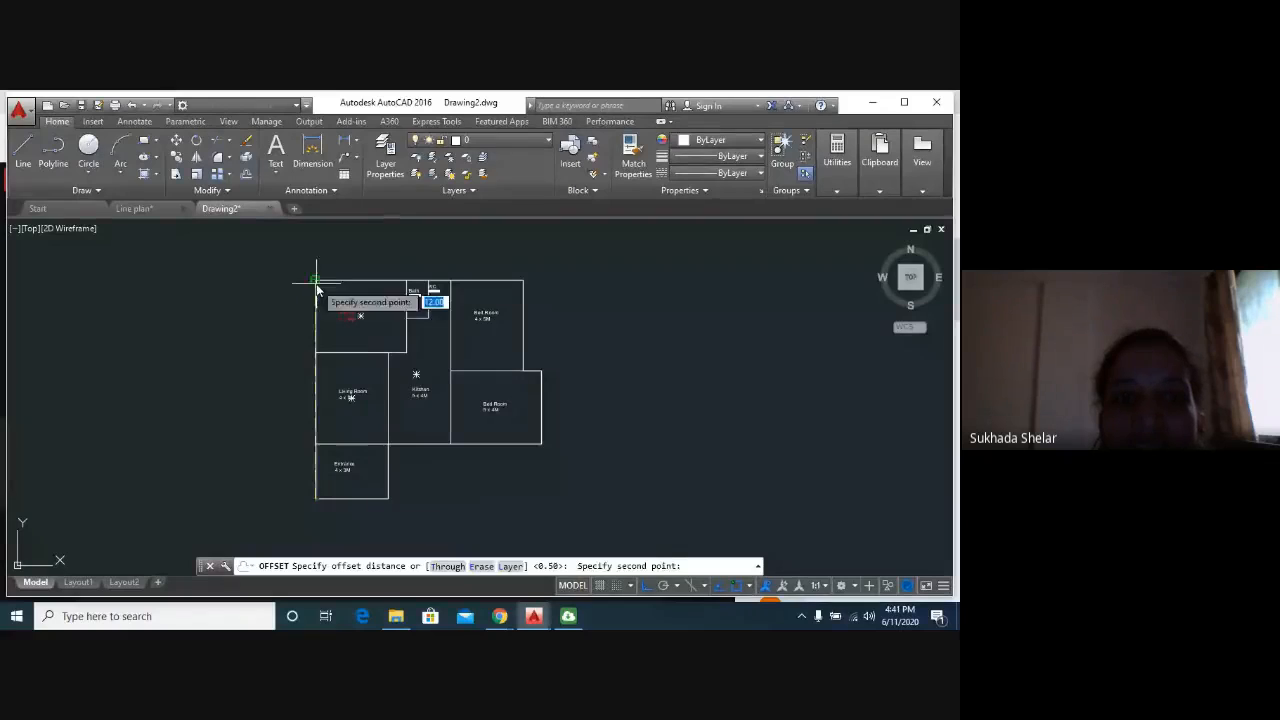
{"action": "left_click", "coordinate": [311, 291]}
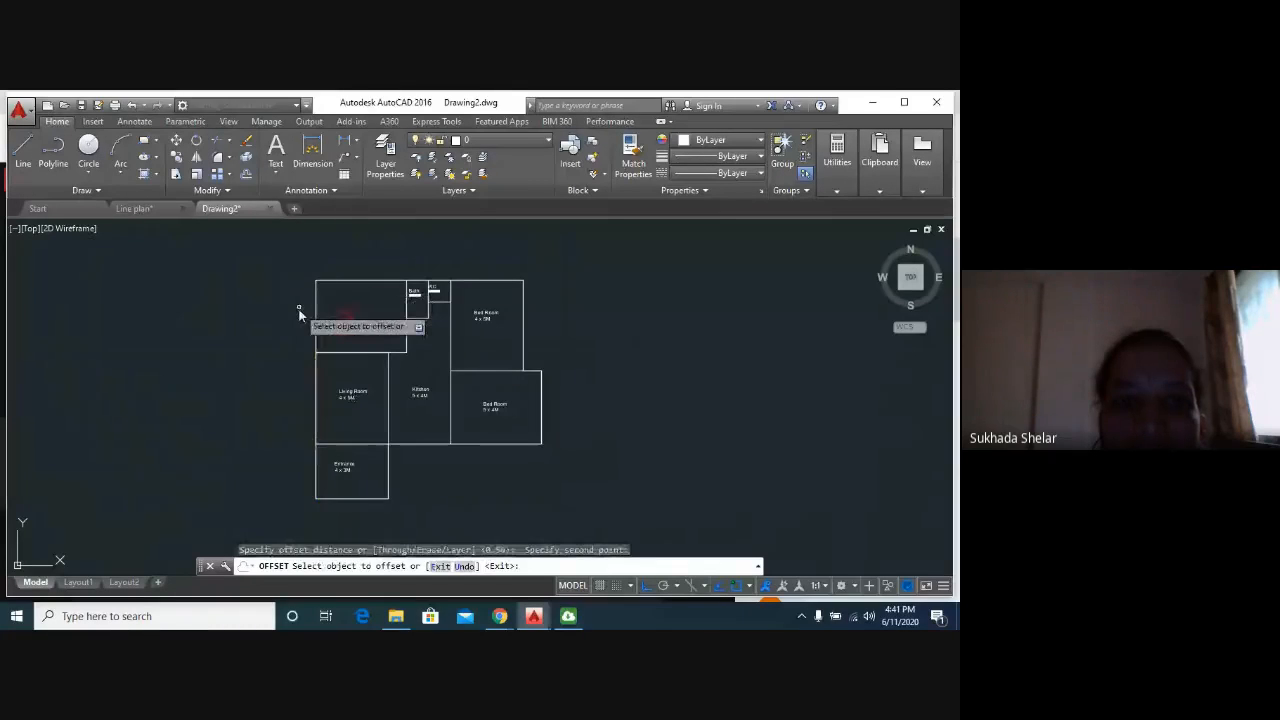
{"action": "left_click", "coordinate": [315, 418]}
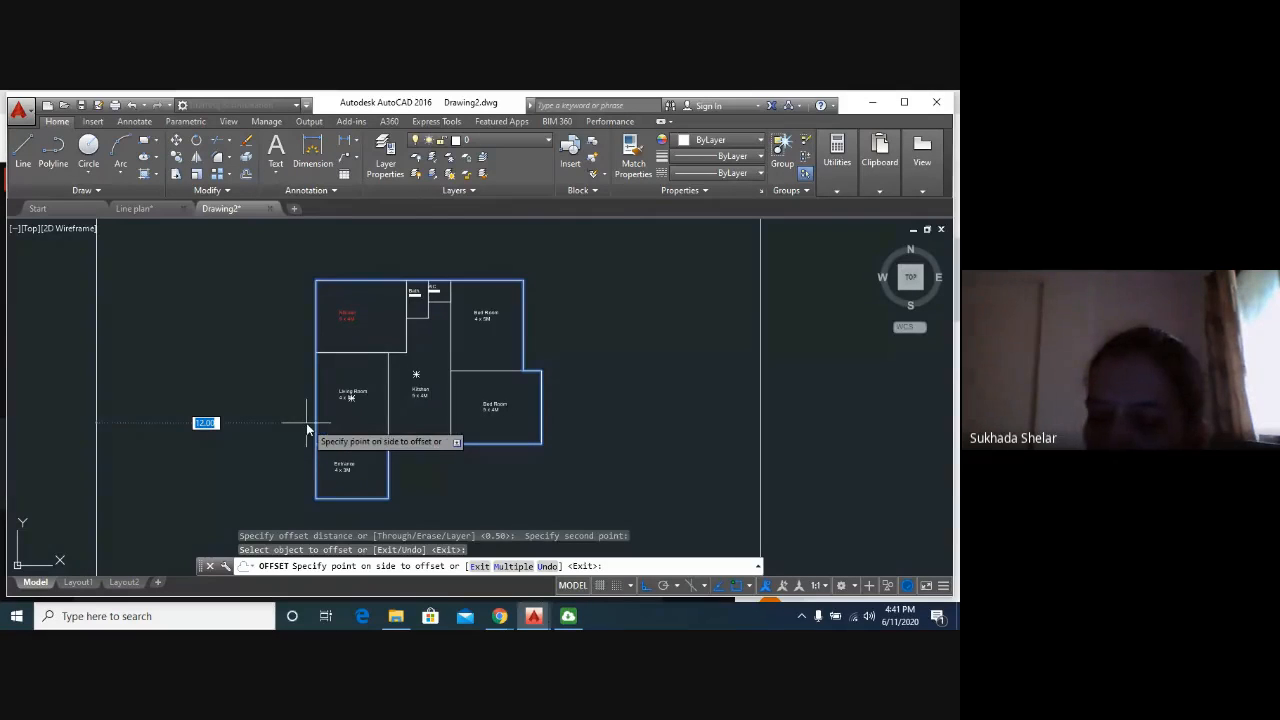
{"action": "type", "text": "0.3"}
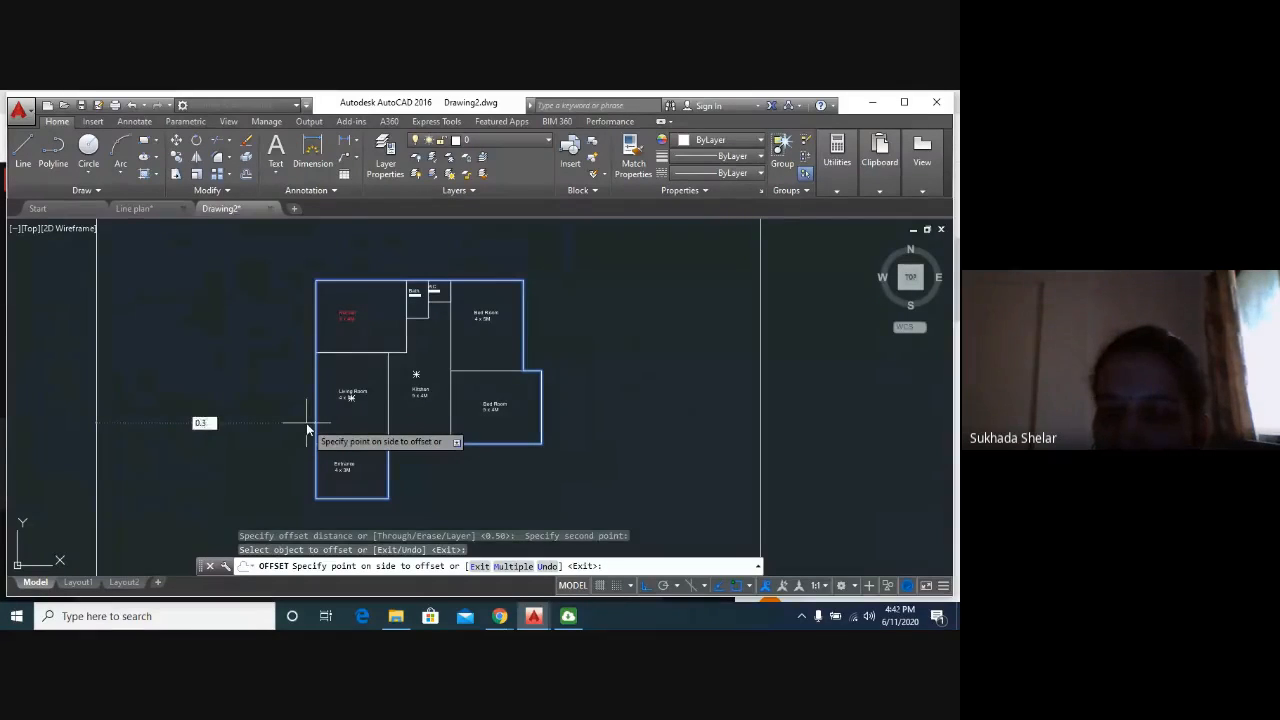
{"action": "key", "text": "Return"}
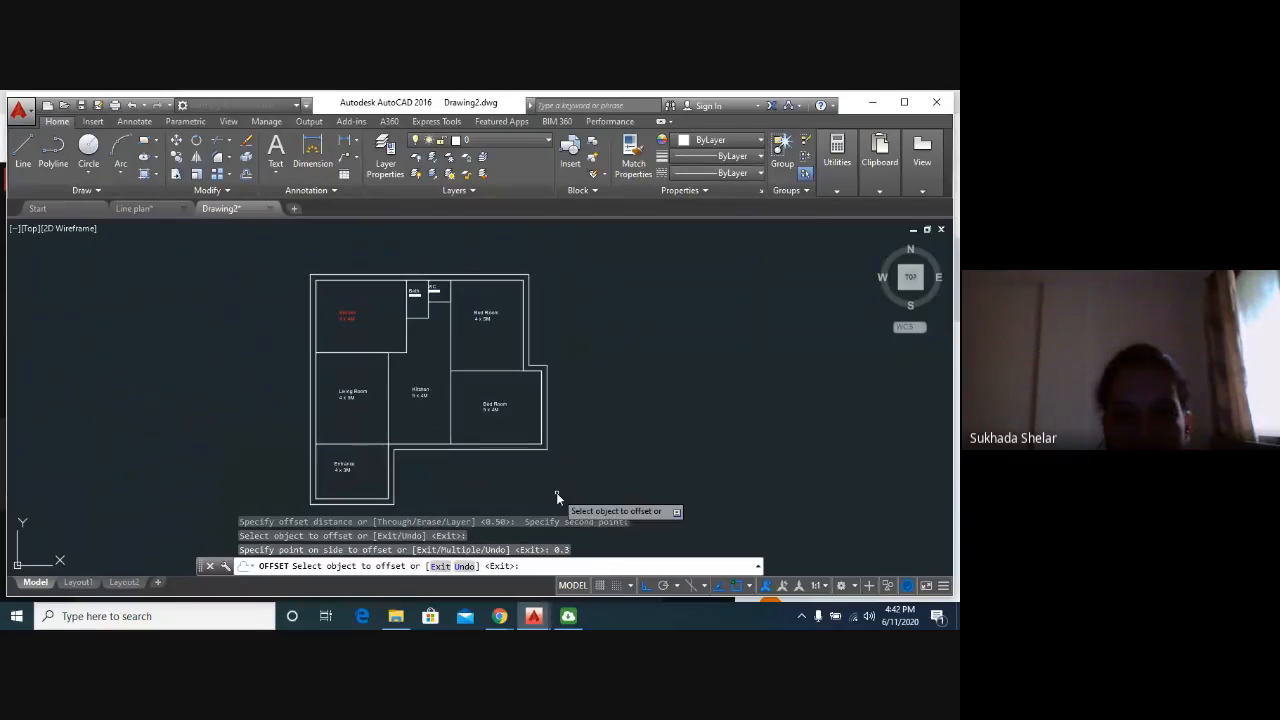
{"action": "key", "text": "Escape"}
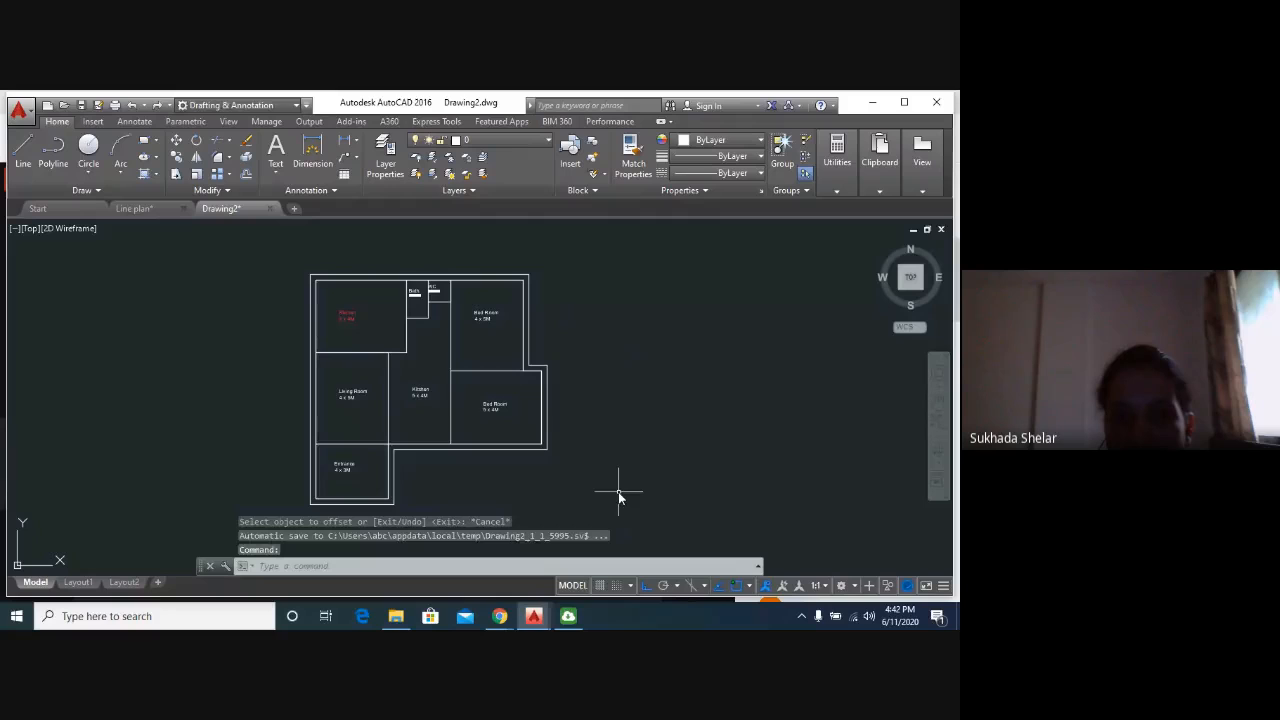
Delete the traced boundary polyline lying over the plan's outer walls, keeping the offset outline.
{"action": "scroll", "coordinate": [560, 455], "scroll_direction": "up", "scroll_amount": 4}
{"action": "scroll", "coordinate": [650, 463], "scroll_direction": "down", "scroll_amount": 4}
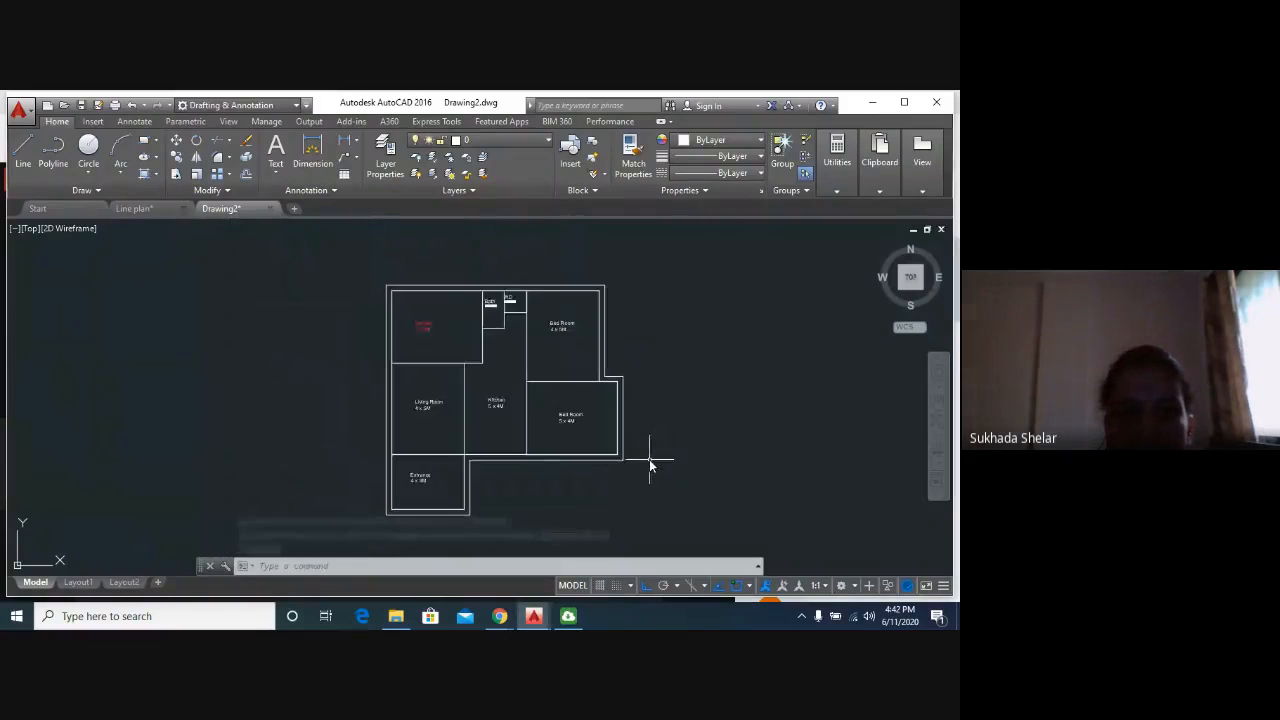
{"action": "scroll", "coordinate": [650, 463], "scroll_direction": "up", "scroll_amount": 2}
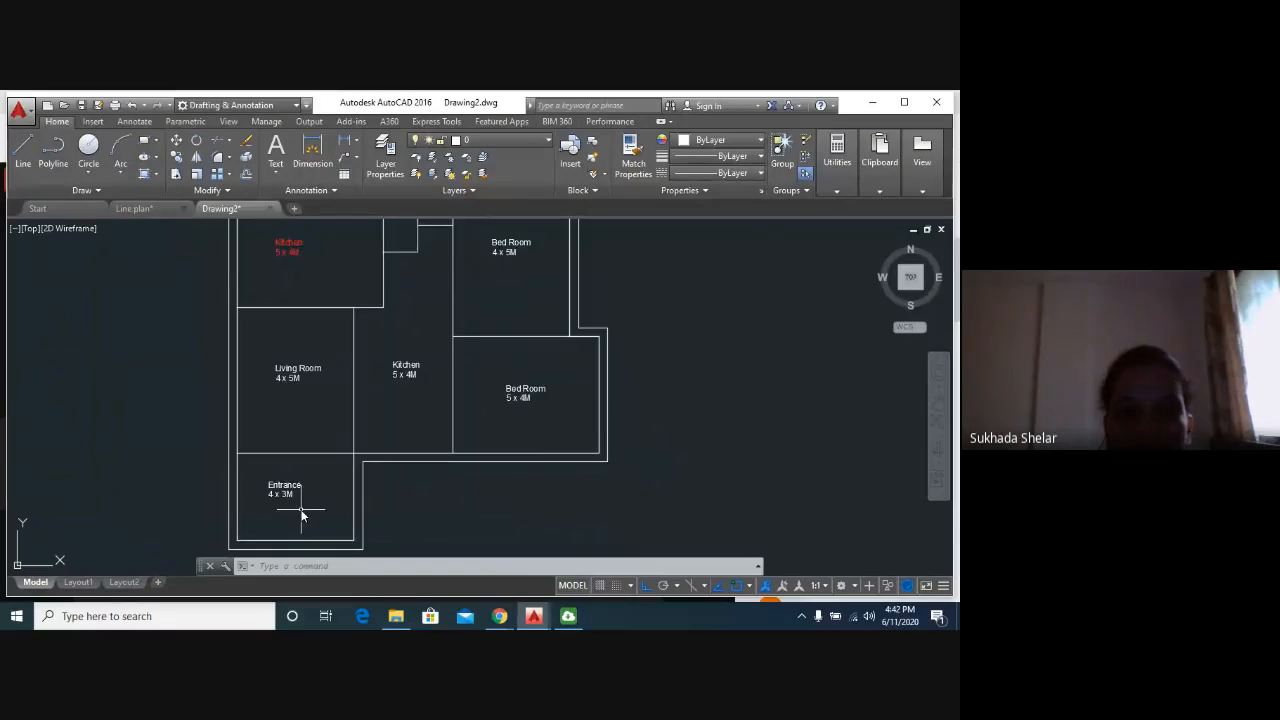
{"action": "left_click", "coordinate": [257, 541]}
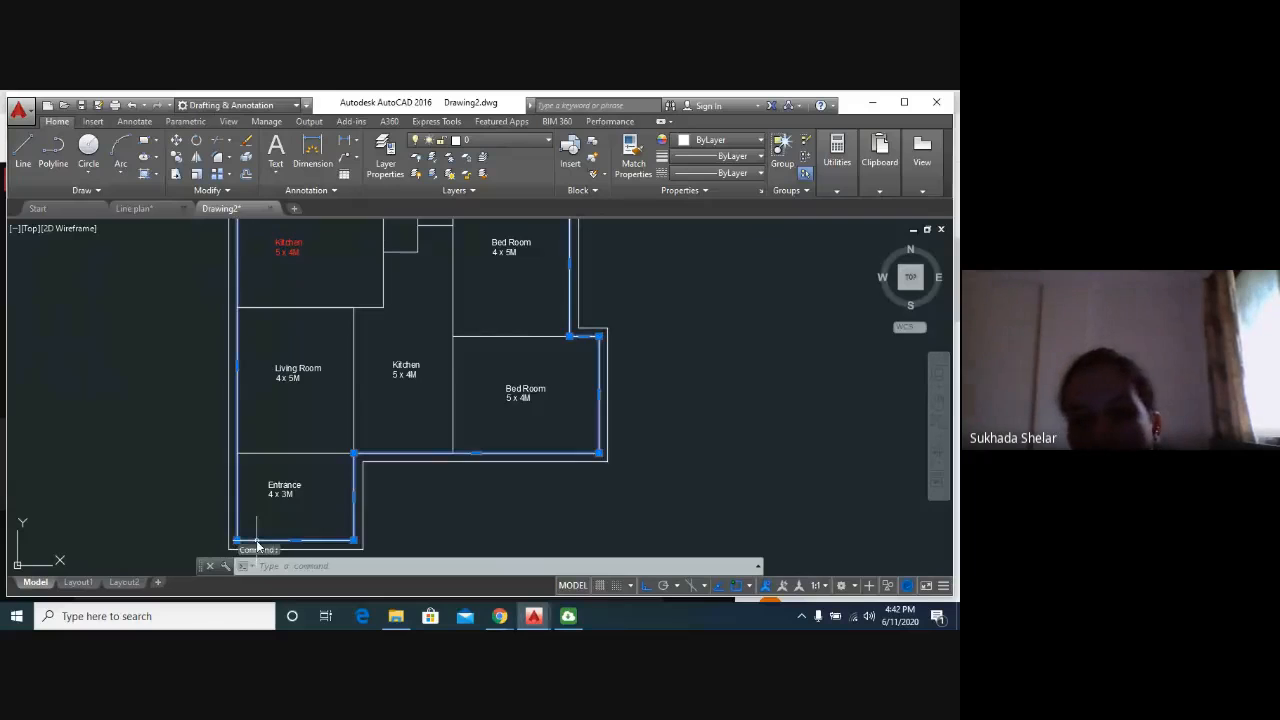
{"action": "key", "text": "Delete"}
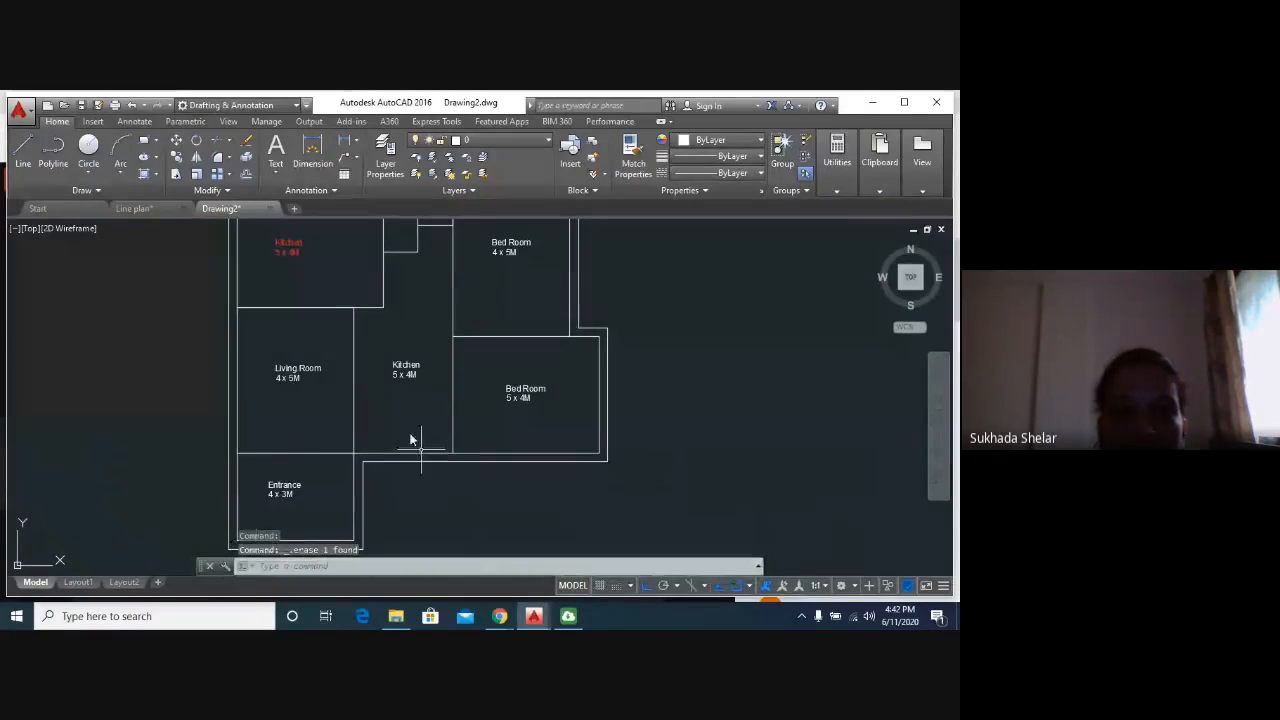
Switch to the Line plan drawing and examine its room layout and dashed outline around the plan.
{"action": "middle_click_drag", "start_coordinate": [411, 440], "coordinate": [388, 388]}
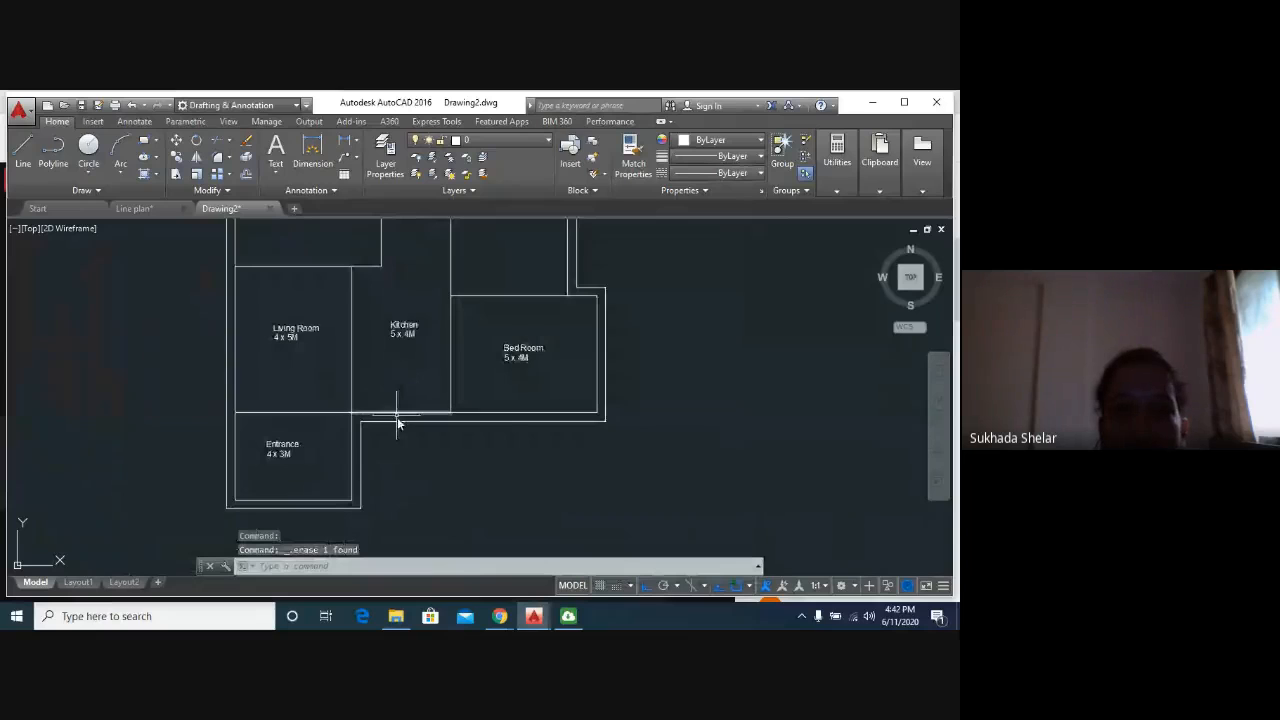
{"action": "left_click", "coordinate": [139, 215]}
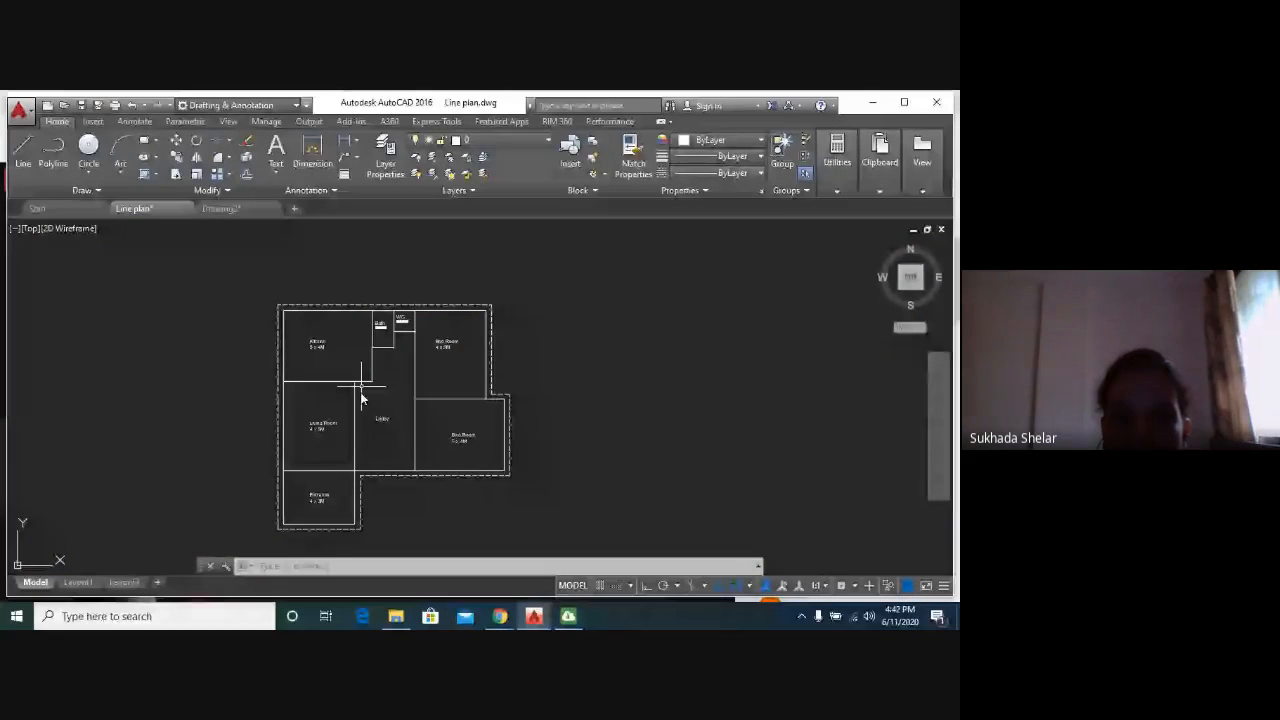
{"action": "scroll", "coordinate": [362, 397], "scroll_direction": "up", "scroll_amount": 2}
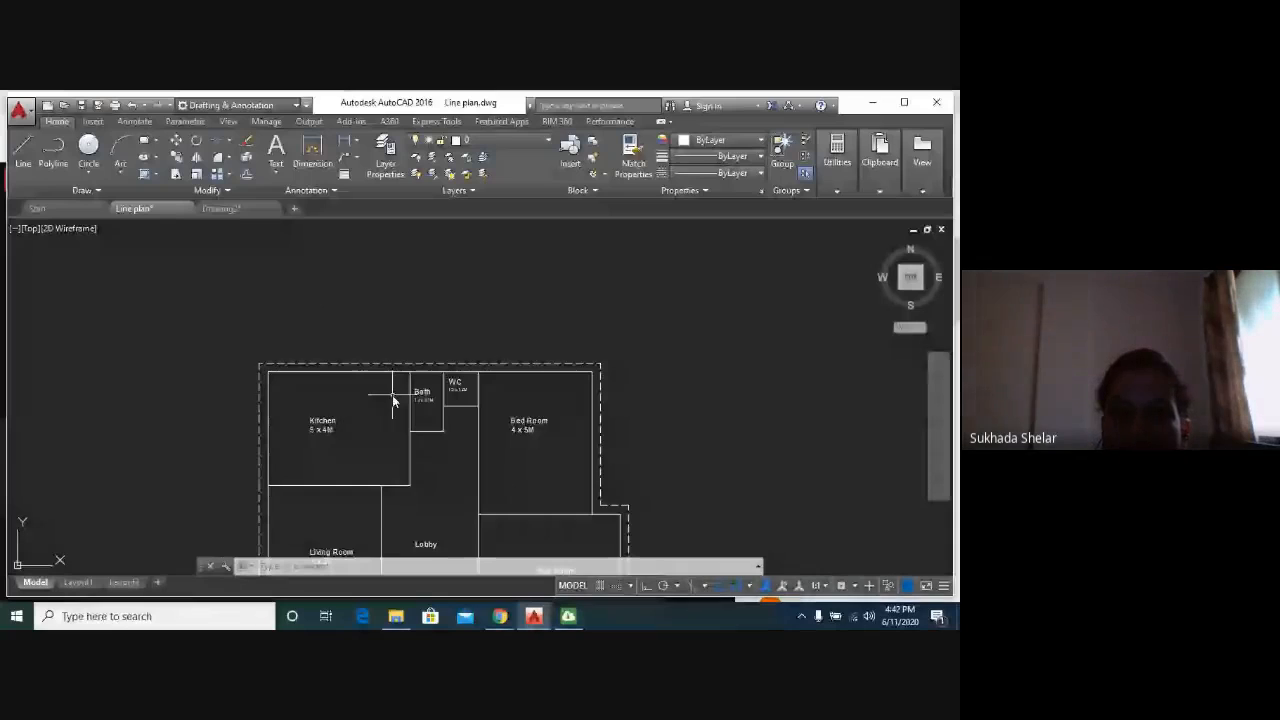
{"action": "scroll", "coordinate": [393, 400], "scroll_direction": "up", "scroll_amount": 2}
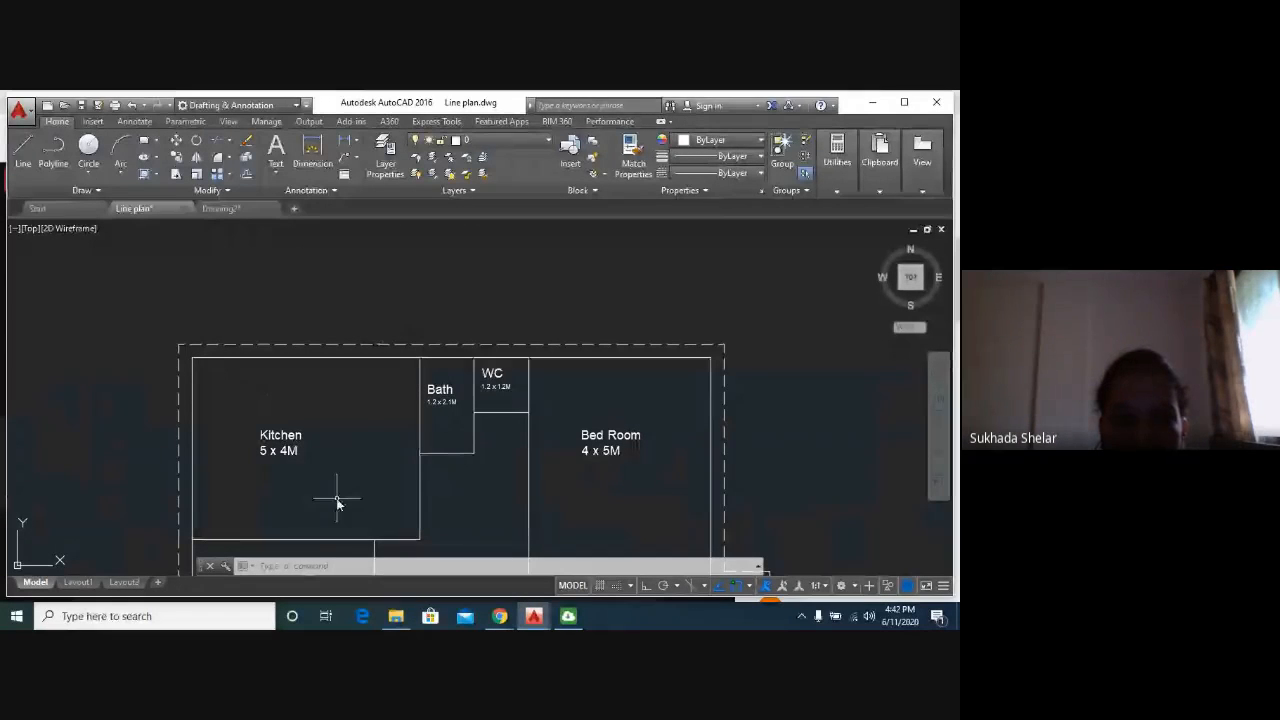
{"action": "scroll", "coordinate": [337, 503], "scroll_direction": "down", "scroll_amount": 4}
{"action": "middle_click_drag", "start_coordinate": [350, 488], "coordinate": [254, 313]}
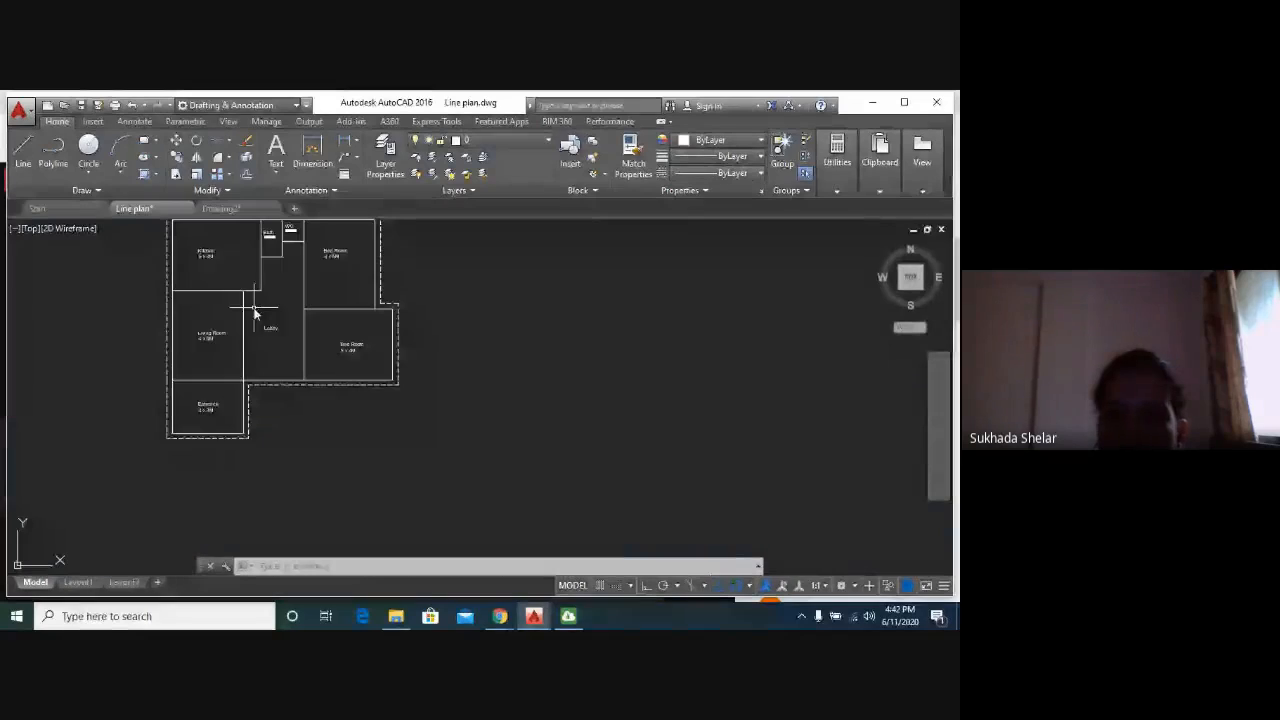
Return to Drawing2 and load the HIDDEN linetype from acad.lin into the drawing.
{"action": "left_click", "coordinate": [252, 207]}
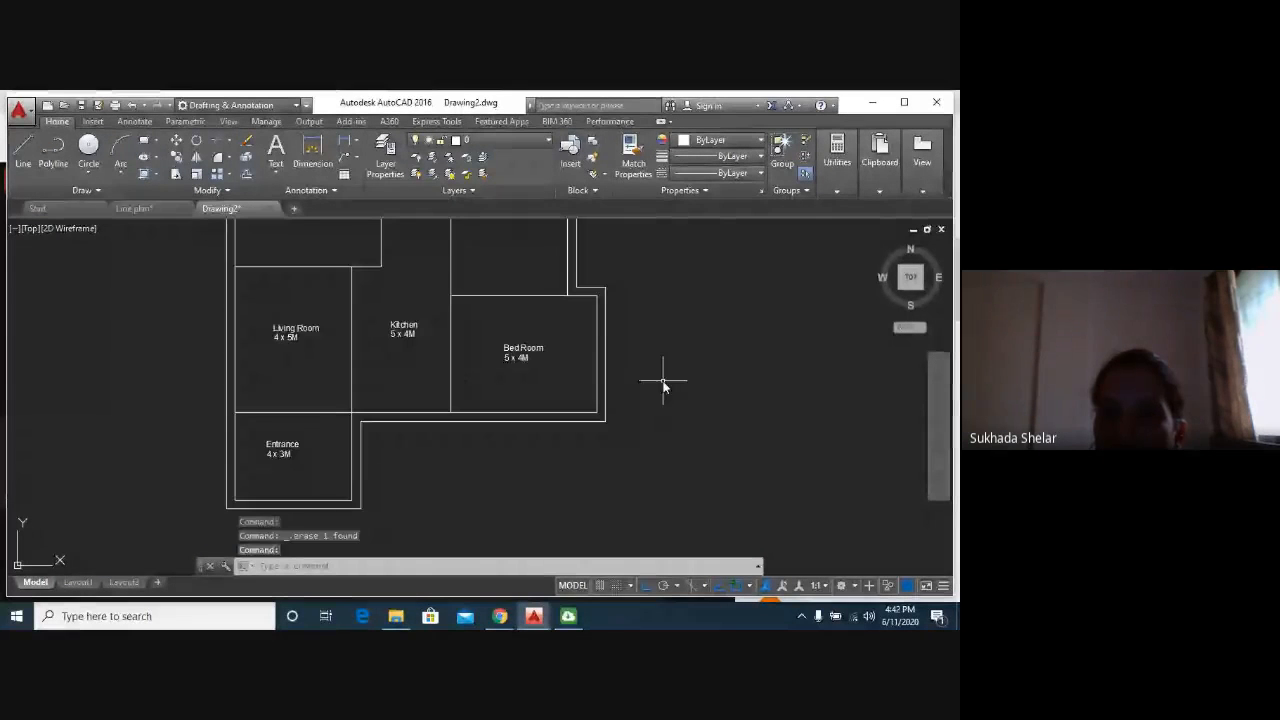
{"action": "middle_click_drag", "start_coordinate": [663, 381], "coordinate": [684, 500]}
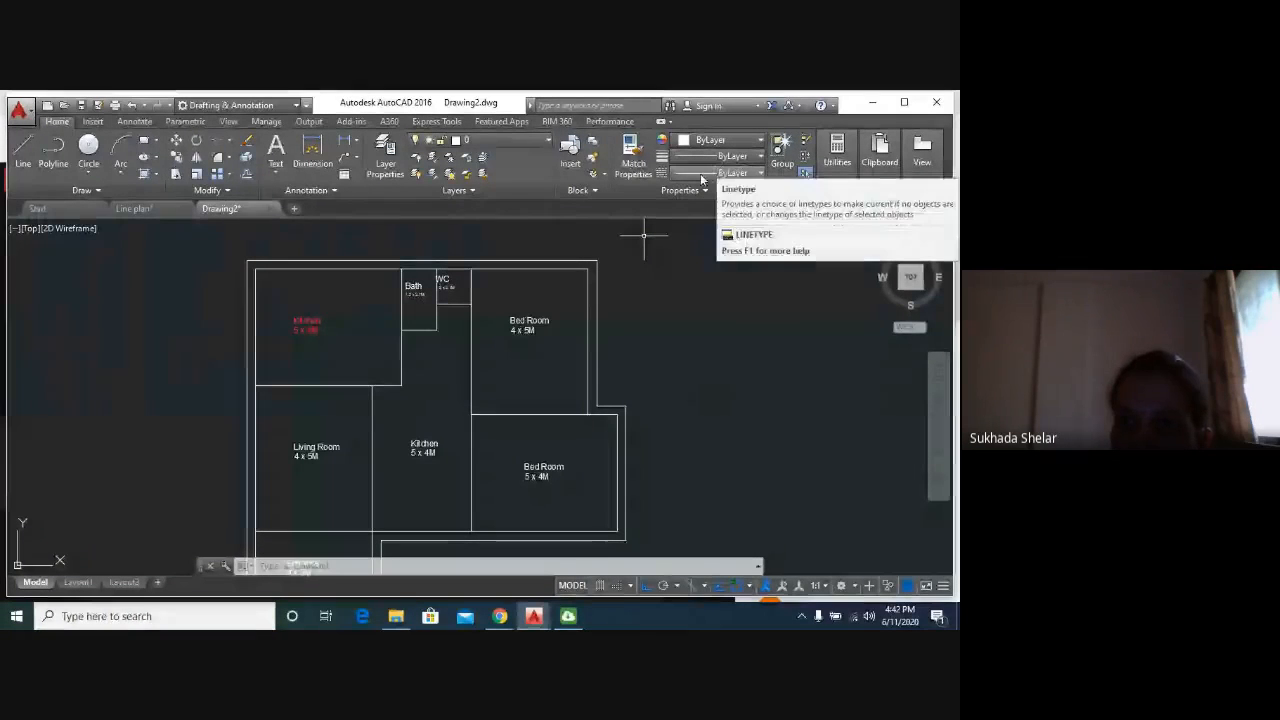
{"action": "left_click", "coordinate": [705, 174]}
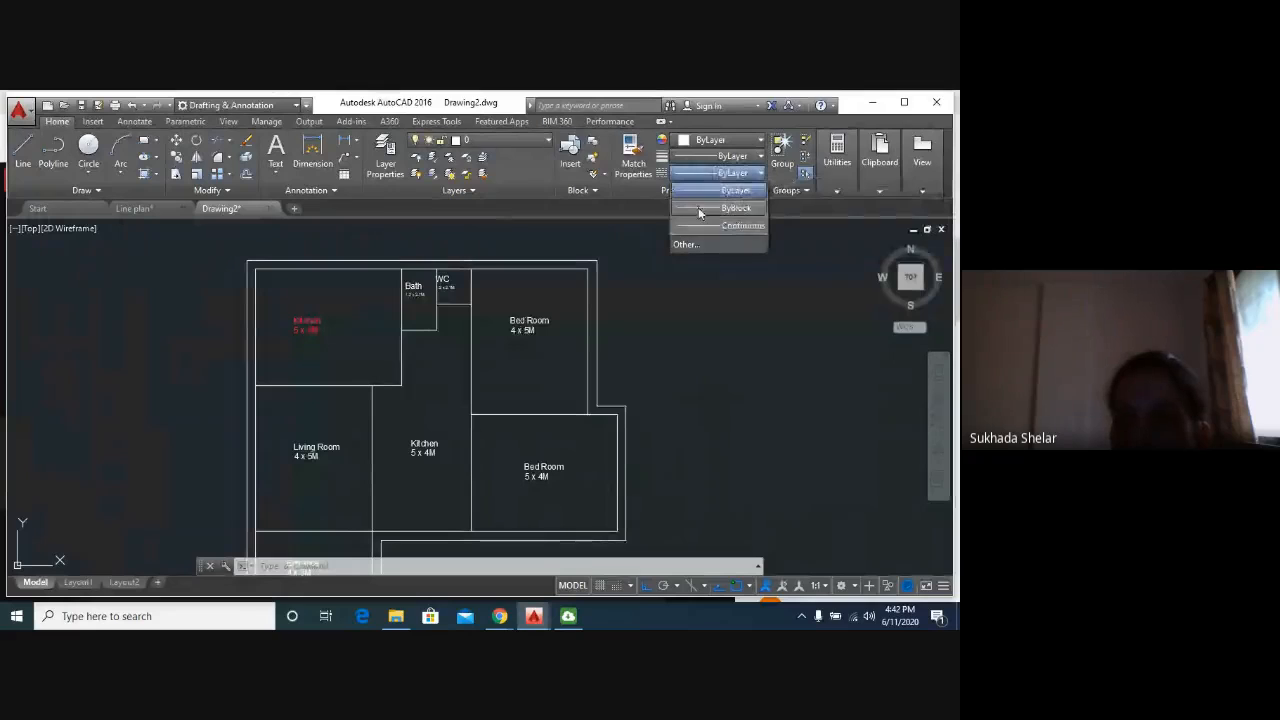
{"action": "left_click", "coordinate": [697, 248]}
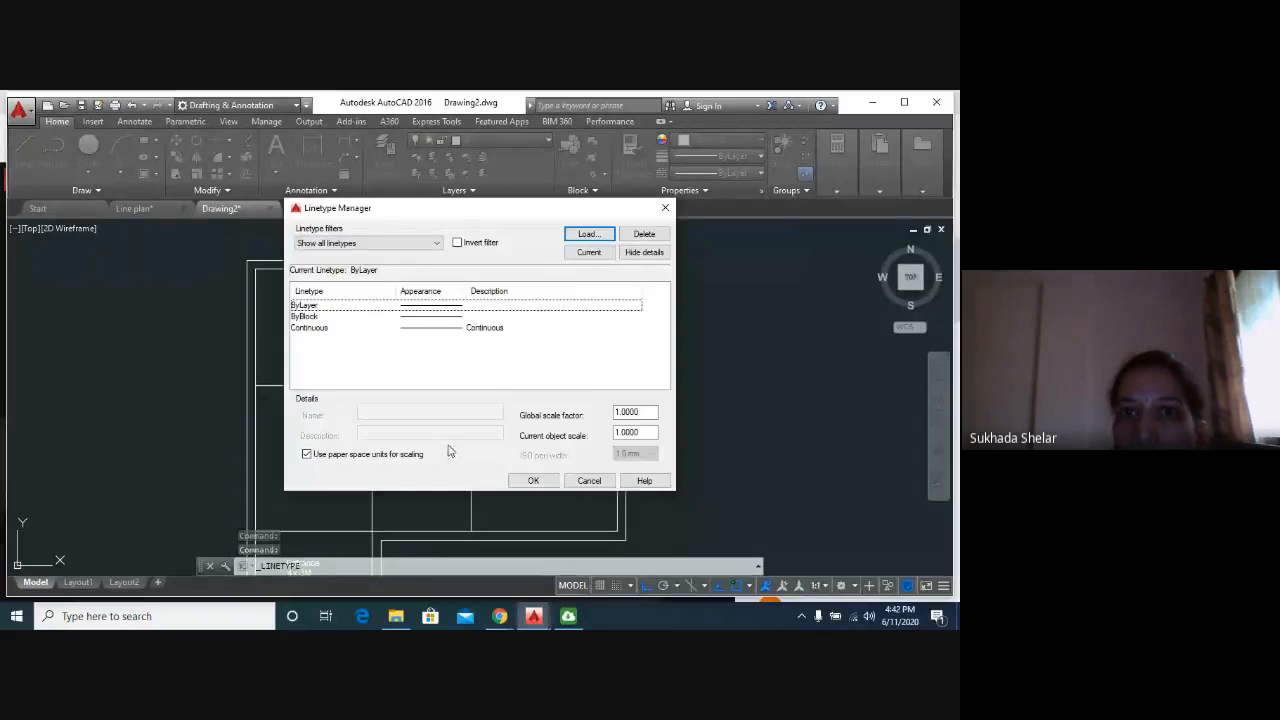
{"action": "left_click", "coordinate": [588, 236]}
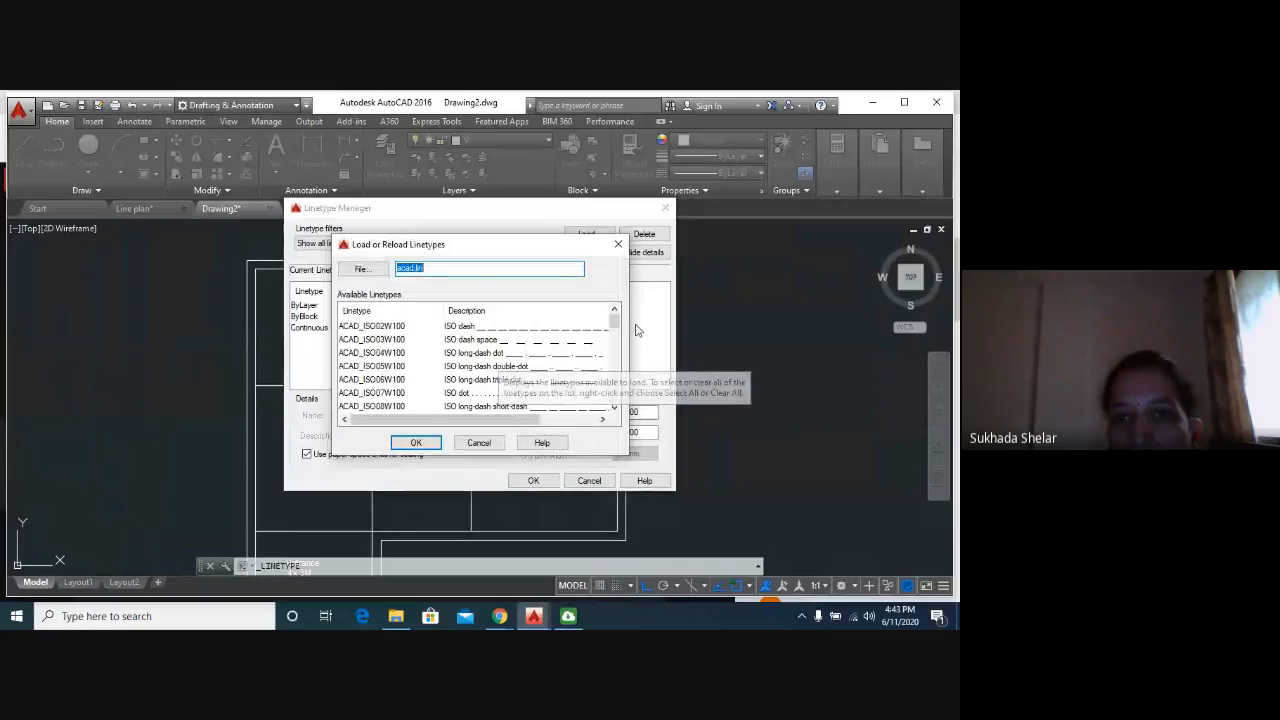
{"action": "left_click_drag", "start_coordinate": [617, 328], "coordinate": [629, 382]}
{"action": "scroll", "coordinate": [565, 383], "scroll_direction": "down", "scroll_amount": 2}
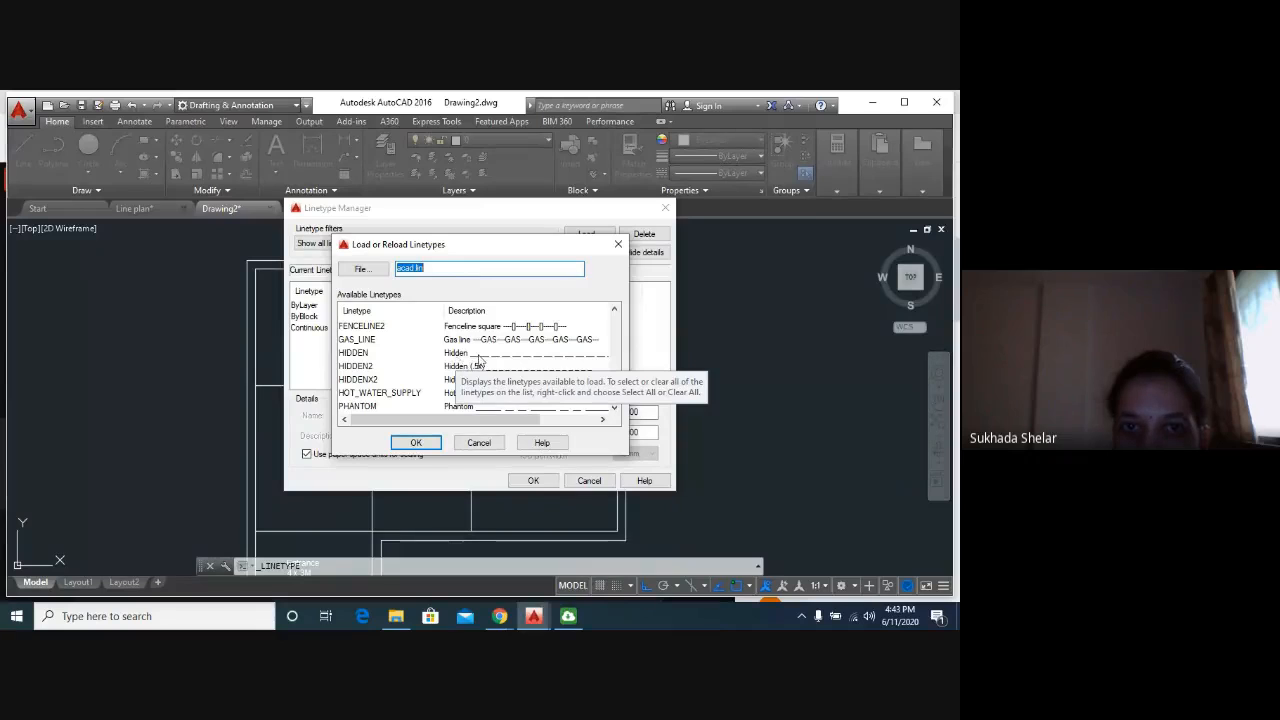
{"action": "left_click", "coordinate": [457, 357]}
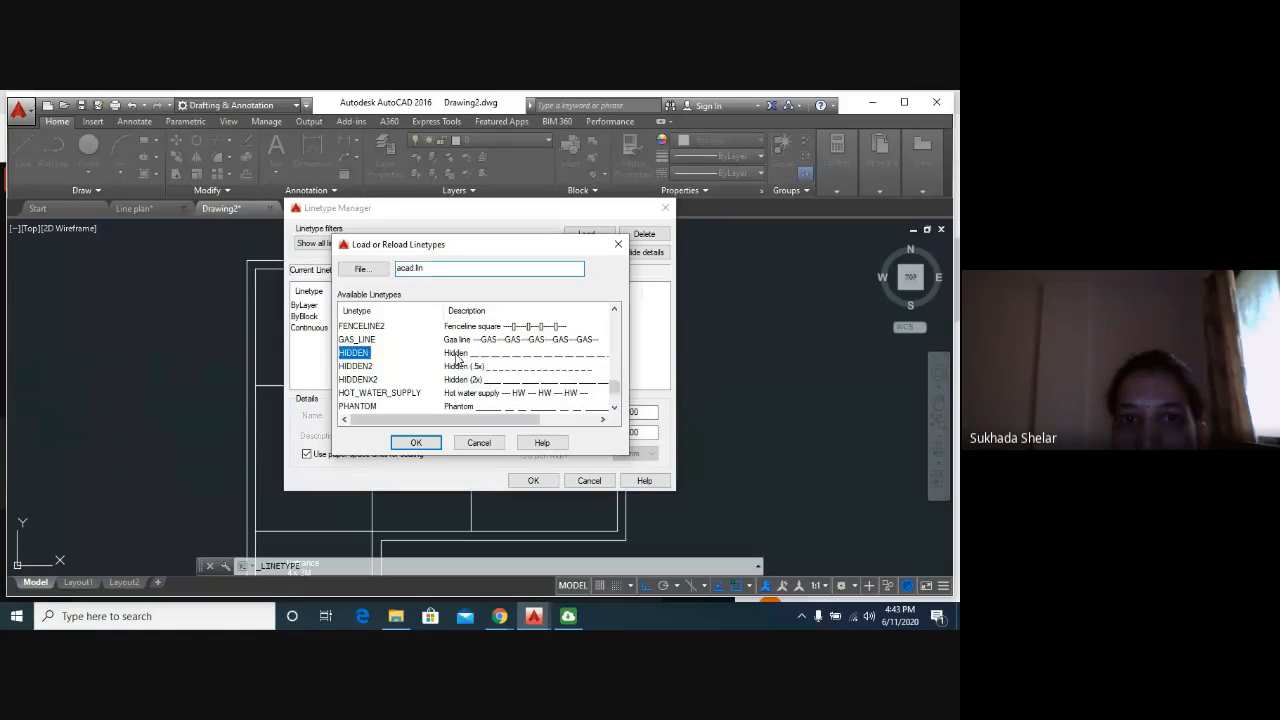
{"action": "left_click", "coordinate": [418, 443]}
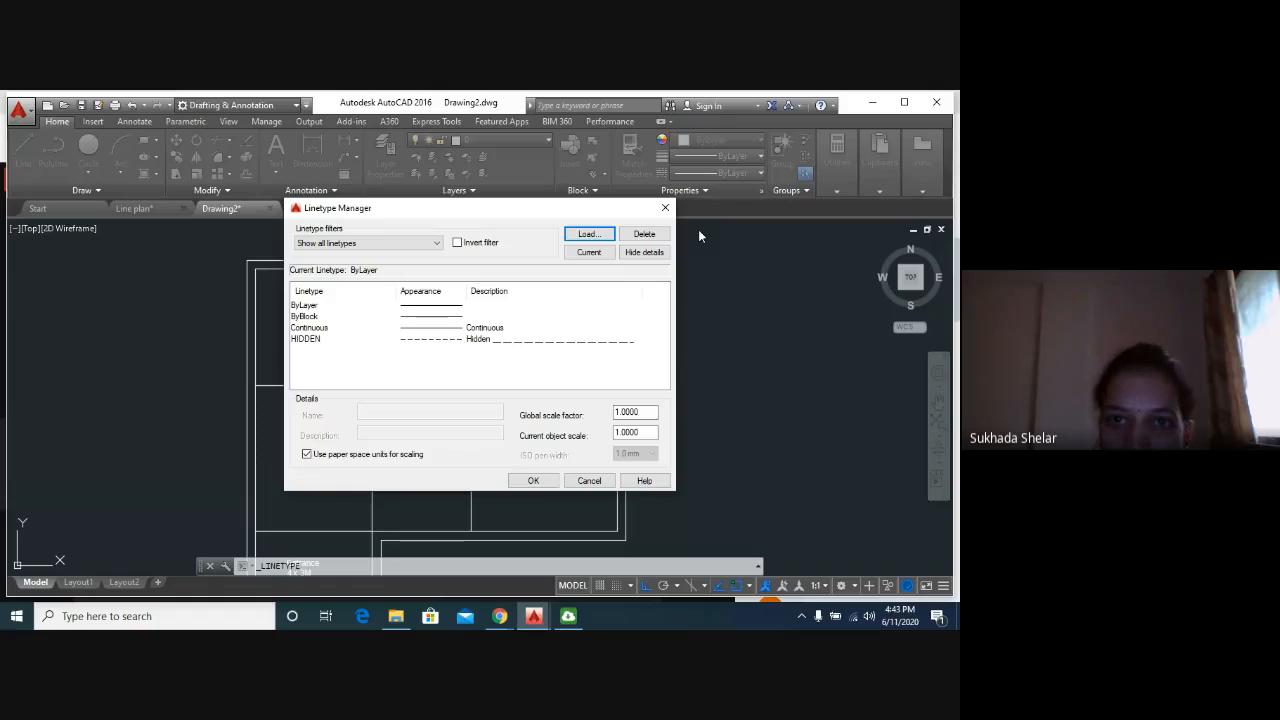
{"action": "left_click", "coordinate": [536, 484]}
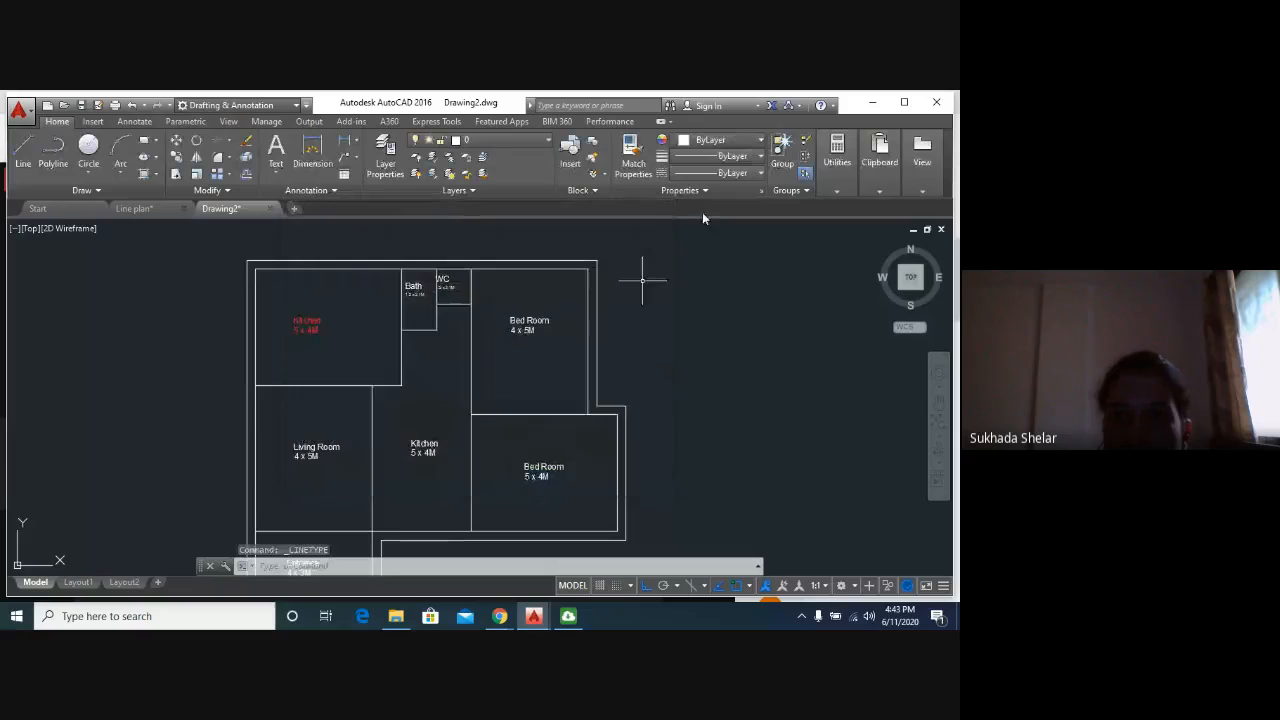
Apply the HIDDEN linetype to the offset outline around the house plan and clear the selection.
{"action": "scroll", "coordinate": [660, 430], "scroll_direction": "up", "scroll_amount": 2}
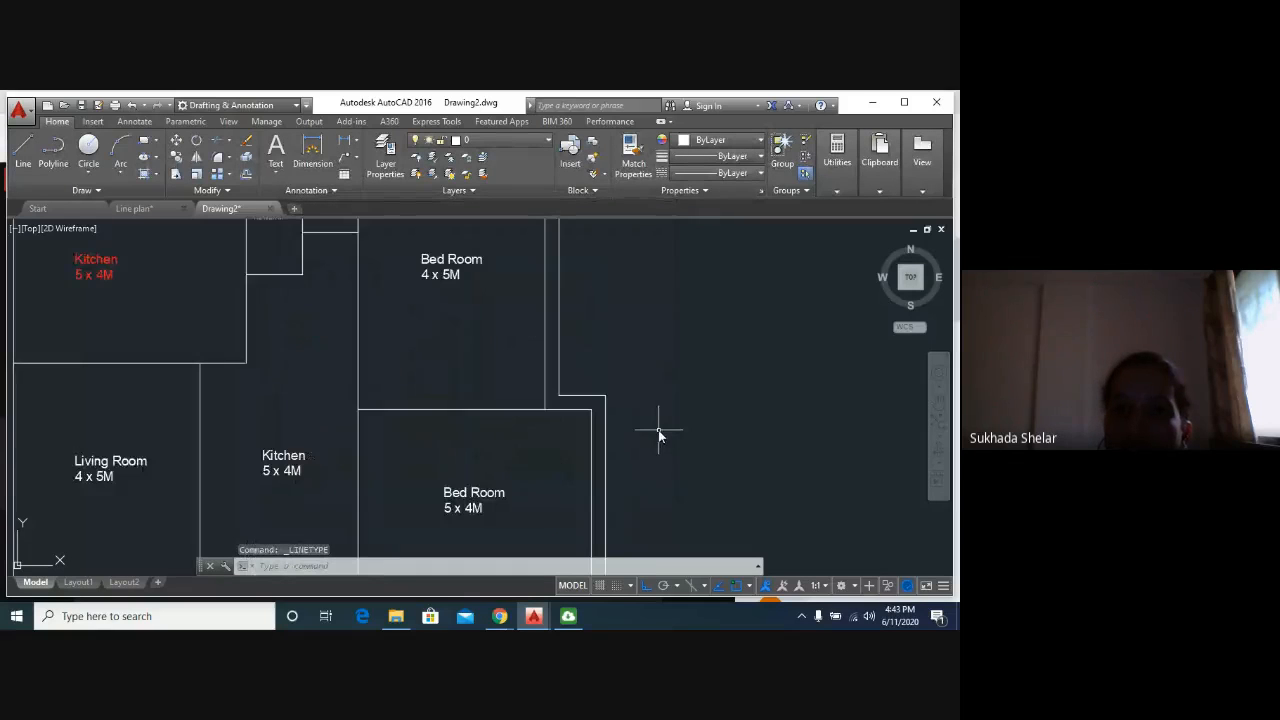
{"action": "middle_click_drag", "start_coordinate": [659, 431], "coordinate": [604, 371]}
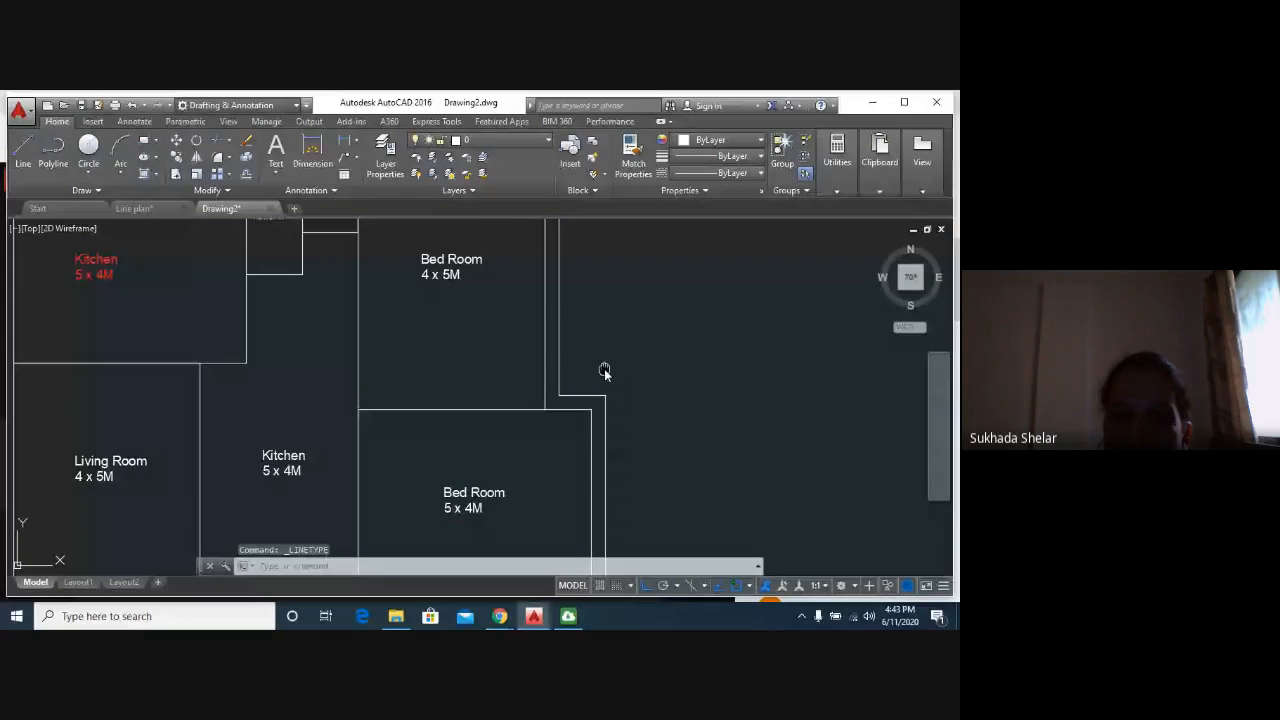
{"action": "scroll", "coordinate": [605, 370], "scroll_direction": "down", "scroll_amount": 2}
{"action": "scroll", "coordinate": [655, 281], "scroll_direction": "up", "scroll_amount": 2}
{"action": "left_click", "coordinate": [554, 291]}
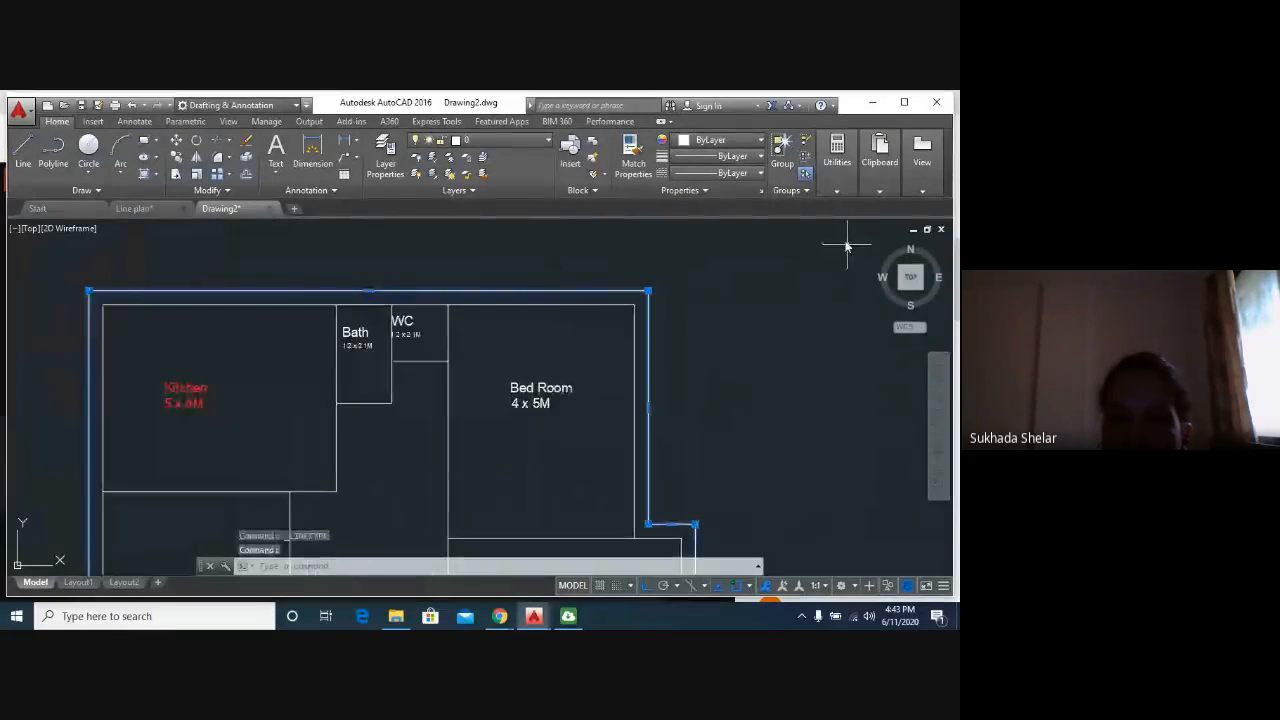
{"action": "left_click", "coordinate": [726, 173]}
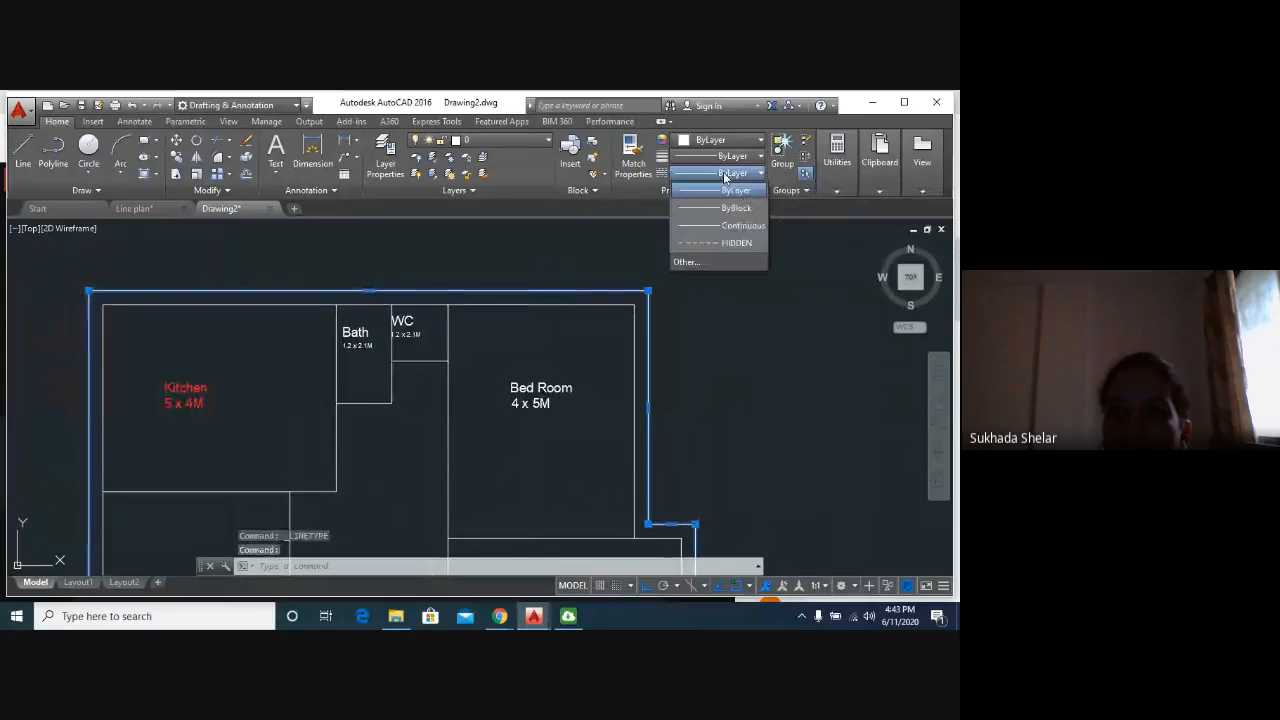
{"action": "left_click", "coordinate": [735, 243]}
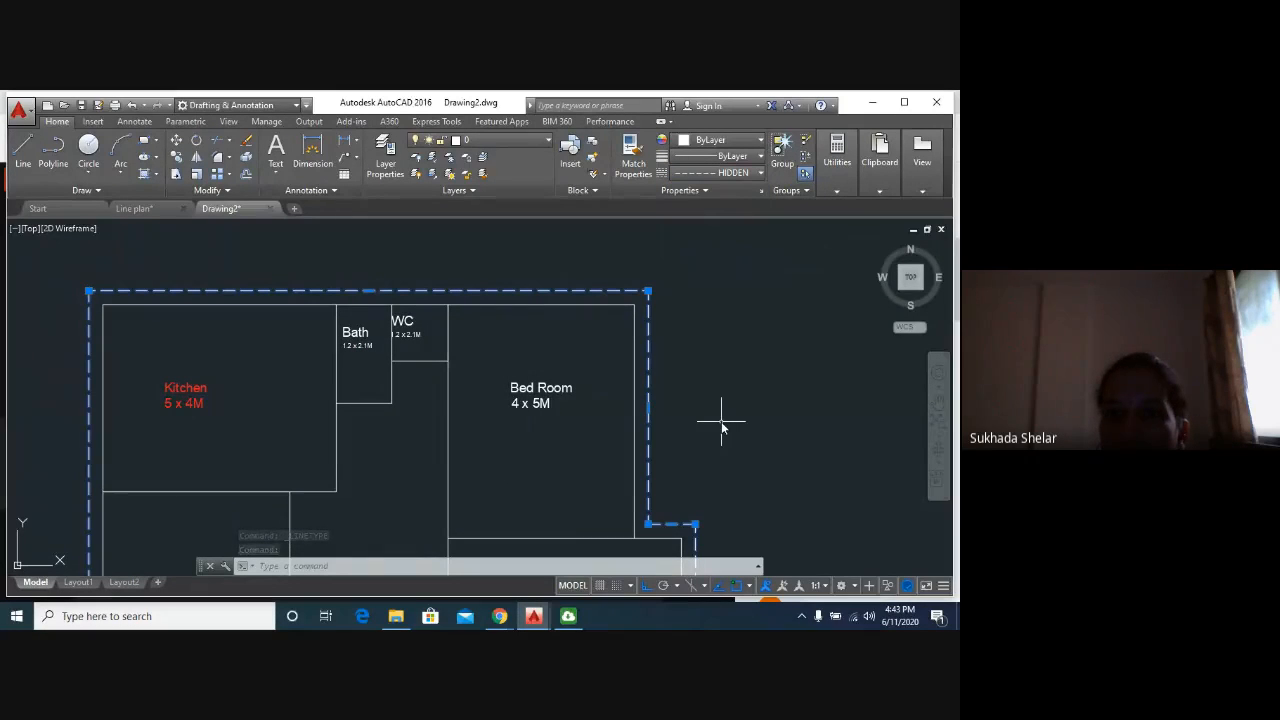
{"action": "key", "text": "Escape"}
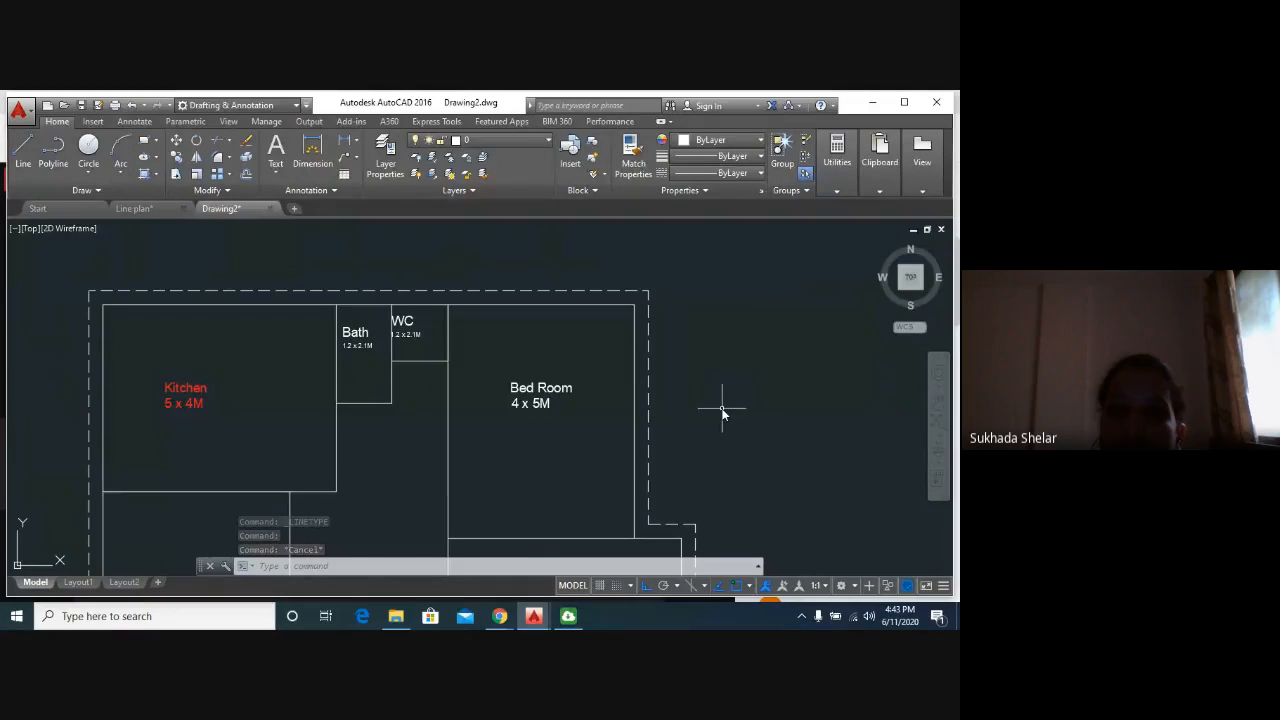
Set the colour of the dashed offset outline to the green index colour and clear the selection.
{"action": "scroll", "coordinate": [712, 429], "scroll_direction": "down", "scroll_amount": 3}
{"action": "middle_click_drag", "start_coordinate": [714, 449], "coordinate": [629, 343]}
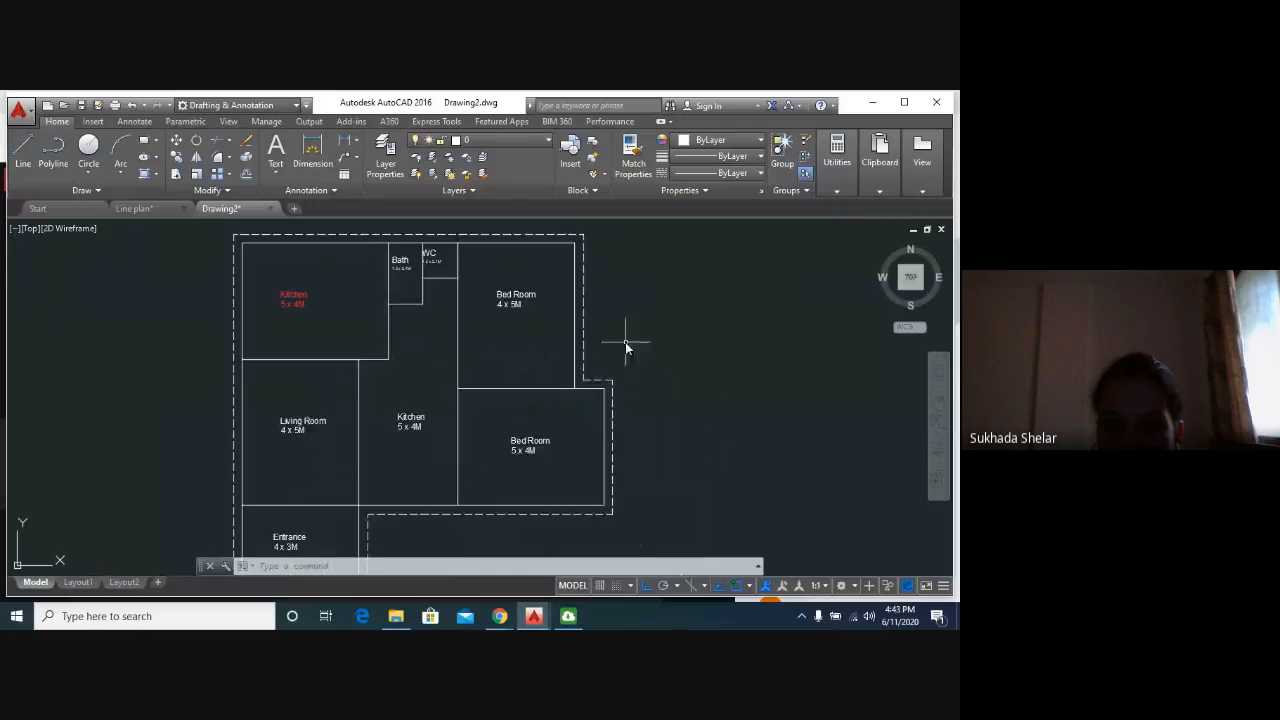
{"action": "scroll", "coordinate": [676, 440], "scroll_direction": "down", "scroll_amount": 2}
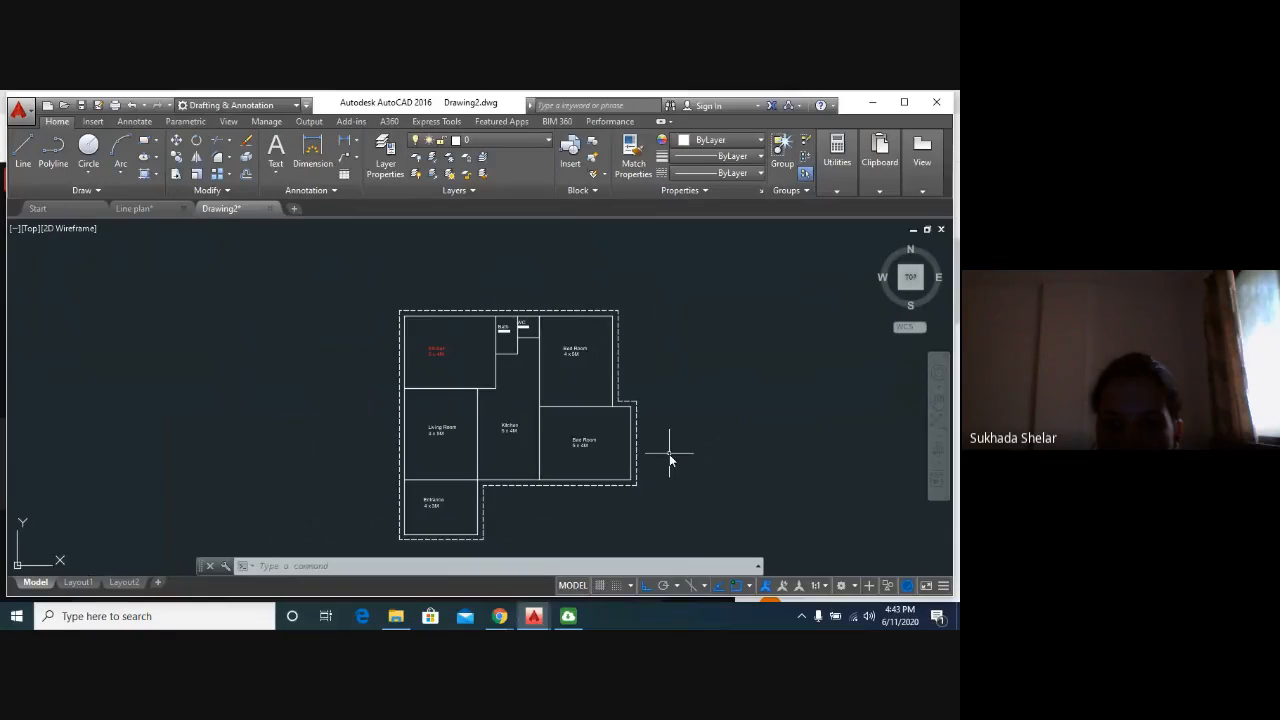
{"action": "middle_click_drag", "start_coordinate": [669, 454], "coordinate": [639, 452]}
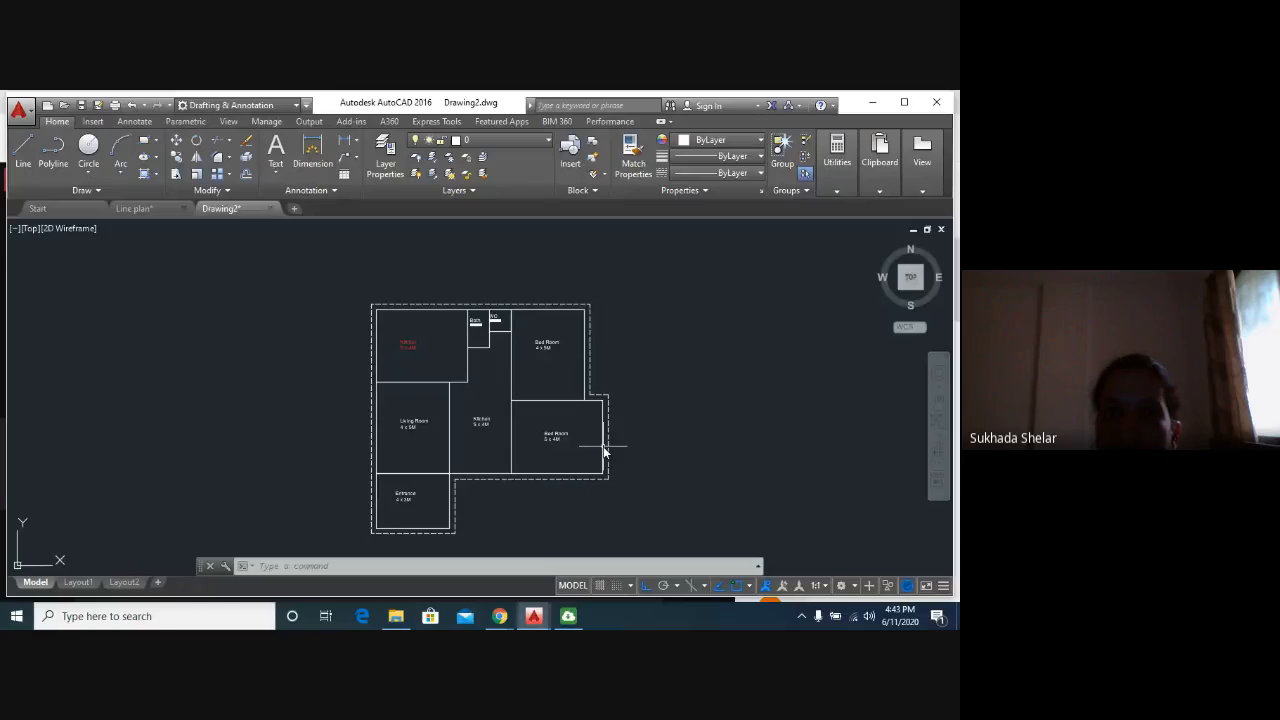
{"action": "scroll", "coordinate": [603, 446], "scroll_direction": "up", "scroll_amount": 2}
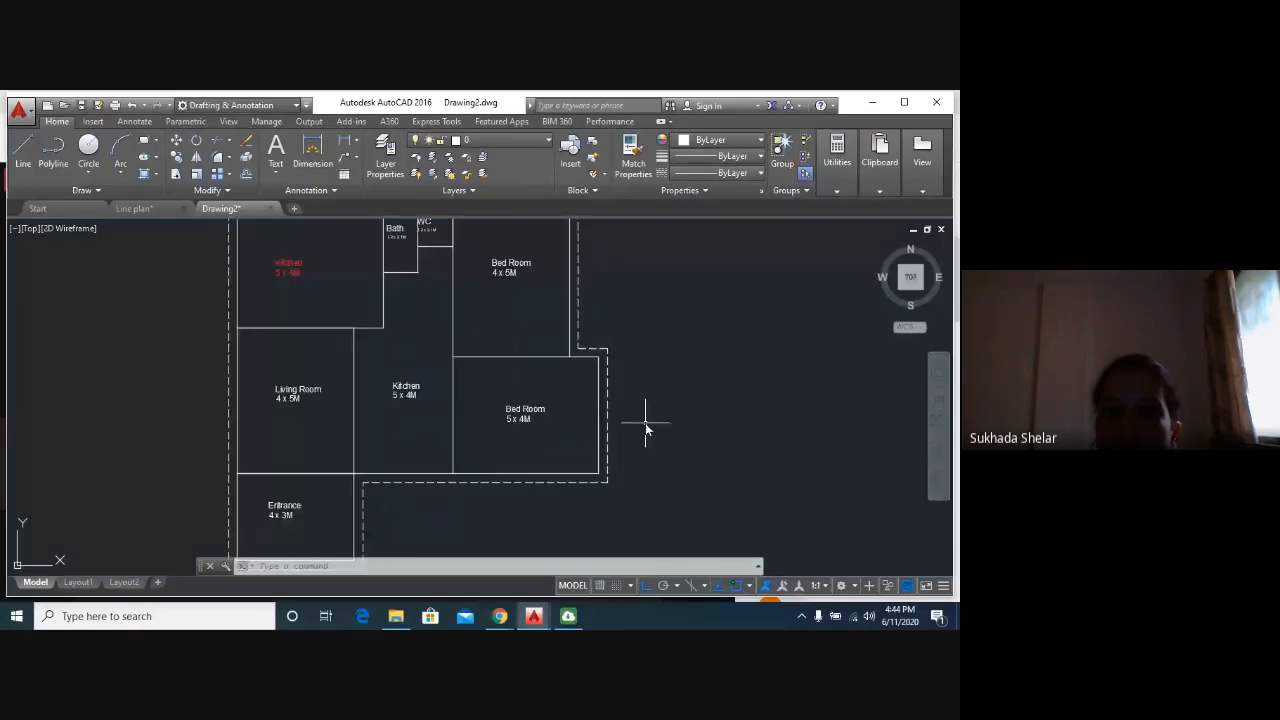
{"action": "left_click", "coordinate": [578, 325]}
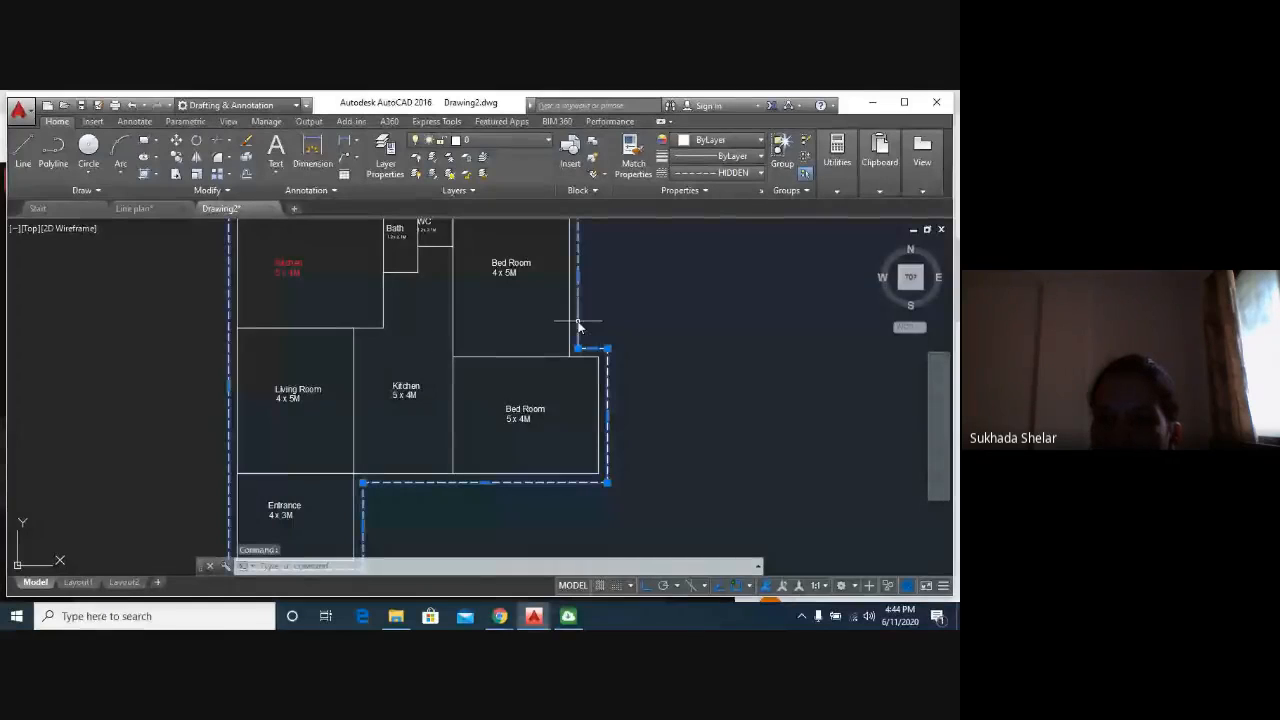
{"action": "left_click", "coordinate": [712, 141]}
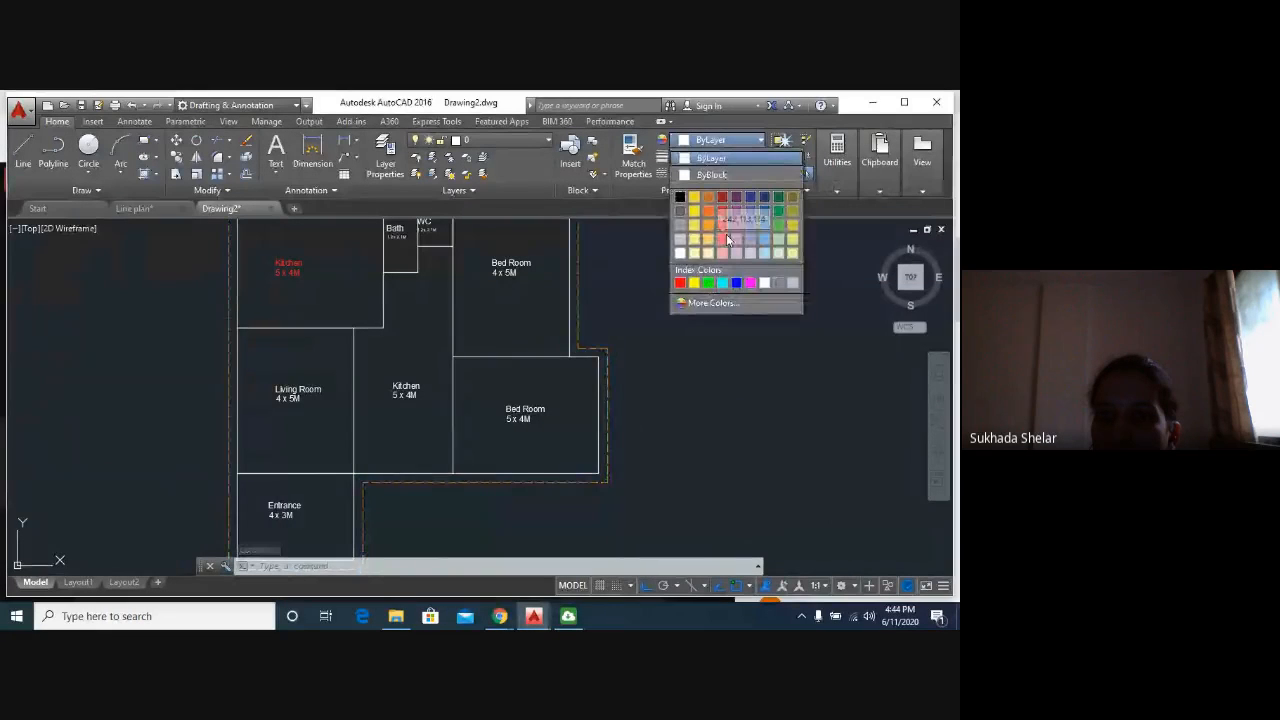
{"action": "left_click", "coordinate": [709, 283]}
{"action": "key", "text": "Escape"}
{"action": "scroll", "coordinate": [715, 420], "scroll_direction": "down", "scroll_amount": 4}
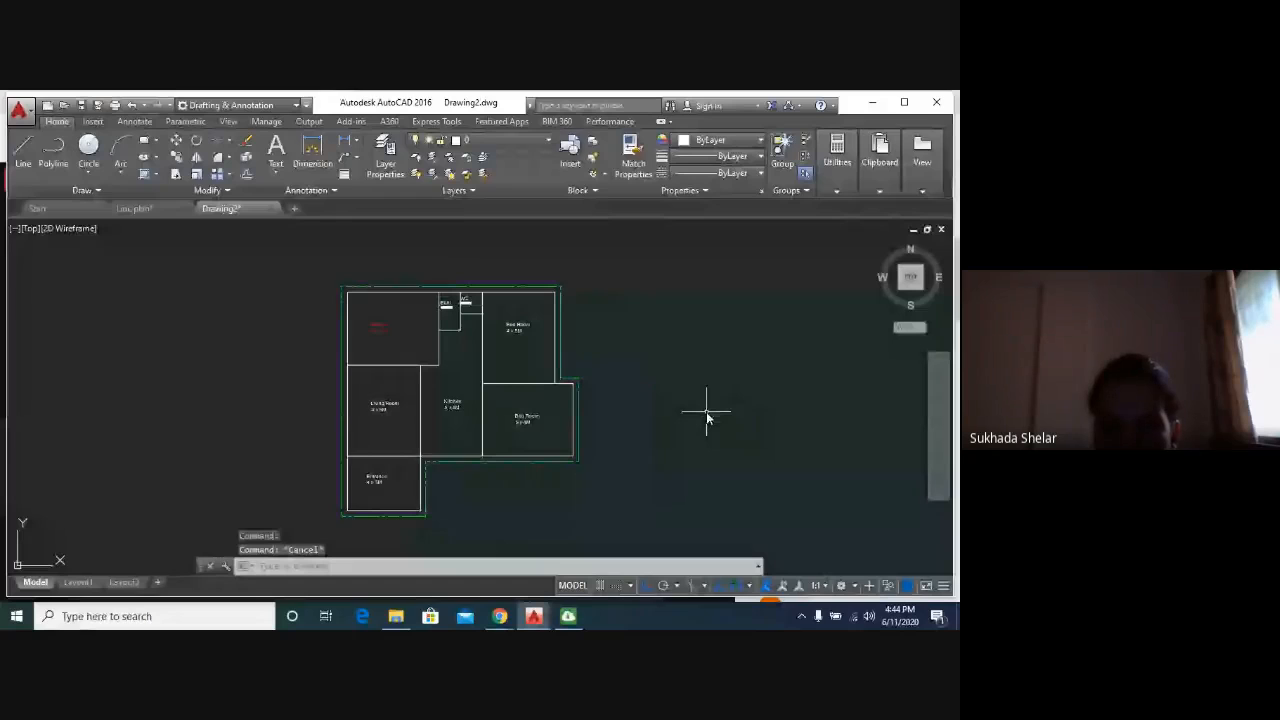
Change the white room labels (Living Room, central Kitchen, both Bed Rooms, Entrance, Bath and WC) to red.
{"action": "scroll", "coordinate": [623, 420], "scroll_direction": "up", "scroll_amount": 2}
{"action": "scroll", "coordinate": [714, 400], "scroll_direction": "down", "scroll_amount": 1}
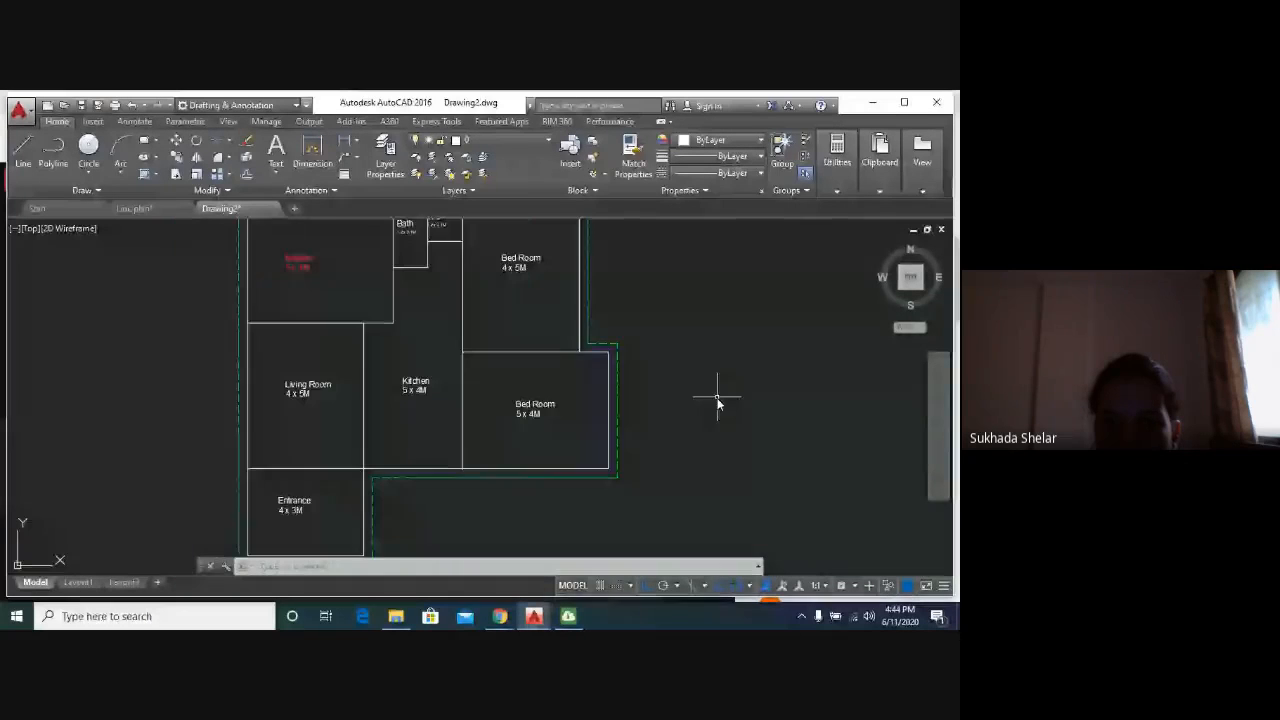
{"action": "scroll", "coordinate": [647, 406], "scroll_direction": "down", "scroll_amount": 1}
{"action": "middle_click_drag", "start_coordinate": [651, 406], "coordinate": [555, 413]}
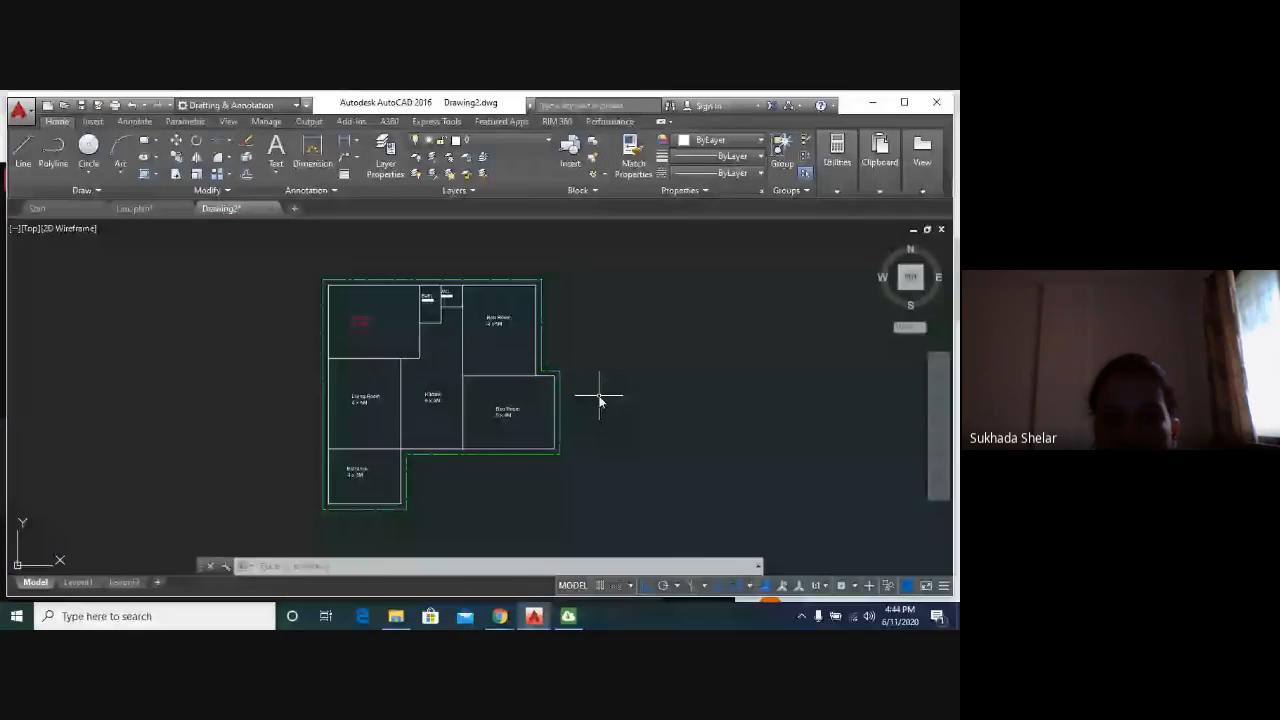
{"action": "scroll", "coordinate": [428, 440], "scroll_direction": "up", "scroll_amount": 2}
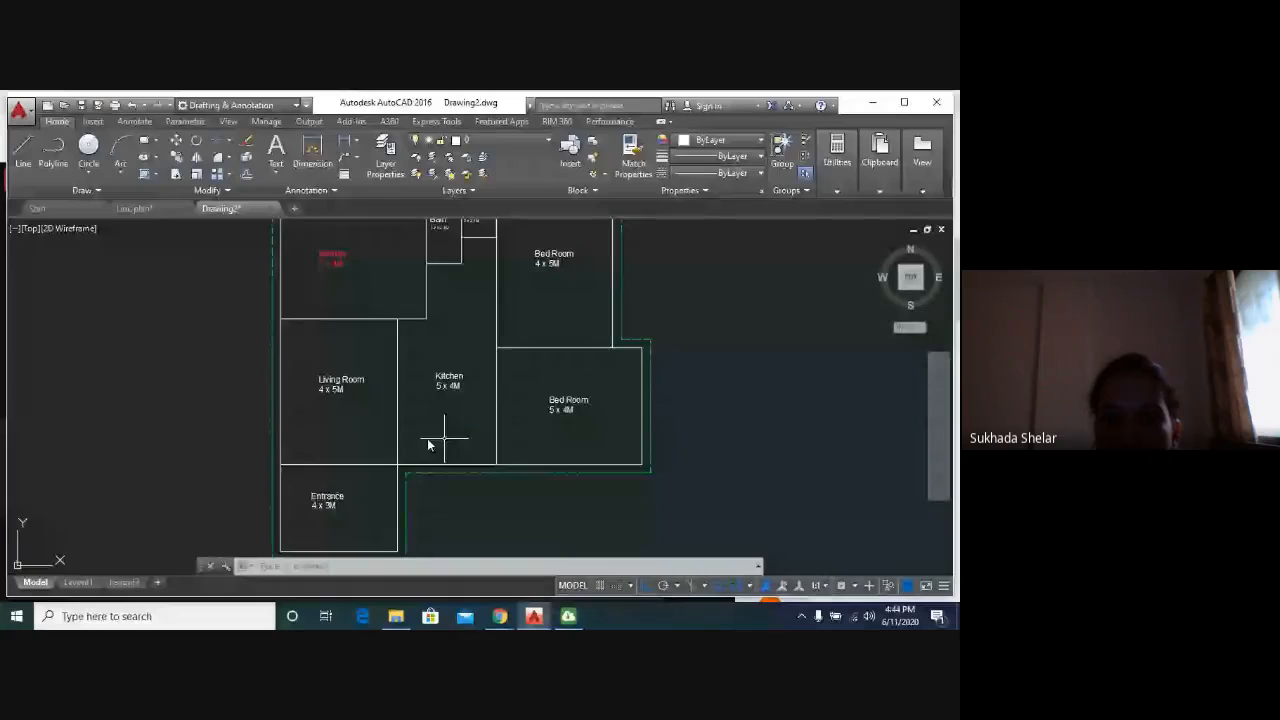
{"action": "left_click", "coordinate": [428, 444]}
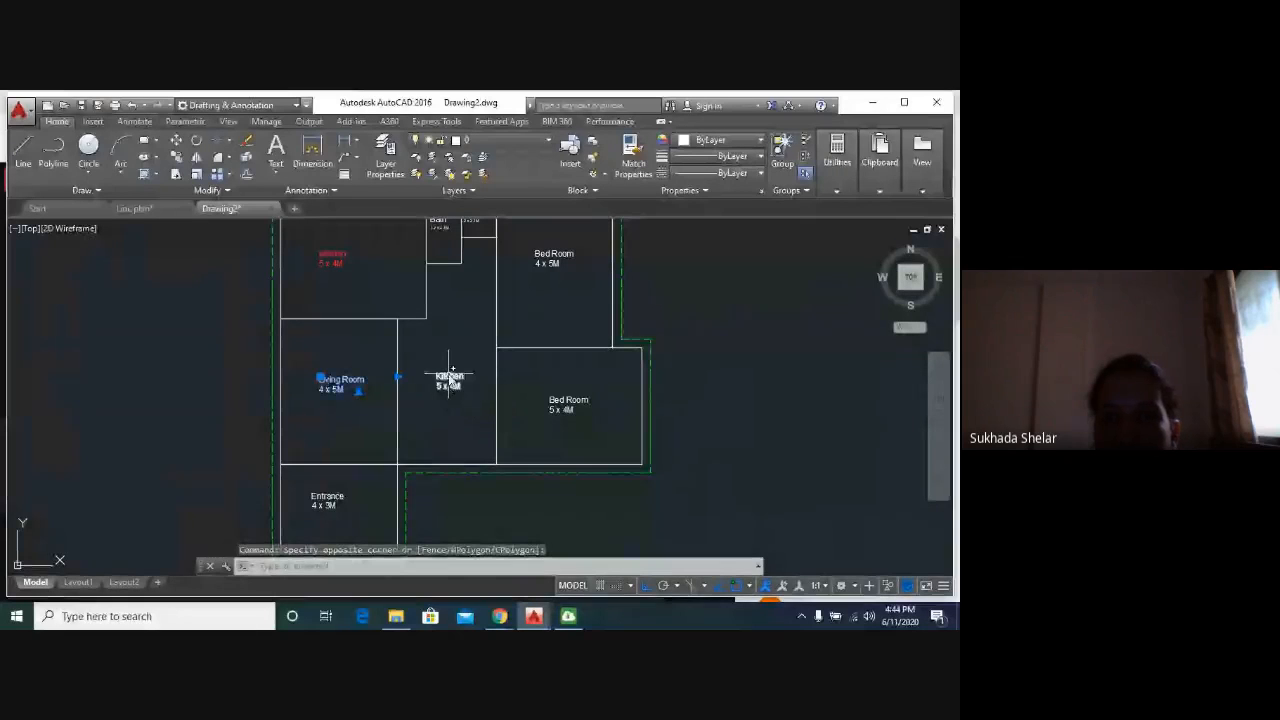
{"action": "left_click", "coordinate": [449, 380]}
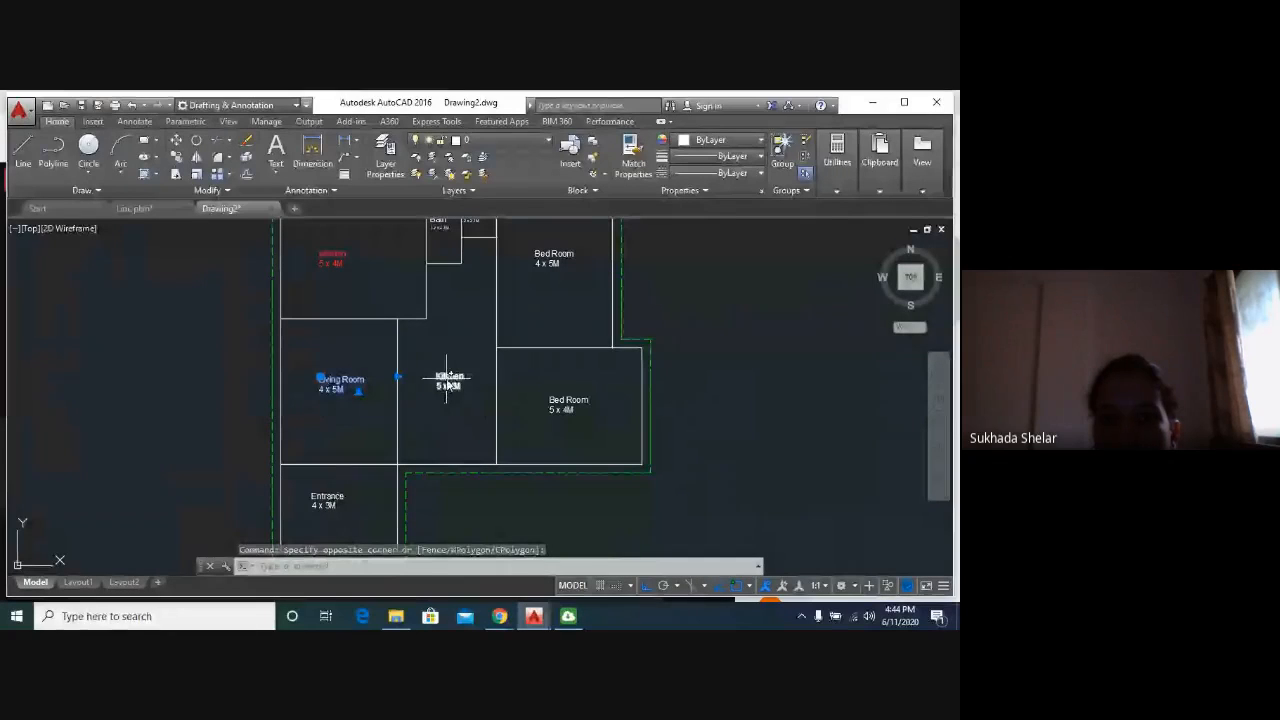
{"action": "left_click", "coordinate": [540, 260]}
{"action": "left_click", "coordinate": [580, 384]}
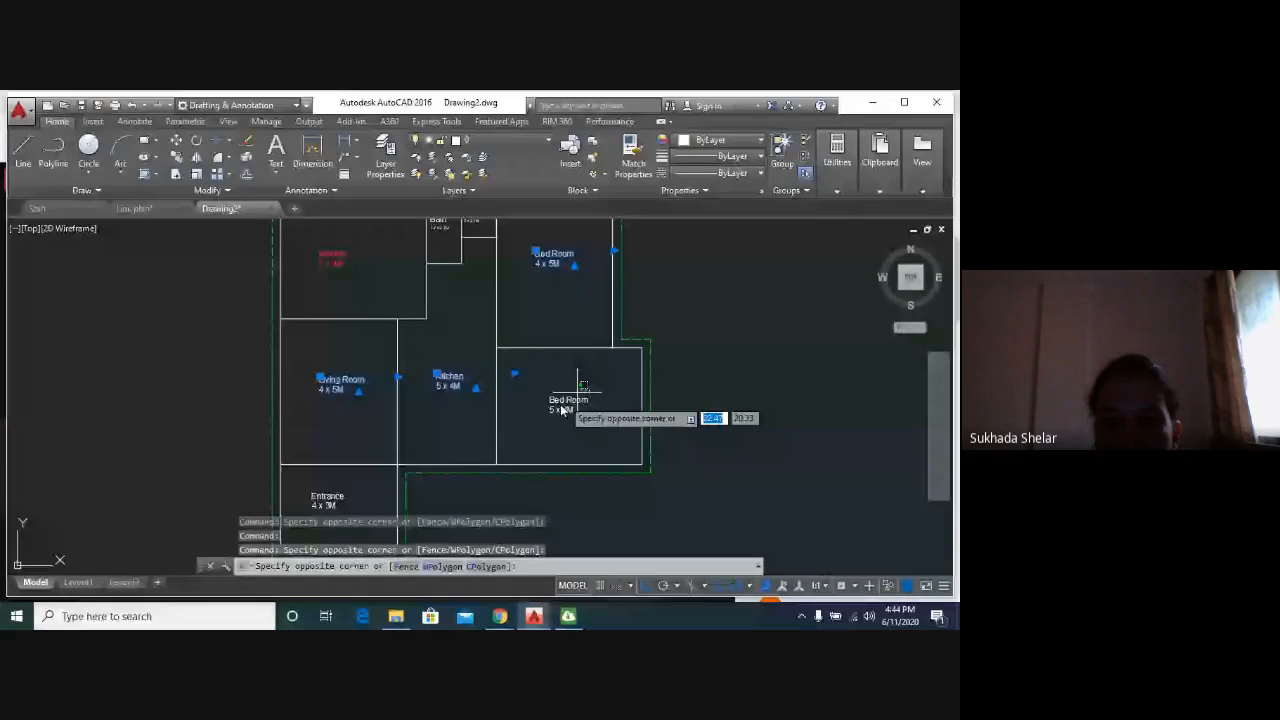
{"action": "left_click", "coordinate": [560, 410]}
{"action": "middle_click_drag", "start_coordinate": [366, 483], "coordinate": [383, 421]}
{"action": "left_click", "coordinate": [383, 421]}
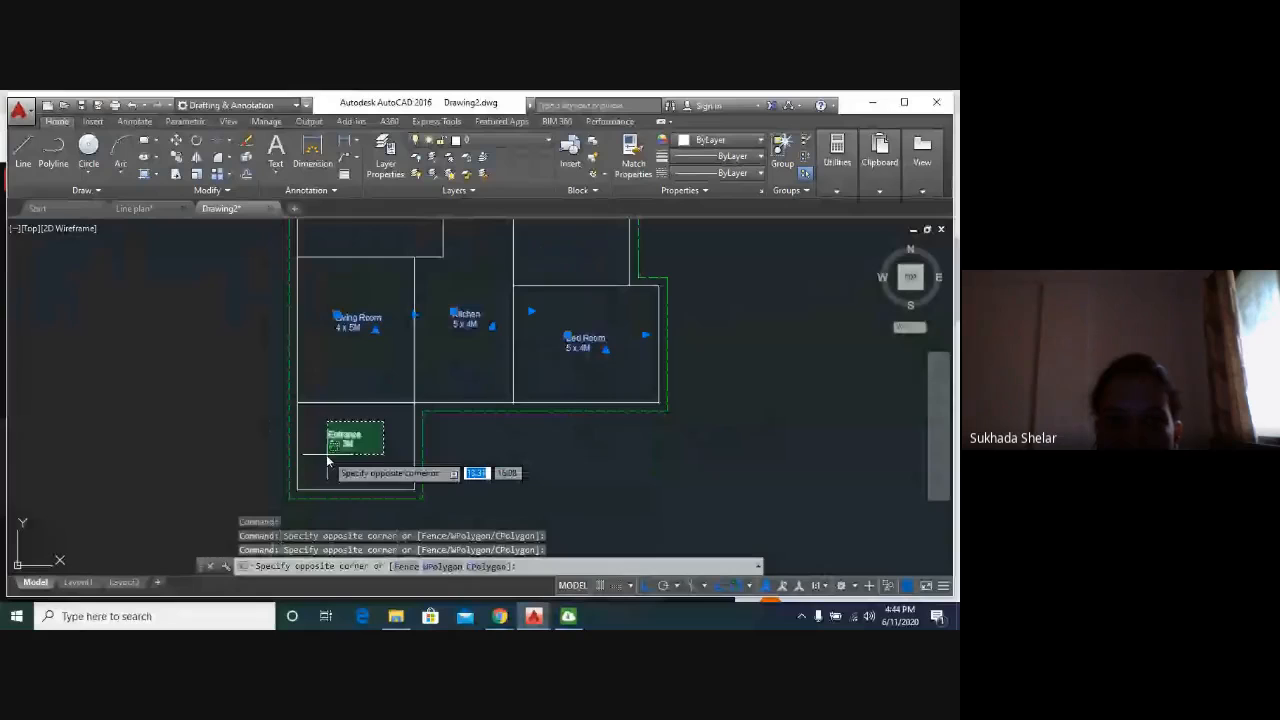
{"action": "left_click", "coordinate": [326, 454]}
{"action": "scroll", "coordinate": [491, 256], "scroll_direction": "up", "scroll_amount": 4}
{"action": "mouse_move", "coordinate": [491, 256]}
{"action": "middle_mouse_down"}
{"action": "mouse_move", "coordinate": [483, 309]}
{"action": "mouse_move", "coordinate": [511, 540]}
{"action": "middle_mouse_up"}
{"action": "scroll", "coordinate": [511, 540], "scroll_direction": "down", "scroll_amount": 2}
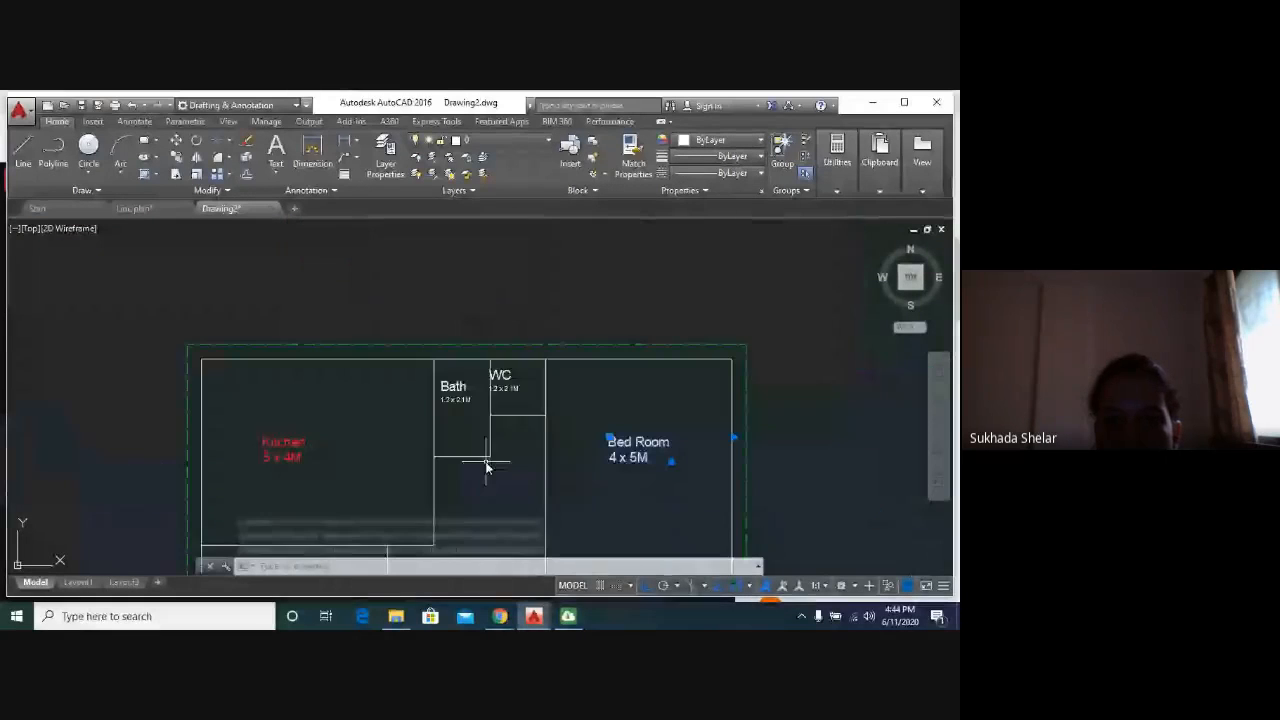
{"action": "left_click", "coordinate": [474, 383]}
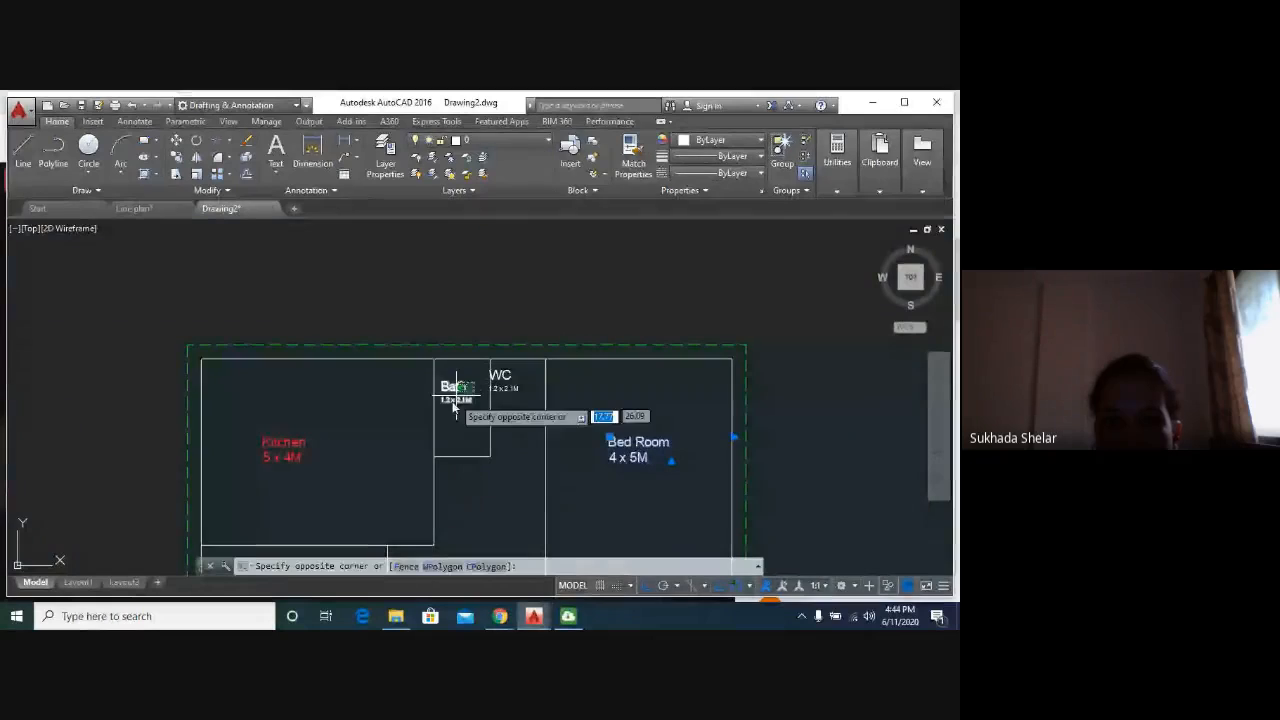
{"action": "left_click", "coordinate": [454, 402]}
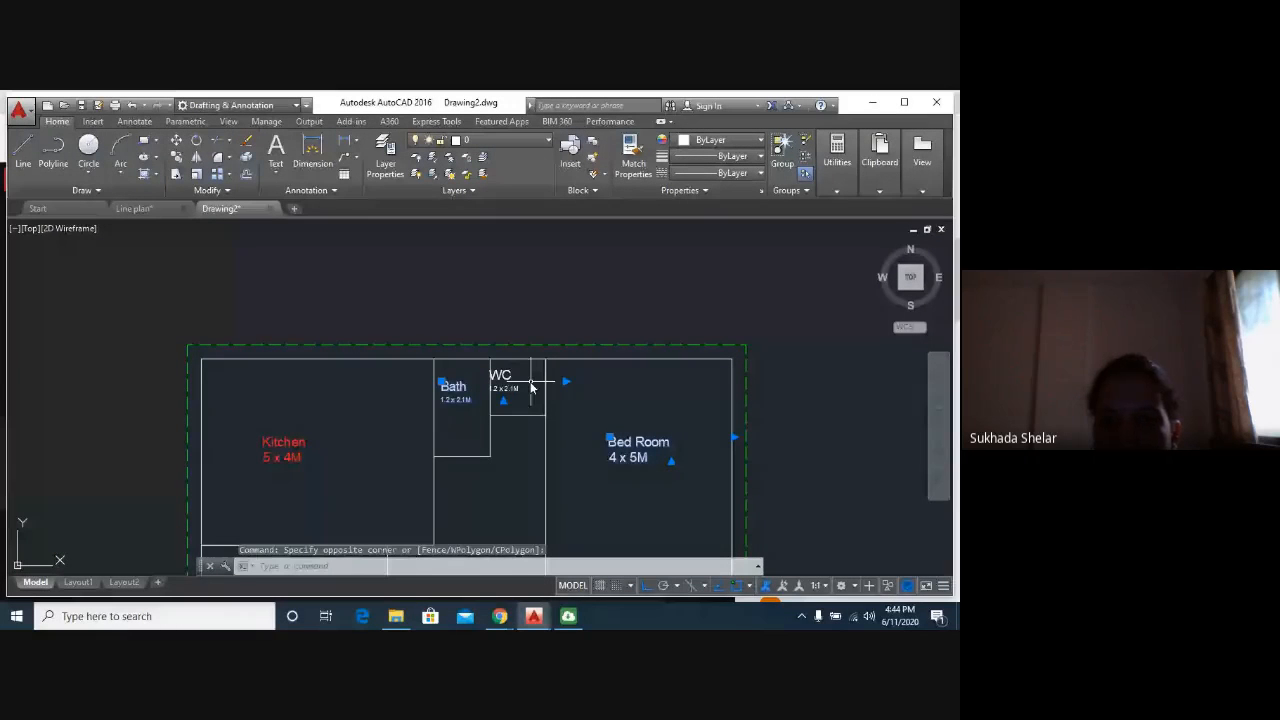
{"action": "left_click", "coordinate": [522, 374]}
{"action": "left_click", "coordinate": [492, 405]}
{"action": "scroll", "coordinate": [557, 423], "scroll_direction": "down", "scroll_amount": 2}
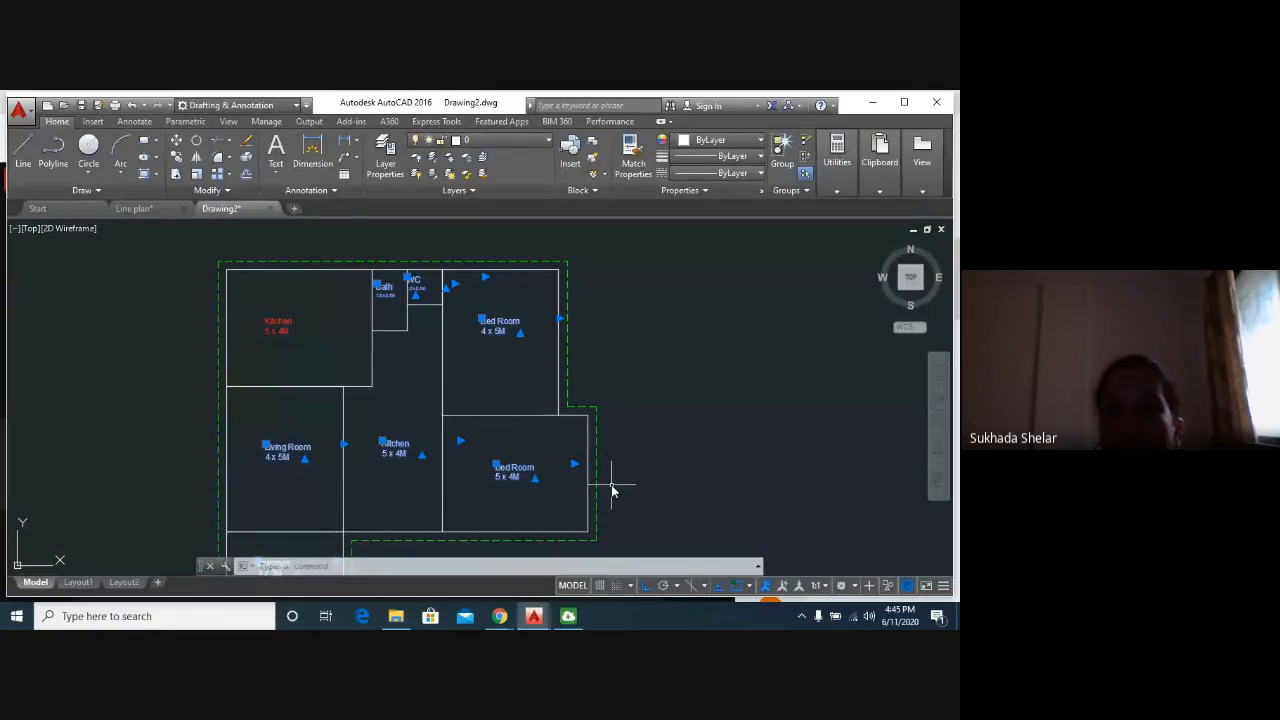
{"action": "left_click", "coordinate": [725, 140]}
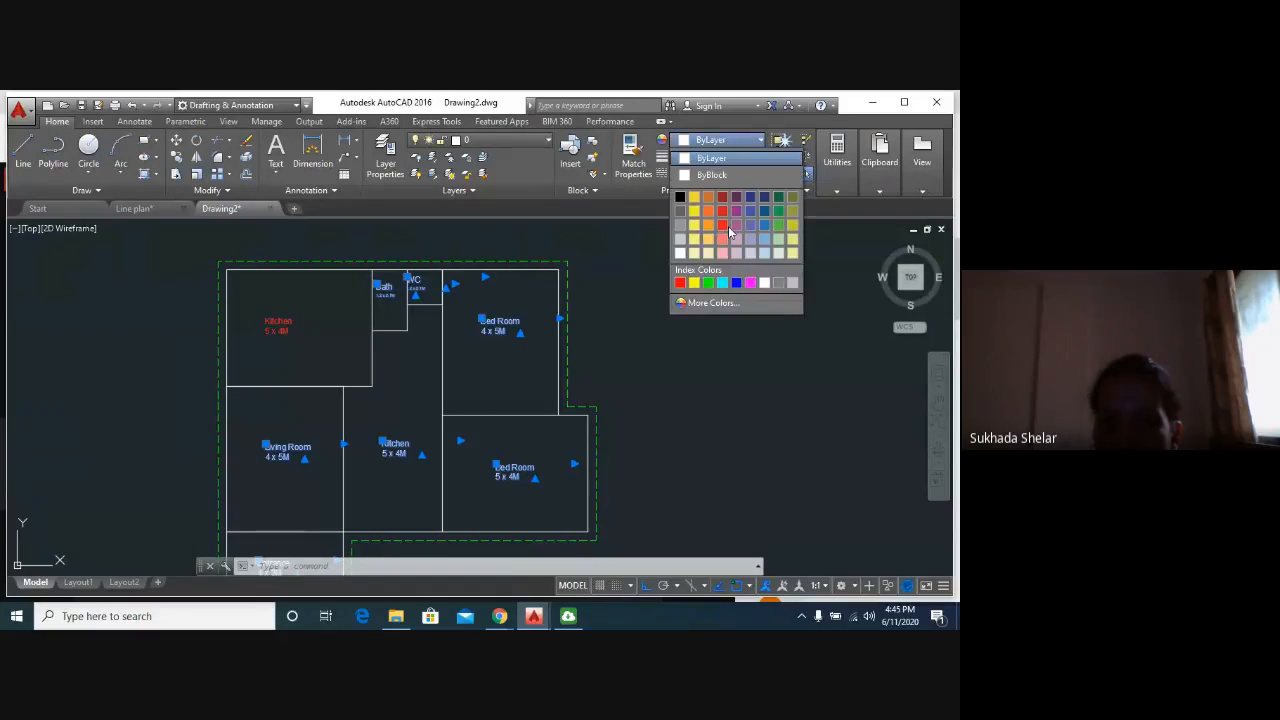
{"action": "left_click", "coordinate": [681, 283]}
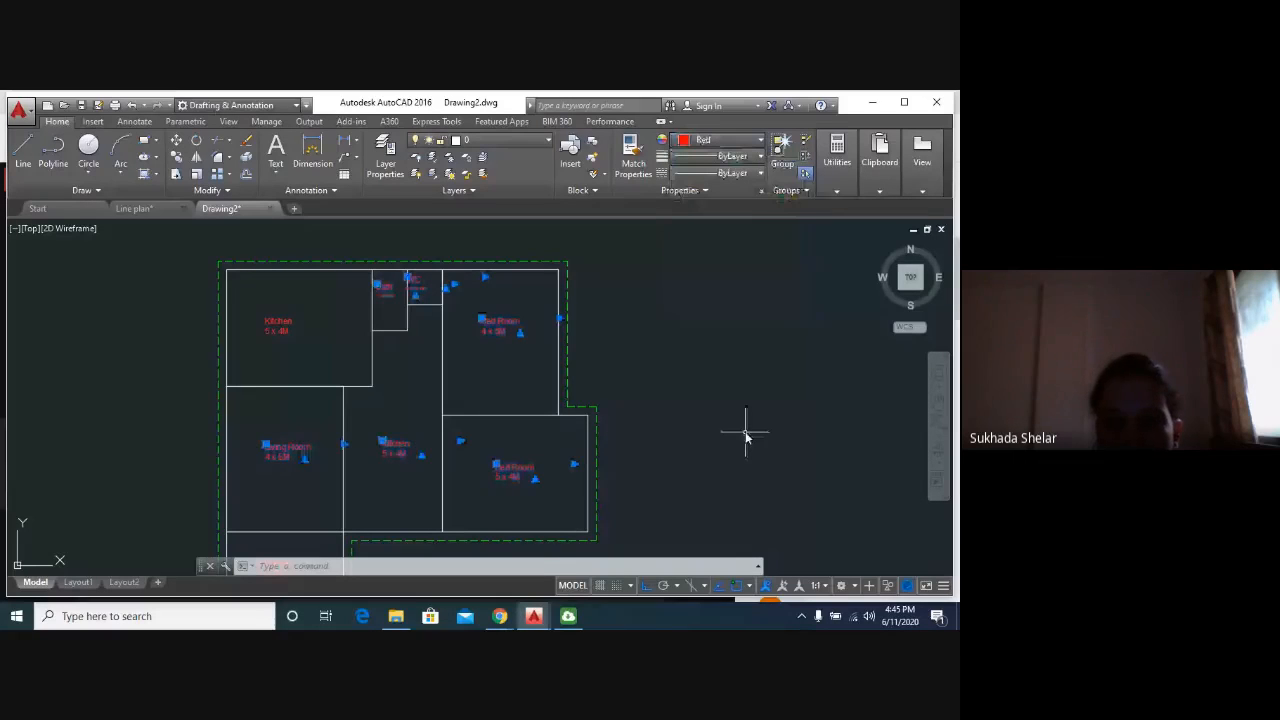
Clear the selection and examine the whole house plan with its red room labels and dashed green outline.
{"action": "left_click", "coordinate": [746, 434]}
{"action": "key", "text": "Escape"}
{"action": "scroll", "coordinate": [557, 349], "scroll_direction": "down", "scroll_amount": 4}
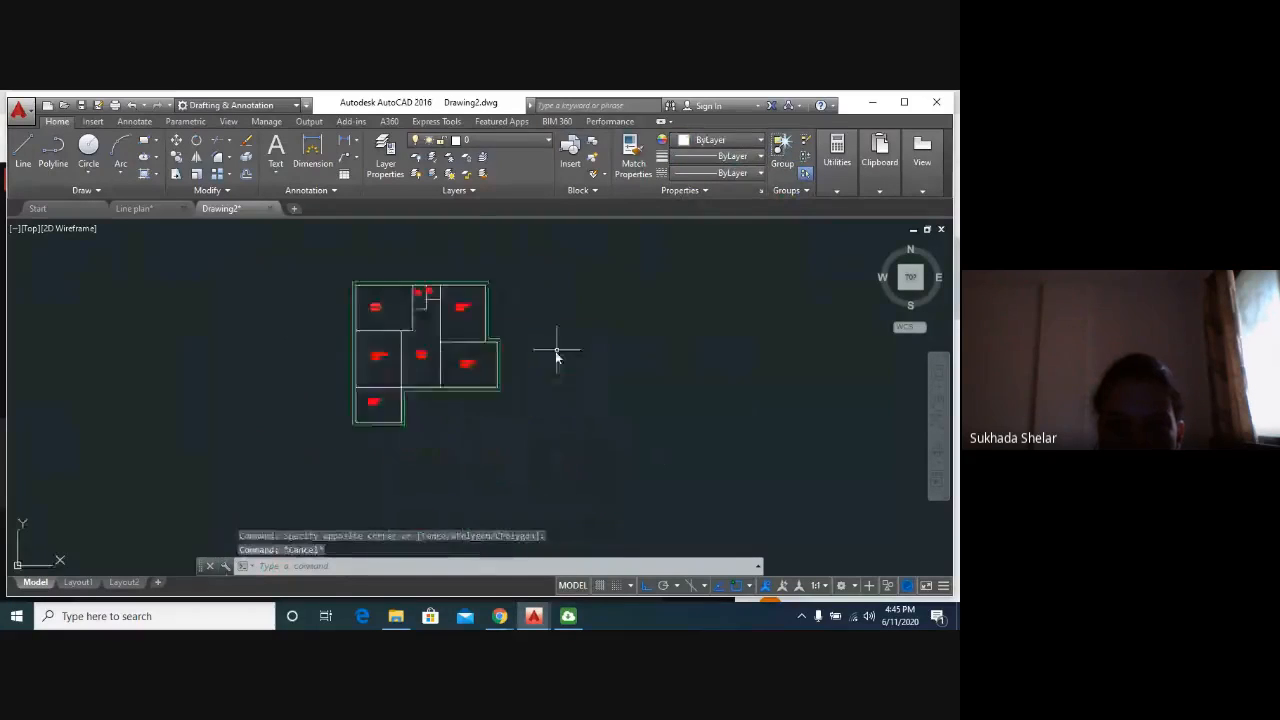
{"action": "scroll", "coordinate": [583, 386], "scroll_direction": "up", "scroll_amount": 2}
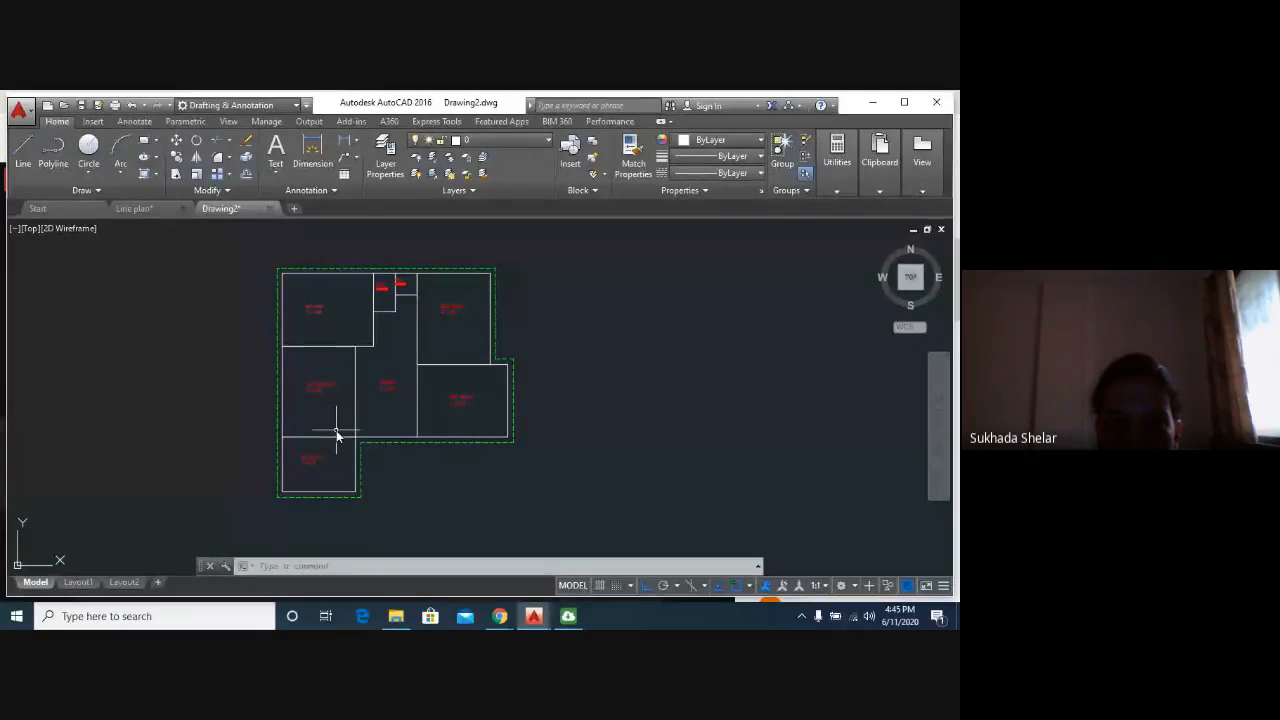
{"action": "scroll", "coordinate": [370, 425], "scroll_direction": "up", "scroll_amount": 2}
{"action": "scroll", "coordinate": [320, 380], "scroll_direction": "down", "scroll_amount": 2}
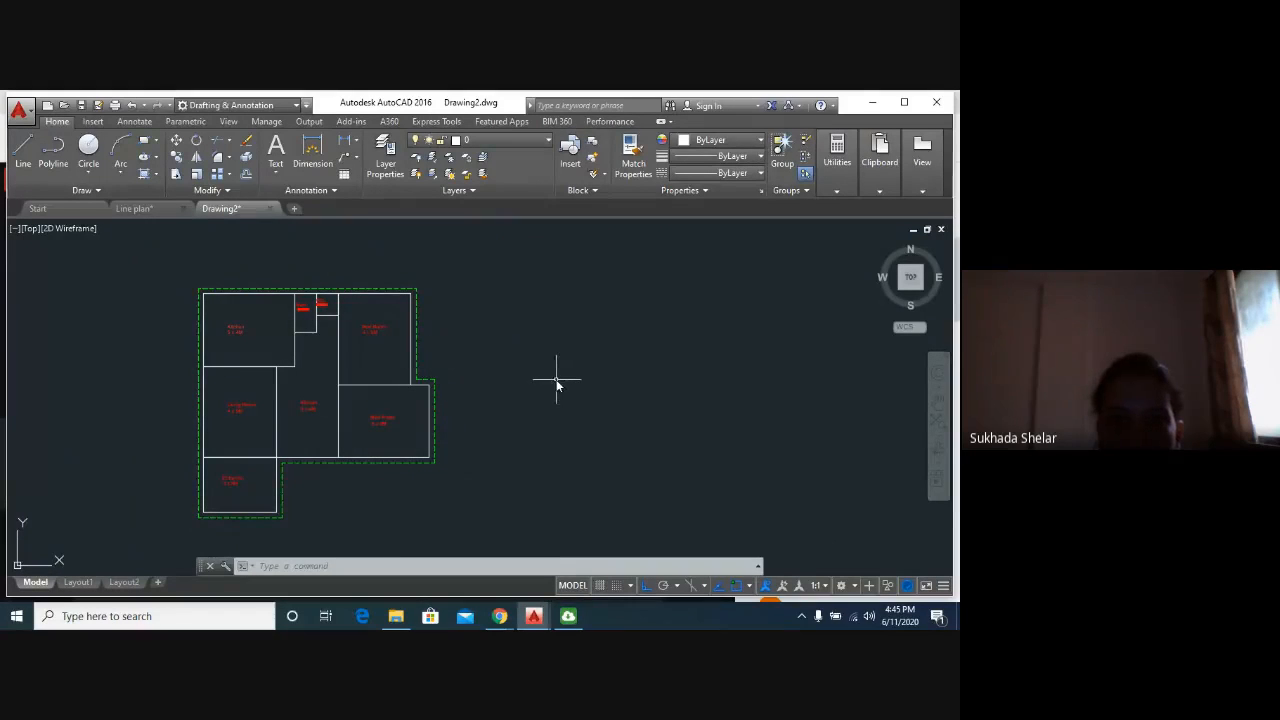
{"action": "scroll", "coordinate": [271, 407], "scroll_direction": "up", "scroll_amount": 2}
{"action": "scroll", "coordinate": [271, 408], "scroll_direction": "down", "scroll_amount": 2}
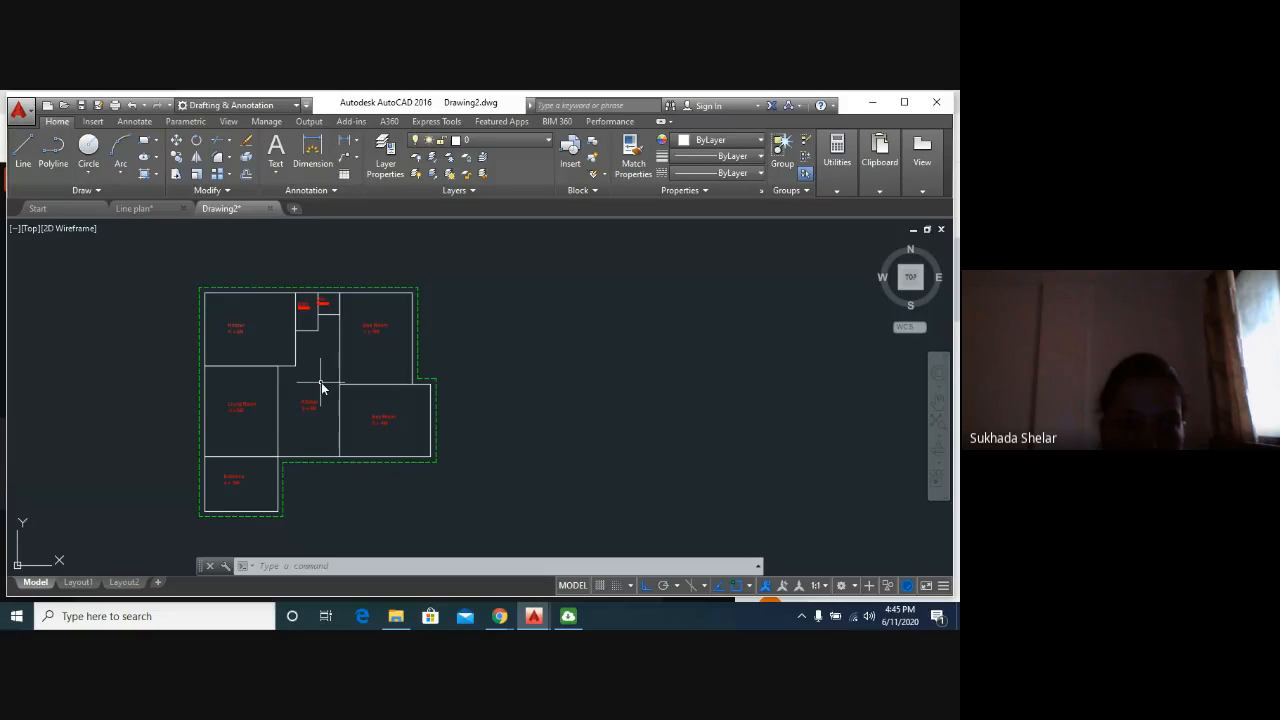
{"action": "middle_click_drag", "start_coordinate": [321, 382], "coordinate": [377, 378]}
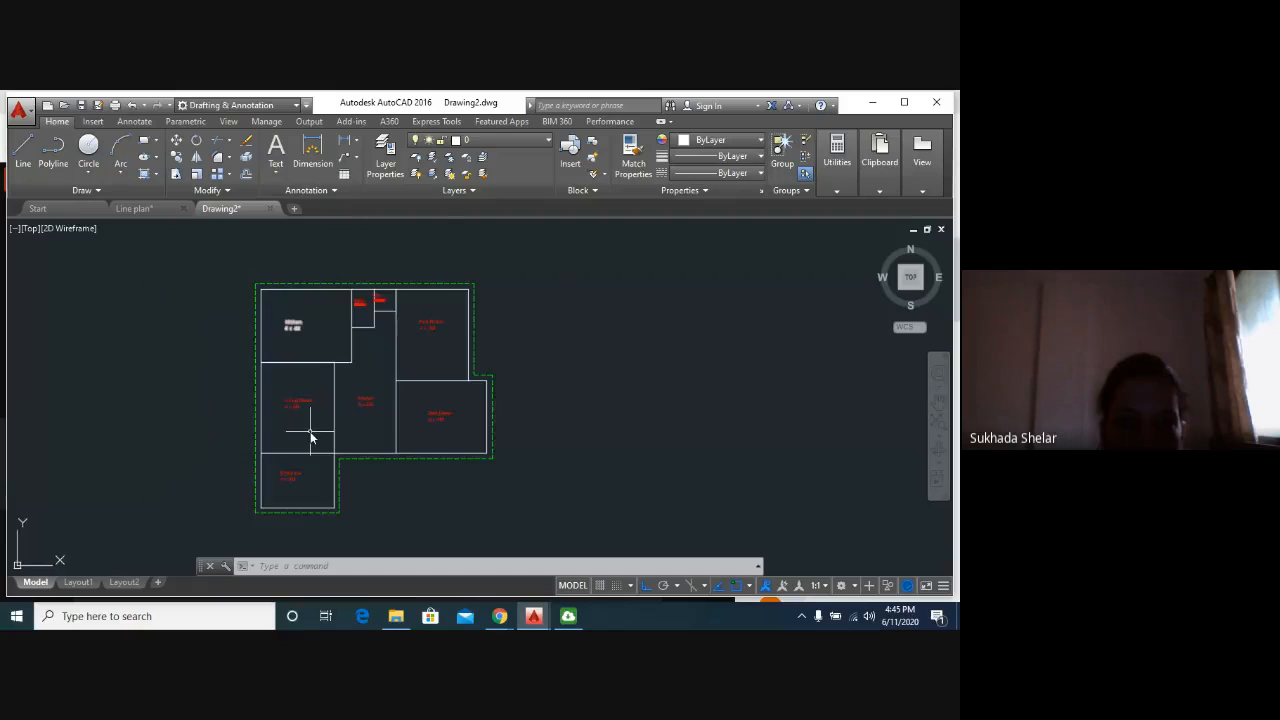
{"action": "scroll", "coordinate": [350, 400], "scroll_direction": "up", "scroll_amount": 2}
{"action": "middle_click_drag", "start_coordinate": [474, 413], "coordinate": [362, 431]}
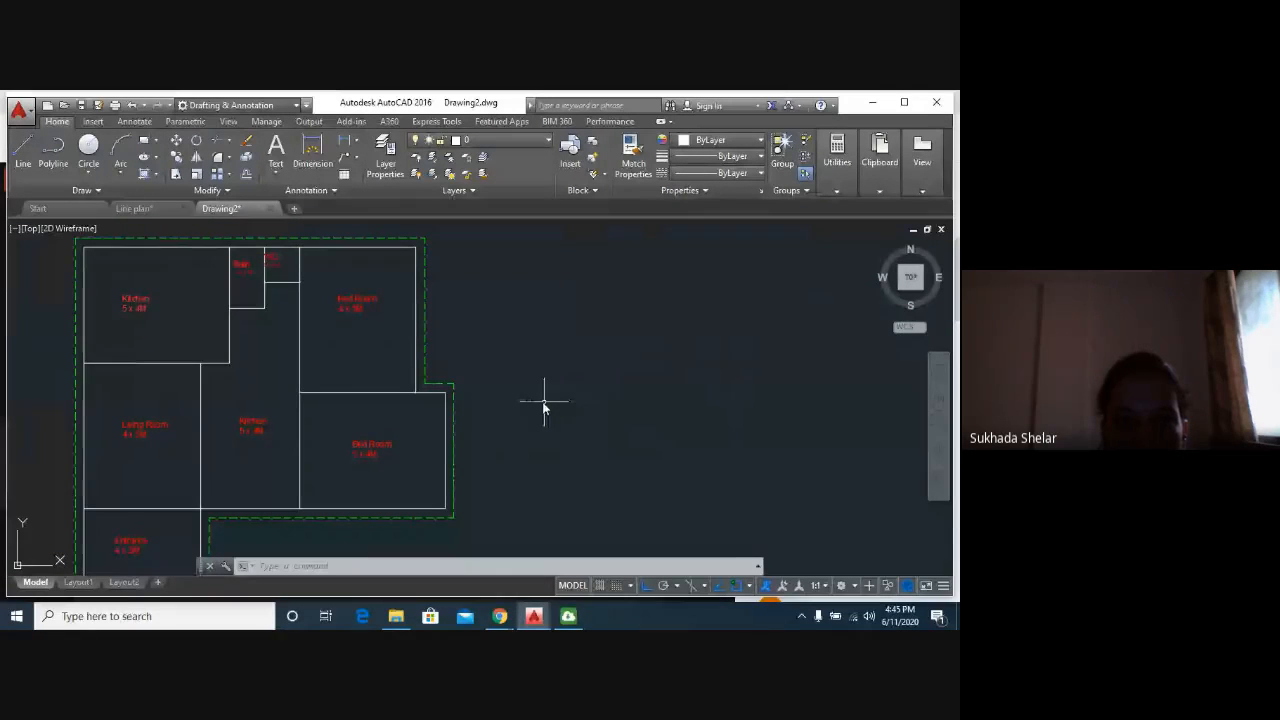
{"action": "scroll", "coordinate": [544, 408], "scroll_direction": "down", "scroll_amount": 3}
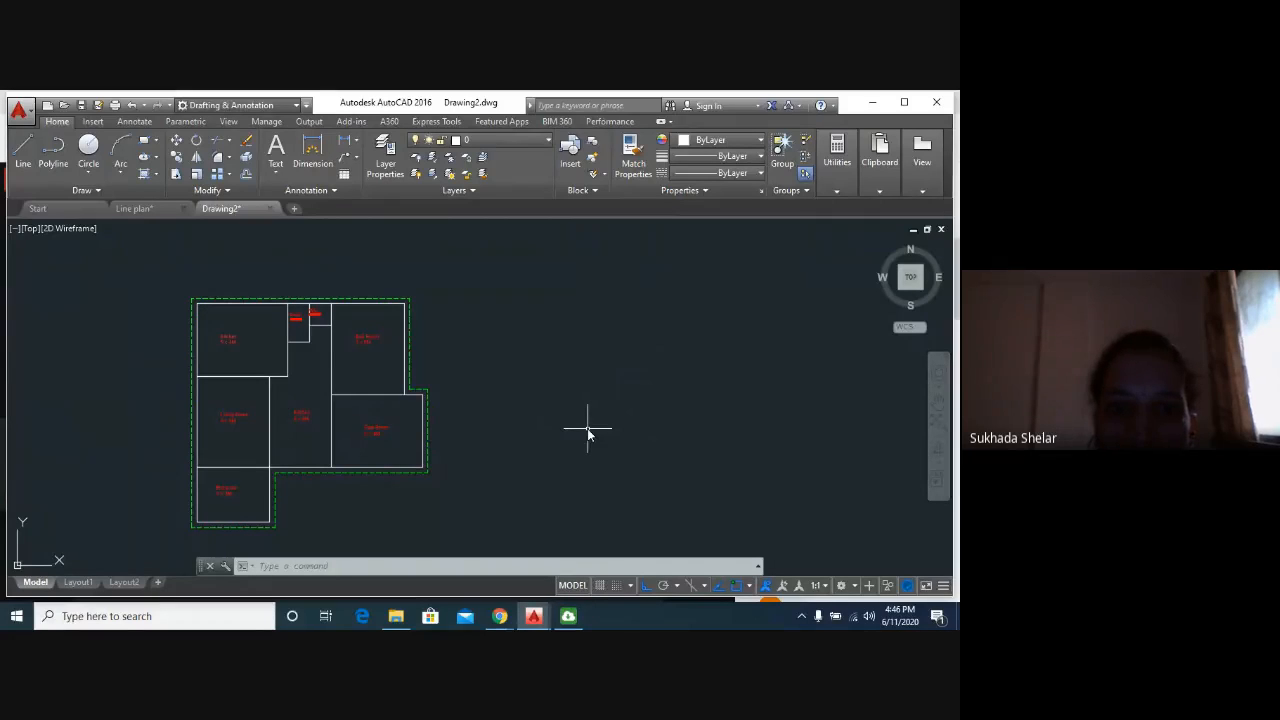
Draw two connected lines beside the house plan: a horizontal one 4 units long and a vertical one 5 units up from its end.
{"action": "scroll", "coordinate": [511, 437], "scroll_direction": "up", "scroll_amount": 2}
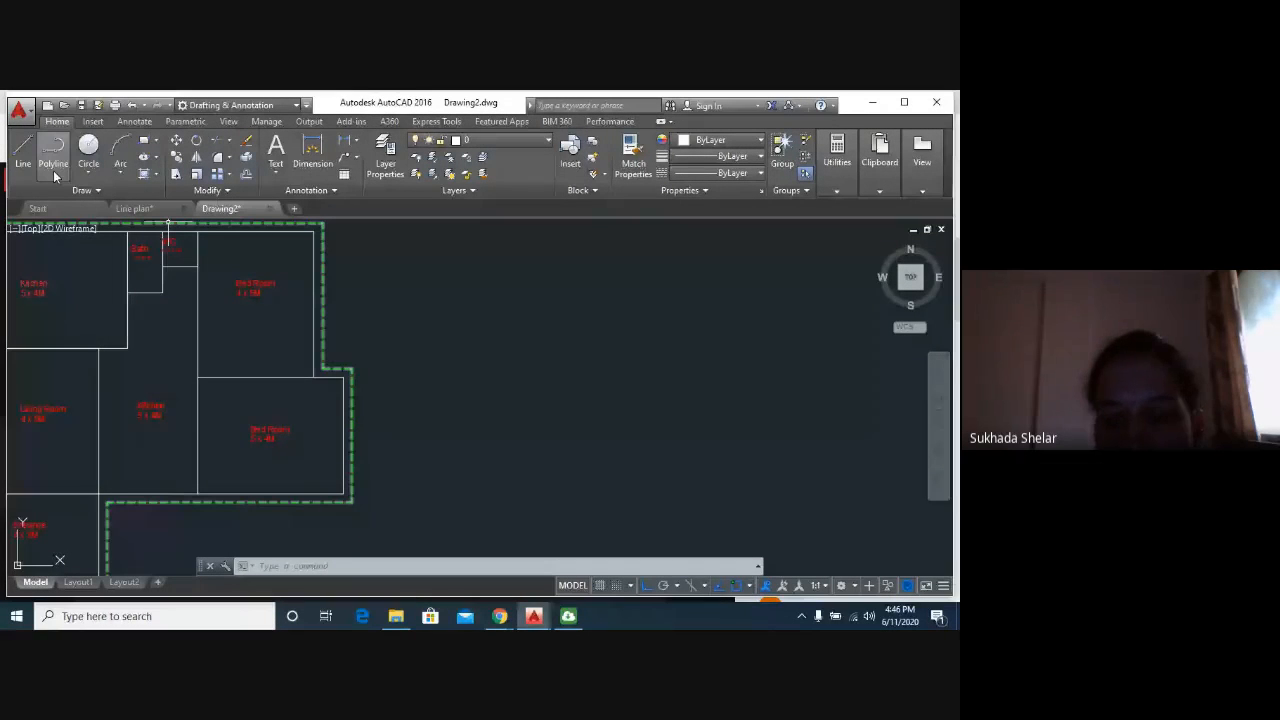
{"action": "left_click", "coordinate": [23, 152]}
{"action": "left_click", "coordinate": [552, 438]}
{"action": "type", "text": "4"}
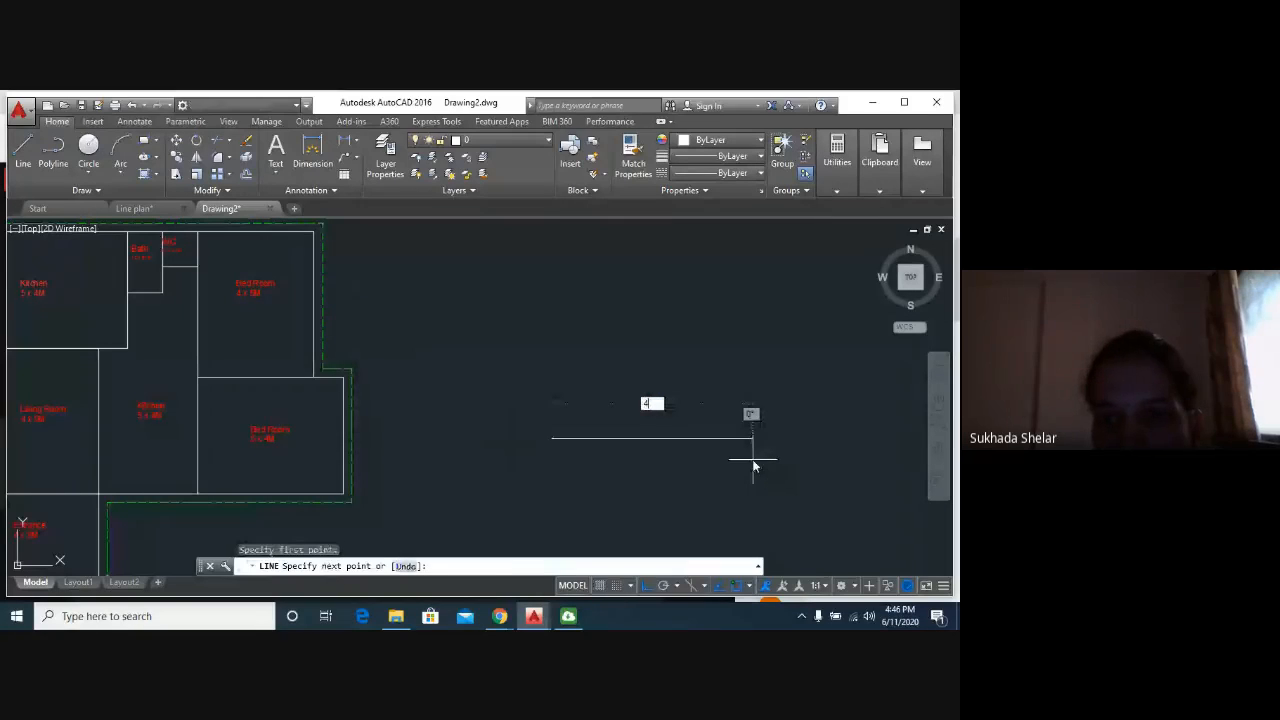
{"action": "key", "text": "Return"}
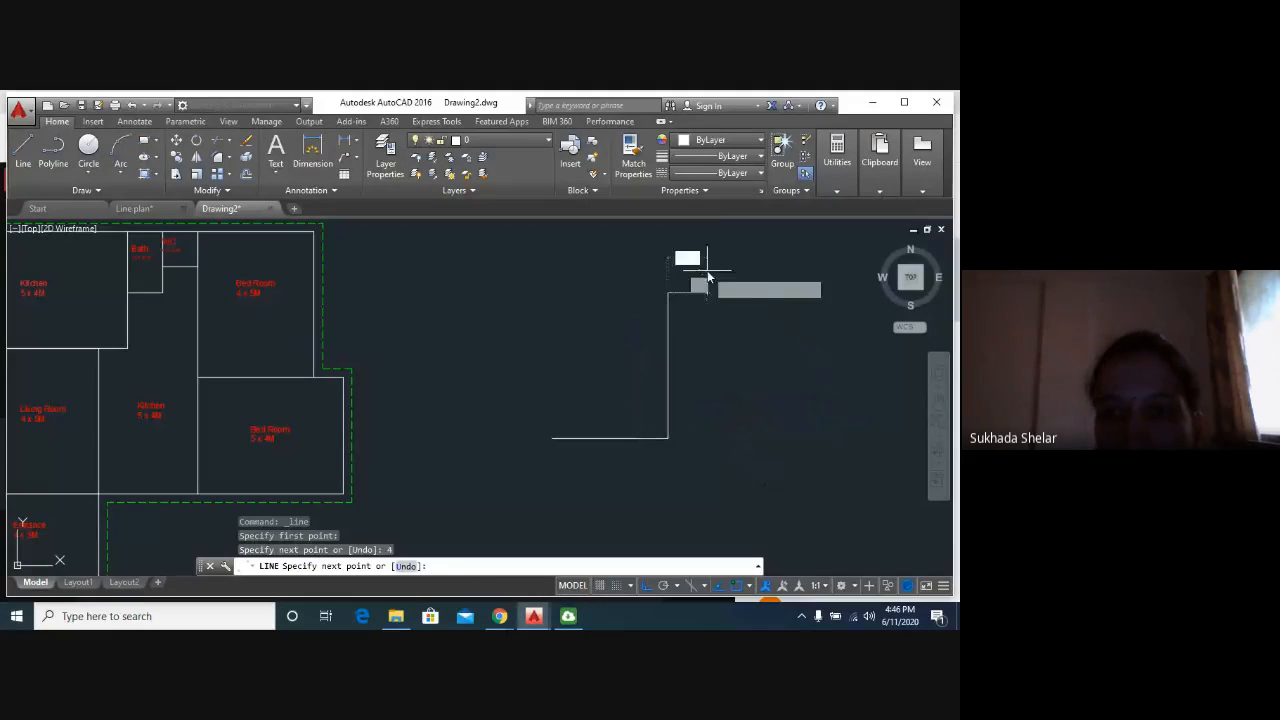
{"action": "type", "text": "5"}
{"action": "key", "text": "Return"}
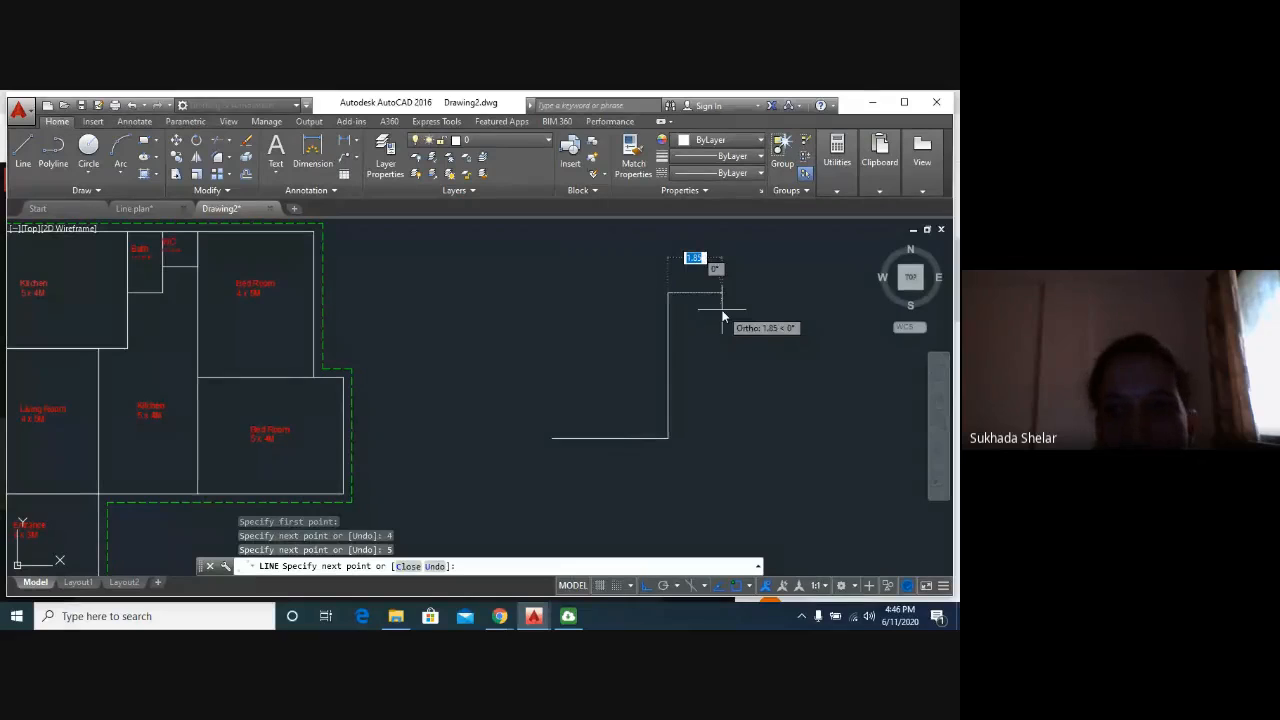
{"action": "key", "text": "Escape"}
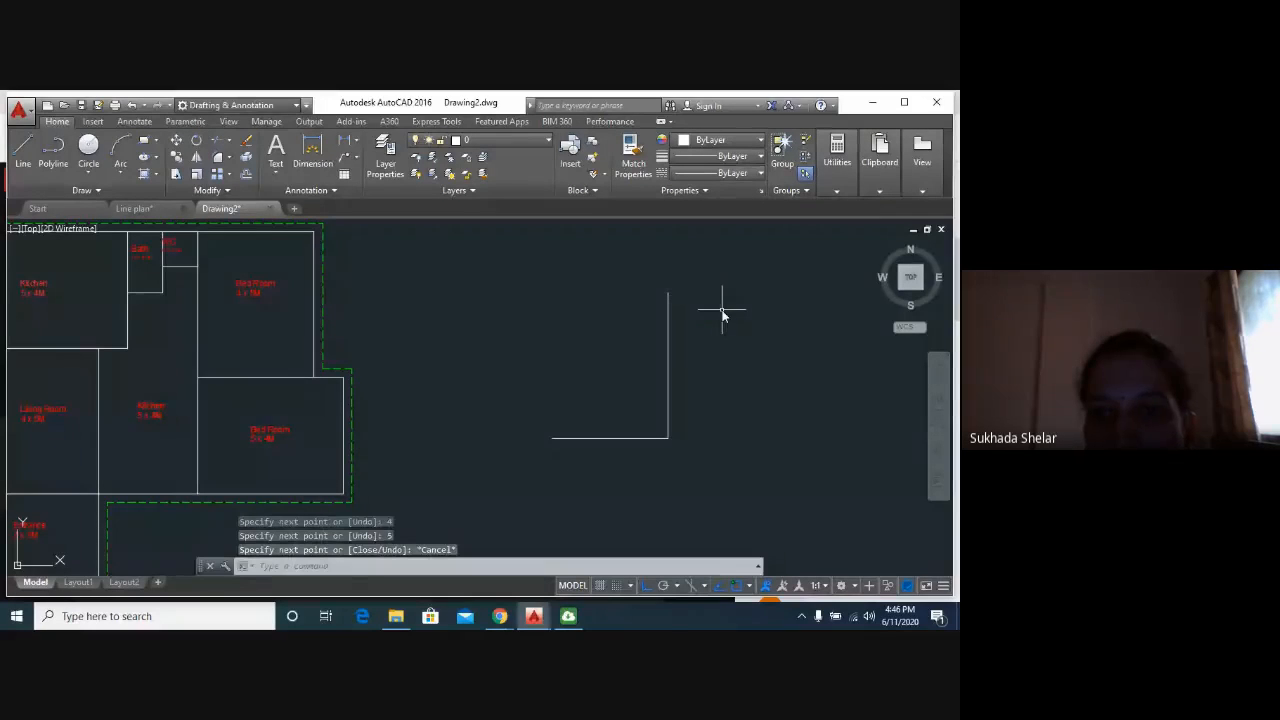
Dimension the new vertical line with DIM from its lower to its upper endpoint, placing the dimension on its outer side.
{"action": "middle_click_drag", "start_coordinate": [670, 315], "coordinate": [625, 345]}
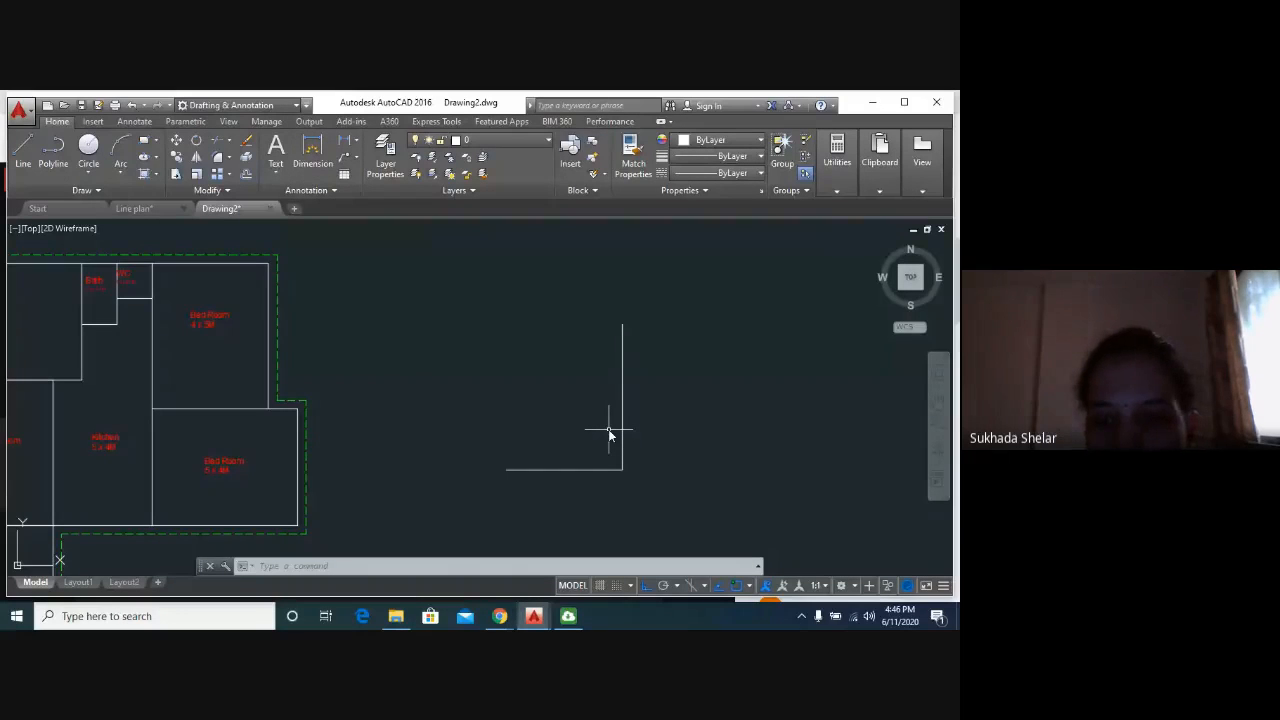
{"action": "type", "text": "DI"}
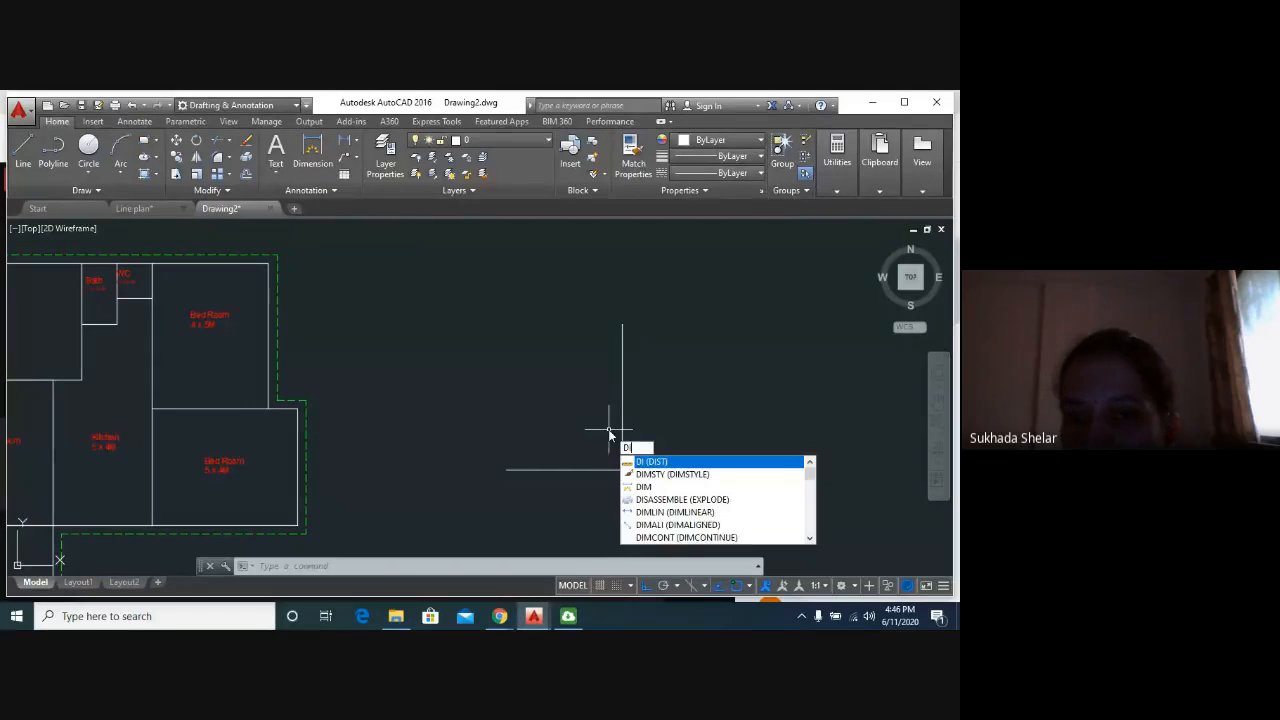
{"action": "type", "text": "M"}
{"action": "key", "text": "Return"}
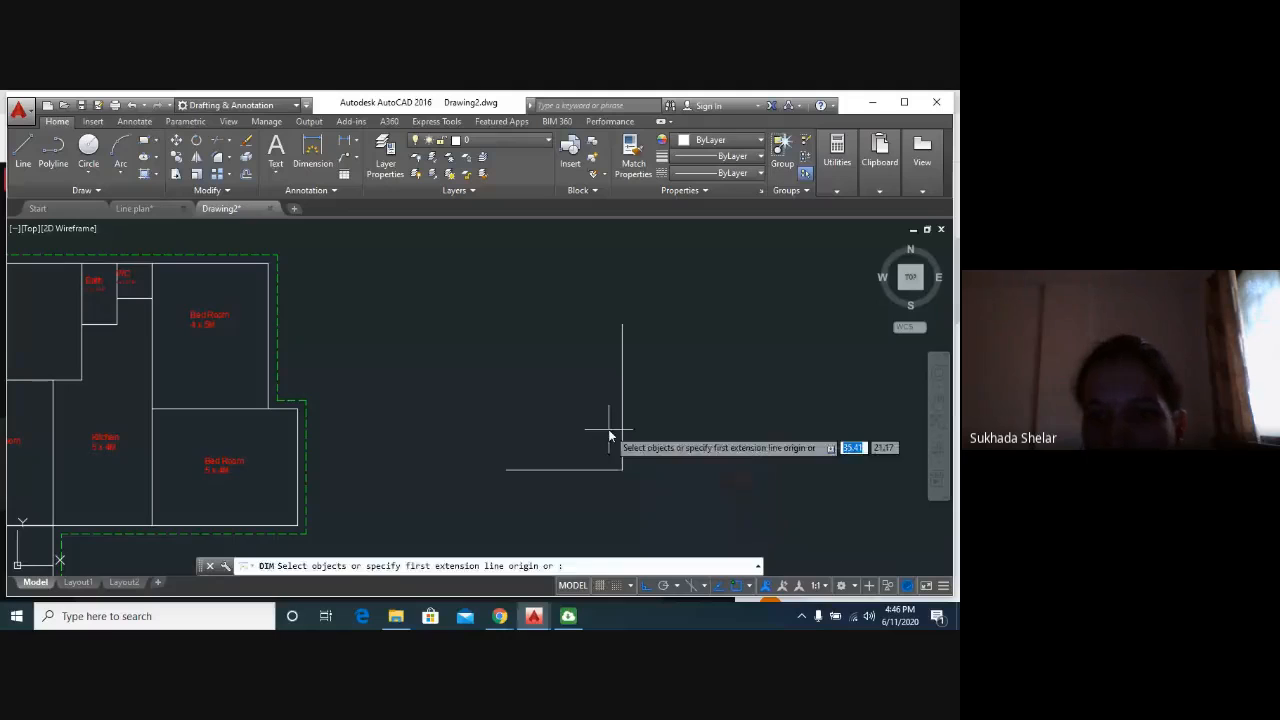
{"action": "left_click", "coordinate": [624, 478]}
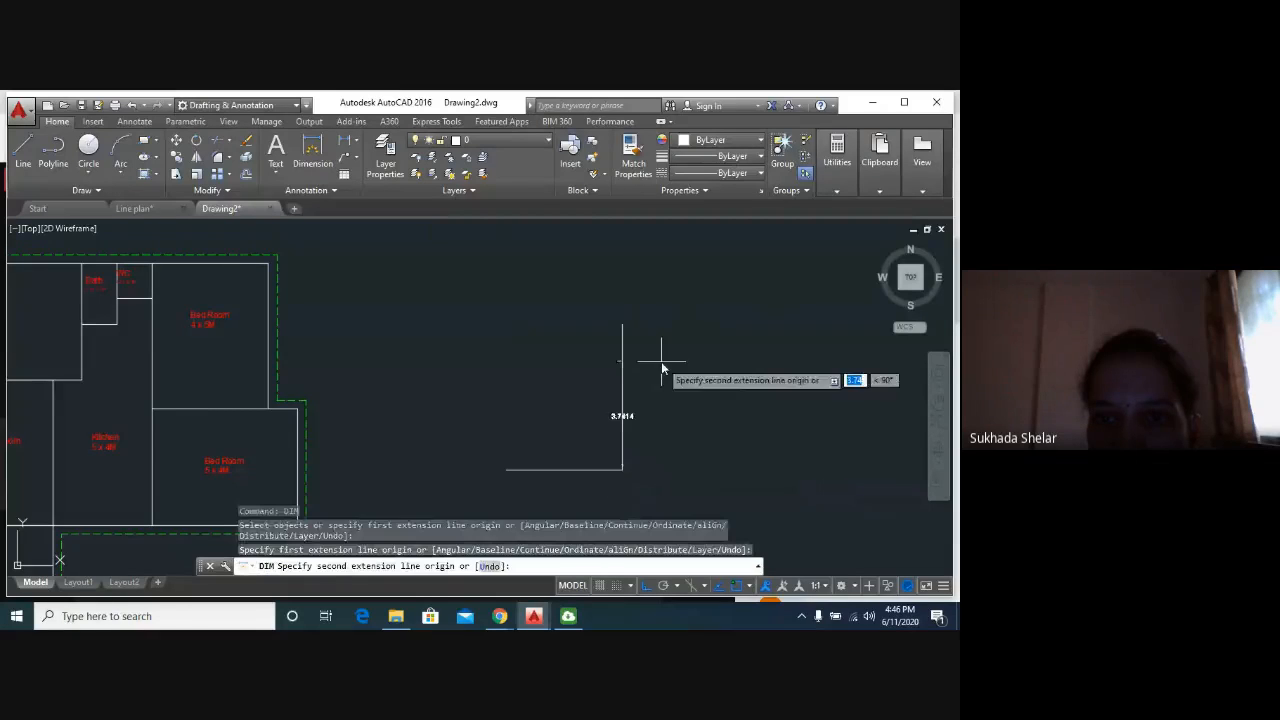
{"action": "left_click", "coordinate": [623, 325]}
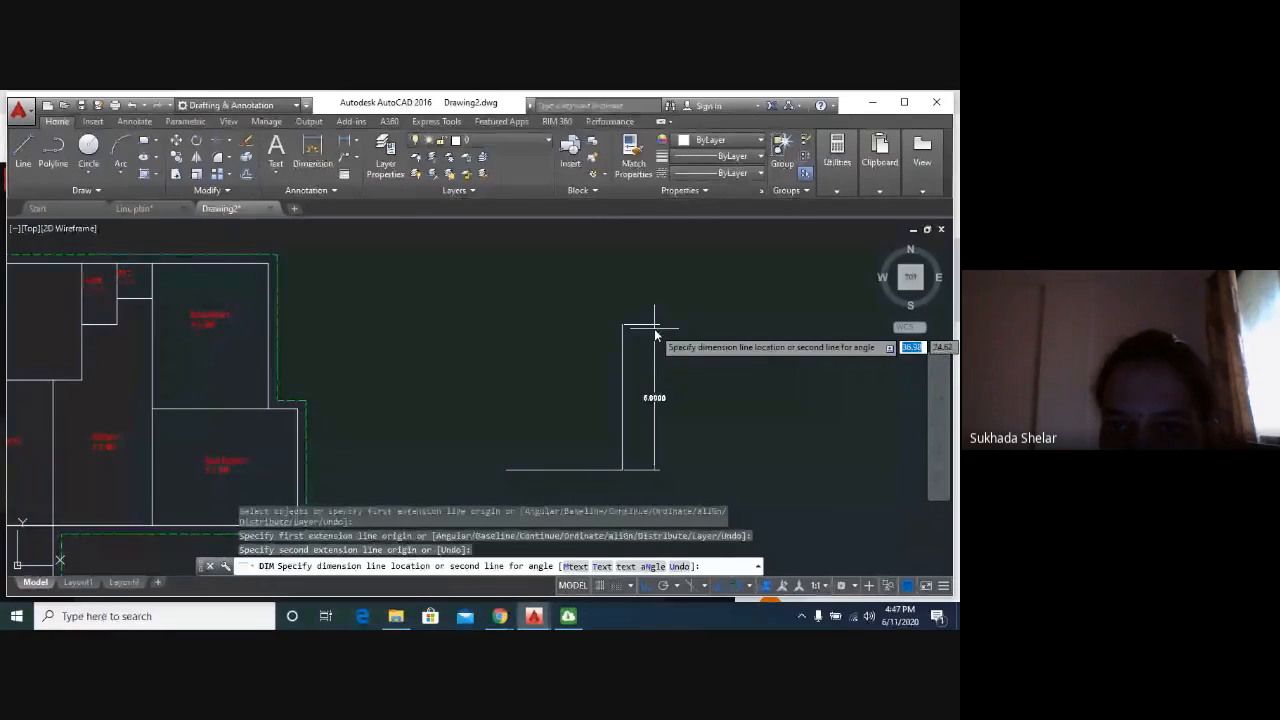
{"action": "left_click", "coordinate": [655, 335]}
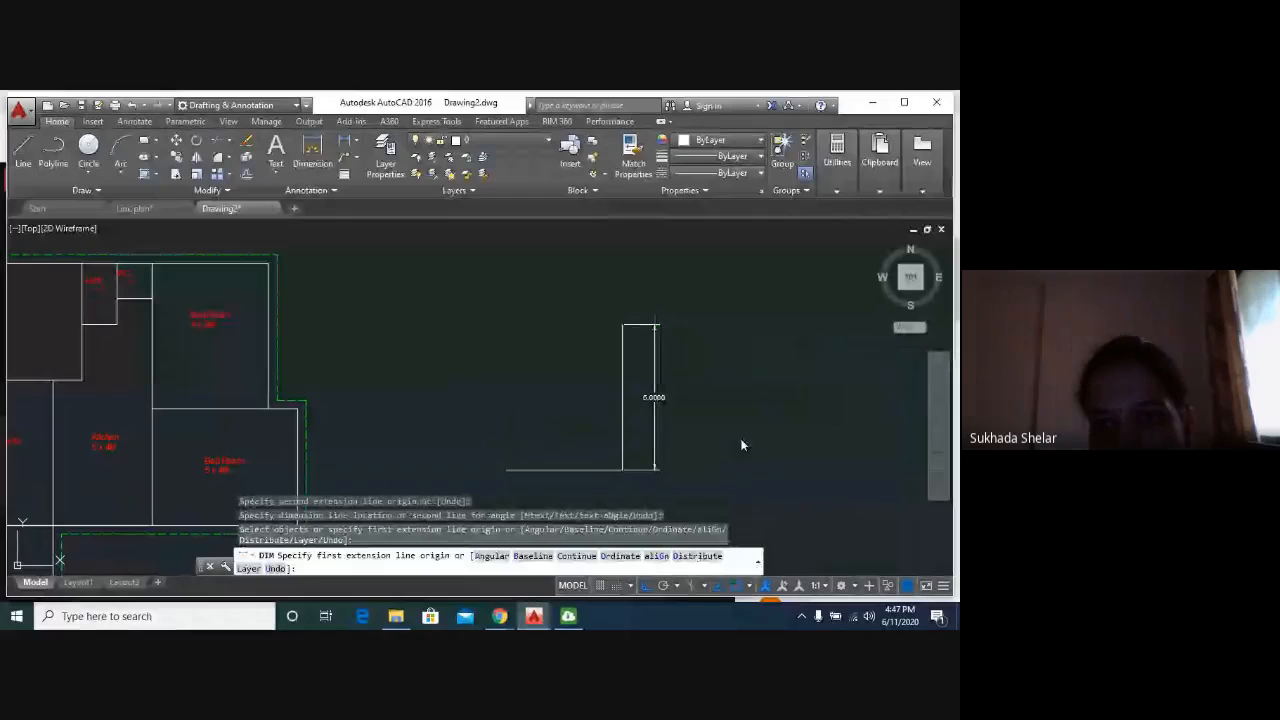
{"action": "scroll", "coordinate": [735, 430], "scroll_direction": "up", "scroll_amount": 1}
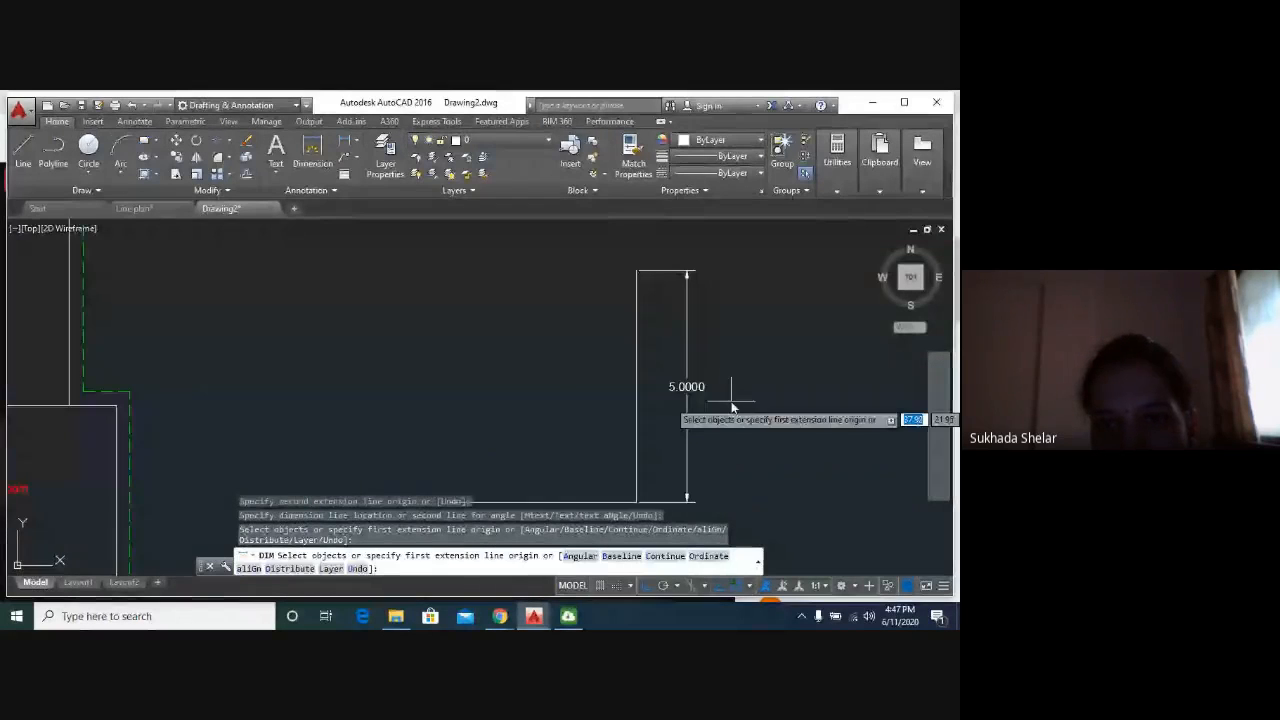
{"action": "middle_click_drag", "start_coordinate": [728, 400], "coordinate": [603, 400]}
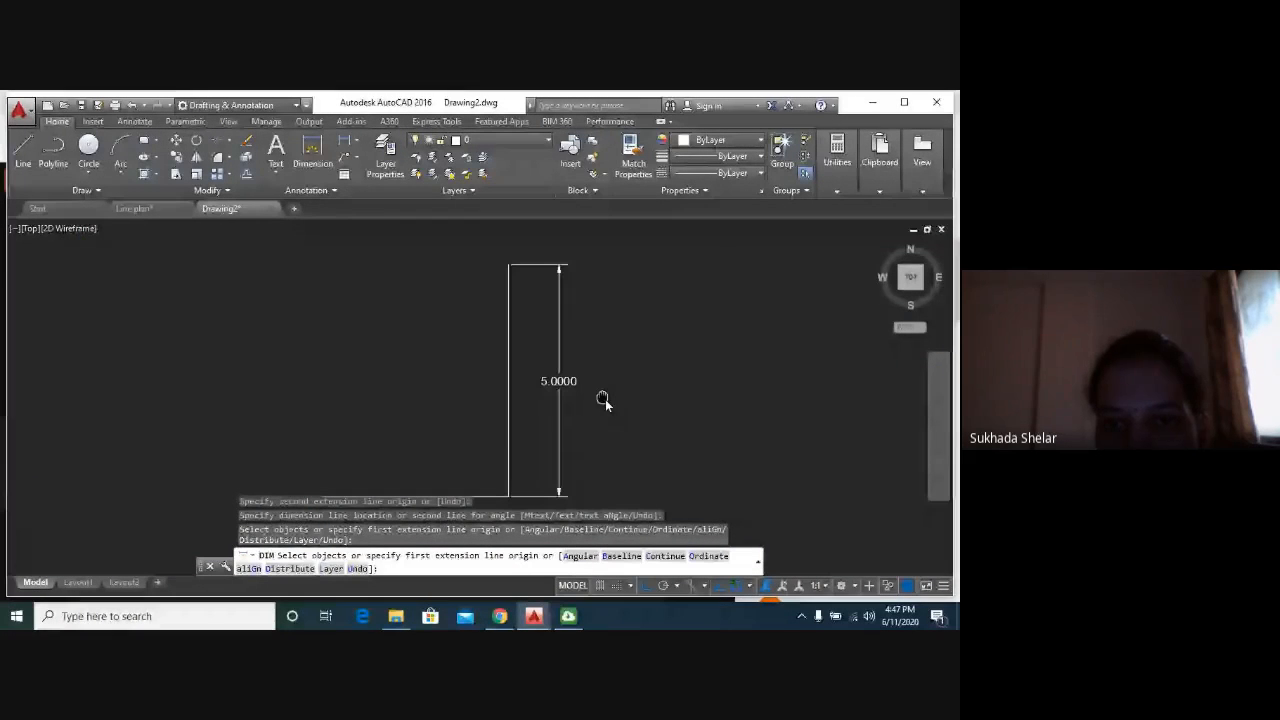
{"action": "scroll", "coordinate": [603, 400], "scroll_direction": "down", "scroll_amount": 2}
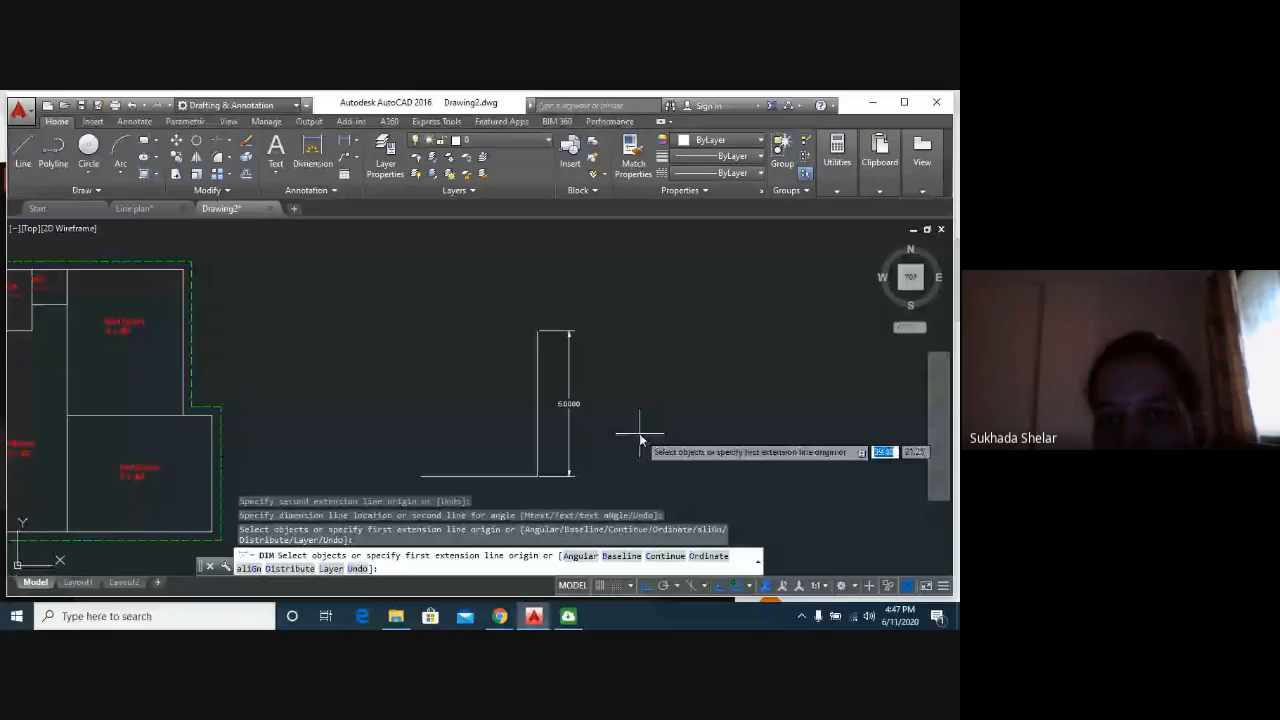
{"action": "scroll", "coordinate": [609, 400], "scroll_direction": "up", "scroll_amount": 2}
{"action": "middle_click_drag", "start_coordinate": [645, 404], "coordinate": [646, 354]}
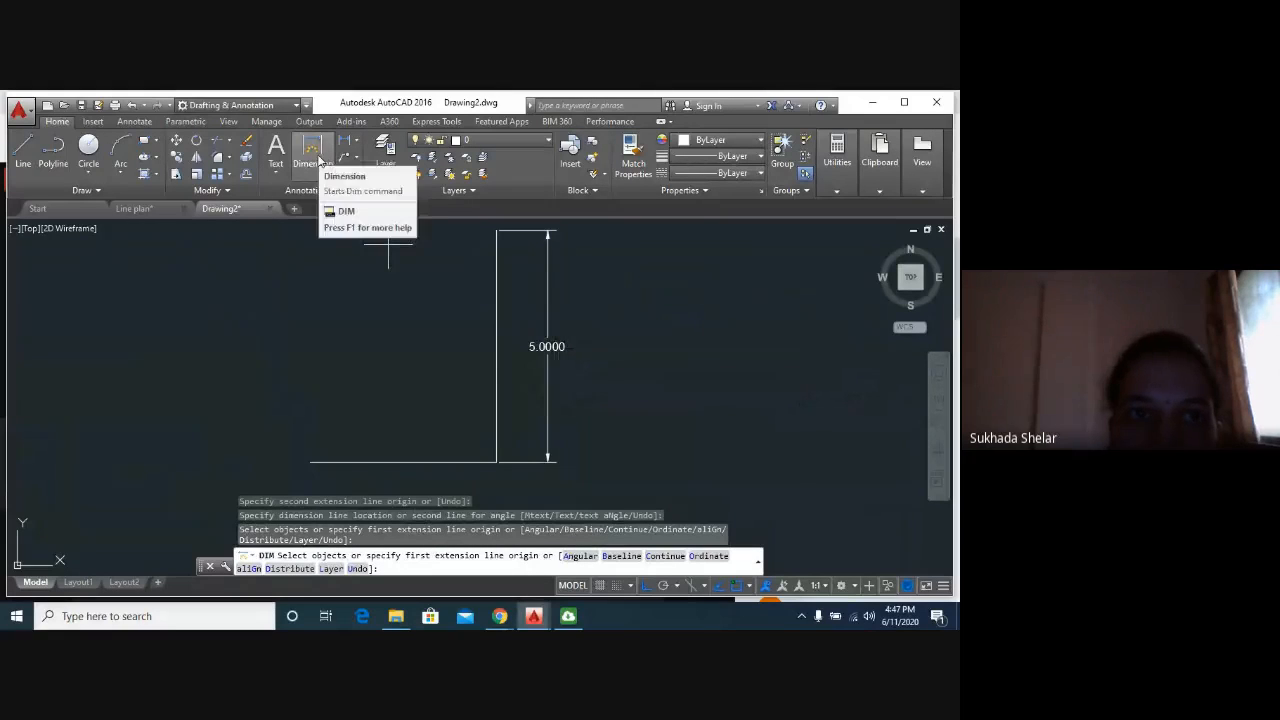
{"action": "type", "text": "c"}
{"action": "key", "text": "Return"}
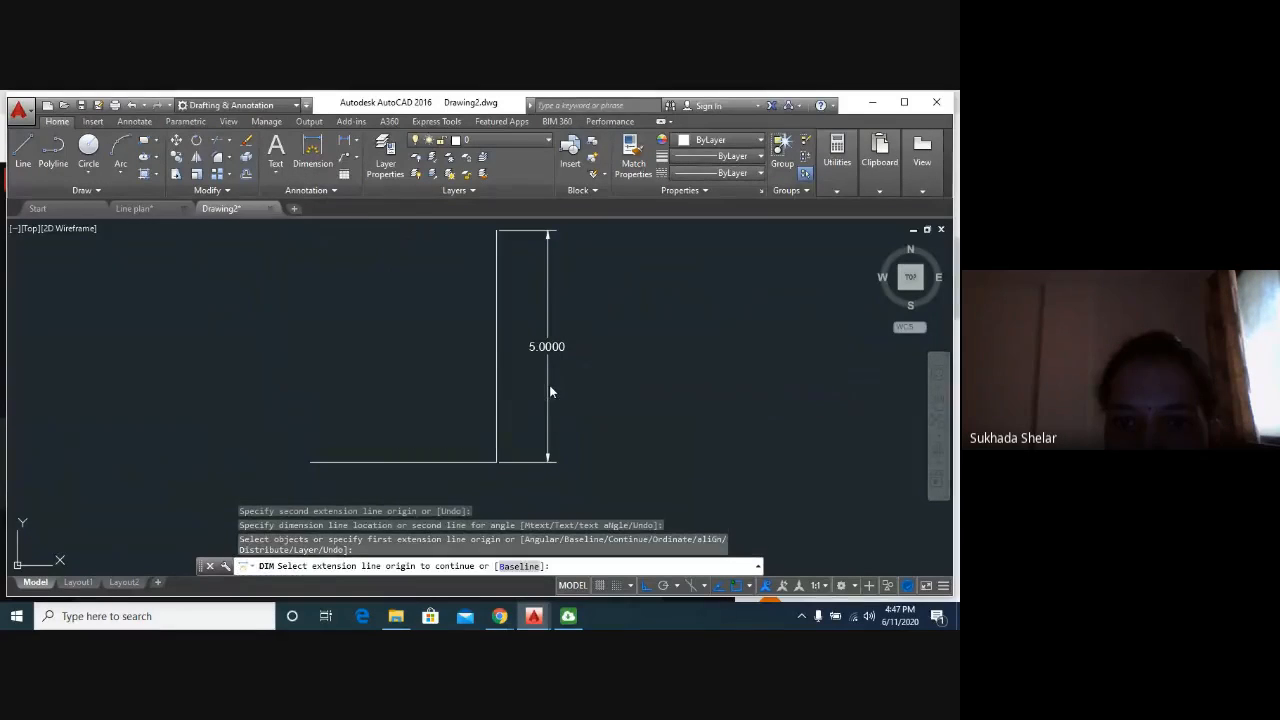
{"action": "left_click", "coordinate": [549, 388]}
{"action": "key", "text": "Escape"}
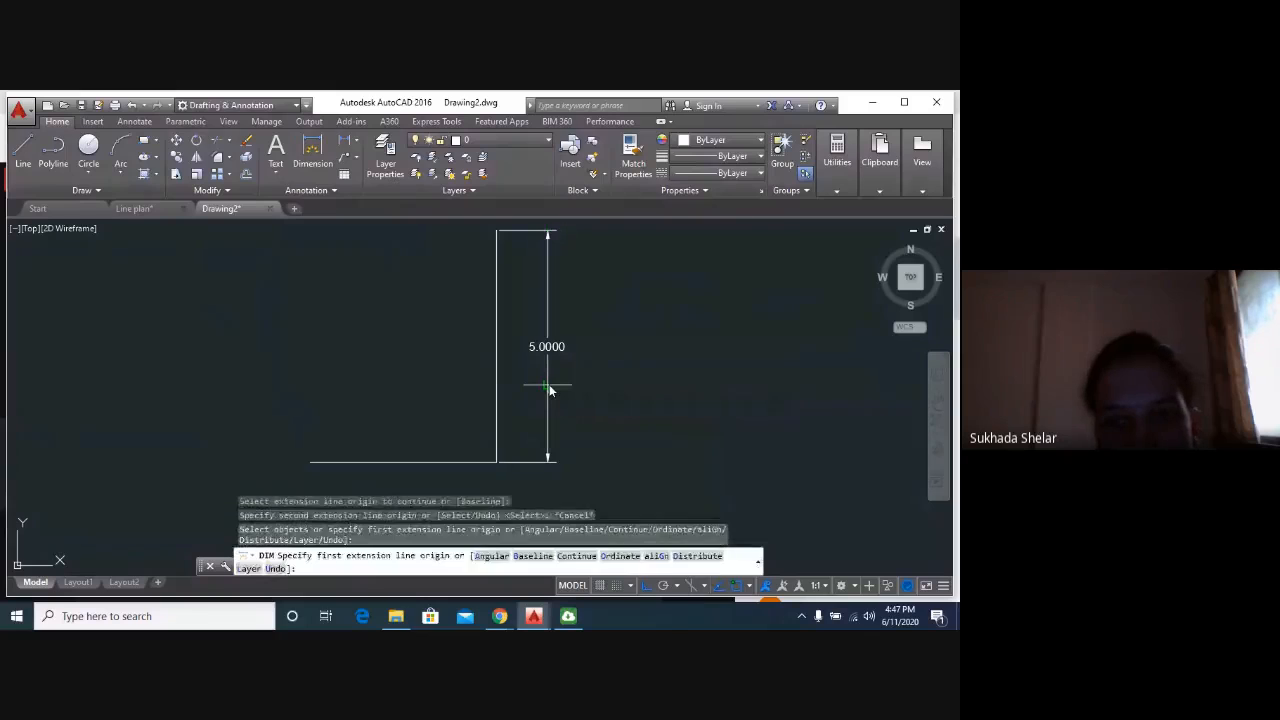
{"action": "key", "text": "Escape"}
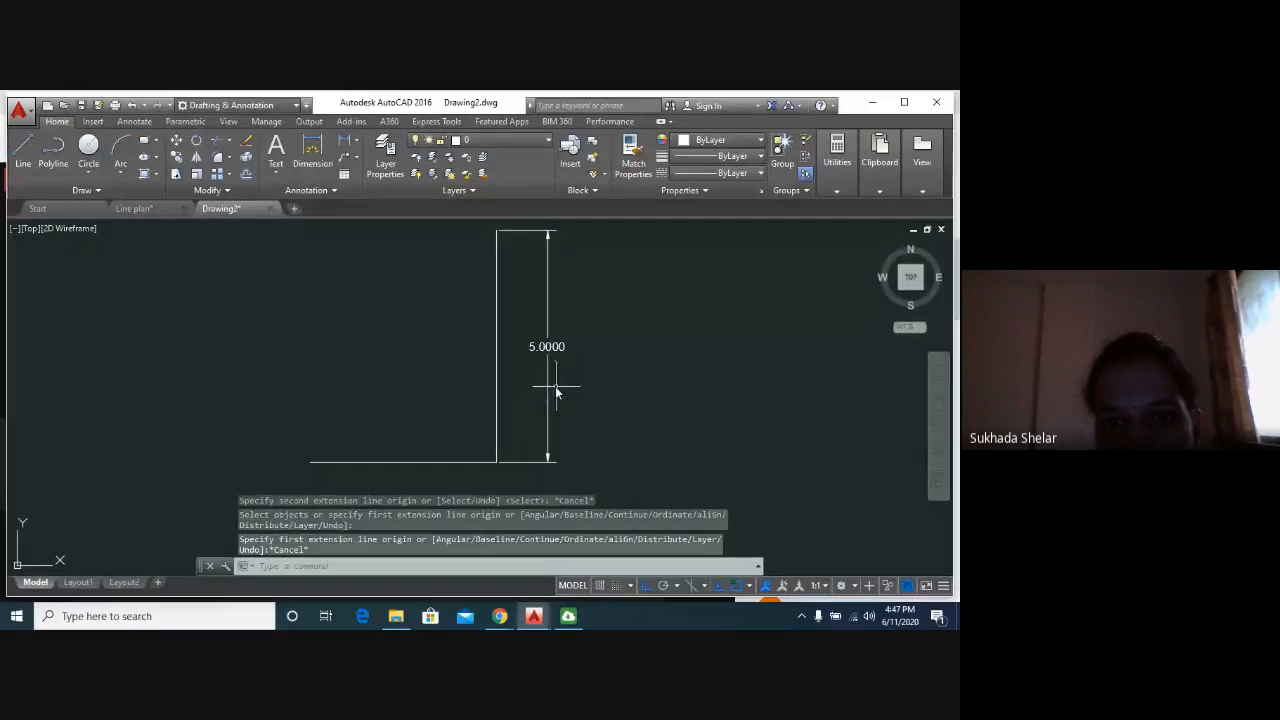
{"action": "left_click", "coordinate": [549, 390]}
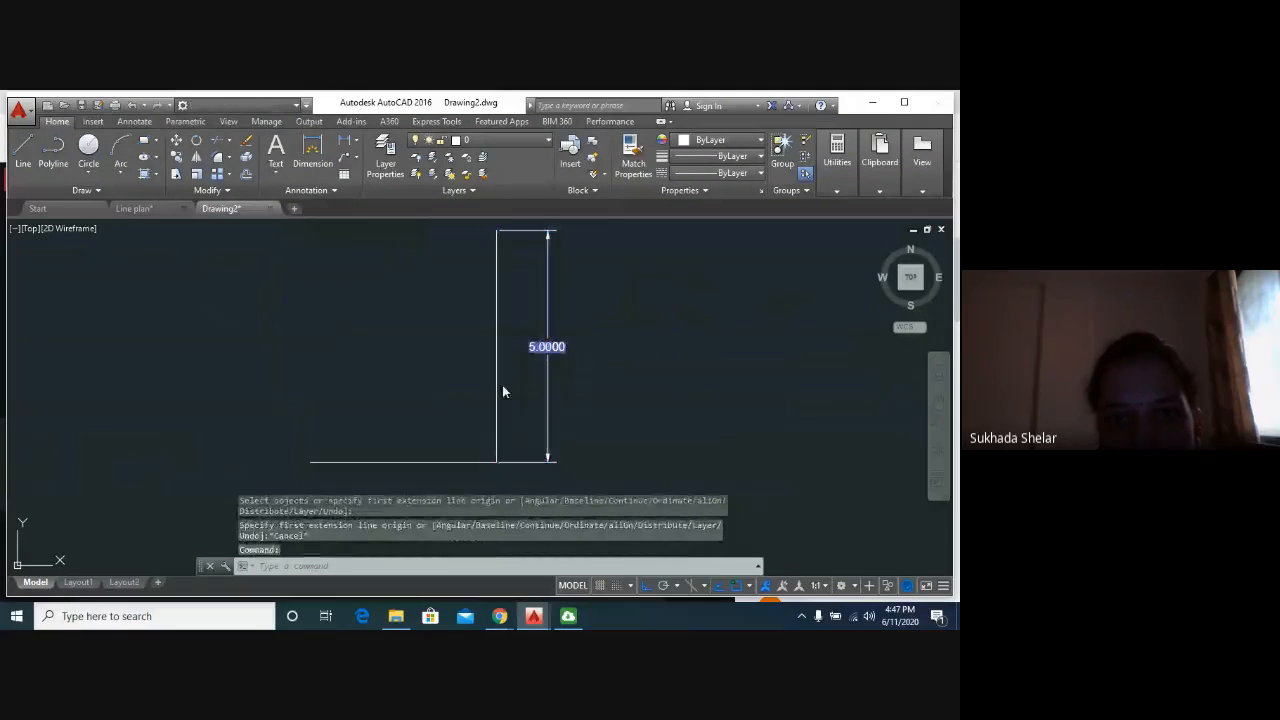
{"action": "double_click", "coordinate": [547, 392]}
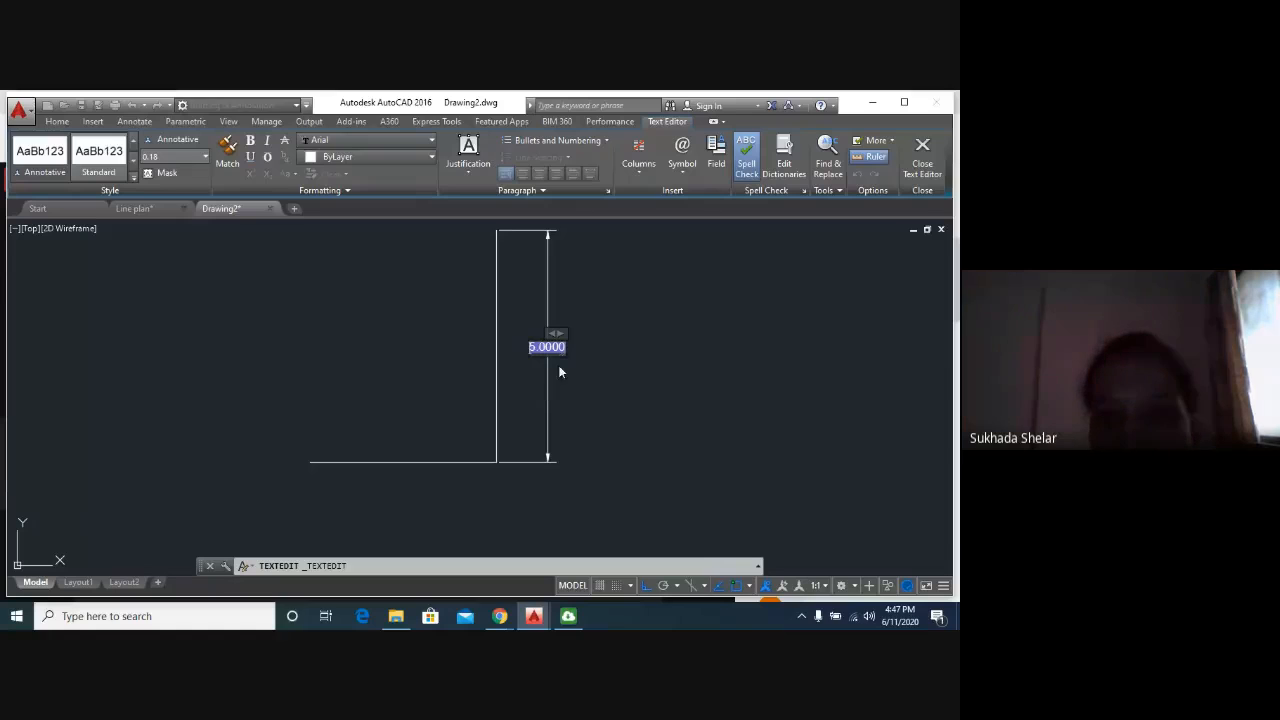
{"action": "double_click", "coordinate": [546, 348]}
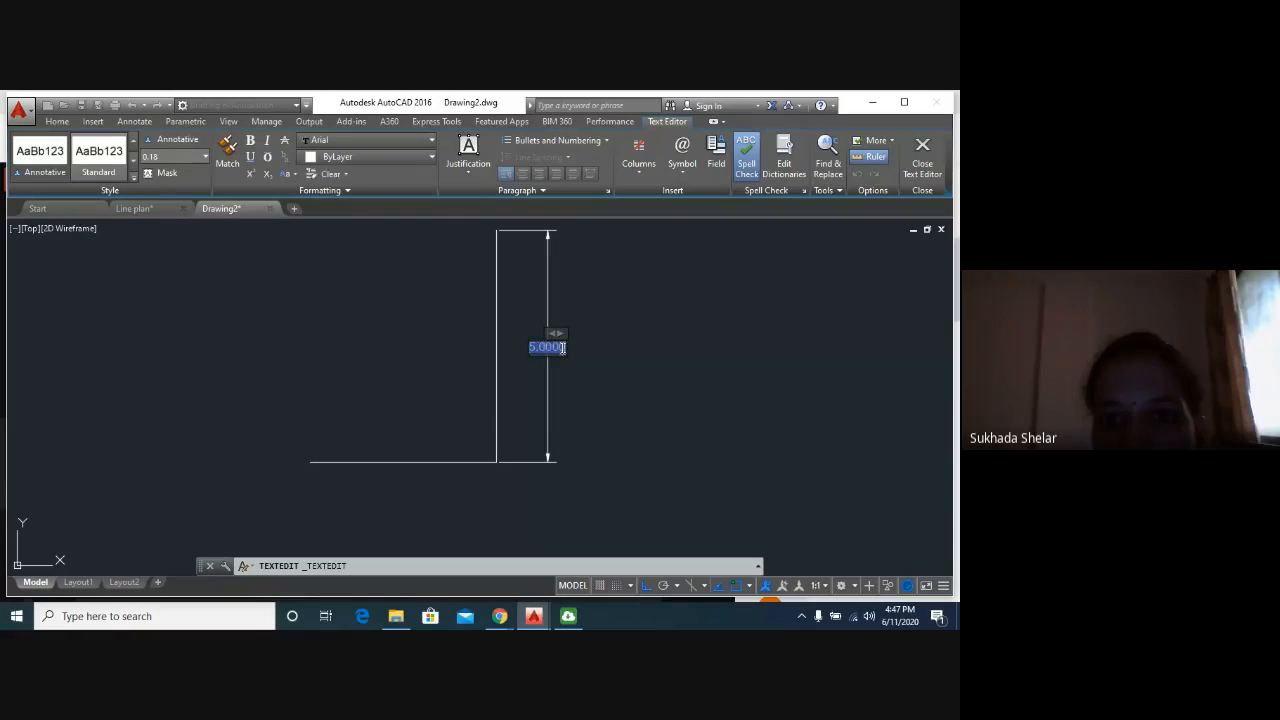
{"action": "key", "text": "Escape"}
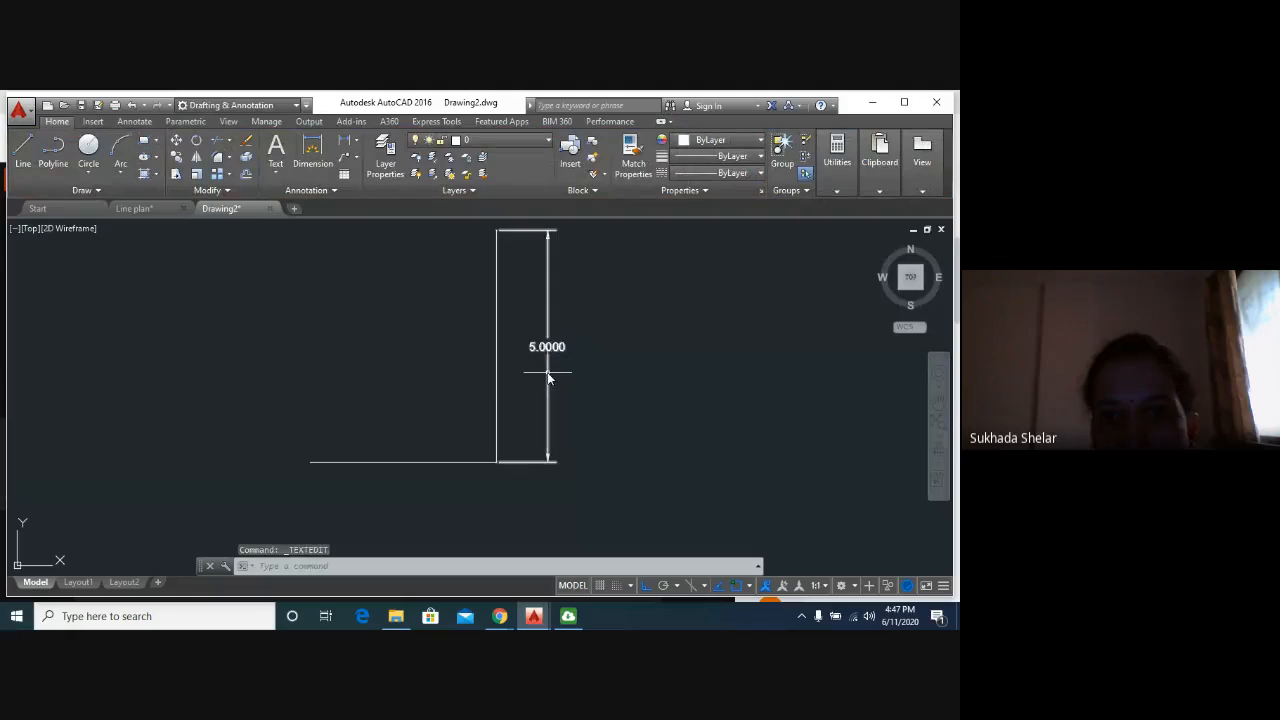
{"action": "left_click", "coordinate": [548, 377]}
{"action": "double_click", "coordinate": [547, 377]}
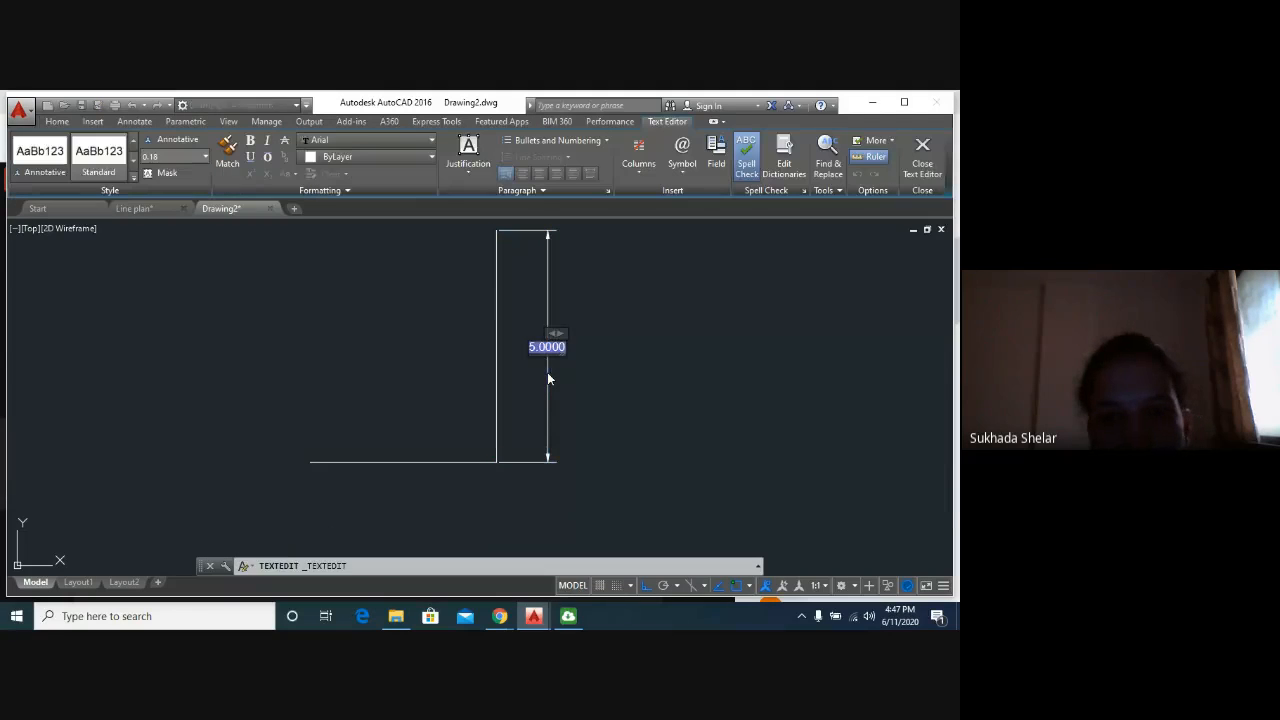
{"action": "left_click", "coordinate": [547, 373]}
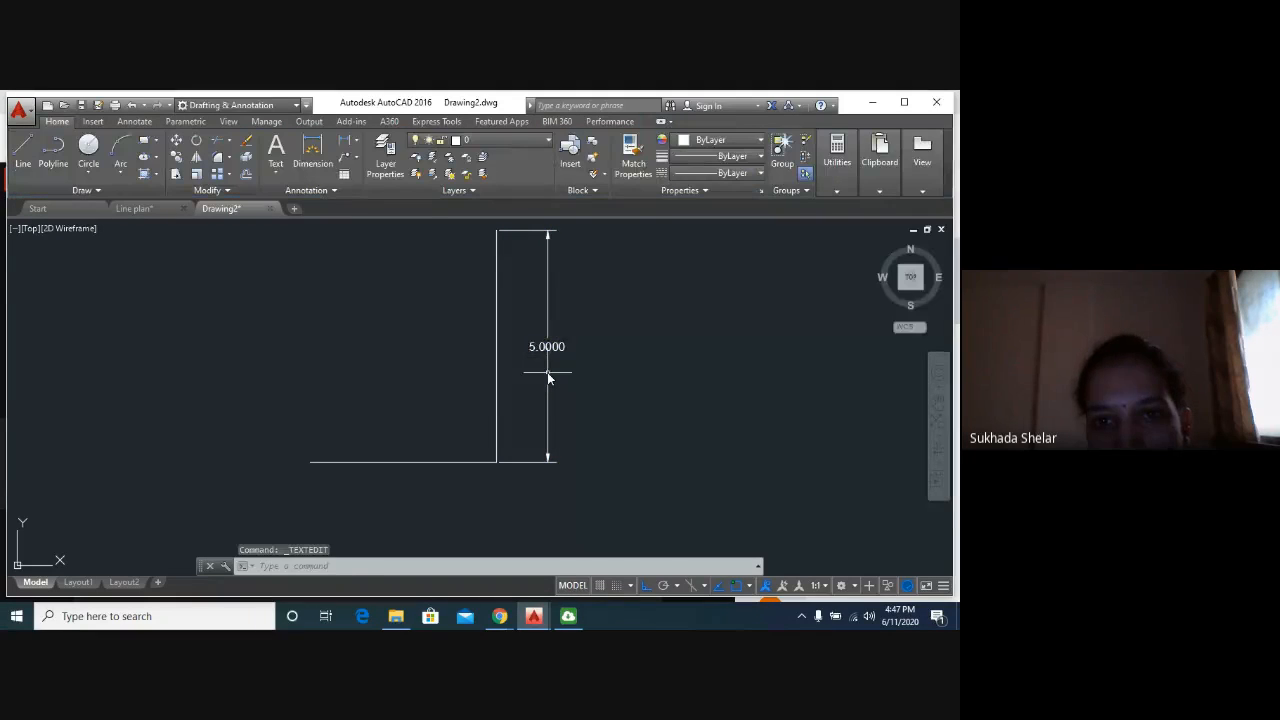
Change the colour of the vertical line's dimension to Yellow in its properties.
{"action": "left_click", "coordinate": [547, 373]}
{"action": "right_click", "coordinate": [547, 377]}
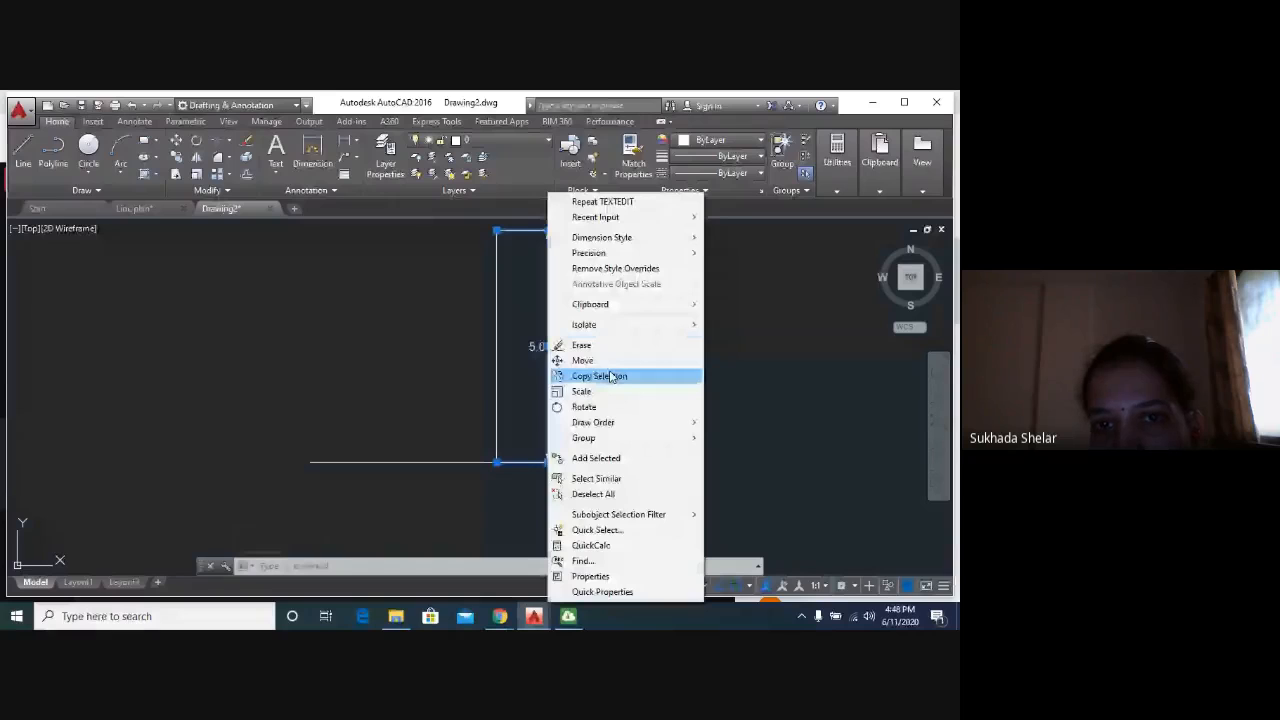
{"action": "mouse_move", "coordinate": [613, 444]}
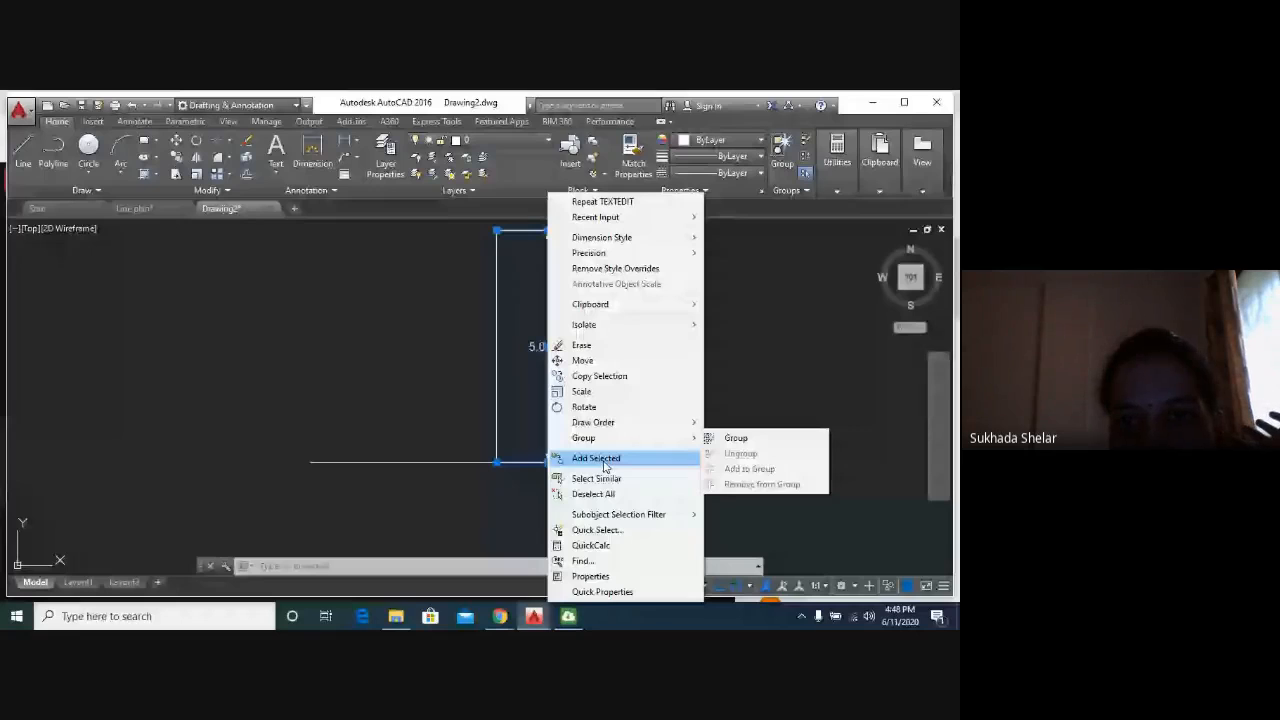
{"action": "left_click", "coordinate": [617, 577]}
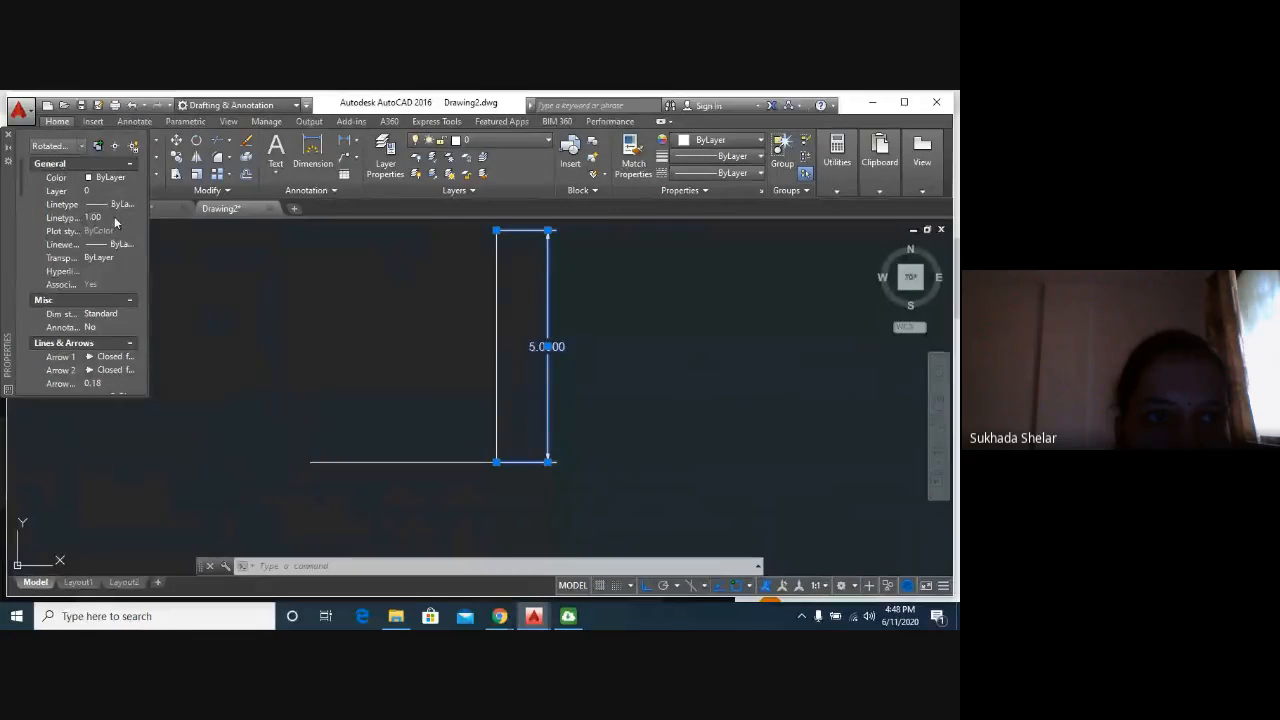
{"action": "left_click", "coordinate": [110, 177]}
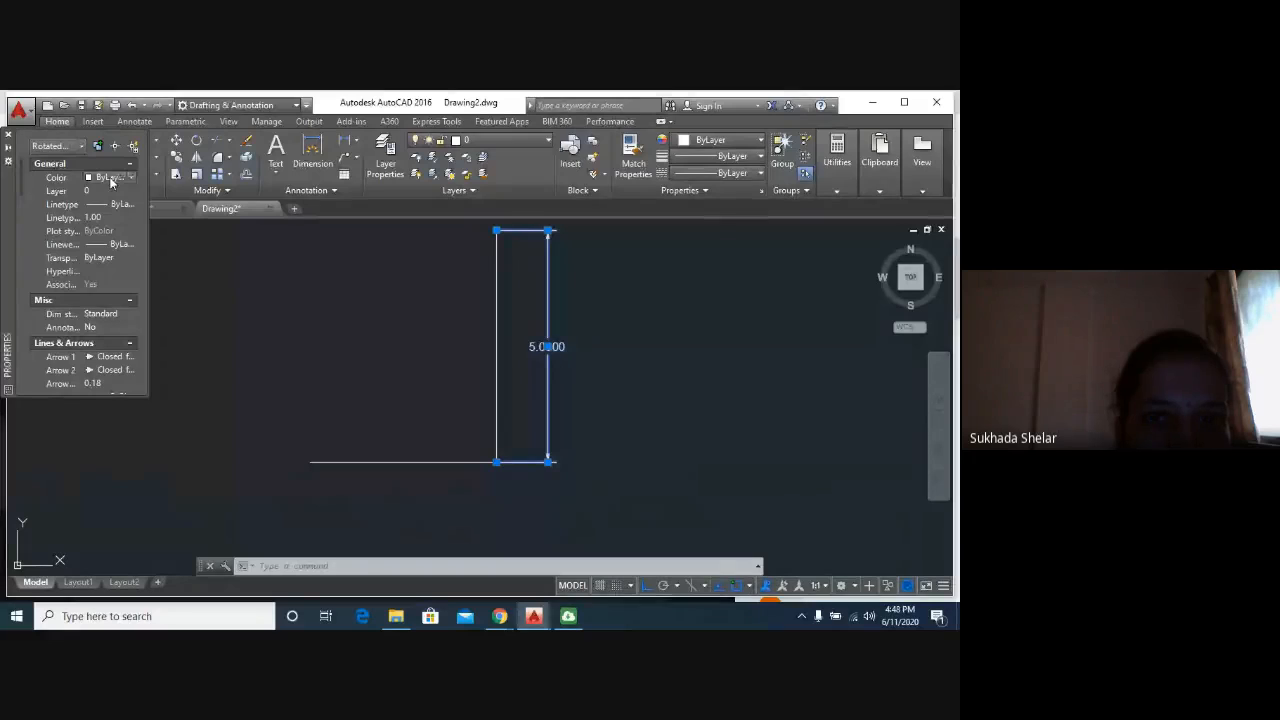
{"action": "left_click", "coordinate": [110, 177]}
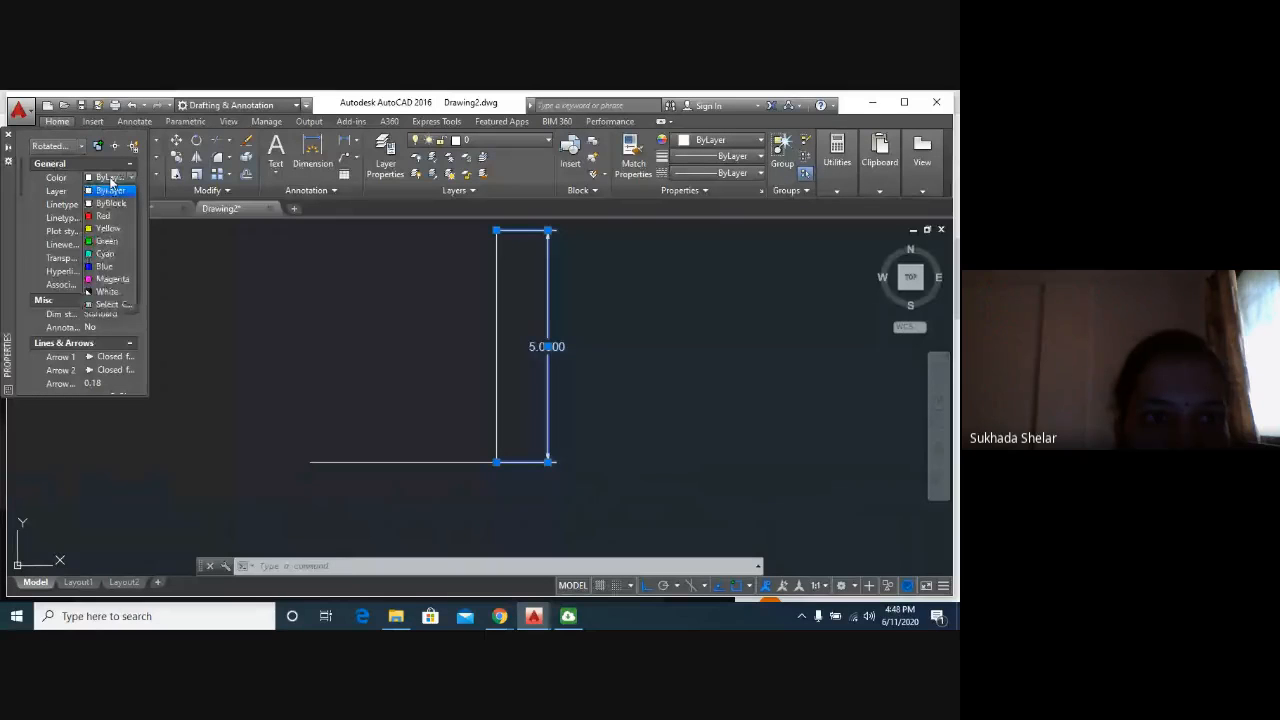
{"action": "left_click", "coordinate": [107, 228]}
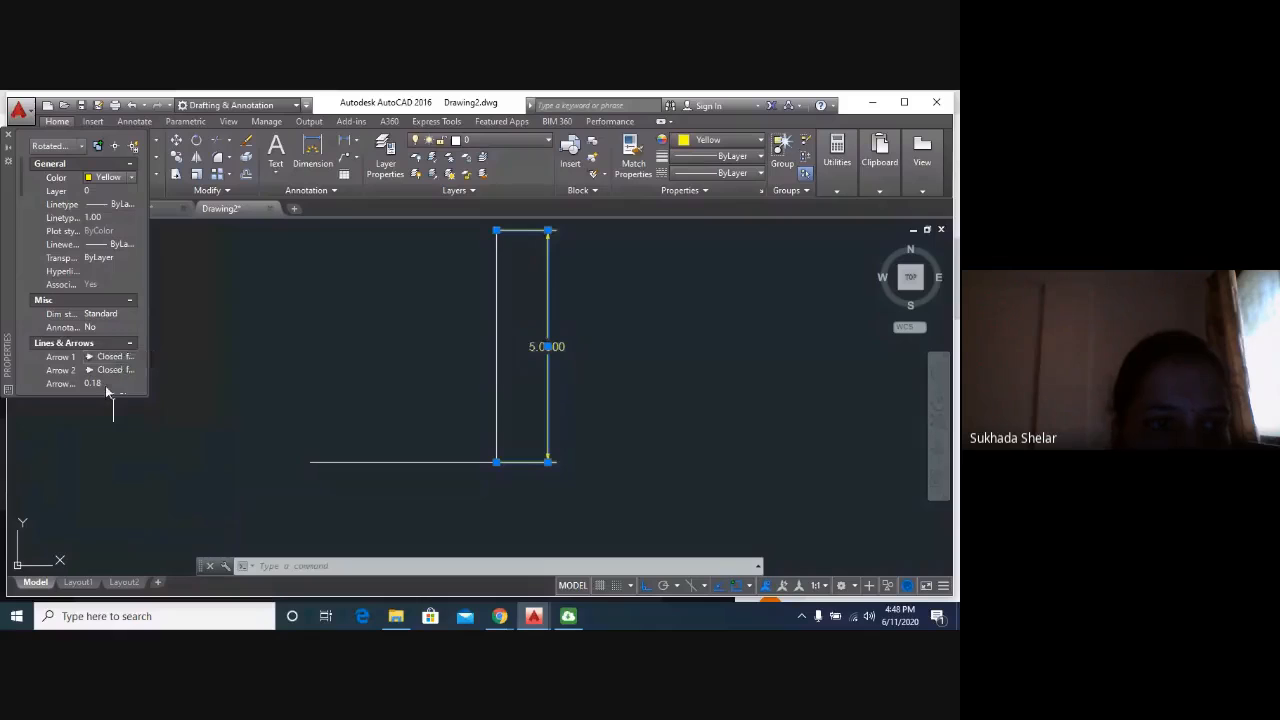
Set the arrow size of the yellow dimension to 0.25 and clear the selection.
{"action": "left_click", "coordinate": [107, 384]}
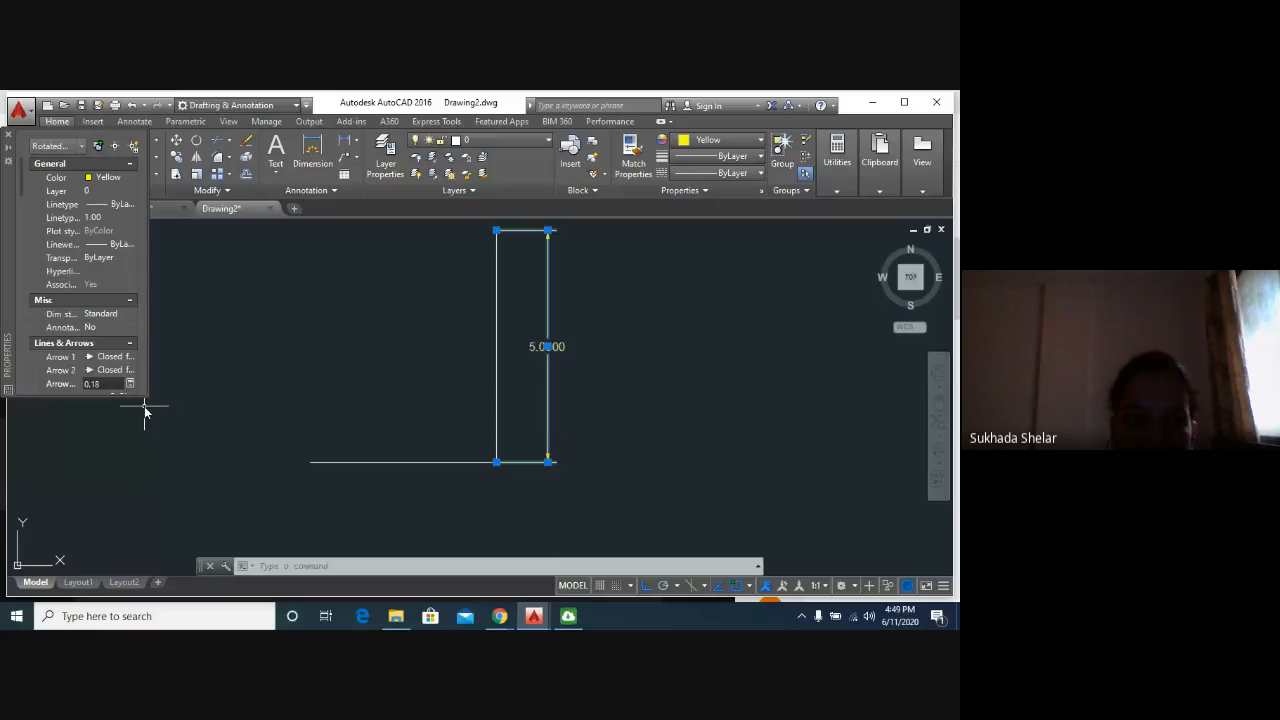
{"action": "left_click", "coordinate": [92, 384]}
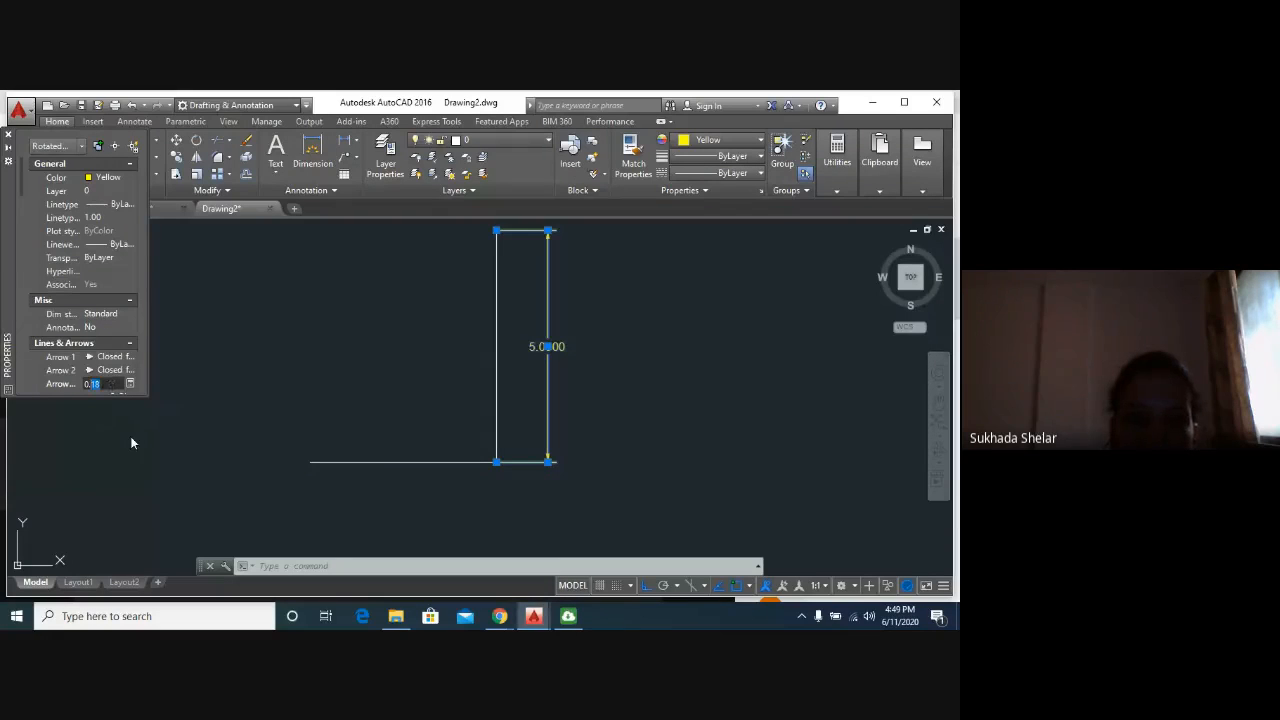
{"action": "type", "text": "0.25"}
{"action": "key", "text": "Return"}
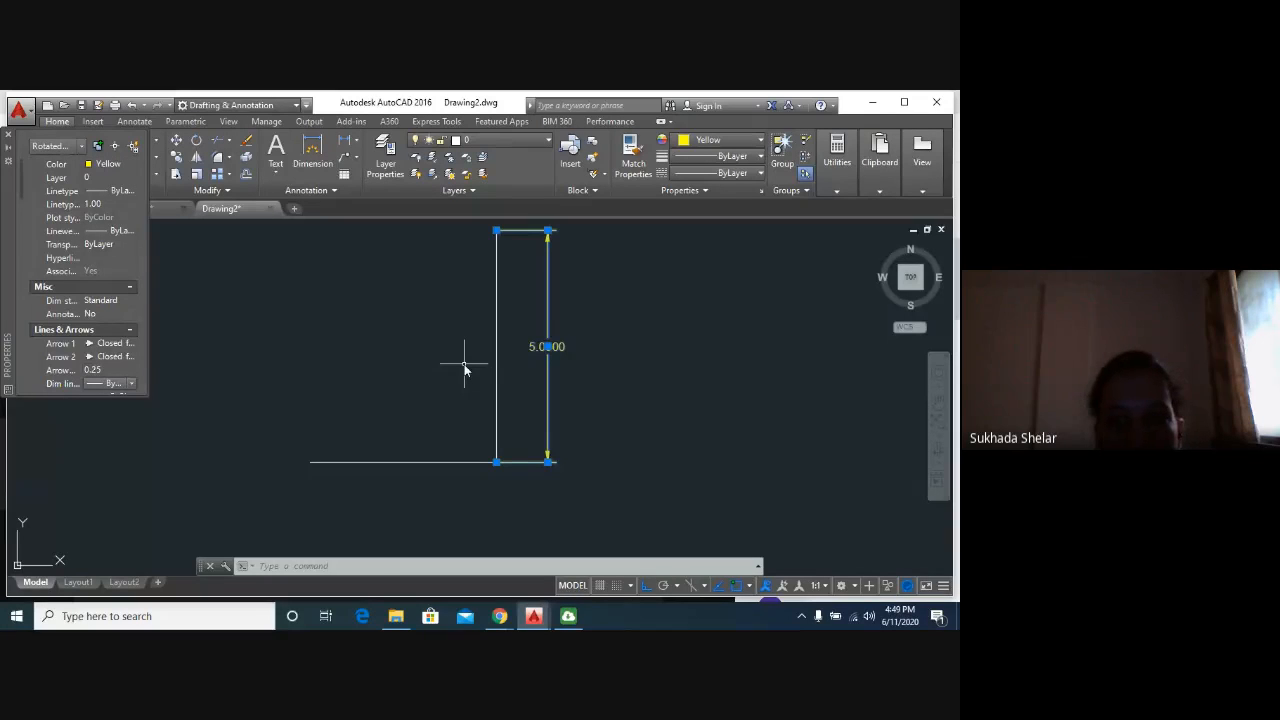
{"action": "key", "text": "Escape"}
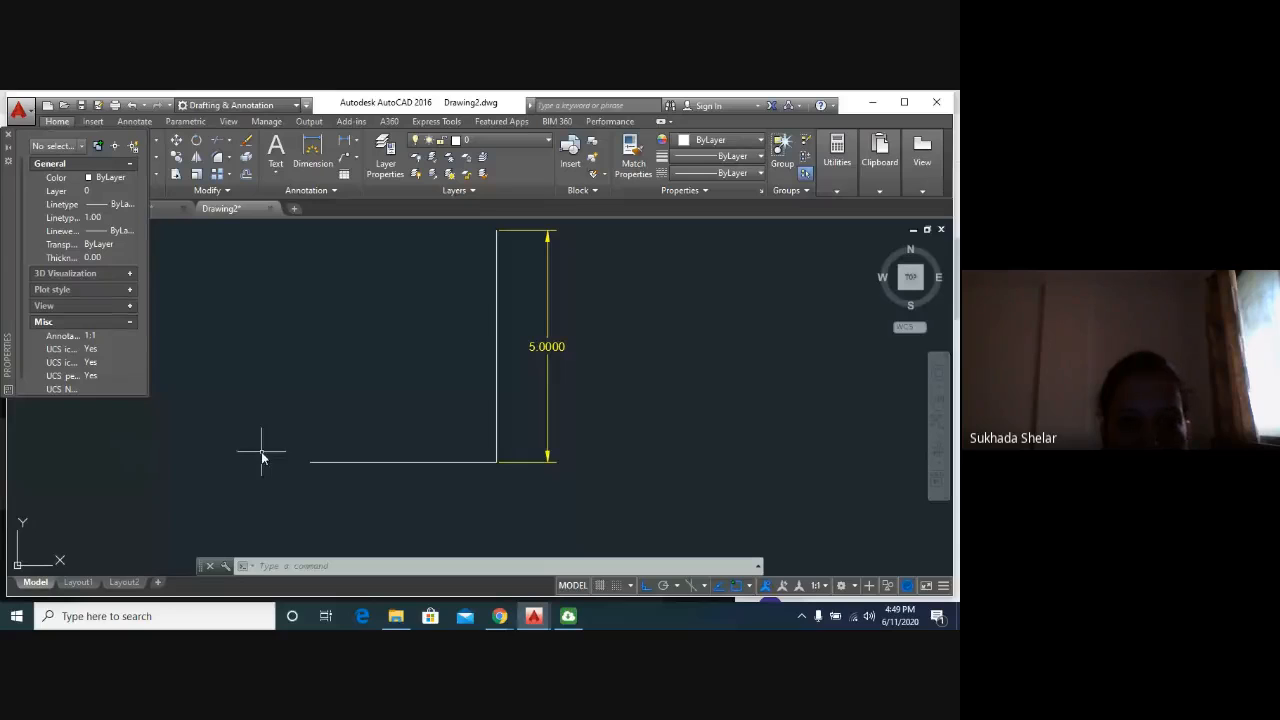
{"action": "key", "text": "Escape"}
{"action": "key", "text": "Escape"}
Delete the two practice lines beside the house plan together with their dimension.
{"action": "scroll", "coordinate": [418, 388], "scroll_direction": "down", "scroll_amount": 5}
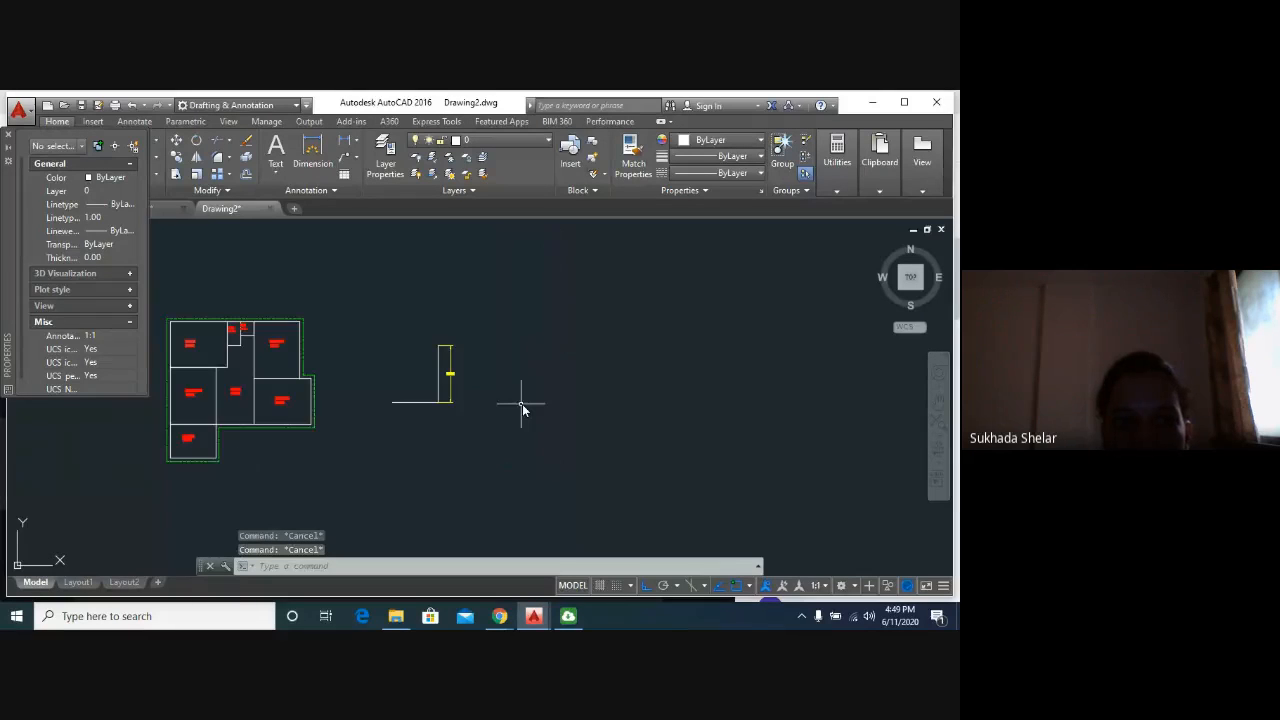
{"action": "middle_click_drag", "start_coordinate": [329, 420], "coordinate": [526, 398]}
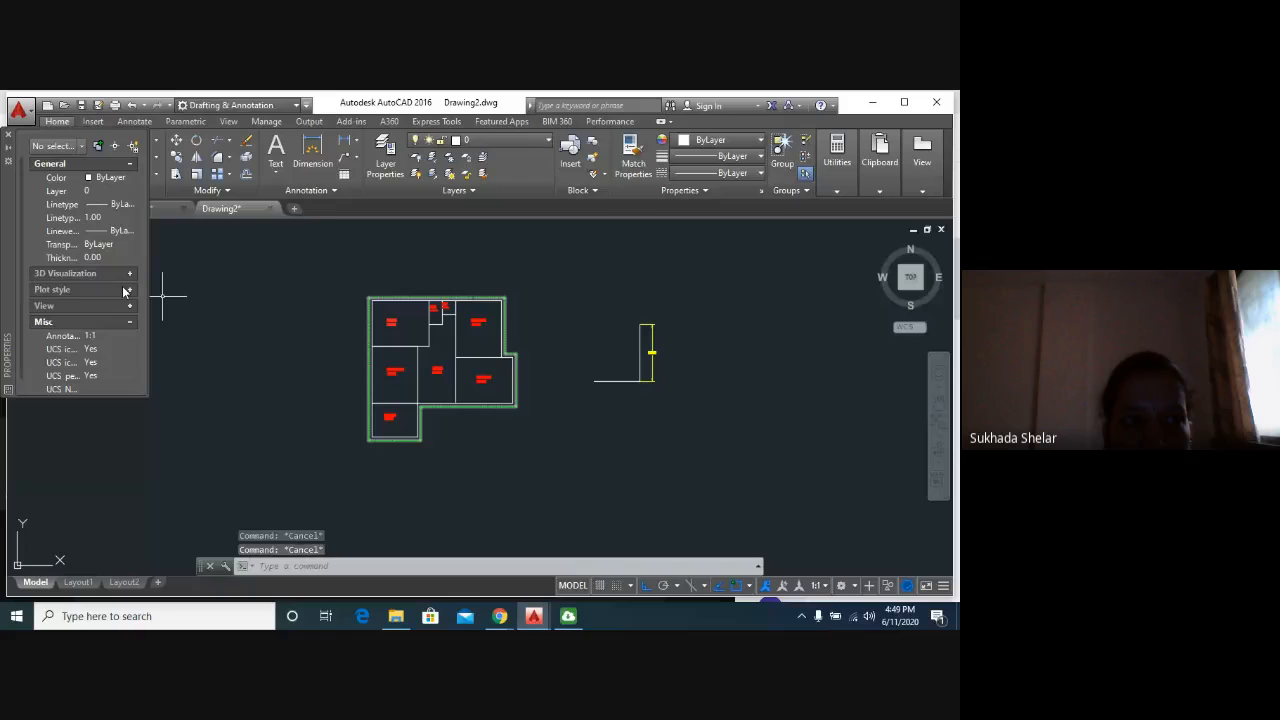
{"action": "scroll", "coordinate": [704, 412], "scroll_direction": "up", "scroll_amount": 4}
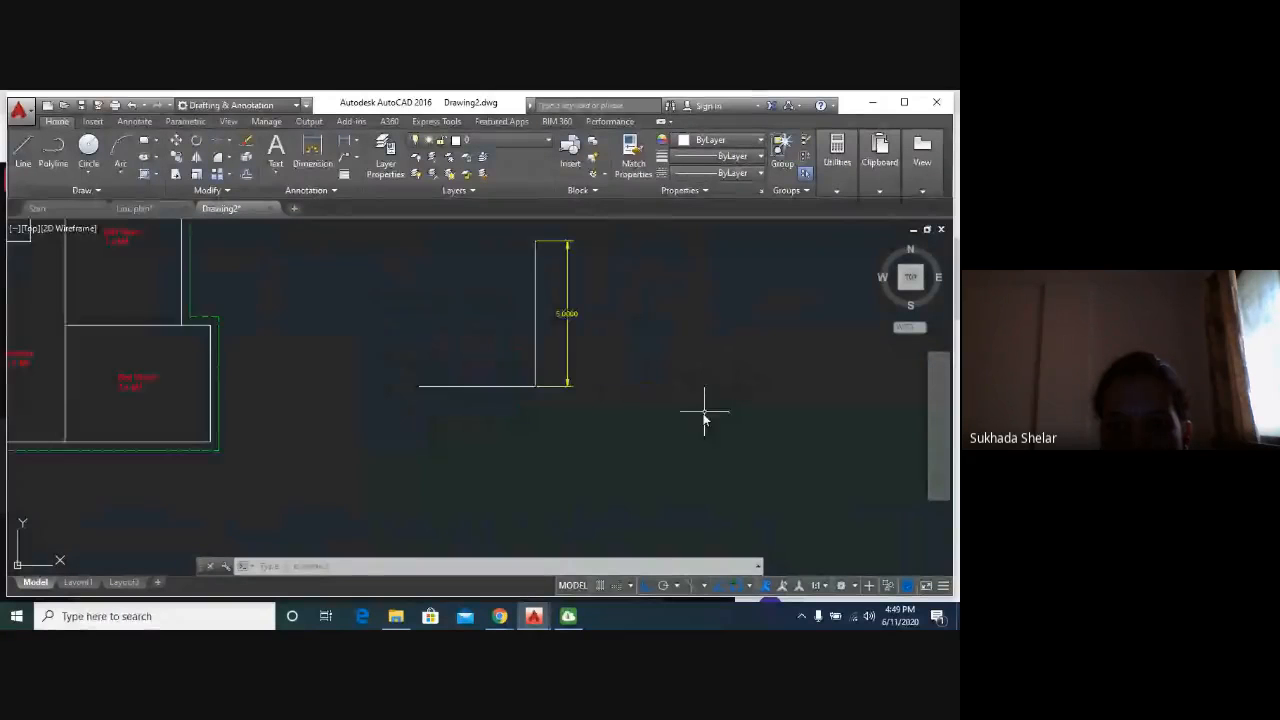
{"action": "middle_click_drag", "start_coordinate": [629, 374], "coordinate": [686, 448]}
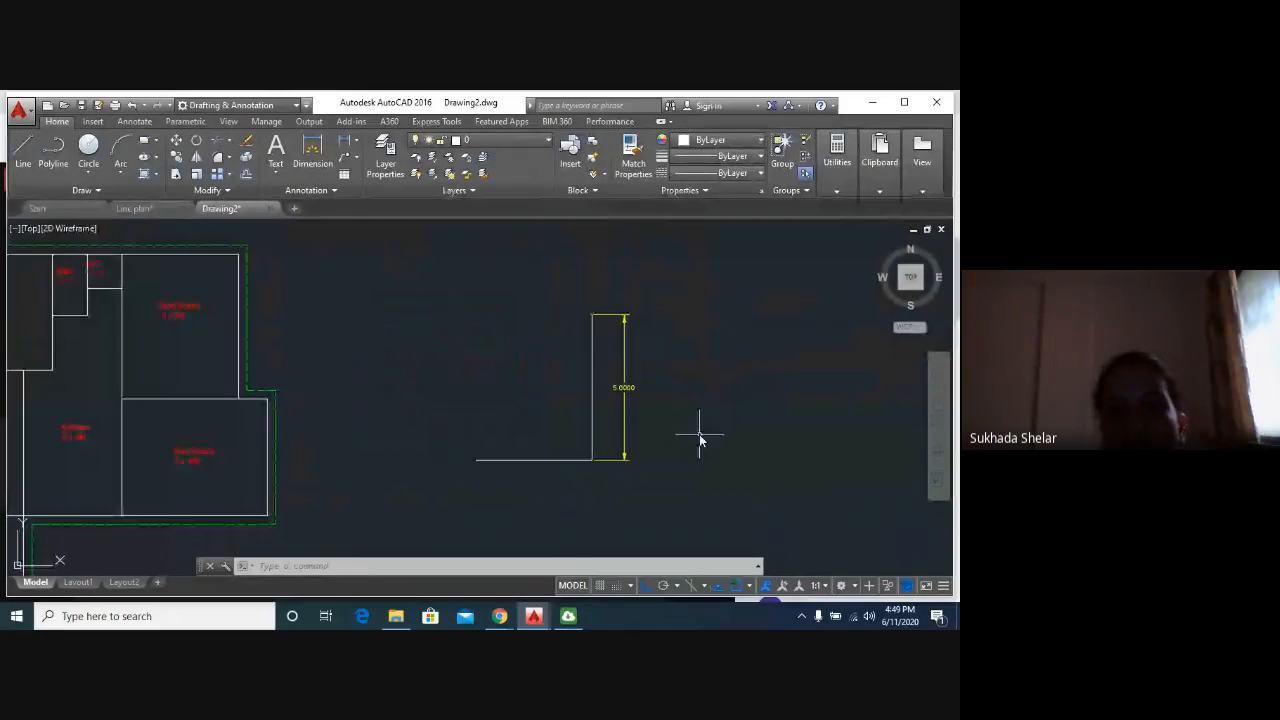
{"action": "scroll", "coordinate": [700, 440], "scroll_direction": "up", "scroll_amount": 2}
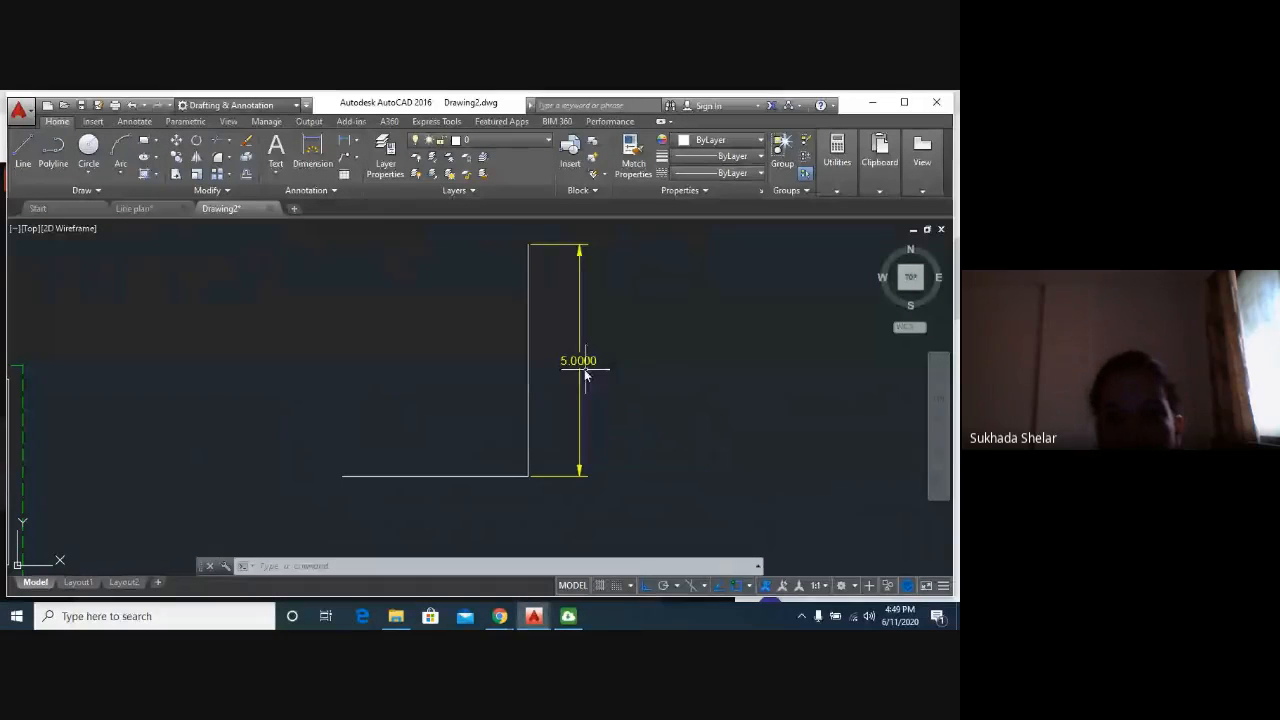
{"action": "scroll", "coordinate": [586, 370], "scroll_direction": "down", "scroll_amount": 3}
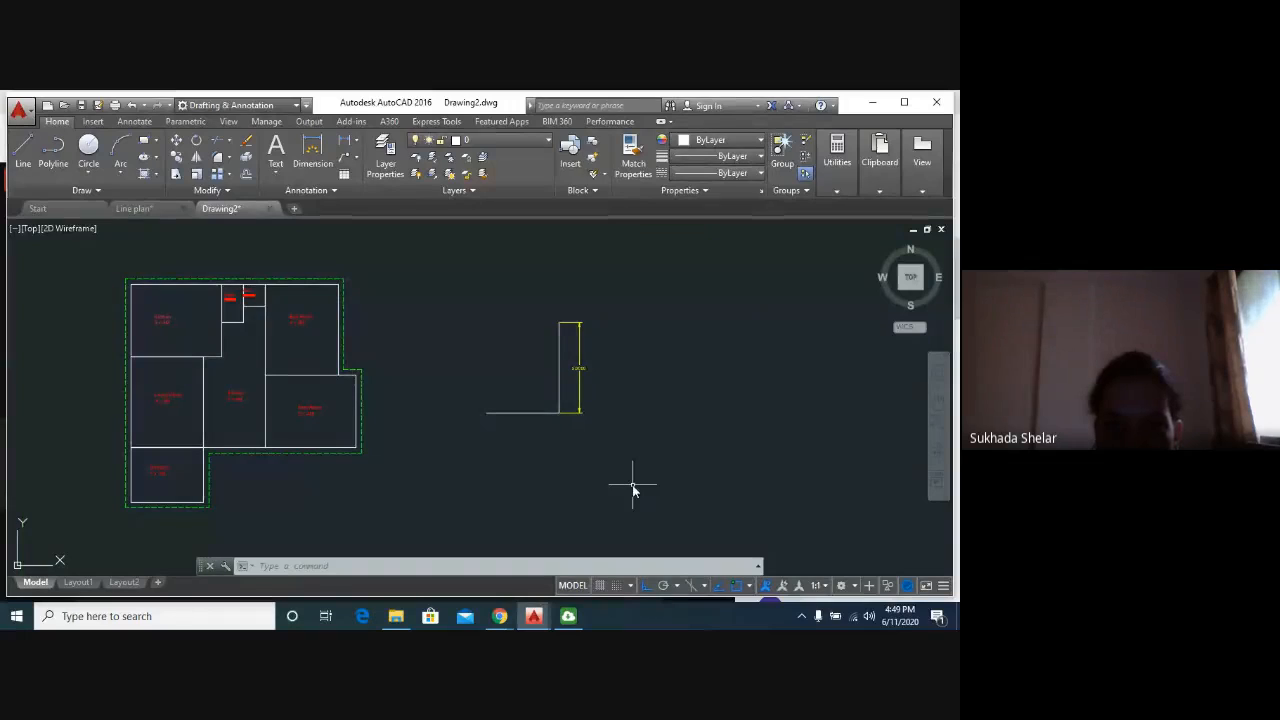
{"action": "left_click", "coordinate": [618, 308]}
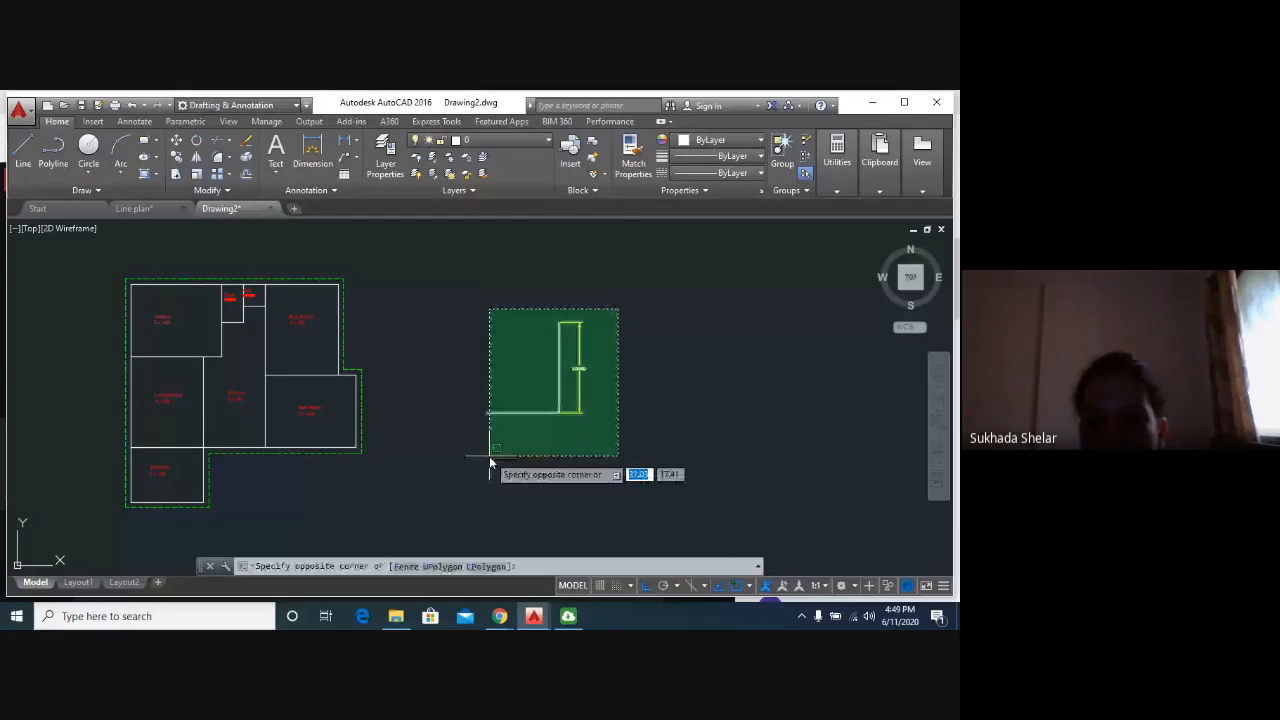
{"action": "left_click", "coordinate": [489, 458]}
{"action": "key", "text": "Delete"}
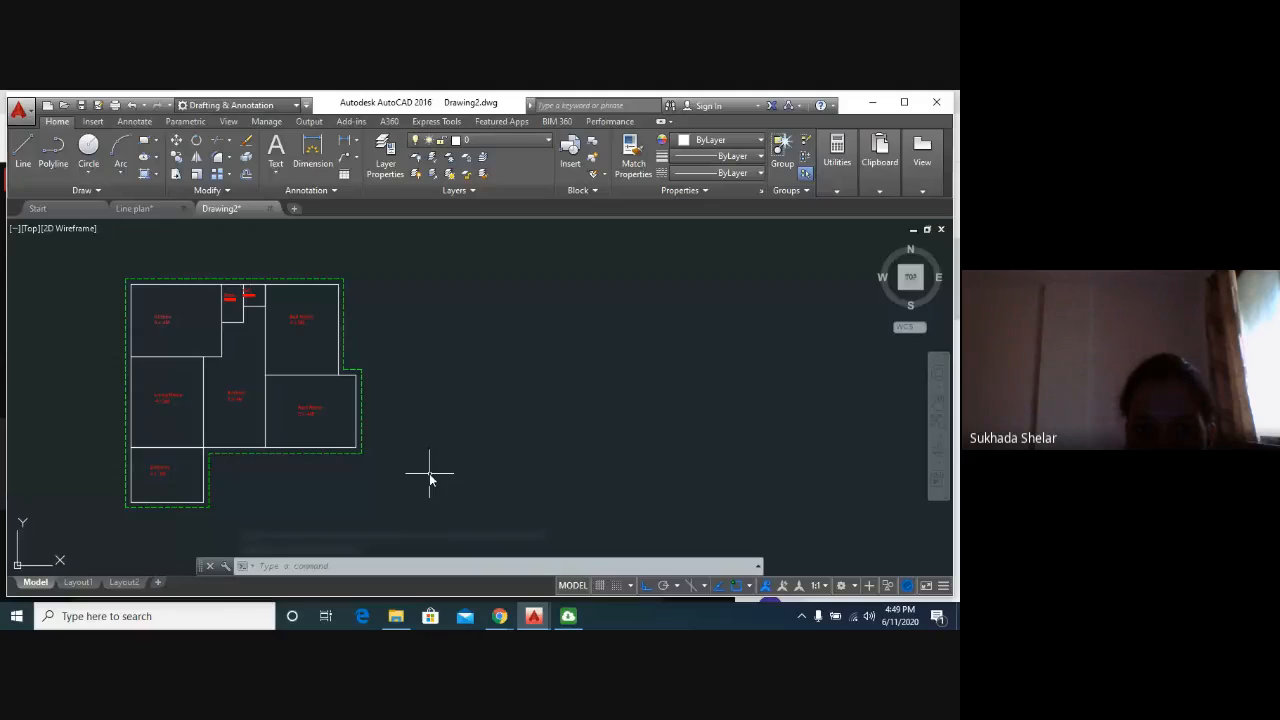
Examine the finished house plan, checking the room labels and sizes up close and the overall layout.
{"action": "middle_click_drag", "start_coordinate": [304, 443], "coordinate": [472, 438]}
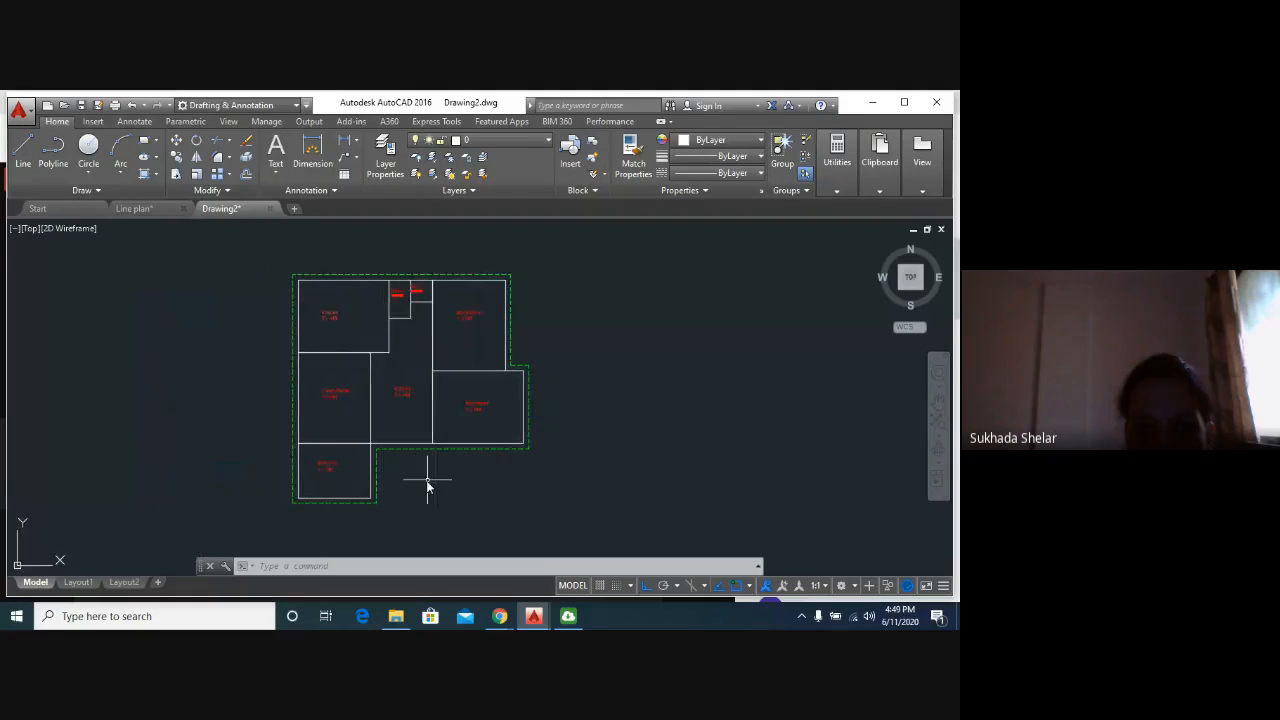
{"action": "scroll", "coordinate": [427, 485], "scroll_direction": "up", "scroll_amount": 2}
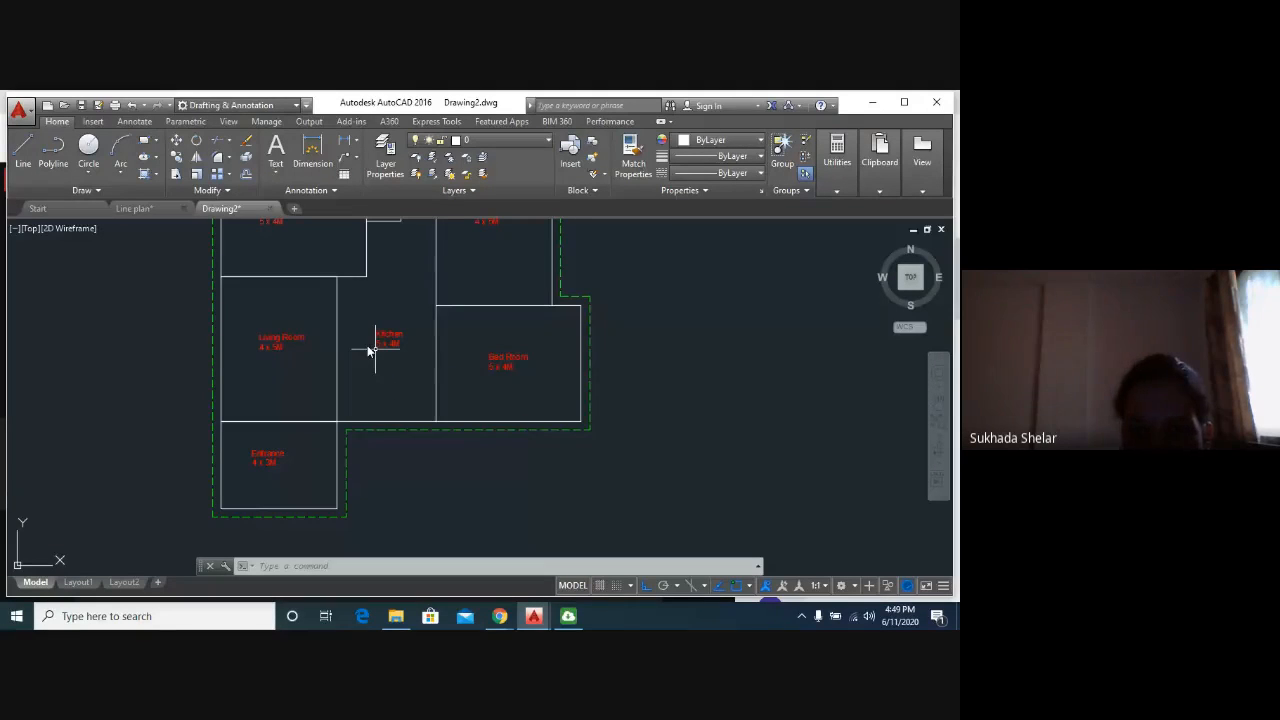
{"action": "middle_click_drag", "start_coordinate": [368, 350], "coordinate": [380, 416]}
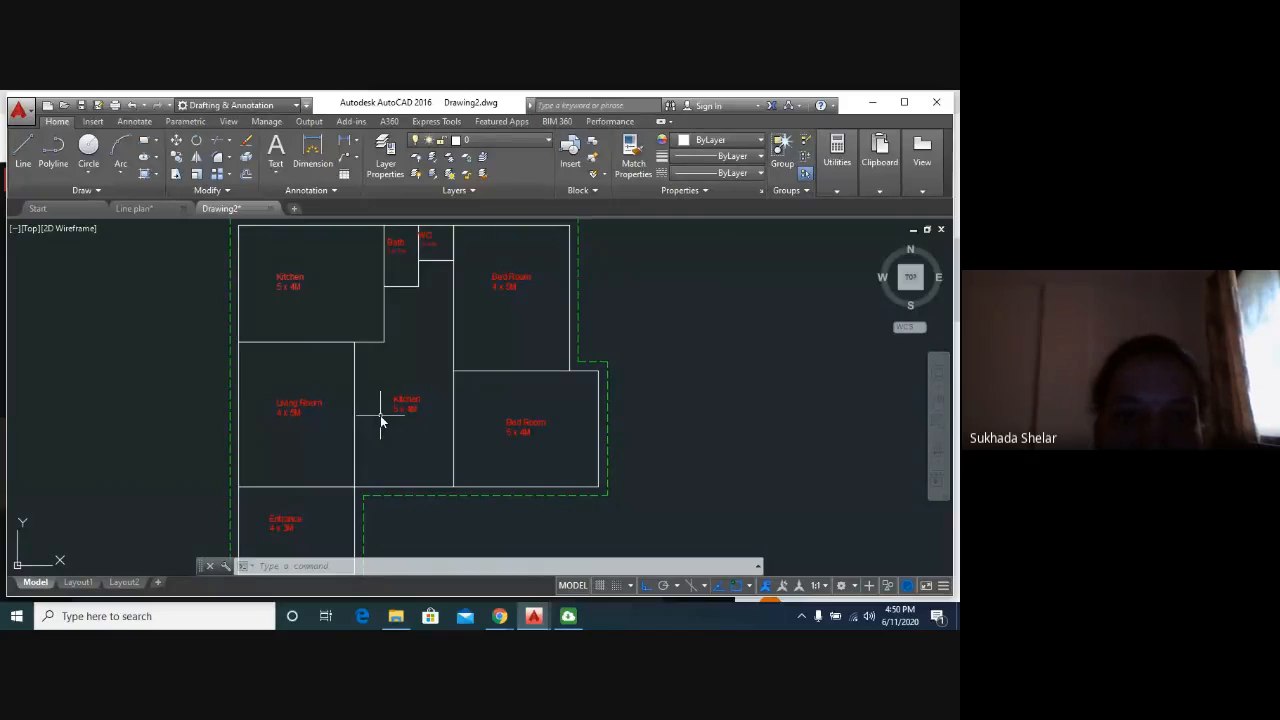
{"action": "scroll", "coordinate": [343, 437], "scroll_direction": "down", "scroll_amount": 3}
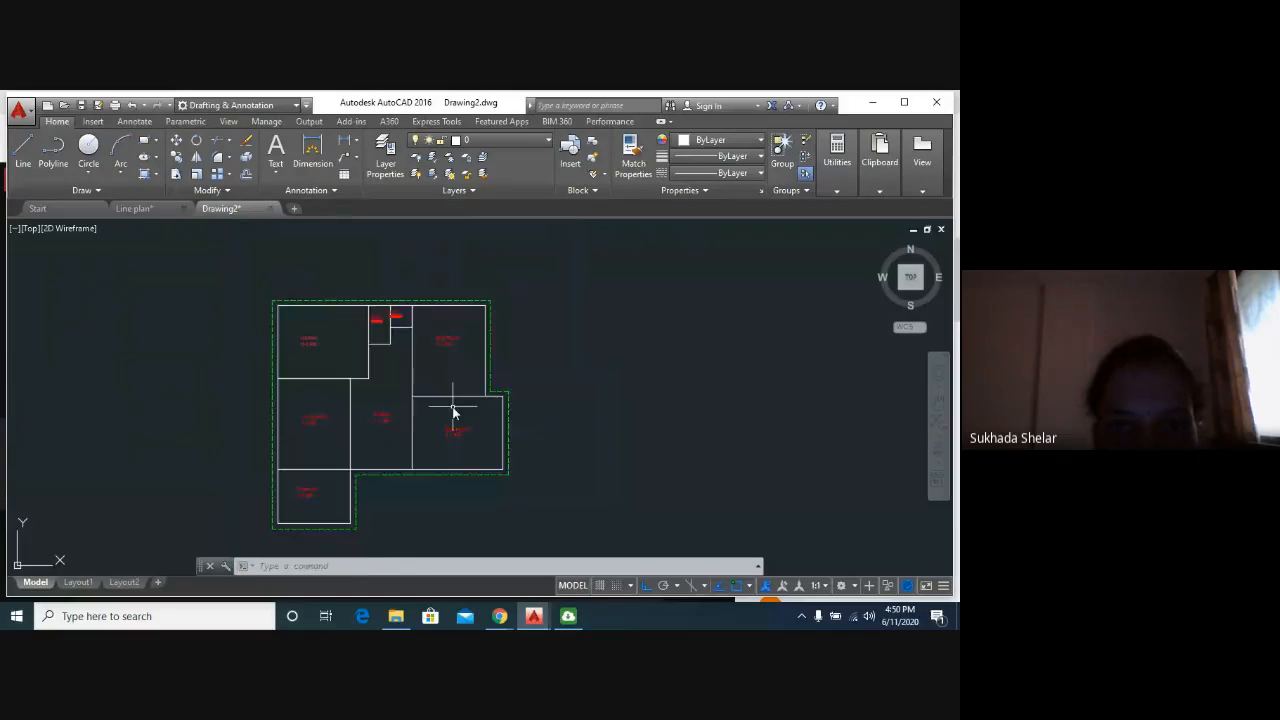
{"action": "middle_click_drag", "start_coordinate": [354, 404], "coordinate": [340, 406]}
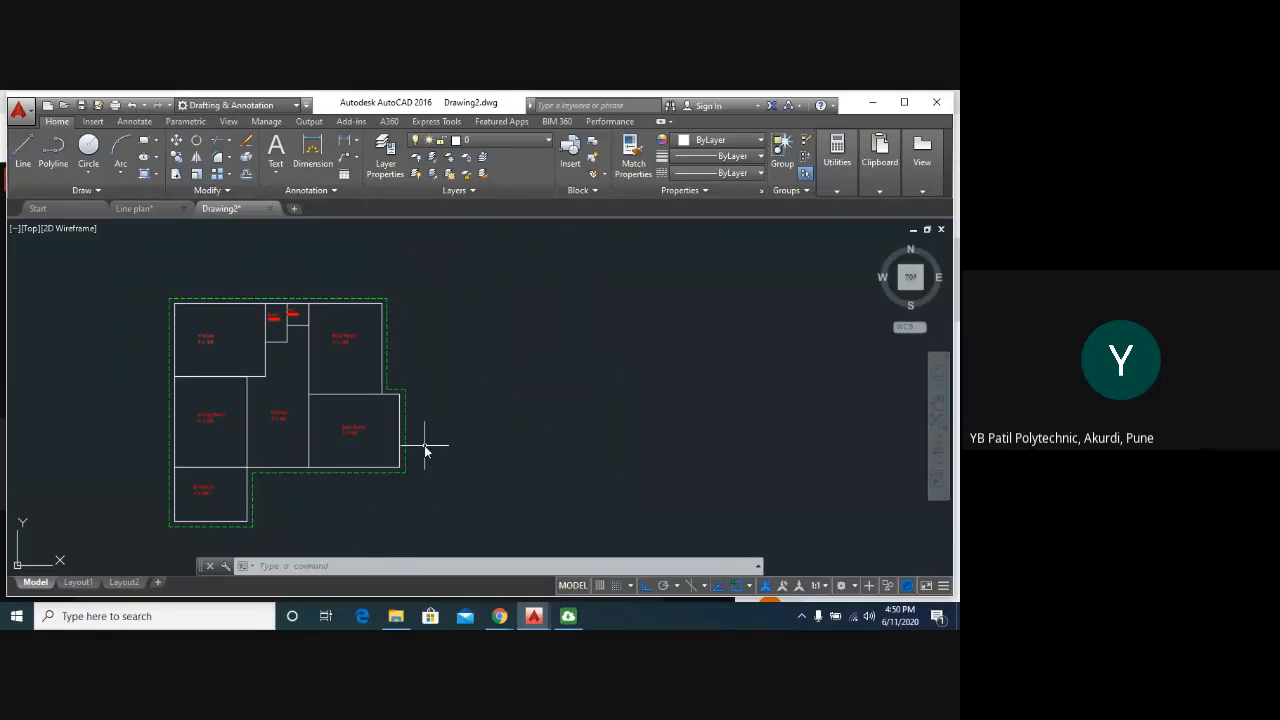
{"action": "scroll", "coordinate": [329, 412], "scroll_direction": "up", "scroll_amount": 2}
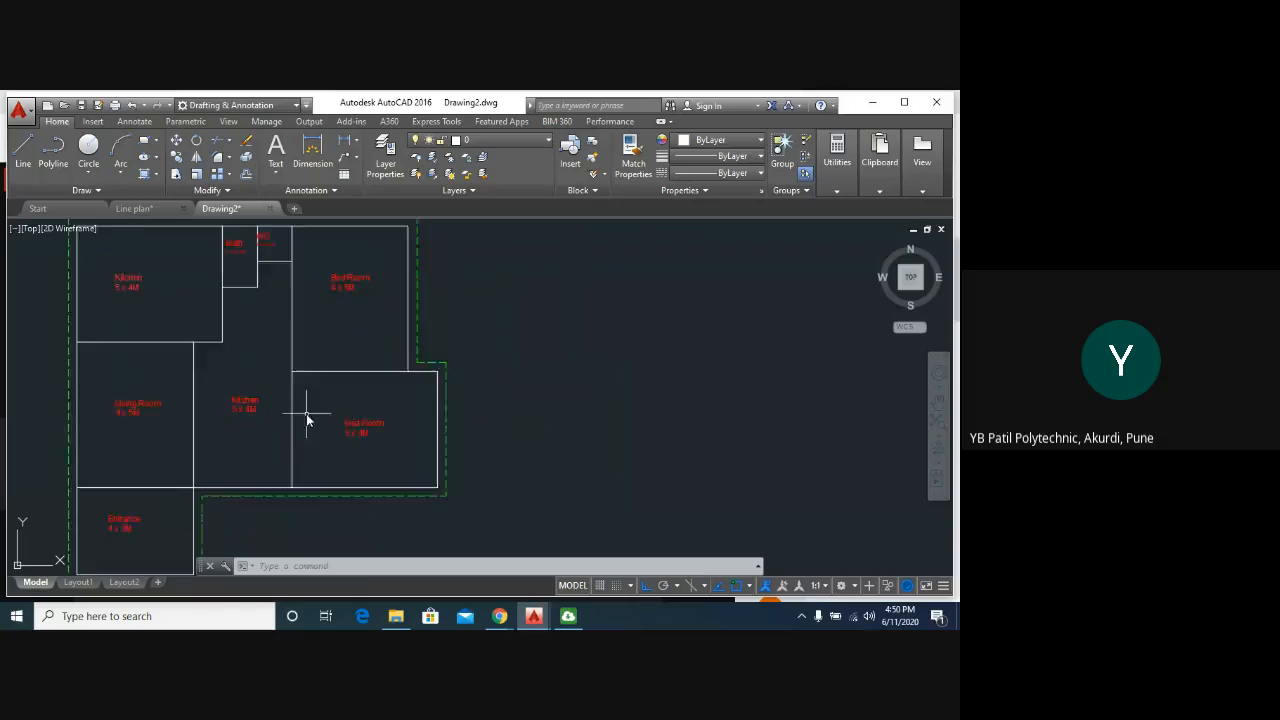
{"action": "middle_click_drag", "start_coordinate": [306, 414], "coordinate": [355, 421]}
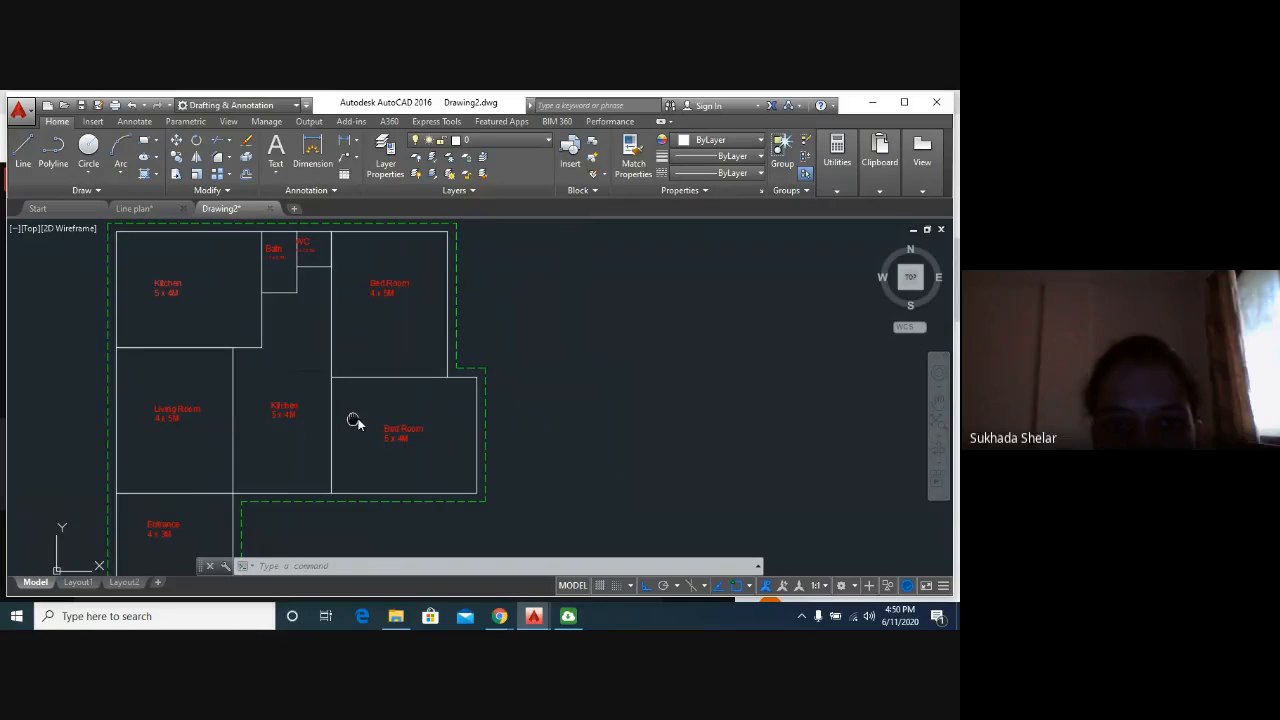
{"action": "scroll", "coordinate": [392, 411], "scroll_direction": "down", "scroll_amount": 2}
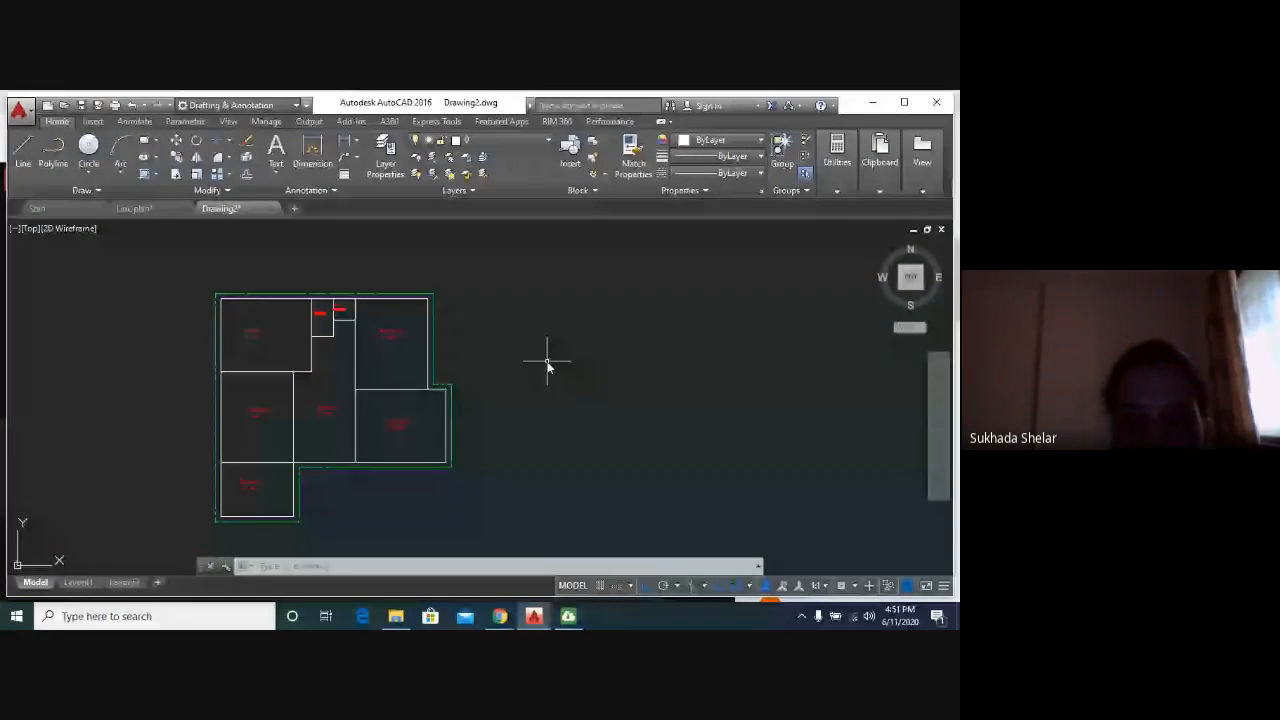
{"action": "middle_click_drag", "start_coordinate": [373, 407], "coordinate": [429, 400]}
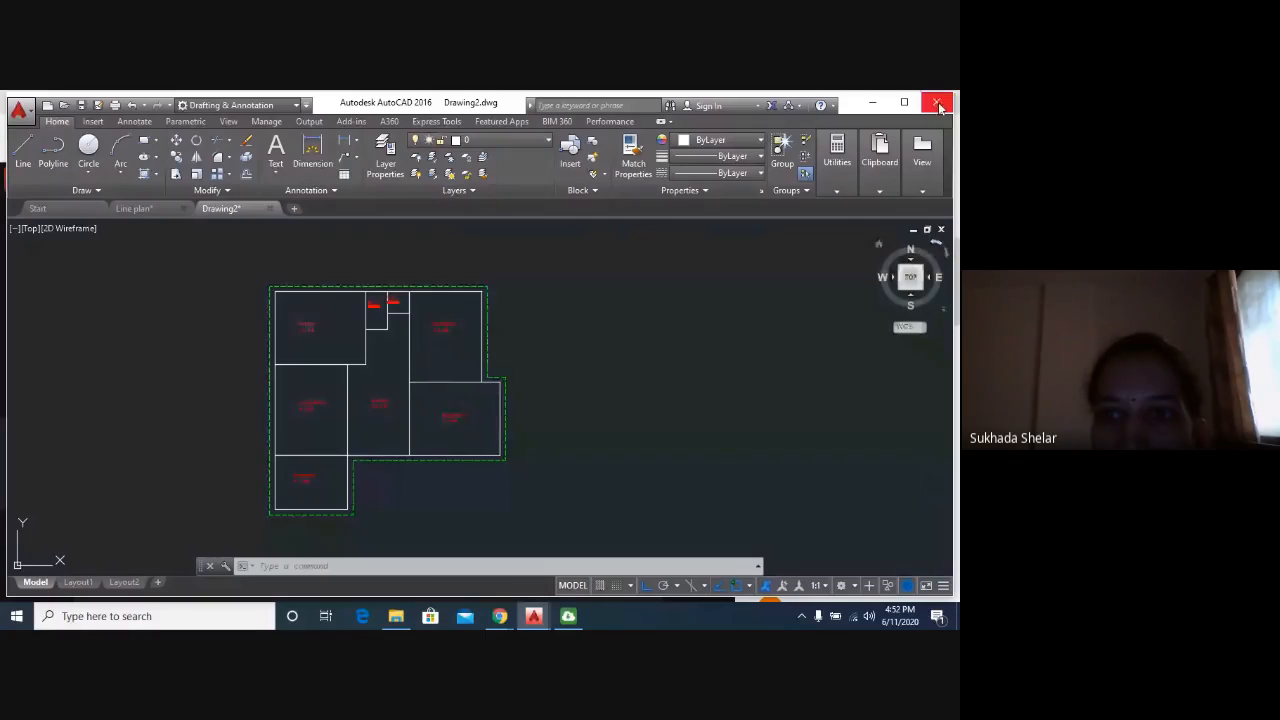
Minimize the drawing program to return to the Google Meet call and look through the call's additional options.
{"action": "left_click", "coordinate": [874, 105]}
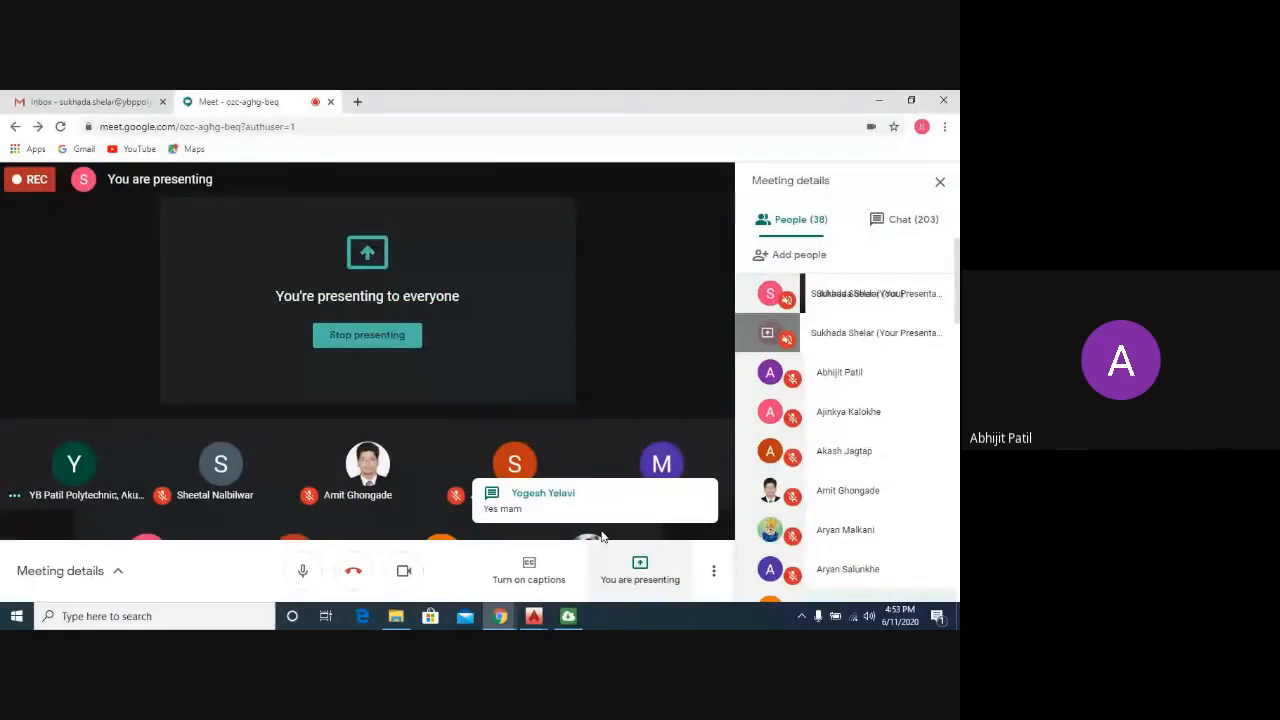
{"action": "left_click", "coordinate": [714, 576]}
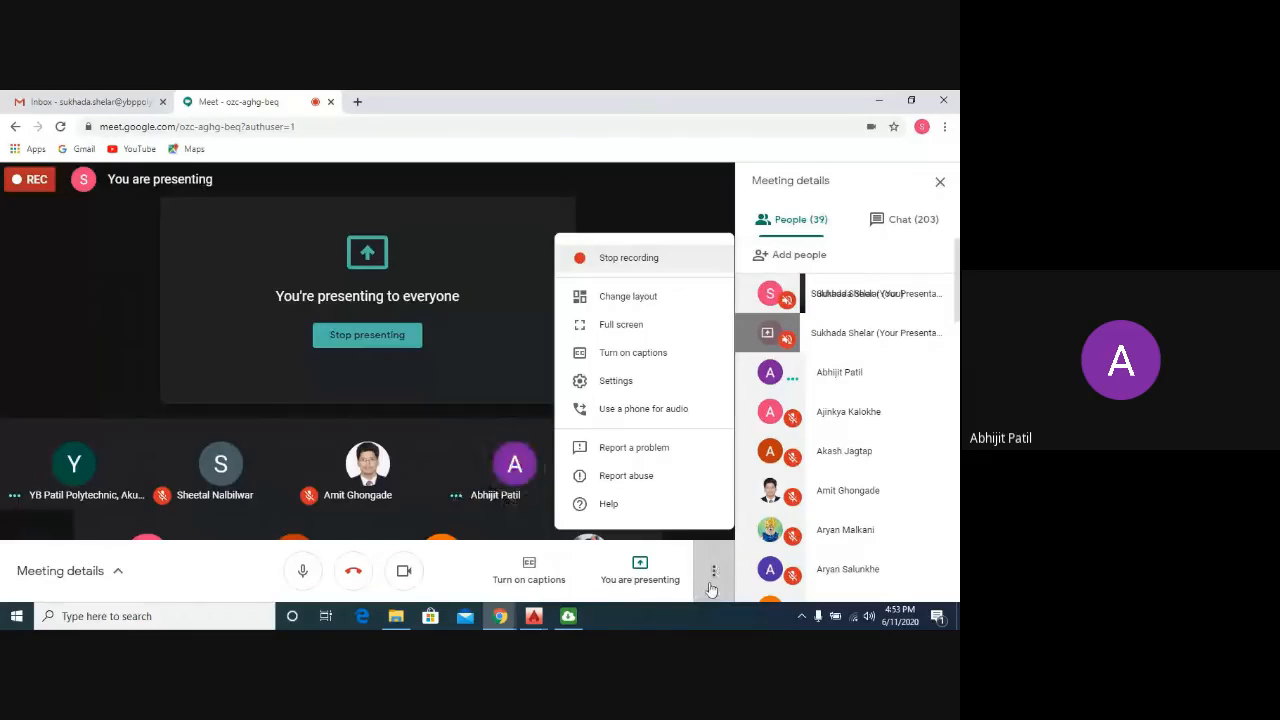
{"action": "left_click", "coordinate": [714, 587]}
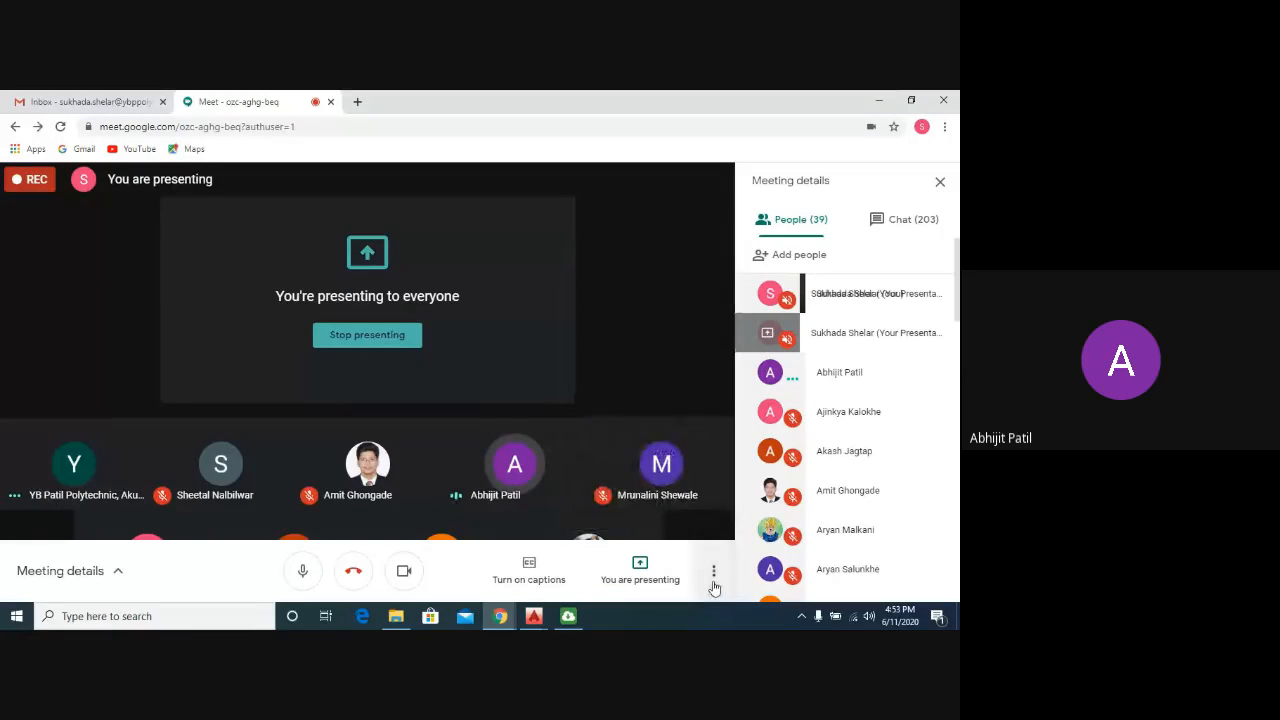